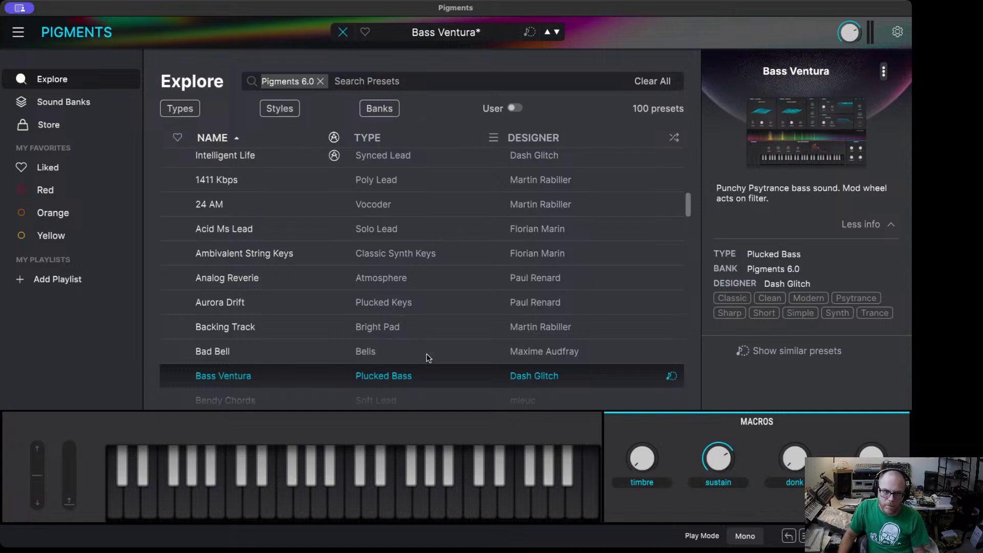
# - Audition the presets Bass Ventura, Bendy Chords and Birds View from the Pigments 6.0 bank, loading each one in turn
pyautogui.click(421, 376)
pyautogui.scroll(-1, 421, 376)
pyautogui.click(414, 376)
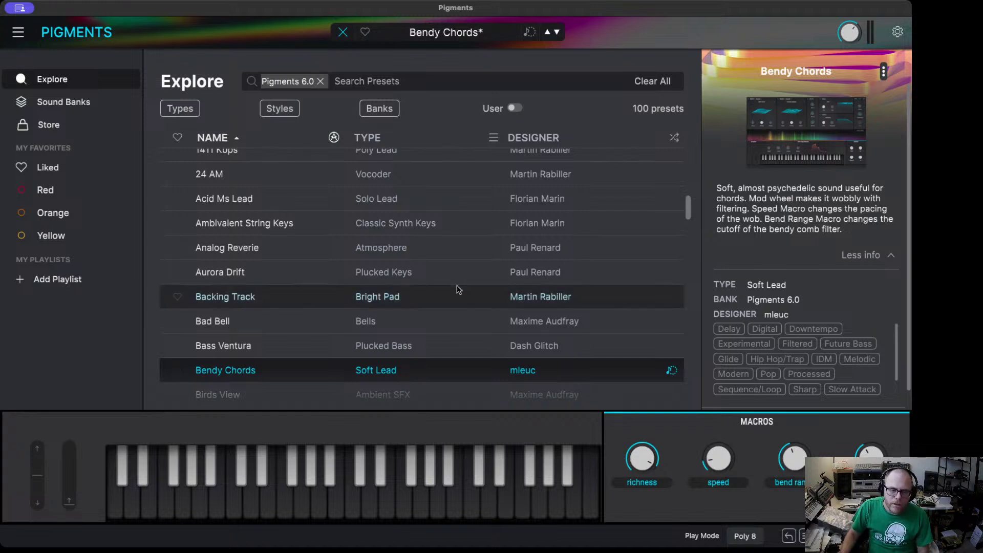
pyautogui.scroll(-1, 457, 307)
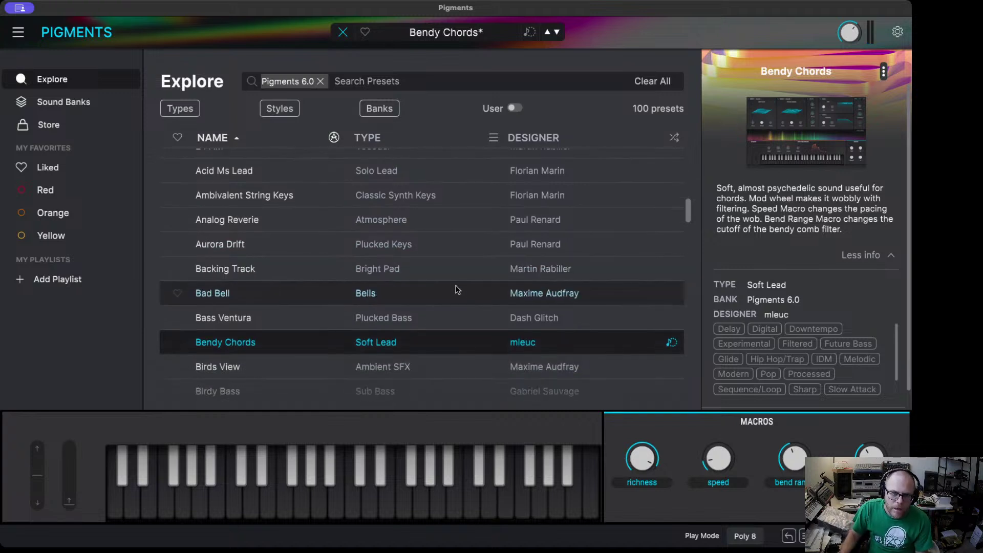
pyautogui.click(416, 372)
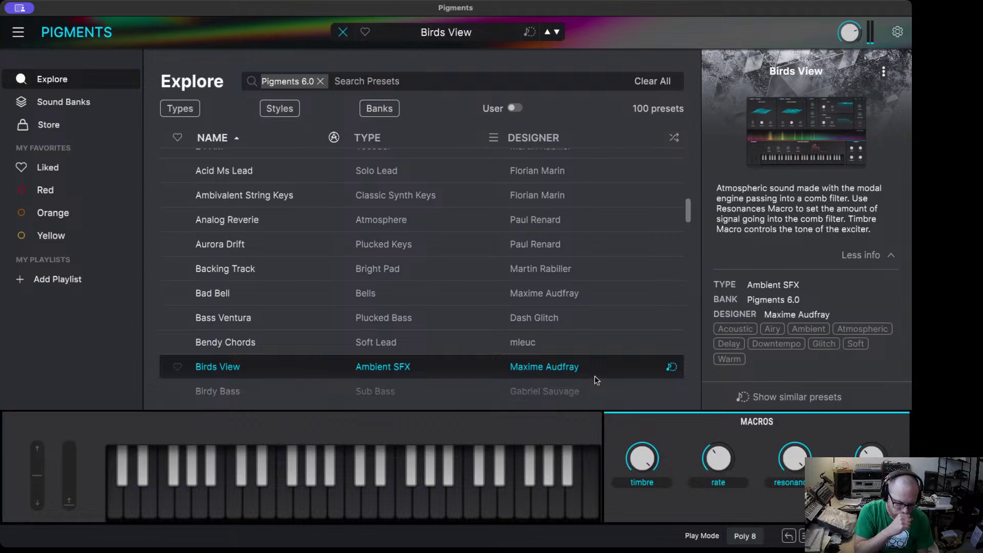
# - Audition the presets Birdy Bass, Blossom Ethereal, Bongobox and Candy Blade, loading each one in turn
pyautogui.scroll(-3, 461, 266)
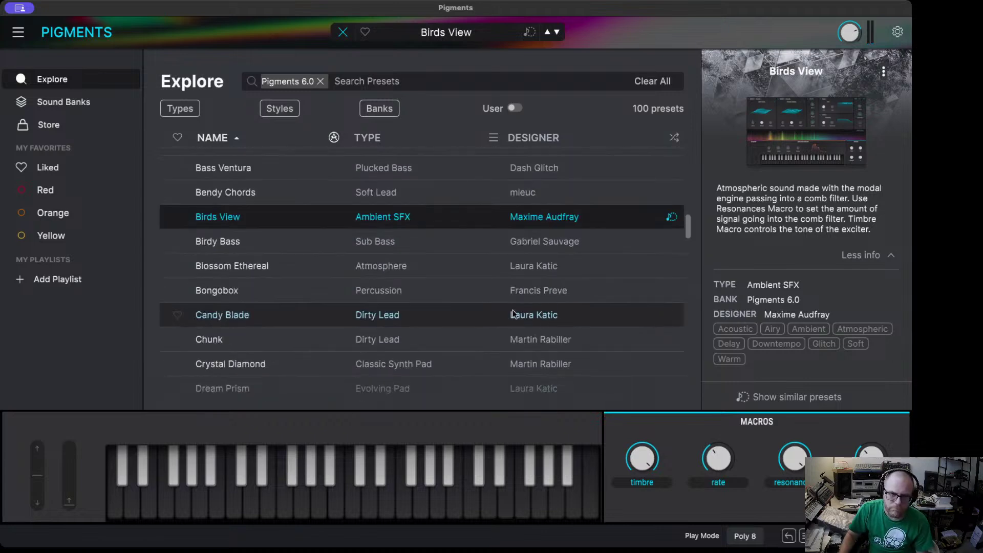
pyautogui.click(301, 241)
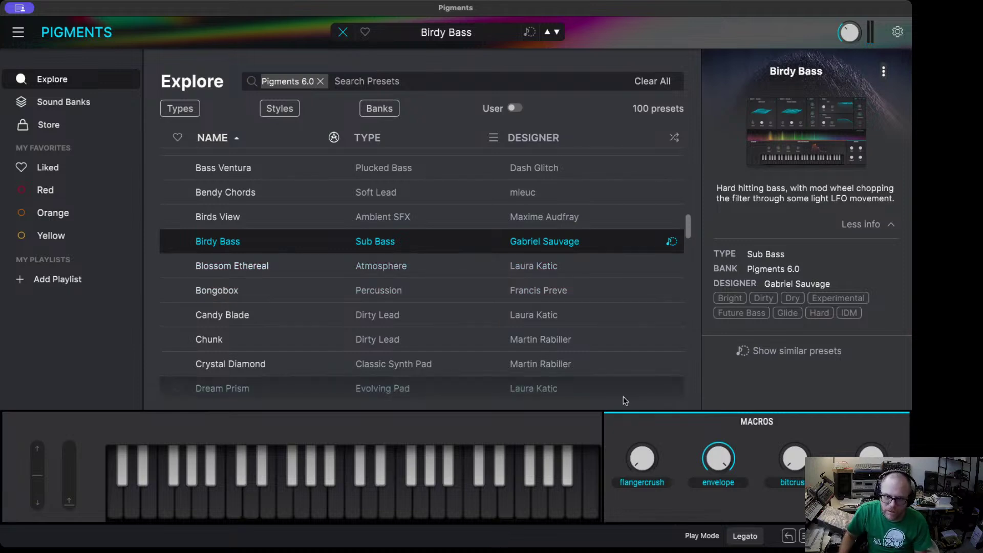
pyautogui.click(585, 268)
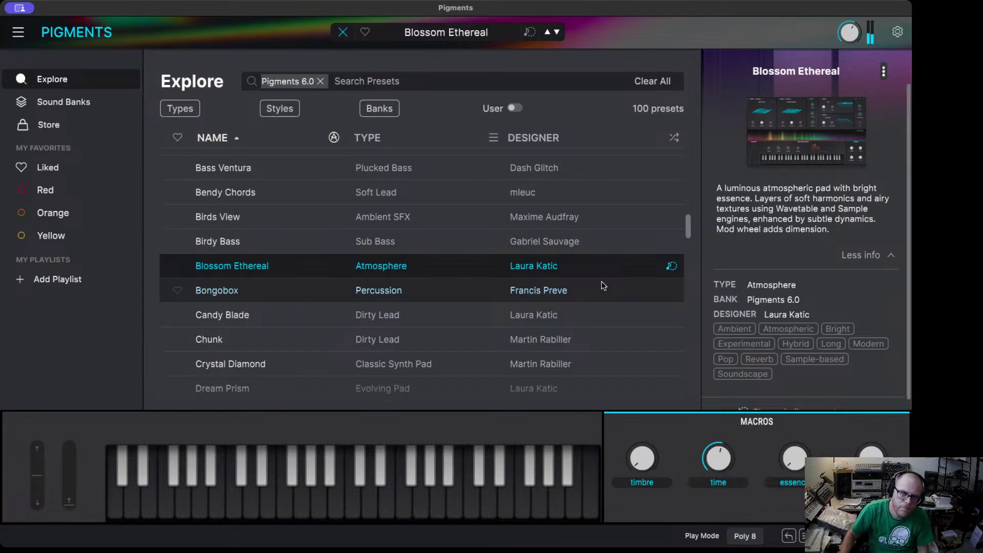
pyautogui.click(317, 292)
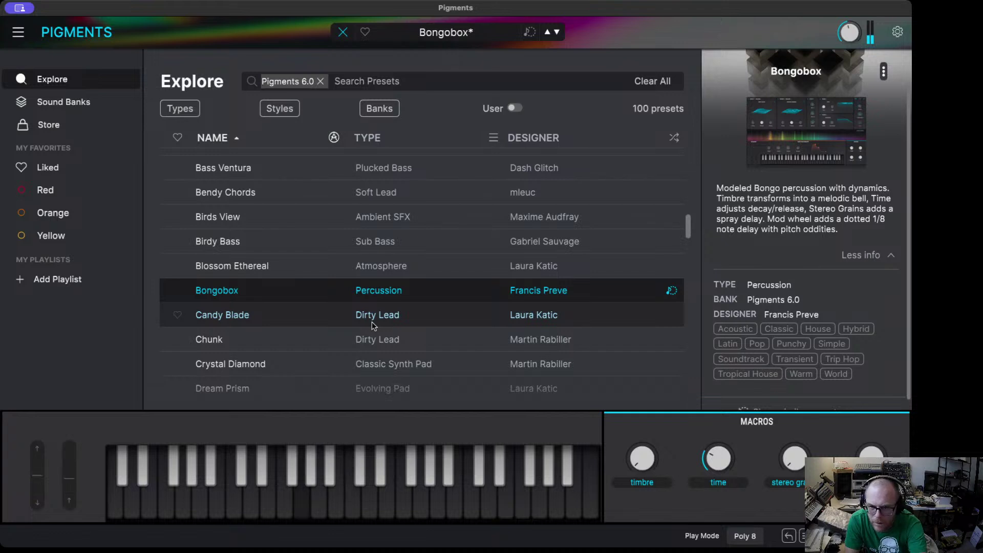
pyautogui.click(372, 322)
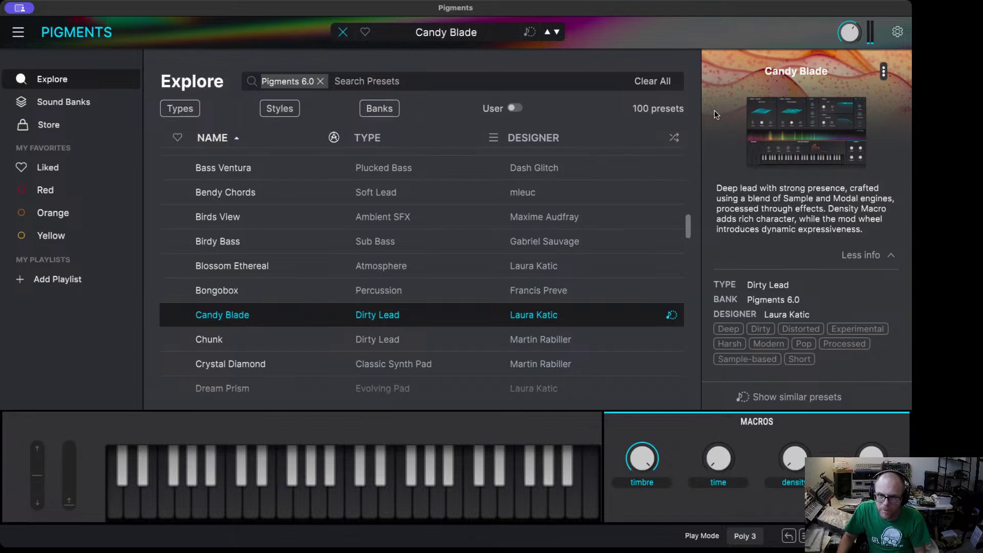
# - Audition the presets Chunk, Crystal Diamond and Dream Prism, loading each one in turn
pyautogui.scroll(-2, 606, 205)
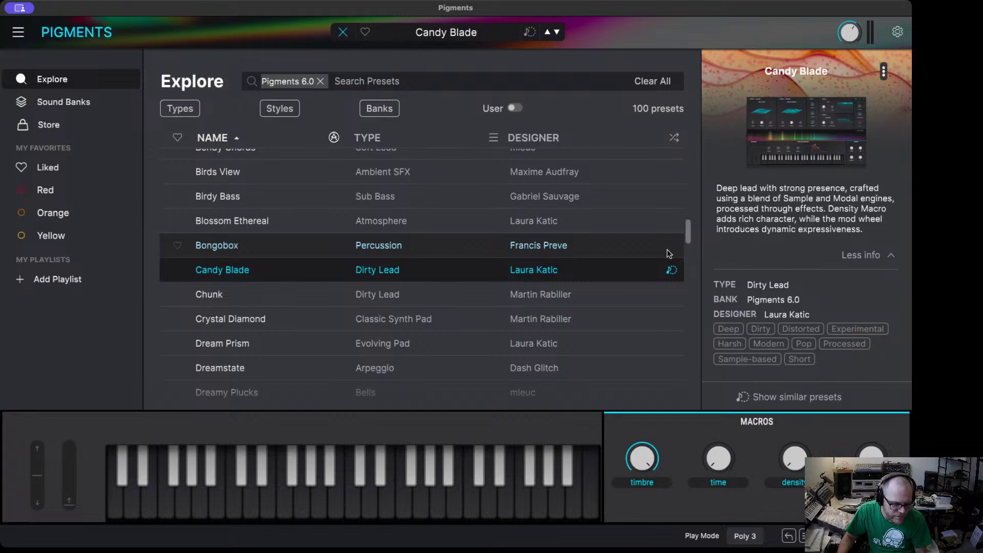
pyautogui.click(448, 295)
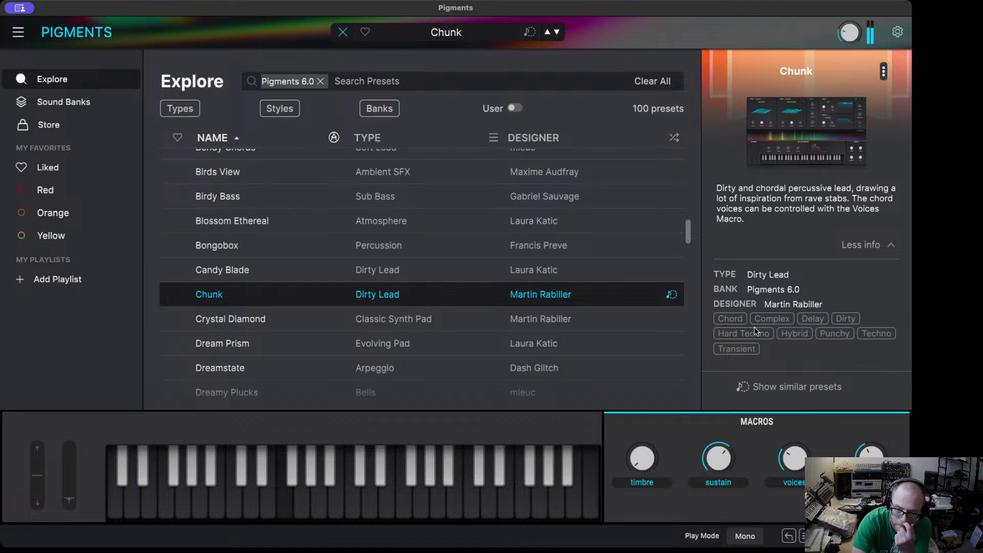
pyautogui.click(323, 327)
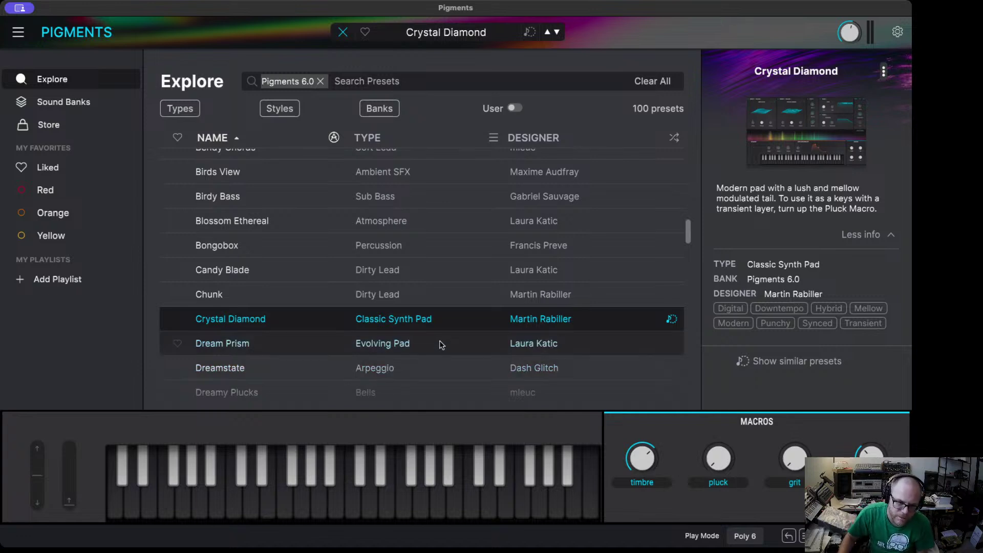
pyautogui.scroll(-1, 455, 278)
pyautogui.click(322, 331)
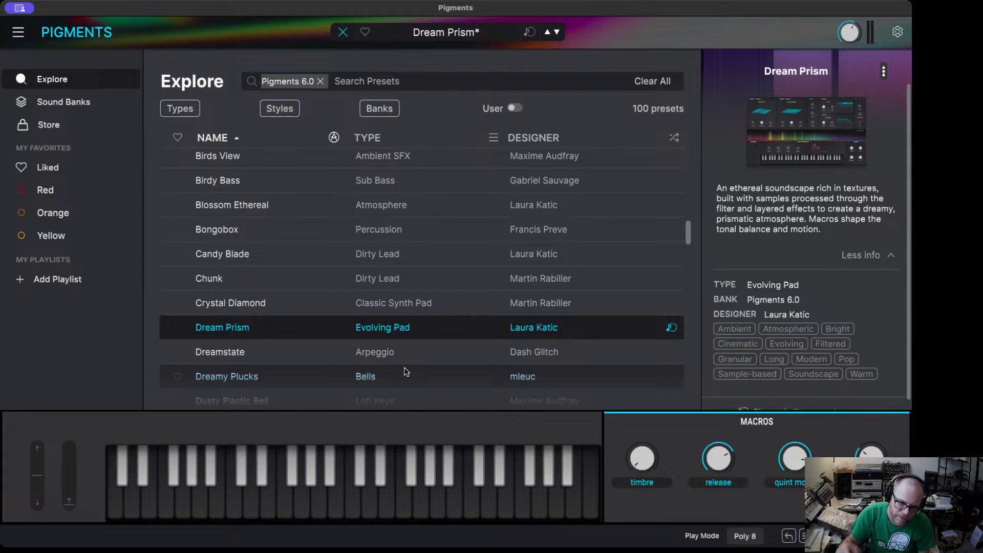
# - Audition the presets Dreamstate, Dreamy Plucks and Dusty Plastic Bell, loading each one in turn
pyautogui.click(285, 351)
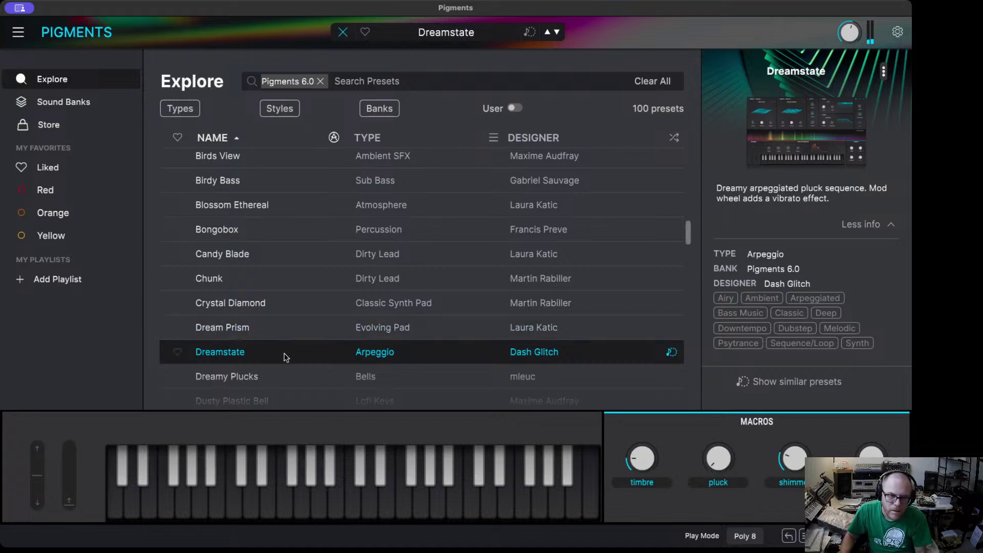
pyautogui.click(275, 375)
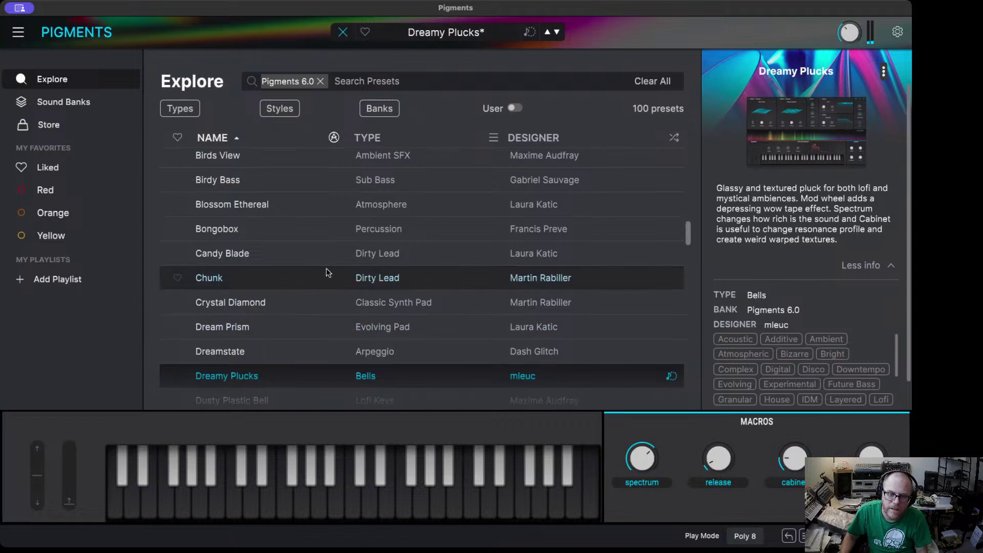
pyautogui.press('Down')
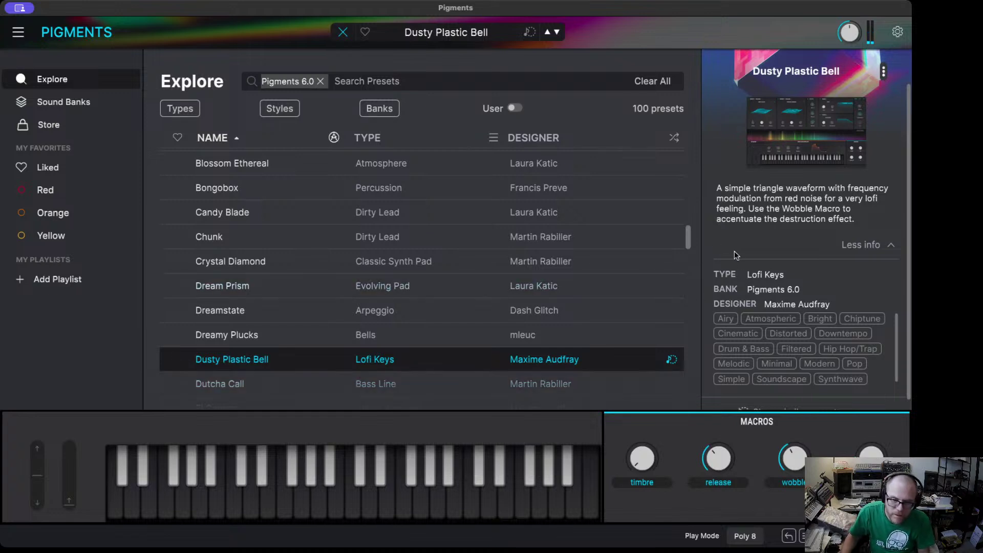
# - Audition the presets Dutcha Call, El Condor and Exotic Violin, loading each one in turn
pyautogui.scroll(-3, 529, 307)
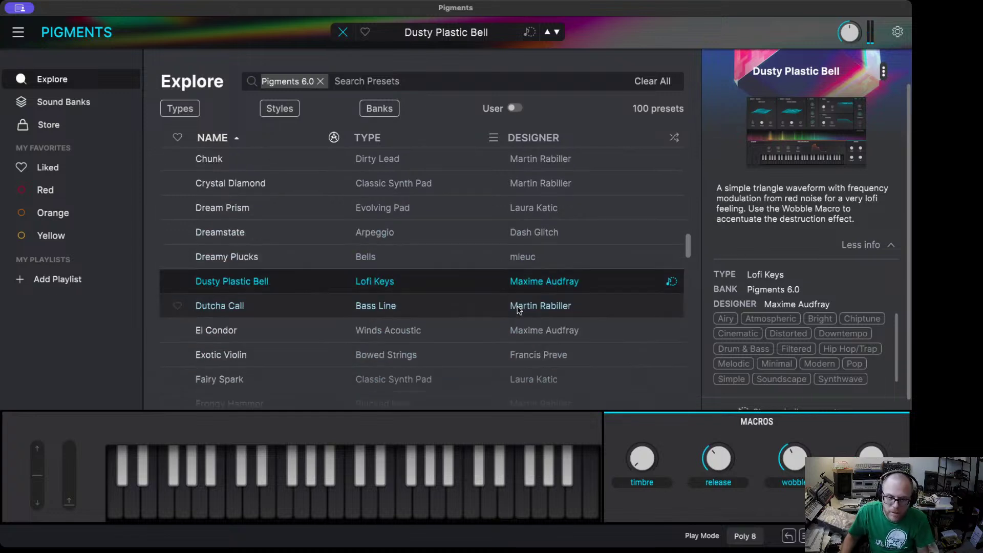
pyautogui.click(456, 313)
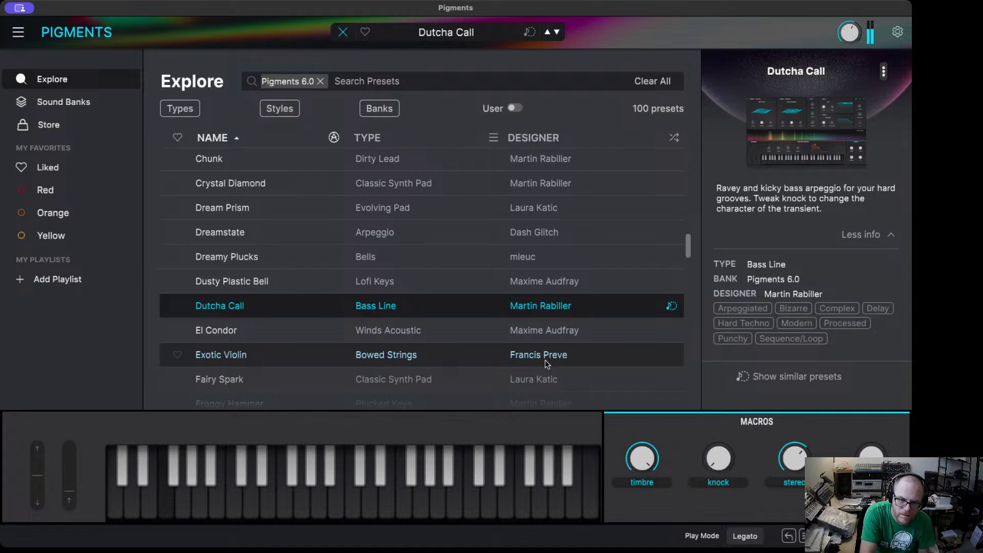
pyautogui.click(339, 330)
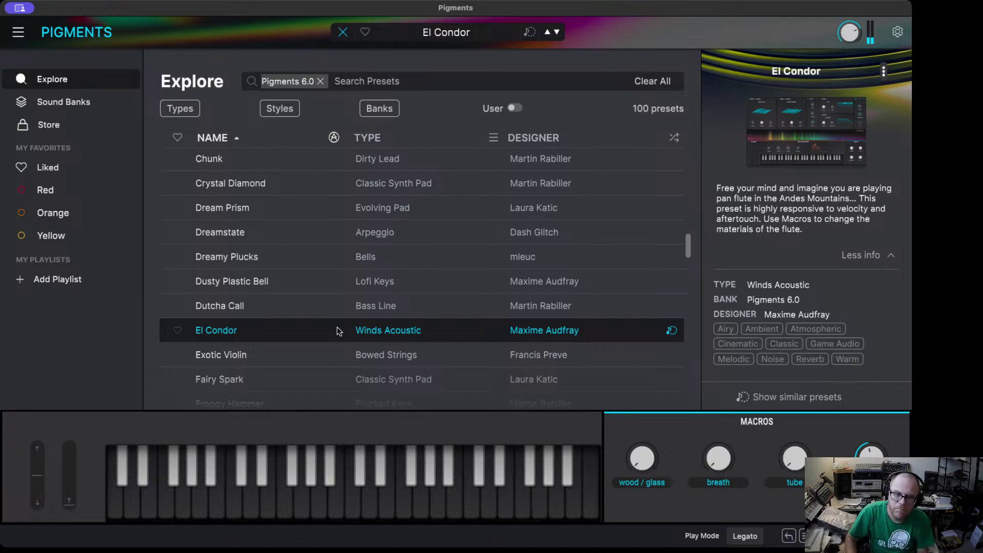
pyautogui.press('Down')
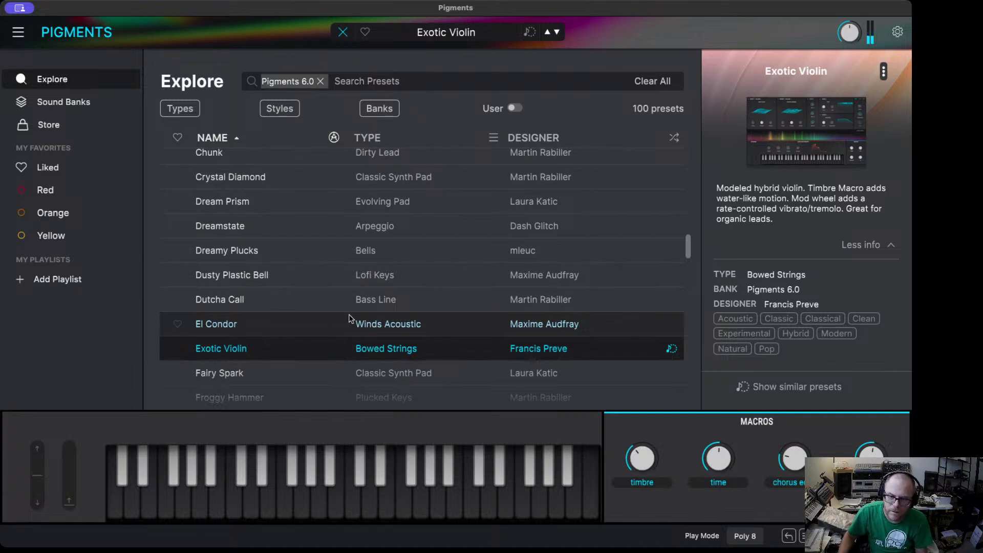
# - Audition the presets Fairy Spark, Froggy Hammer, Gravity Collapse and Harmonic Drive, loading each one in turn
pyautogui.scroll(-3, 387, 266)
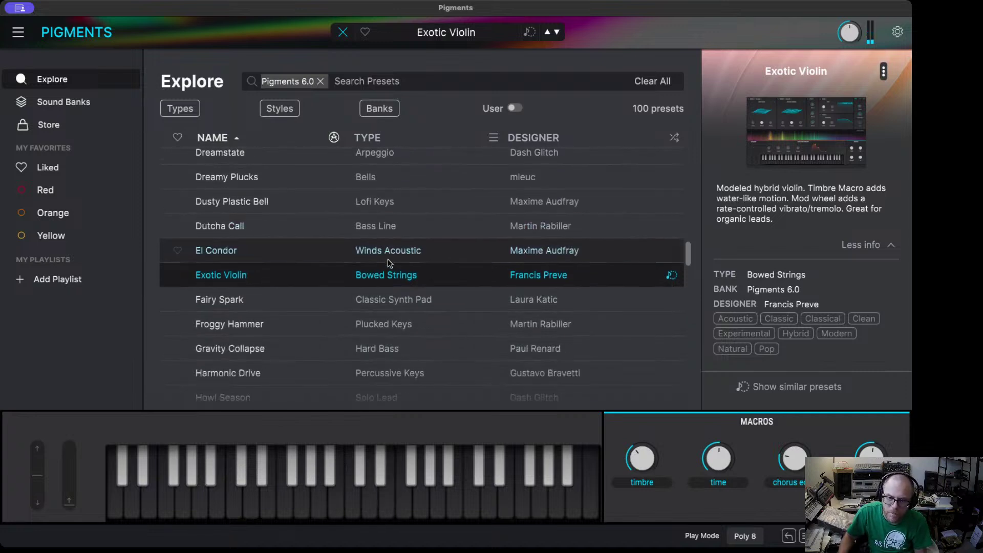
pyautogui.click(267, 300)
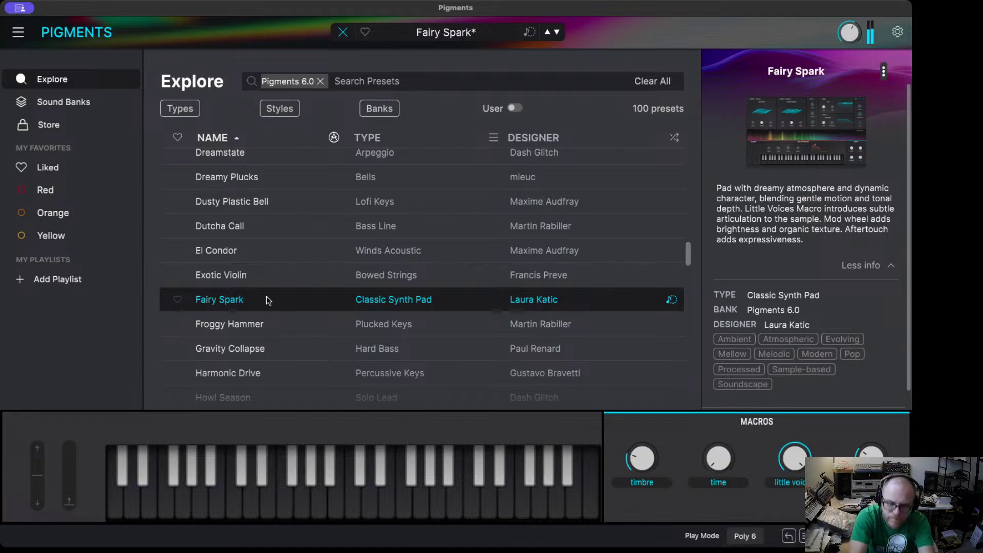
pyautogui.click(269, 325)
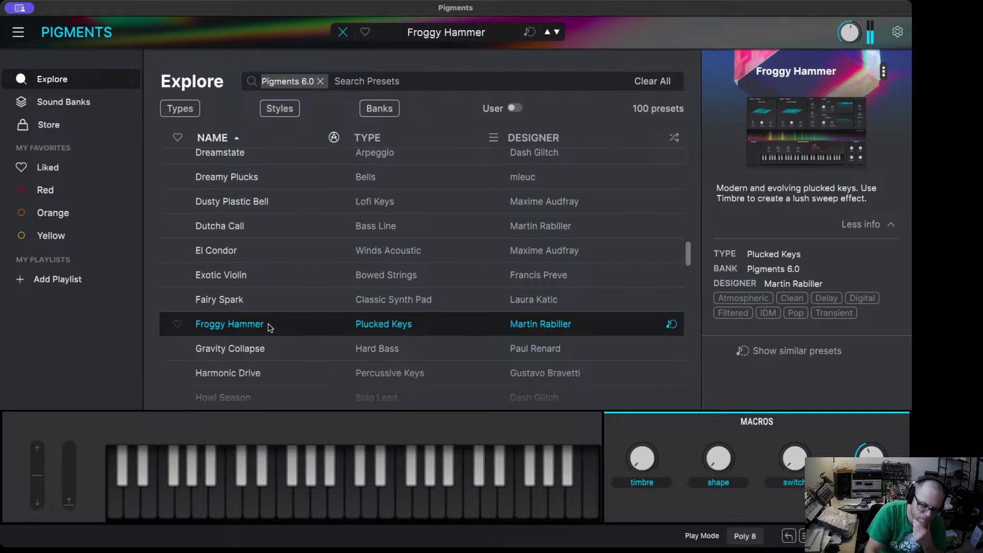
pyautogui.click(258, 357)
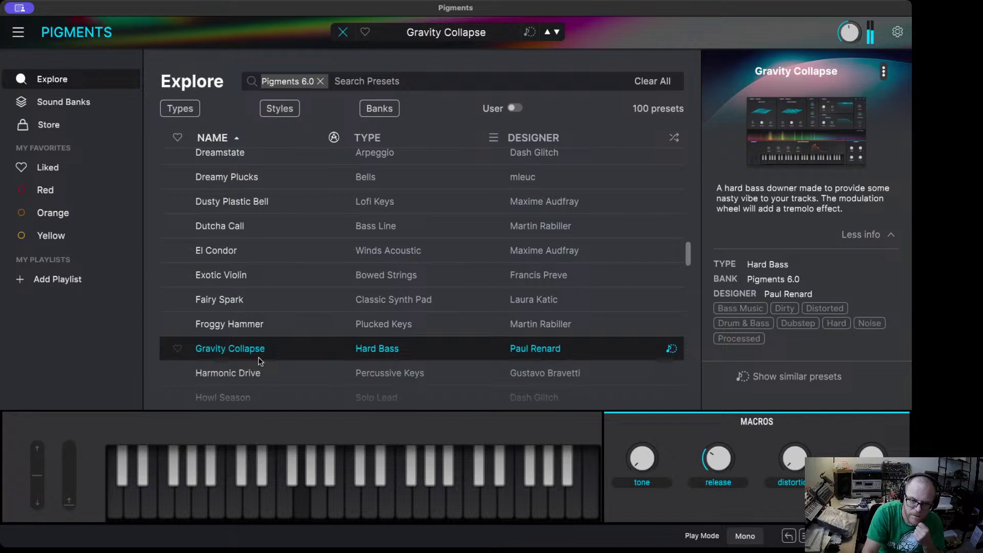
pyautogui.scroll(-1, 258, 364)
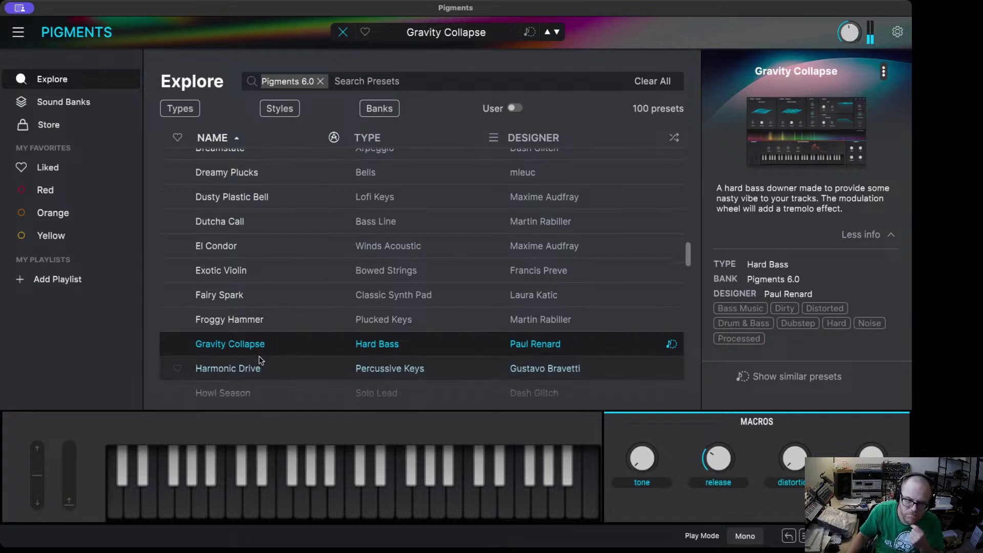
pyautogui.click(258, 369)
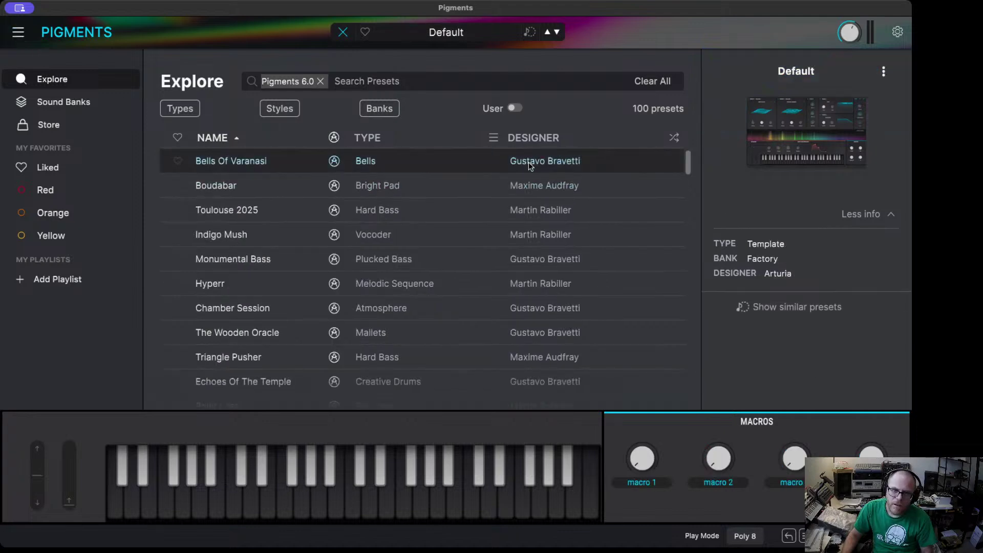
# - Close the preset browser and examine the Env Amp, Env 2 and Env 3 envelopes of the Default preset
pyautogui.click(343, 32)
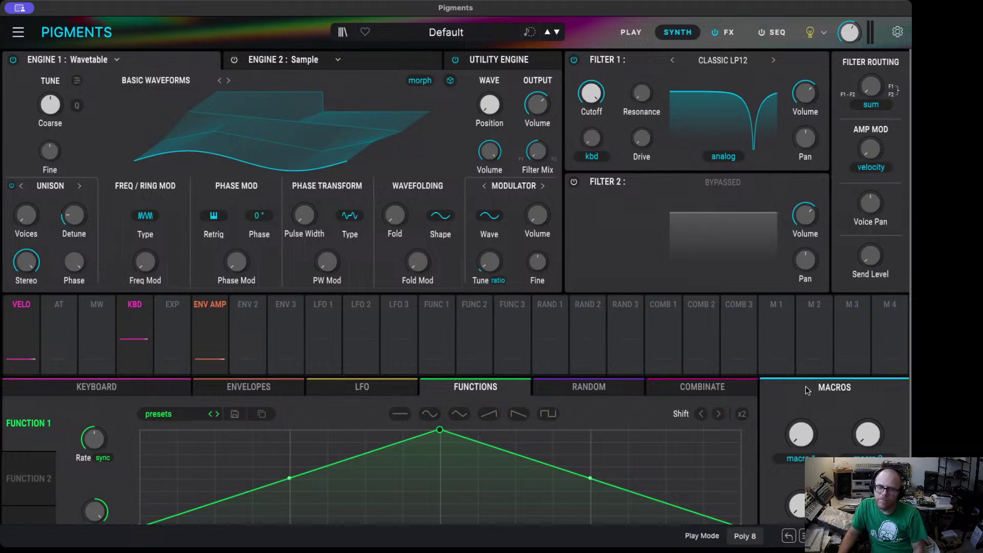
pyautogui.click(249, 386)
pyautogui.scroll(-2, 385, 421)
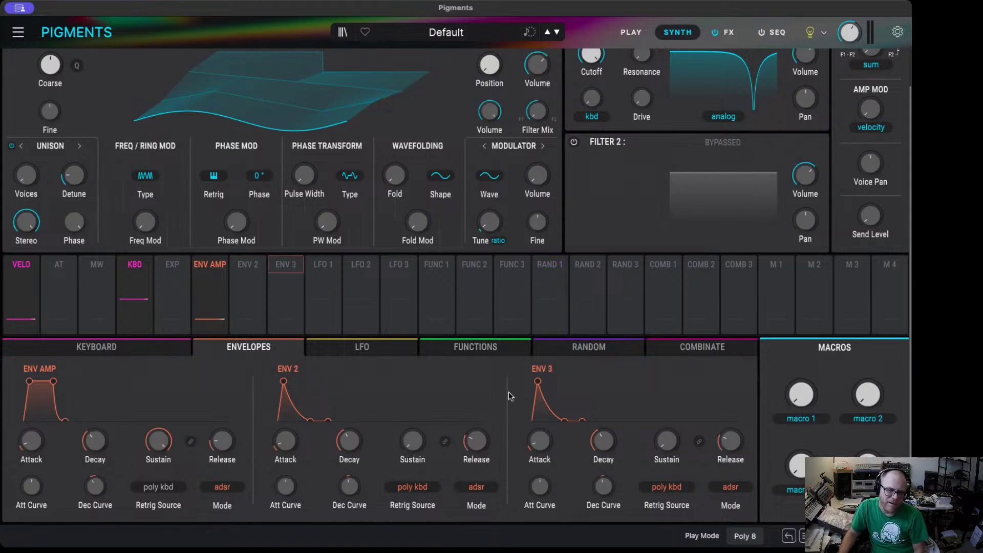
pyautogui.scroll(2, 457, 390)
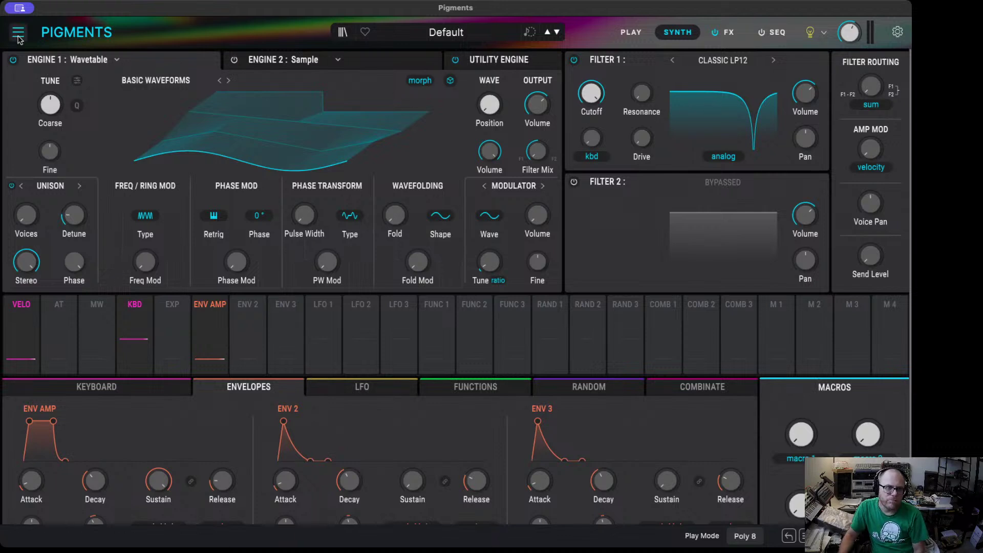
# - Examine the global settings, the MIDI control assignments and the list of tutorial topics, and close the settings
pyautogui.click(898, 31)
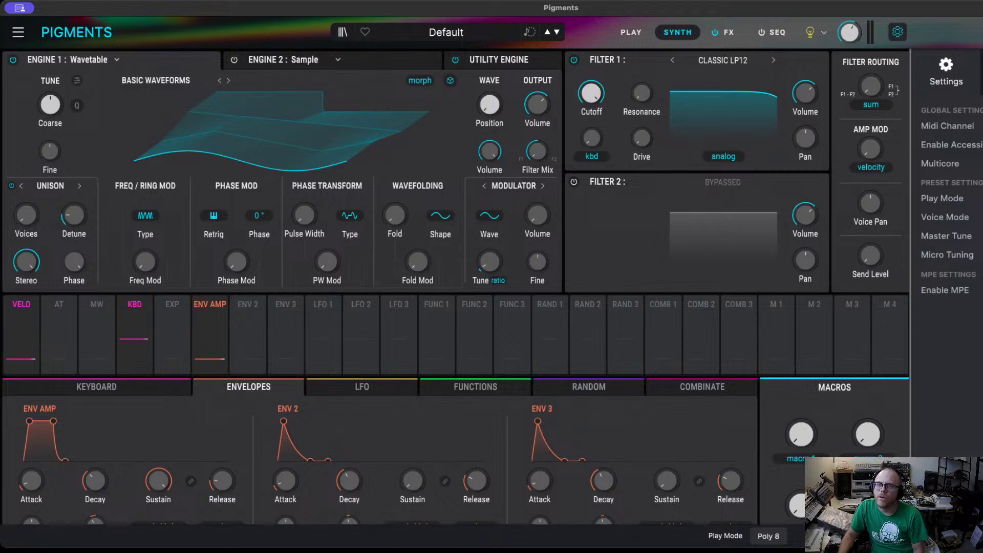
pyautogui.click(982, 72)
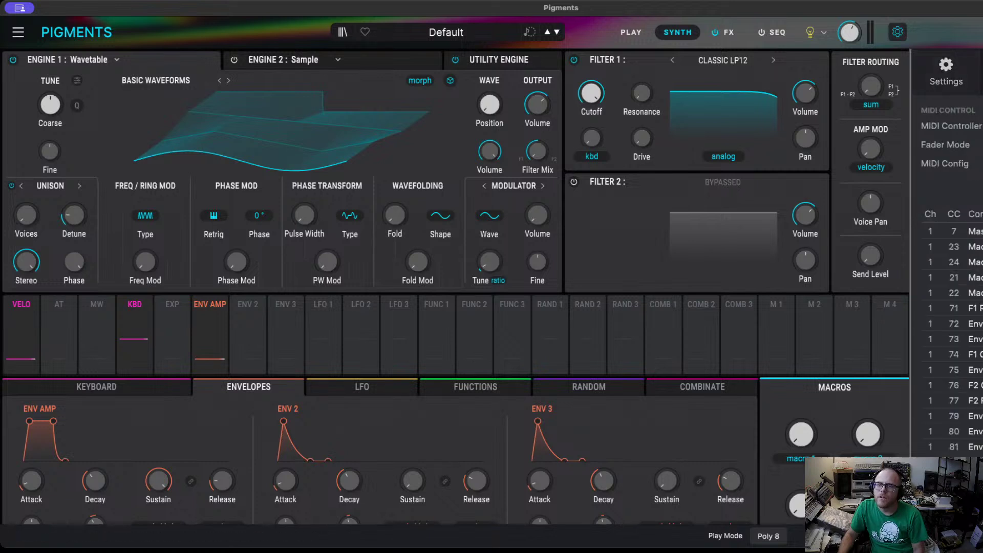
pyautogui.click(982, 72)
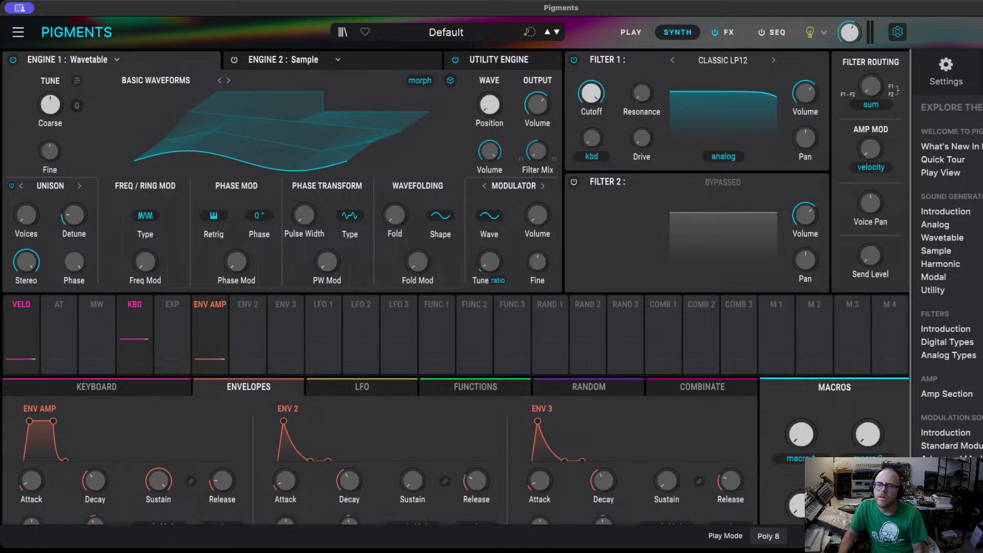
pyautogui.scroll(-4, 949, 282)
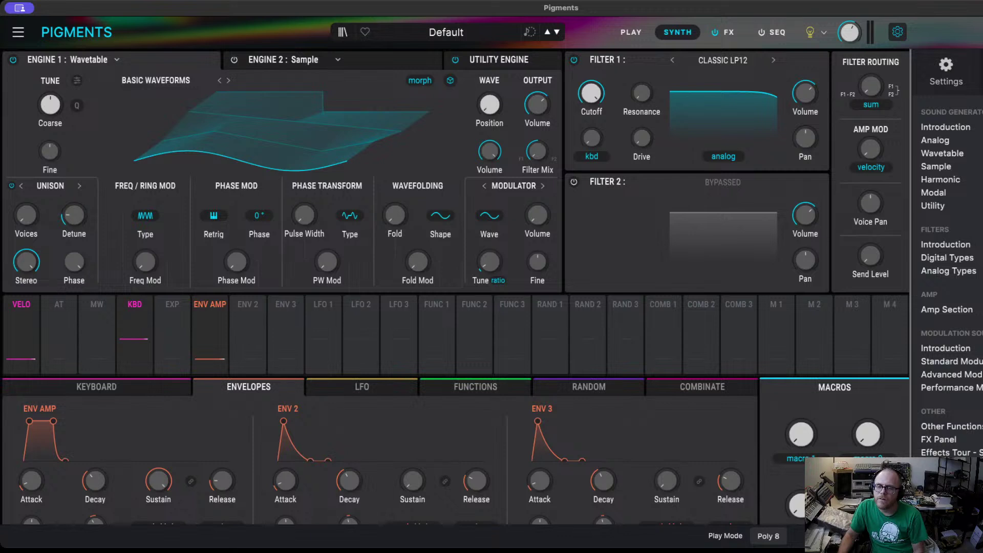
pyautogui.scroll(1, 949, 282)
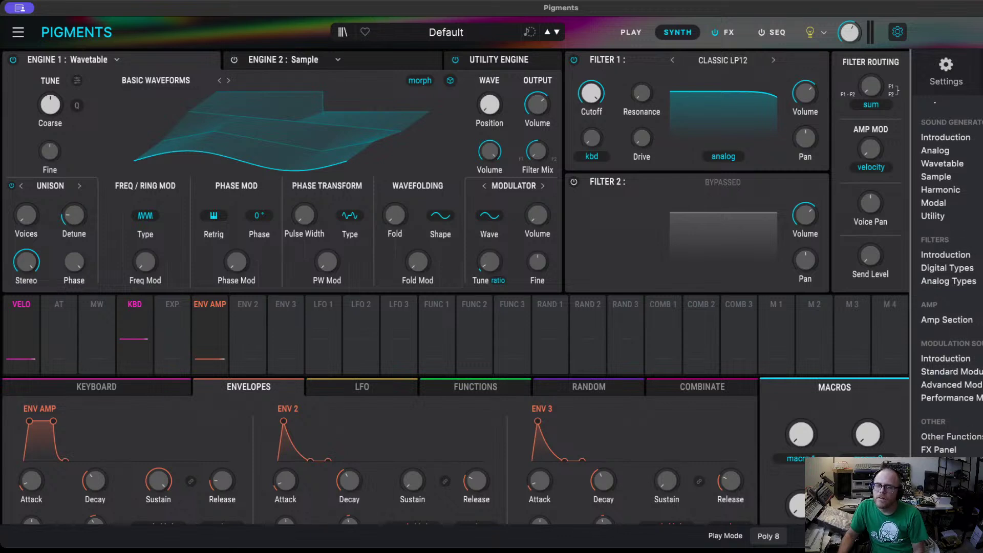
pyautogui.scroll(3, 951, 278)
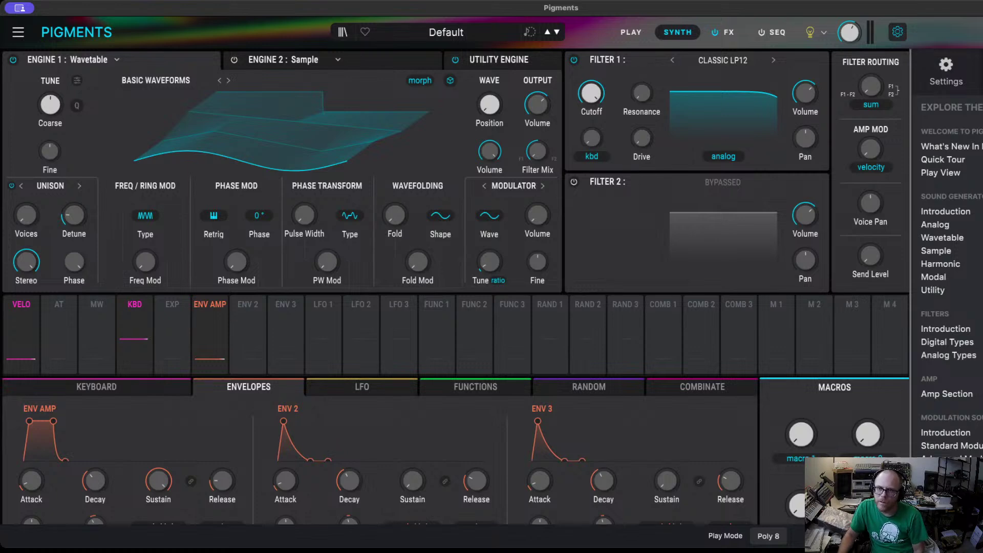
pyautogui.click(897, 31)
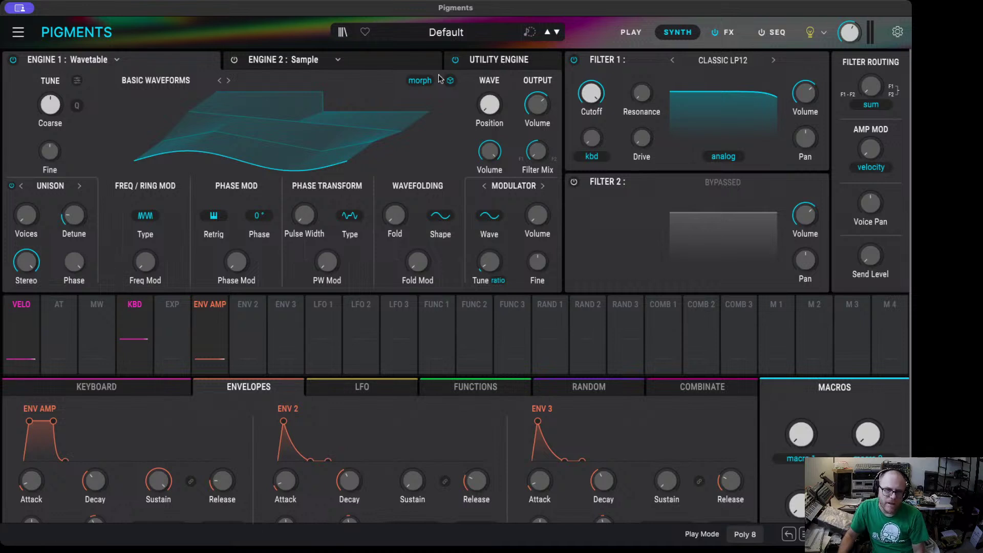
# - Change Engine 1's type to Modal
pyautogui.moveTo(488, 153)
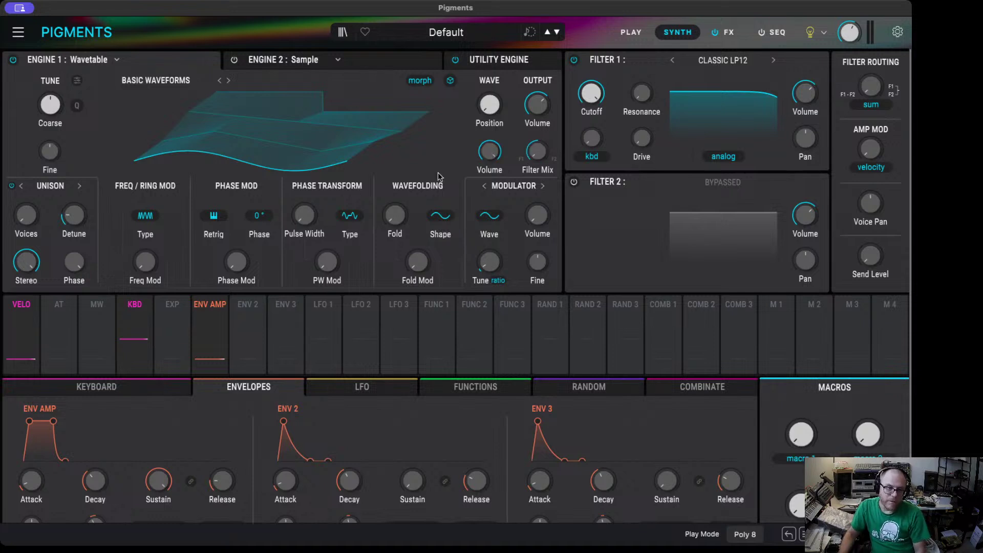
pyautogui.click(103, 62)
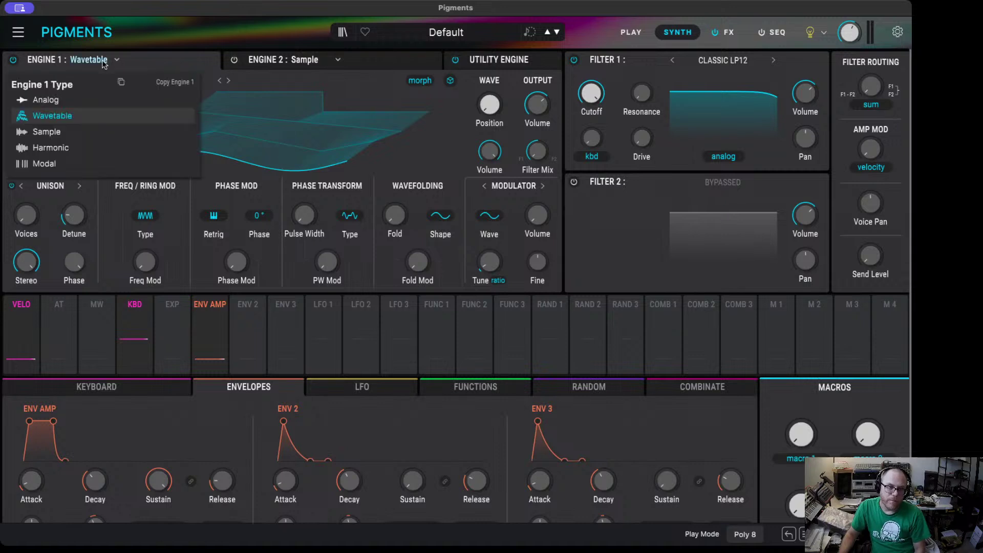
pyautogui.click(89, 162)
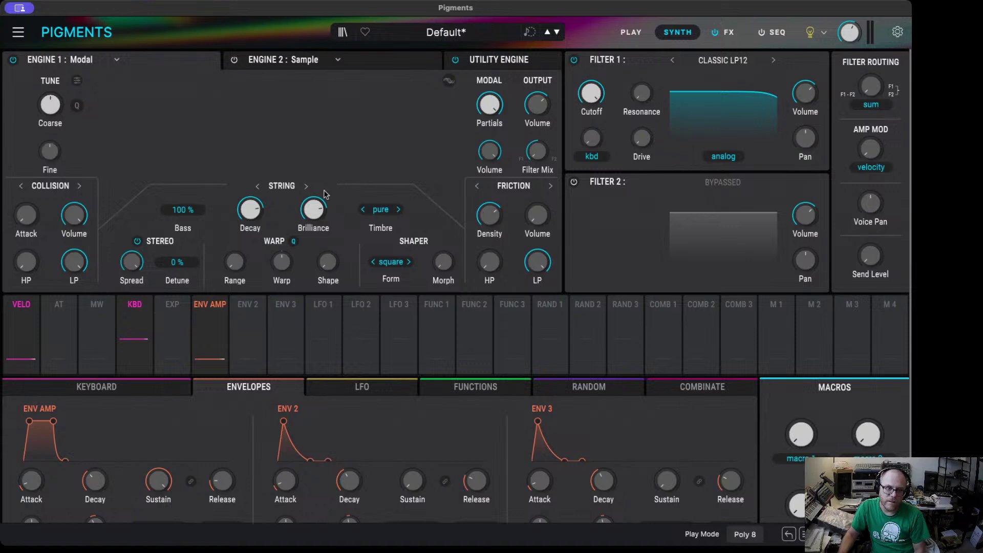
# - Toggle the modal resonator between String and Beam, look through the Timbre options and leave the resonator on Beam
pyautogui.click(306, 187)
pyautogui.click(306, 187)
pyautogui.click(306, 187)
pyautogui.click(306, 187)
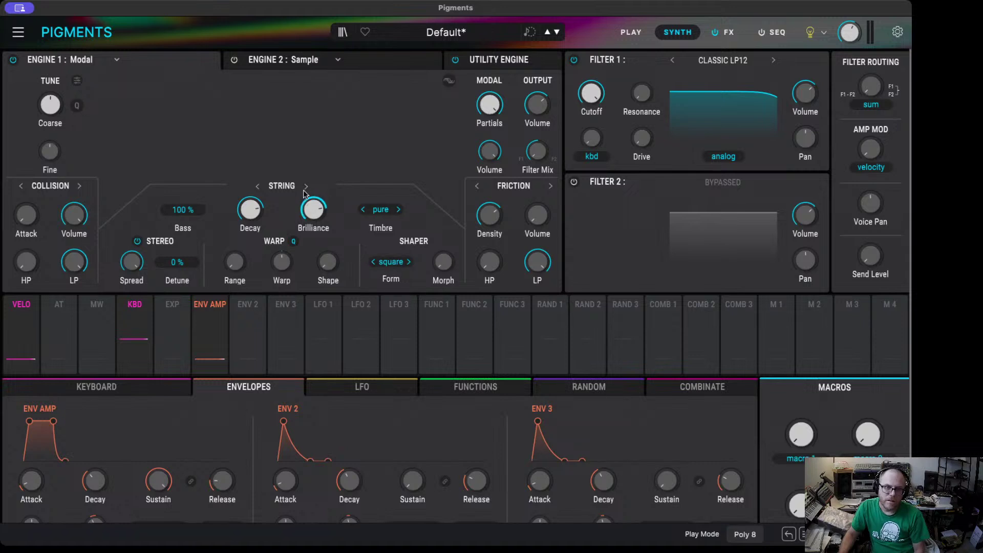
pyautogui.click(381, 210)
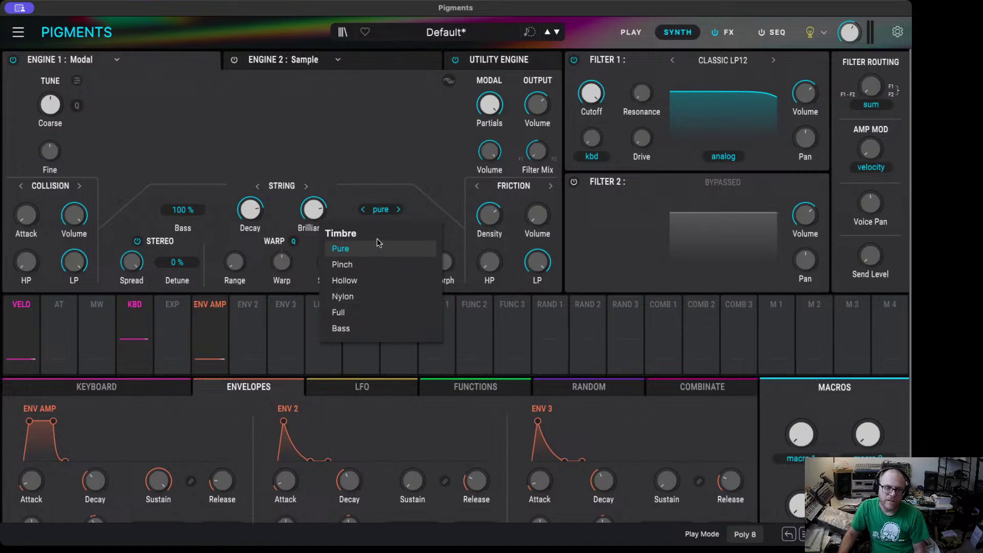
pyautogui.click(353, 185)
pyautogui.click(295, 188)
pyautogui.click(290, 224)
pyautogui.click(380, 210)
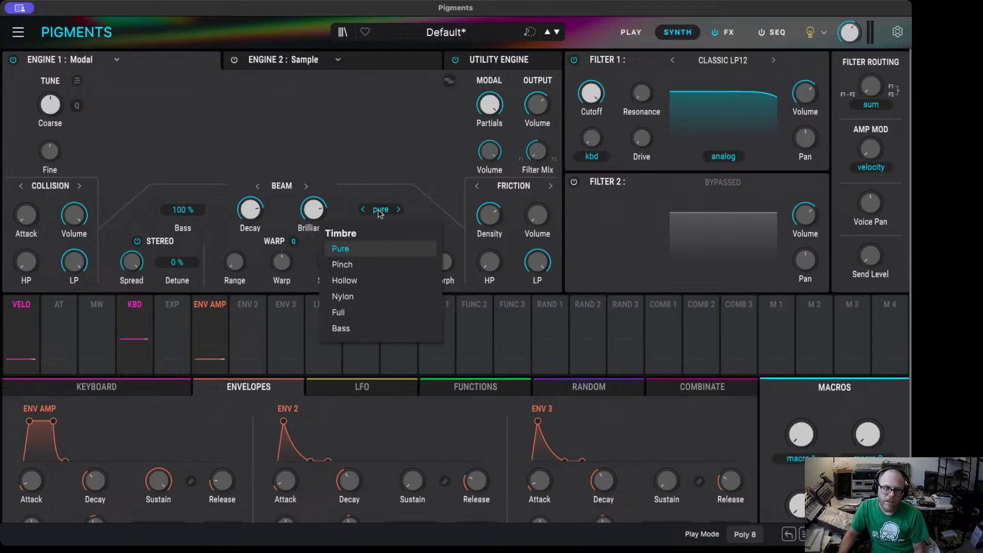
pyautogui.click(380, 212)
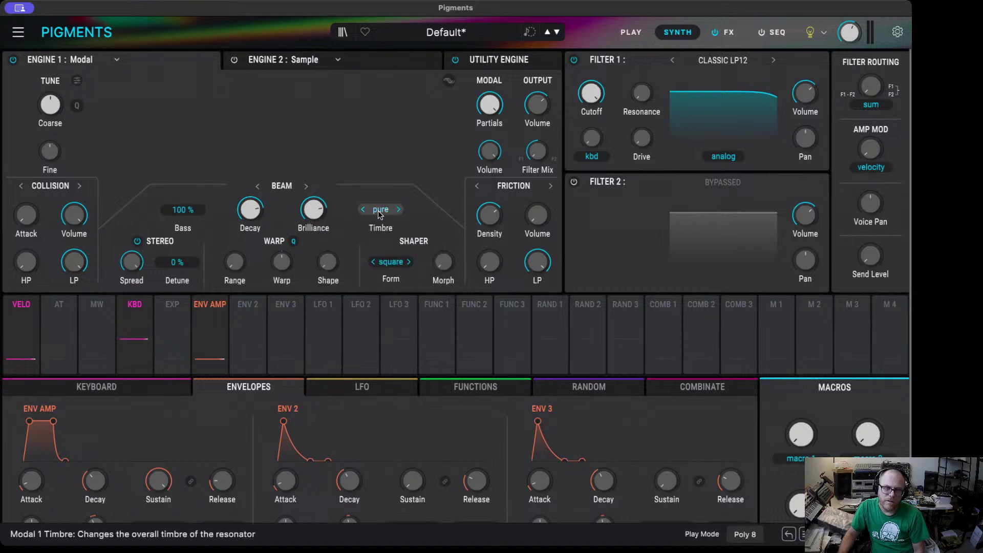
pyautogui.click(364, 210)
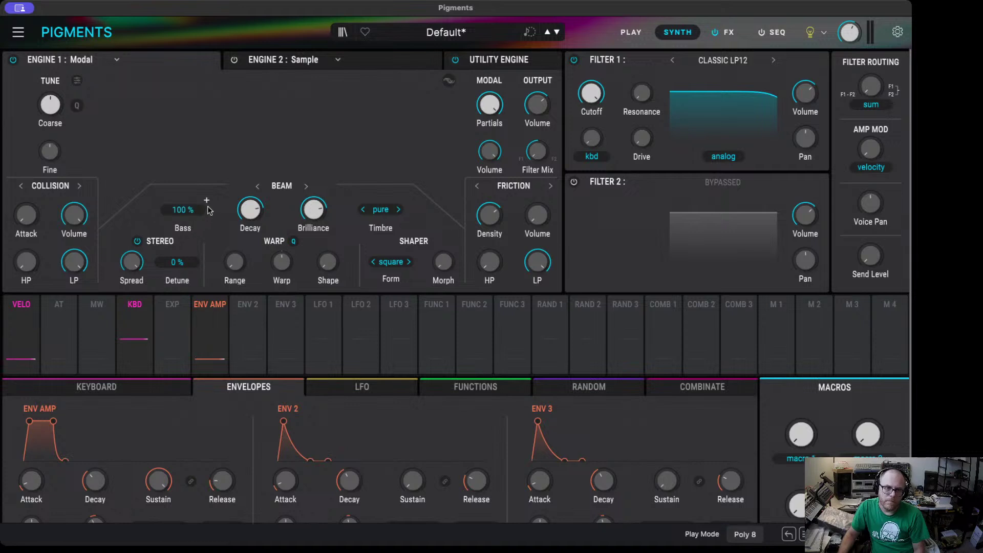
# - Examine the modal engine's Bass, Warp Shape, Friction mode, Partials, resonator Volume and Filter Mix controls
pyautogui.moveTo(204, 210); pyautogui.dragTo(204, 211)
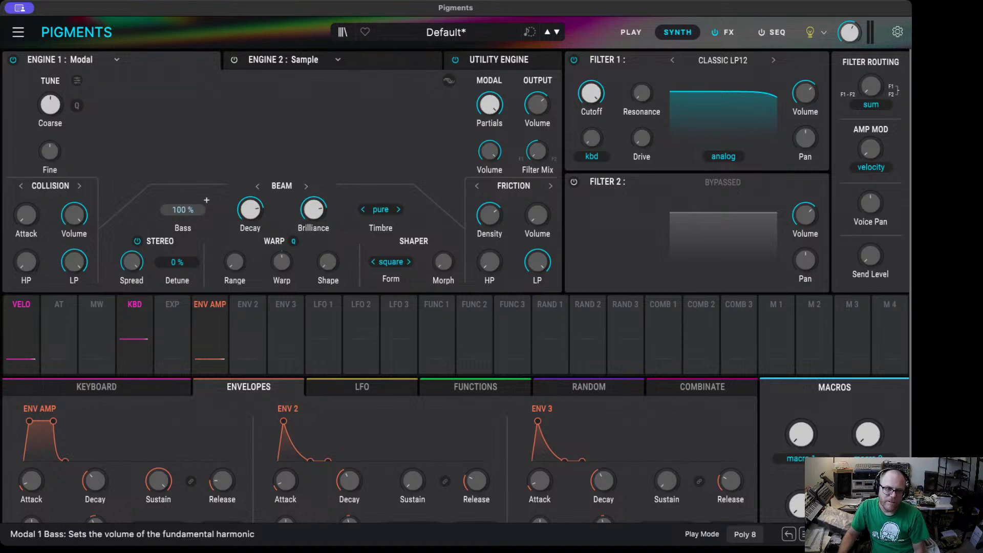
pyautogui.moveTo(327, 269)
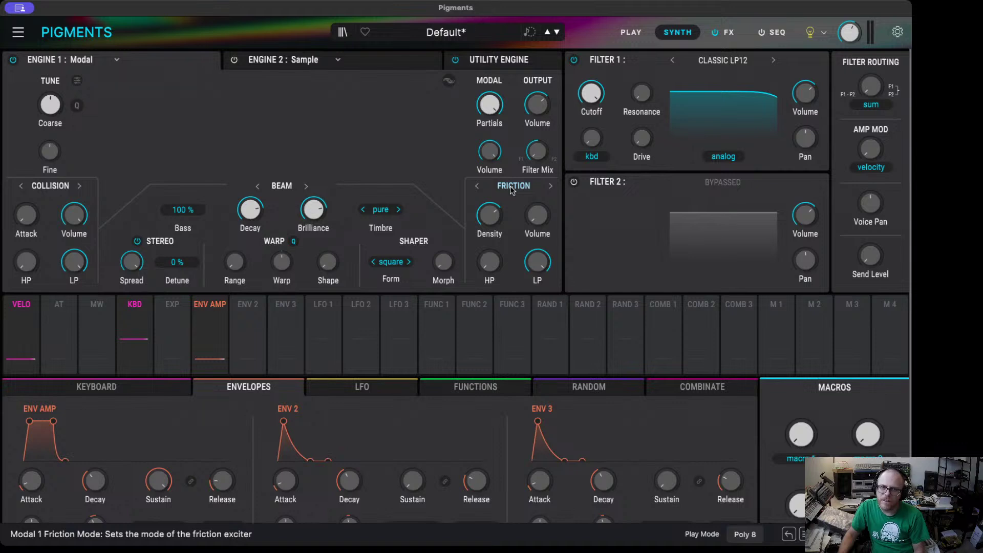
pyautogui.moveTo(494, 110)
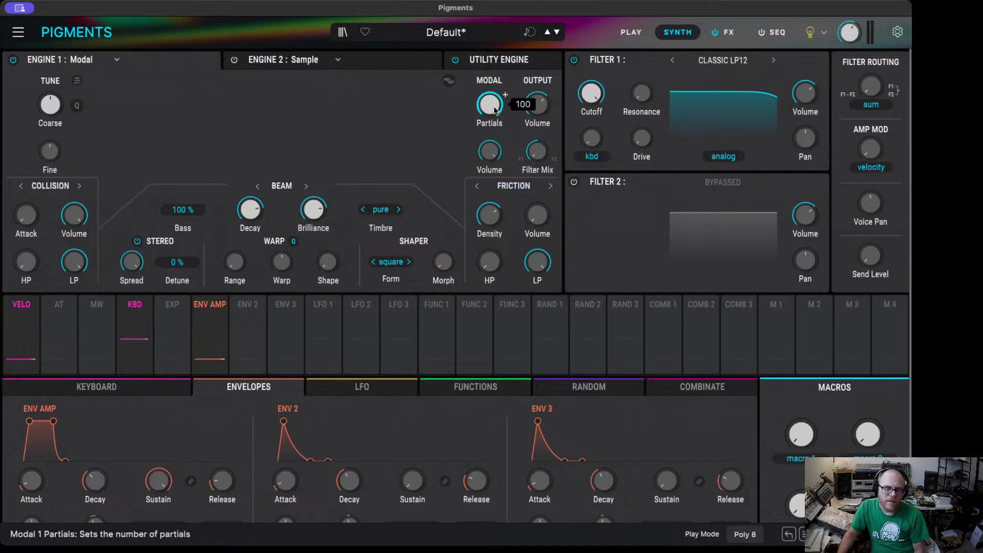
pyautogui.moveTo(496, 155)
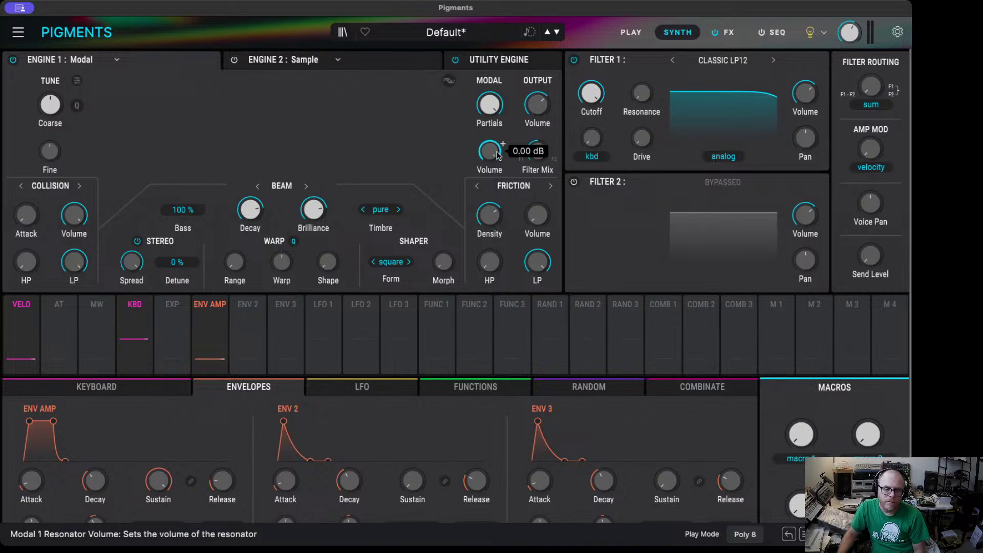
pyautogui.moveTo(544, 161)
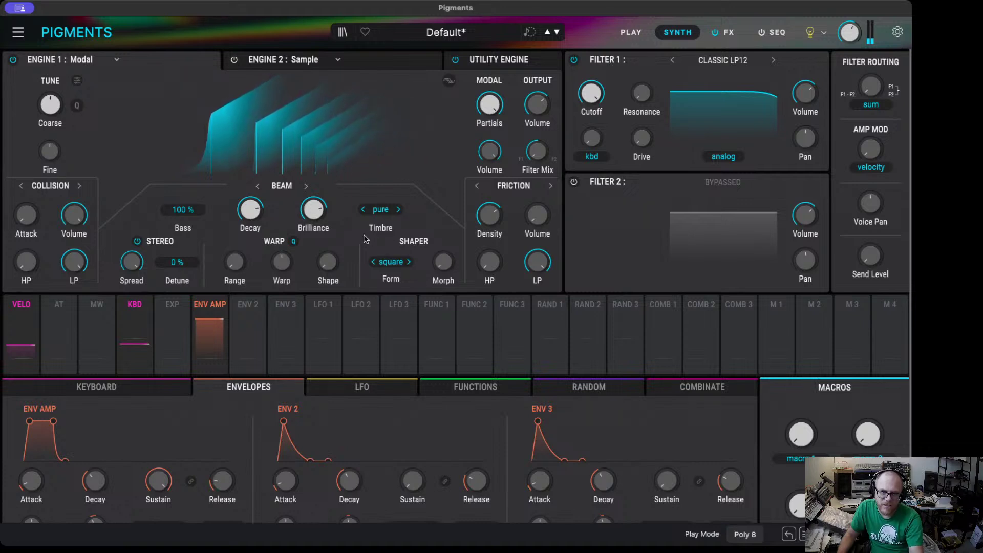
# - Lower the Beam resonator's Decay to about 0.288, try its Bass at 200 % and return Bass to 100 %
pyautogui.moveTo(265, 199)
pyautogui.moveTo(250, 209)
pyautogui.mouseDown()
pyautogui.moveTo(250, 217)
pyautogui.moveTo(249, 208)
pyautogui.mouseUp()
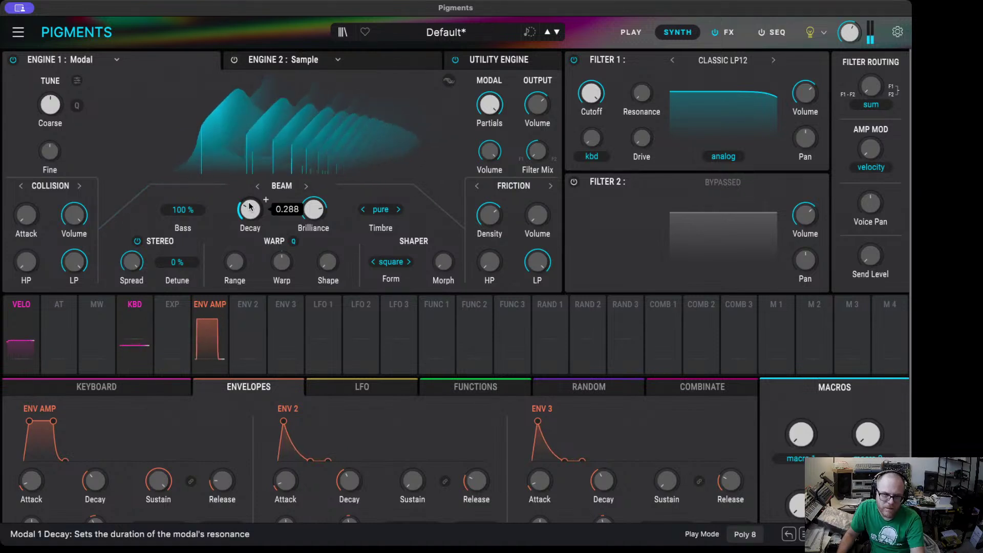
pyautogui.moveTo(183, 210); pyautogui.dragTo(183, 207)
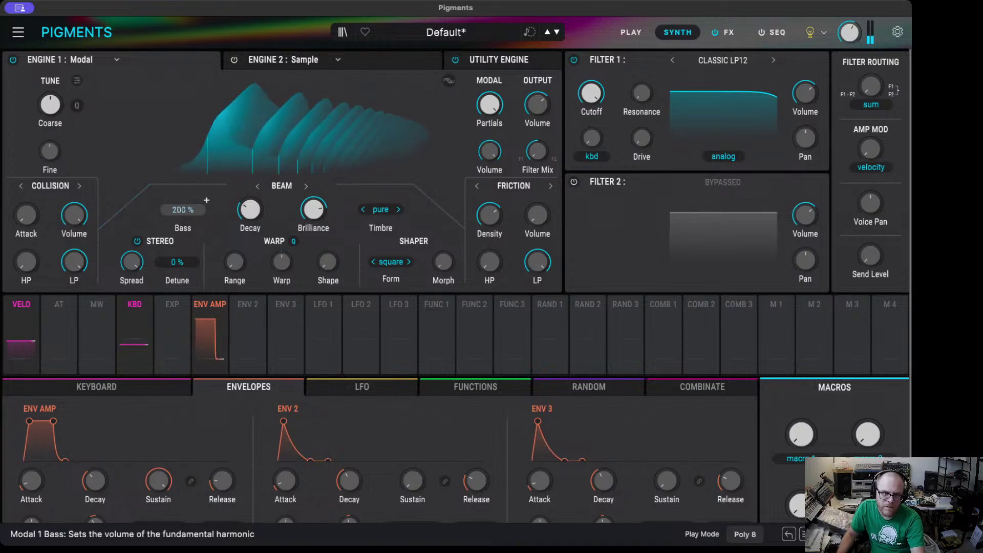
pyautogui.moveTo(183, 207)
pyautogui.mouseDown()
pyautogui.moveTo(183, 258)
pyautogui.moveTo(175, 206)
pyautogui.moveTo(181, 212)
pyautogui.mouseUp()
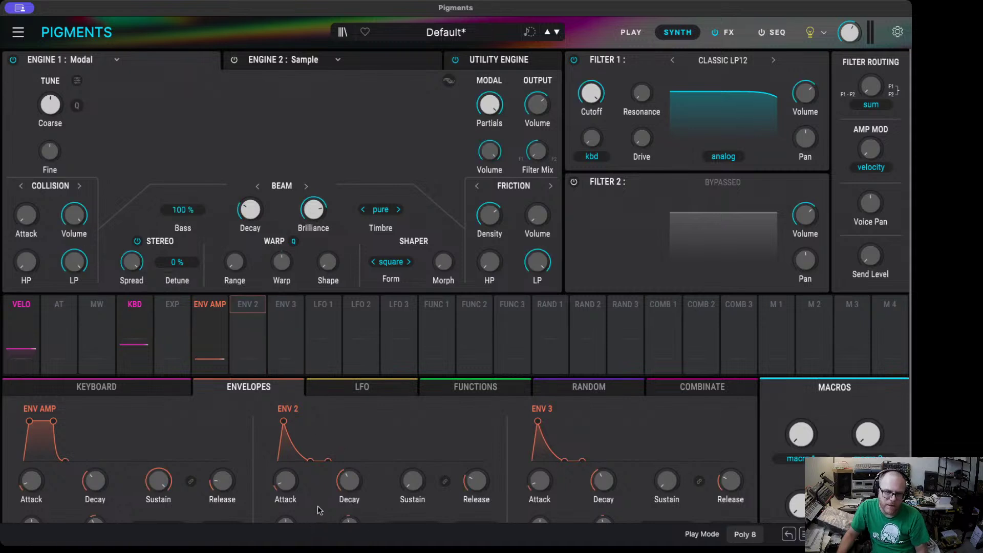
# - Audition the Beam resonator's timbres, including hollow and nylon, and return the timbre to pure
pyautogui.click(399, 210)
pyautogui.click(399, 210)
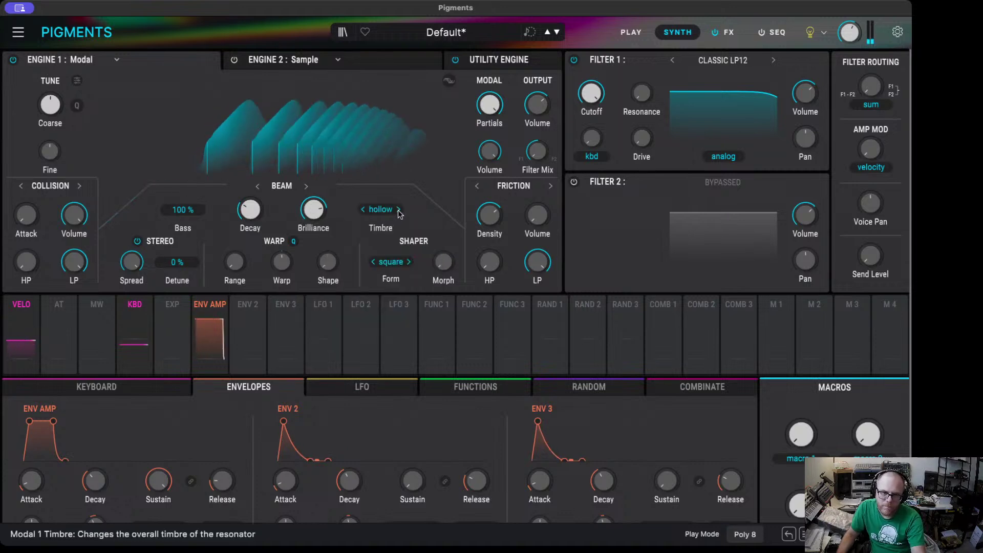
pyautogui.click(399, 210)
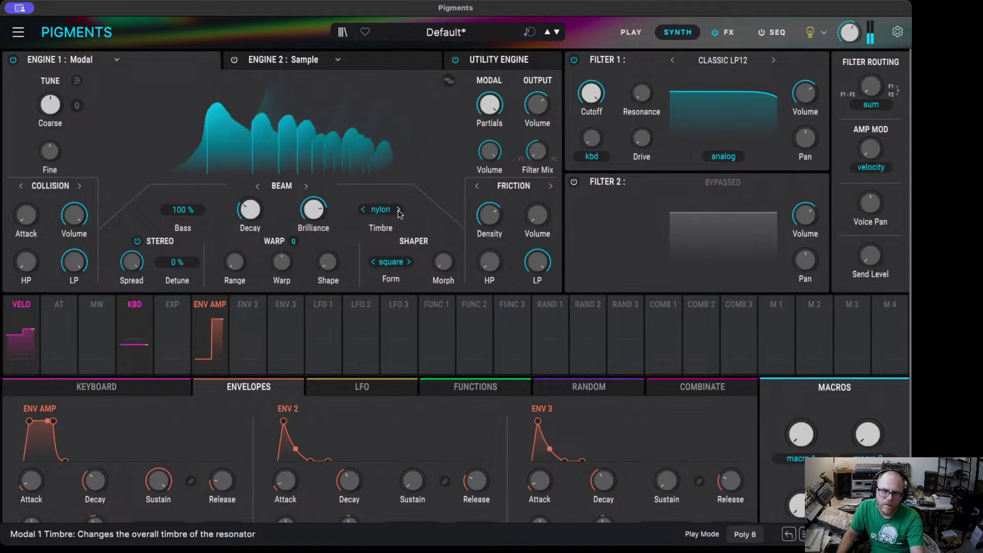
pyautogui.click(399, 210)
pyautogui.click(399, 210)
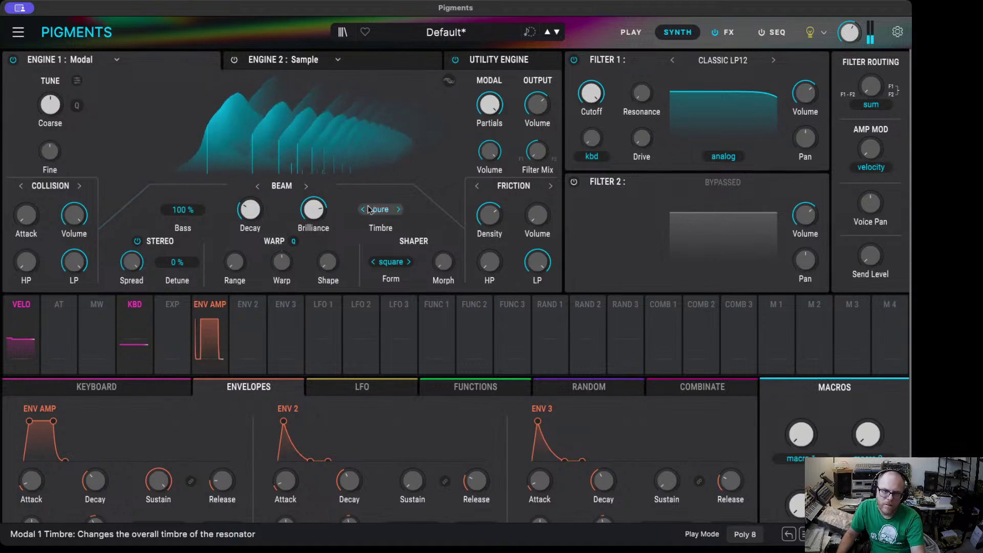
# - Switch the modal resonator to String and step through its timbres, ending on pure
pyautogui.click(399, 210)
pyautogui.click(398, 210)
pyautogui.click(398, 210)
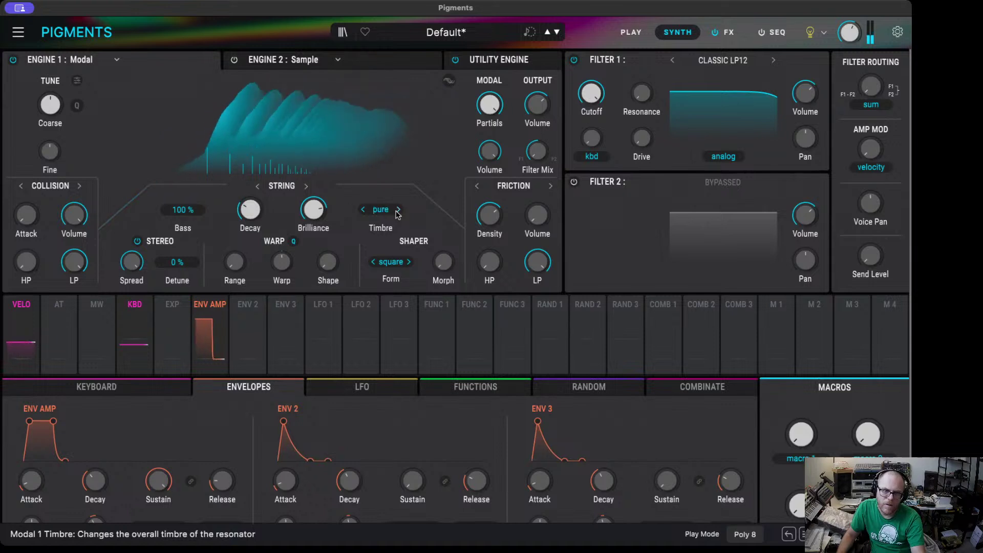
pyautogui.click(363, 210)
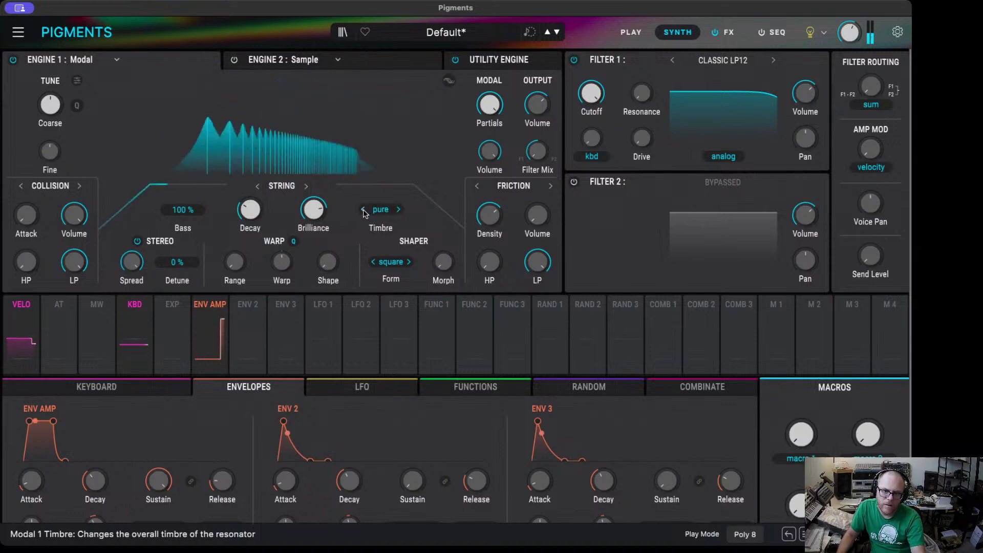
# - Set the modal Shaper's form to pwm and try out its Morph amount
pyautogui.click(409, 263)
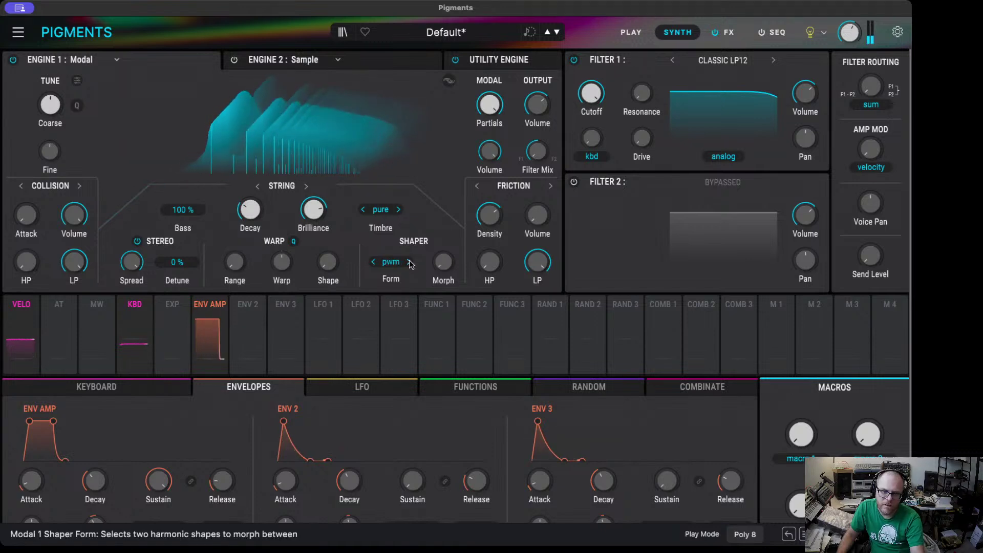
pyautogui.moveTo(439, 266)
pyautogui.moveTo(439, 266)
pyautogui.mouseDown()
pyautogui.moveTo(439, 256)
pyautogui.moveTo(440, 265)
pyautogui.mouseUp()
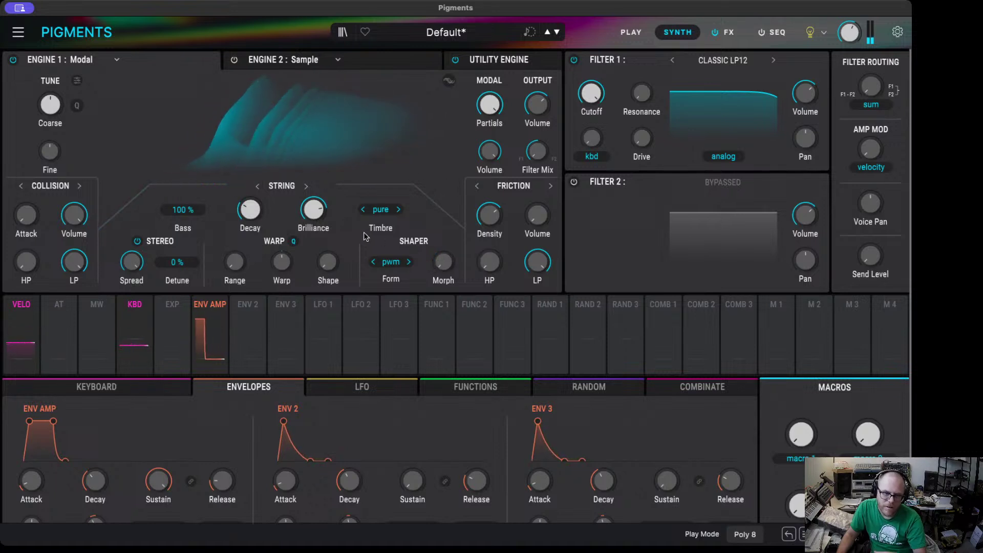
# - Raise the Warp amount beyond 0.886, set the Warp Range to 3 and raise the Warp Shape slightly
pyautogui.moveTo(281, 278); pyautogui.dragTo(296, 258)
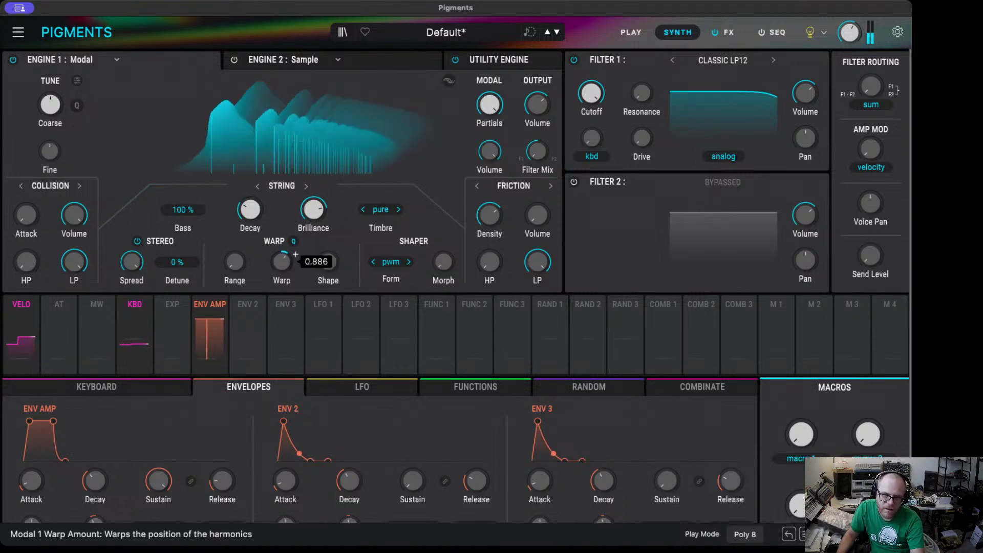
pyautogui.moveTo(248, 255)
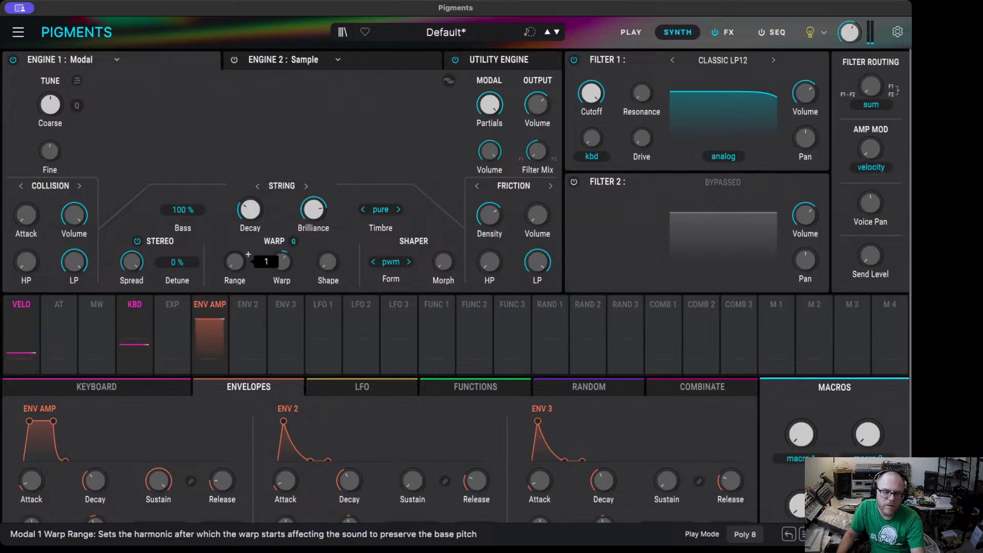
pyautogui.scroll(1, 248, 255)
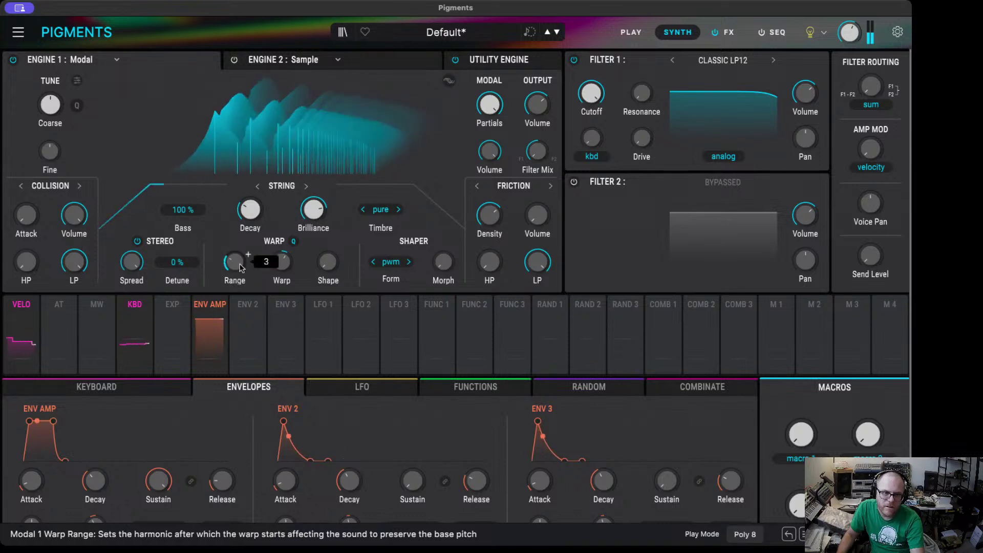
pyautogui.moveTo(295, 254)
pyautogui.scroll(2, 295, 254)
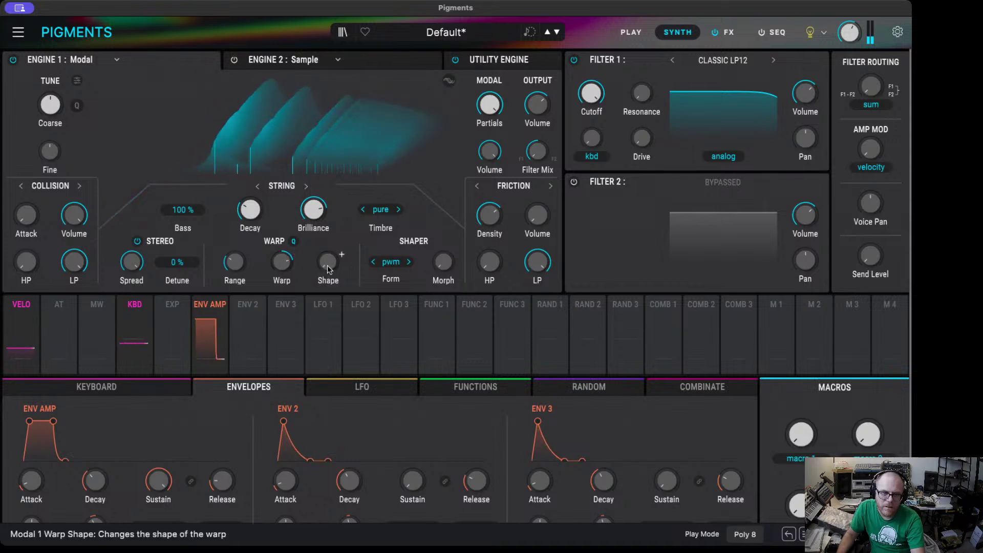
pyautogui.moveTo(341, 254)
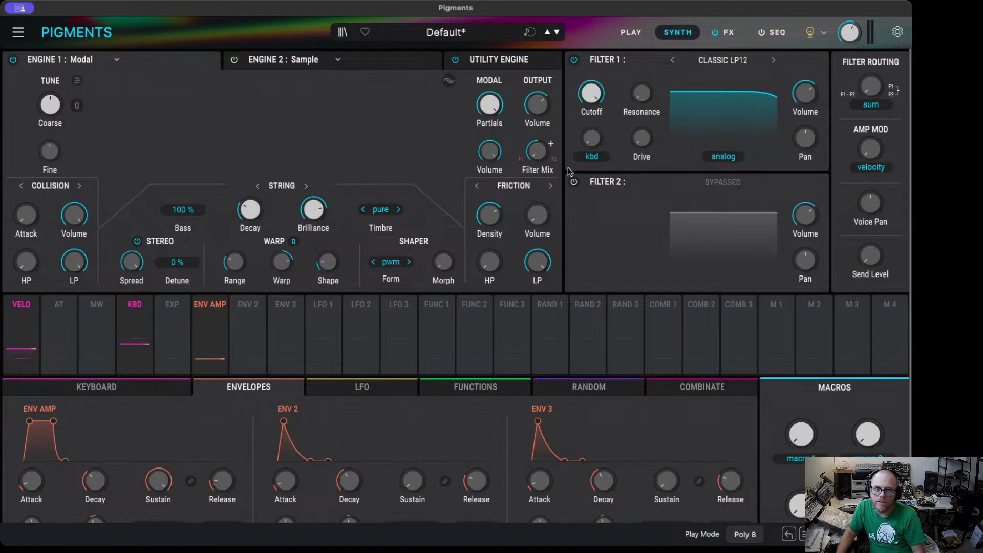
# - Examine the Utility Engine's noise and oscillator sections, and return to Engine 1
pyautogui.click(495, 61)
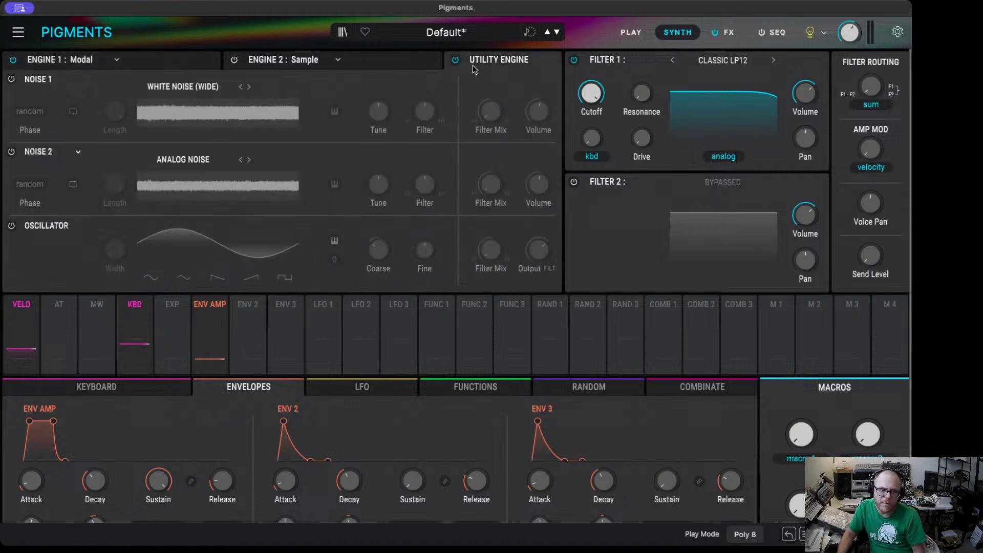
pyautogui.click(77, 61)
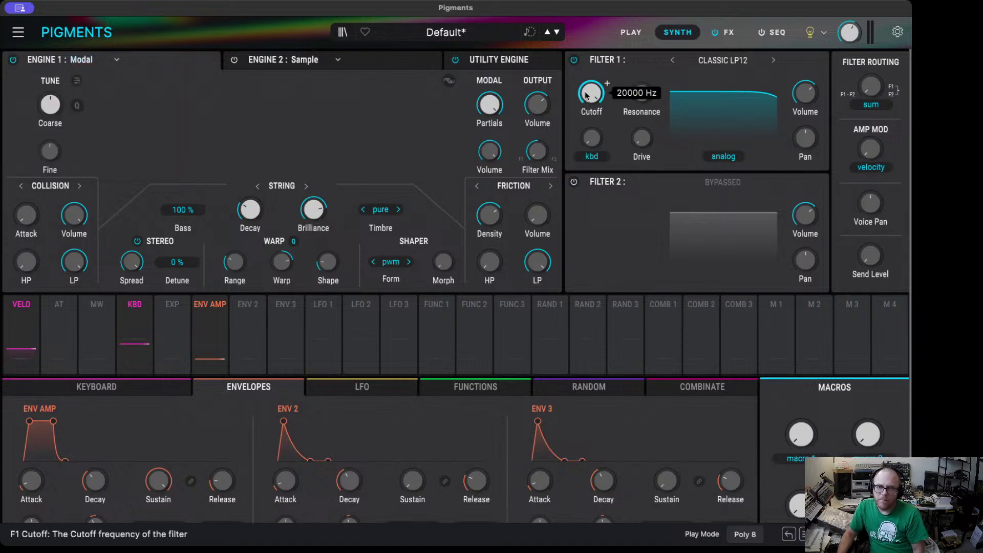
# - Add a Vocoder to the first FX A slot and set its modulator source to Audio In
pyautogui.click(724, 32)
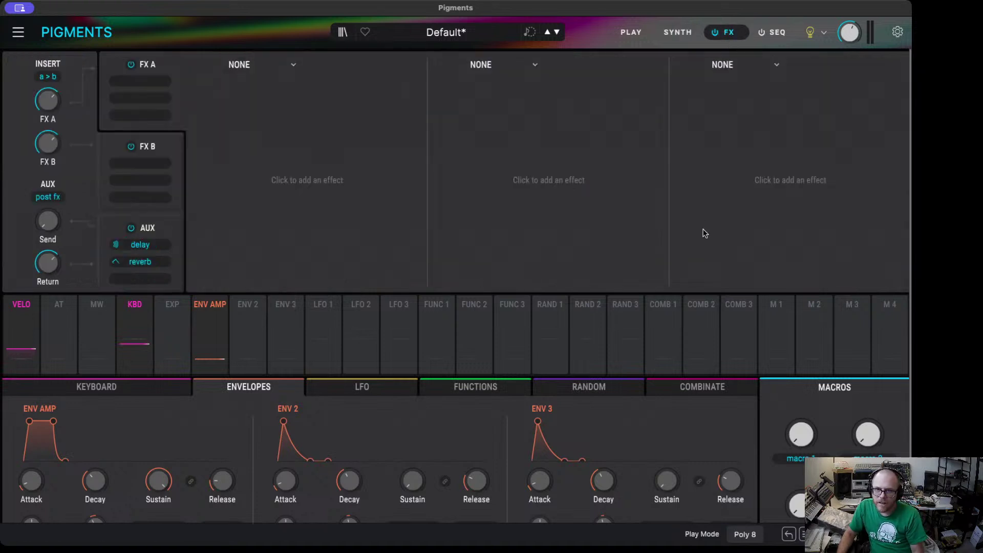
pyautogui.click(247, 68)
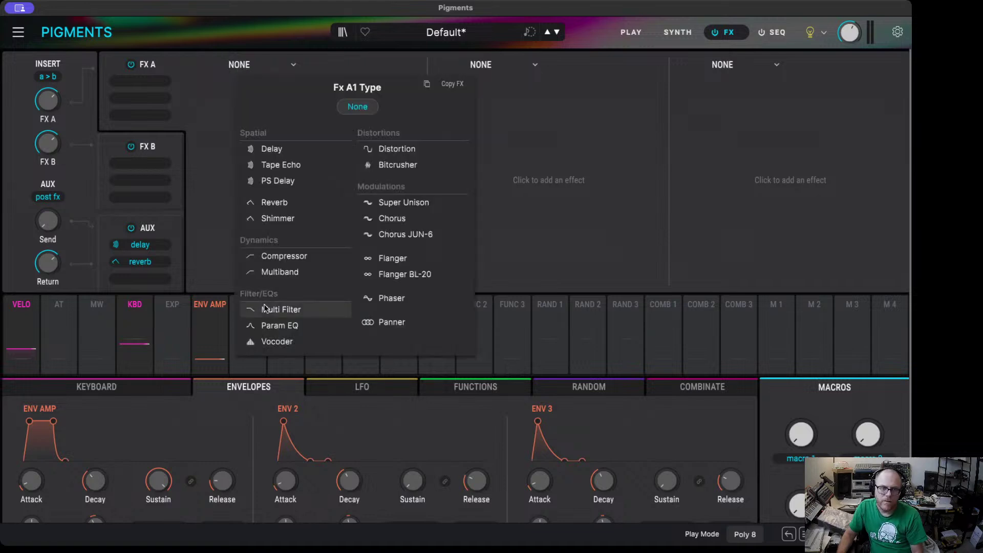
pyautogui.click(281, 341)
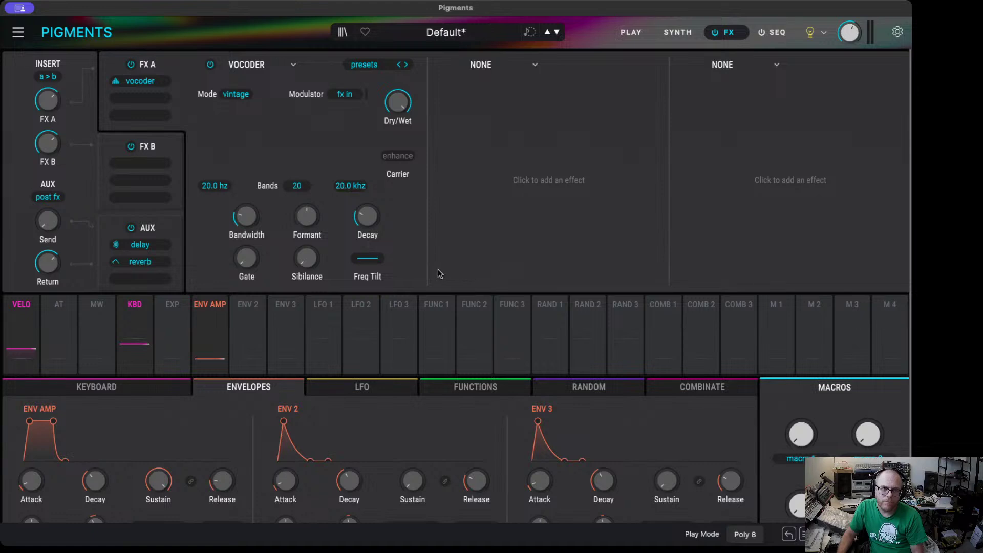
pyautogui.click(337, 96)
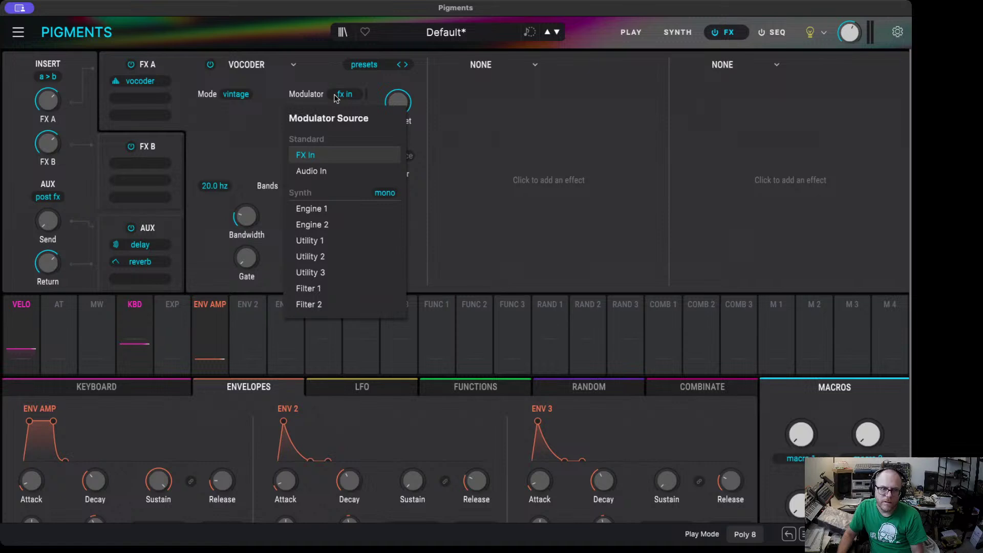
pyautogui.click(337, 172)
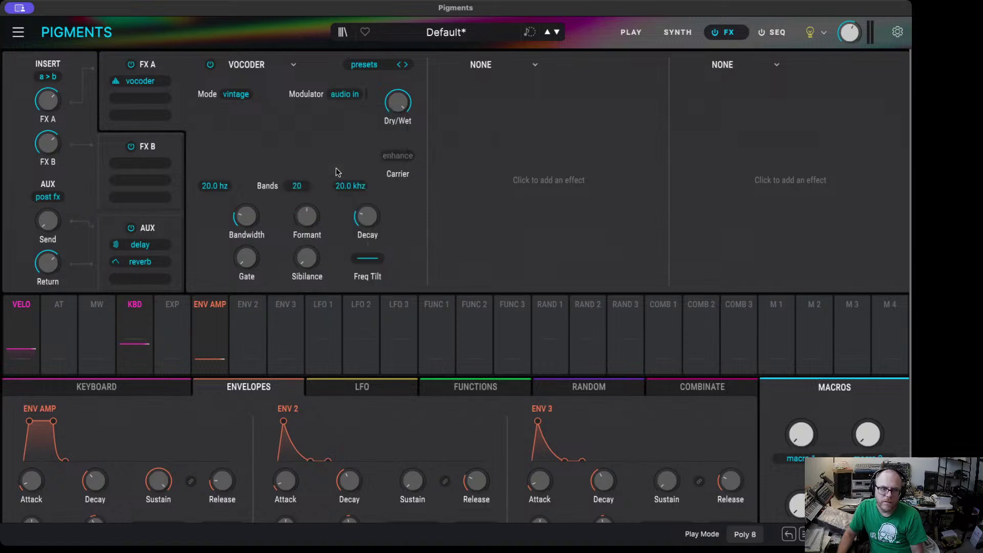
# - Set the Vocoder's modulator source to FX In and try the carrier's Enhance option on and off
pyautogui.click(344, 95)
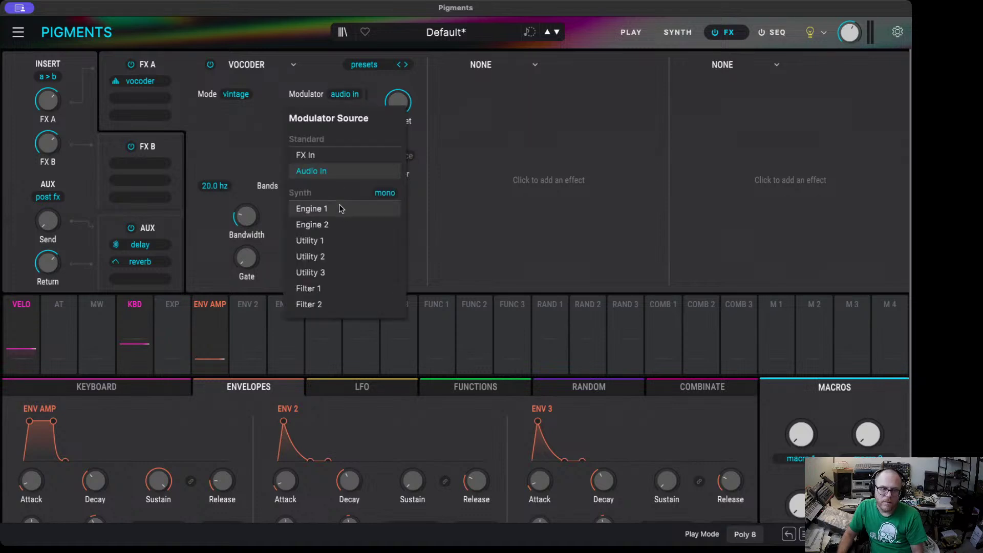
pyautogui.click(316, 155)
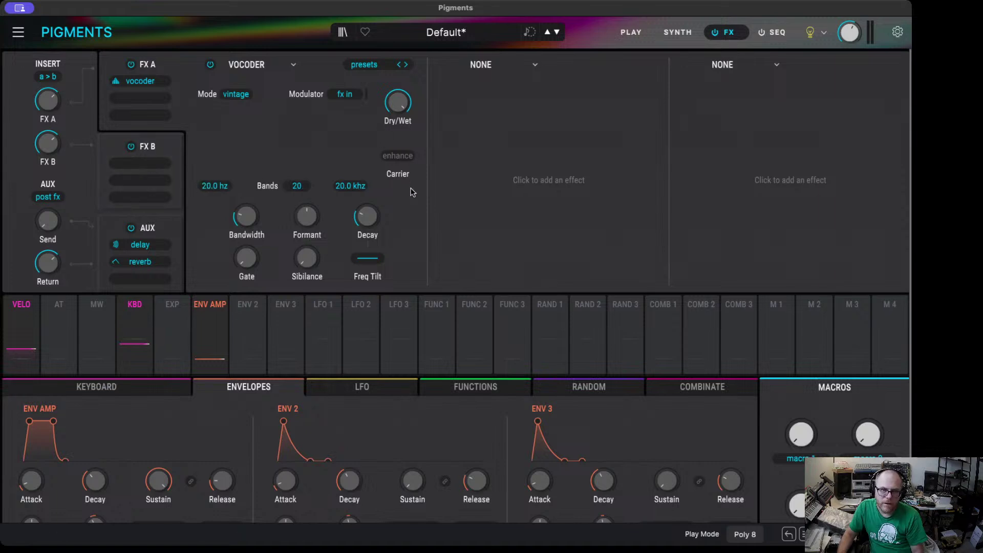
pyautogui.click(401, 156)
pyautogui.click(399, 158)
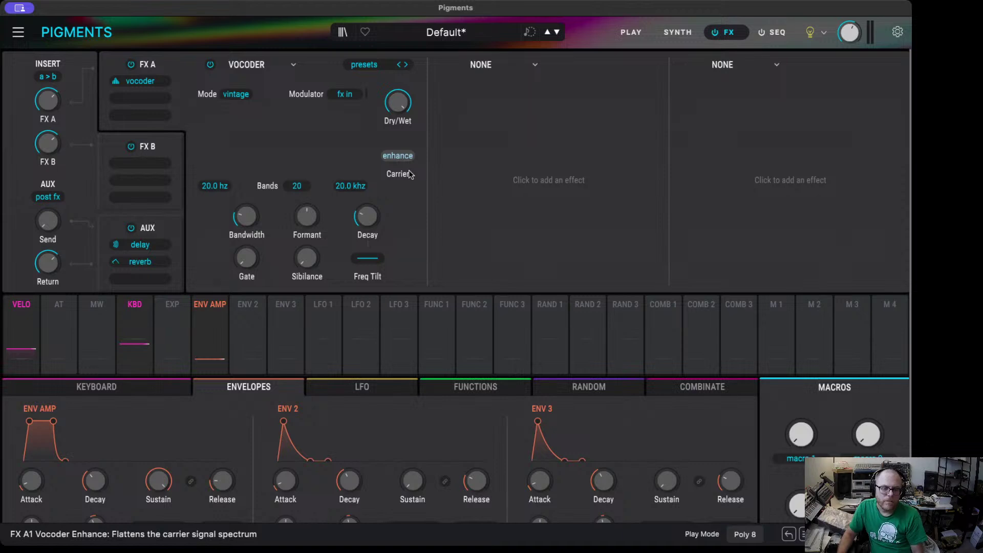
pyautogui.click(404, 157)
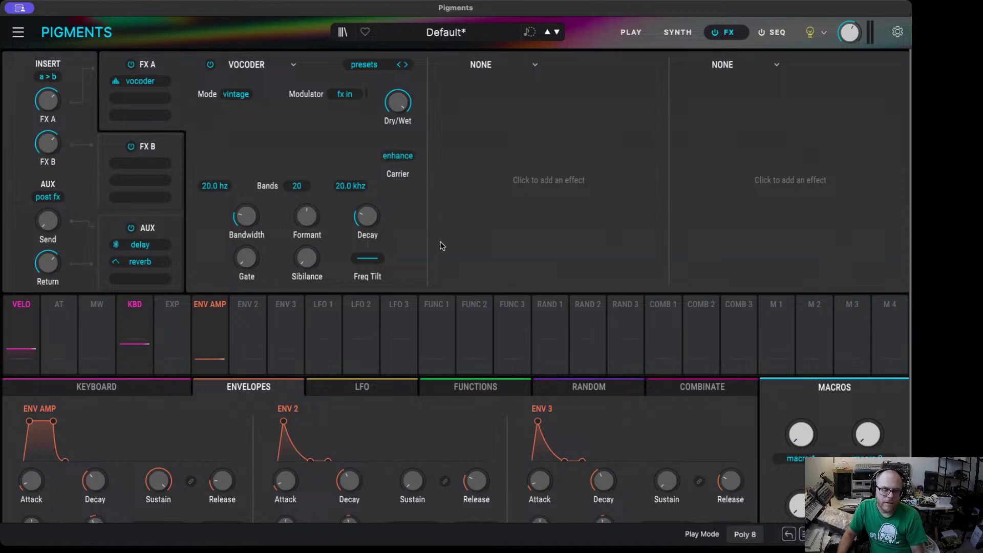
pyautogui.click(399, 155)
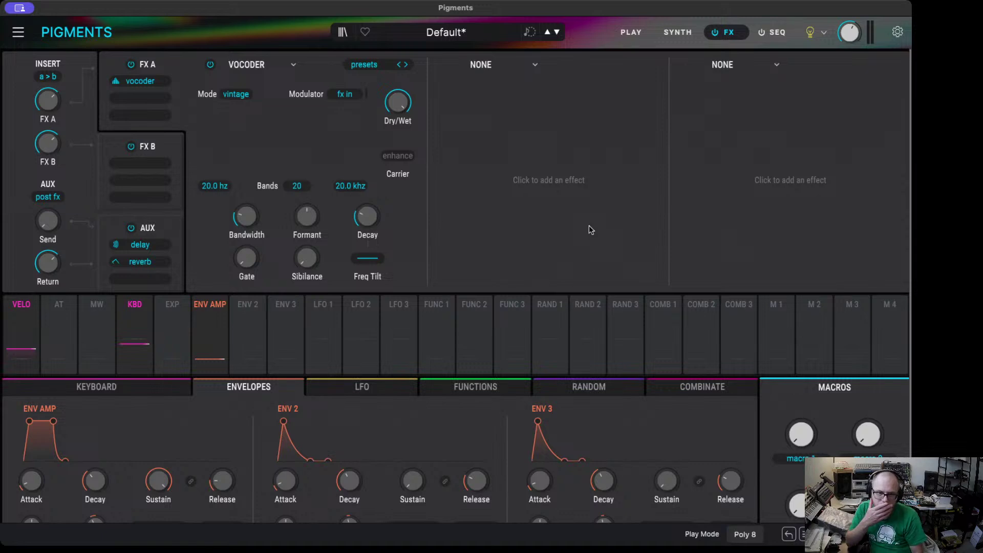
pyautogui.click(345, 95)
pyautogui.click(349, 98)
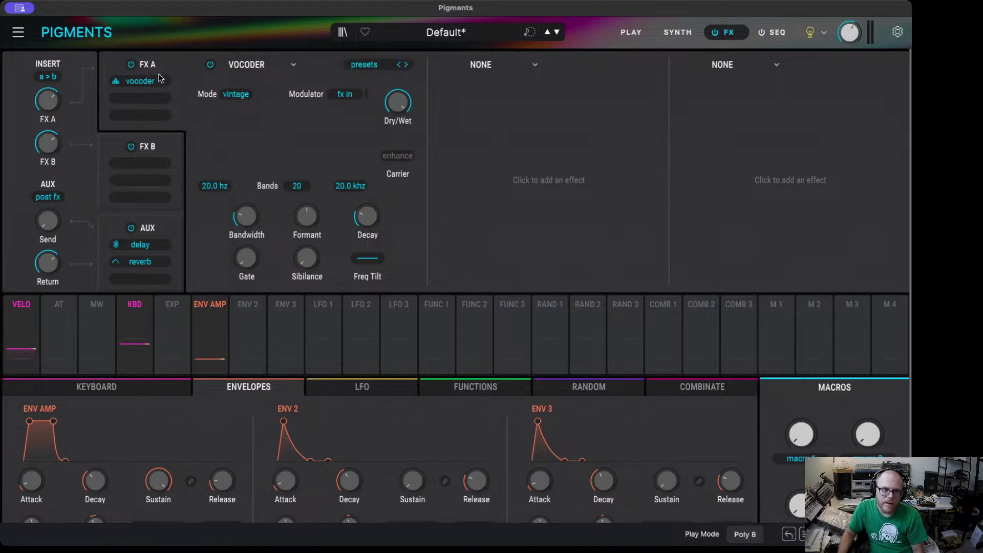
# - Replace the Vocoder in the first FX A slot with Distortion, and change that to Multi Filter
pyautogui.click(240, 63)
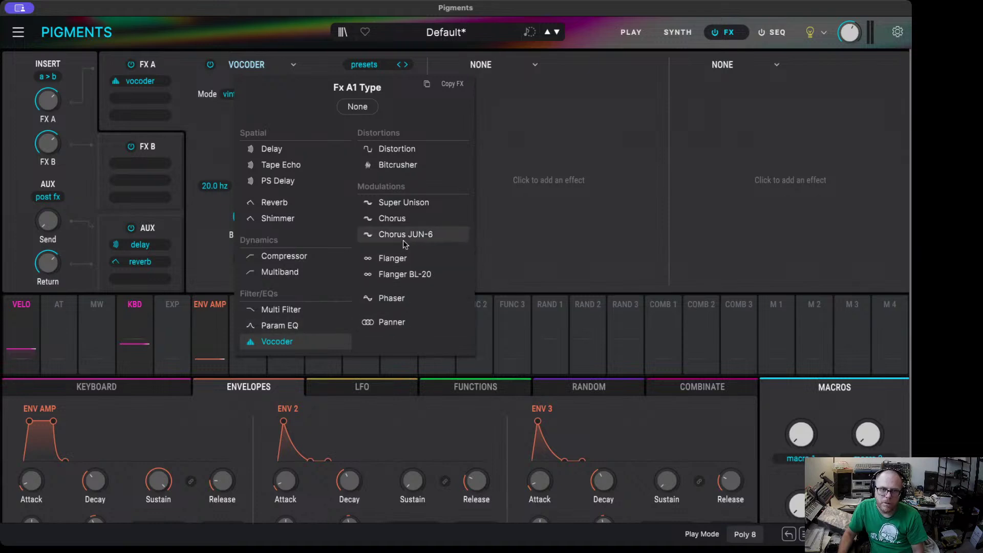
pyautogui.click(420, 150)
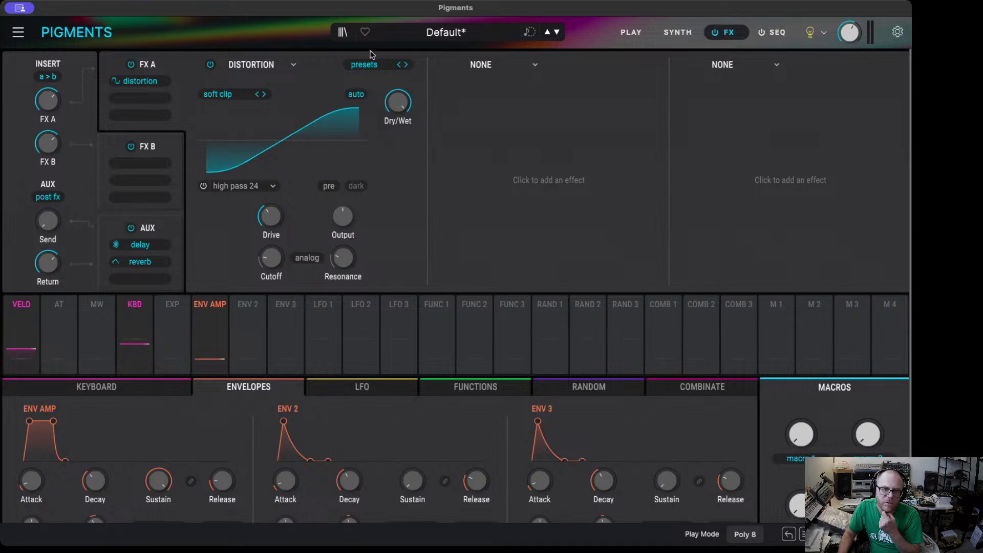
pyautogui.click(270, 69)
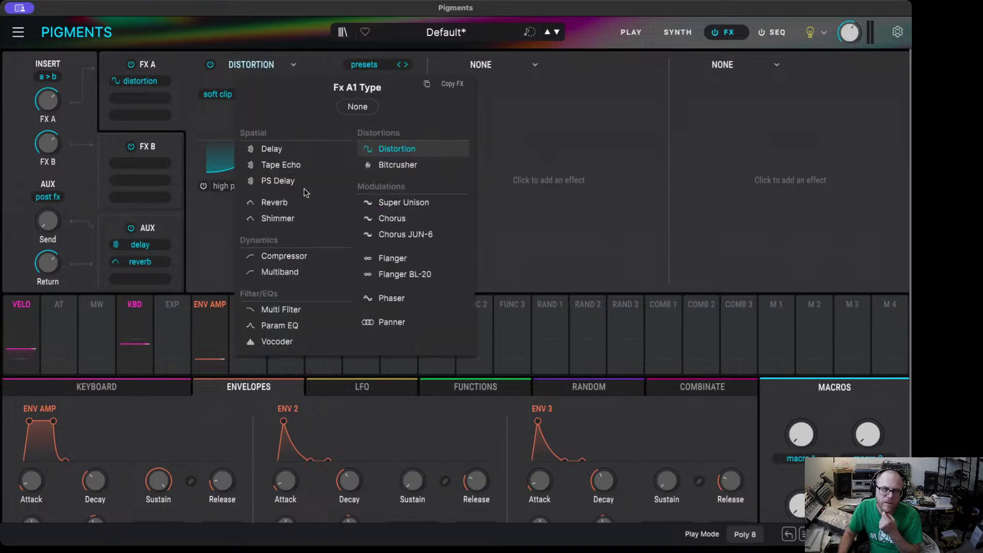
pyautogui.click(307, 310)
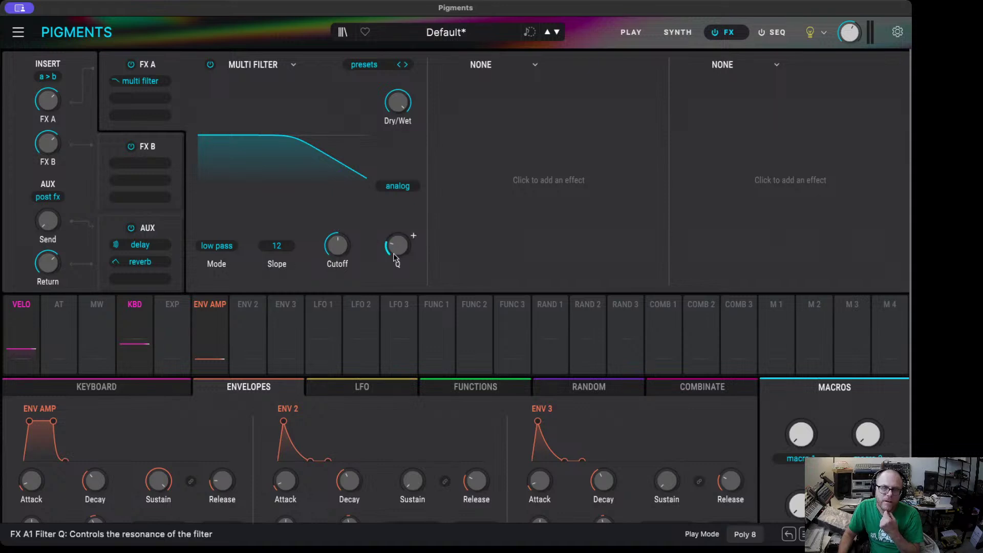
# - Compare the Multi Filter's digital and analog resonance modes, ending on analog
pyautogui.click(400, 188)
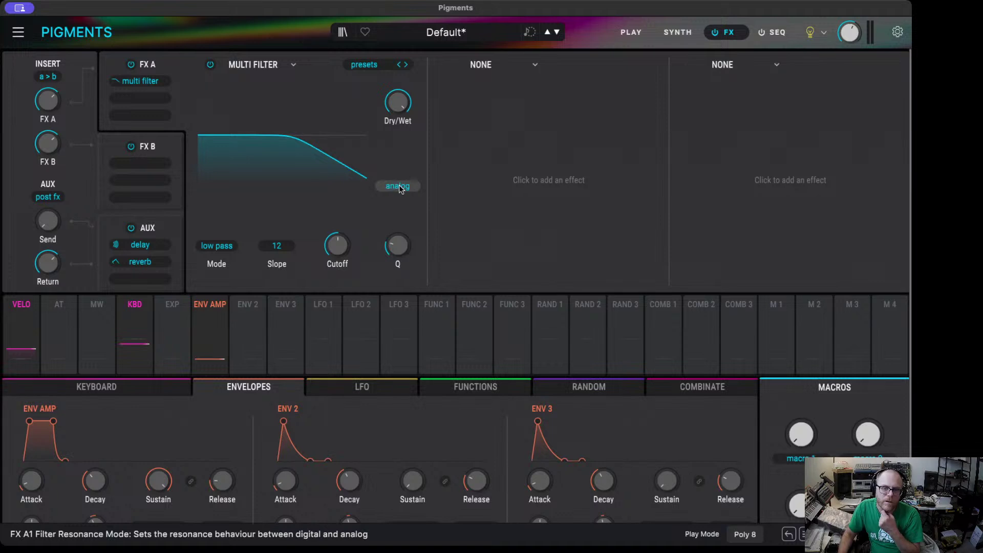
pyautogui.click(399, 187)
pyautogui.click(399, 187)
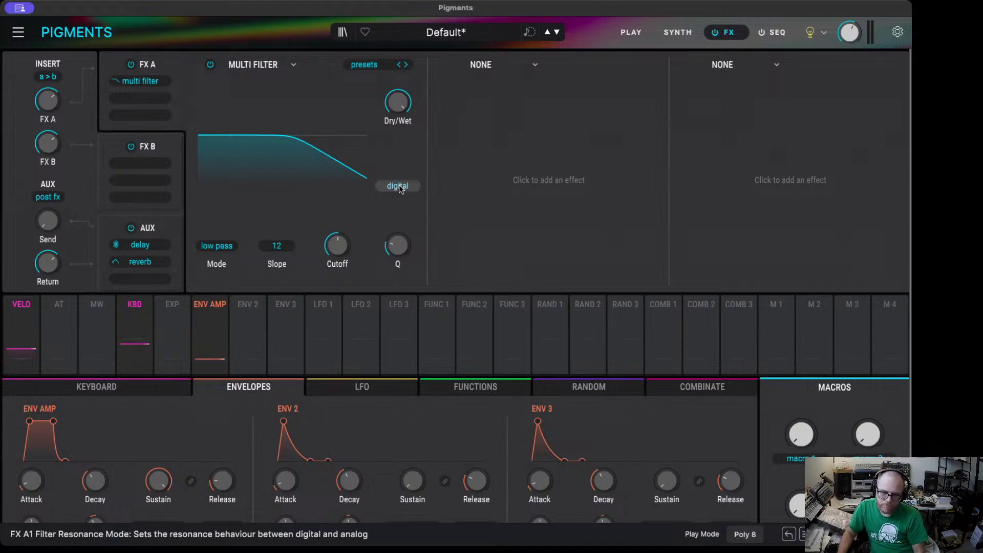
pyautogui.click(399, 186)
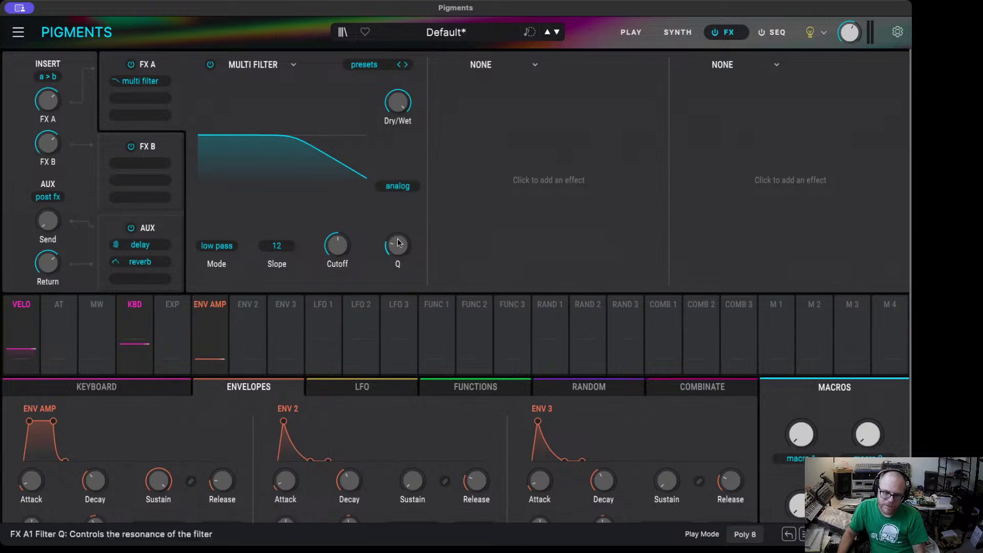
pyautogui.click(398, 188)
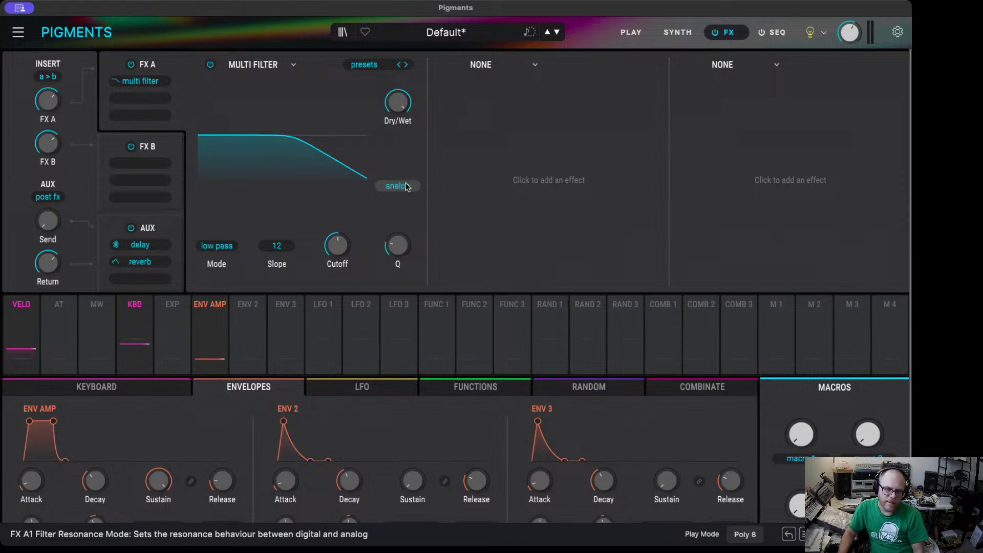
pyautogui.click(406, 187)
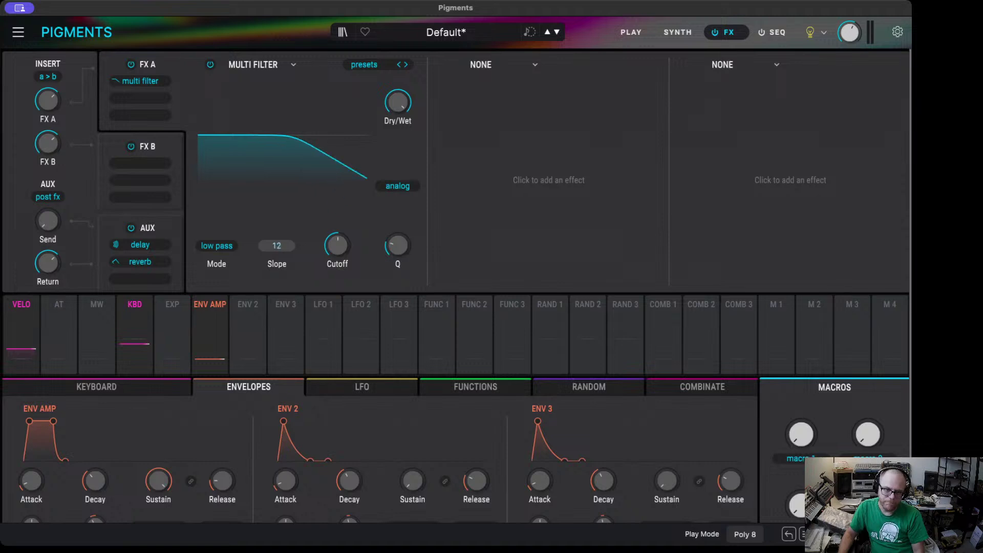
# - Set the Multi Filter's slope to 36 and its mode to AP, and lower the cutoff and Q
pyautogui.moveTo(293, 248); pyautogui.dragTo(294, 233)
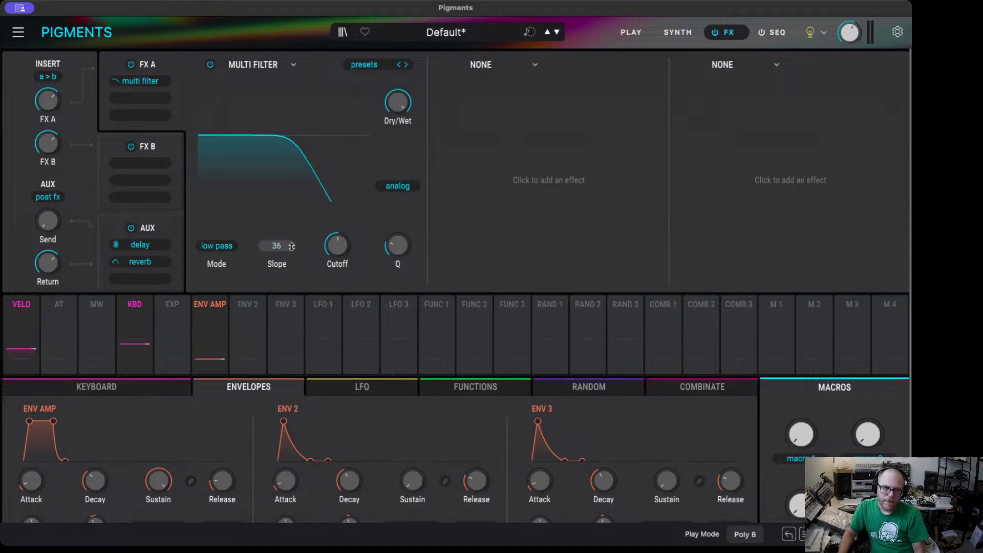
pyautogui.click(215, 246)
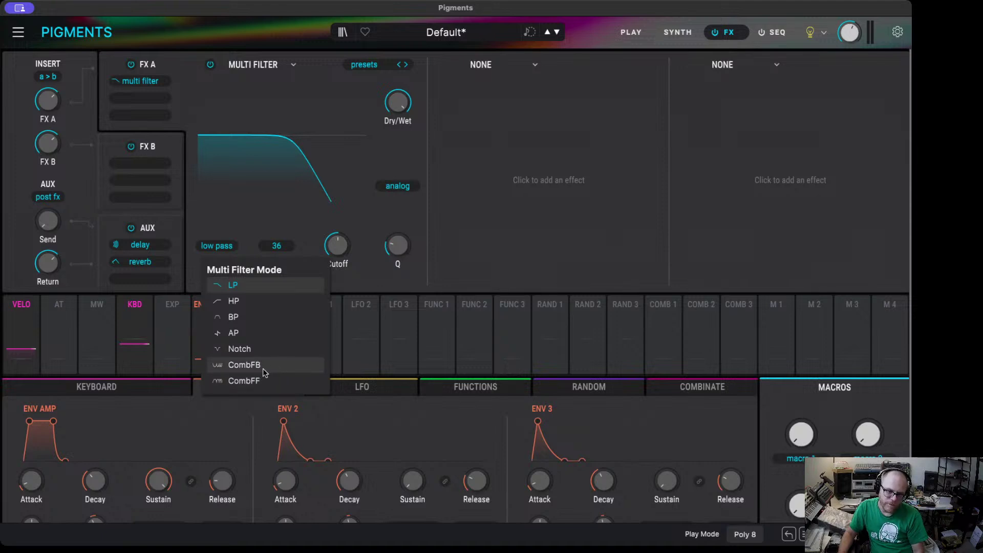
pyautogui.click(246, 336)
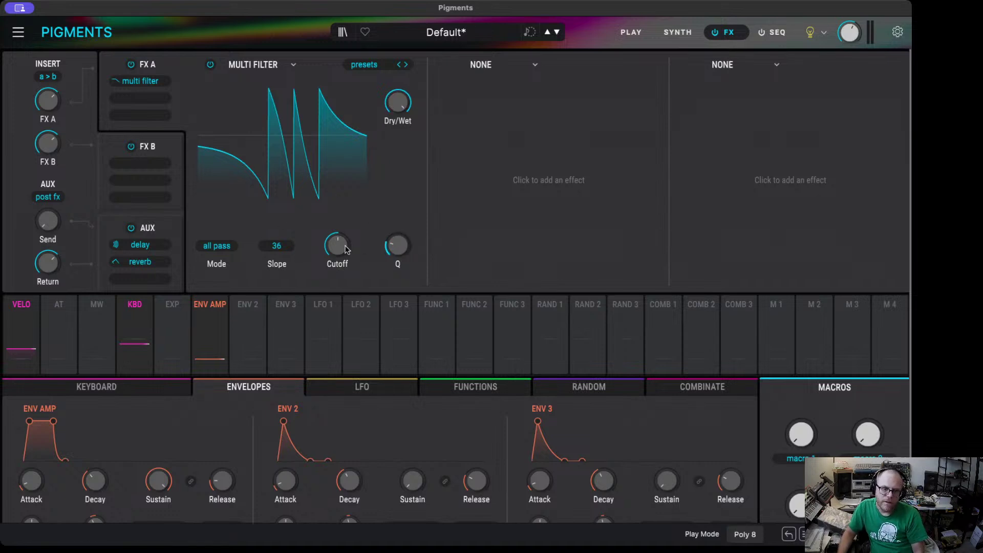
pyautogui.moveTo(349, 244)
pyautogui.mouseDown()
pyautogui.moveTo(353, 235)
pyautogui.moveTo(394, 236)
pyautogui.moveTo(353, 236)
pyautogui.mouseUp()
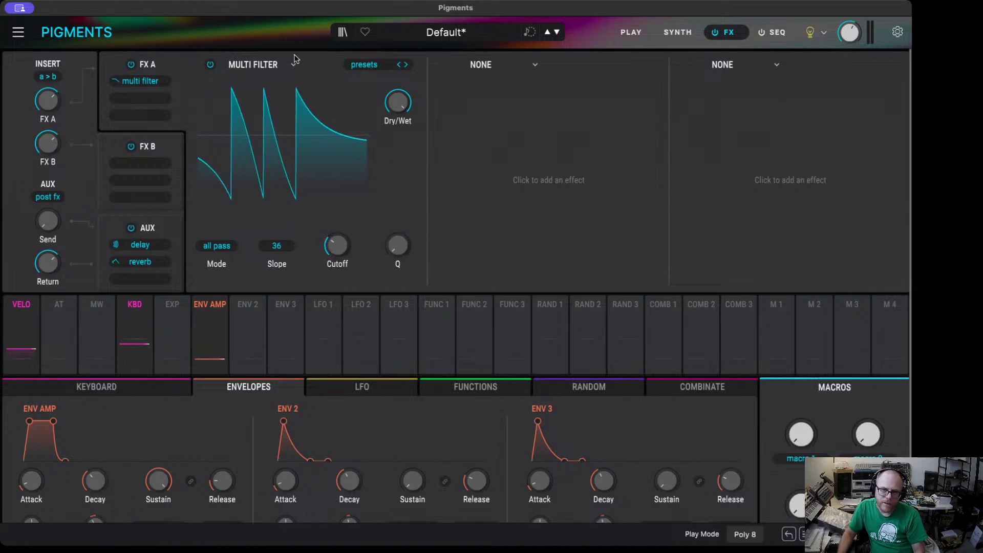
# - Return to the synth view and examine Filter 1's available types and its Drive and Cutoff controls
pyautogui.click(676, 32)
pyautogui.click(717, 61)
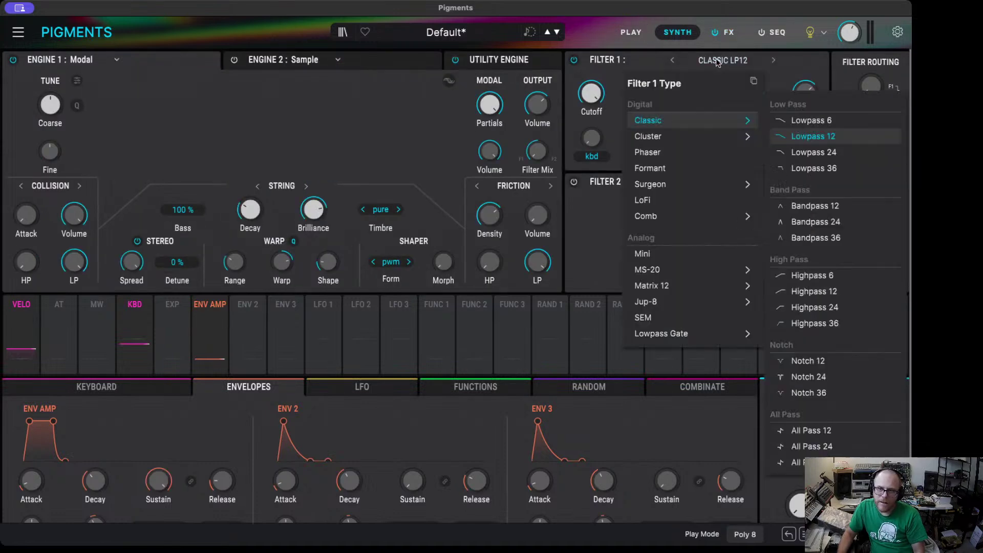
pyautogui.click(716, 58)
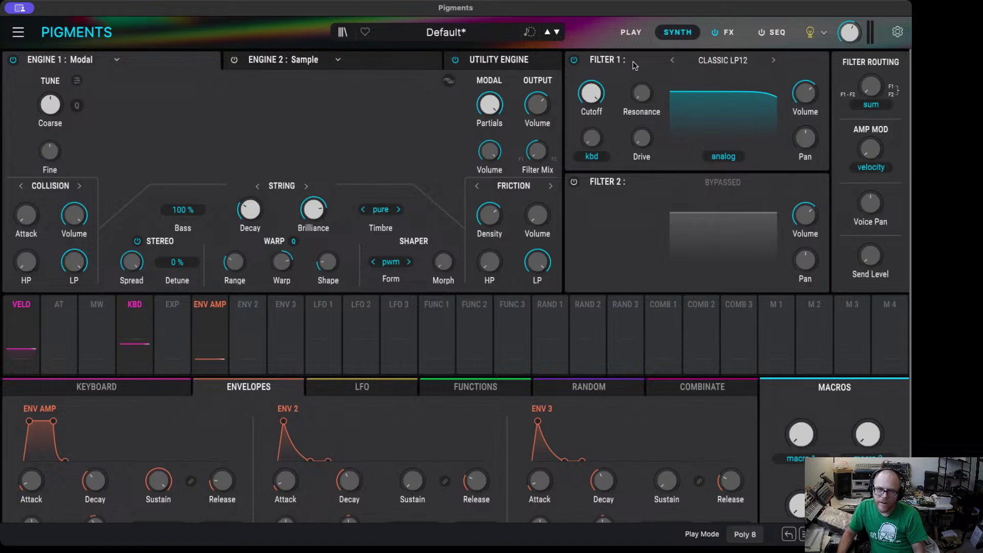
pyautogui.click(747, 61)
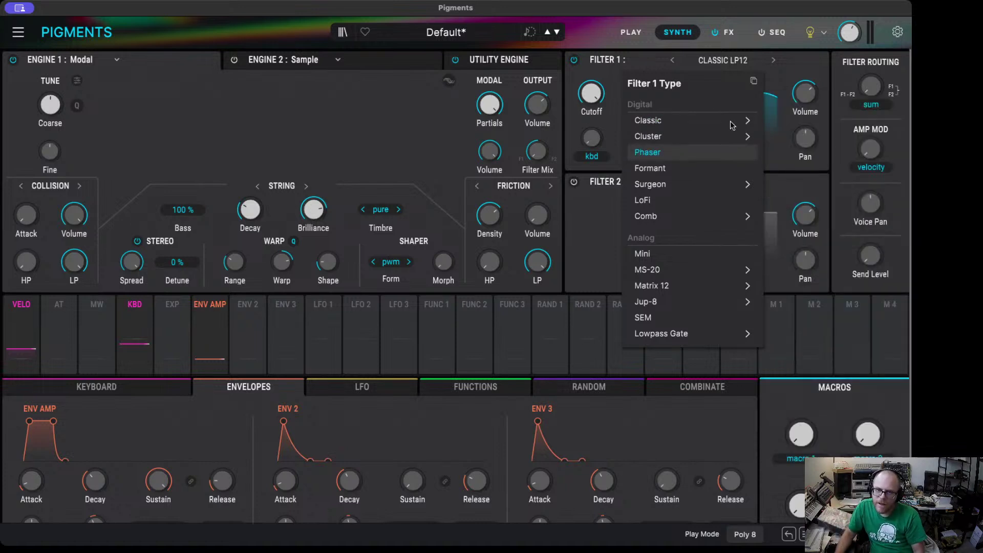
pyautogui.click(617, 92)
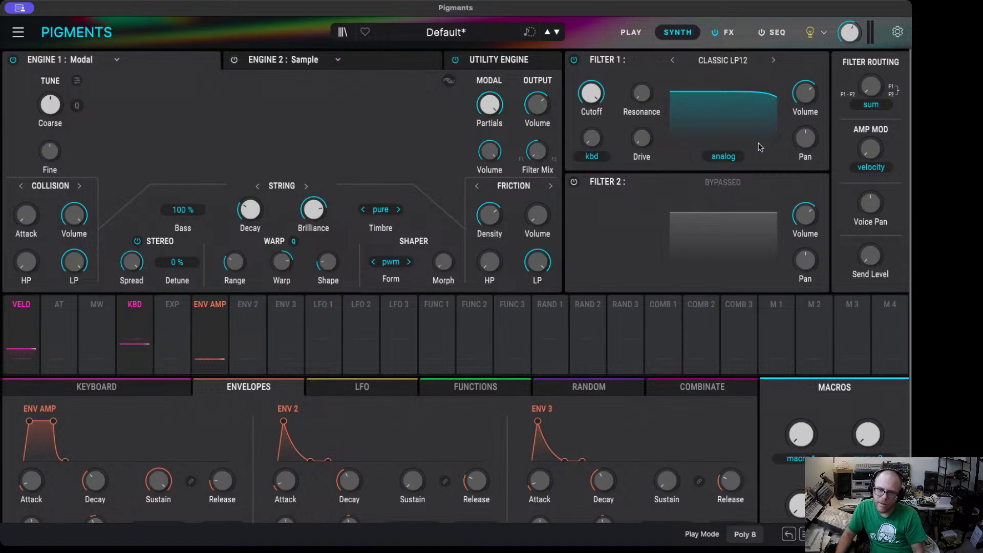
pyautogui.moveTo(642, 137)
pyautogui.mouseDown()
pyautogui.moveTo(655, 130)
pyautogui.moveTo(655, 143)
pyautogui.moveTo(655, 123)
pyautogui.moveTo(654, 154)
pyautogui.moveTo(646, 126)
pyautogui.moveTo(646, 147)
pyautogui.moveTo(655, 111)
pyautogui.moveTo(655, 134)
pyautogui.mouseUp()
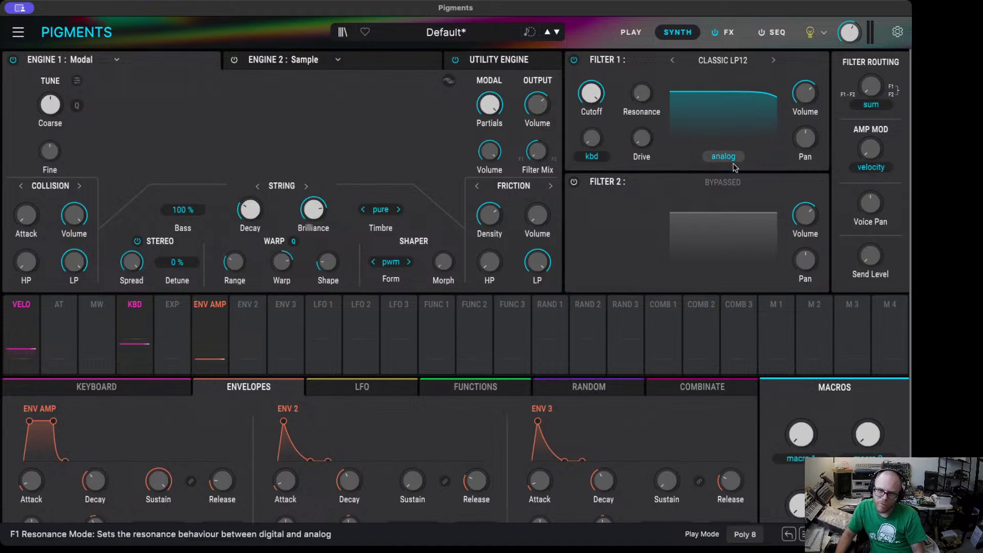
pyautogui.moveTo(591, 93)
pyautogui.mouseDown()
pyautogui.moveTo(591, 121)
pyautogui.moveTo(591, 91)
pyautogui.mouseUp()
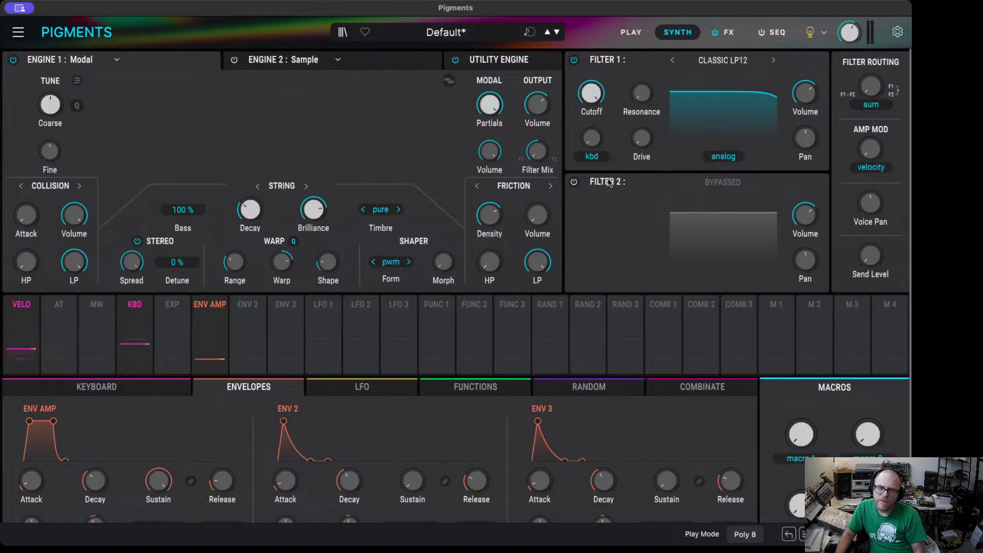
# - Set Filter 1 to Cluster Lowpass + Highpass 12, lower its cutoff and raise its resonance and spread
pyautogui.click(711, 61)
pyautogui.moveTo(705, 136)
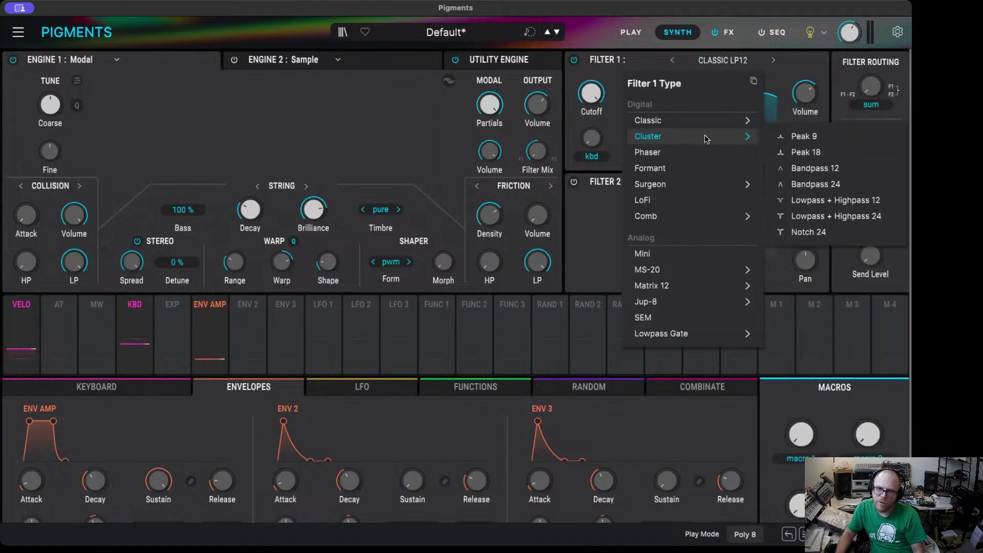
pyautogui.click(829, 203)
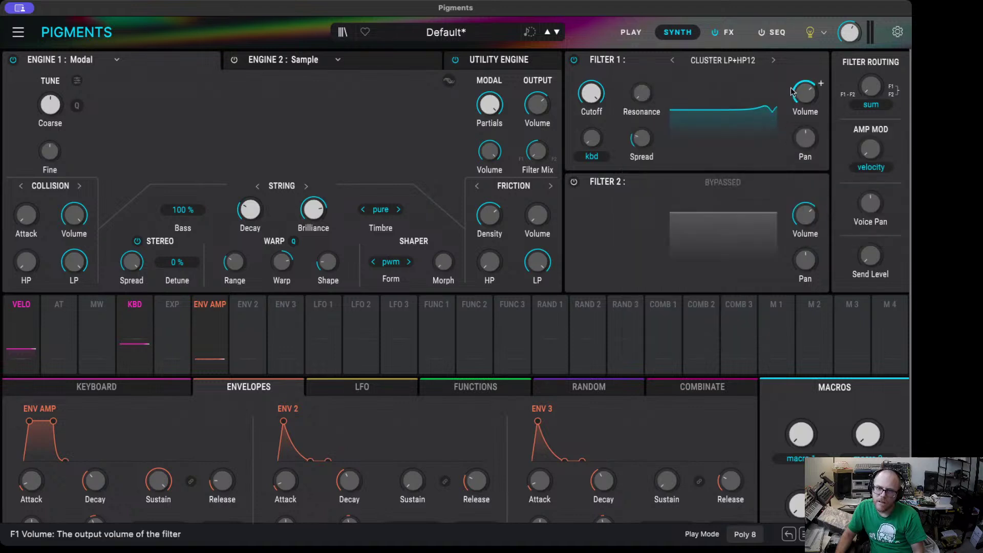
pyautogui.moveTo(582, 92)
pyautogui.mouseDown()
pyautogui.moveTo(581, 143)
pyautogui.moveTo(582, 106)
pyautogui.mouseUp()
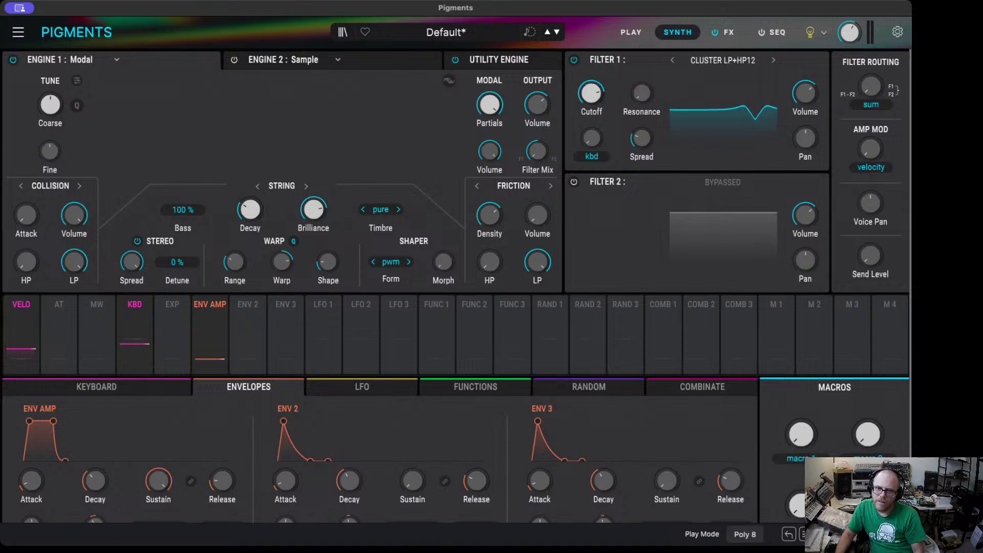
pyautogui.moveTo(634, 99); pyautogui.dragTo(654, 85)
pyautogui.moveTo(642, 144); pyautogui.dragTo(654, 130)
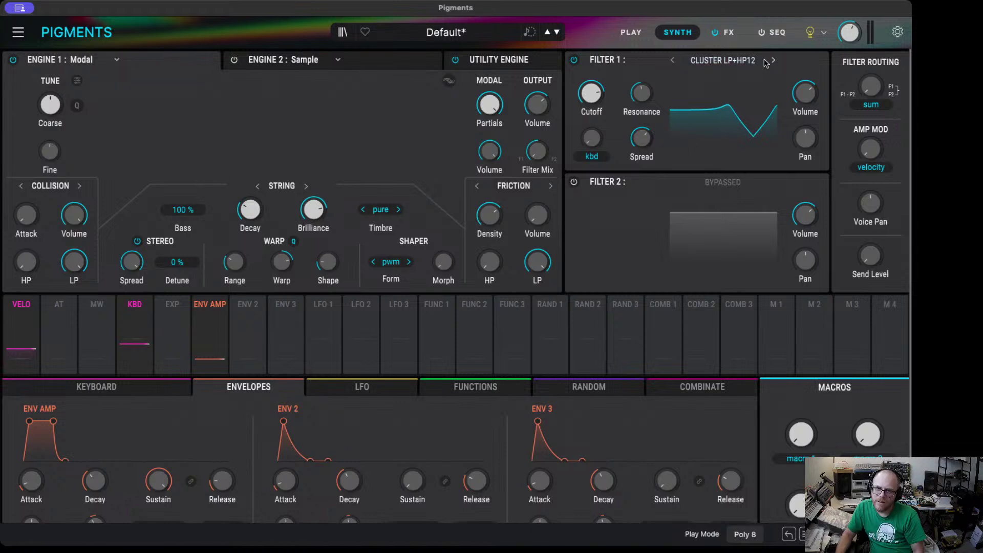
# - Change Filter 1 to Cluster Bandpass 12, lower its cutoff and try the spread at 1.00 before reducing it
pyautogui.click(722, 59)
pyautogui.moveTo(697, 137)
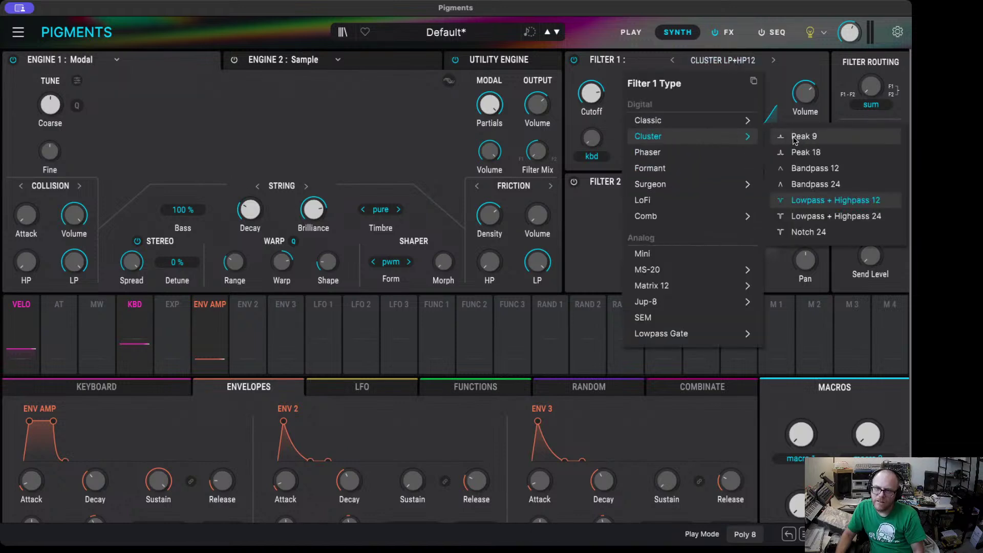
pyautogui.click(801, 169)
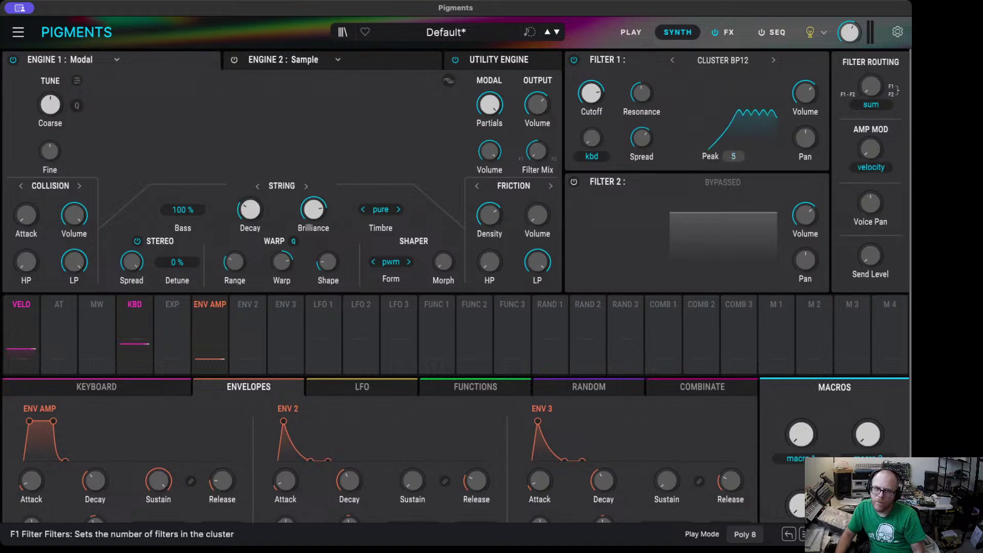
pyautogui.moveTo(589, 88)
pyautogui.mouseDown()
pyautogui.moveTo(607, 83)
pyautogui.moveTo(608, 93)
pyautogui.mouseUp()
pyautogui.moveTo(655, 130); pyautogui.dragTo(655, 130)
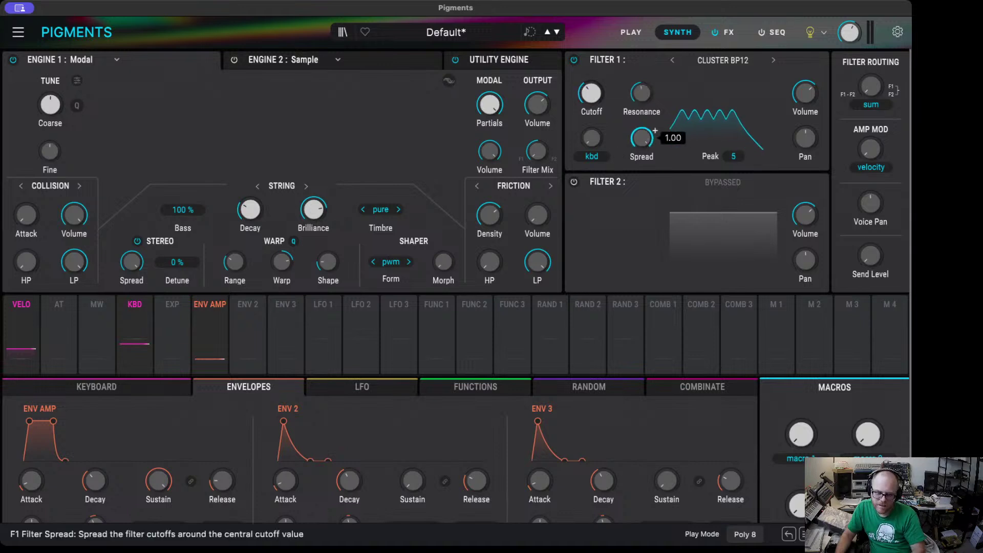
pyautogui.moveTo(655, 130); pyautogui.dragTo(655, 132)
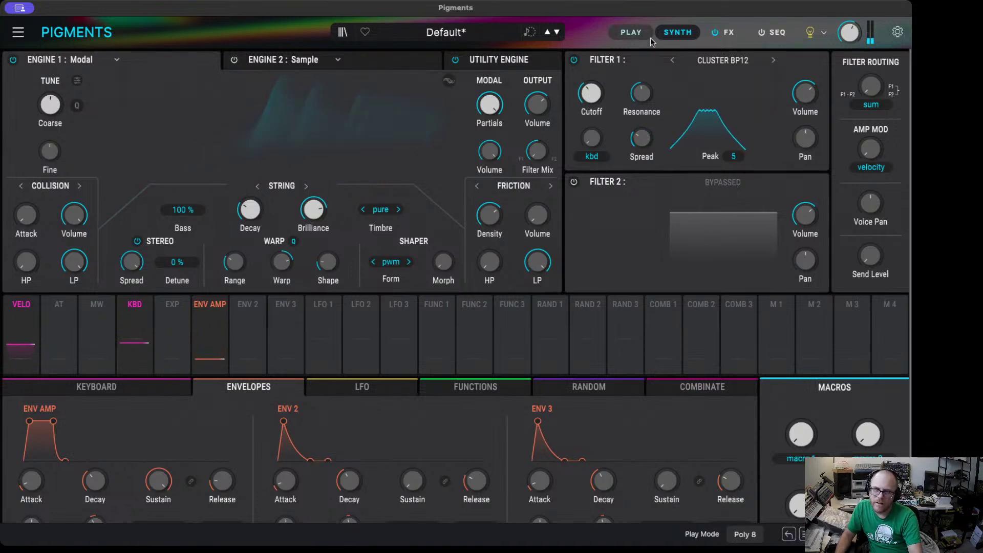
# - Set Filter 1 to LoFi, set the pre-filter shift to 1.00, raise the post-filter shift and adjust Freq
pyautogui.click(727, 60)
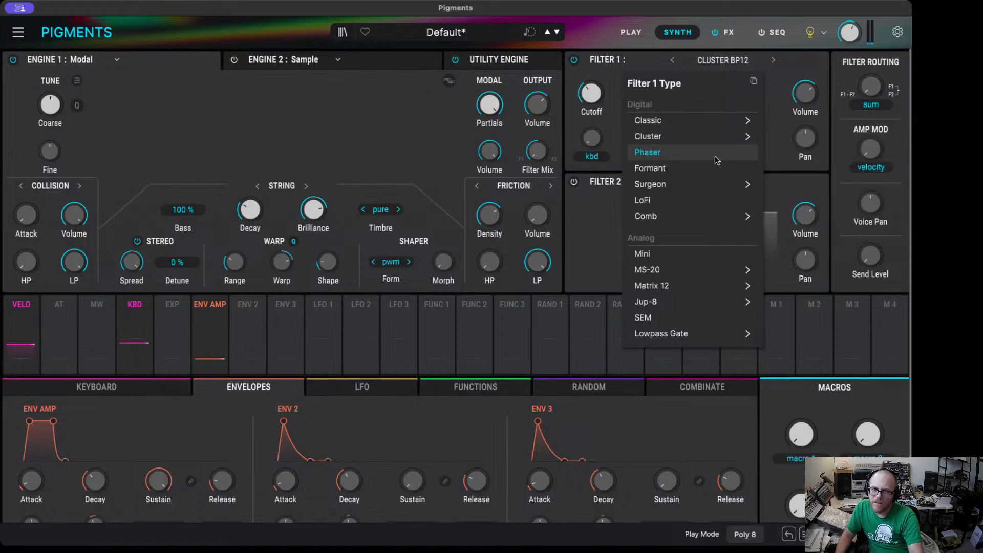
pyautogui.moveTo(681, 225)
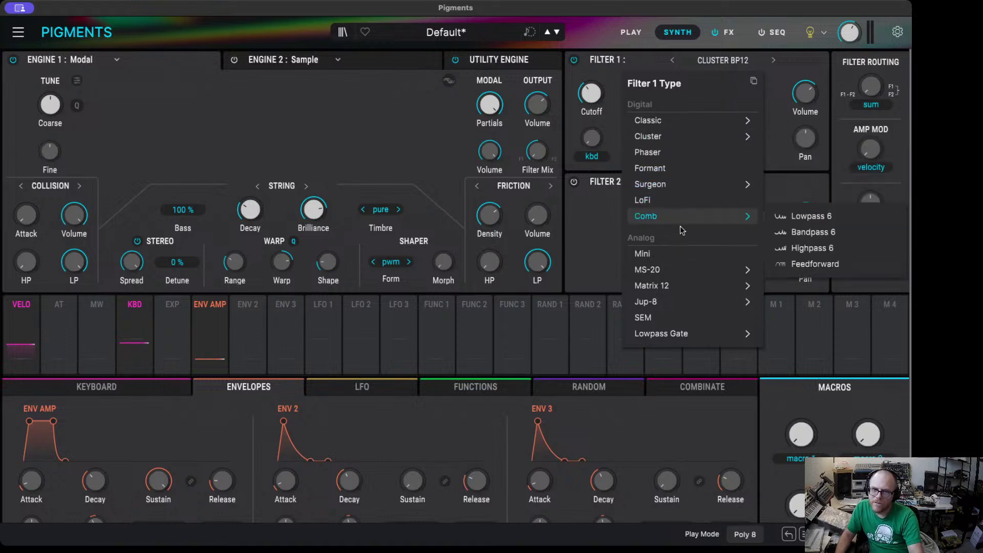
pyautogui.click(700, 206)
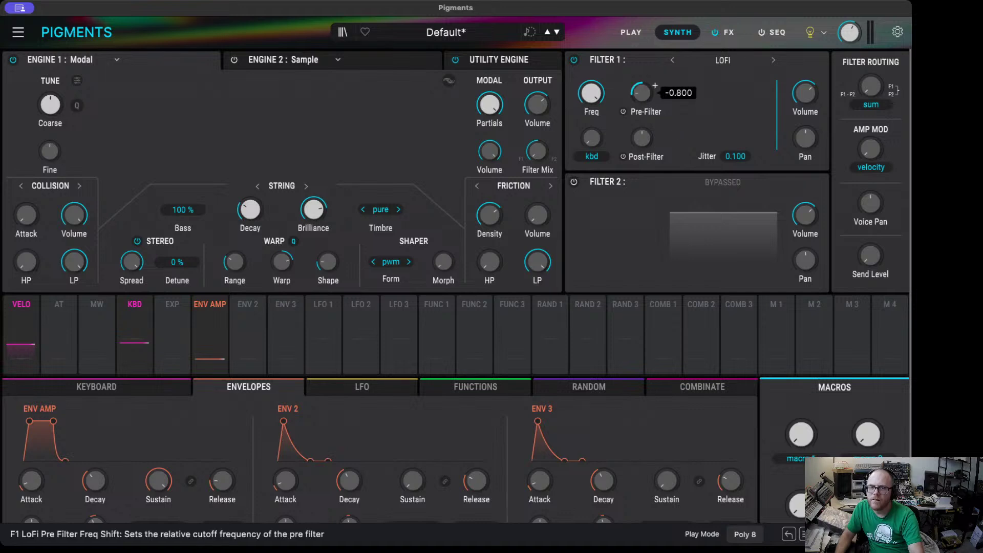
pyautogui.moveTo(591, 93); pyautogui.dragTo(598, 98)
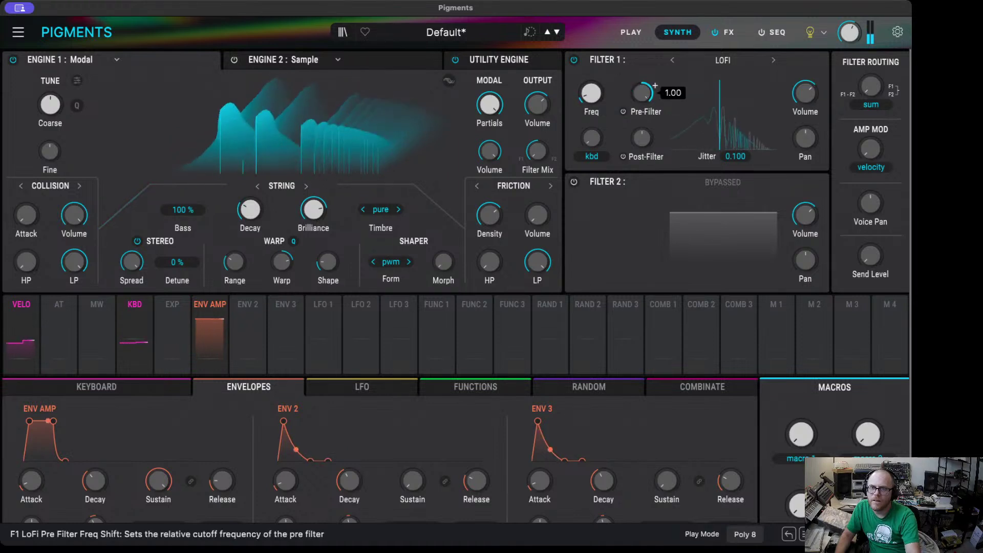
pyautogui.moveTo(643, 139); pyautogui.dragTo(643, 128)
pyautogui.moveTo(606, 90); pyautogui.dragTo(607, 83)
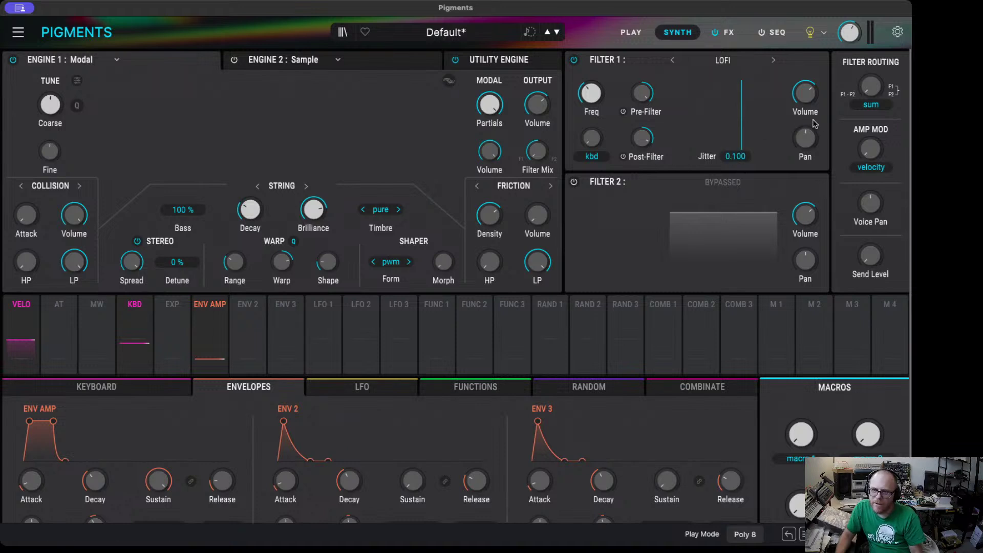
# - Enable the LoFi pre-filter and post-filter, sweeping the pre-filter shift down and back up to 1.00
pyautogui.click(622, 112)
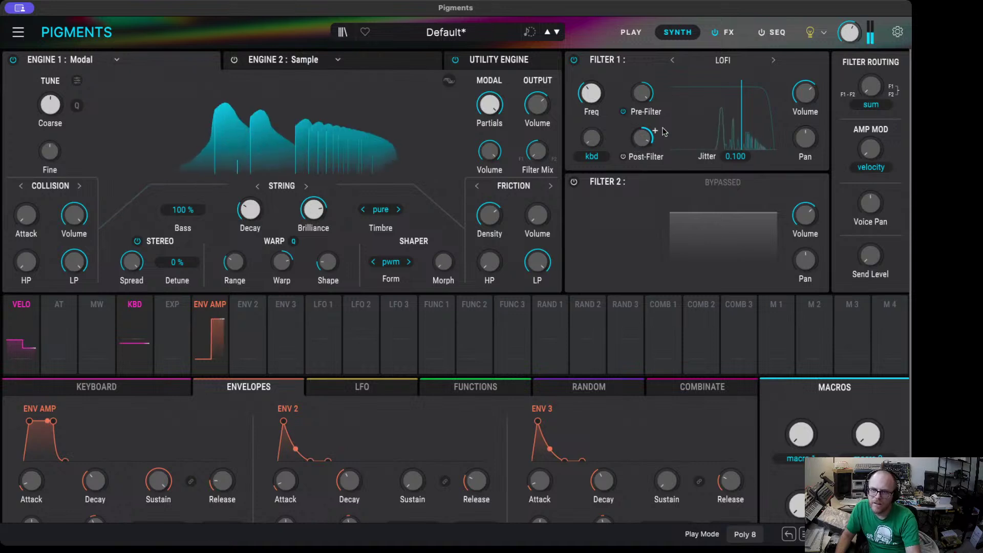
pyautogui.moveTo(642, 93); pyautogui.dragTo(643, 118)
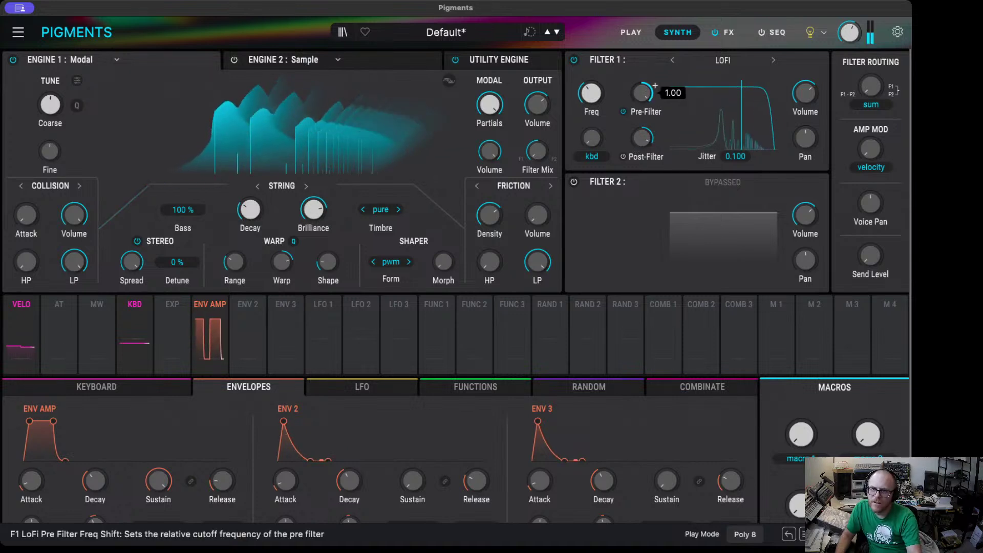
pyautogui.click(623, 156)
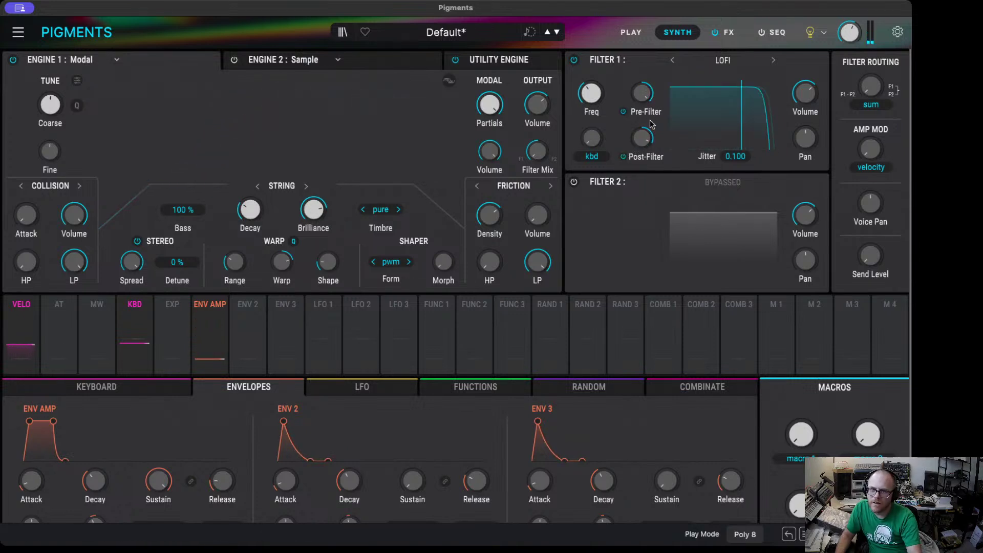
pyautogui.moveTo(643, 93); pyautogui.dragTo(643, 100)
pyautogui.scroll(10, 655, 85)
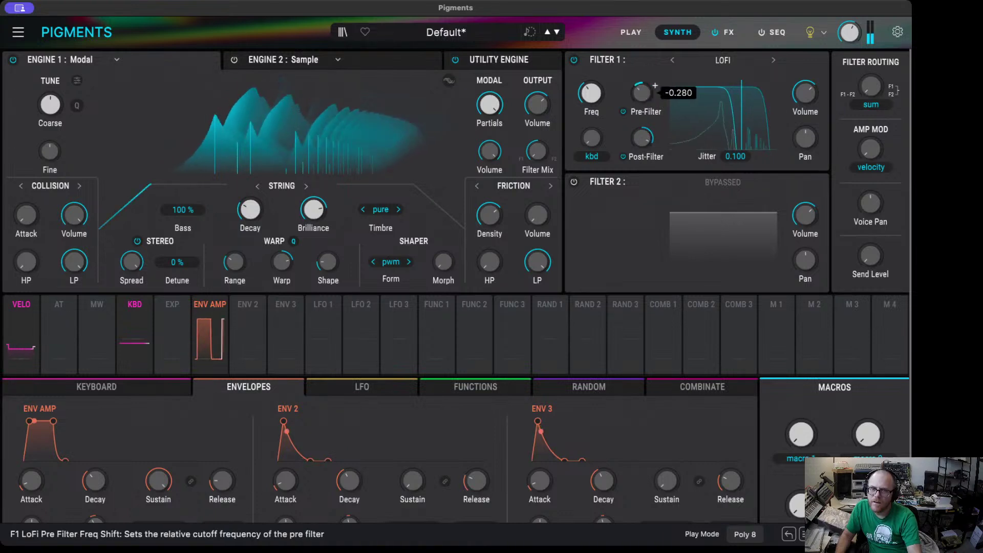
pyautogui.scroll(-15, 654, 85)
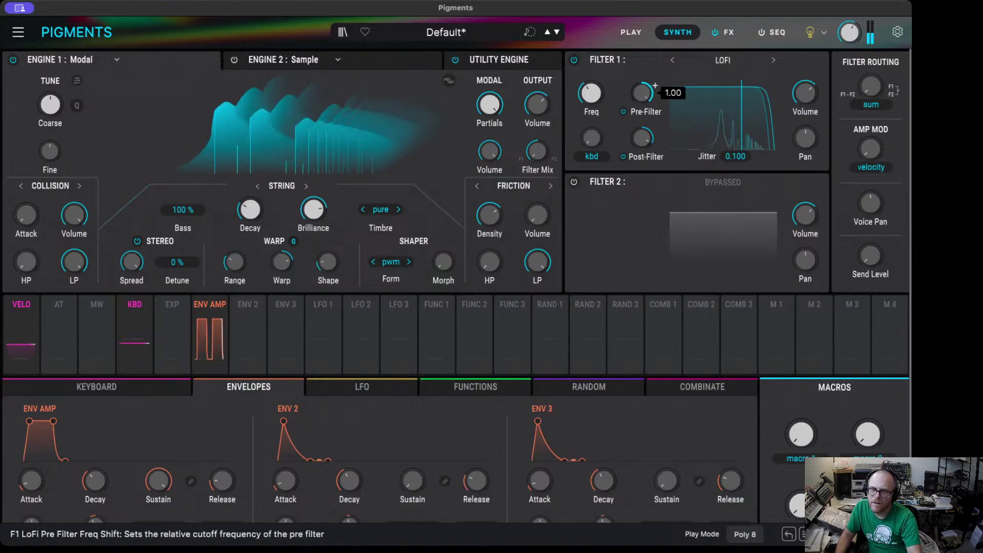
# - Sweep the LoFi filter's controls again, leaving the pre-filter shift and Freq lower
pyautogui.scroll(-15, 607, 83)
pyautogui.scroll(8, 606, 83)
pyautogui.scroll(-10, 607, 83)
pyautogui.scroll(8, 607, 83)
pyautogui.scroll(-3, 606, 82)
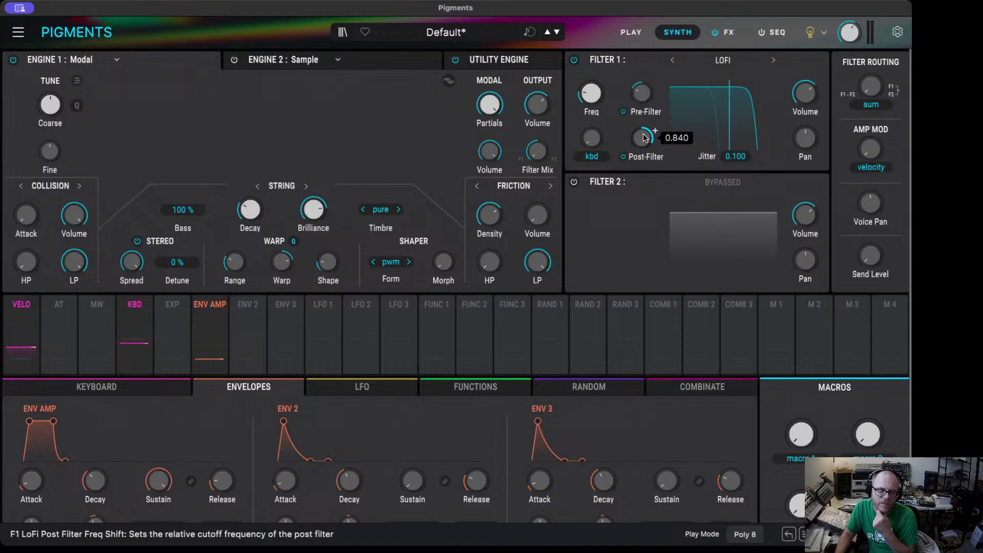
# - Disable the LoFi pre-filter and post-filter, raise Freq and set the jitter to 0.872
pyautogui.click(624, 156)
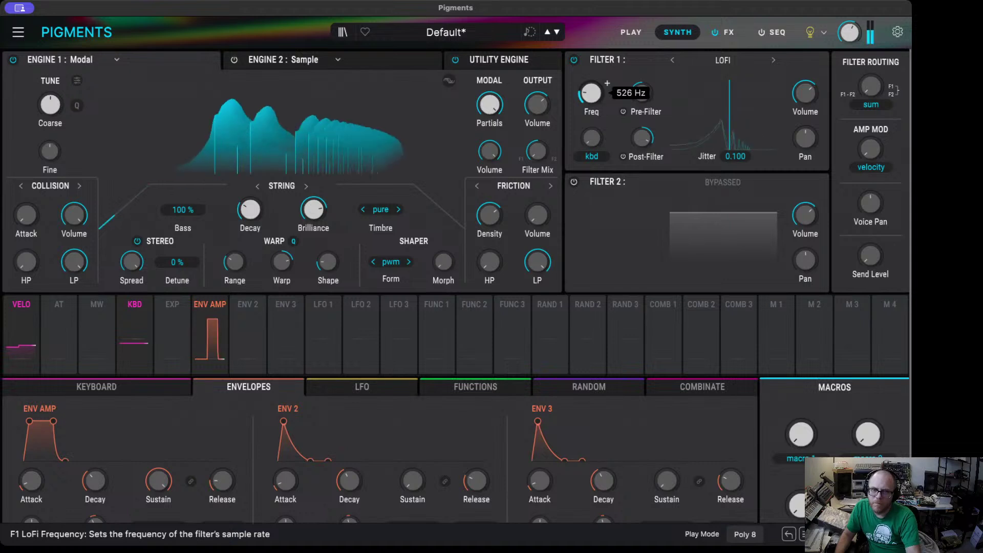
pyautogui.moveTo(591, 93)
pyautogui.mouseDown()
pyautogui.moveTo(591, 187)
pyautogui.moveTo(591, 109)
pyautogui.mouseUp()
pyautogui.moveTo(735, 157); pyautogui.dragTo(736, 128)
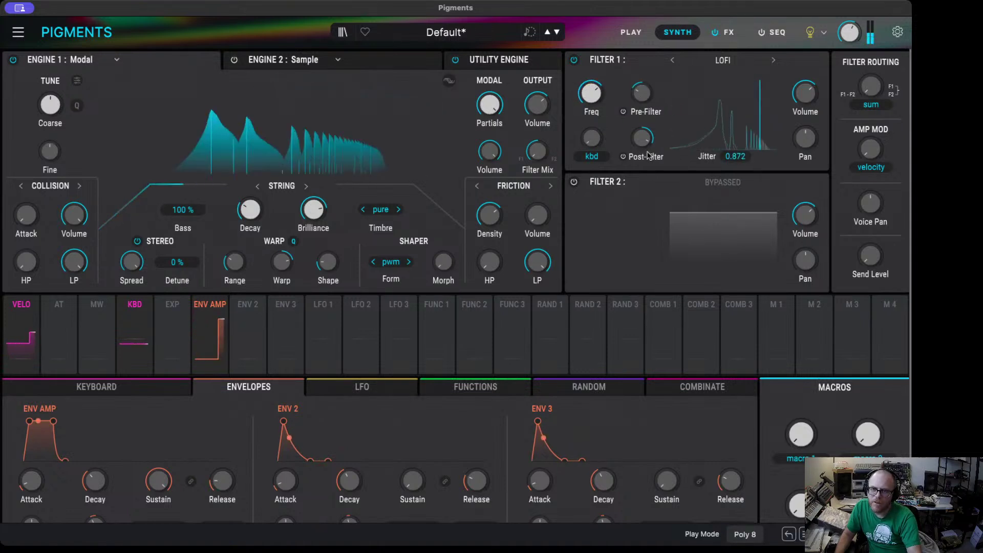
pyautogui.moveTo(588, 90); pyautogui.dragTo(587, 113)
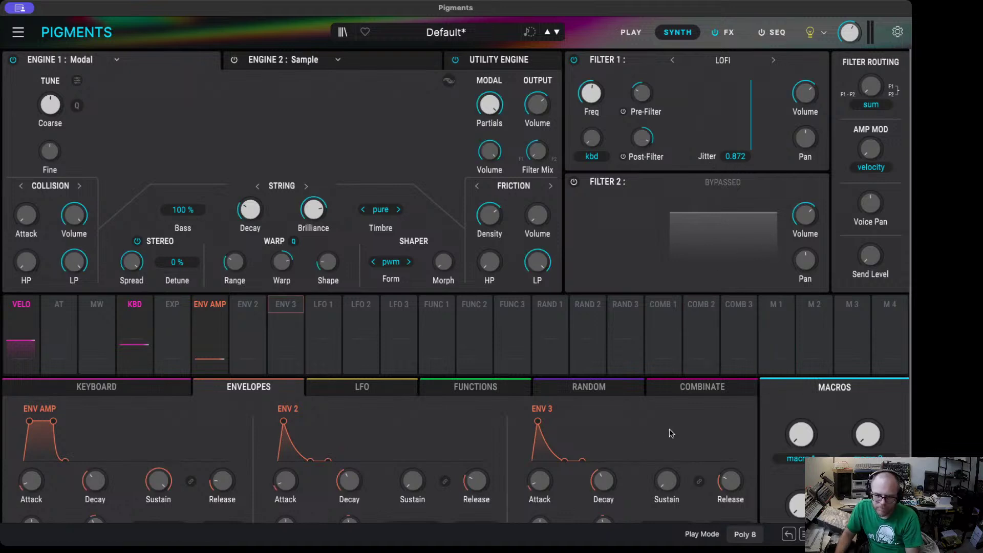
# - Show the random modulators and assign Random 3's Voice Modulator to the Modal String Decay with an amount of 0.33
pyautogui.click(588, 388)
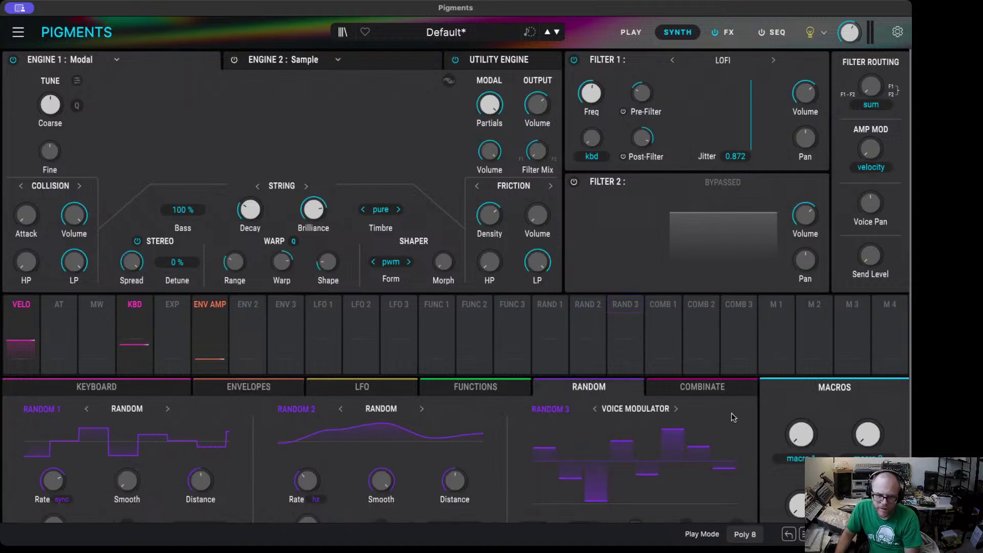
pyautogui.scroll(-3, 694, 358)
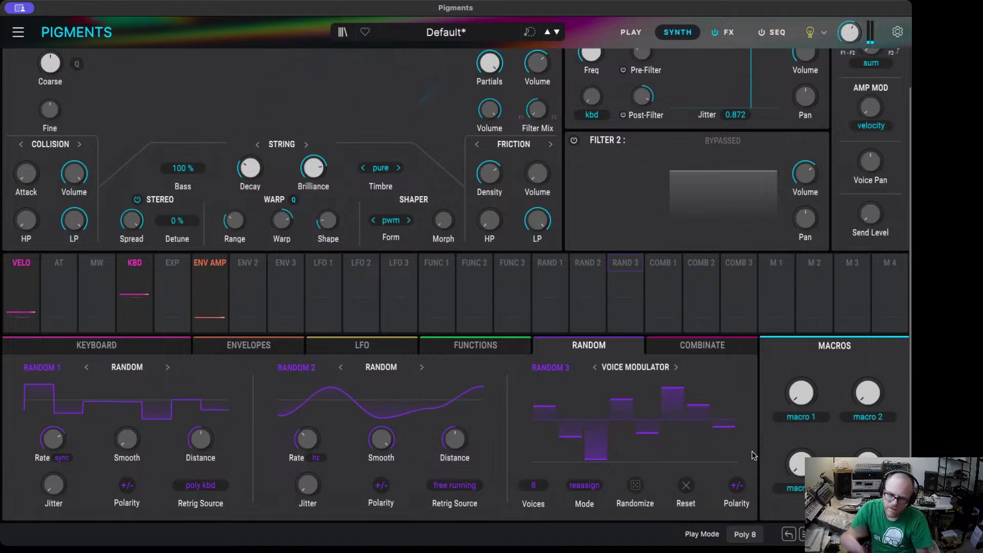
pyautogui.moveTo(682, 392)
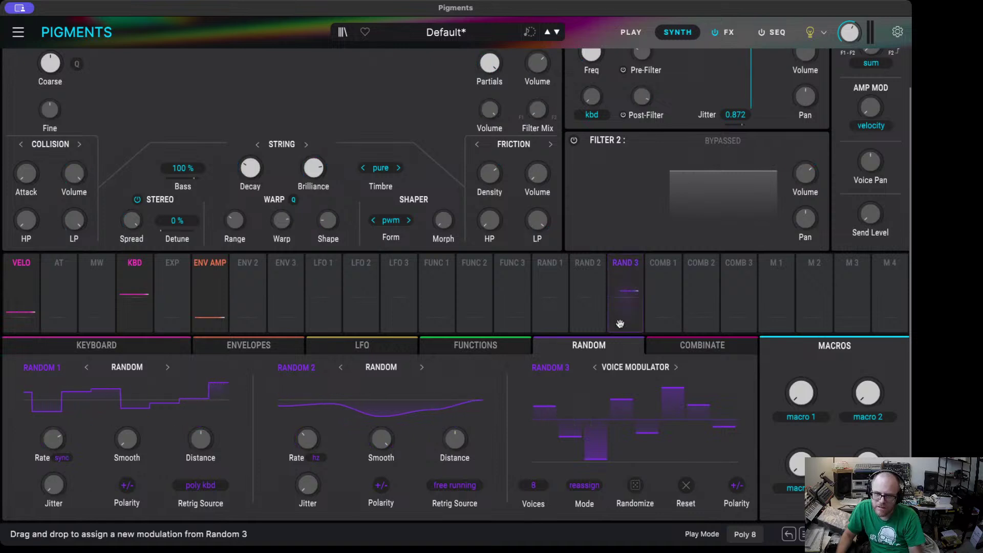
pyautogui.moveTo(661, 269)
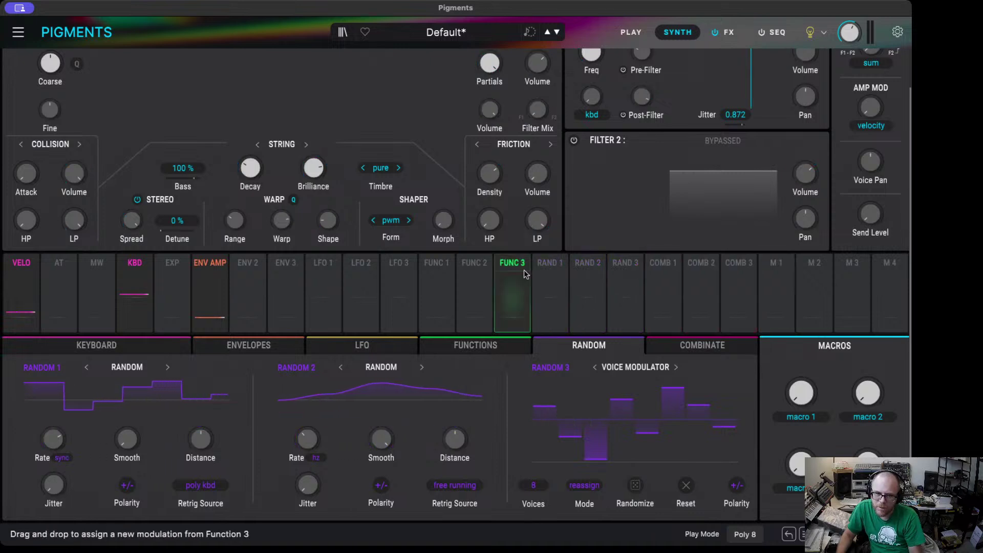
pyautogui.moveTo(619, 265)
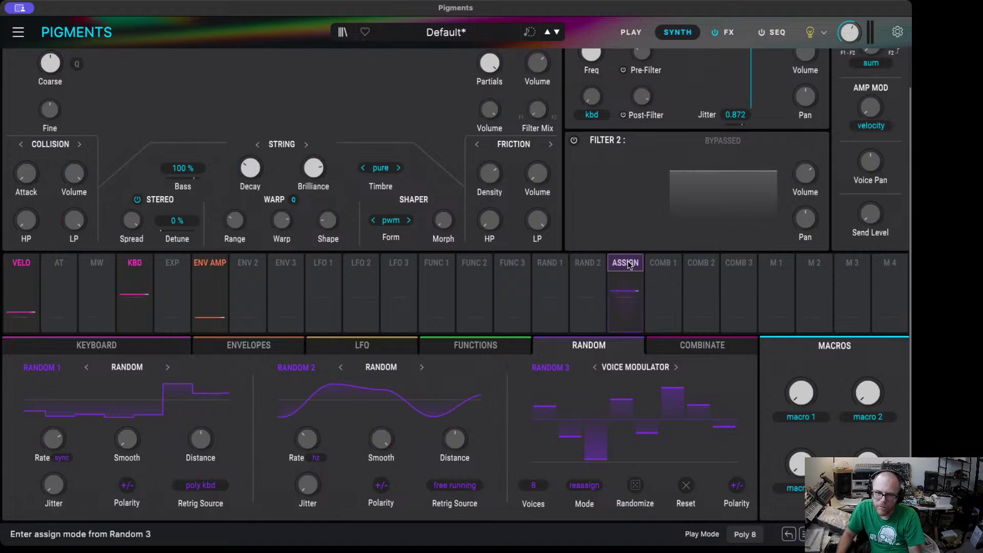
pyautogui.click(627, 264)
pyautogui.moveTo(244, 165)
pyautogui.moveTo(242, 157); pyautogui.dragTo(242, 143)
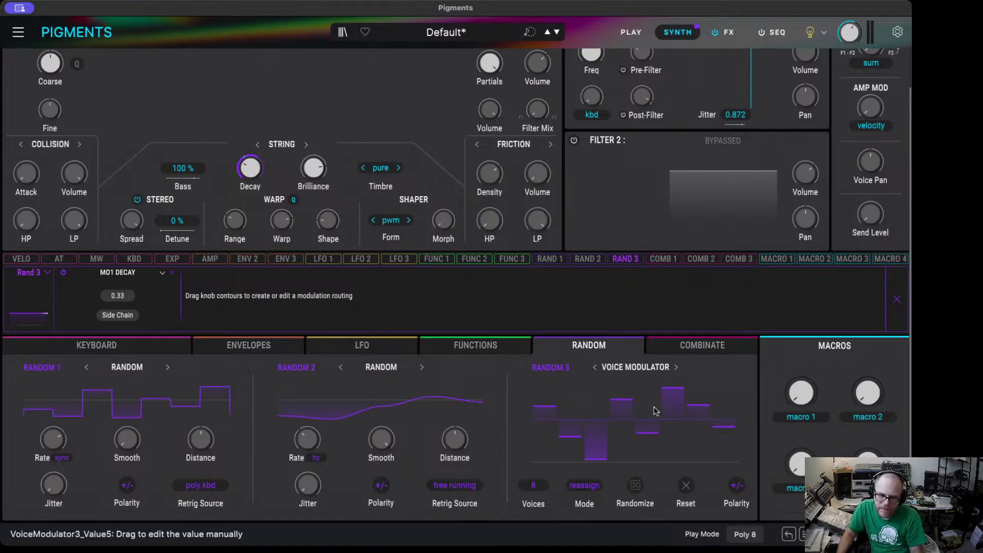
# - Examine Random 3's available types, leave modulation assignment, and reduce Random 2's Distance
pyautogui.click(642, 370)
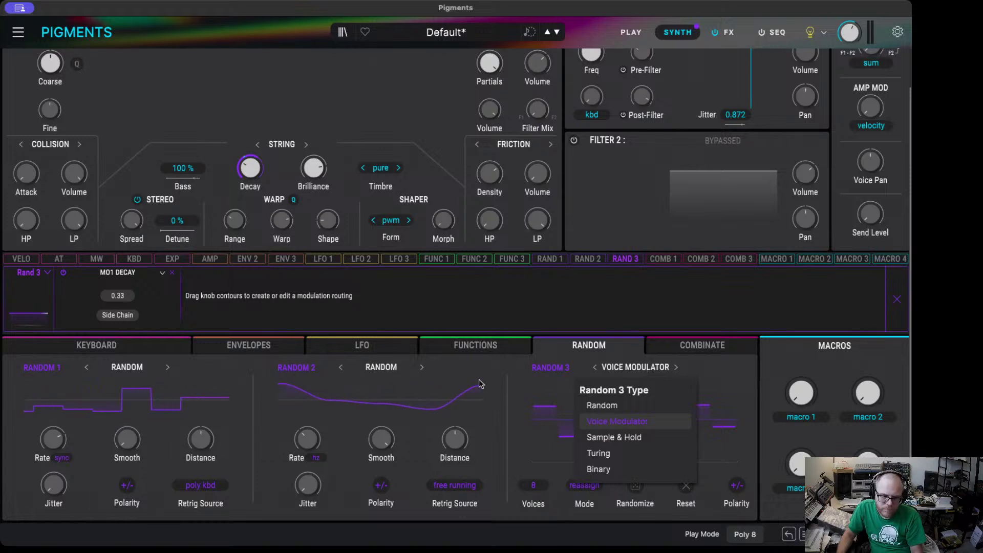
pyautogui.click(452, 362)
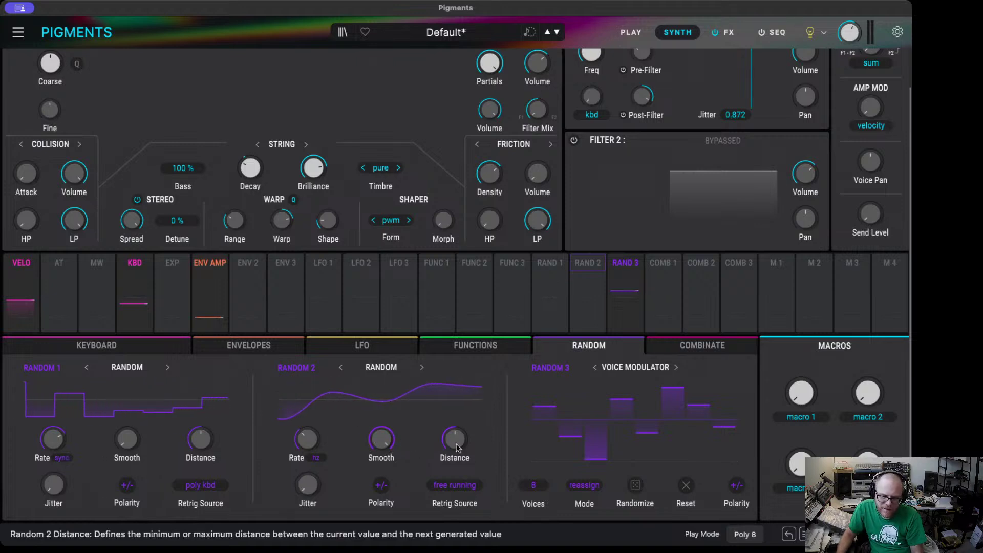
pyautogui.moveTo(459, 442)
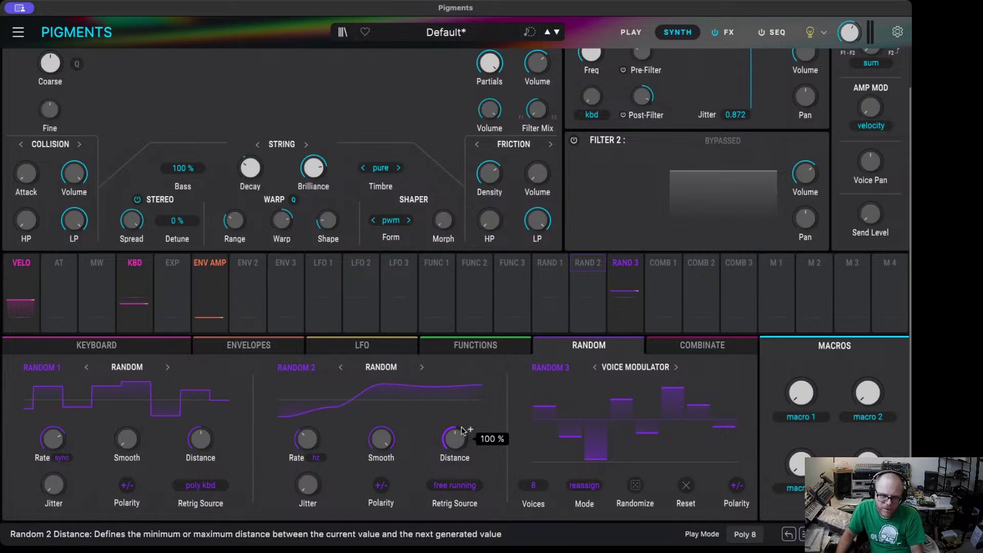
pyautogui.moveTo(463, 430); pyautogui.dragTo(460, 448)
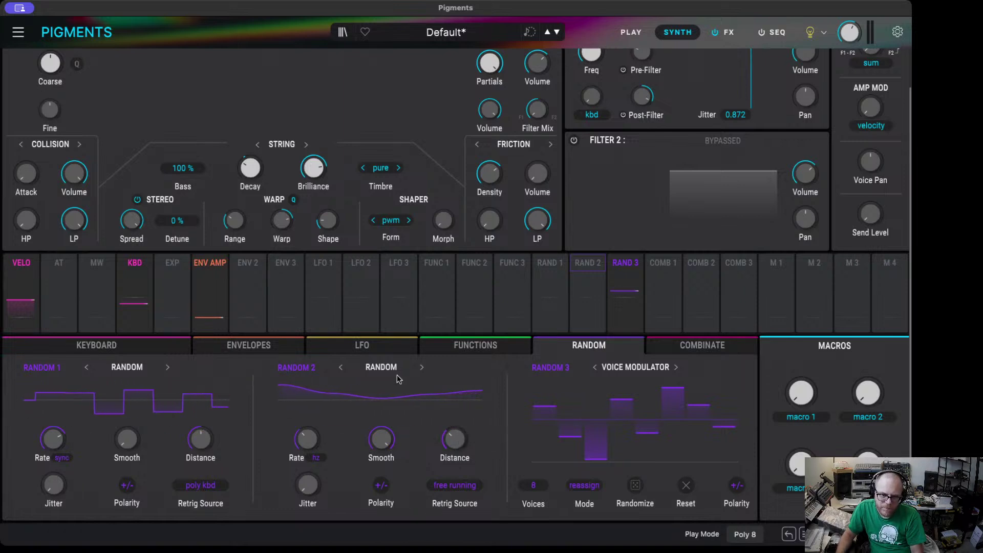
# - Try Random 2 as Sample & Hold with a longer rise and a lower rate, and return it to Random
pyautogui.click(399, 377)
pyautogui.click(389, 438)
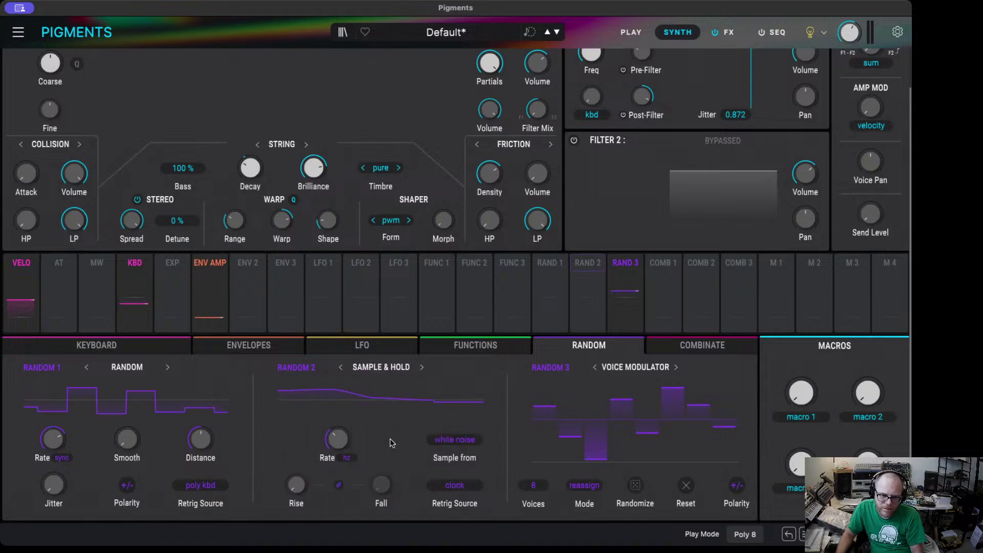
pyautogui.moveTo(296, 484); pyautogui.dragTo(297, 476)
pyautogui.moveTo(338, 440); pyautogui.dragTo(353, 433)
pyautogui.click(458, 441)
pyautogui.click(457, 440)
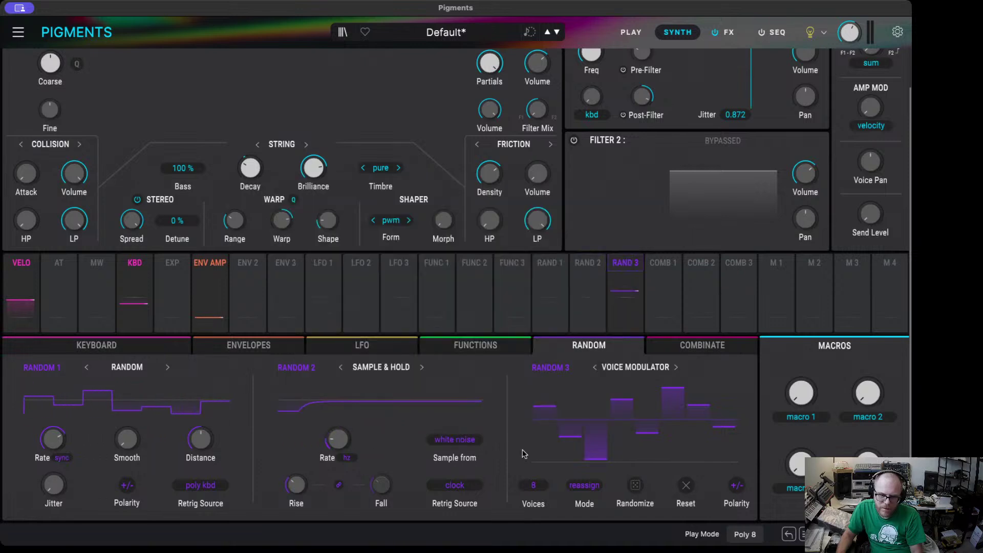
pyautogui.click(392, 367)
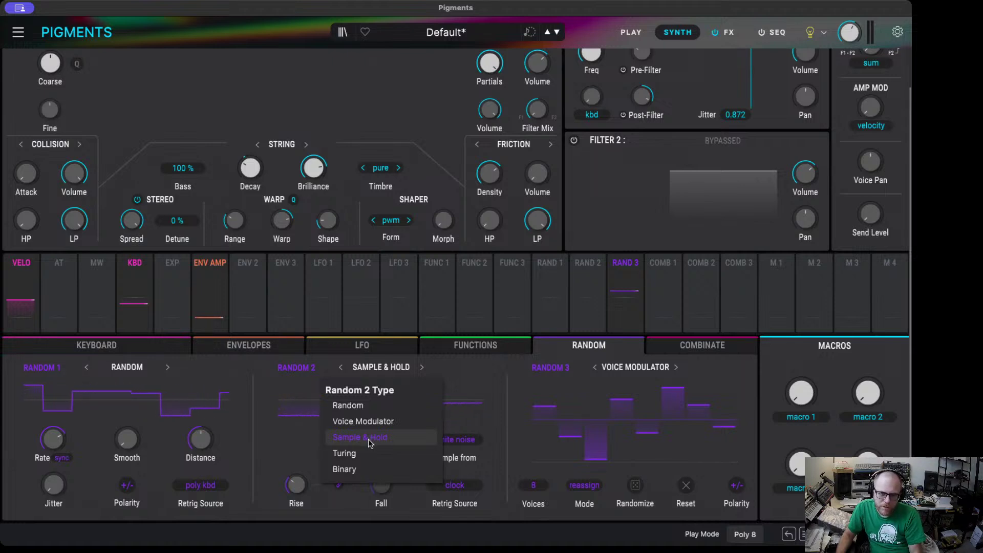
pyautogui.click(352, 408)
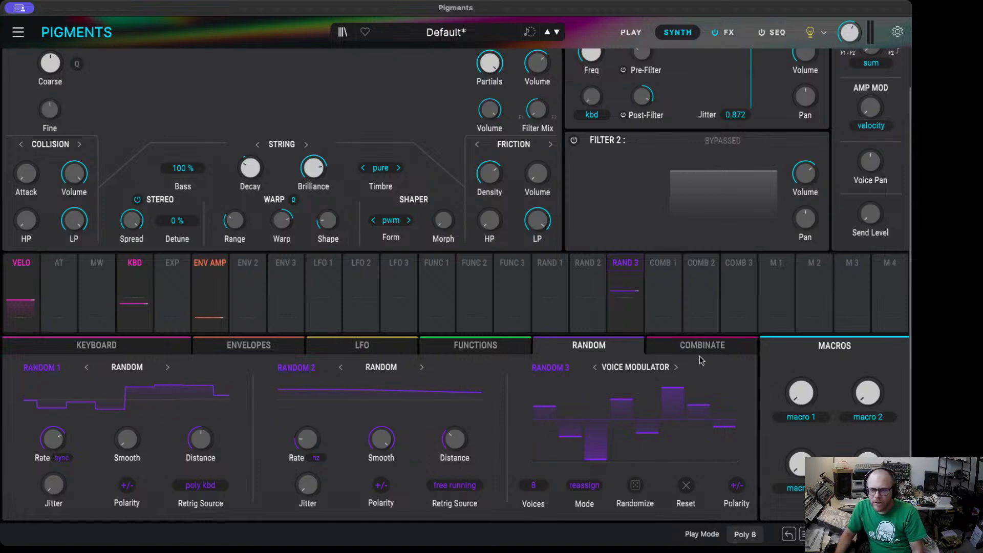
# - Show the Combinate modulators and examine Combinate 1's types and its envelope follower's available sources
pyautogui.click(668, 353)
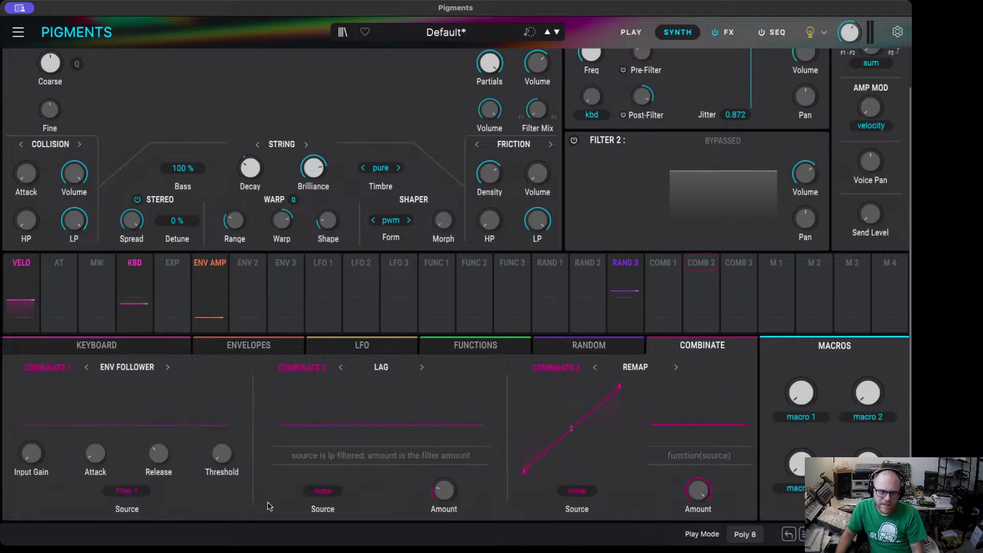
pyautogui.click(127, 366)
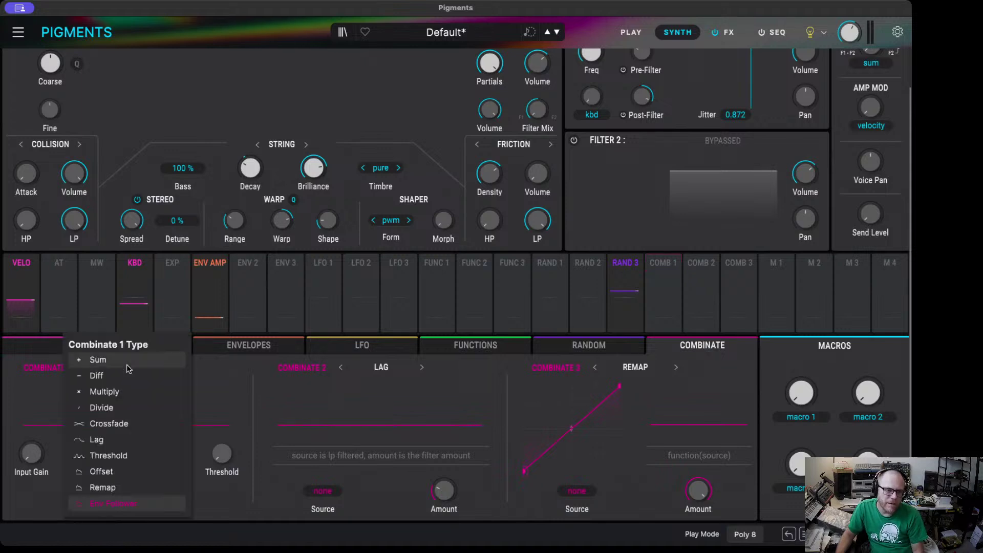
pyautogui.click(205, 379)
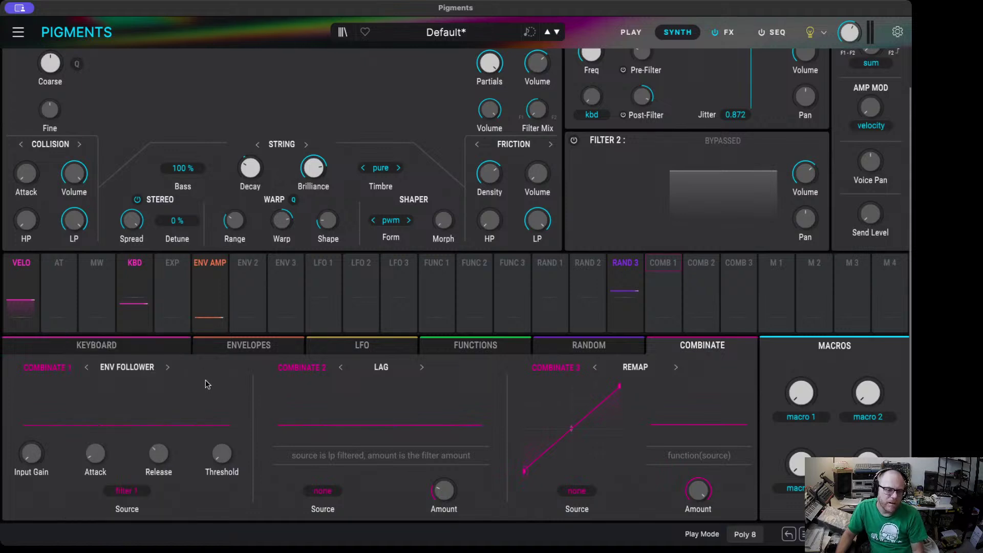
pyautogui.click(125, 491)
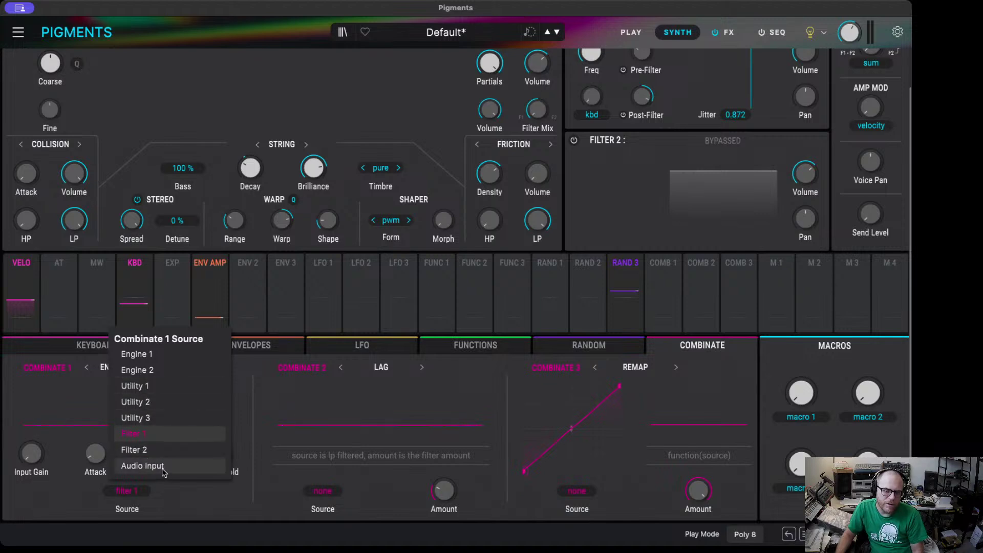
pyautogui.click(211, 505)
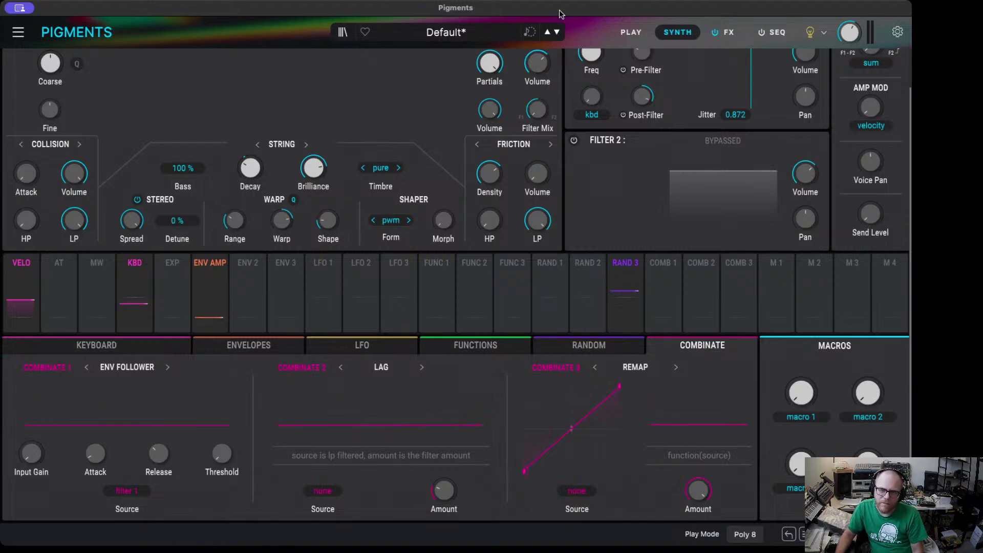
# - Show the Utility Engine with its noise sources and oscillator
pyautogui.scroll(2, 481, 252)
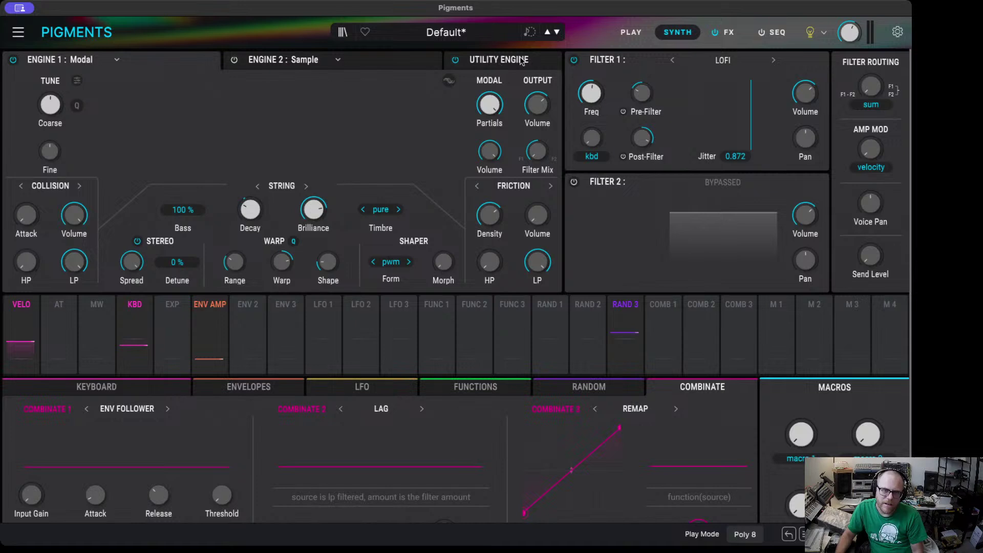
pyautogui.click(494, 60)
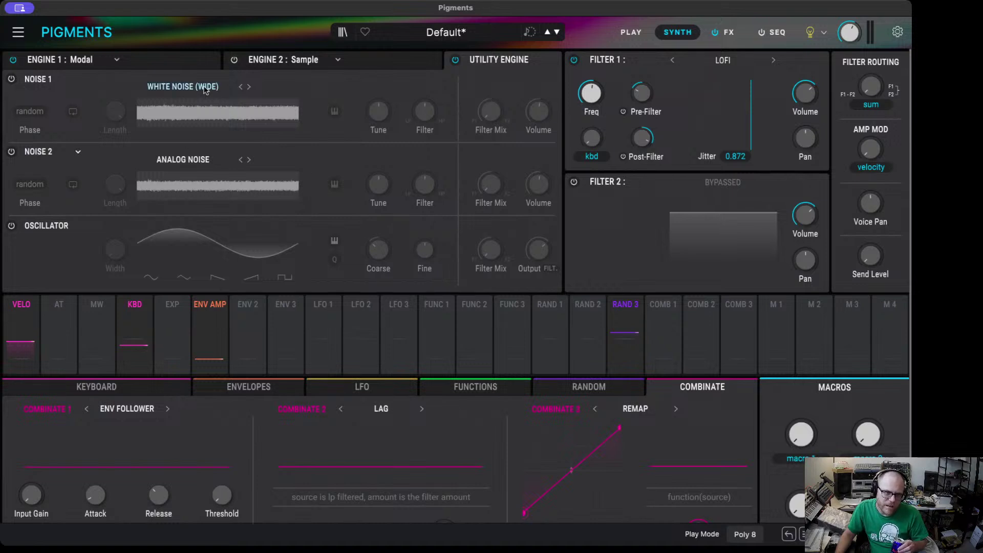
# - Turn on the Utility Engine's Noise 1 and step through its noise samples to Clicks Sparse
pyautogui.click(12, 80)
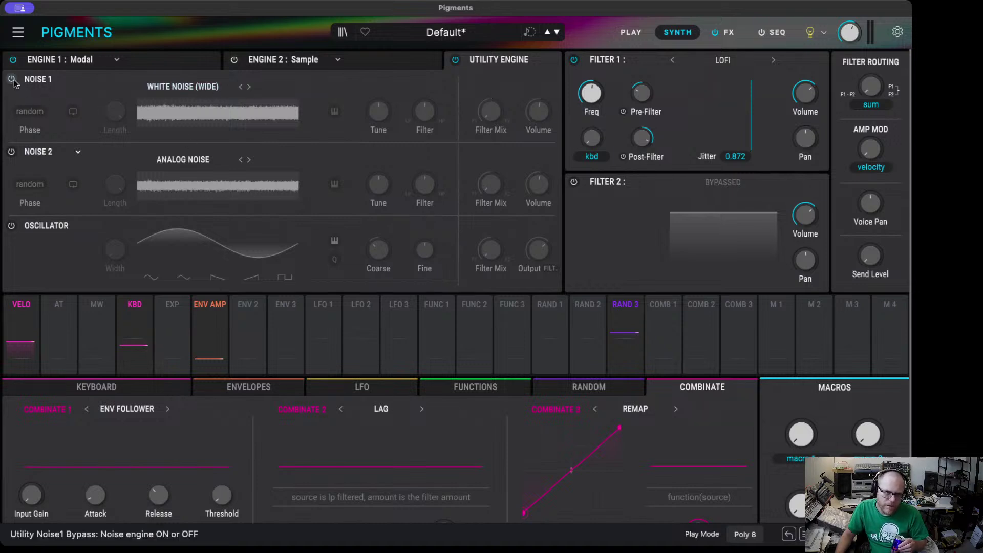
pyautogui.click(240, 87)
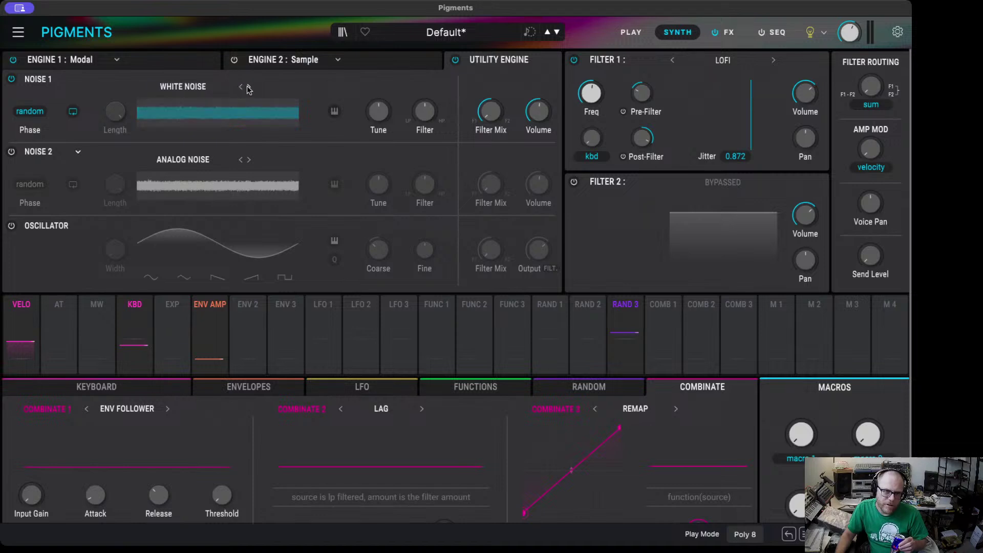
pyautogui.click(249, 88)
pyautogui.click(249, 89)
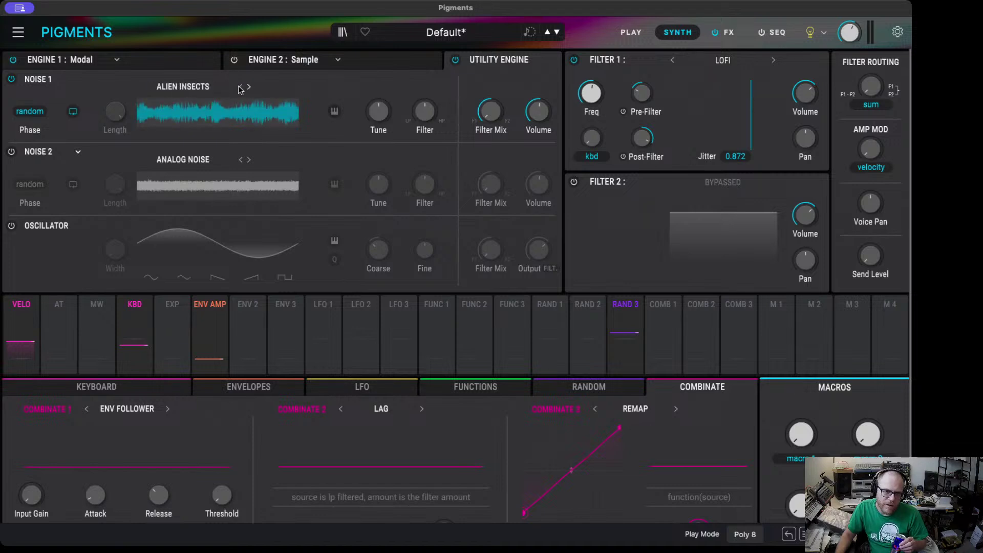
pyautogui.click(249, 88)
pyautogui.click(249, 87)
pyautogui.click(248, 88)
pyautogui.click(249, 88)
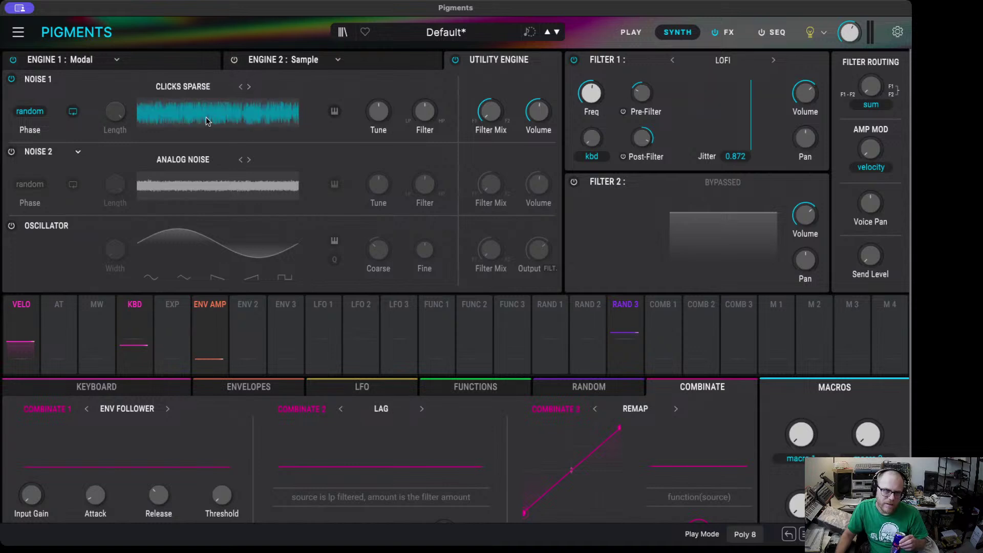
# - Examine Noise 1's sample library categories, including Texture, Static, Hardware, Foley, Field Recording and Drums
pyautogui.click(196, 90)
pyautogui.scroll(-2, 215, 141)
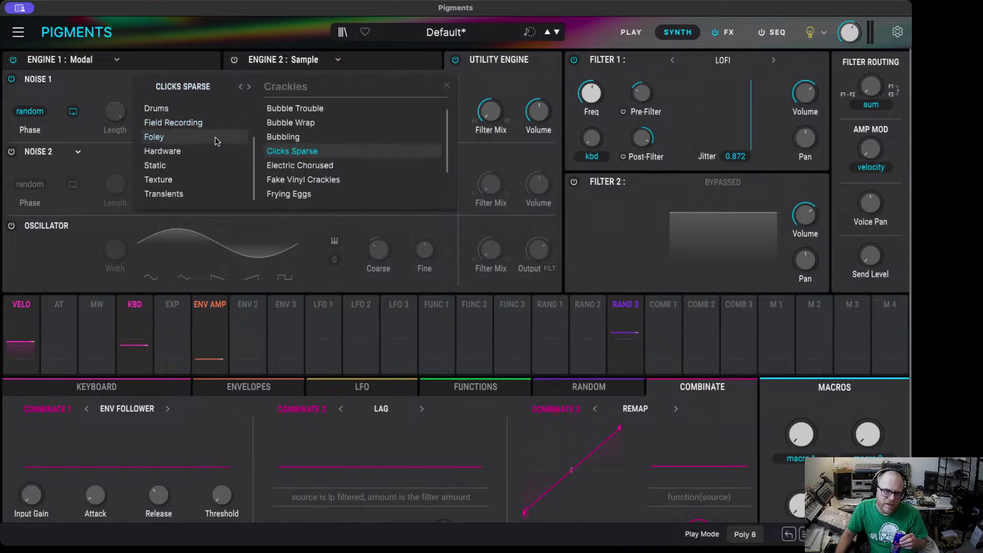
pyautogui.click(212, 194)
pyautogui.click(193, 180)
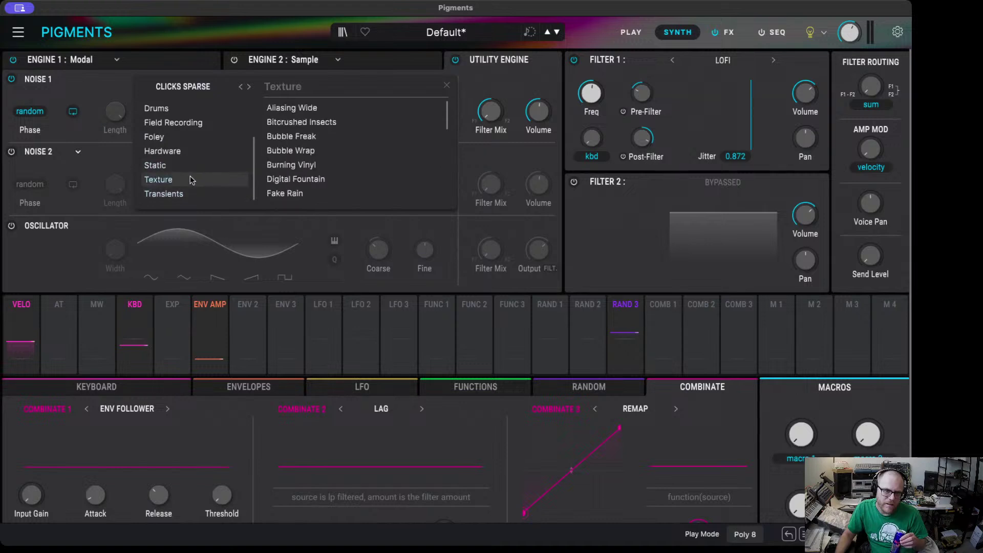
pyautogui.click(188, 168)
pyautogui.click(186, 153)
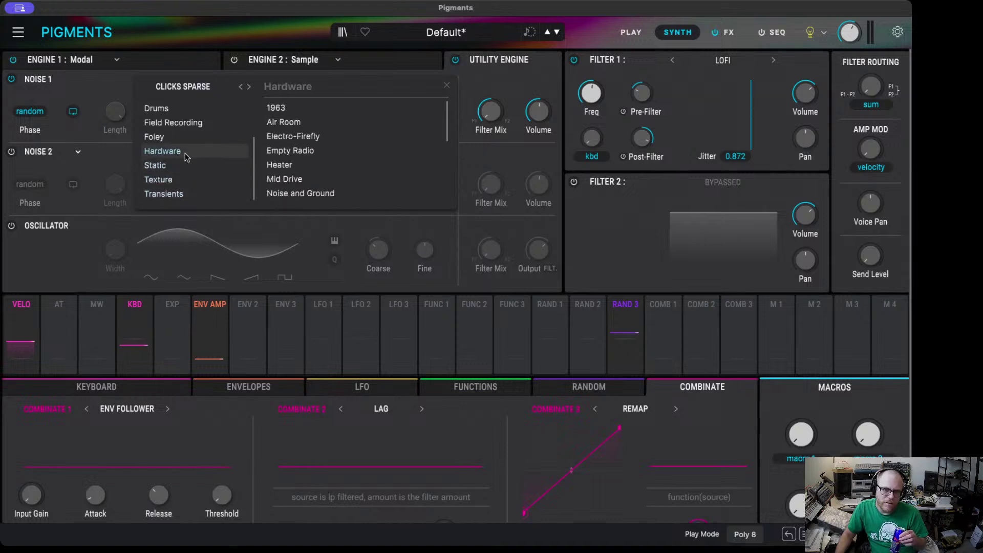
pyautogui.click(178, 139)
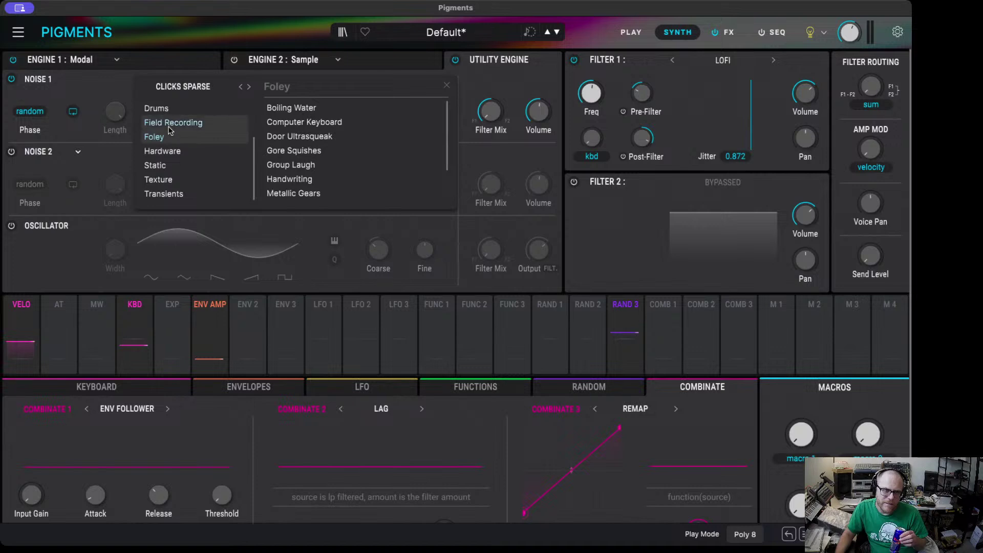
pyautogui.click(170, 125)
pyautogui.click(163, 109)
# - Examine the noise samples available in the Crackles category for Noise 1
pyautogui.scroll(2, 202, 152)
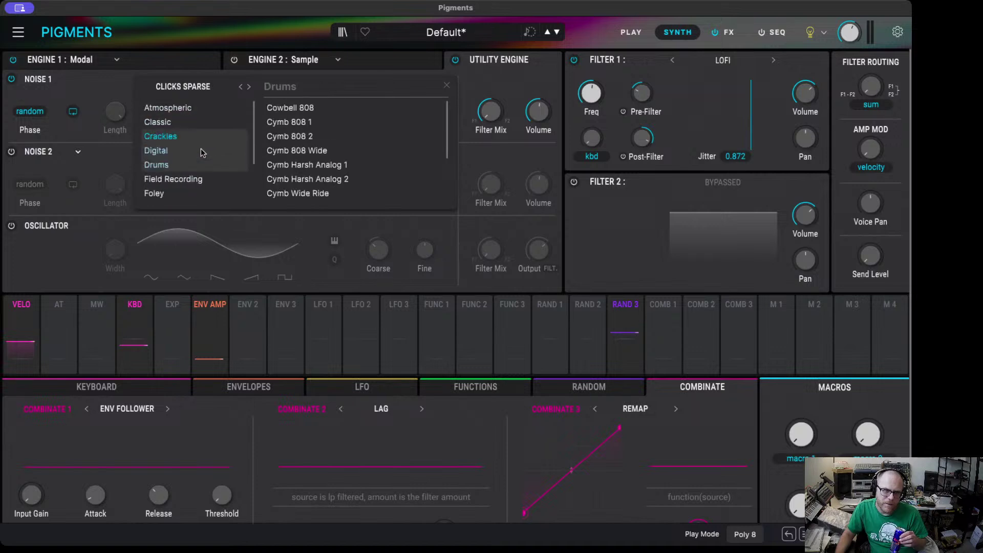
pyautogui.click(158, 122)
pyautogui.click(161, 137)
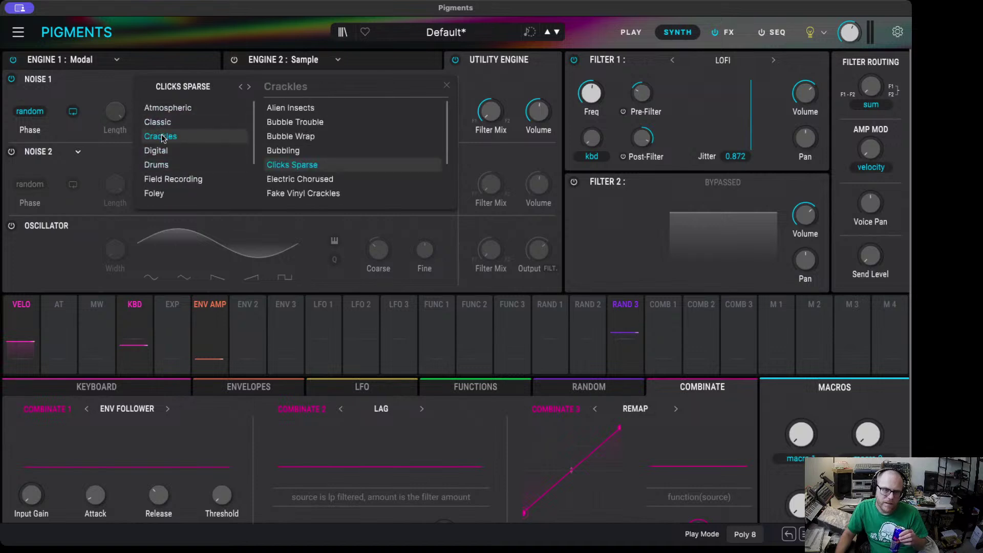
pyautogui.scroll(-2, 374, 162)
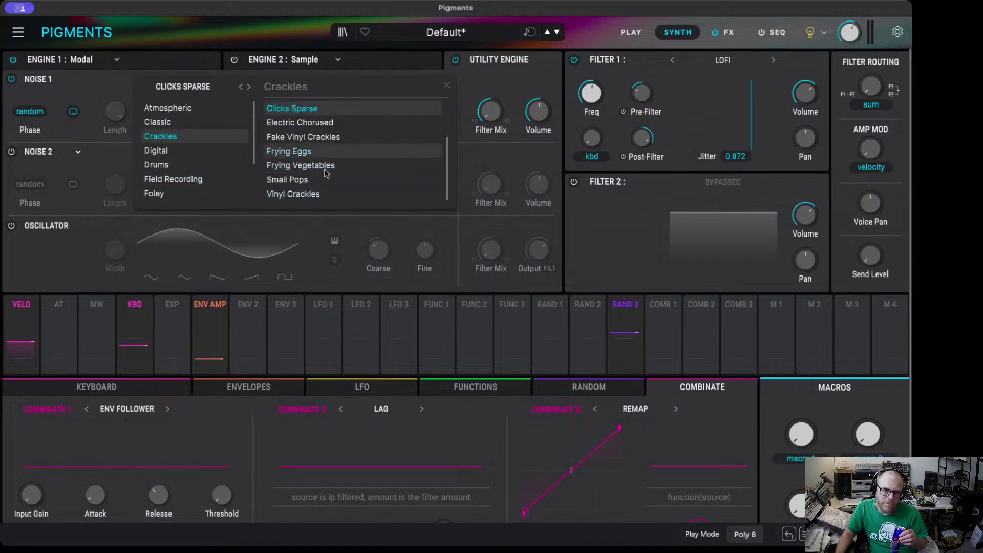
pyautogui.scroll(2, 327, 164)
pyautogui.scroll(-2, 322, 159)
pyautogui.scroll(2, 318, 162)
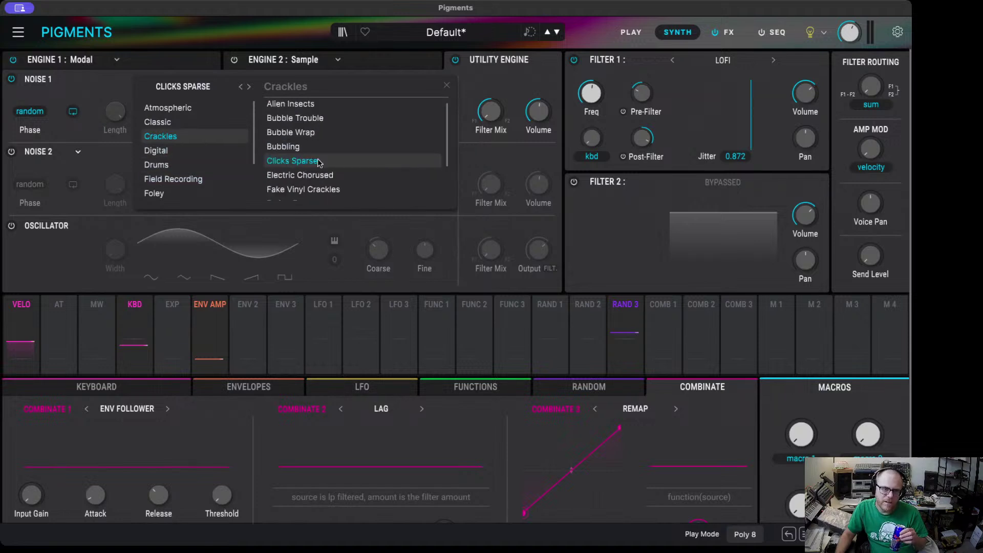
# - Examine the Classic and Atmospheric noise samples and try 1991 for Noise 1
pyautogui.click(179, 122)
pyautogui.scroll(-1, 352, 163)
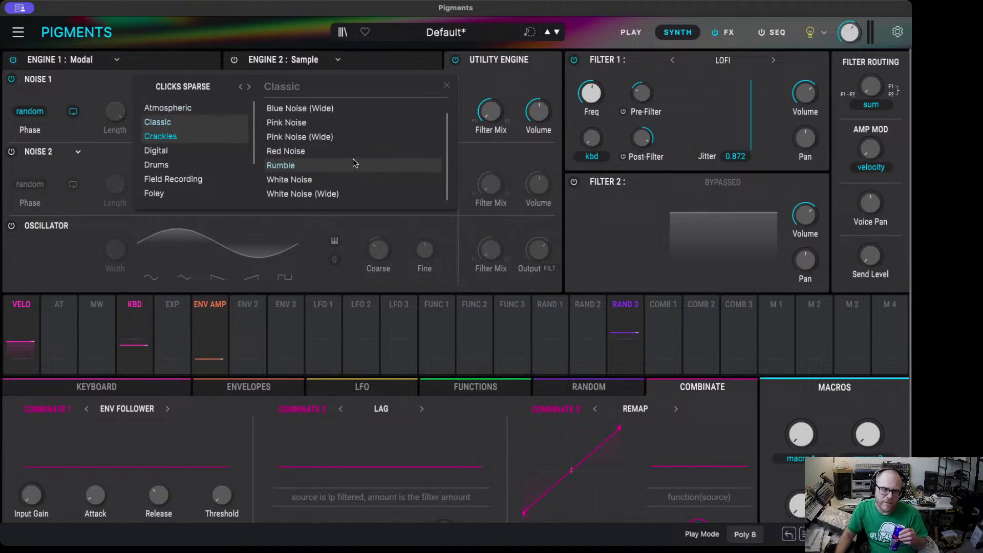
pyautogui.scroll(1, 353, 163)
pyautogui.click(352, 164)
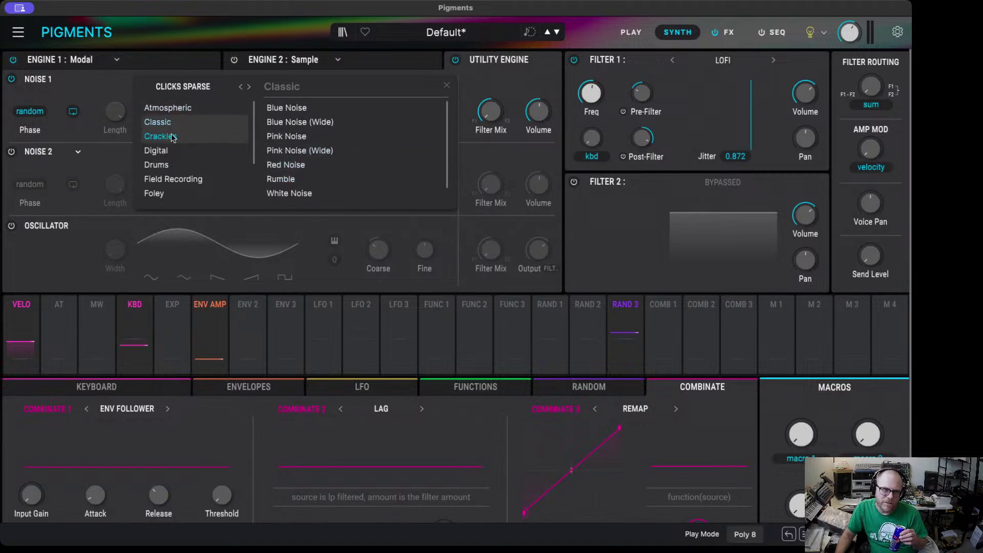
pyautogui.click(174, 109)
pyautogui.scroll(-4, 393, 138)
pyautogui.scroll(4, 393, 139)
pyautogui.click(275, 109)
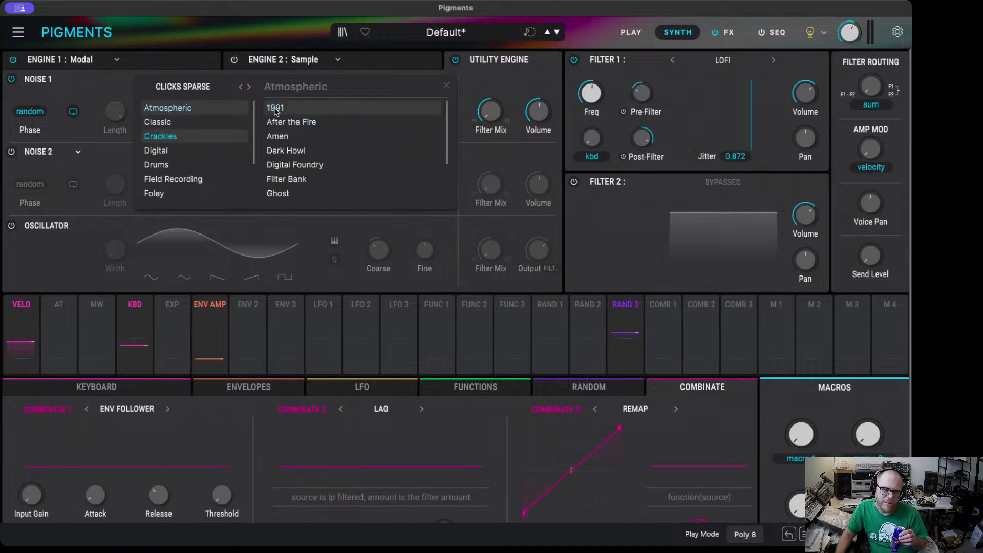
pyautogui.doubleClick(279, 110)
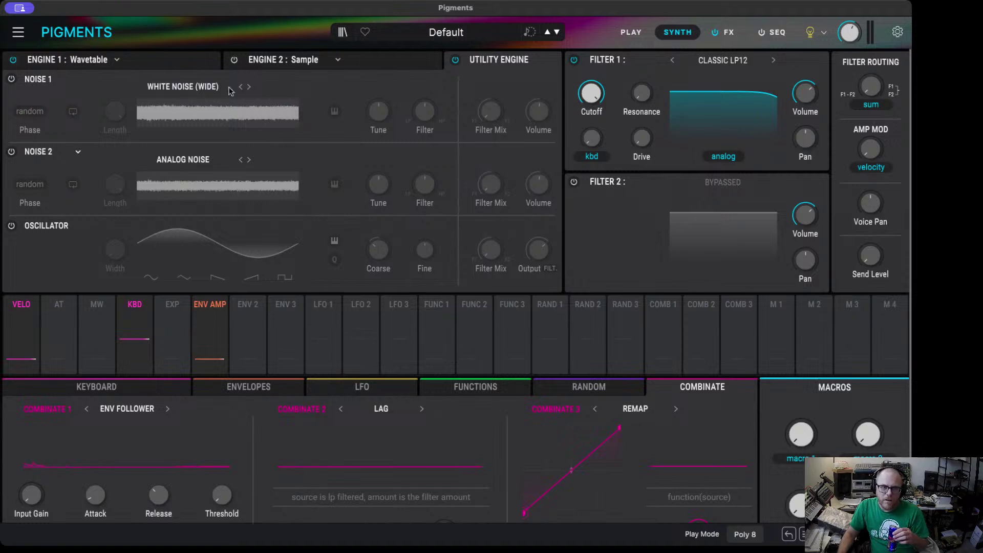
# - Show Engine 1's Wavetable parameters and examine the waveforms available for its modulator
pyautogui.click(176, 60)
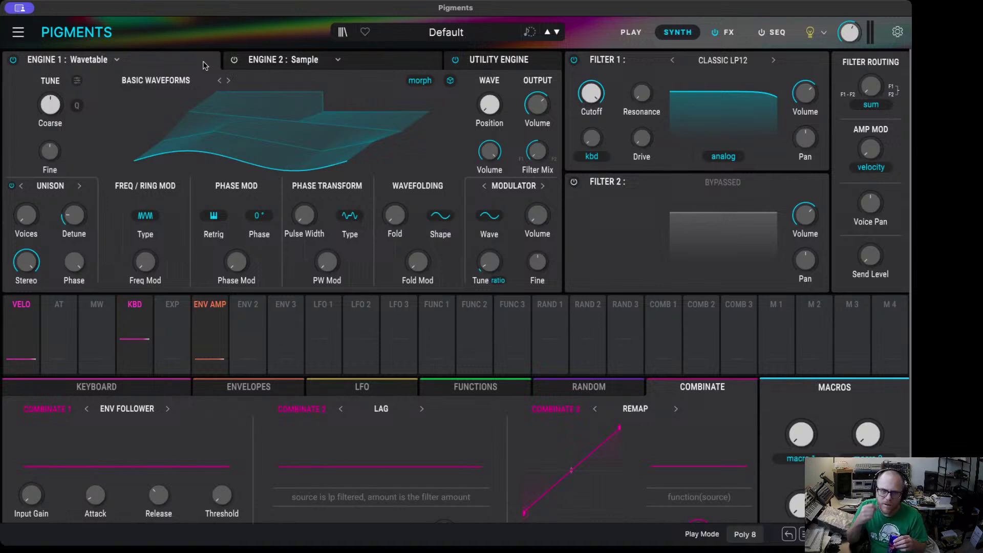
pyautogui.click(508, 188)
pyautogui.click(508, 186)
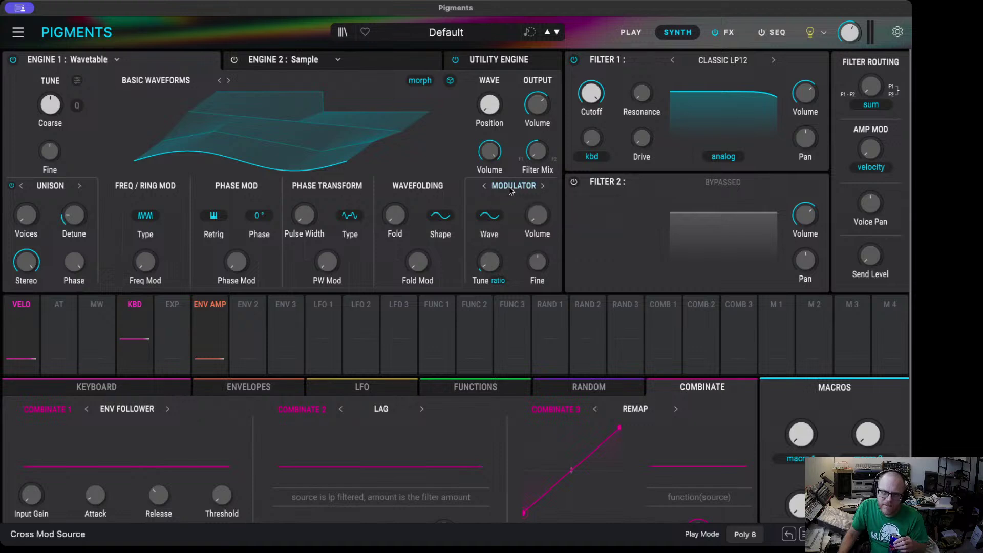
pyautogui.click(490, 217)
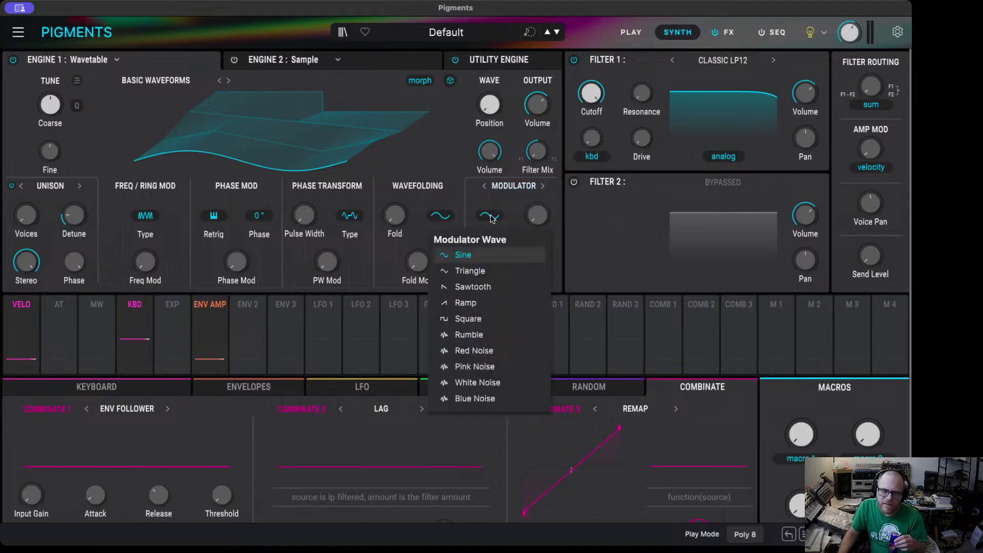
pyautogui.click(477, 193)
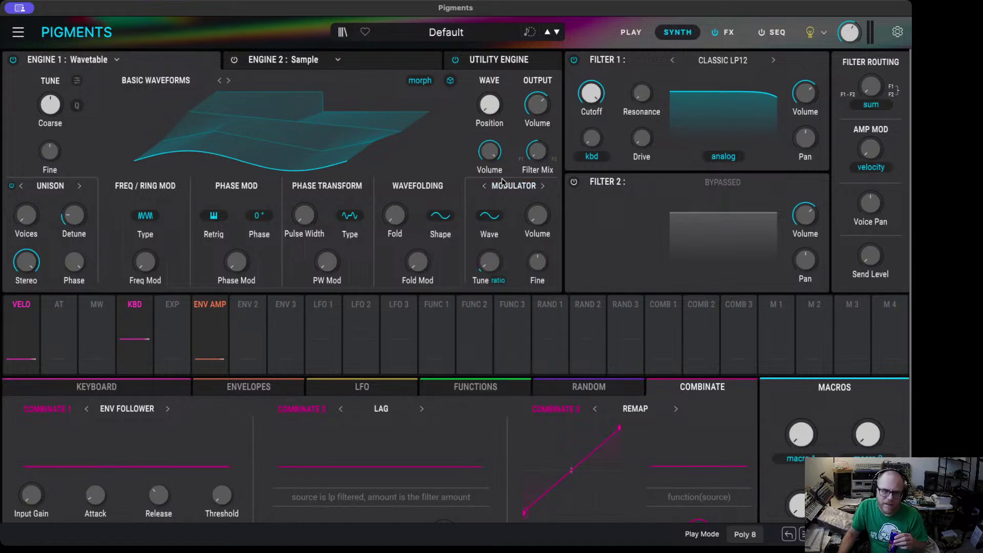
# - Cycle Engine 1 through its unison types and return it to Unison
pyautogui.click(79, 186)
pyautogui.click(79, 185)
pyautogui.click(79, 186)
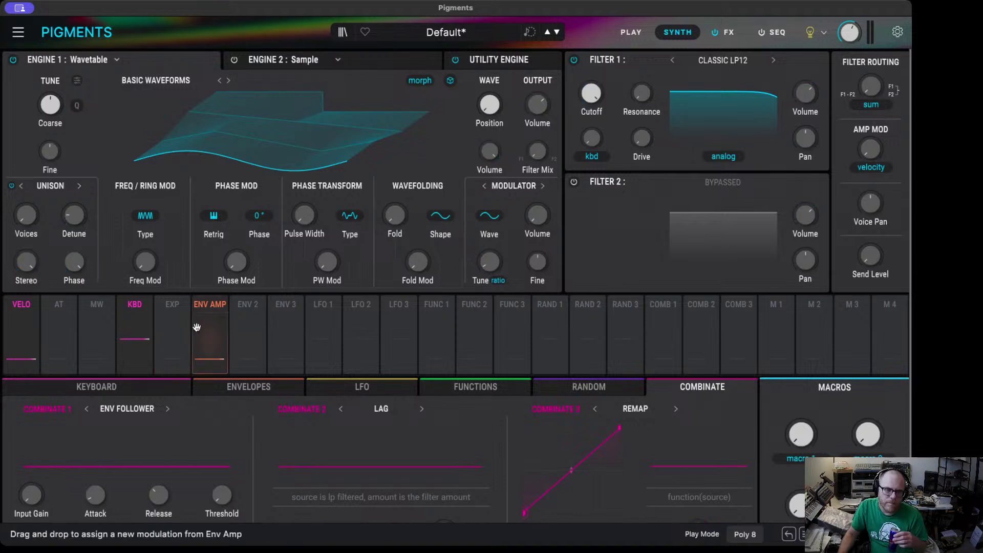
# - Examine the wavetable categories available for Engine 1
pyautogui.click(156, 82)
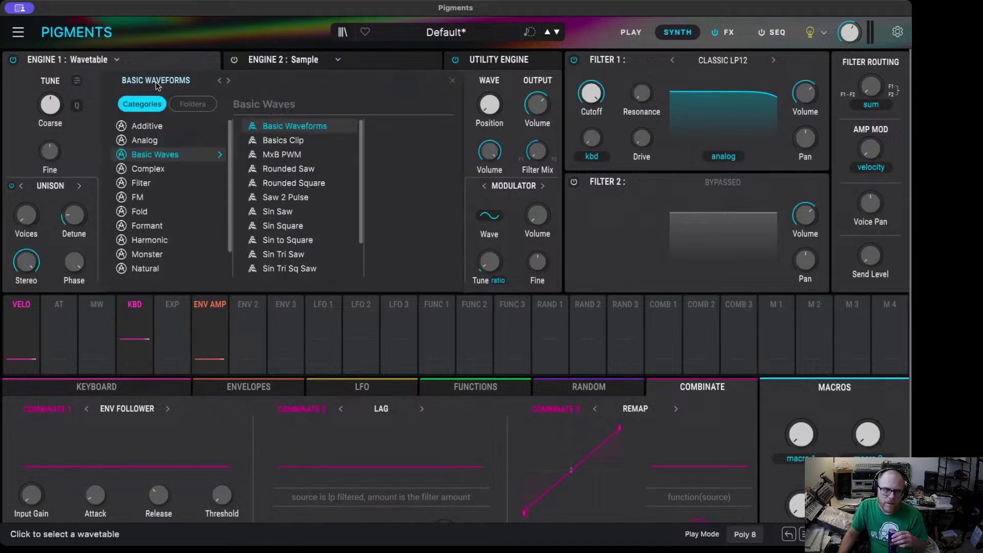
pyautogui.scroll(-1, 164, 235)
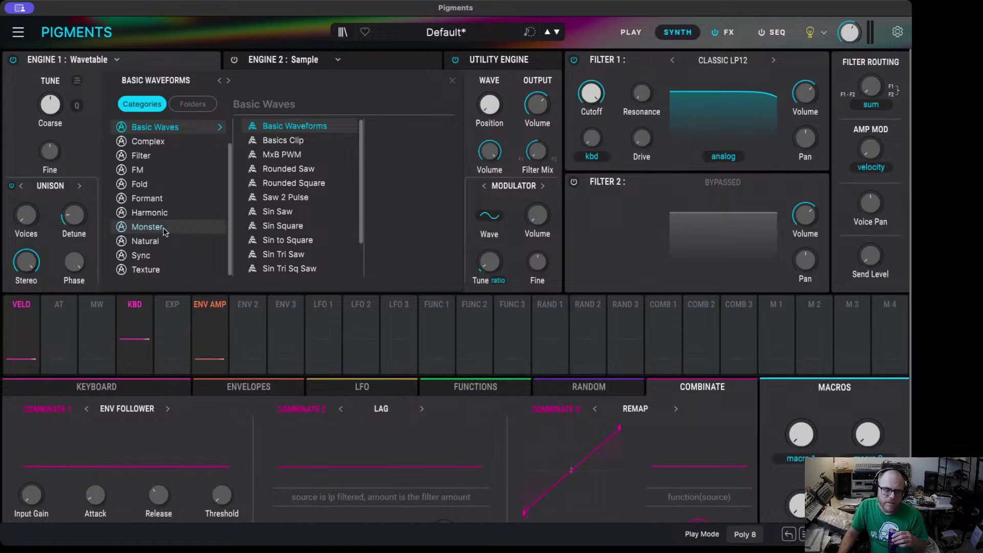
pyautogui.scroll(1, 164, 229)
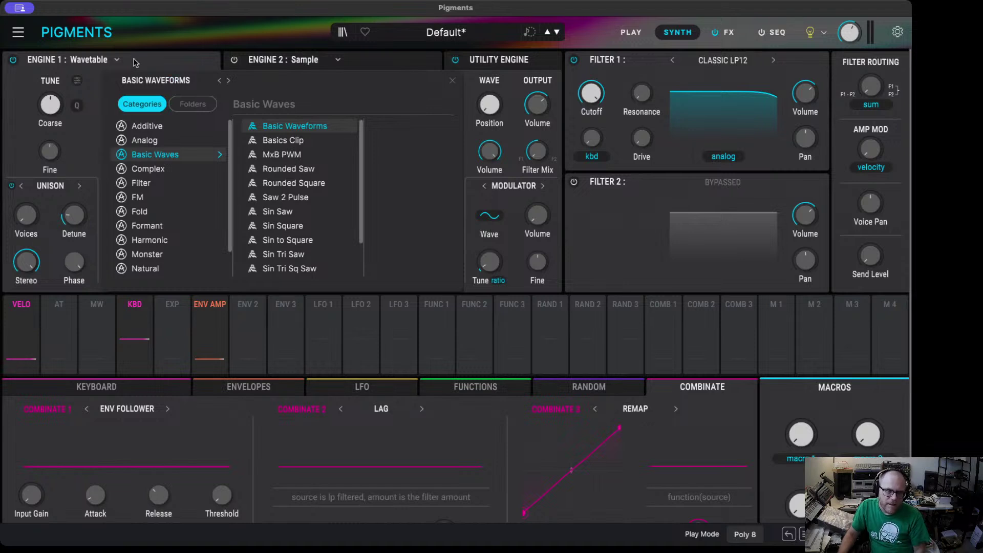
# - Switch Engine 1 to the Sample type and enable its Granular section
pyautogui.click(113, 60)
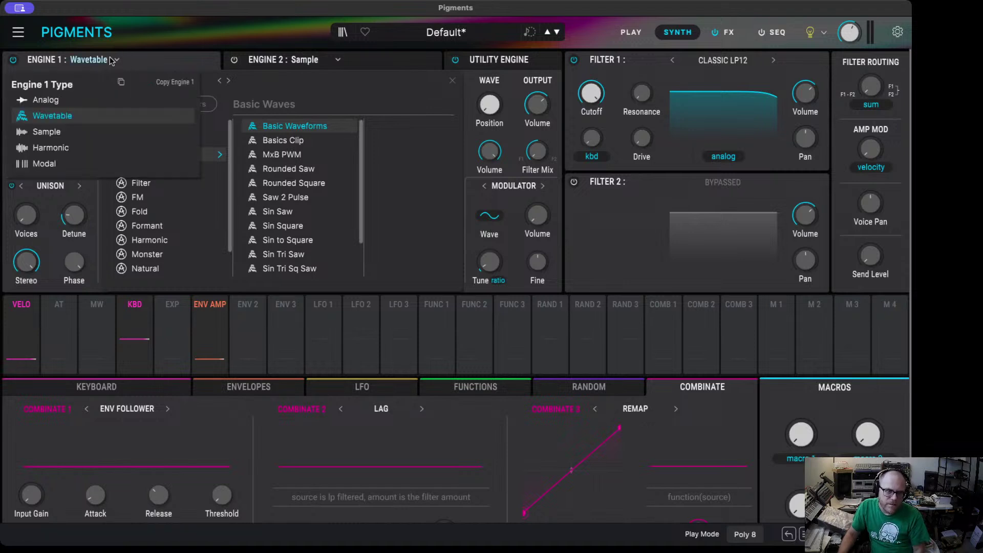
pyautogui.click(77, 131)
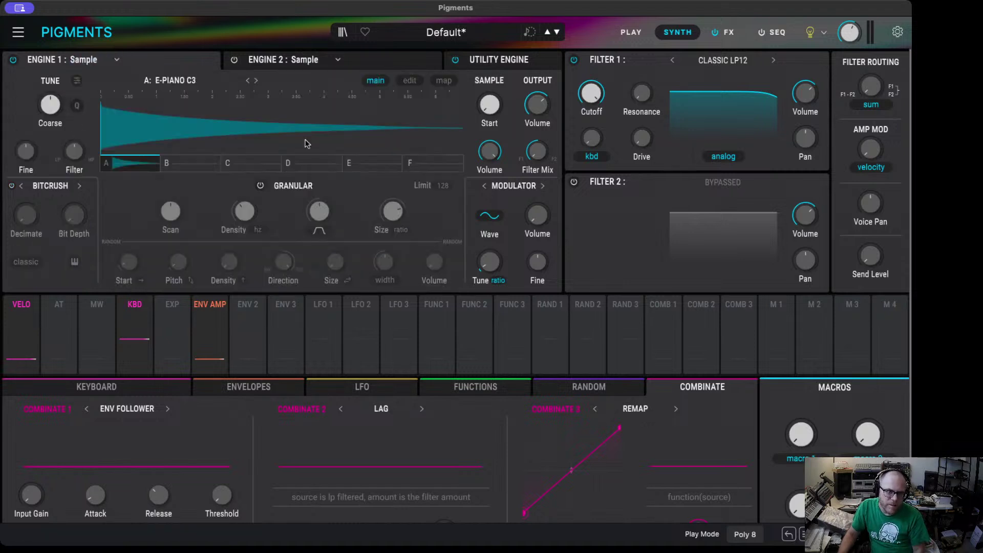
pyautogui.click(260, 185)
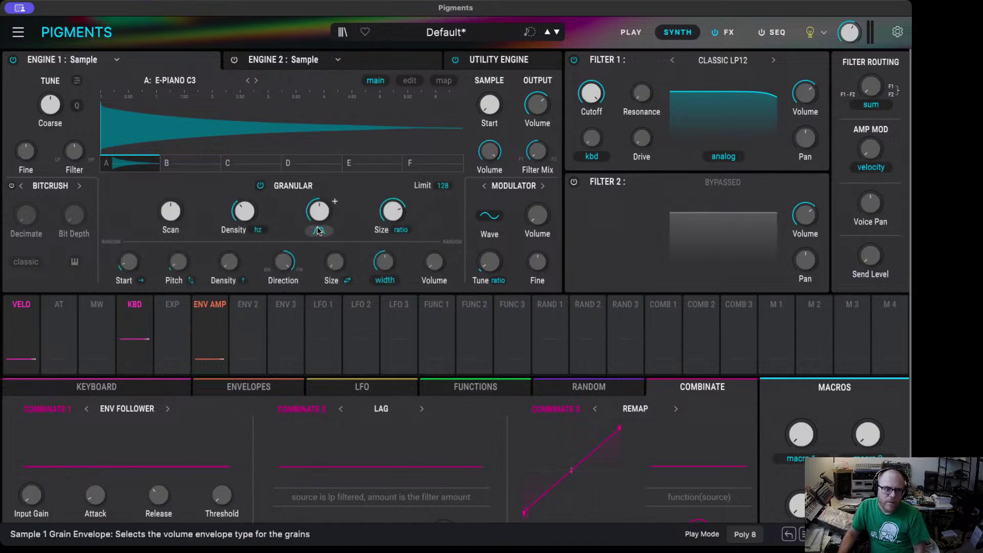
# - Check the grain envelope type and set the grain envelope shape to 0.632
pyautogui.click(317, 231)
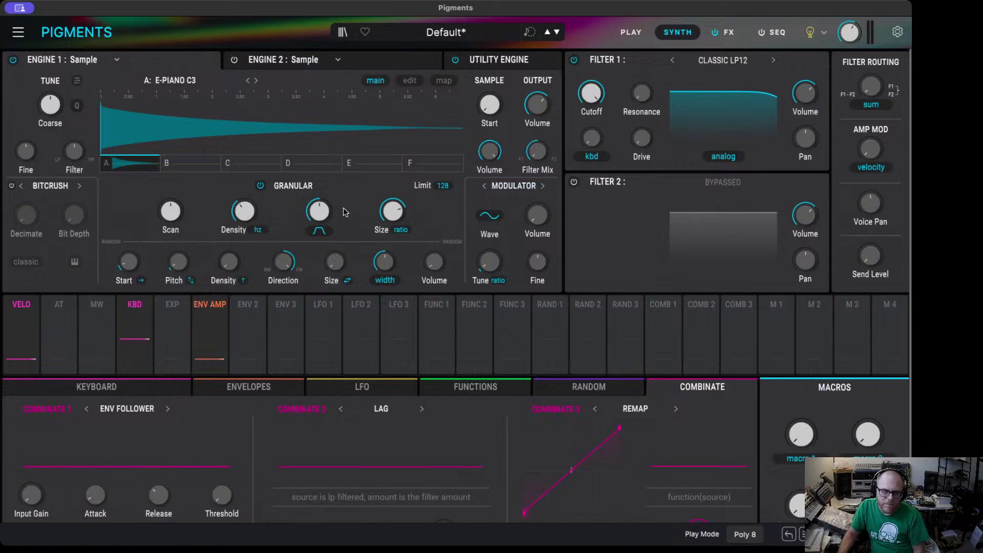
pyautogui.moveTo(335, 202)
pyautogui.scroll(10, 335, 202)
pyautogui.scroll(-9, 335, 201)
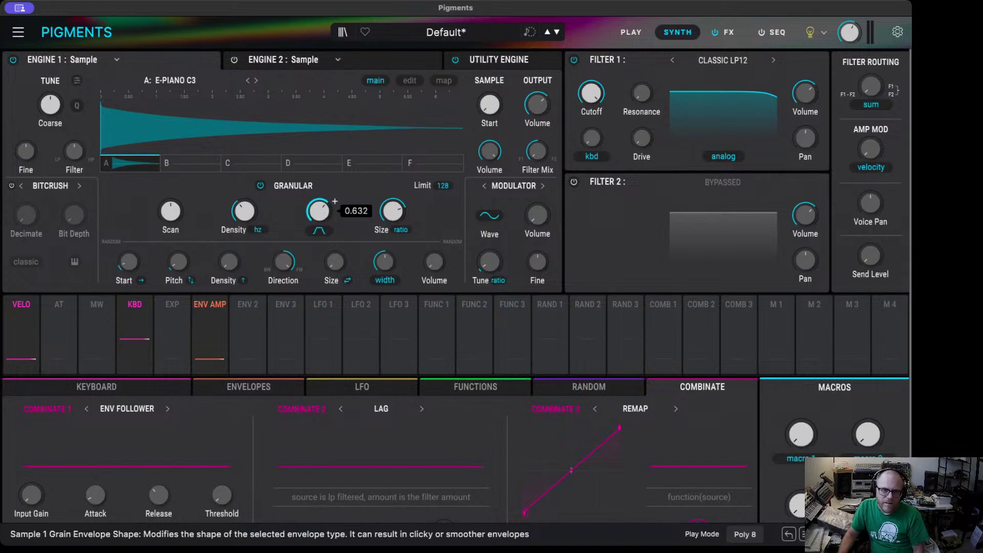
pyautogui.moveTo(396, 212)
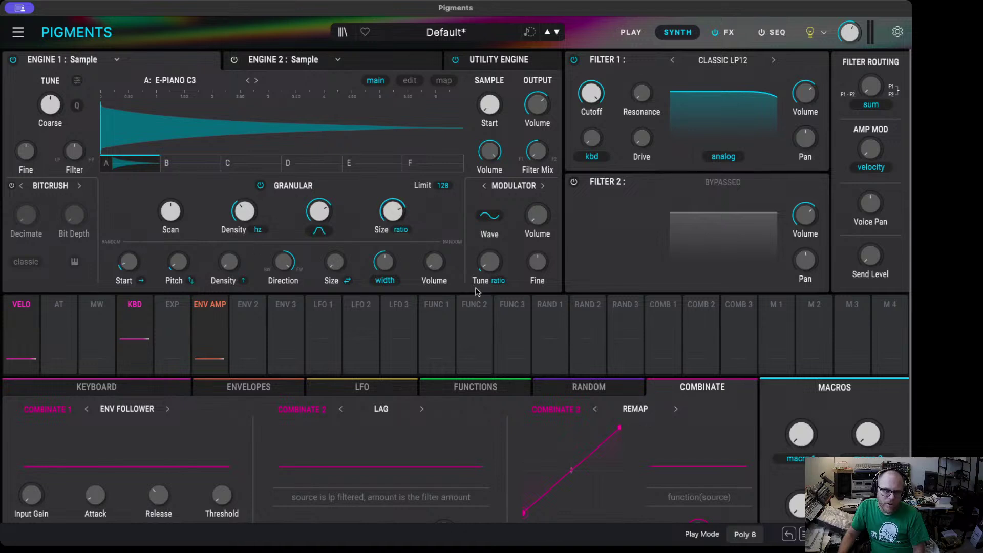
# - Change the Sample engine's effect type from Bitcrush to Resonator
pyautogui.click(81, 187)
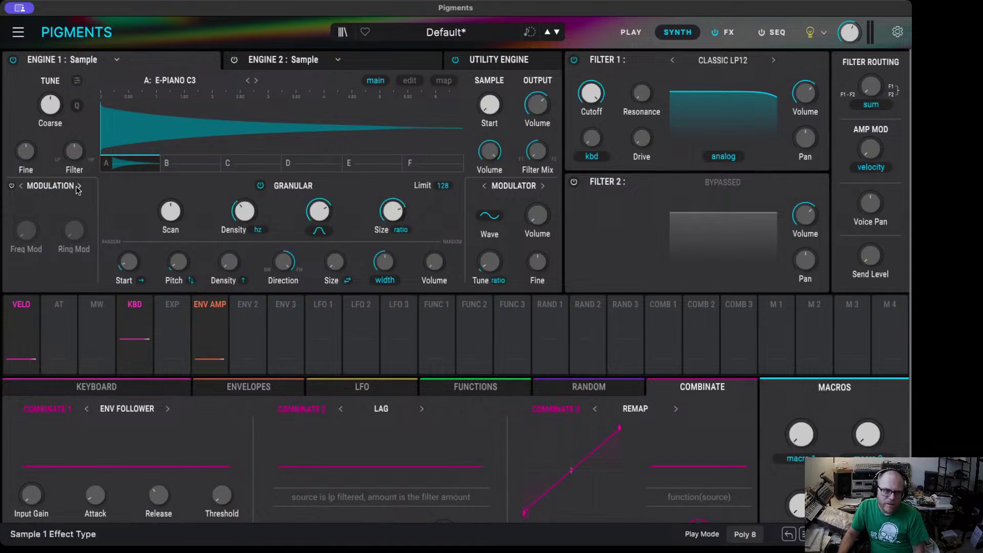
pyautogui.click(80, 187)
pyautogui.click(80, 186)
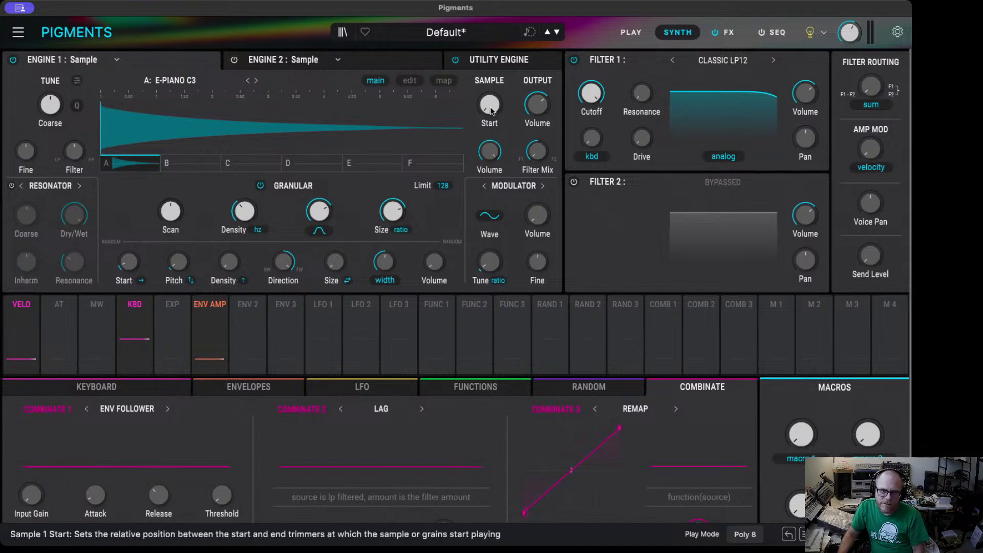
# - Look at sample slot B, return to slot A, and show the sample's edit and map views
pyautogui.click(184, 163)
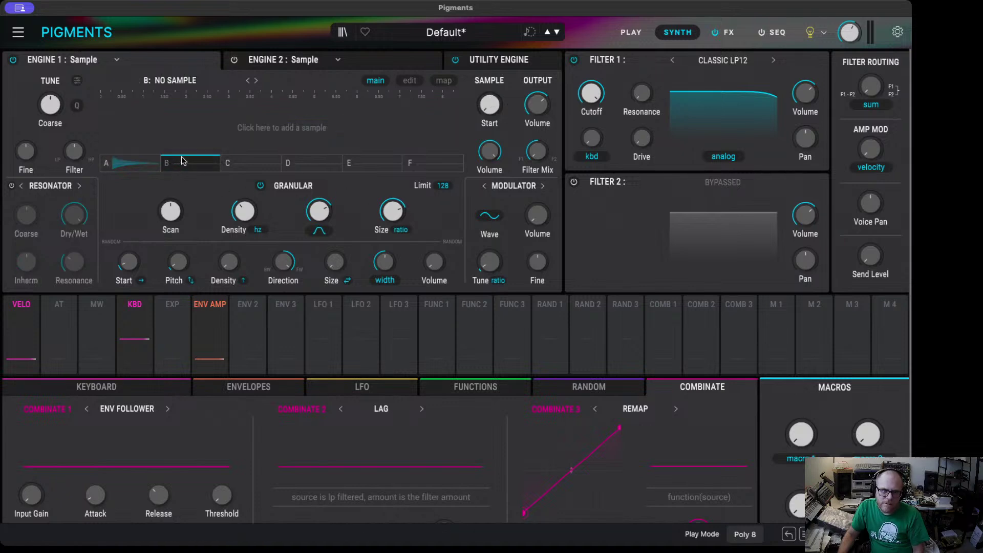
pyautogui.click(142, 164)
pyautogui.click(410, 80)
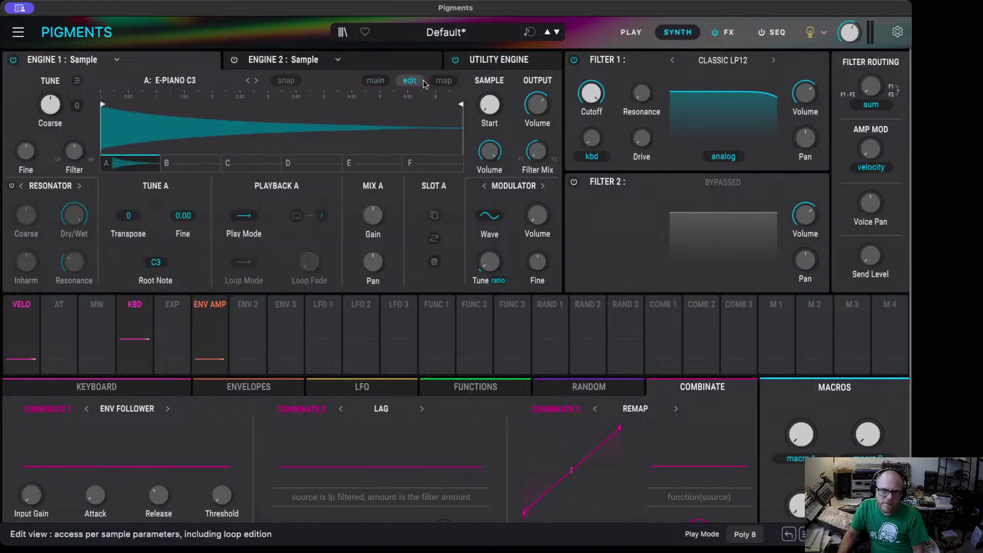
pyautogui.click(444, 81)
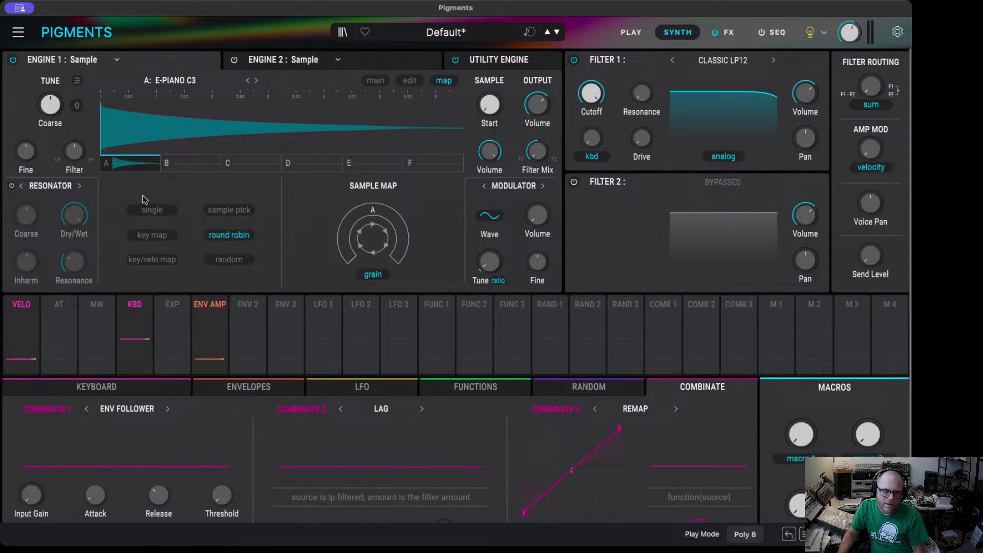
# - Return the Sample engine to its main view and switch Engine 1 to the Modal type
pyautogui.click(376, 81)
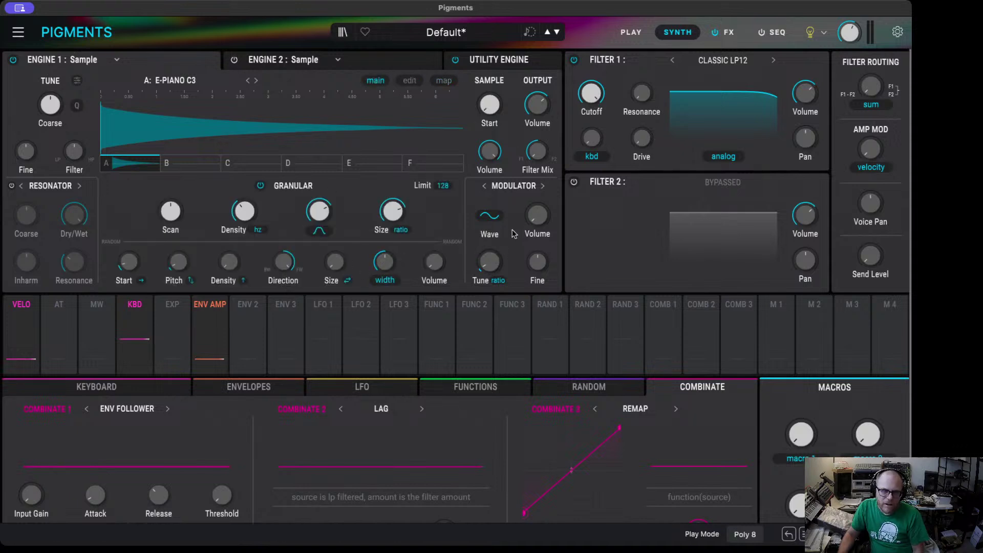
pyautogui.moveTo(482, 261); pyautogui.dragTo(481, 254)
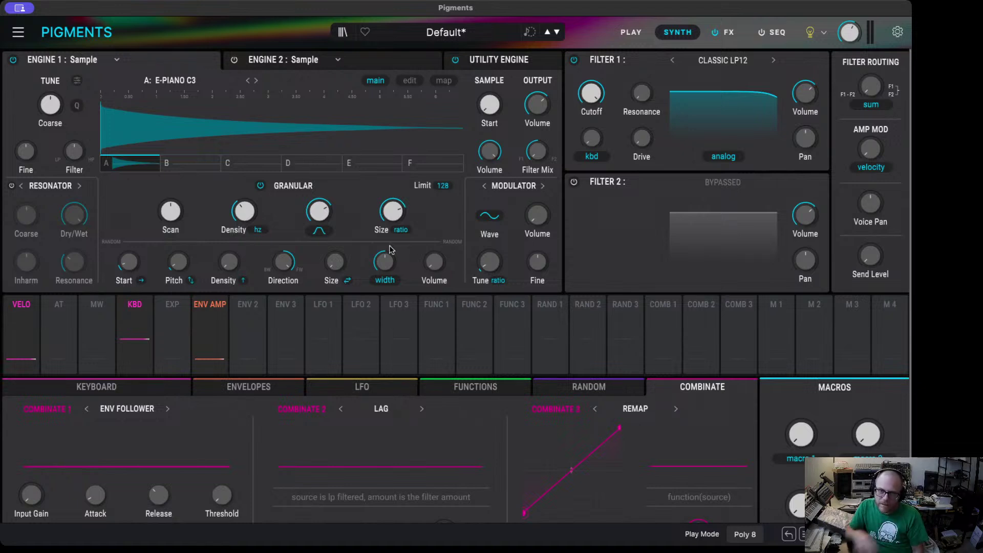
pyautogui.click(512, 335)
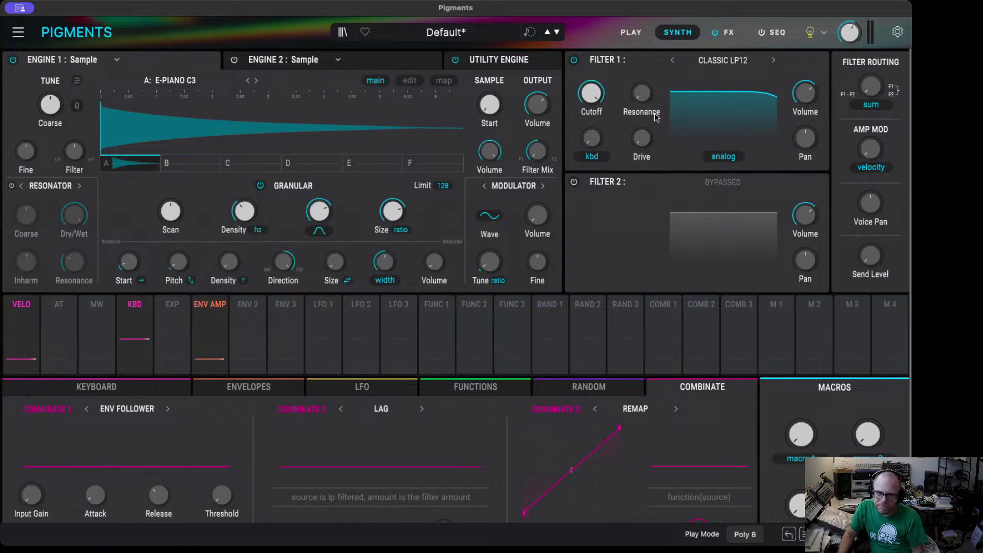
pyautogui.click(82, 62)
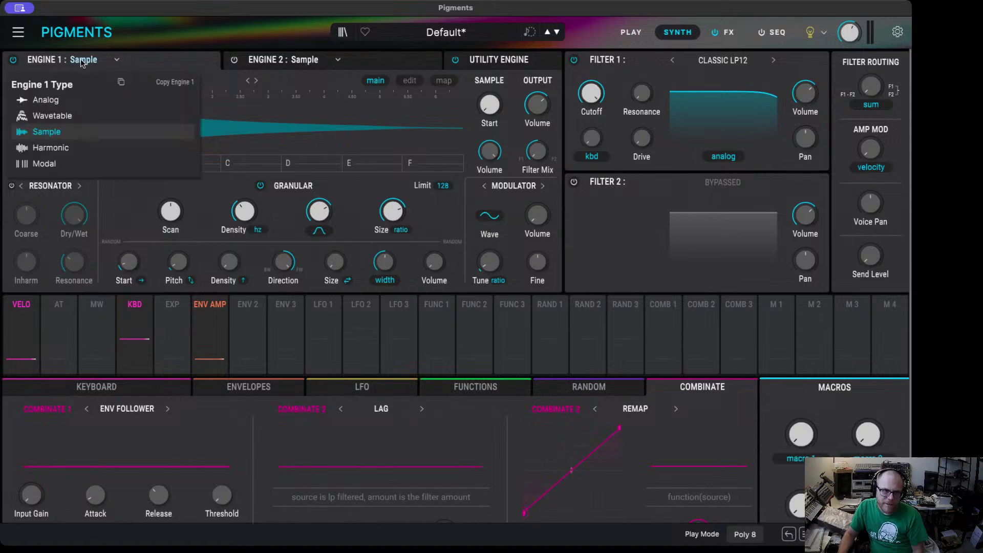
pyautogui.click(84, 165)
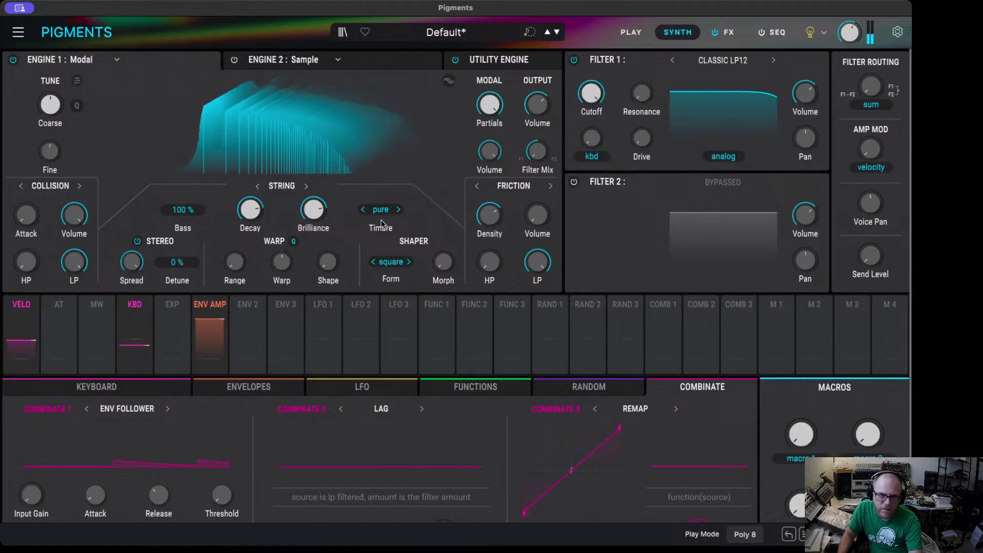
# - Set the Modal shaper form to guitar with a raised Morph amount and choose the nylon timbre
pyautogui.click(408, 261)
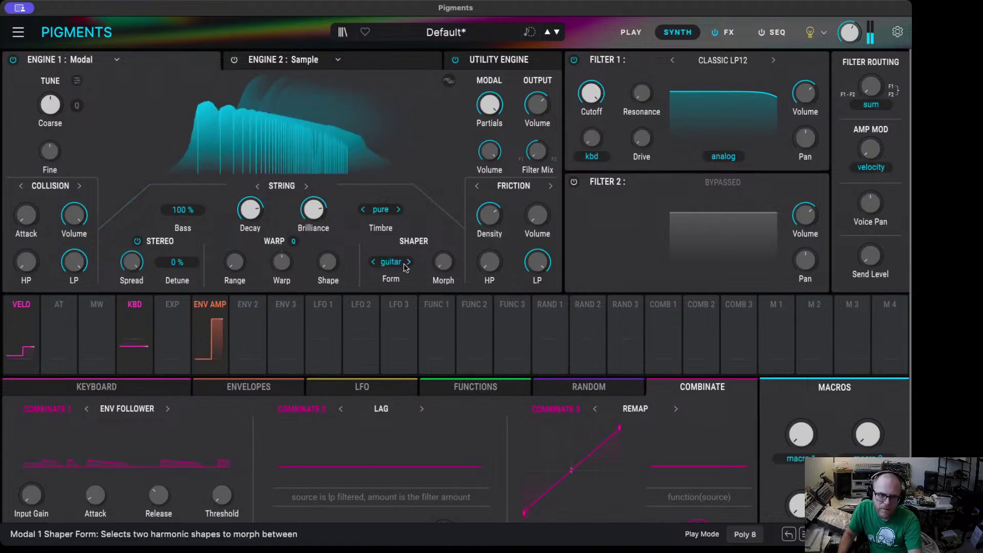
pyautogui.moveTo(445, 259); pyautogui.dragTo(456, 254)
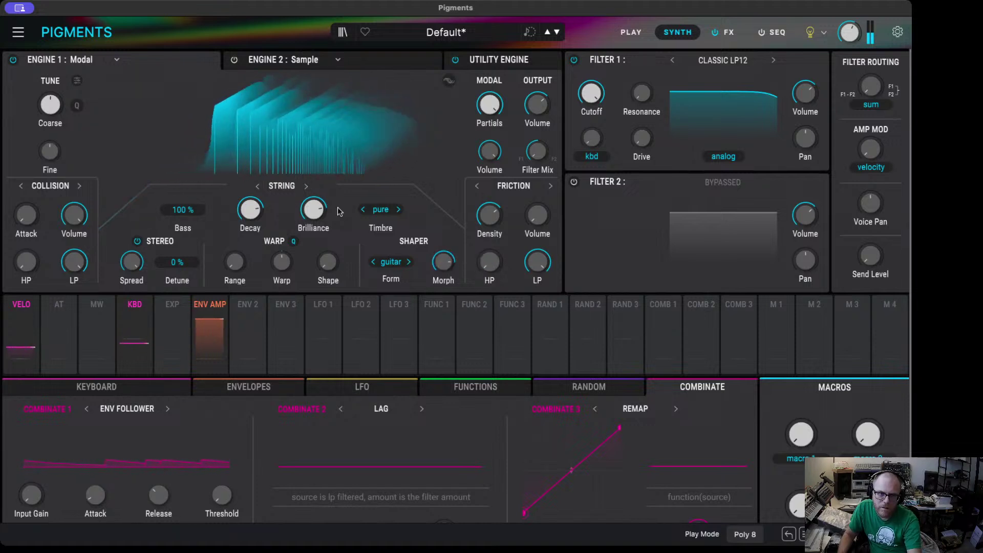
pyautogui.click(398, 210)
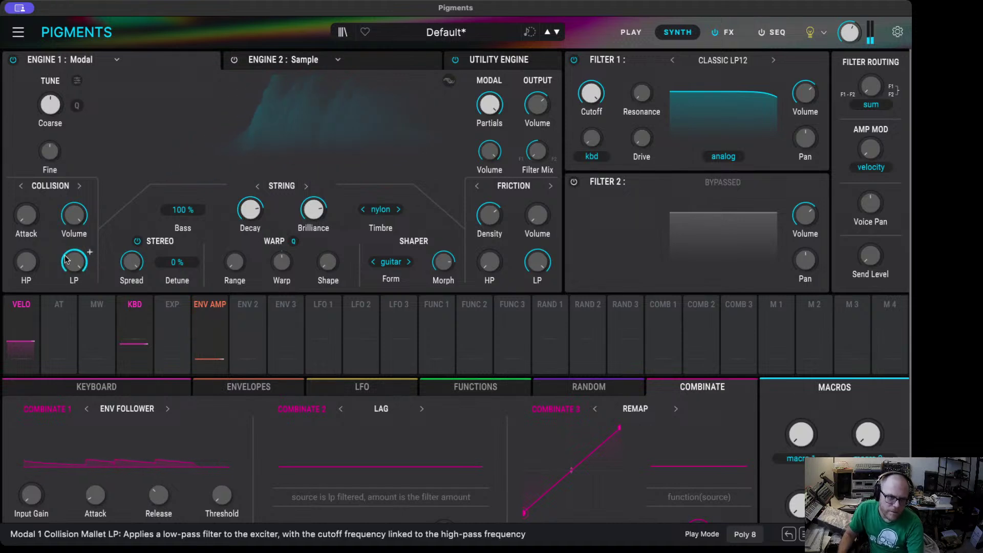
# - Try several Attack and LP amounts on the Modal collision exciter, finishing with both at zero
pyautogui.scroll(3, 29, 222)
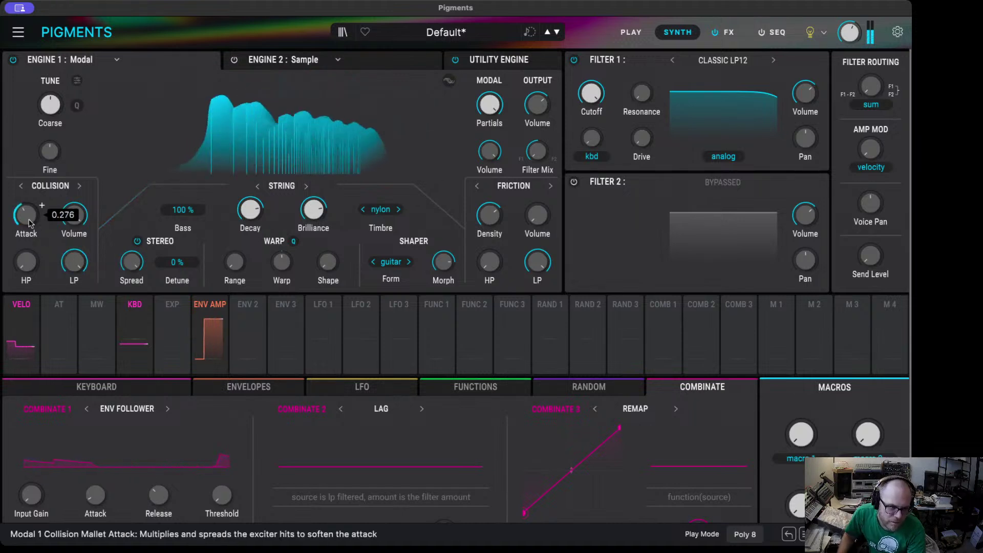
pyautogui.scroll(4, 29, 222)
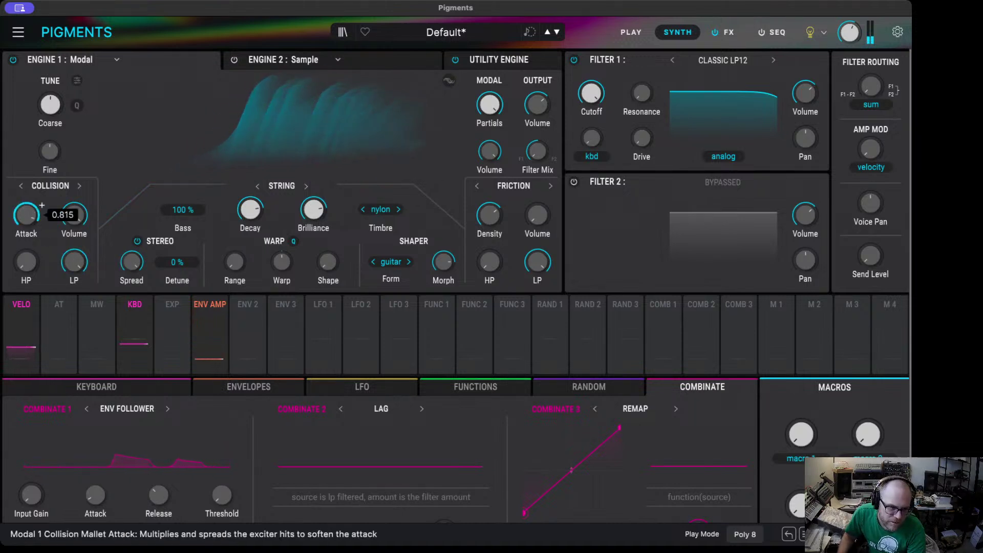
pyautogui.scroll(-8, 28, 223)
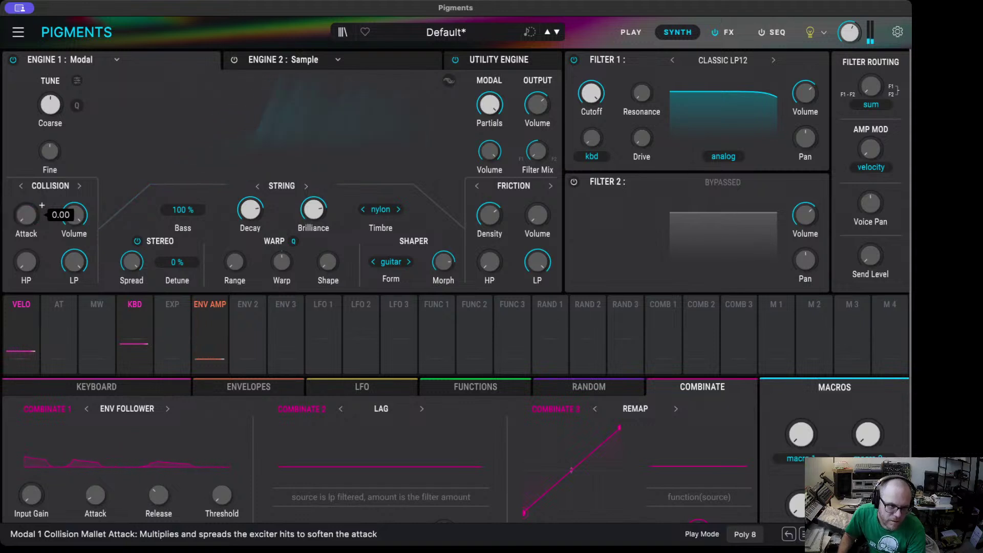
pyautogui.scroll(5, 28, 221)
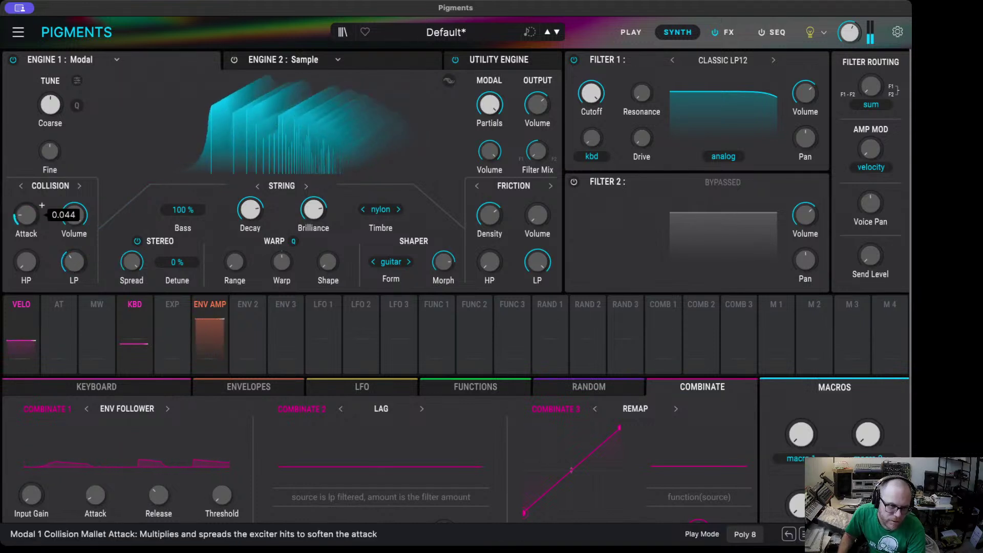
pyautogui.moveTo(89, 252)
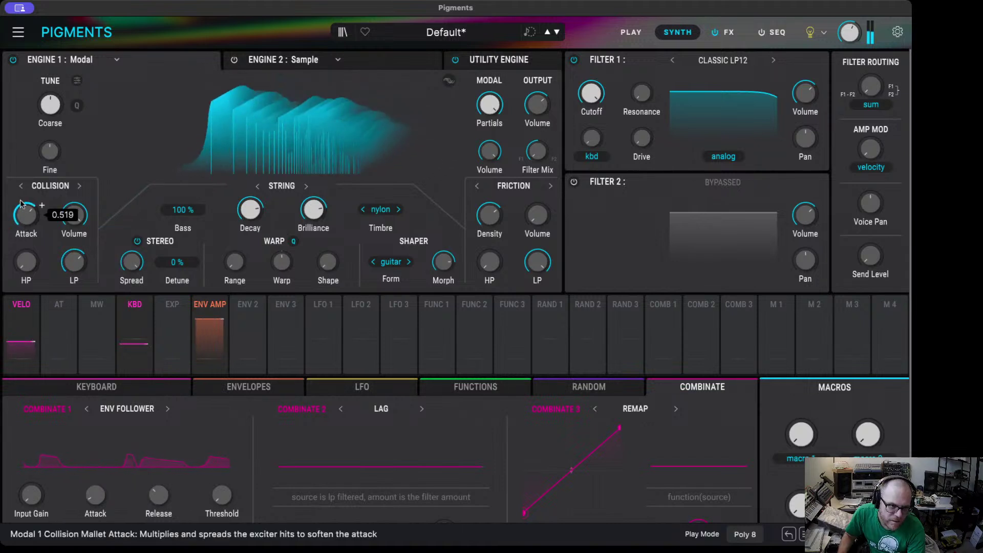
pyautogui.scroll(-5, 20, 216)
pyautogui.scroll(-5, 73, 261)
# - Switch the collision exciter to Transient mode and audition its samples from modern through organic, rebound, swallow and bandcut to knife
pyautogui.click(79, 186)
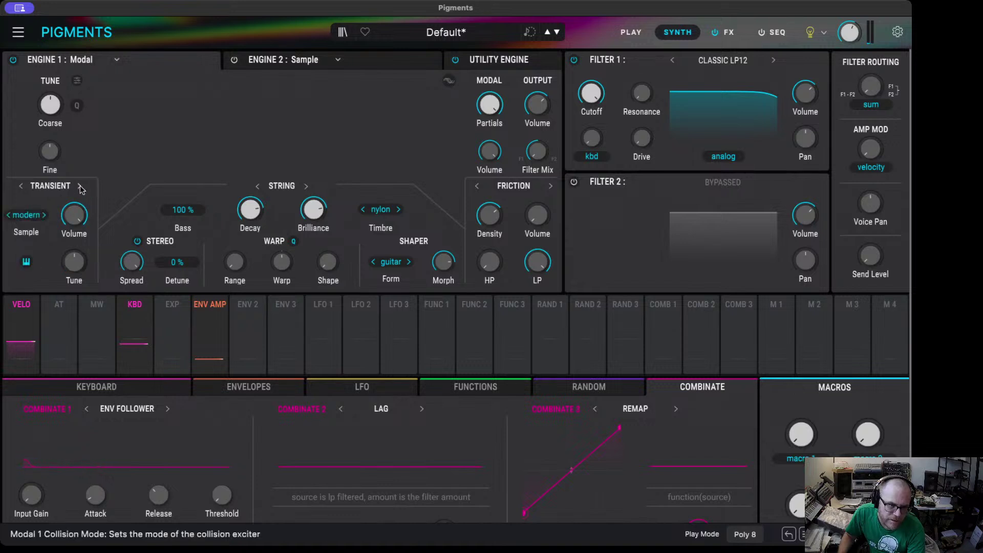
pyautogui.moveTo(82, 223)
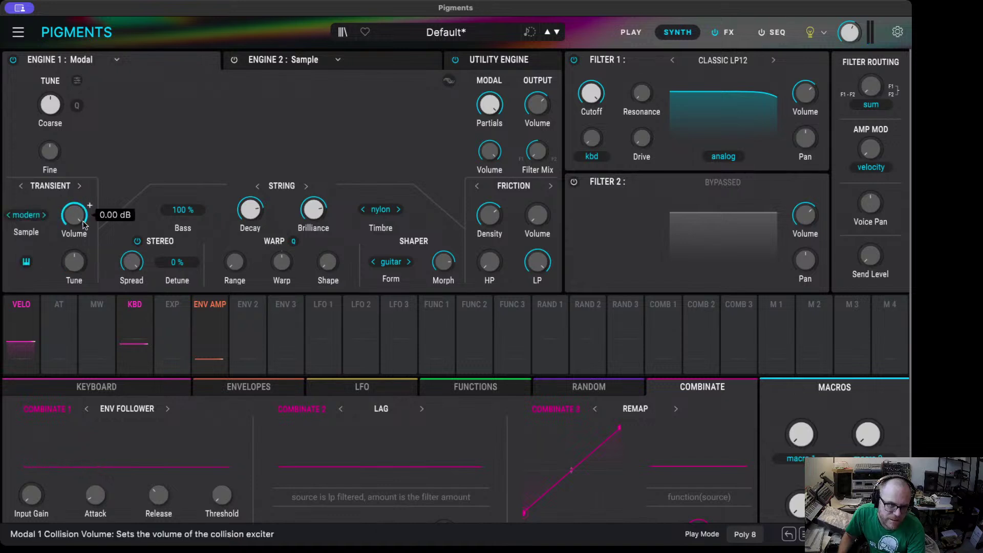
pyautogui.click(44, 215)
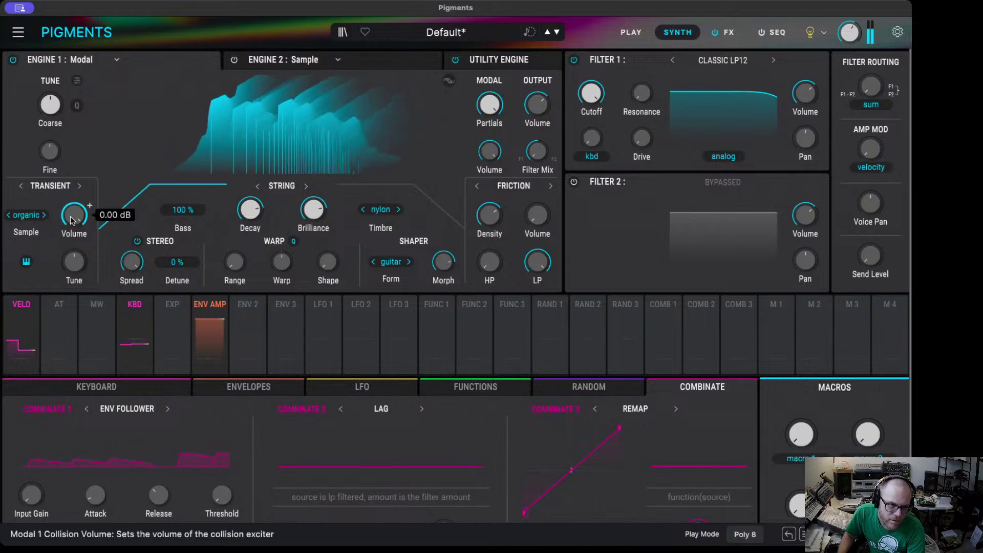
pyautogui.click(44, 216)
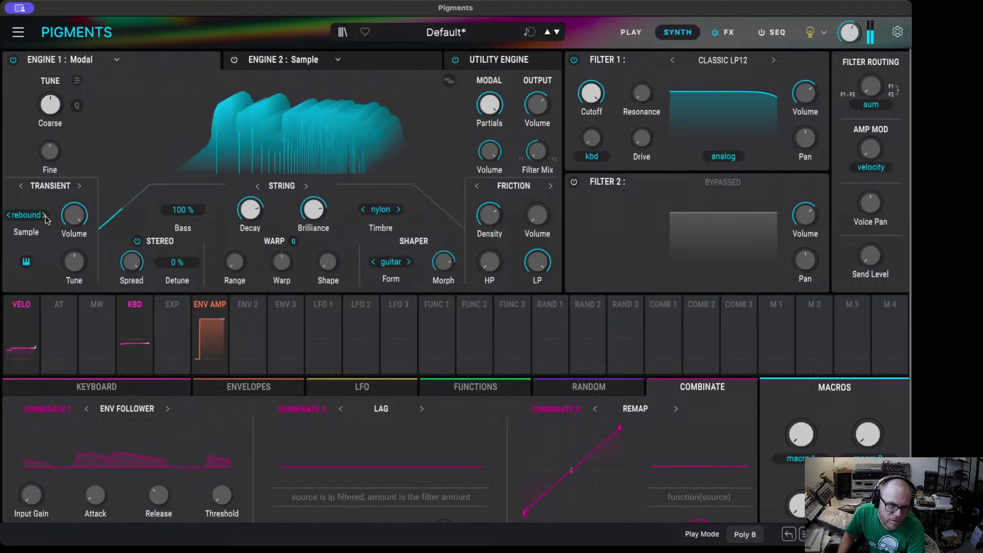
pyautogui.click(44, 216)
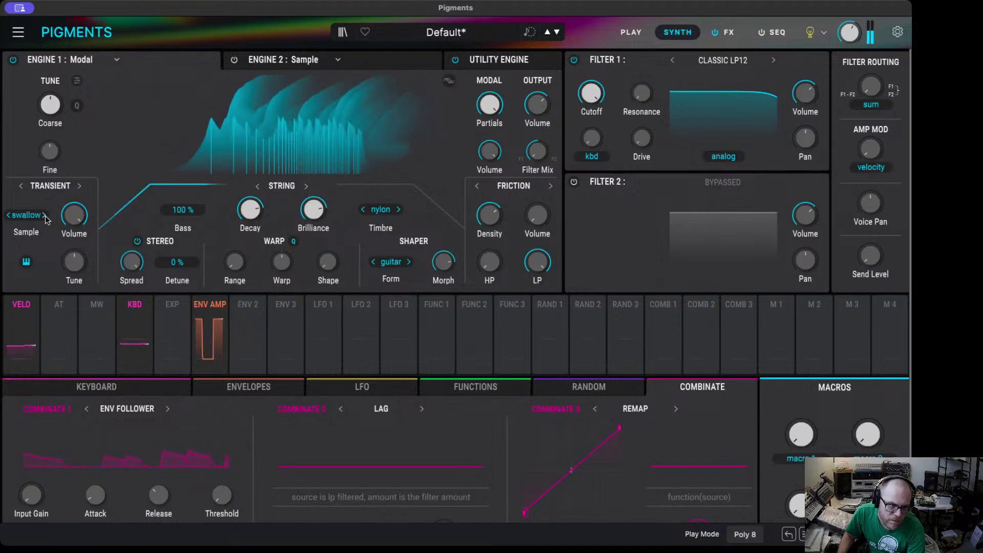
pyautogui.click(44, 216)
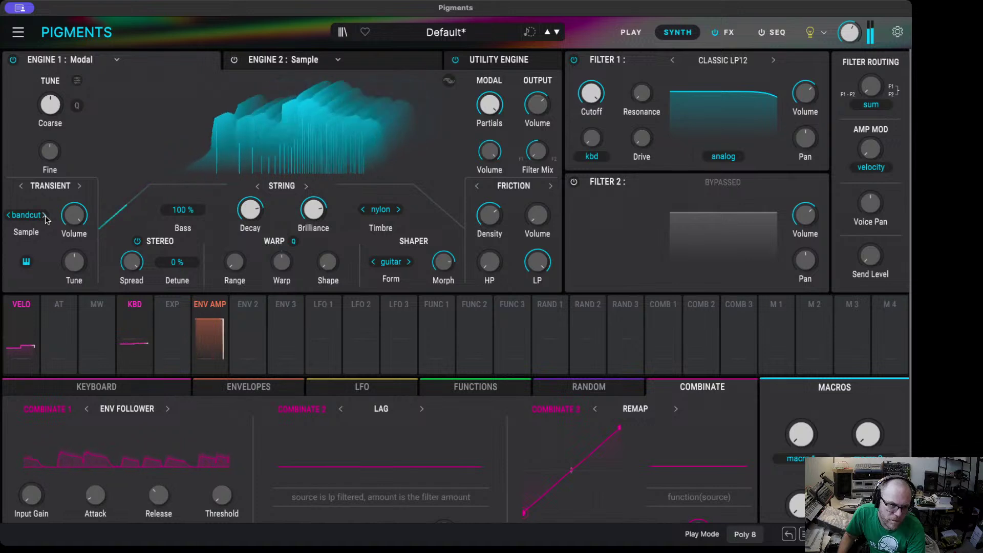
pyautogui.click(44, 215)
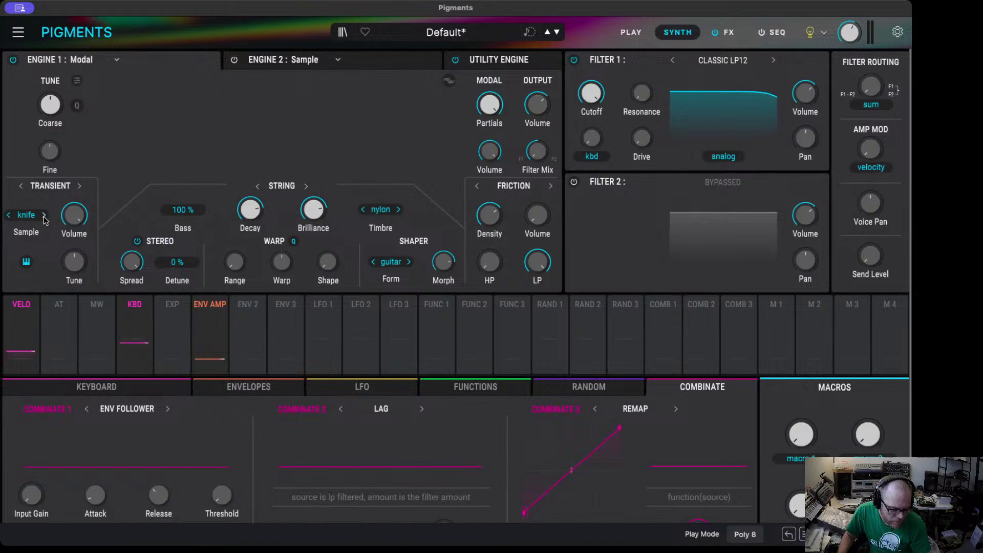
# - Lower the String resonator's Decay to about 0.352
pyautogui.moveTo(56, 99)
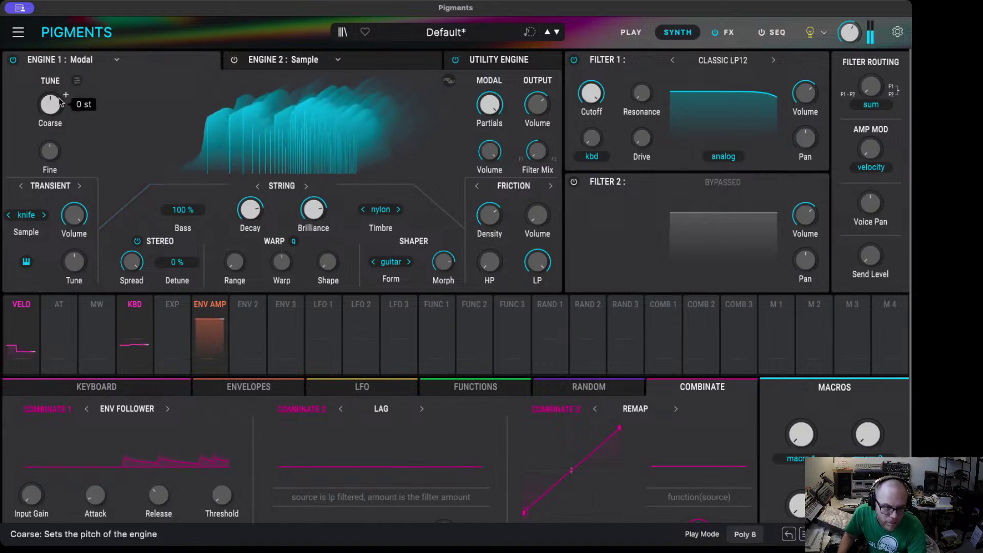
pyautogui.moveTo(259, 207)
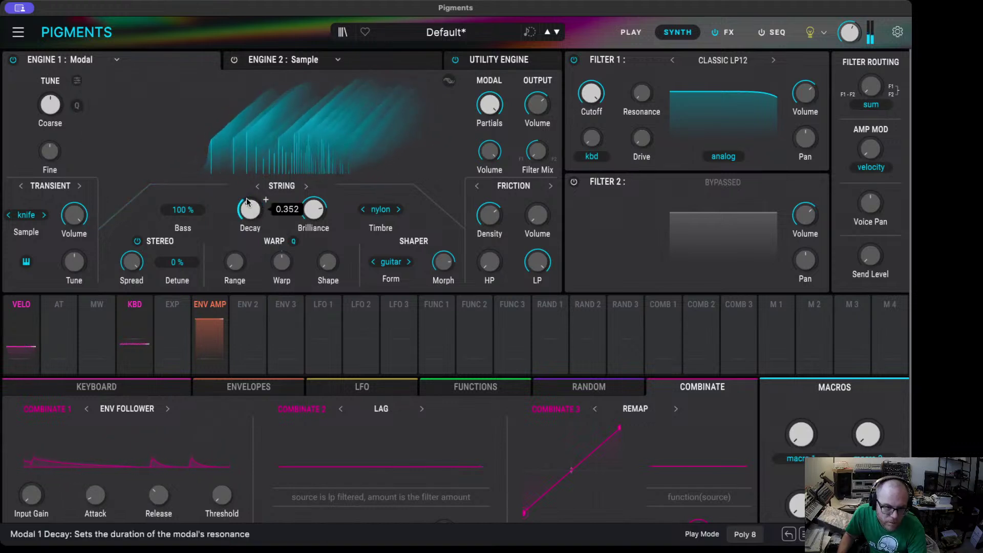
pyautogui.moveTo(317, 206)
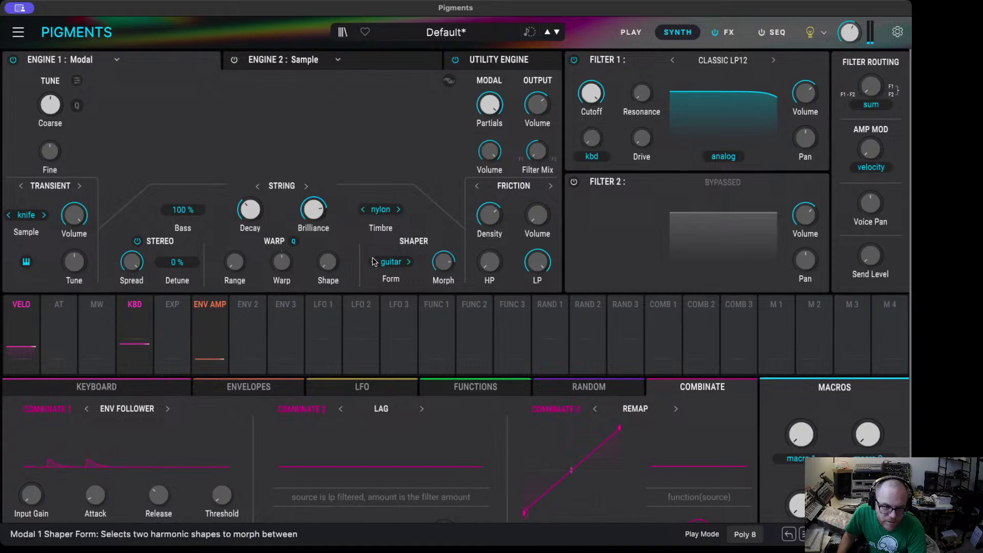
# - Cycle the exciter mode through Audio Input back to Collision and raise its LP to about 62 %
pyautogui.click(80, 186)
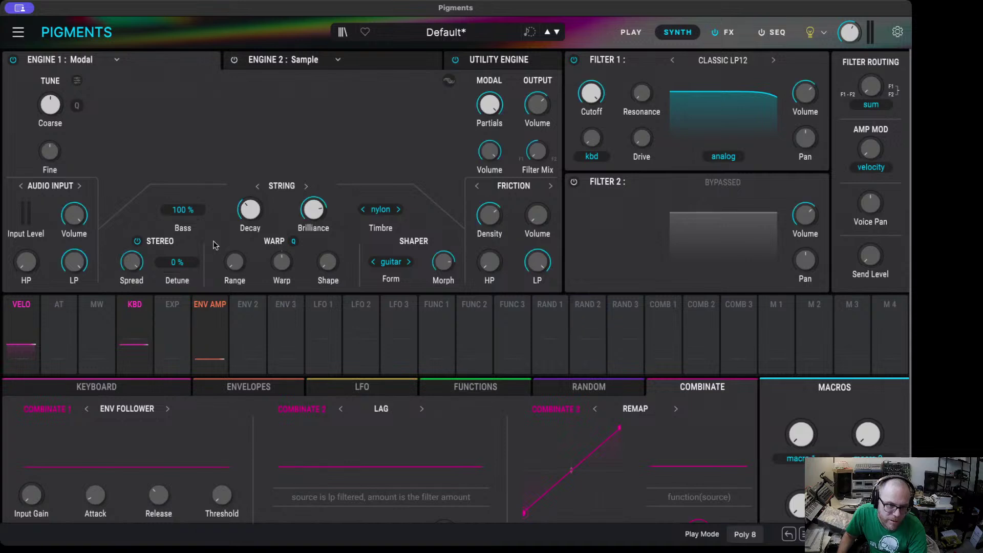
pyautogui.click(80, 186)
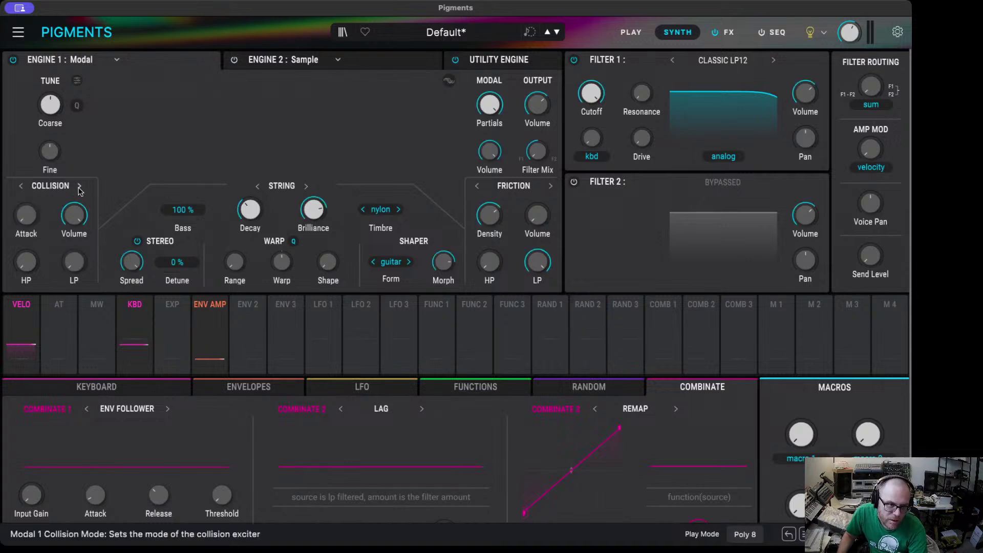
pyautogui.moveTo(26, 215)
pyautogui.mouseDown()
pyautogui.moveTo(42, 205)
pyautogui.moveTo(43, 219)
pyautogui.mouseUp()
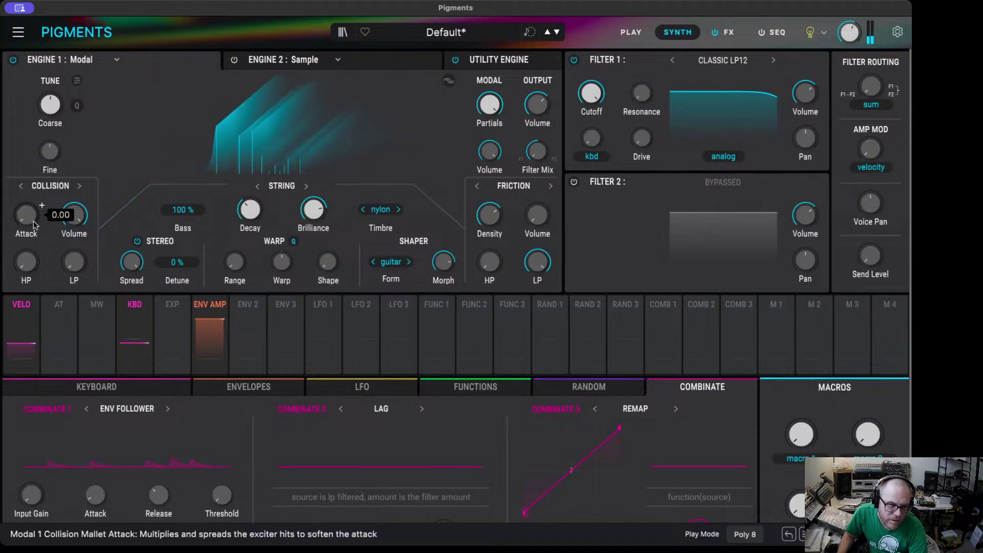
pyautogui.moveTo(84, 266); pyautogui.dragTo(84, 291)
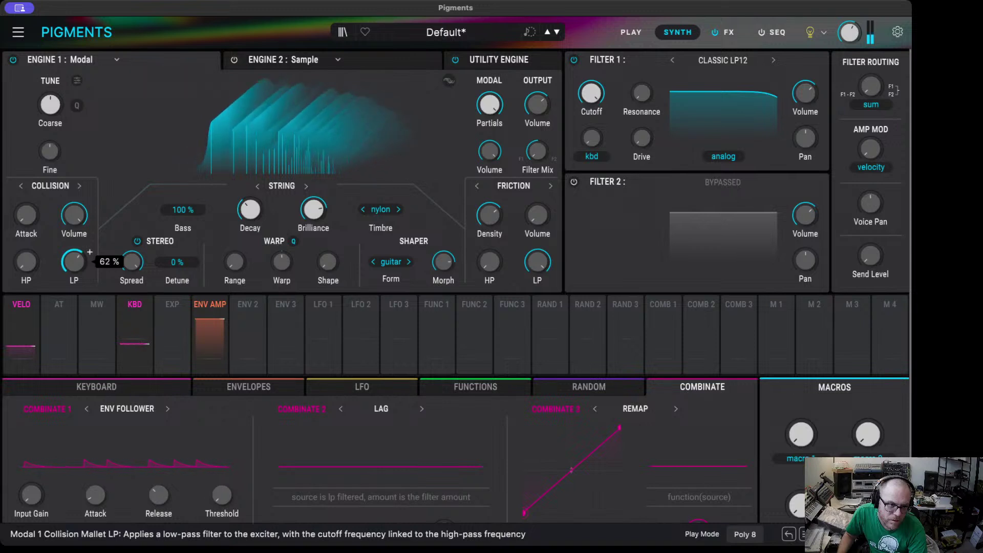
# - Try lower collision volumes, return the volume to full, and reduce the stereo Spread to minimum with Detune at 0 %
pyautogui.moveTo(89, 206)
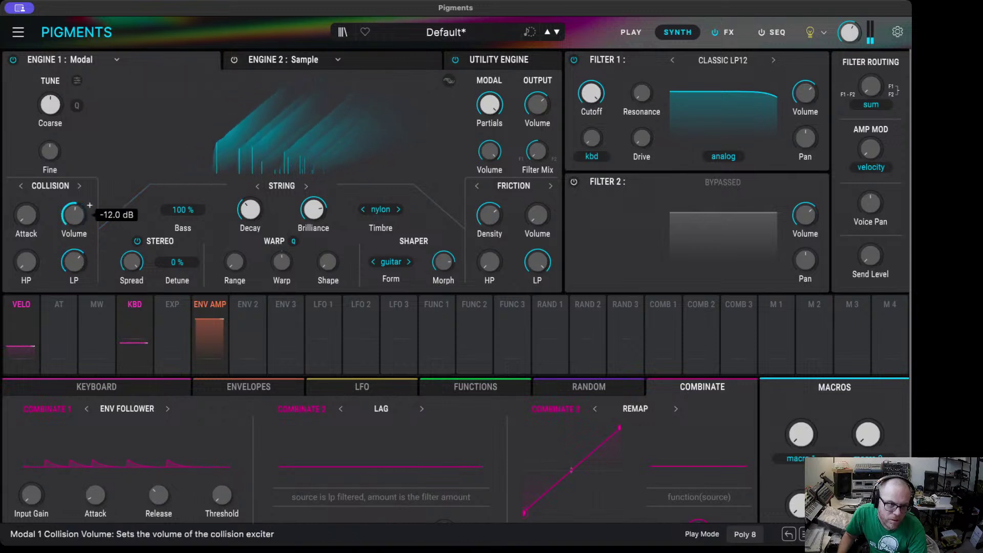
pyautogui.scroll(5, 89, 205)
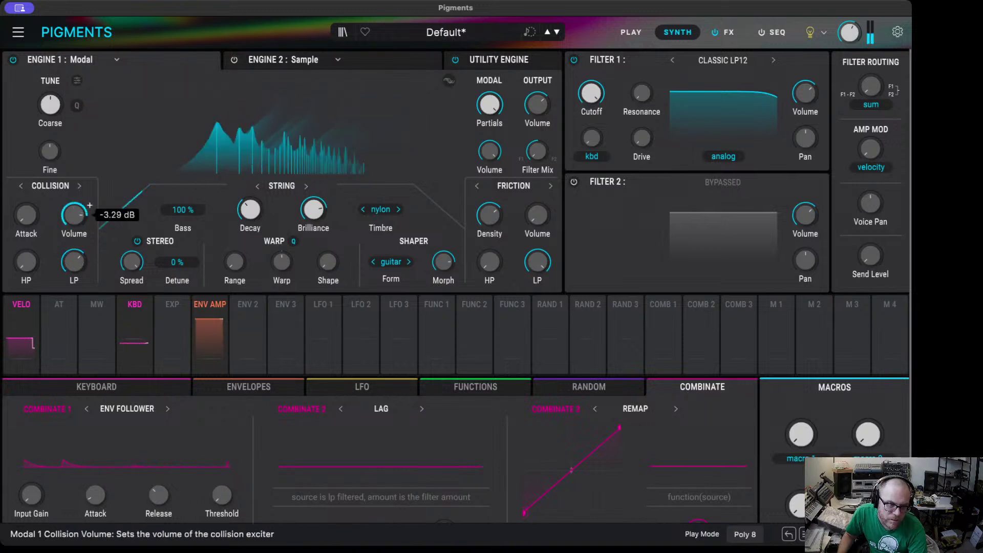
pyautogui.scroll(2, 89, 205)
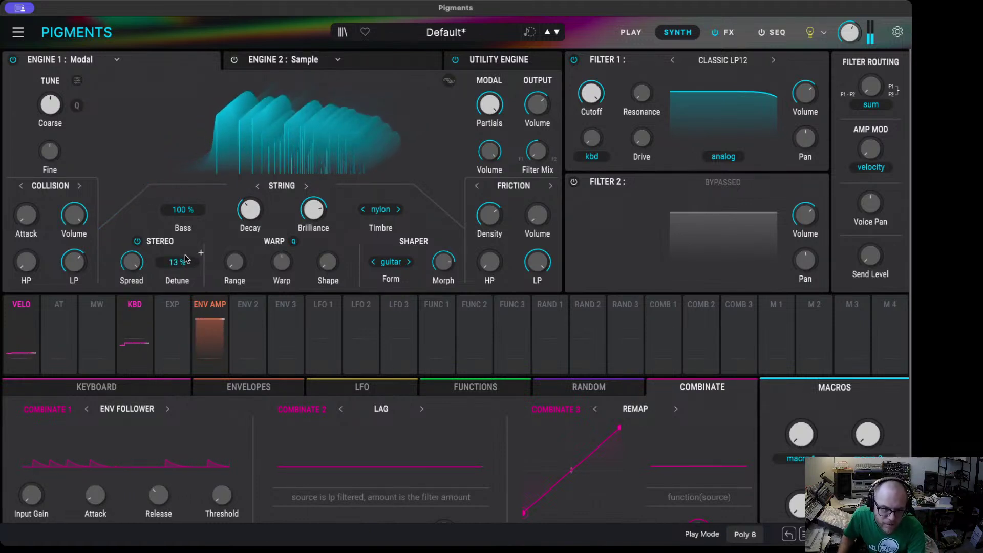
pyautogui.moveTo(127, 259); pyautogui.dragTo(126, 348)
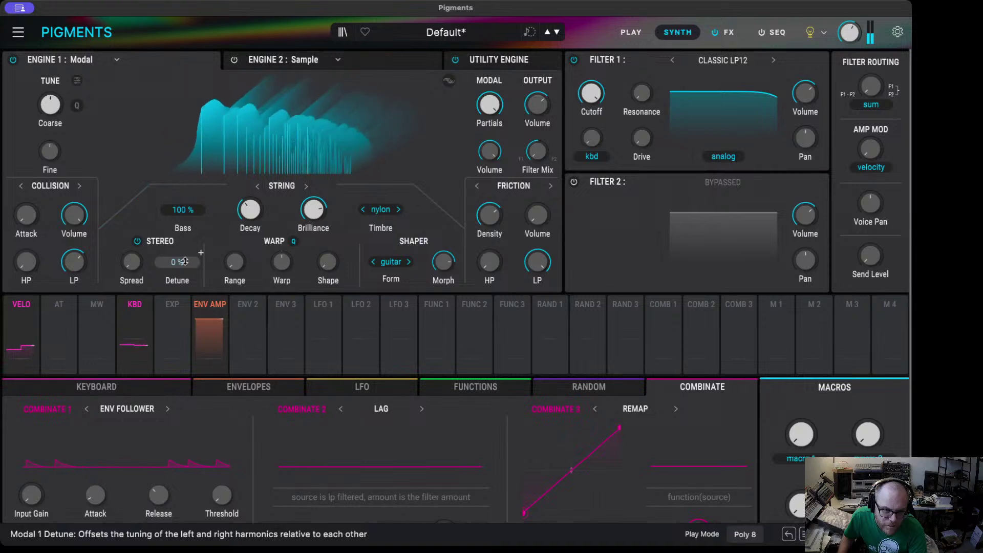
# - Try Warp amounts such as 1.62 and 4.51 on the String resonator and bring Warp back to around zero
pyautogui.moveTo(295, 256); pyautogui.dragTo(295, 255)
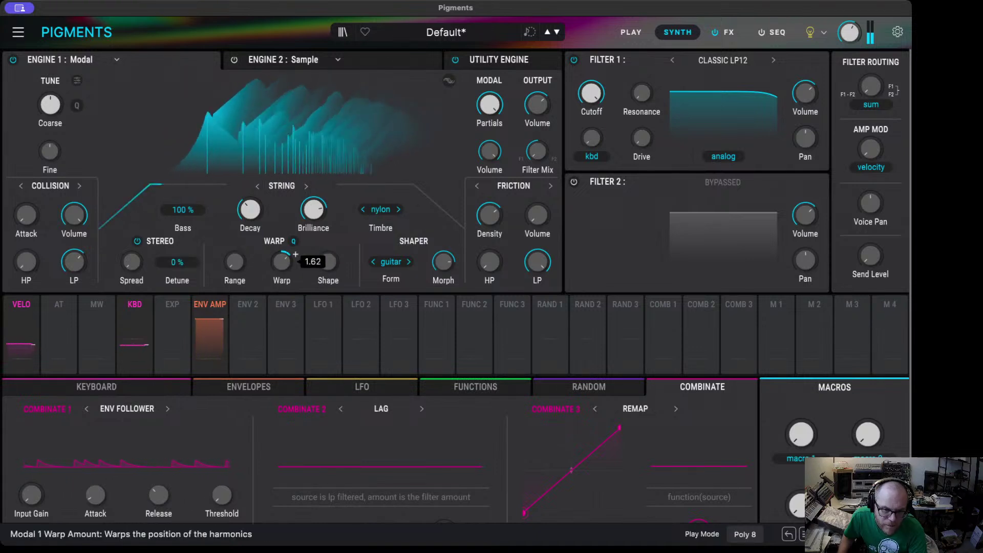
pyautogui.moveTo(296, 254); pyautogui.dragTo(296, 255)
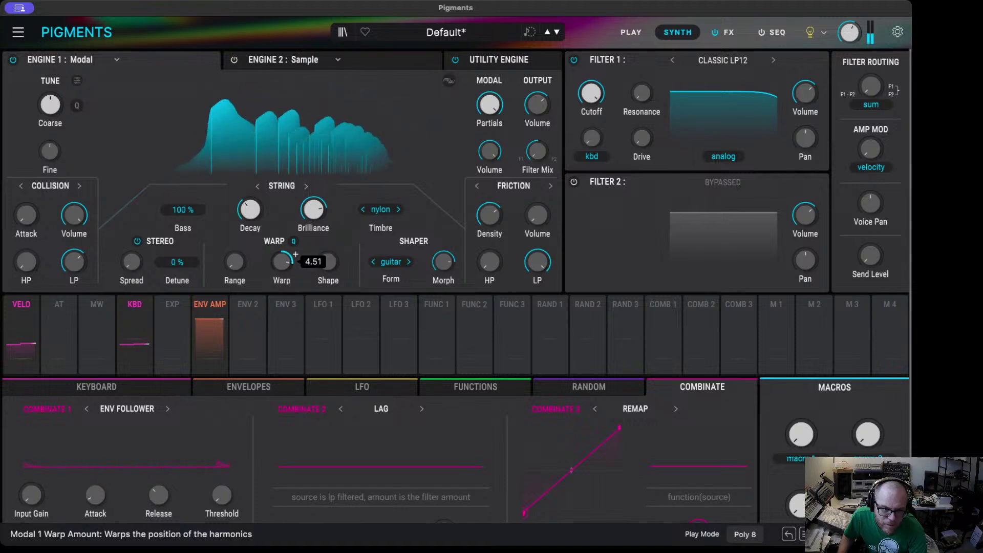
pyautogui.moveTo(296, 254); pyautogui.dragTo(295, 255)
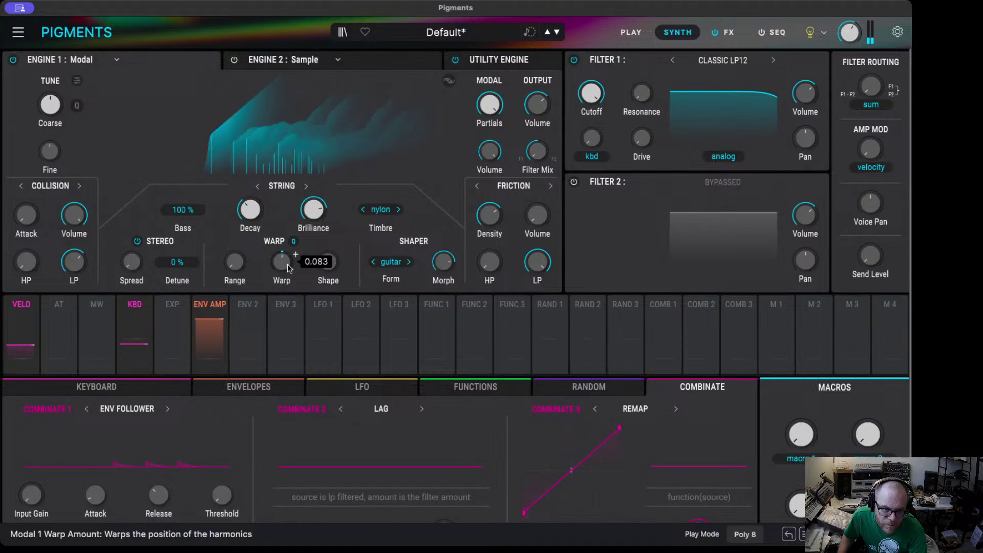
pyautogui.moveTo(233, 268)
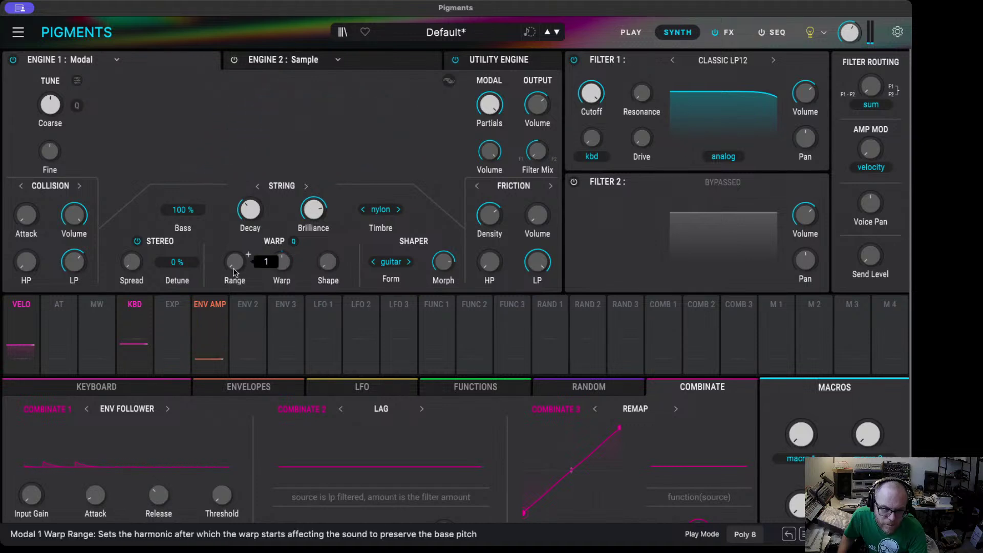
# - Raise the String resonator's Warp Range to 3 or more, set Warp to about 2.54, and try the Shape control
pyautogui.moveTo(234, 262); pyautogui.dragTo(235, 256)
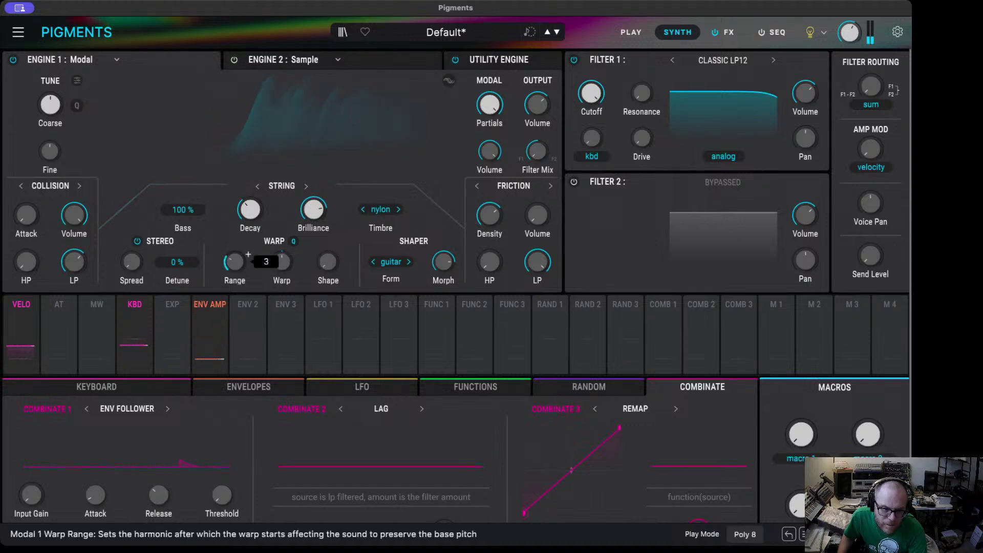
pyautogui.moveTo(295, 254)
pyautogui.moveTo(295, 254); pyautogui.dragTo(295, 255)
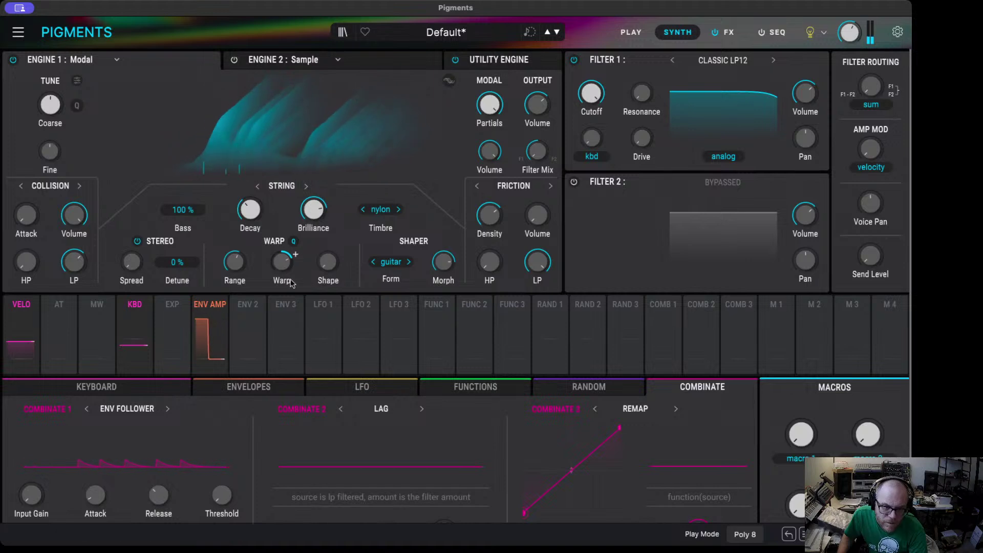
pyautogui.moveTo(283, 265)
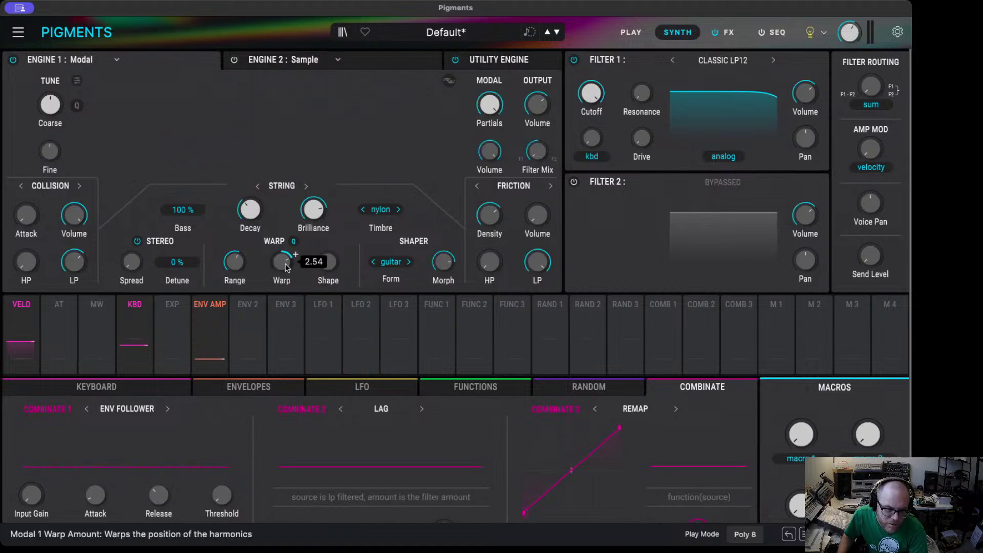
pyautogui.moveTo(323, 264)
pyautogui.moveTo(323, 264)
pyautogui.mouseDown()
pyautogui.moveTo(323, 220)
pyautogui.moveTo(323, 271)
pyautogui.mouseUp()
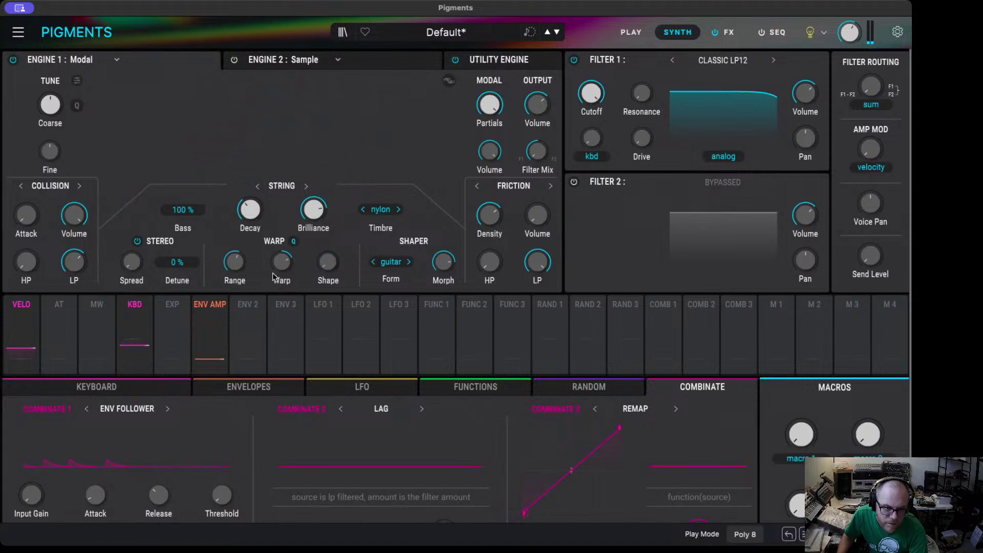
# - Reset the Warp Range to 1, then raise it to about 3 for comparison
pyautogui.doubleClick(247, 255)
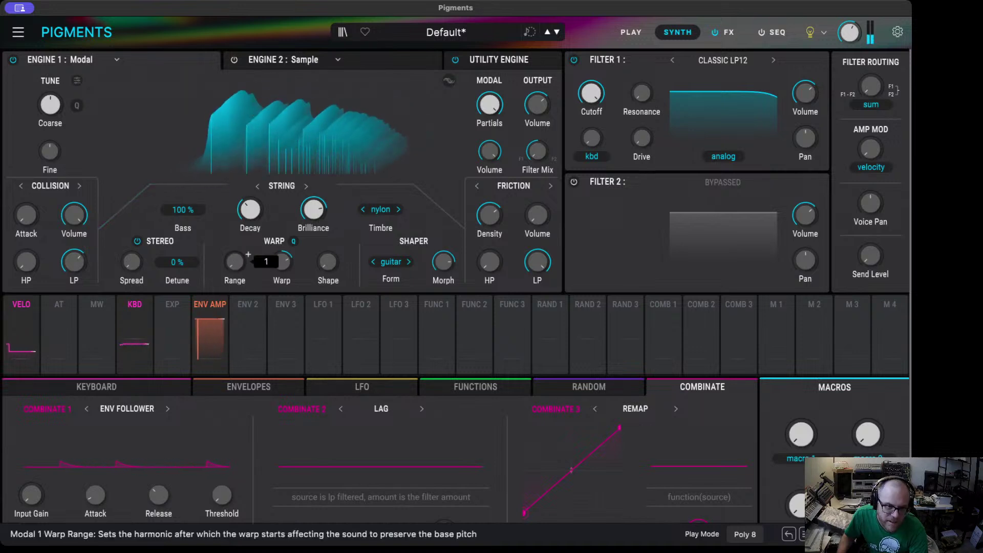
pyautogui.moveTo(235, 262)
pyautogui.mouseDown()
pyautogui.moveTo(234, 250)
pyautogui.moveTo(235, 269)
pyautogui.mouseUp()
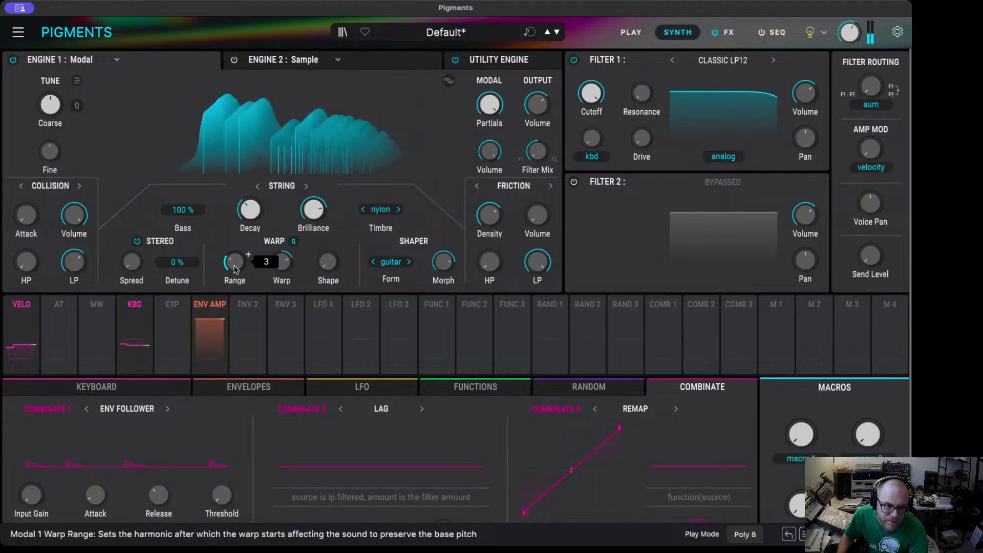
pyautogui.moveTo(234, 270); pyautogui.dragTo(238, 272)
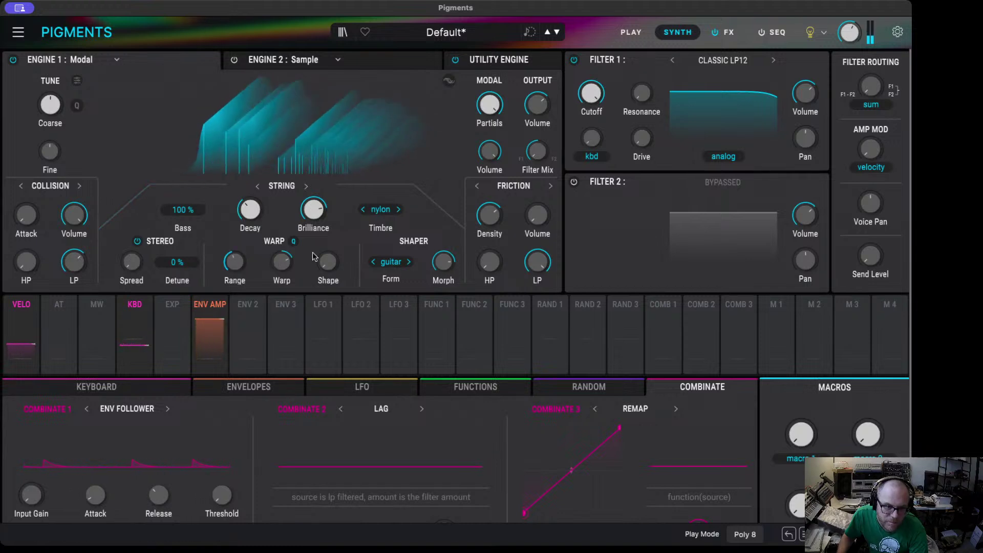
# - Lower the resonator's Warp amount below zero and raise the Warp Shape to about 18 %
pyautogui.moveTo(282, 262); pyautogui.dragTo(282, 267)
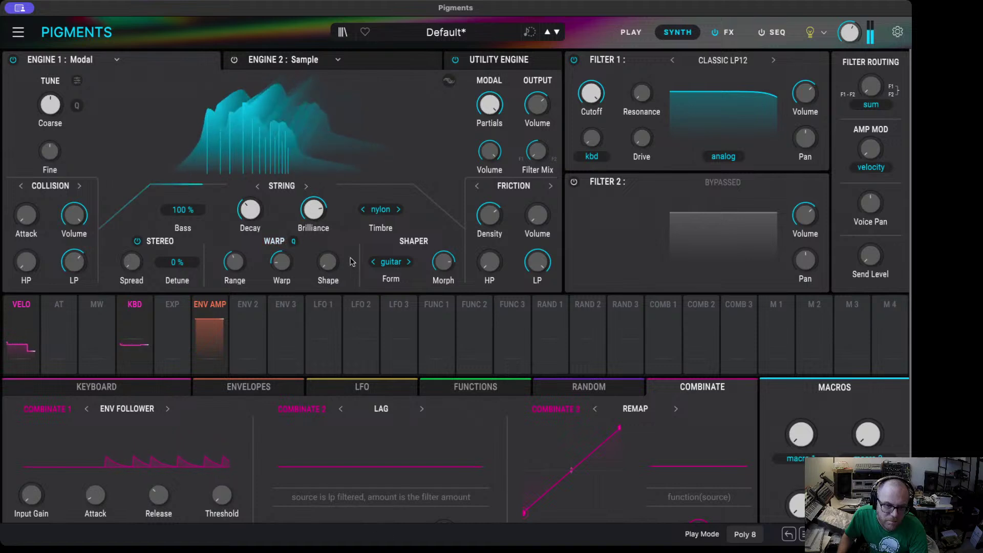
pyautogui.moveTo(342, 259); pyautogui.dragTo(330, 270)
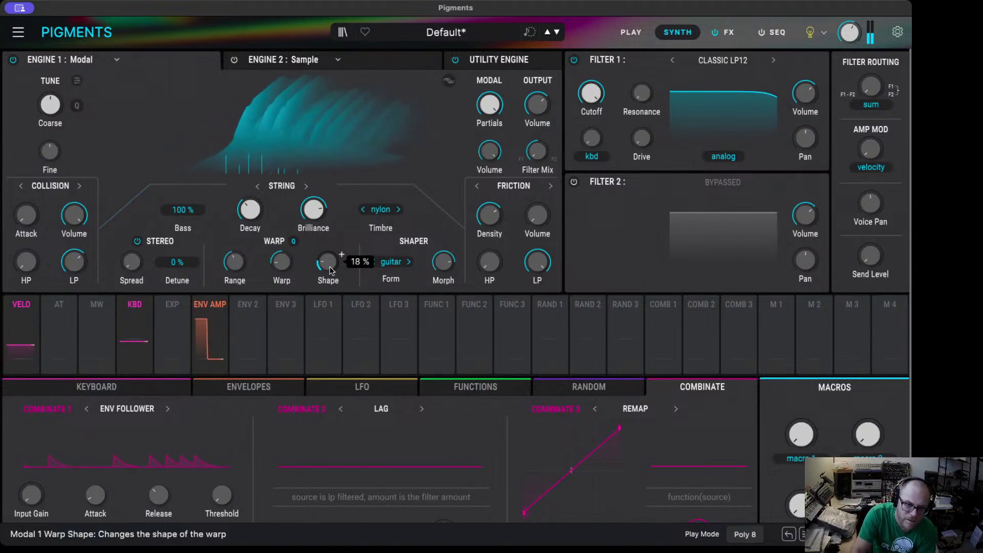
pyautogui.moveTo(330, 270); pyautogui.dragTo(332, 270)
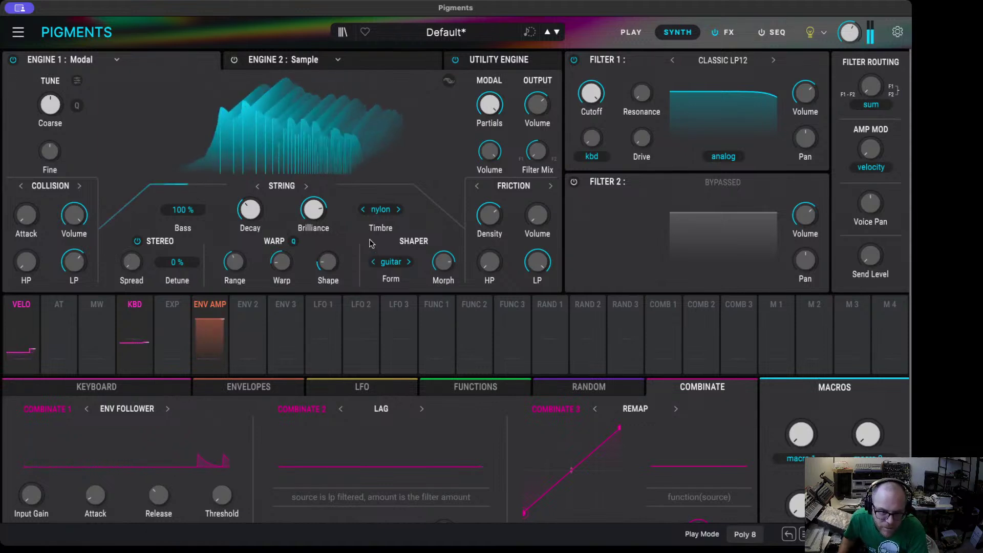
# - Raise the String Brilliance to maximum and switch the Shaper form to pwm with Morph at minimum
pyautogui.moveTo(313, 210); pyautogui.dragTo(314, 195)
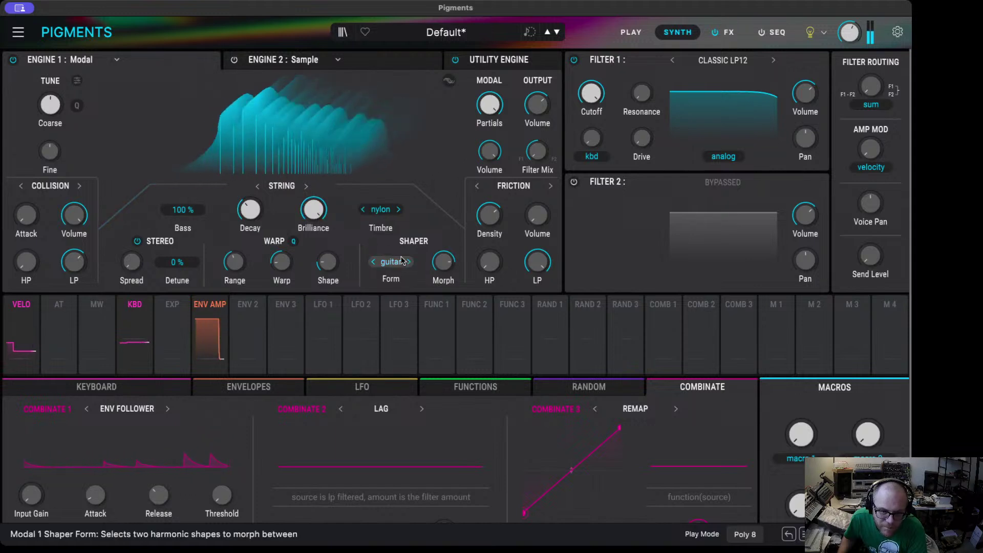
pyautogui.click(409, 262)
pyautogui.moveTo(443, 261); pyautogui.dragTo(456, 254)
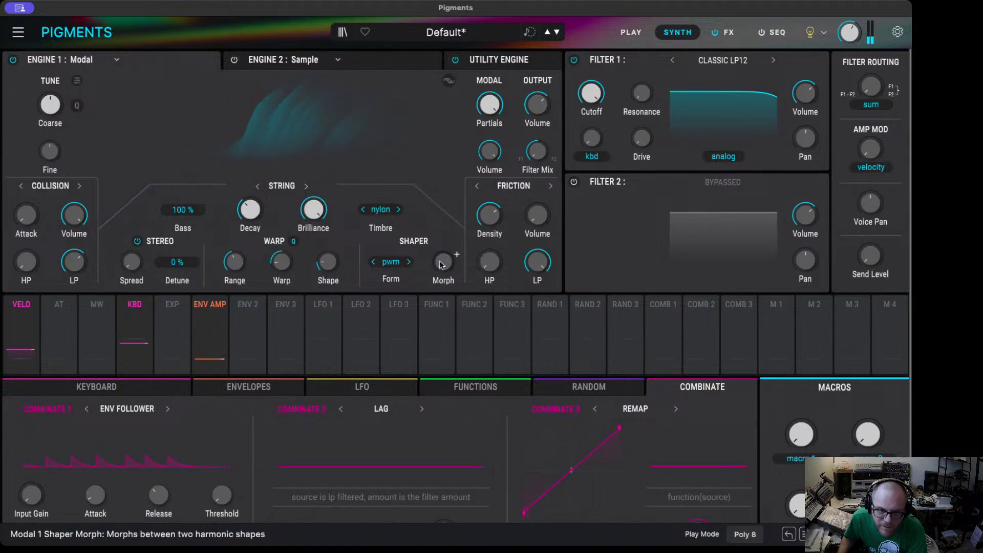
# - Lower the Friction exciter's LP to about 69 % and reduce its Volume
pyautogui.moveTo(490, 205); pyautogui.dragTo(490, 204)
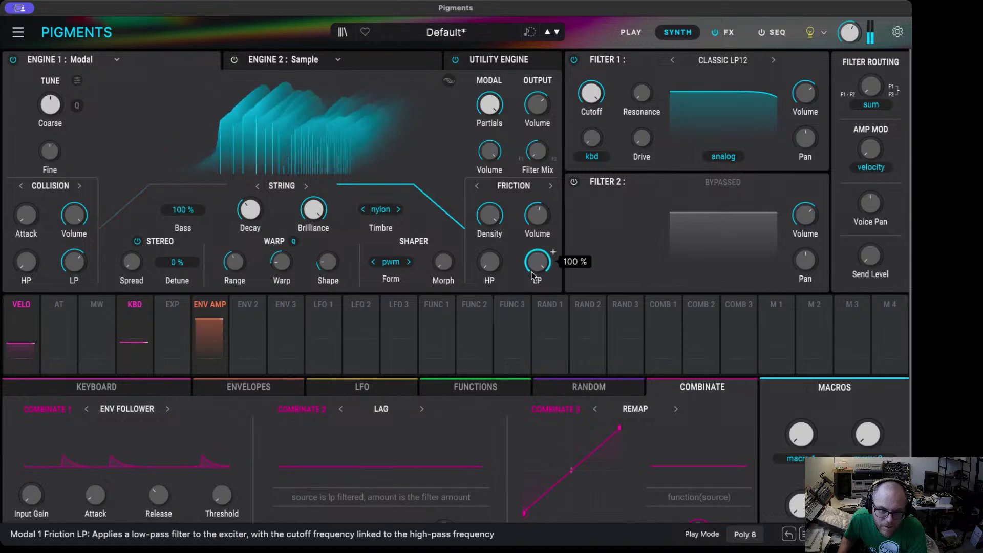
pyautogui.moveTo(553, 252); pyautogui.dragTo(553, 252)
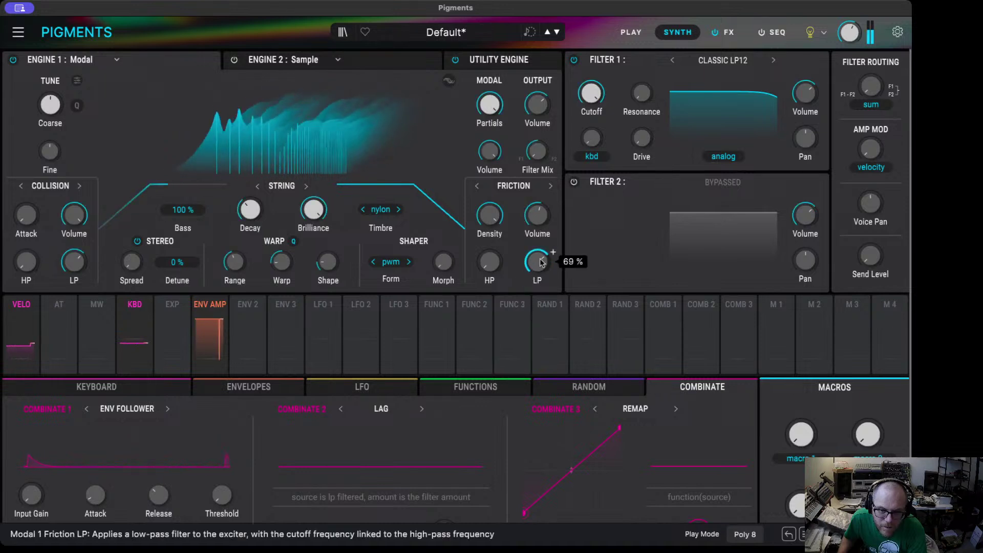
pyautogui.moveTo(552, 205); pyautogui.dragTo(553, 205)
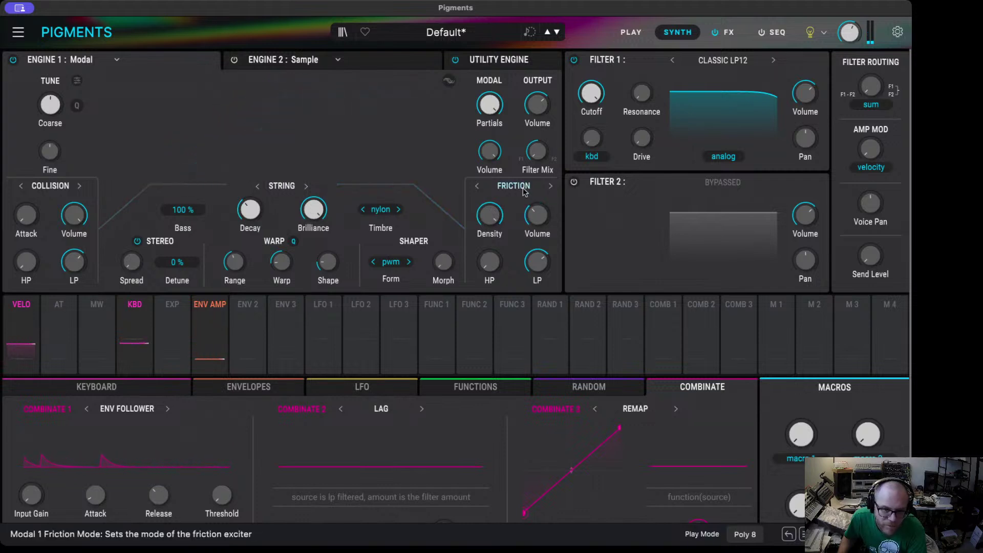
# - Audition the exciter's Noise and Granular modes, including the clean, harmo and sitar samples, and return to Friction
pyautogui.click(550, 187)
pyautogui.click(549, 187)
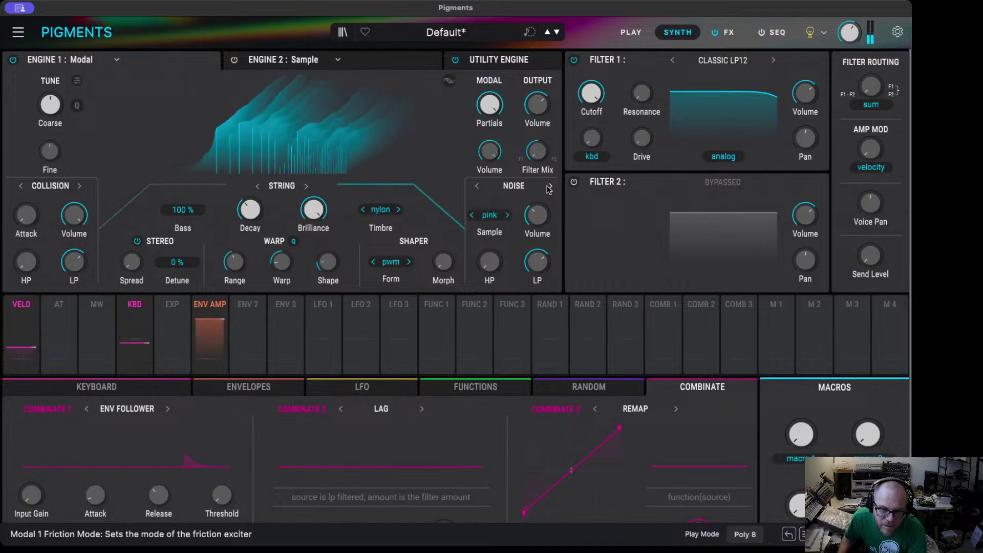
pyautogui.click(549, 187)
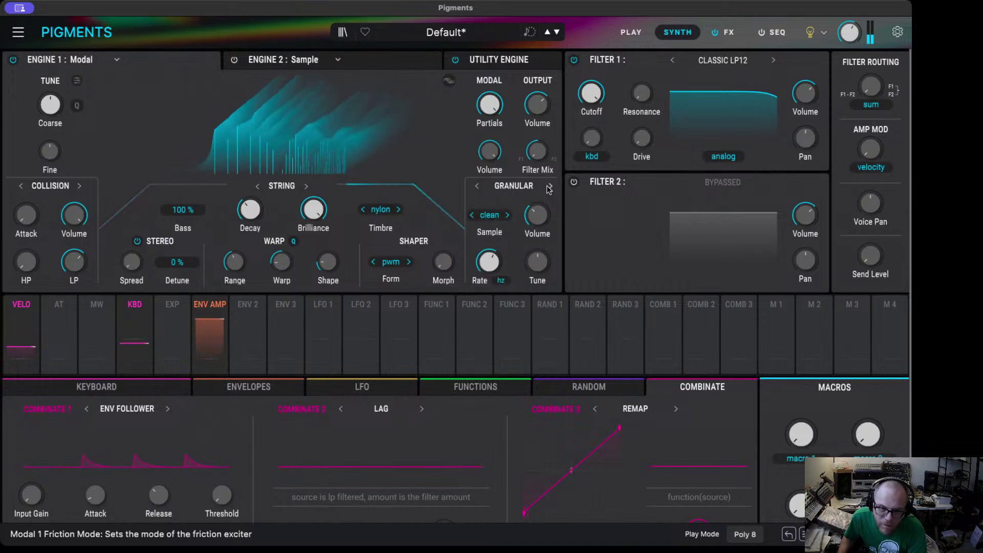
pyautogui.click(506, 215)
pyautogui.click(506, 216)
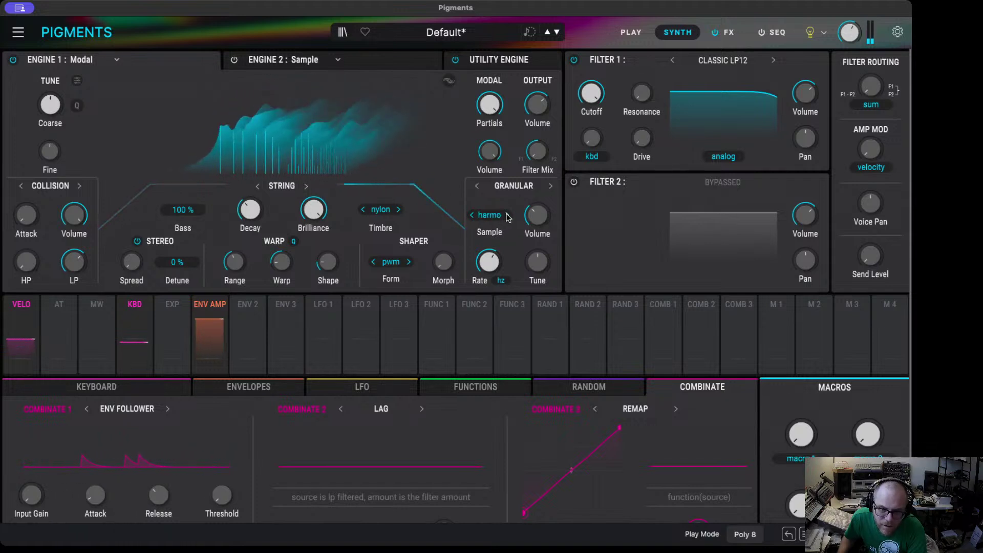
pyautogui.click(506, 216)
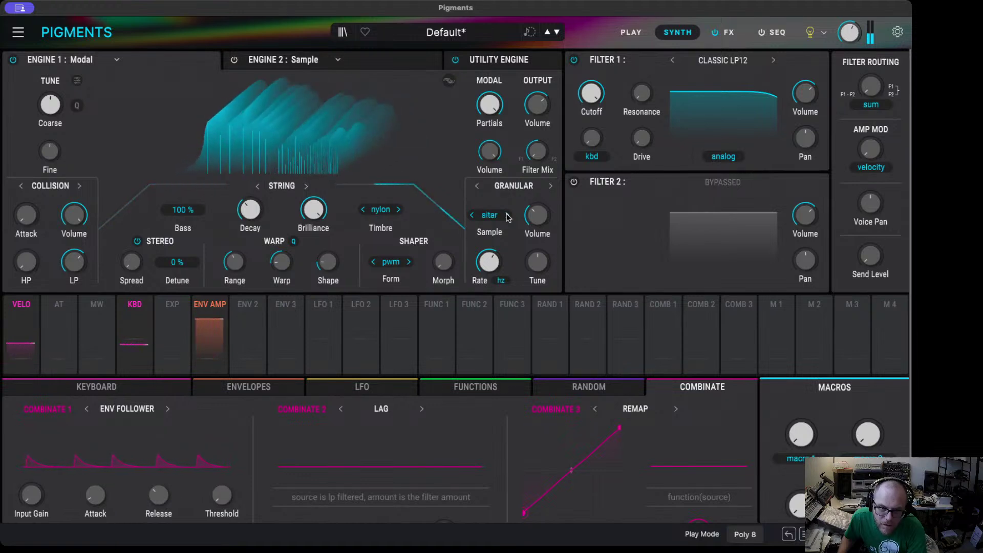
pyautogui.click(550, 186)
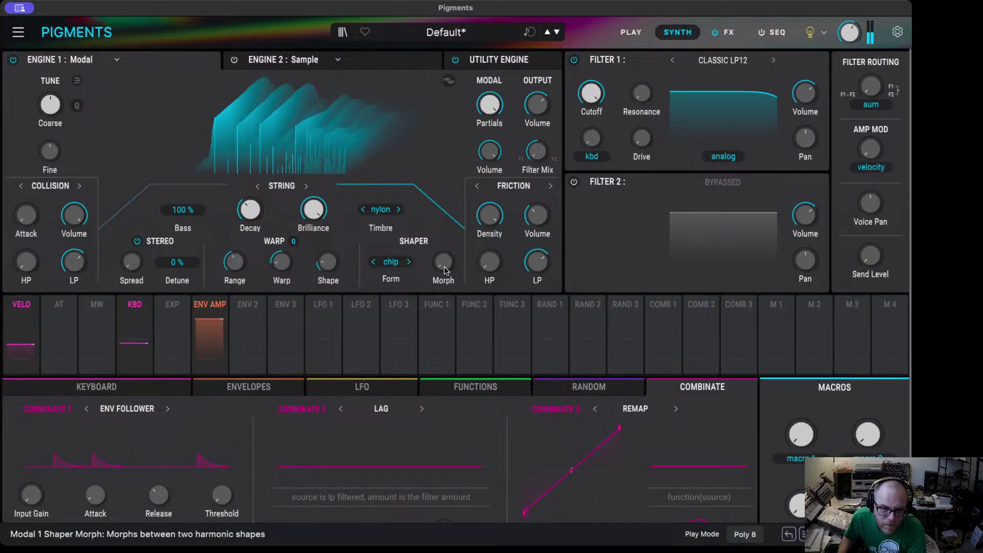
# - Use the chip form in the Shaper and raise its Morph amount from minimum
pyautogui.moveTo(443, 261); pyautogui.dragTo(443, 267)
pyautogui.scroll(10, 456, 255)
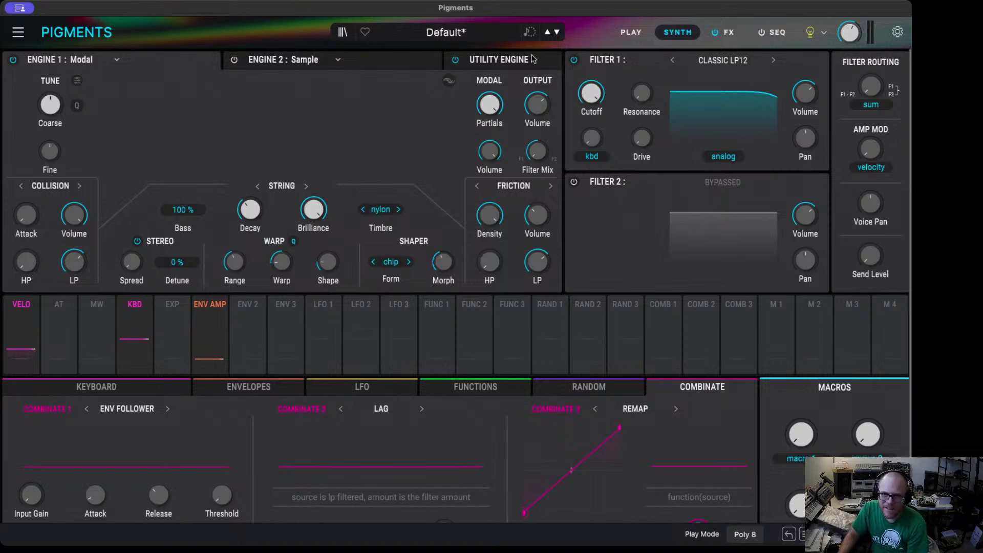
pyautogui.scroll(-2, 856, 249)
pyautogui.scroll(2, 819, 245)
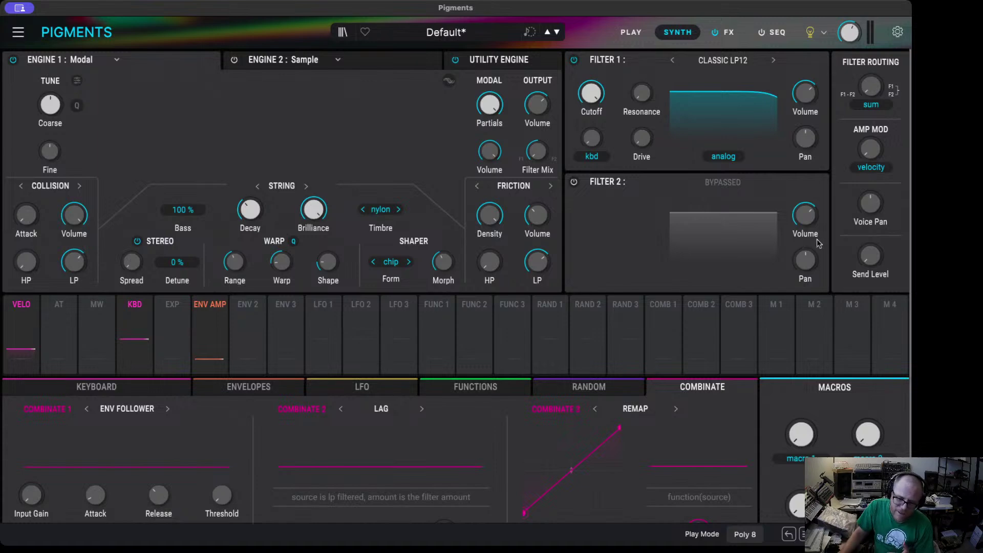
pyautogui.scroll(-2, 837, 347)
pyautogui.scroll(2, 836, 344)
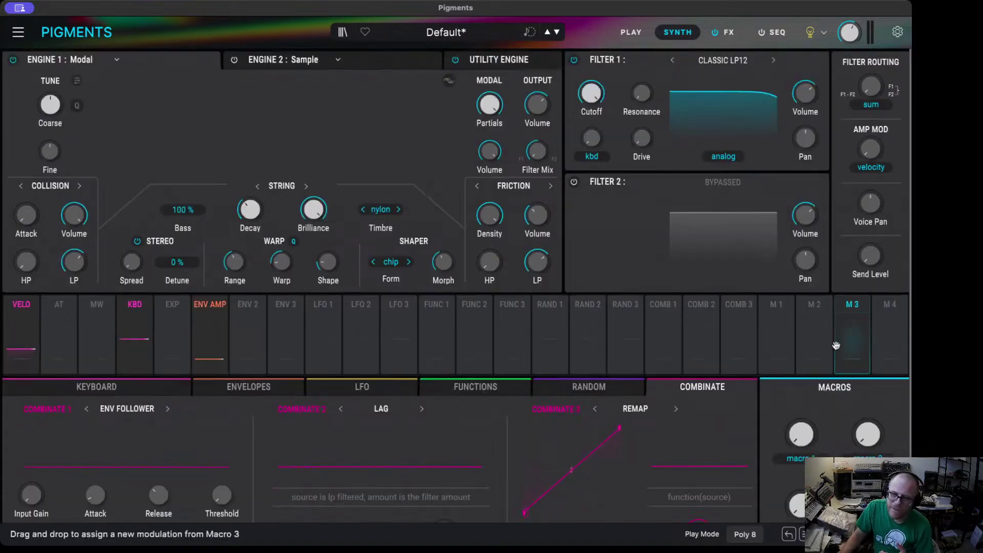
pyautogui.moveTo(835, 345); pyautogui.dragTo(689, 49)
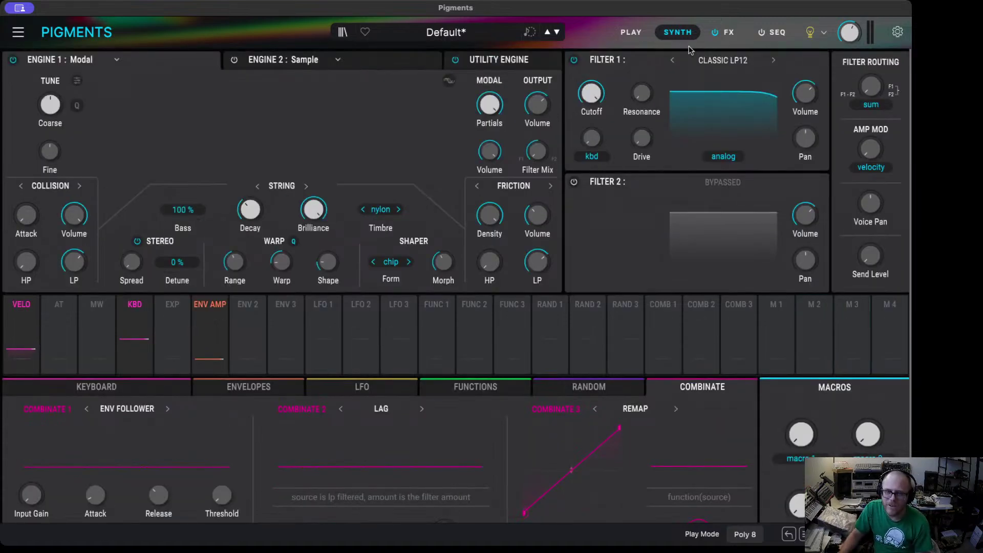
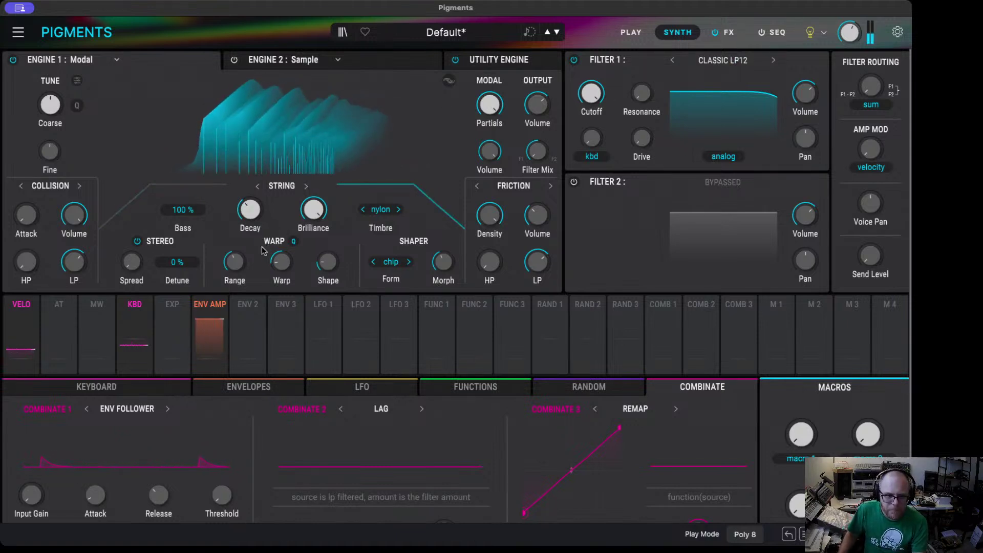
# - Lengthen the String resonator's Decay and change its tone with the glass Shaper form and full Timbre
pyautogui.moveTo(266, 200)
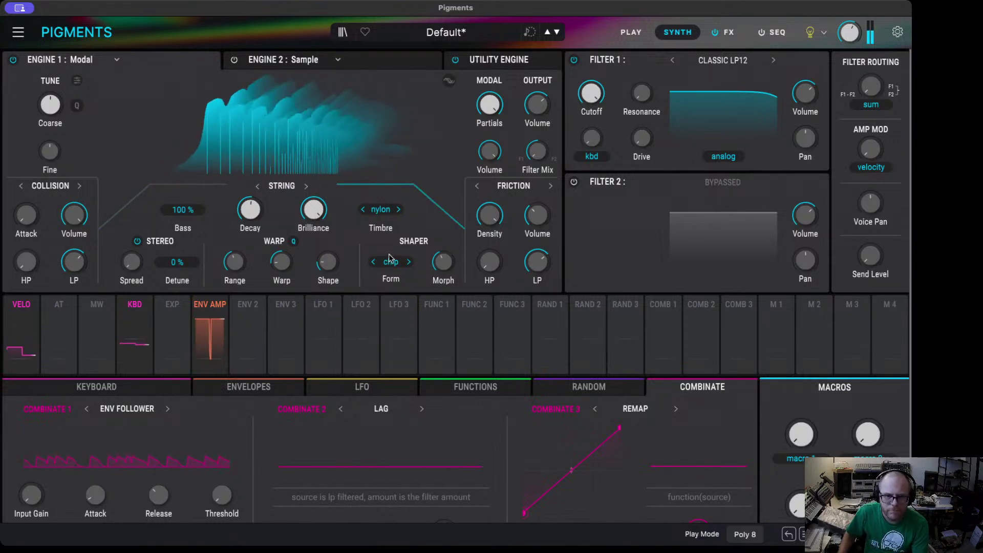
pyautogui.click(407, 262)
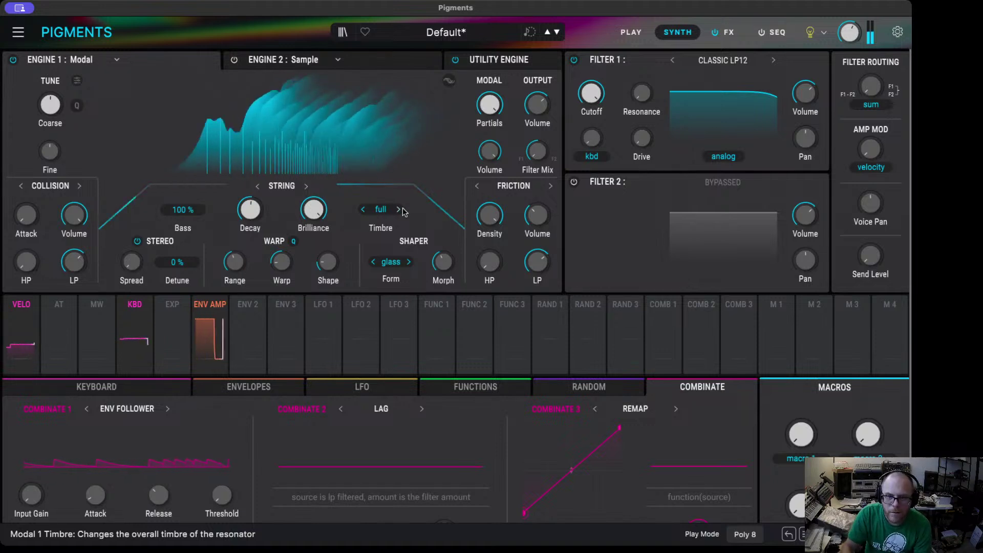
# - Sweep the Friction Density down to about 8.59 Hz and set the Friction HP to about 21 %
pyautogui.scroll(-3, 505, 205)
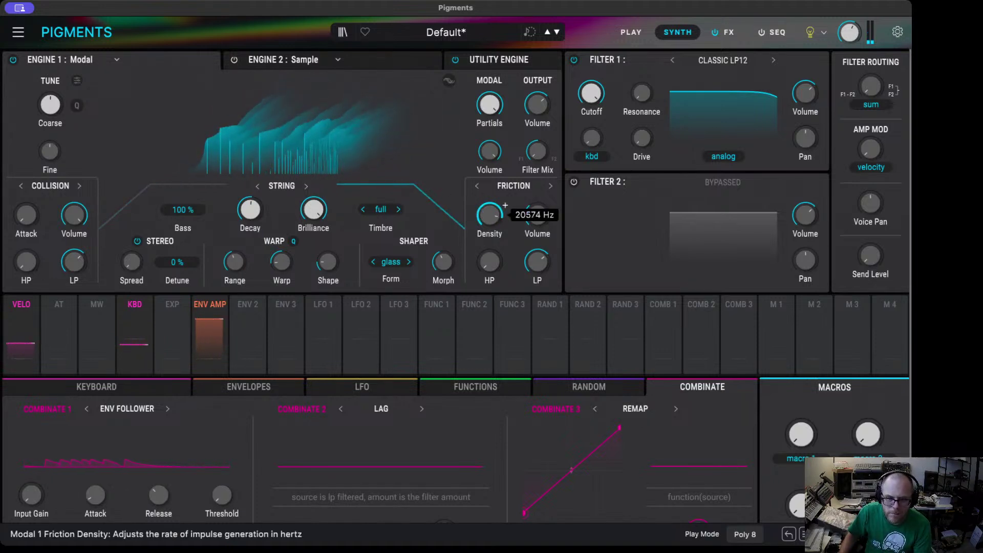
pyautogui.scroll(-5, 504, 205)
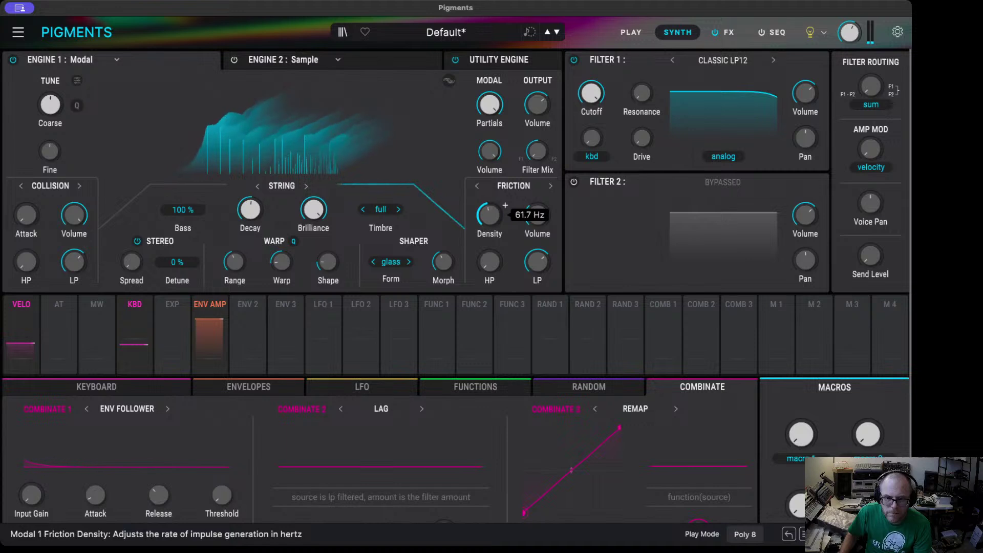
pyautogui.scroll(-4, 504, 205)
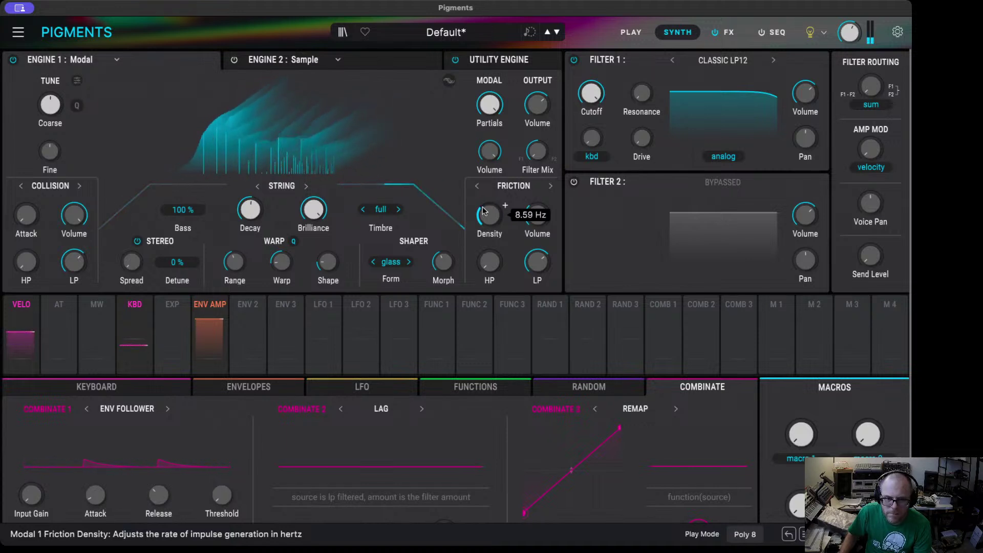
pyautogui.scroll(5, 504, 251)
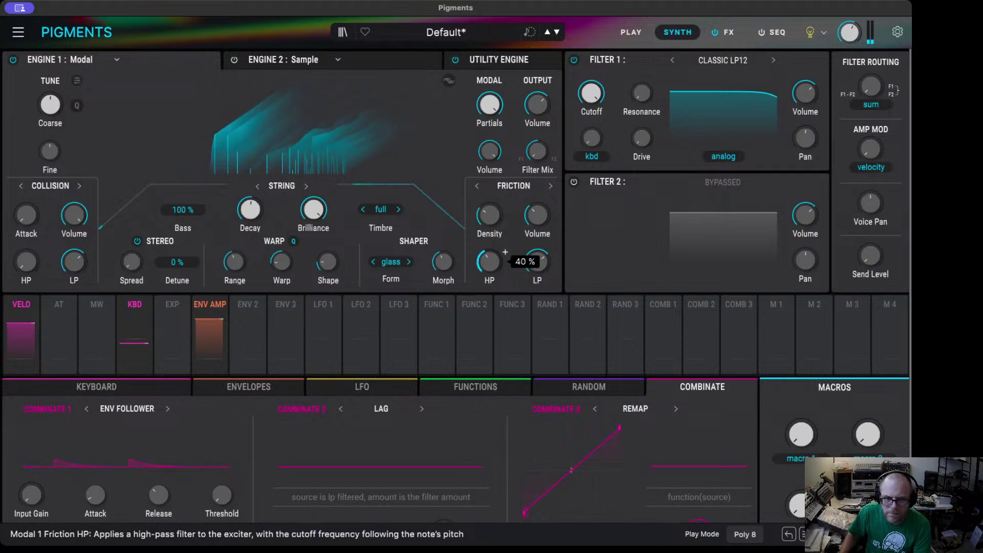
pyautogui.scroll(-2, 497, 256)
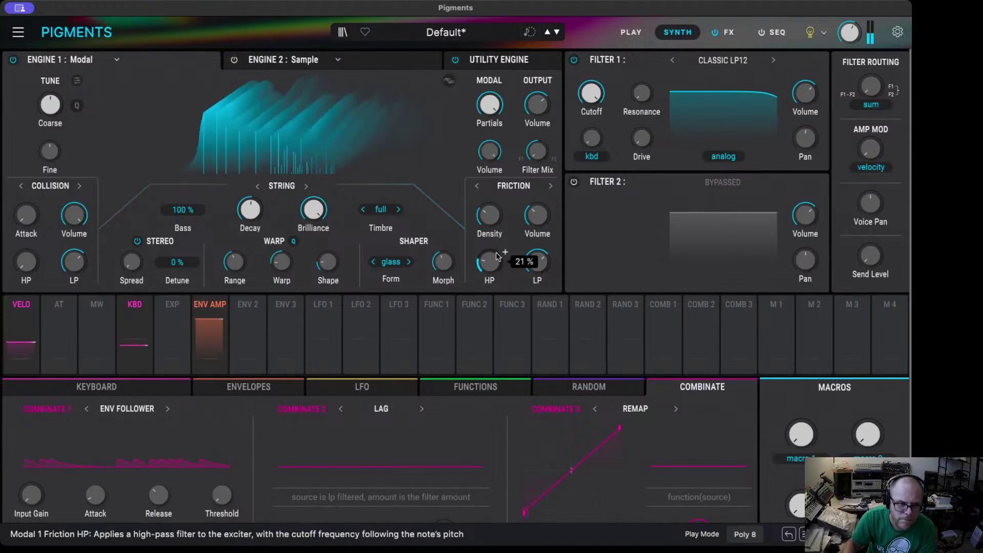
# - Raise the Friction Density to about 1958 Hz and bring it back down to about 314 Hz
pyautogui.moveTo(504, 205)
pyautogui.scroll(20, 505, 205)
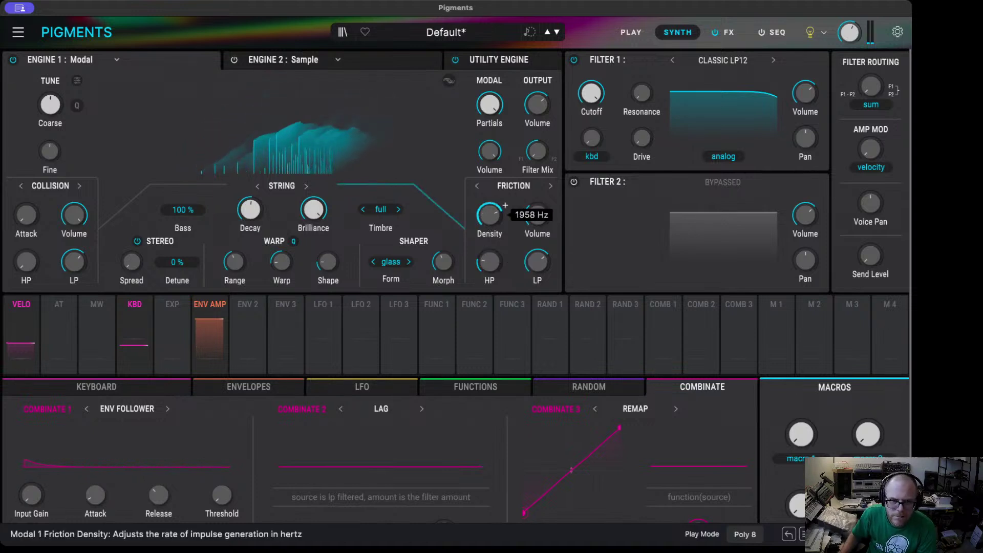
pyautogui.scroll(-10, 504, 205)
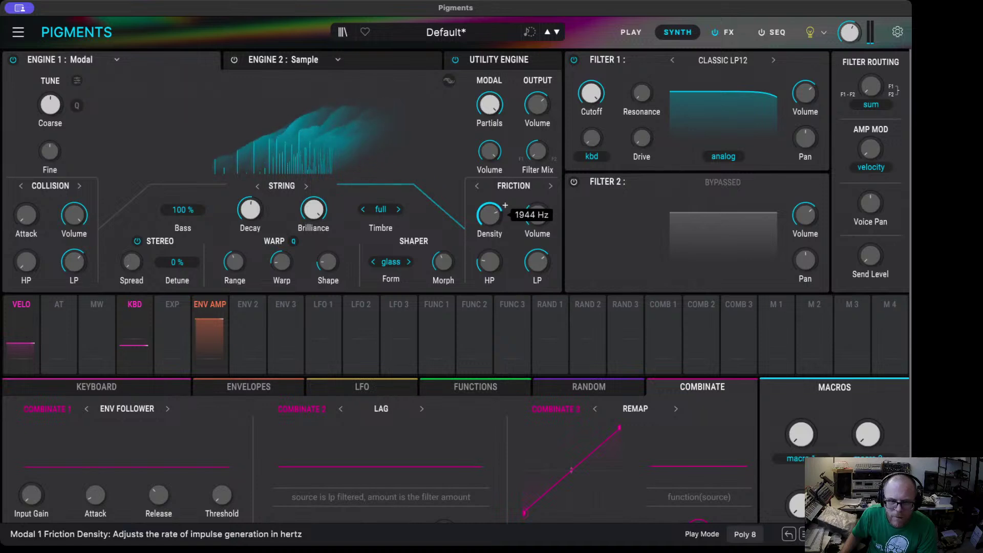
pyautogui.scroll(-3, 504, 206)
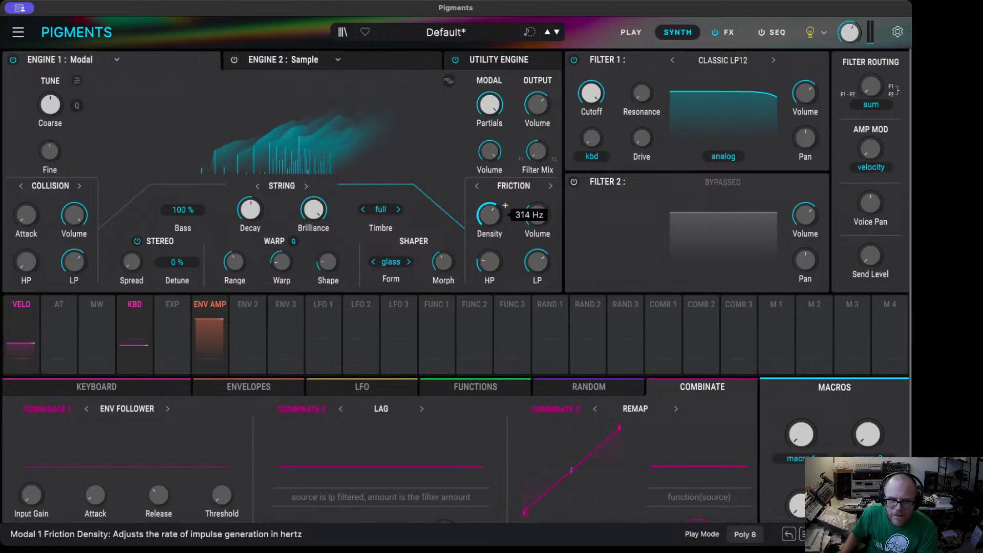
# - Lower the Friction Density to about 32.8 Hz and bring it back up
pyautogui.scroll(-3, 505, 205)
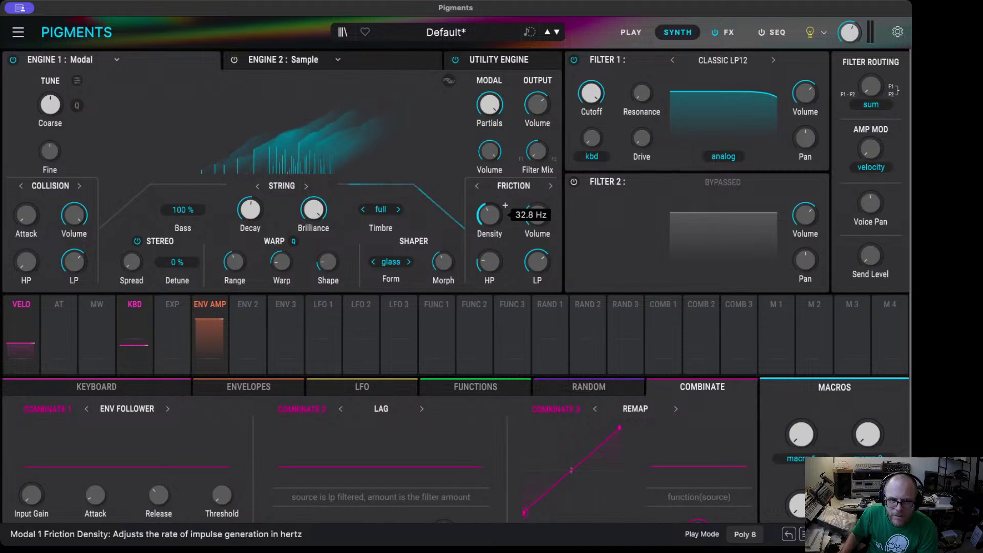
pyautogui.moveTo(490, 222); pyautogui.dragTo(491, 217)
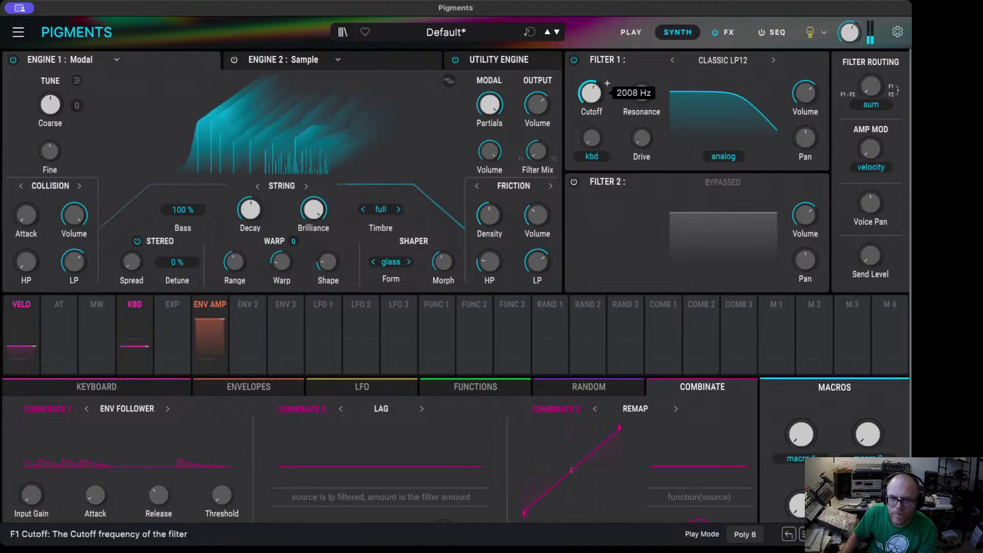
# - Raise Filter 1's Resonance and route Env 2 to its Cutoff with a modulation amount of 0.28
pyautogui.moveTo(655, 85); pyautogui.dragTo(654, 77)
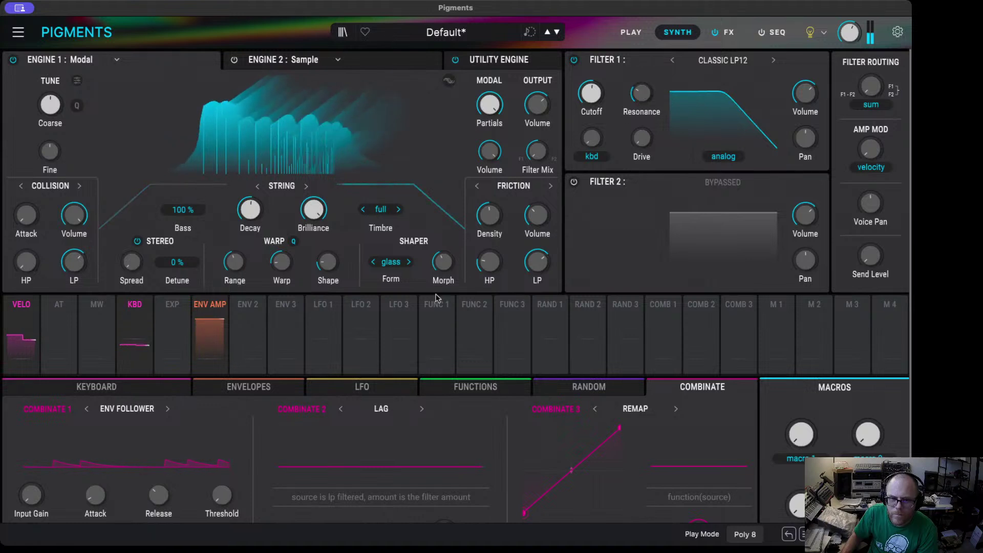
pyautogui.click(254, 342)
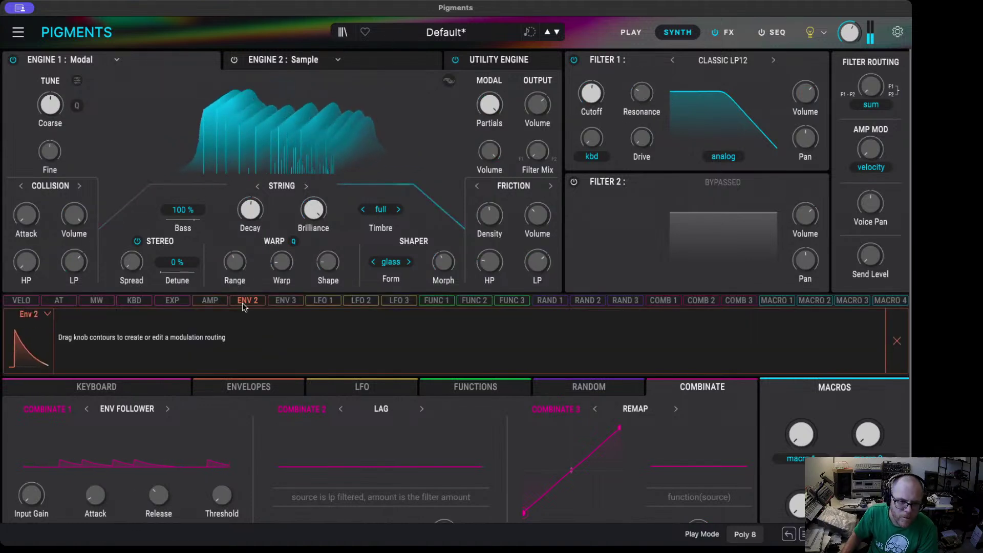
pyautogui.moveTo(595, 97); pyautogui.dragTo(594, 89)
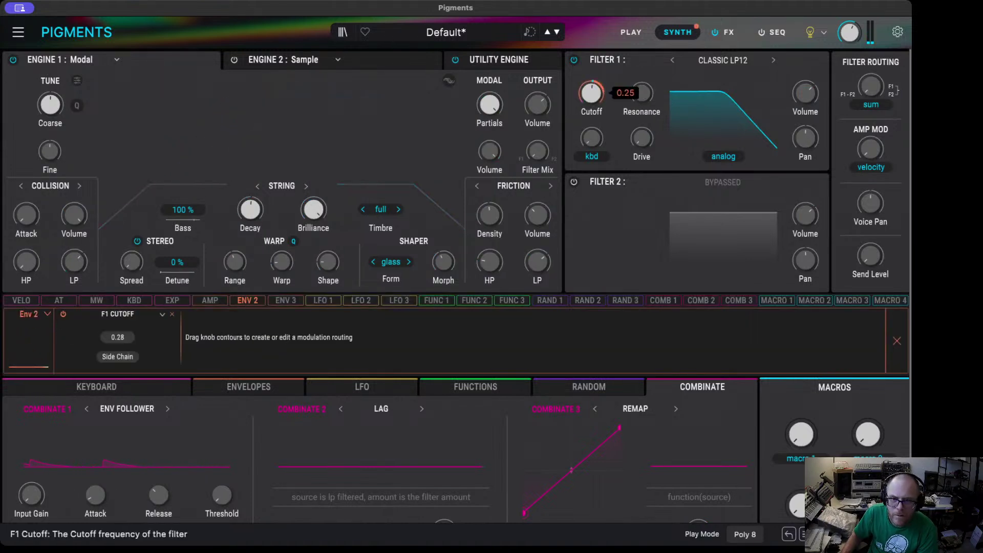
pyautogui.moveTo(643, 108); pyautogui.dragTo(645, 100)
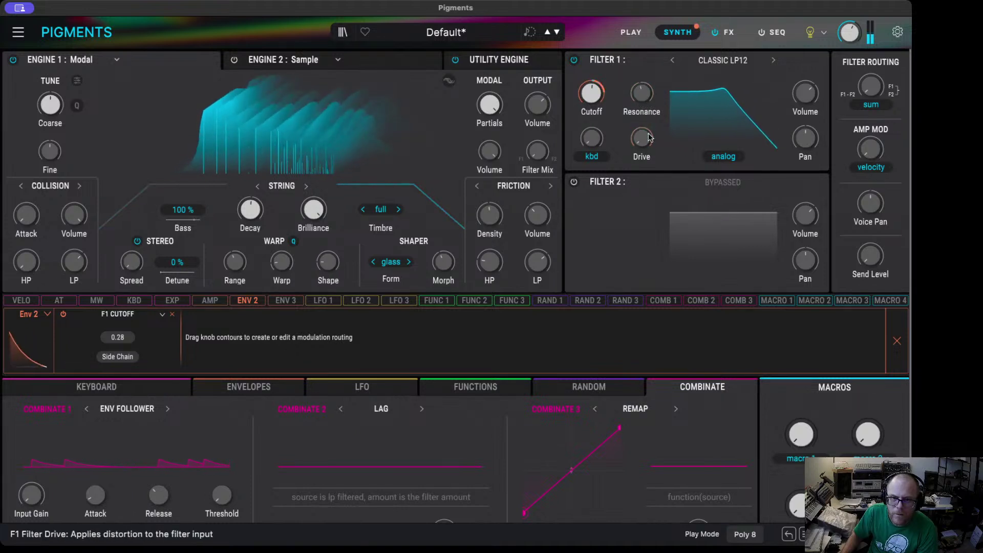
# - Push Filter 1's Drive to 100 % and bring it down to about 28 %
pyautogui.moveTo(646, 148); pyautogui.dragTo(646, 120)
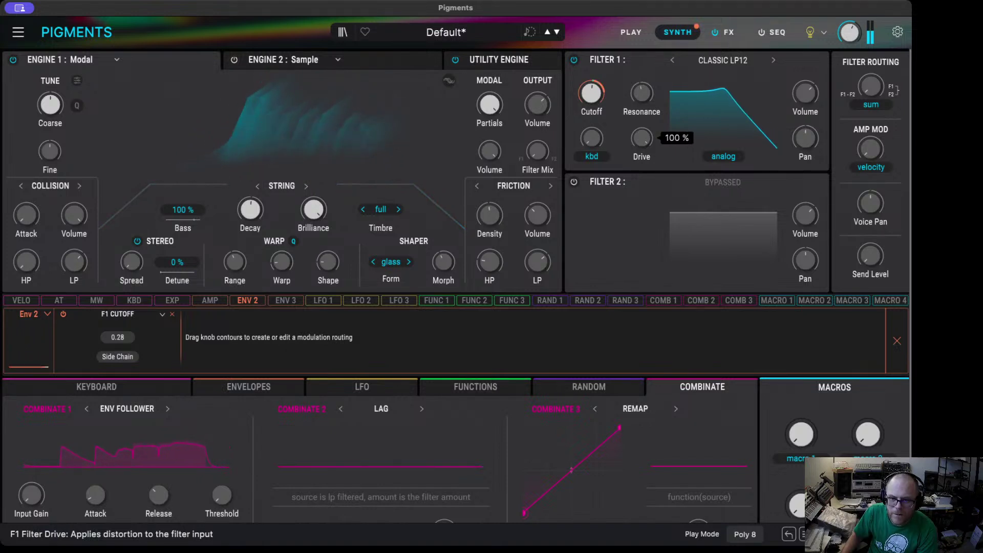
pyautogui.moveTo(646, 121); pyautogui.dragTo(645, 146)
pyautogui.doubleClick(644, 144)
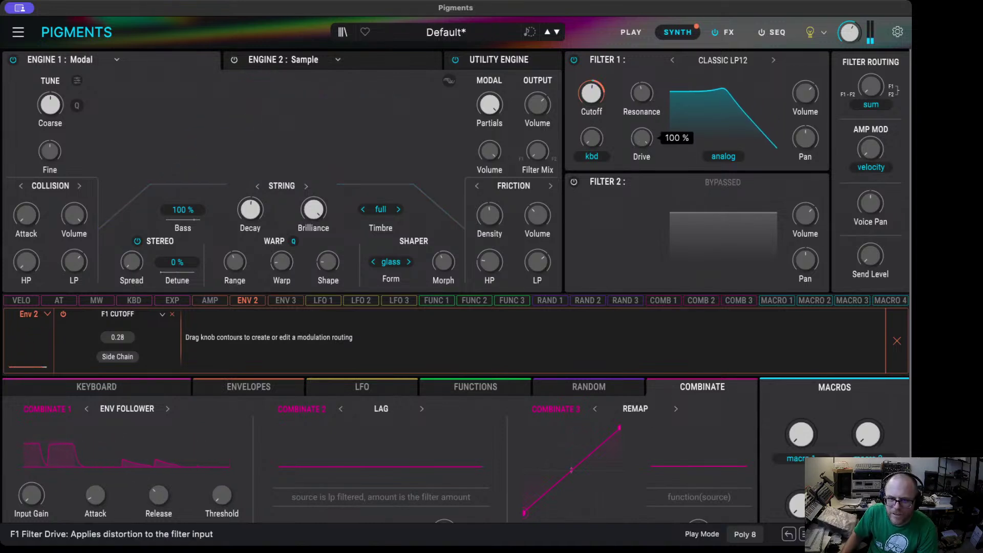
pyautogui.moveTo(644, 142); pyautogui.dragTo(639, 134)
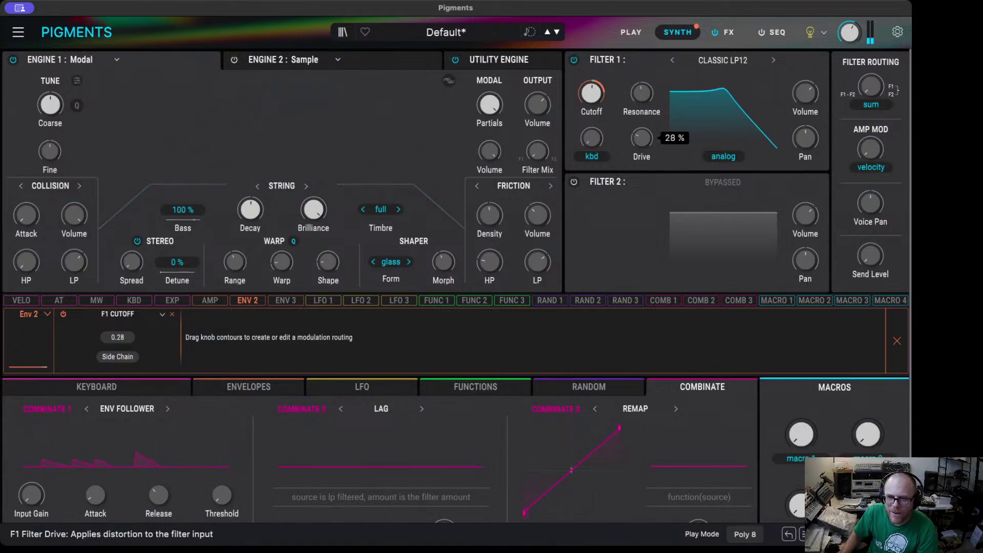
# - Switch Filter 1's resonance mode to digital and raise its Resonance to 1.00
pyautogui.click(723, 157)
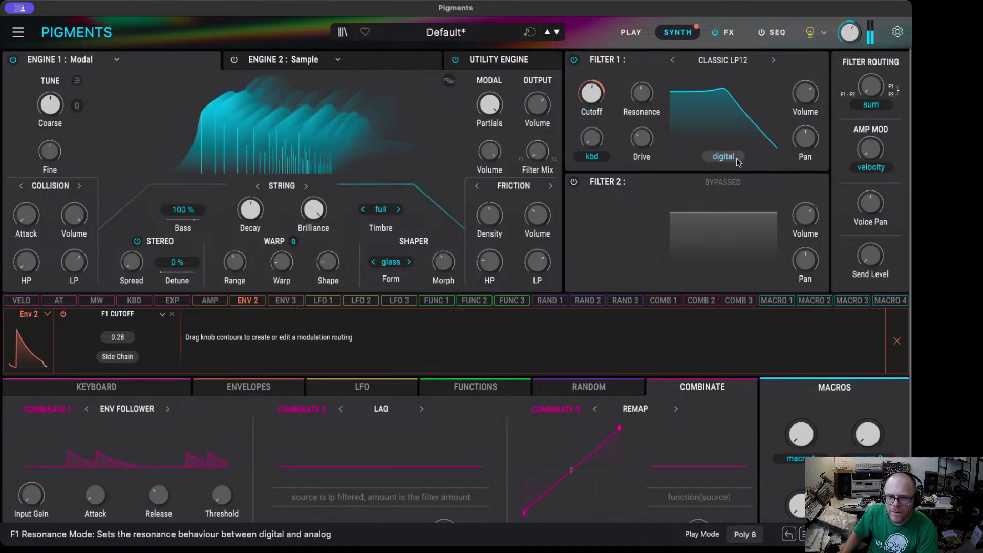
pyautogui.click(641, 93)
pyautogui.moveTo(642, 92); pyautogui.dragTo(642, 81)
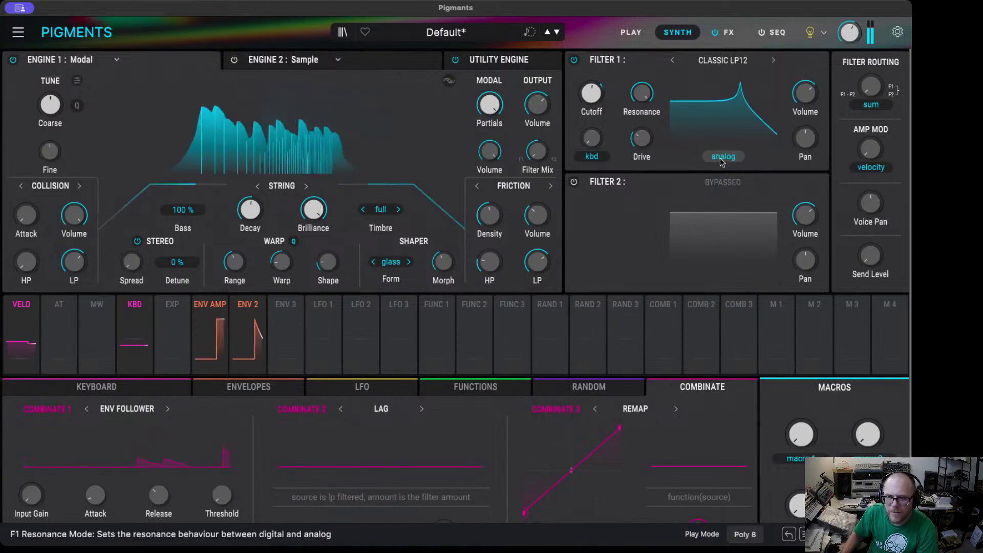
# - Alternate Filter 1 between the analog and digital resonance modes to compare them at full Resonance
pyautogui.click(723, 157)
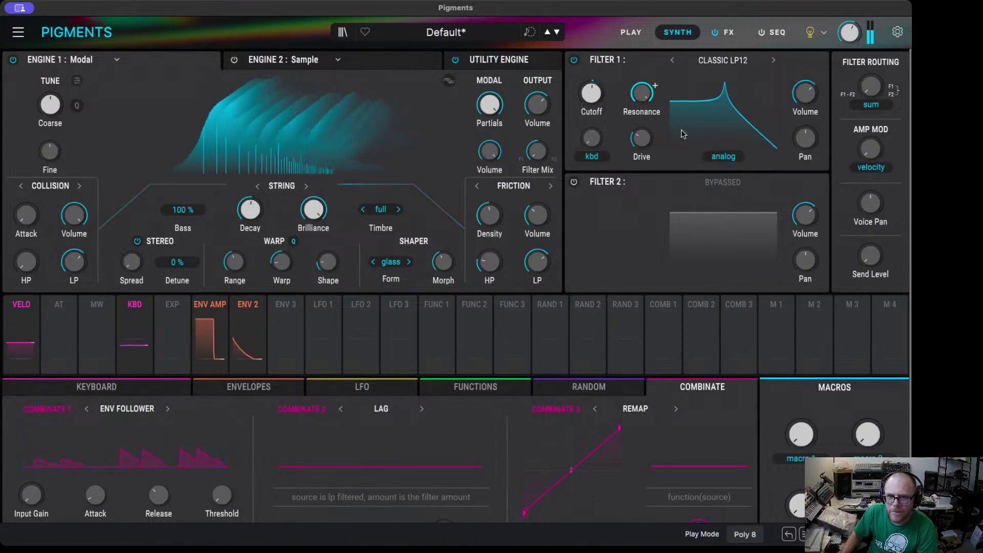
pyautogui.click(723, 156)
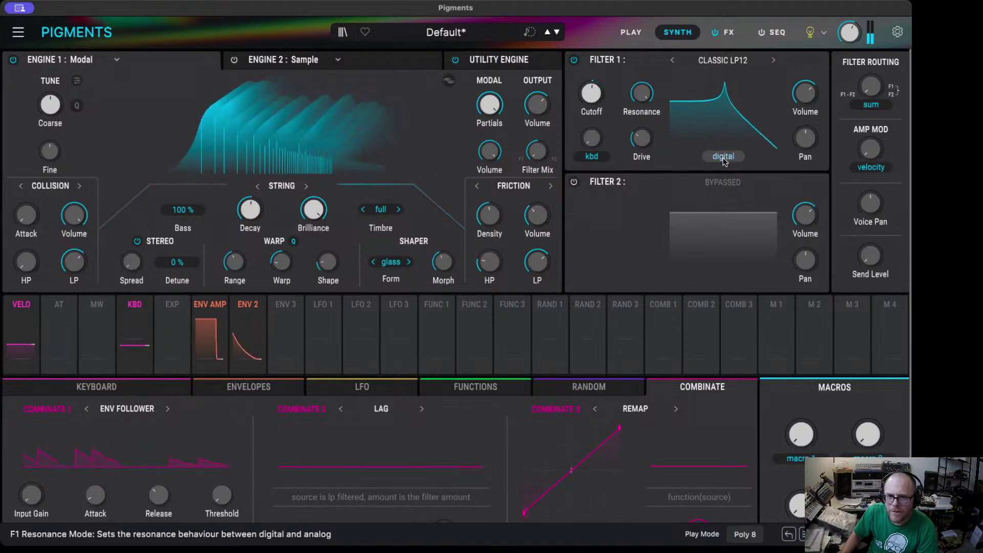
pyautogui.moveTo(644, 104)
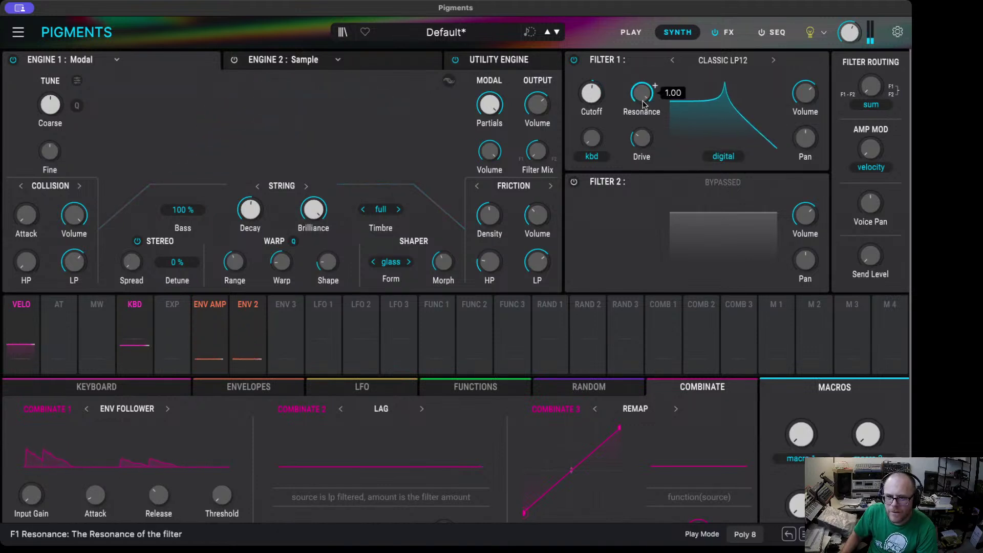
pyautogui.click(723, 158)
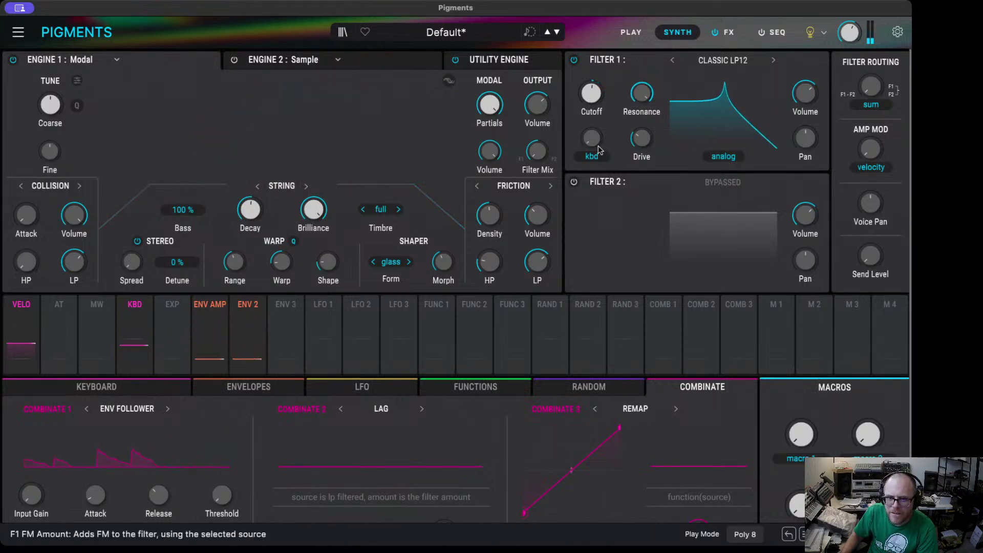
pyautogui.moveTo(643, 95)
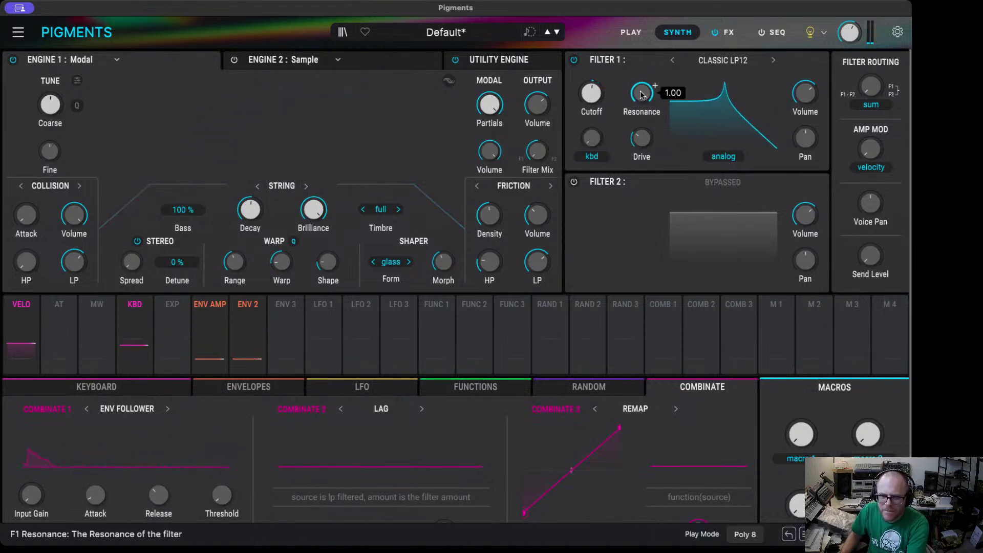
pyautogui.click(724, 157)
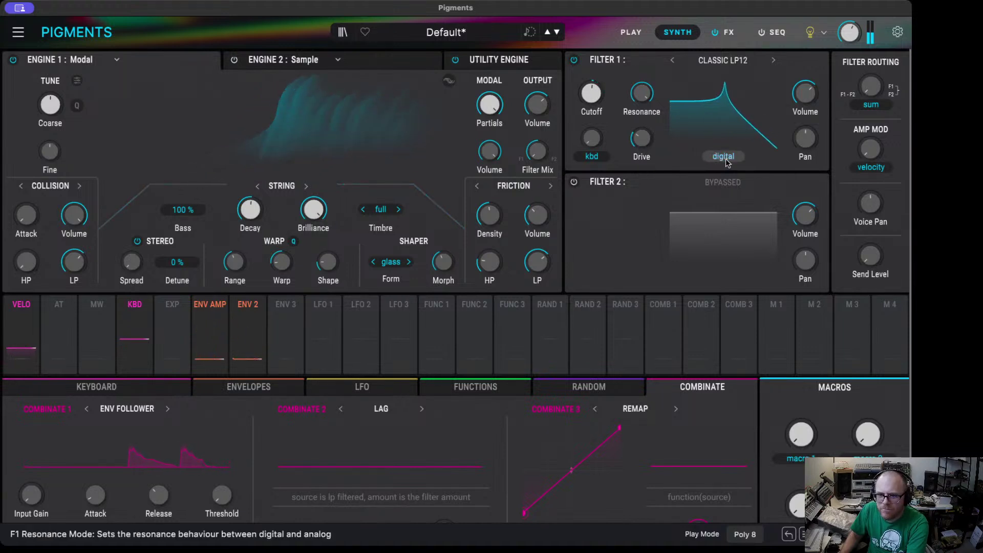
# - Return Filter 1 to the analog resonance mode, reducing its Resonance to about 0.108 and raising it slightly
pyautogui.click(725, 159)
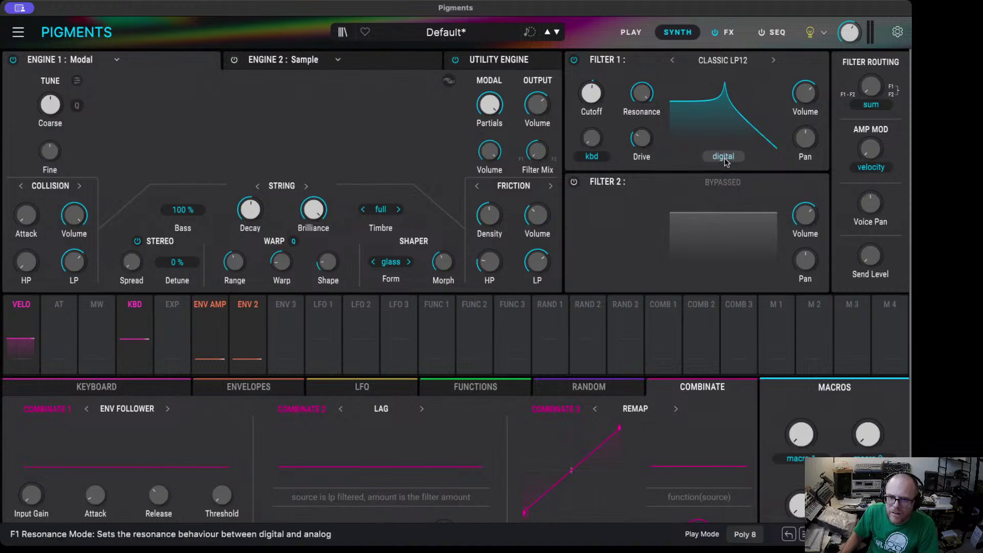
pyautogui.scroll(-5, 655, 86)
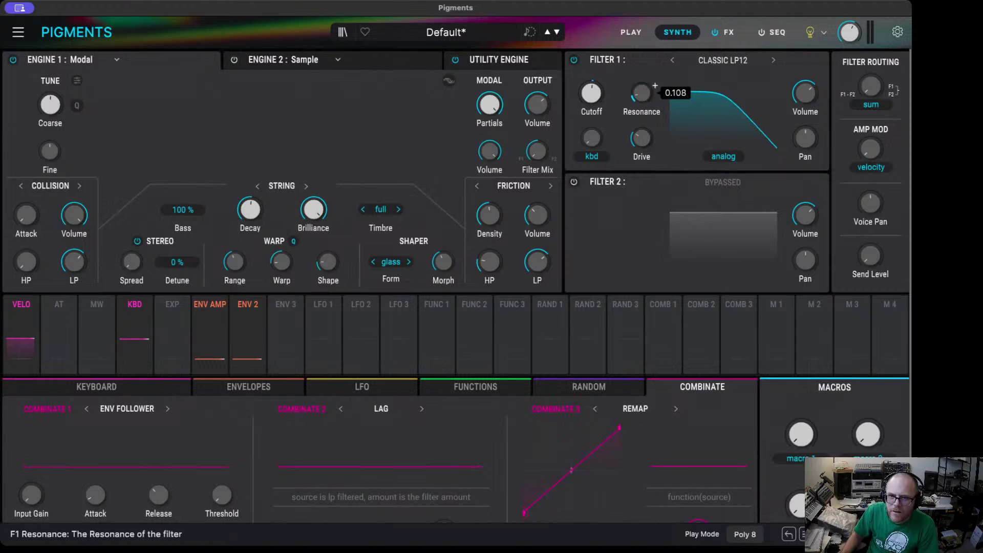
pyautogui.scroll(3, 655, 86)
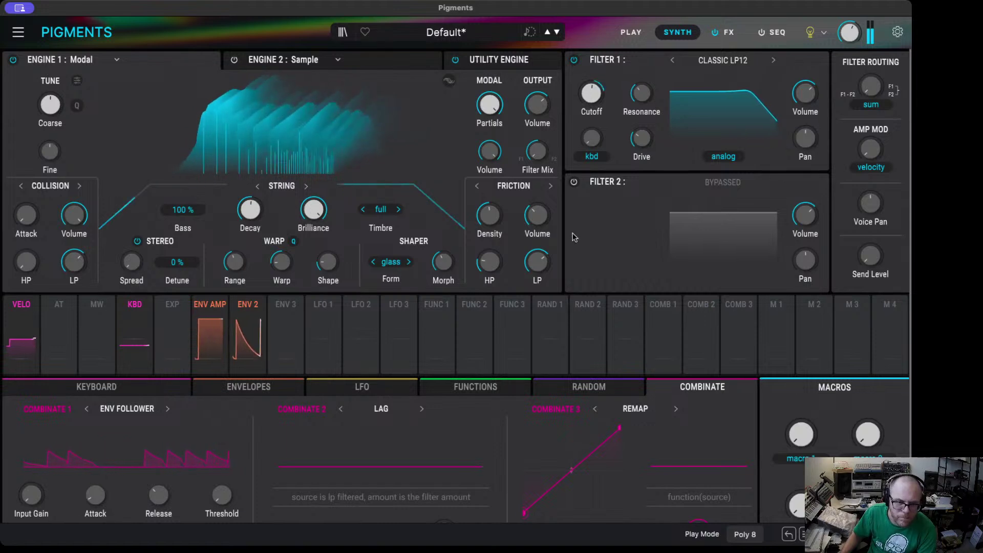
# - Display the envelopes and lower the Sustain level of Env Amp to well below its peak
pyautogui.click(214, 314)
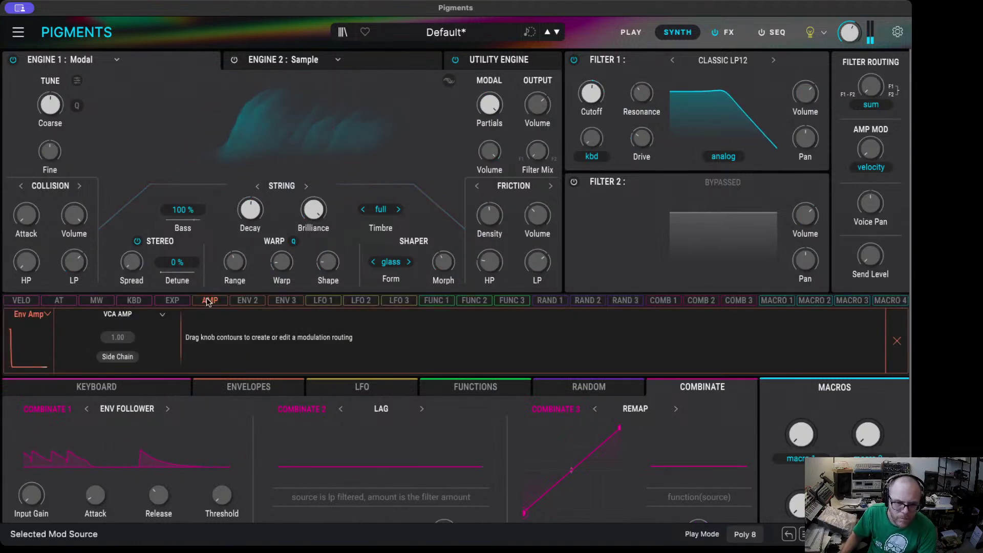
pyautogui.click(266, 388)
pyautogui.moveTo(53, 421); pyautogui.dragTo(58, 447)
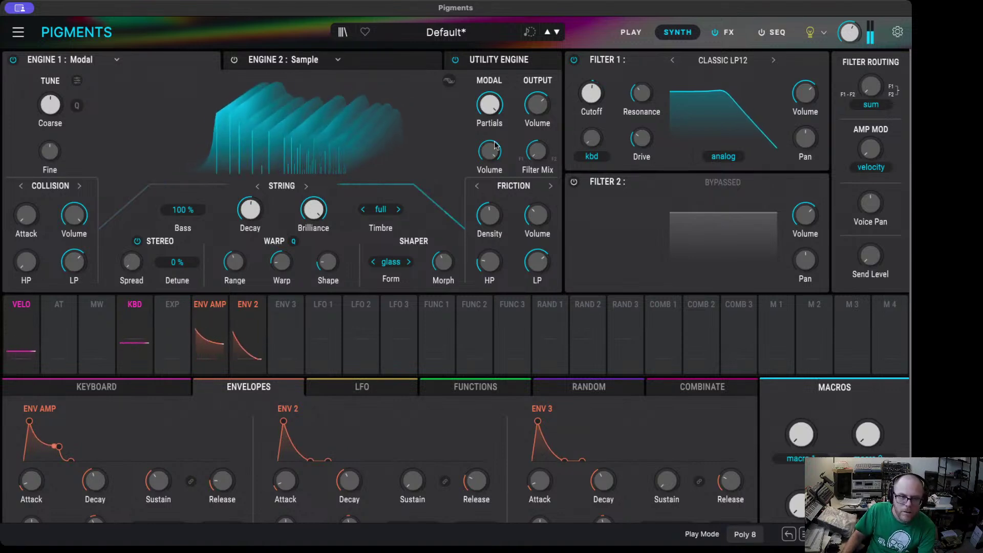
# - Audition the Beam resonator against String and reduce String's Brilliance to about 0.572
pyautogui.click(306, 187)
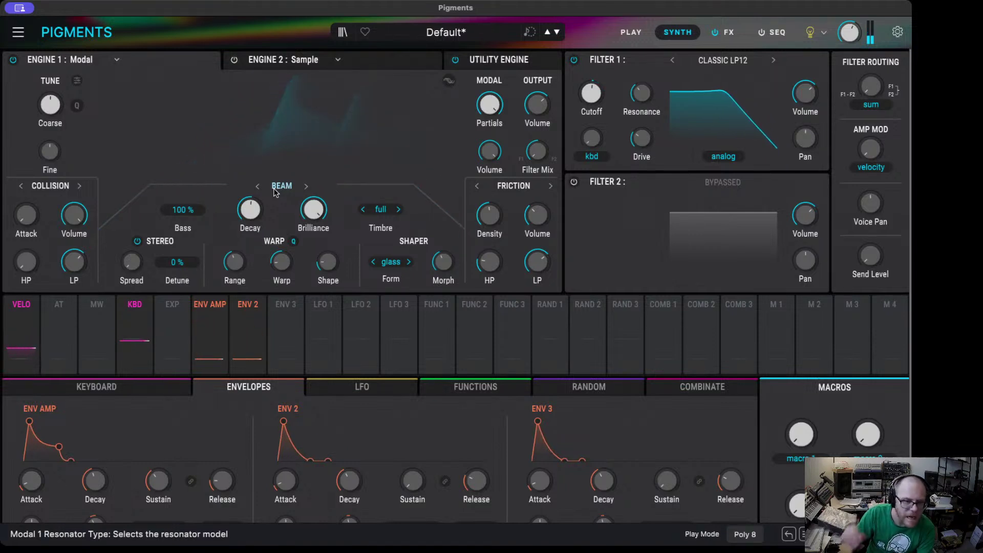
pyautogui.click(305, 185)
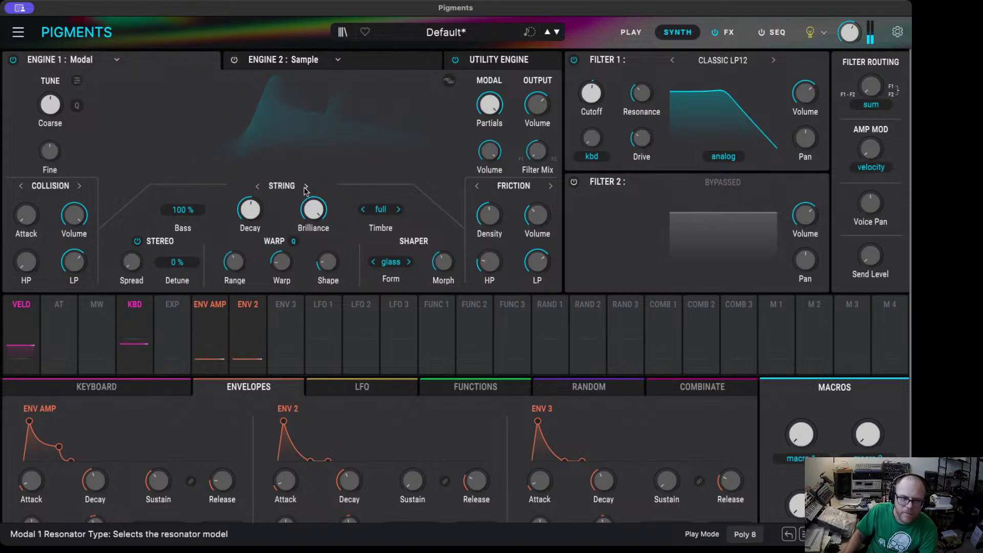
pyautogui.scroll(-5, 313, 209)
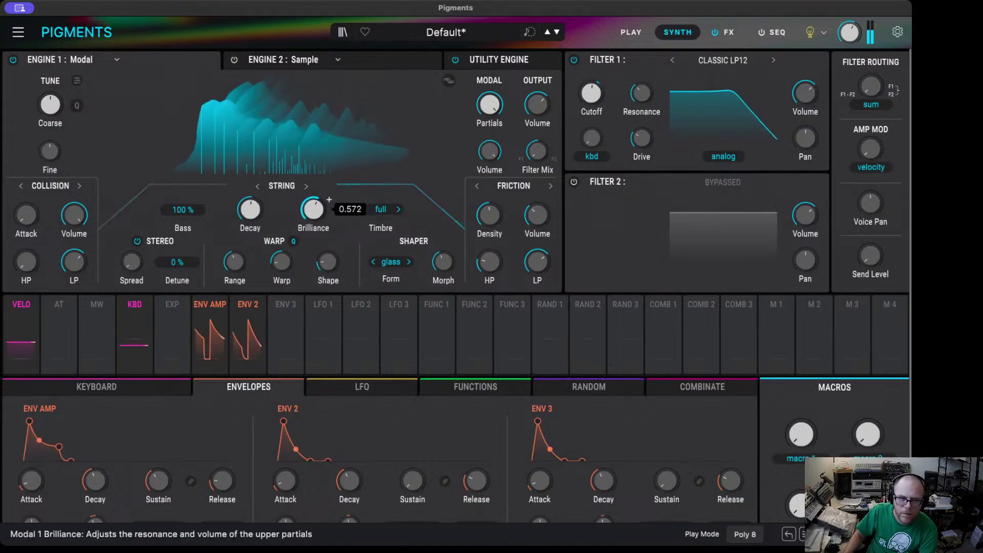
# - Change the Shaper Form to pwm and sweep its Morph up and down, ending at about 0.172
pyautogui.scroll(-5, 456, 254)
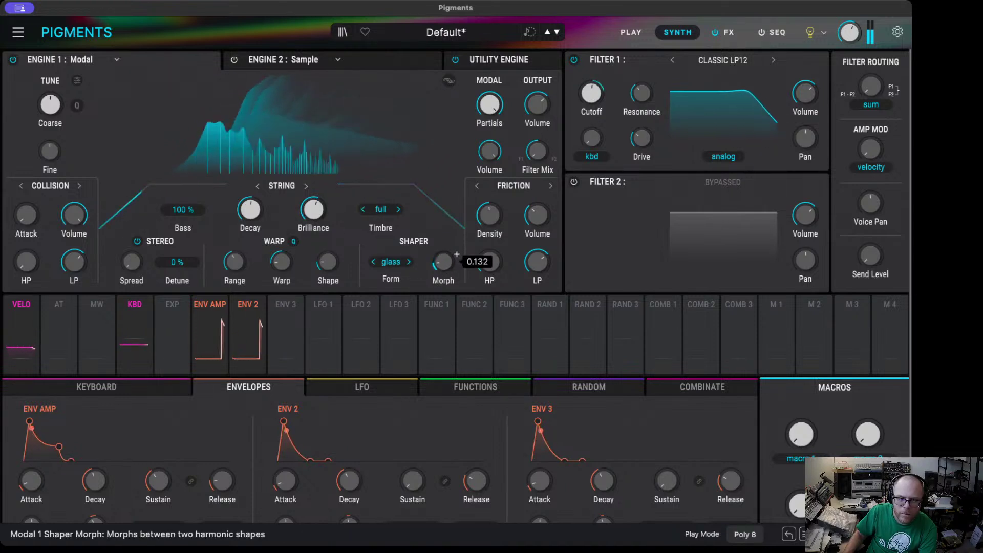
pyautogui.click(373, 262)
pyautogui.scroll(7, 457, 254)
pyautogui.scroll(-8, 457, 254)
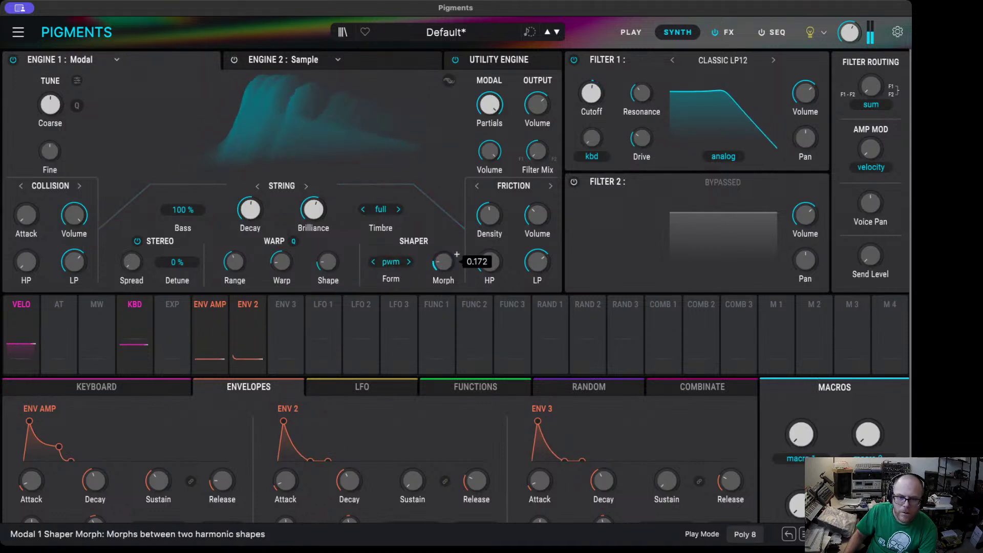
# - Route Env 2 to the Shaper Morph of the Modal engine with a modulation amount of 0.40
pyautogui.click(247, 306)
pyautogui.moveTo(436, 254); pyautogui.dragTo(435, 230)
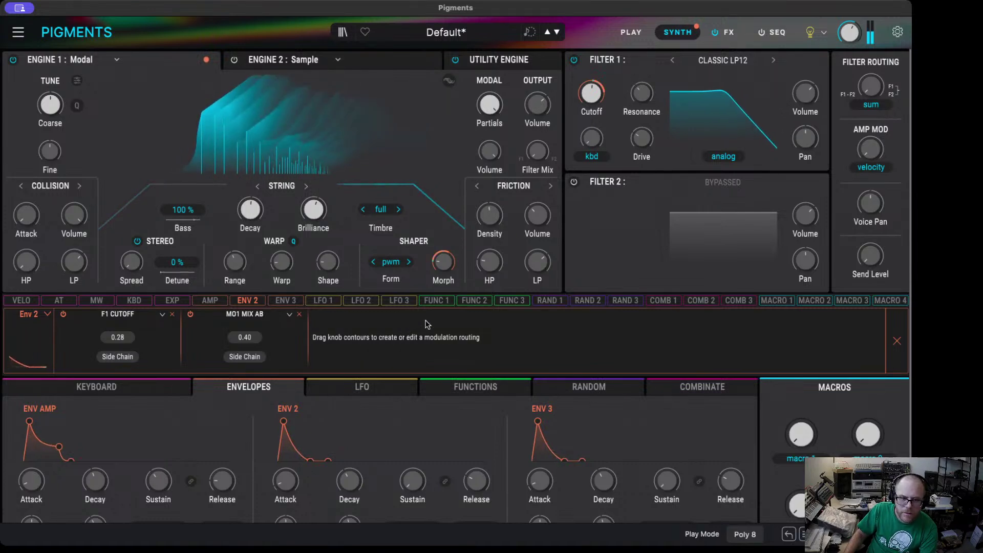
pyautogui.moveTo(247, 207)
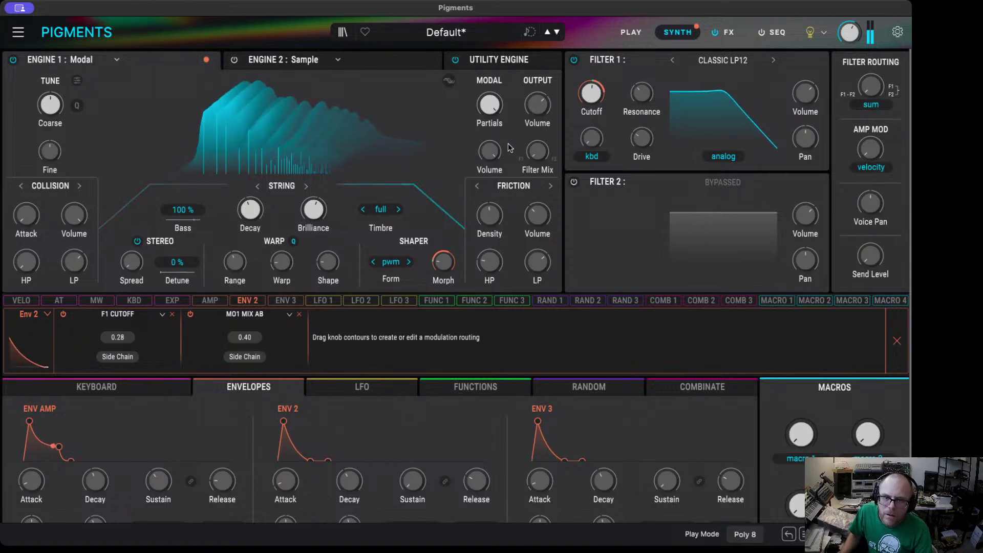
# - Sweep the Modal engine's Partials across low and high values and settle on 29.0
pyautogui.moveTo(501, 105)
pyautogui.scroll(-5, 490, 104)
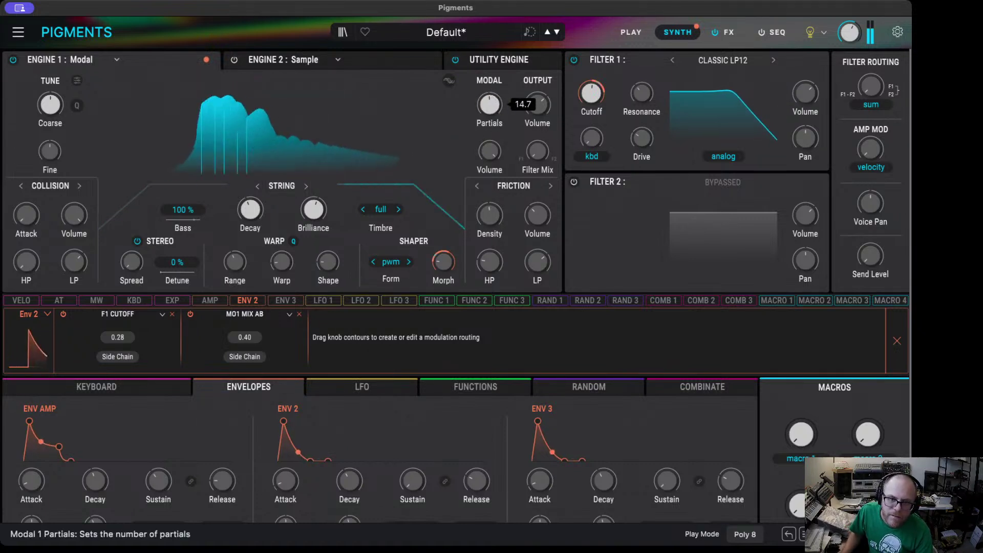
pyautogui.scroll(-5, 490, 104)
pyautogui.scroll(-2, 489, 104)
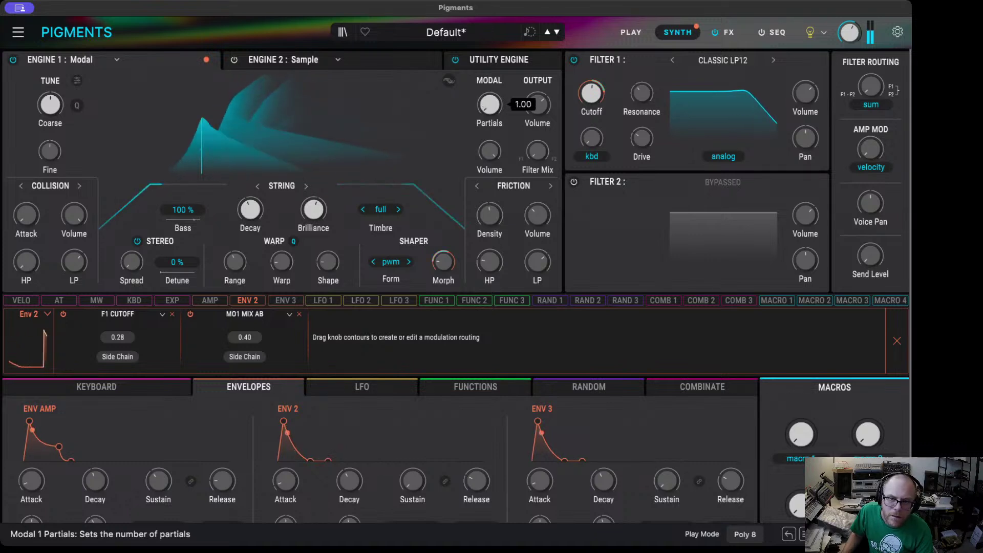
pyautogui.scroll(10, 489, 105)
pyautogui.scroll(-1, 489, 104)
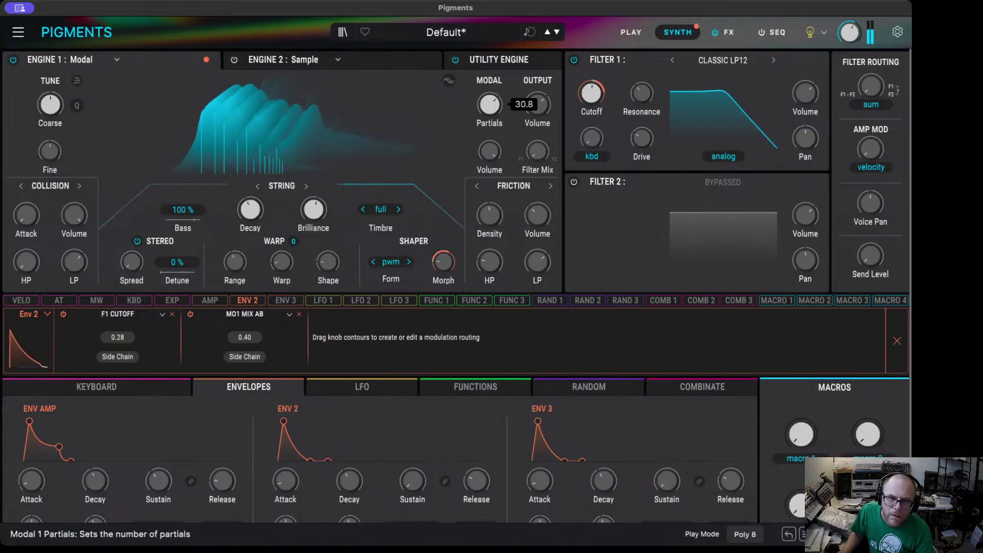
pyautogui.scroll(-1, 489, 105)
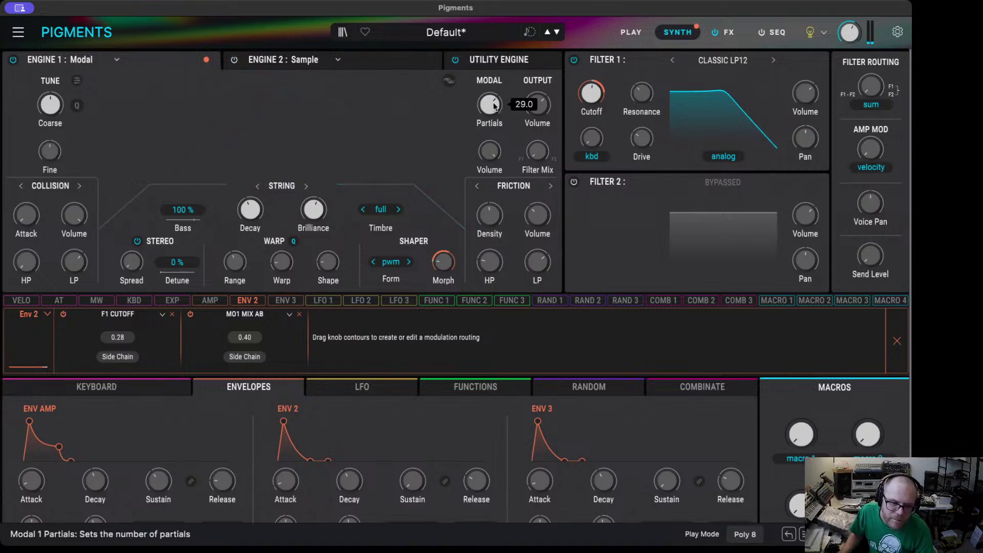
# - Add Env 2 modulation to the Modal Partials, trying positive and negative amounts and ending at 0.11
pyautogui.moveTo(494, 106); pyautogui.dragTo(494, 99)
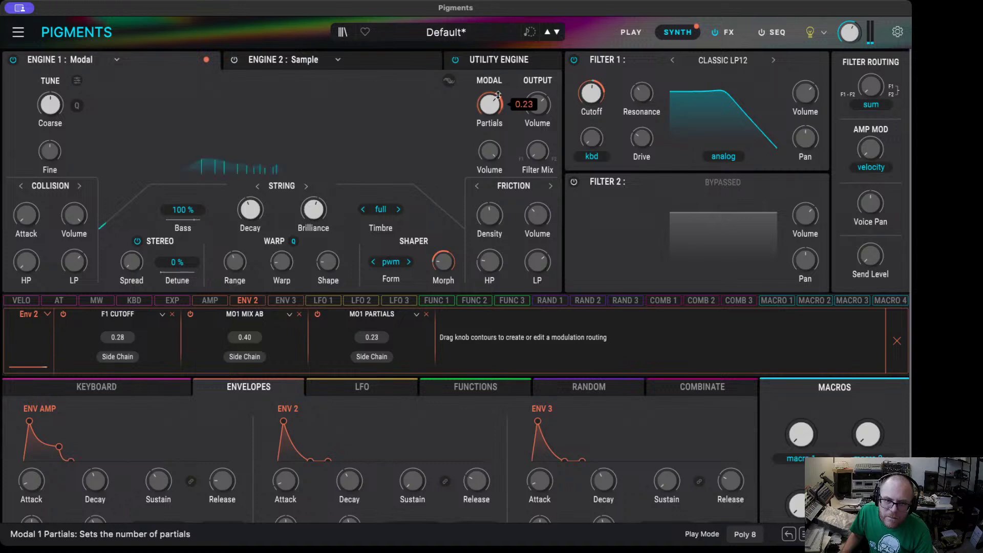
pyautogui.moveTo(498, 95); pyautogui.dragTo(498, 115)
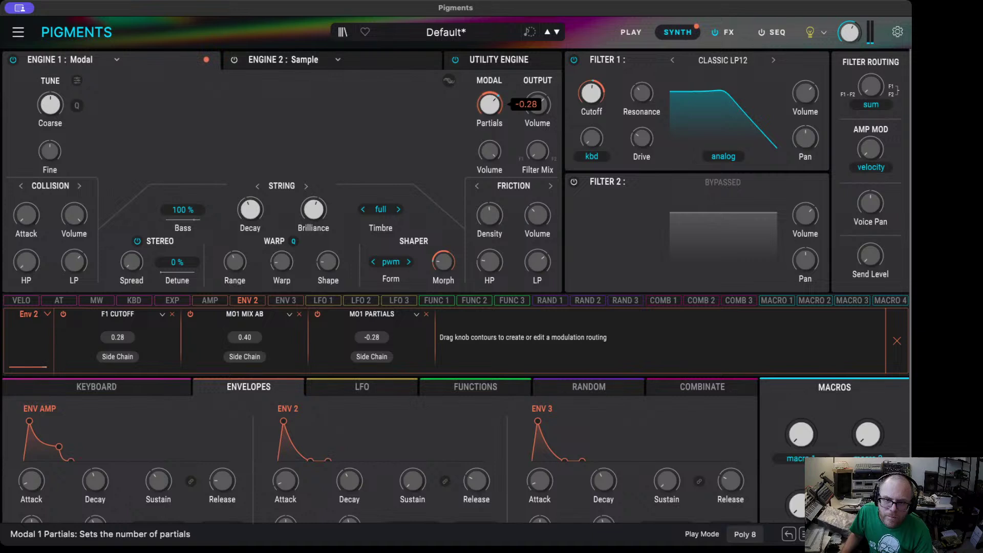
pyautogui.doubleClick(498, 94)
pyautogui.moveTo(498, 94); pyautogui.dragTo(498, 93)
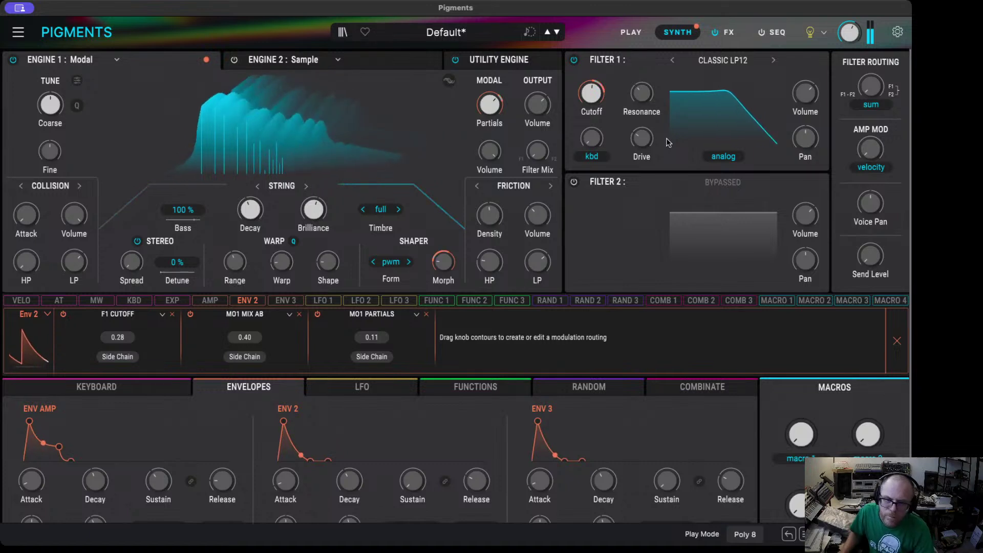
# - Try Env 2 modulation of -0.21 on the Friction Density and return the amount to 0.00
pyautogui.moveTo(490, 211); pyautogui.dragTo(489, 200)
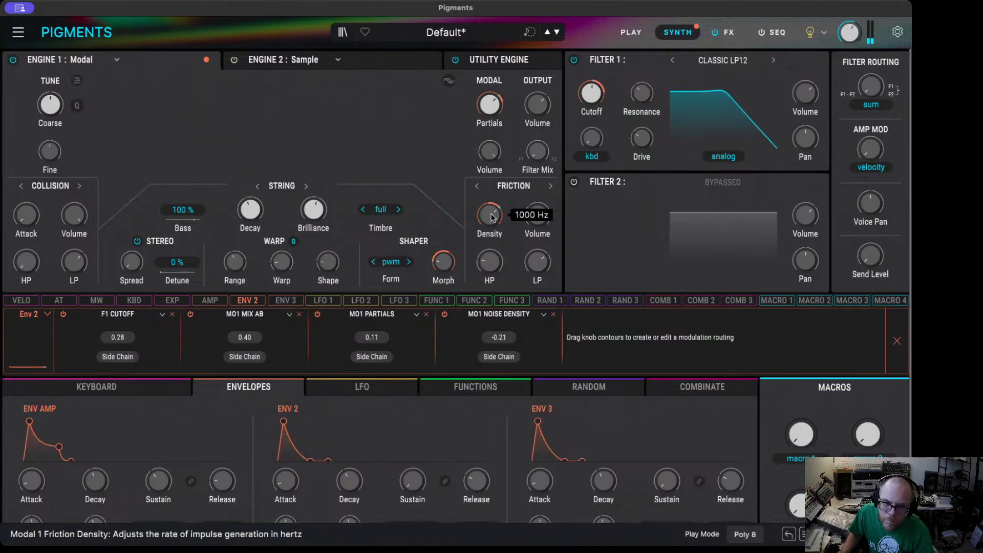
pyautogui.moveTo(489, 199); pyautogui.dragTo(489, 207)
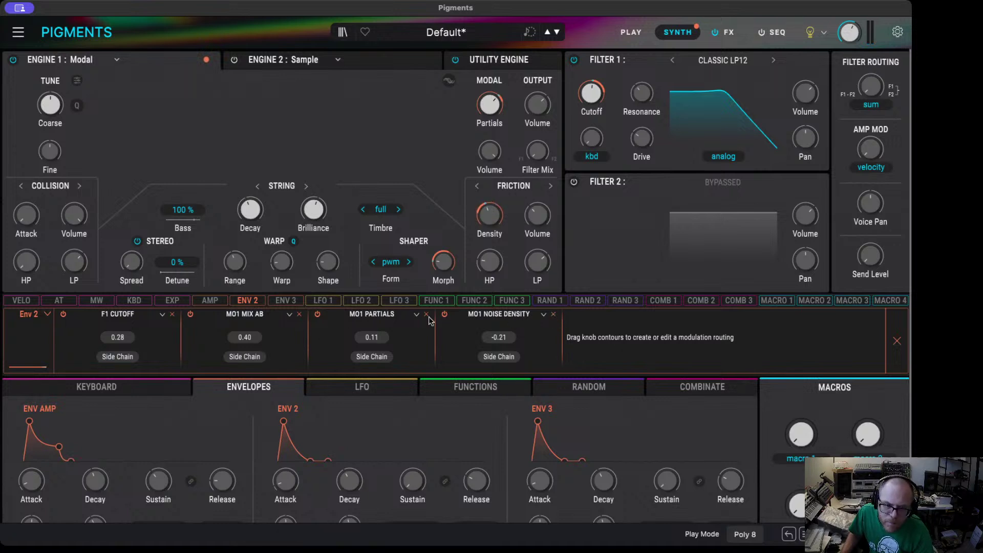
pyautogui.moveTo(489, 211); pyautogui.dragTo(489, 202)
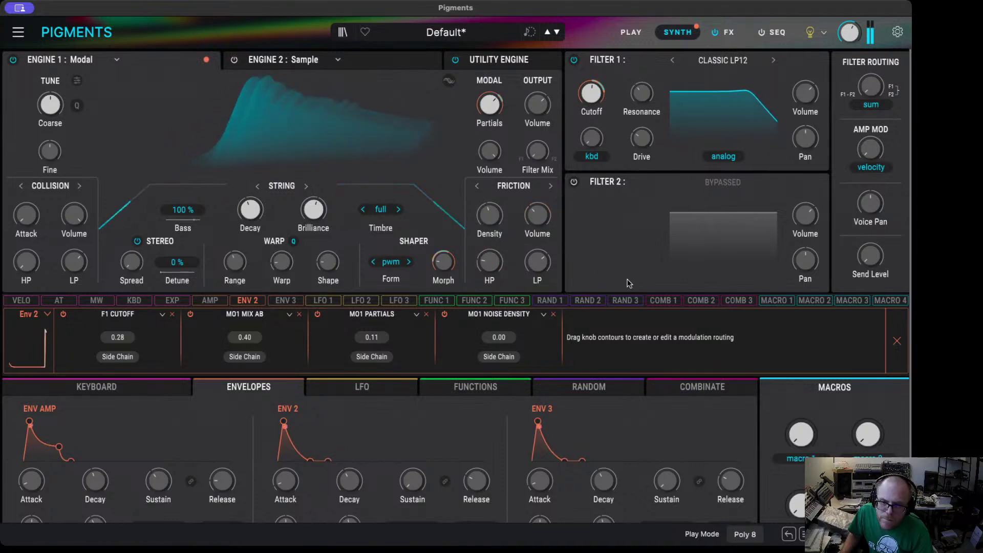
# - Try to modulate the Modal Warp amount from Env 2 and undo the attempt
pyautogui.moveTo(642, 148)
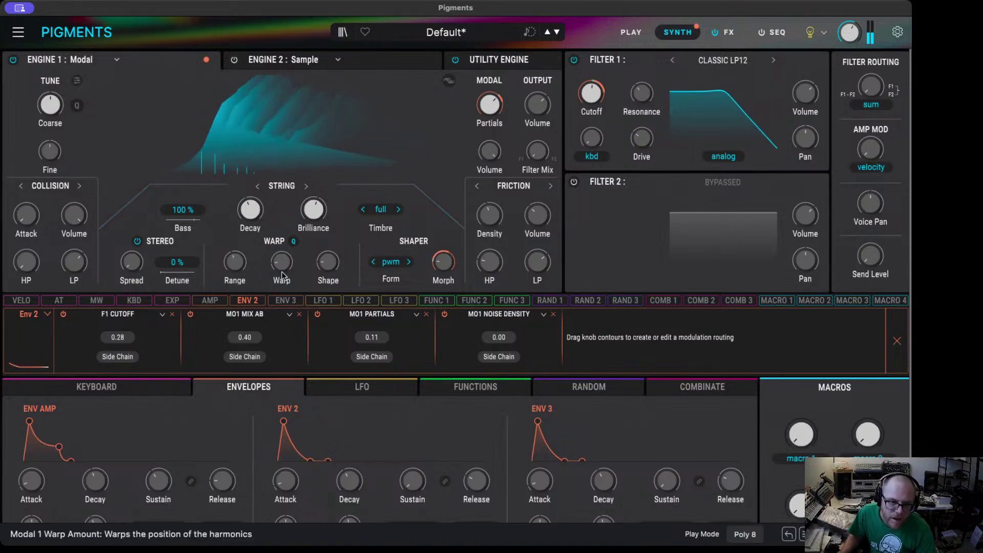
pyautogui.moveTo(281, 268)
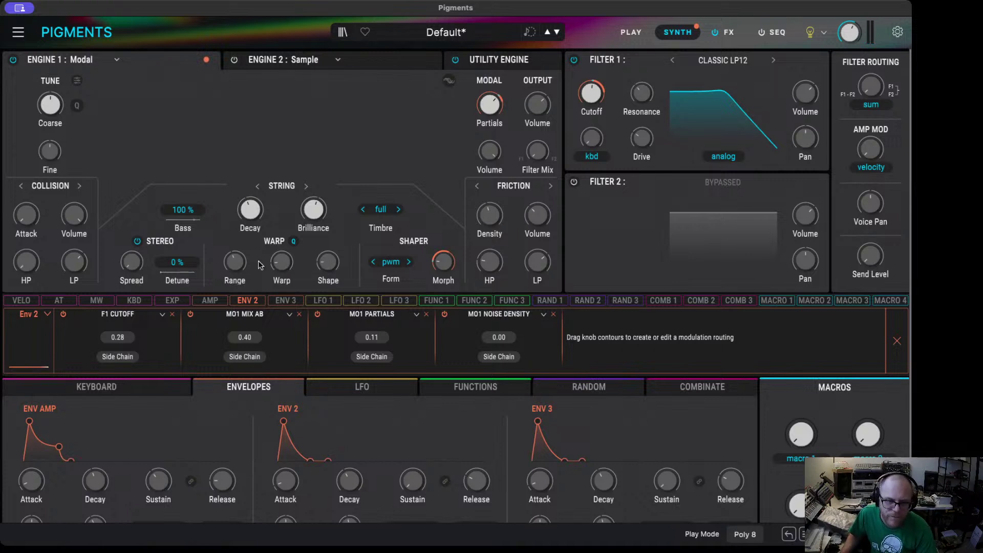
pyautogui.doubleClick(290, 259)
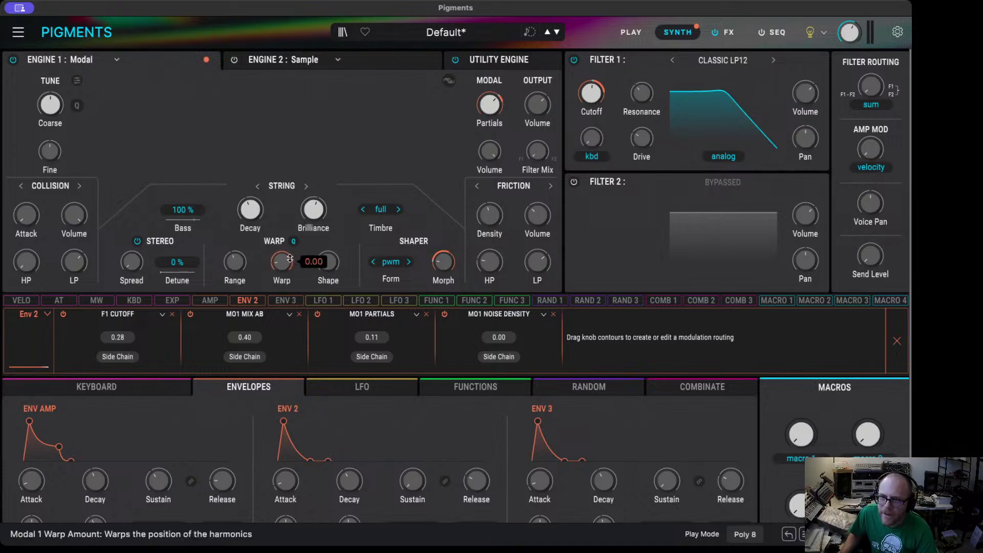
pyautogui.press('super+z')
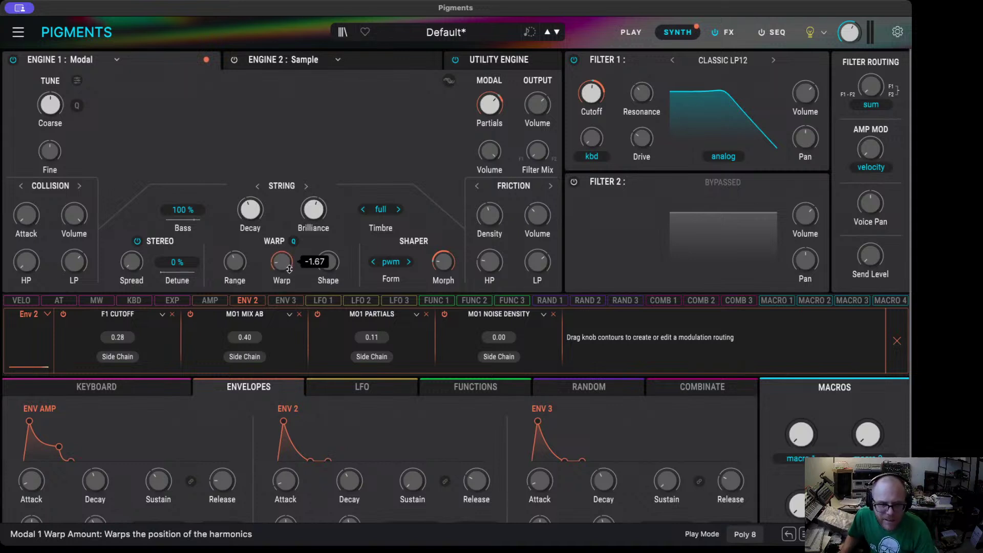
pyautogui.moveTo(282, 264)
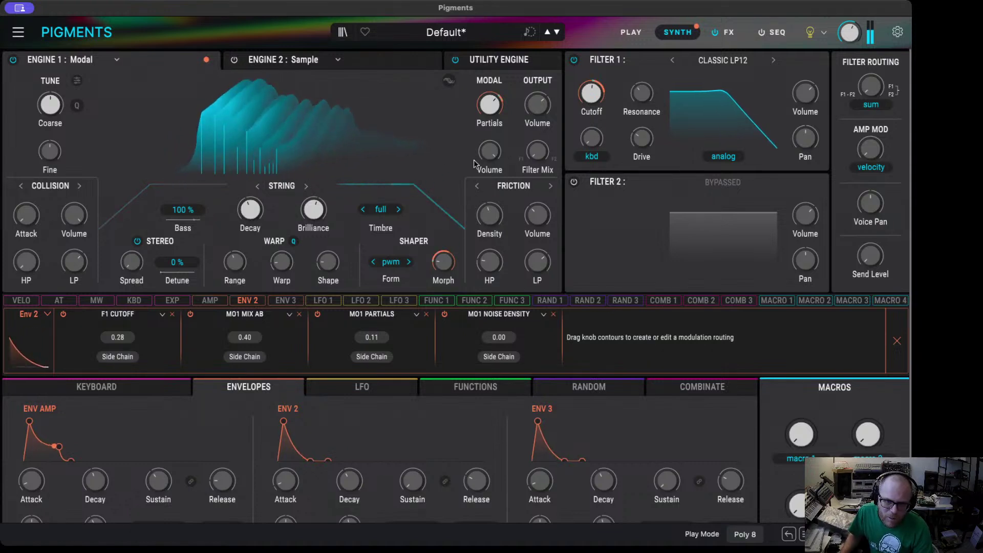
# - Open the Filter 1 Cutoff fully and raise the Modal Partials to 100
pyautogui.moveTo(491, 109)
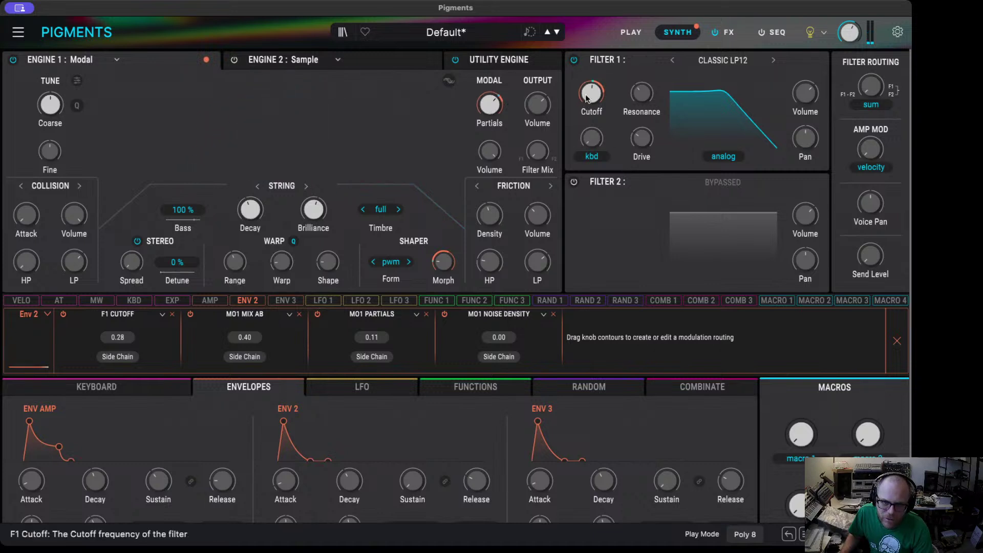
pyautogui.moveTo(588, 98)
pyautogui.scroll(10, 587, 98)
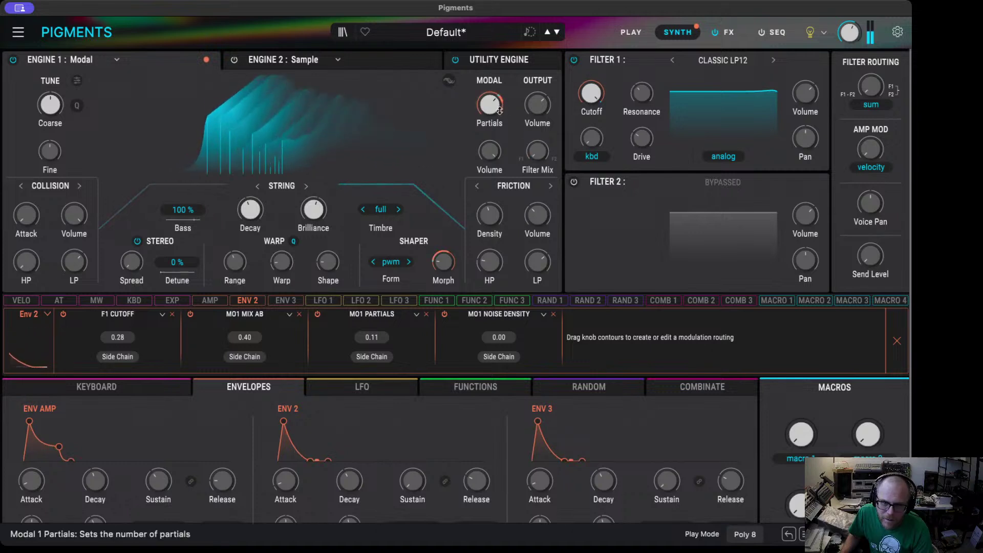
pyautogui.scroll(10, 490, 104)
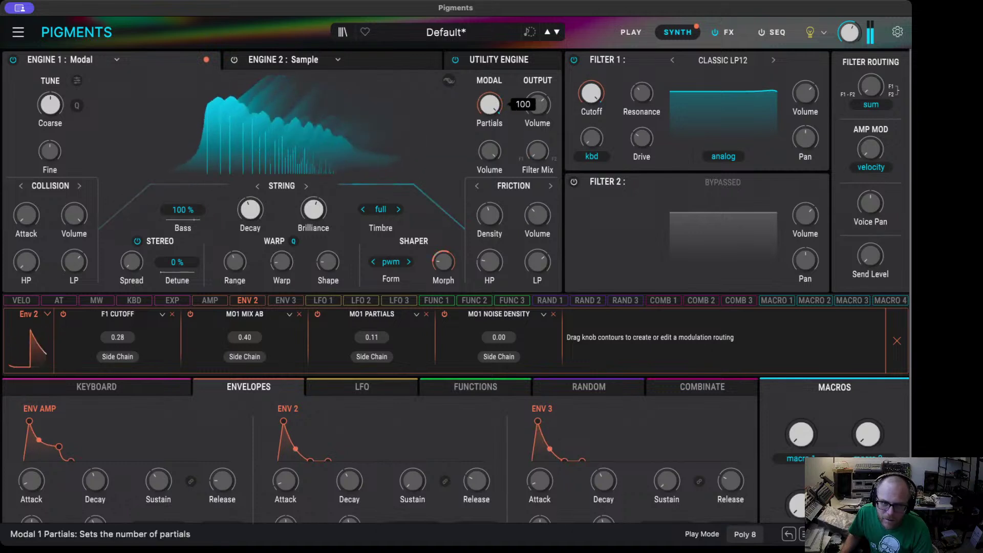
# - Lower the Modal Partials and the Filter 1 Cutoff again and set the Env 2 modulation of Partials to 0.28
pyautogui.scroll(-8, 489, 105)
pyautogui.scroll(2, 489, 104)
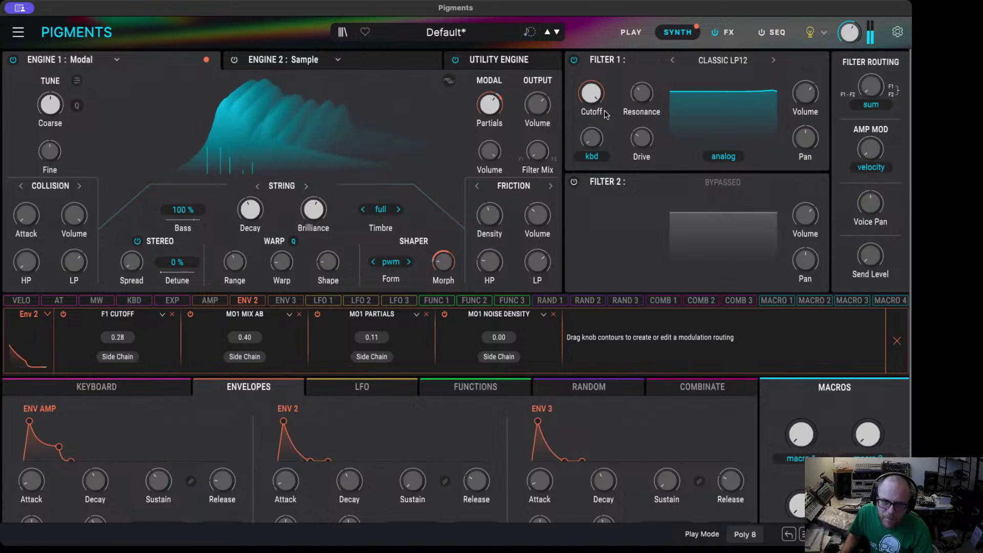
pyautogui.scroll(-6, 590, 94)
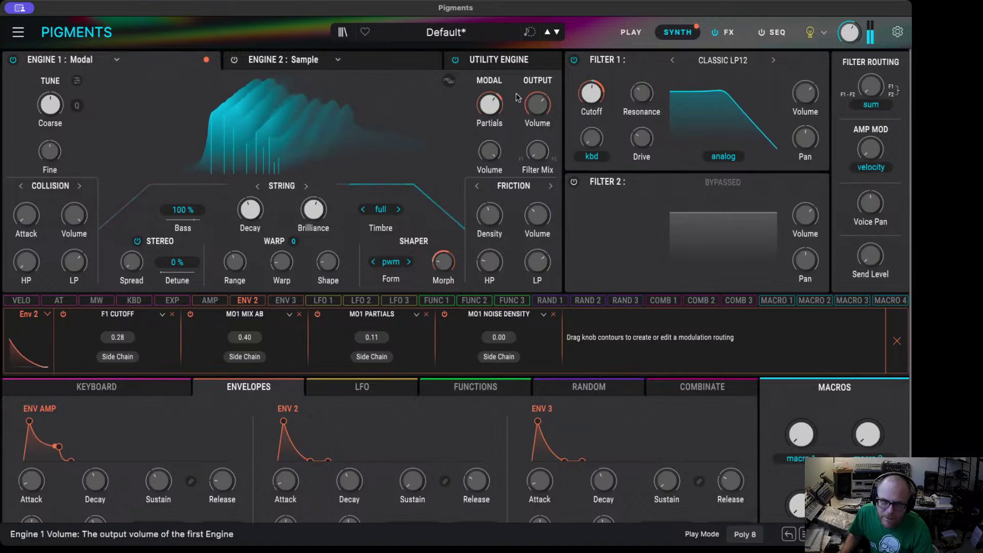
pyautogui.scroll(3, 503, 95)
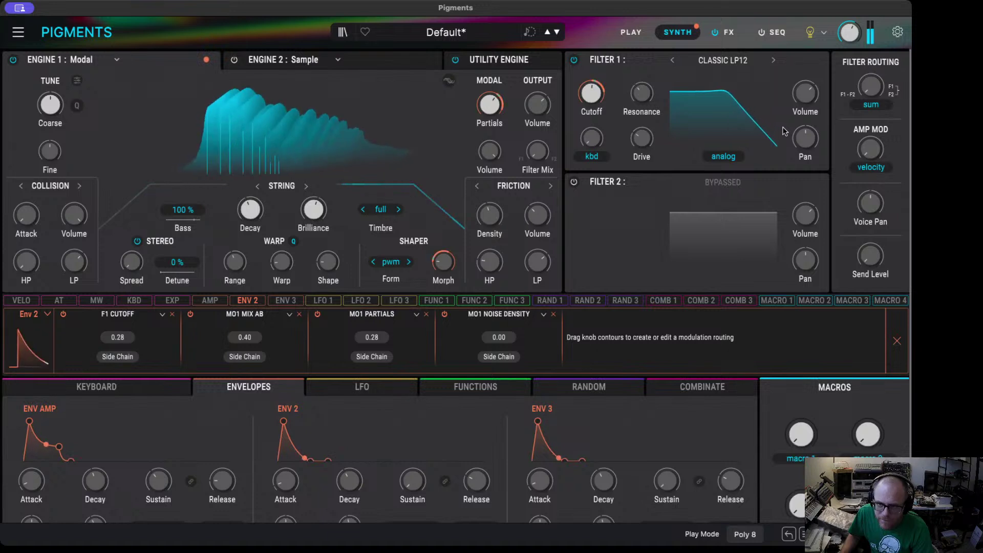
# - Increase the Amp Mod velocity amount and slightly adjust the Friction Density
pyautogui.moveTo(872, 164); pyautogui.dragTo(872, 160)
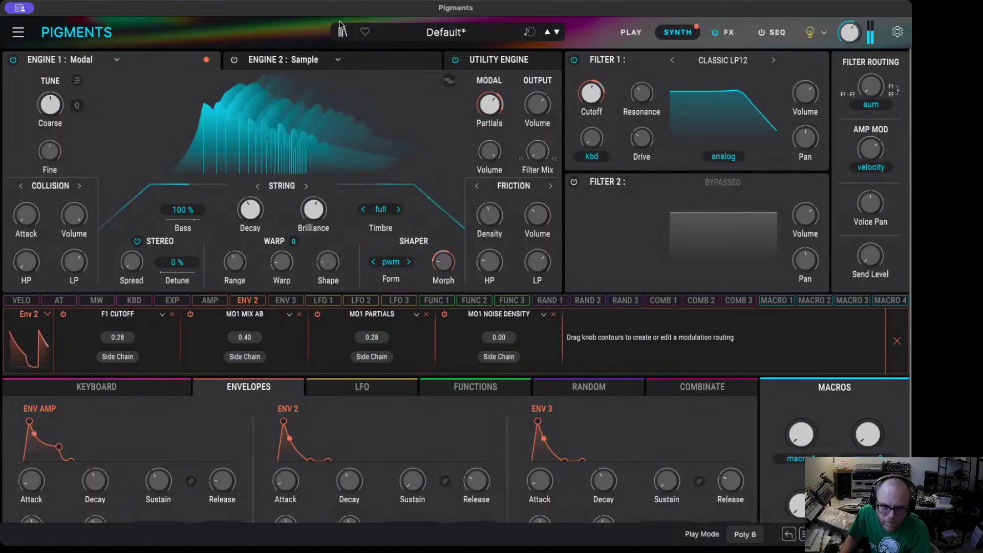
pyautogui.moveTo(491, 224); pyautogui.dragTo(492, 220)
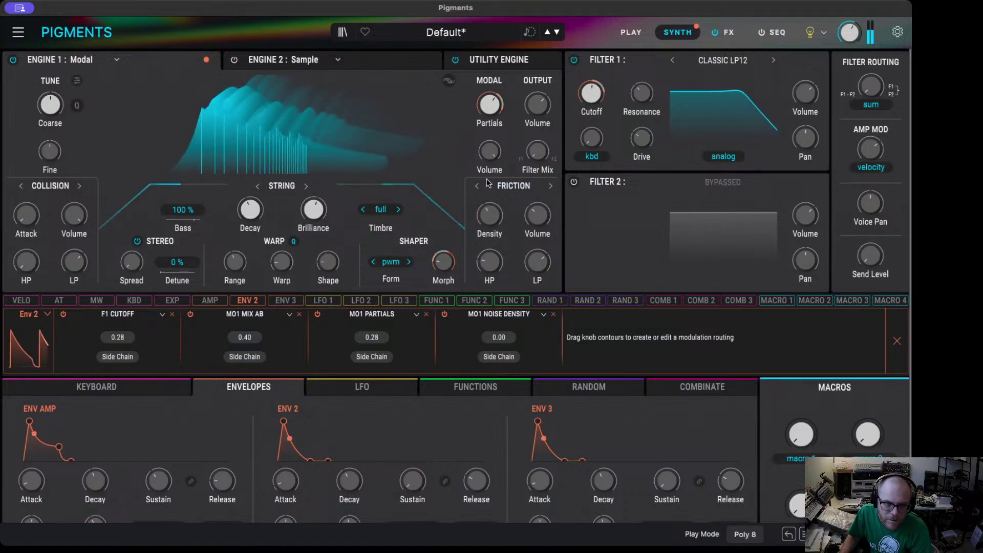
# - Route LFO 1 to the Filter 1 Resonance with a modulation amount of 0.07
pyautogui.click(323, 300)
pyautogui.moveTo(650, 93); pyautogui.dragTo(650, 90)
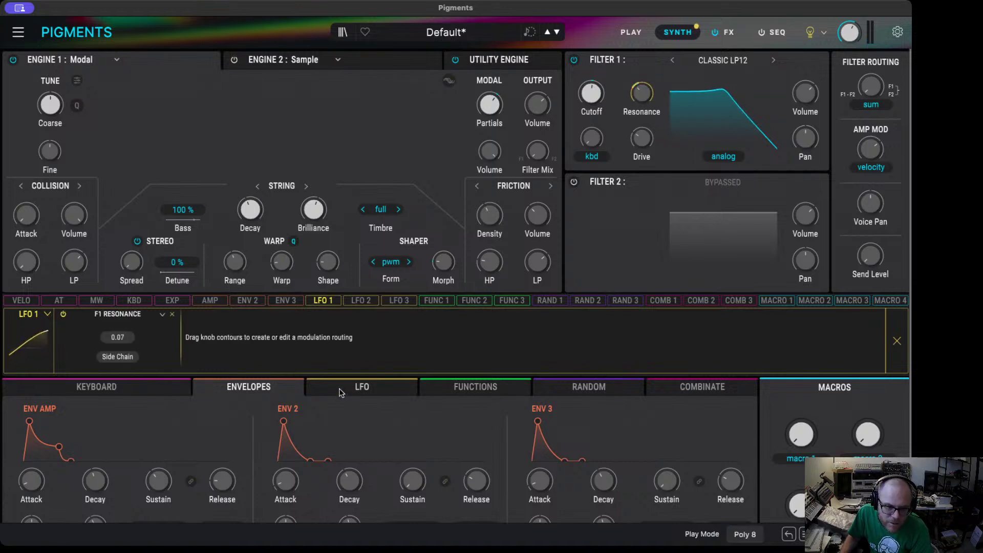
# - Set the Retrig Source of LFO 1 to Free Running
pyautogui.click(342, 391)
pyautogui.scroll(-2, 229, 422)
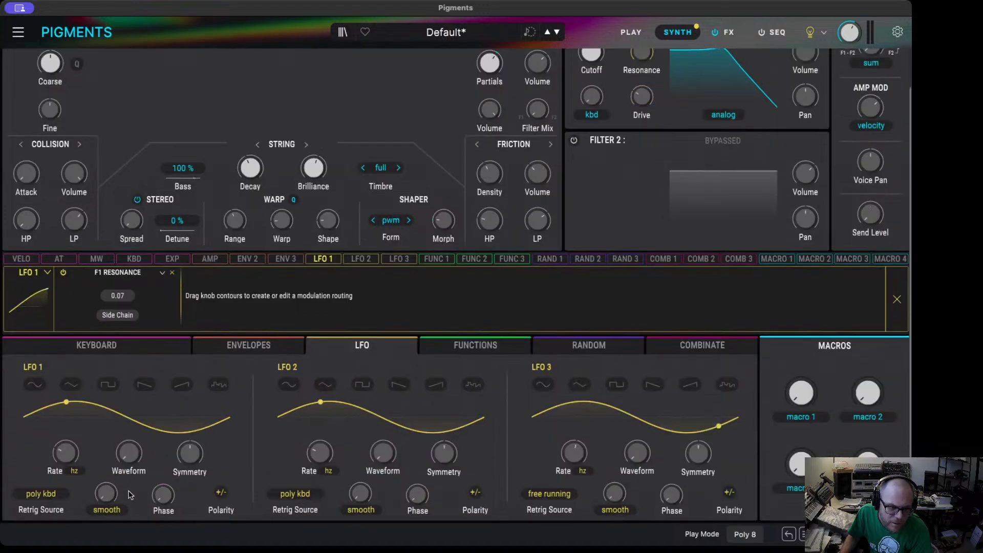
pyautogui.click(41, 494)
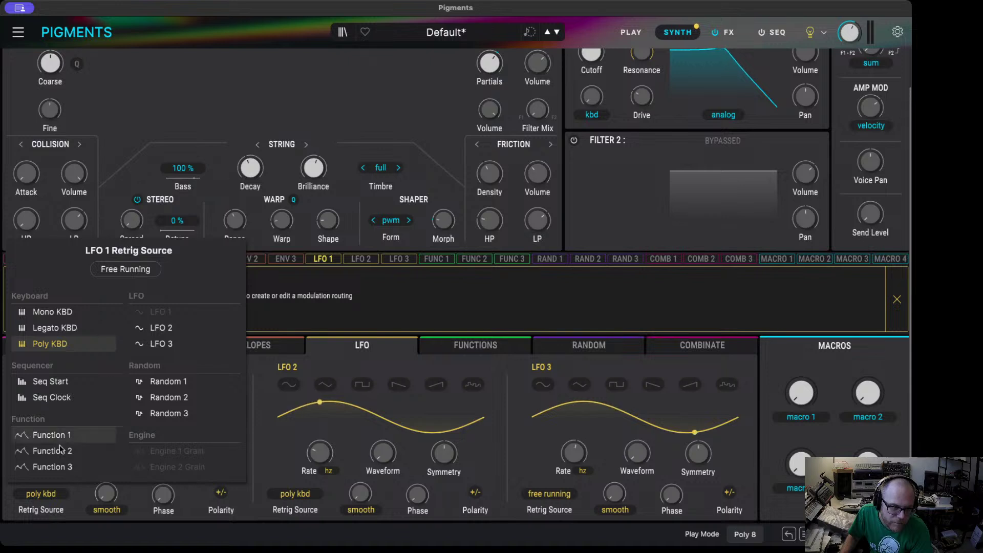
pyautogui.click(126, 268)
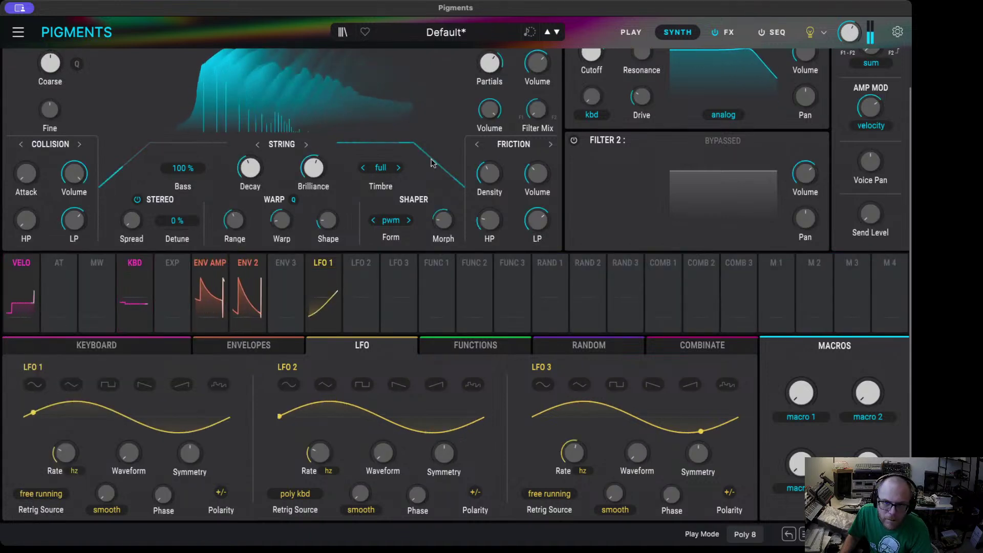
# - Try Warp Range values of 2 and 3 on the Modal engine and set the Warp amount to -1.36
pyautogui.scroll(2, 626, 291)
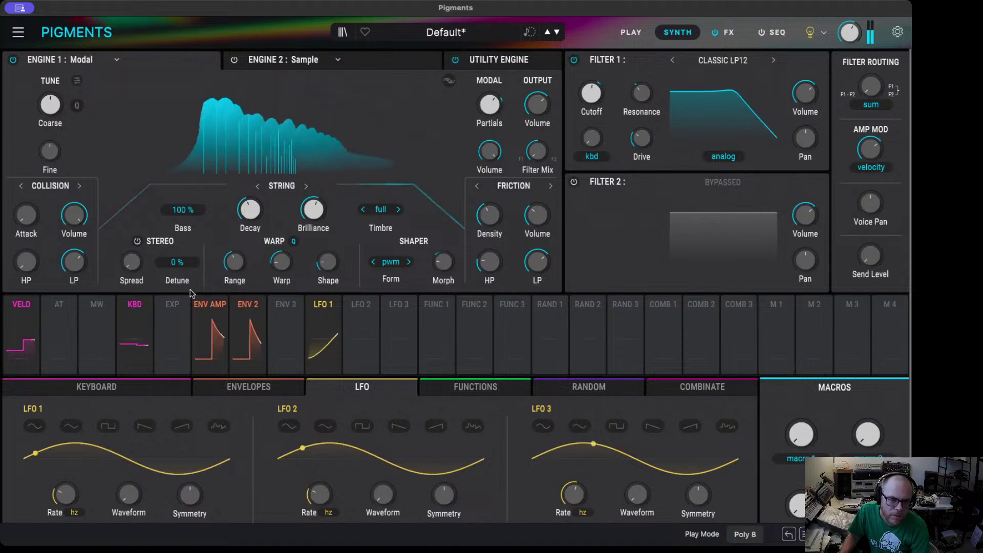
pyautogui.moveTo(281, 262)
pyautogui.mouseDown()
pyautogui.moveTo(281, 251)
pyautogui.moveTo(295, 255)
pyautogui.mouseUp()
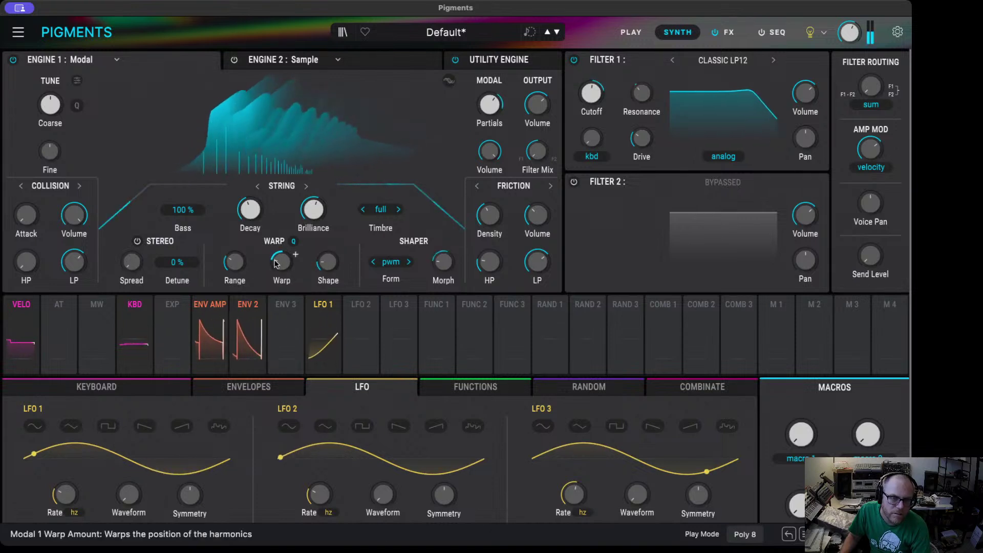
pyautogui.scroll(-1, 248, 254)
pyautogui.scroll(-1, 248, 255)
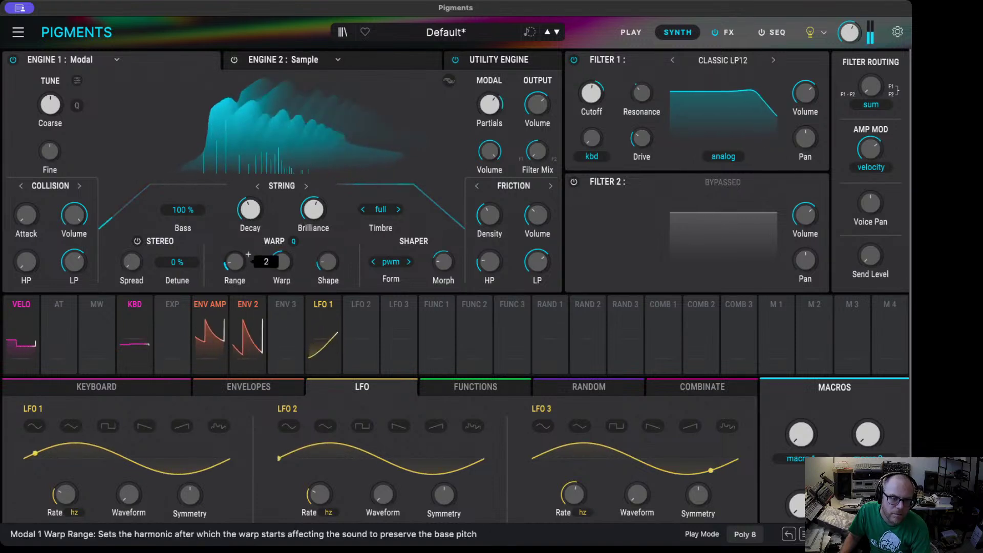
pyautogui.scroll(7, 248, 255)
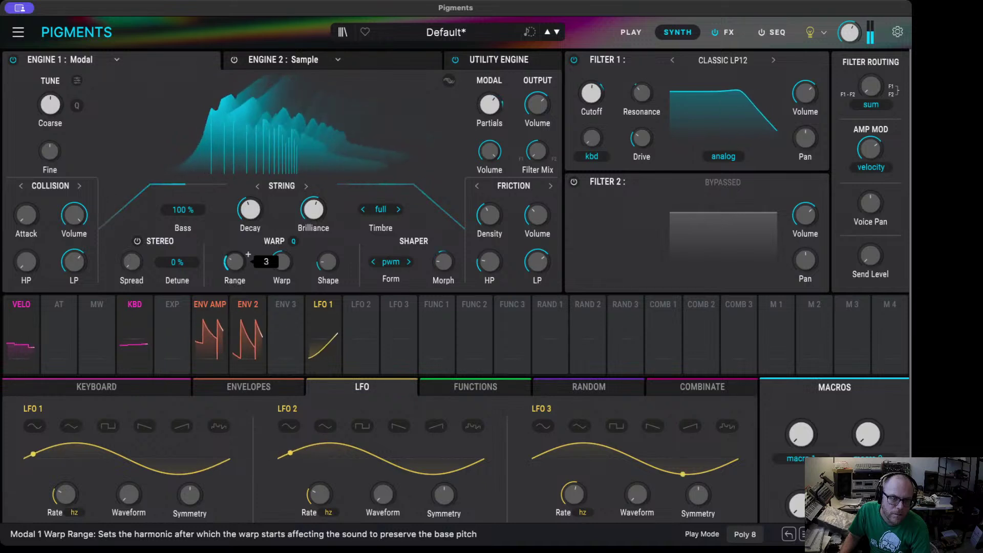
pyautogui.scroll(-5, 248, 254)
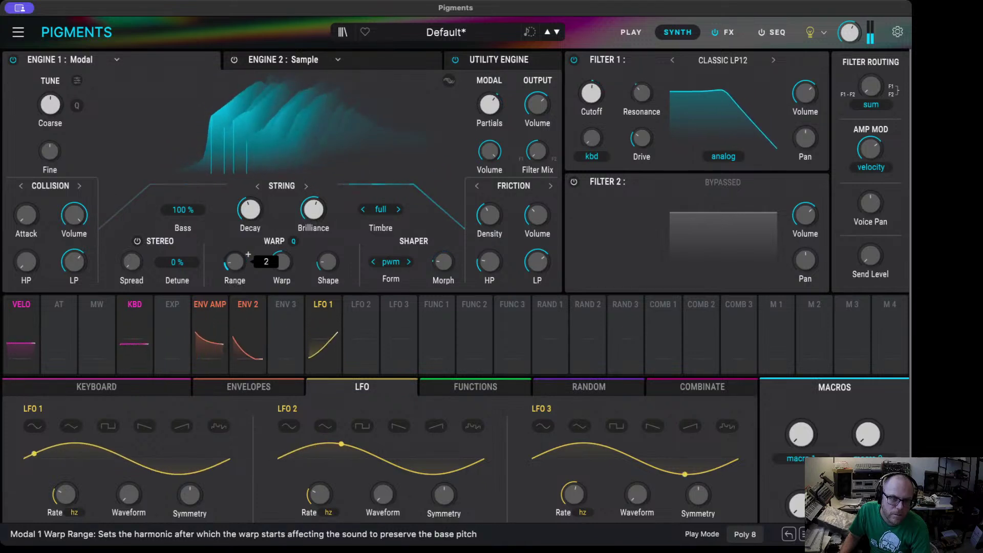
pyautogui.scroll(-3, 295, 254)
pyautogui.scroll(1, 295, 255)
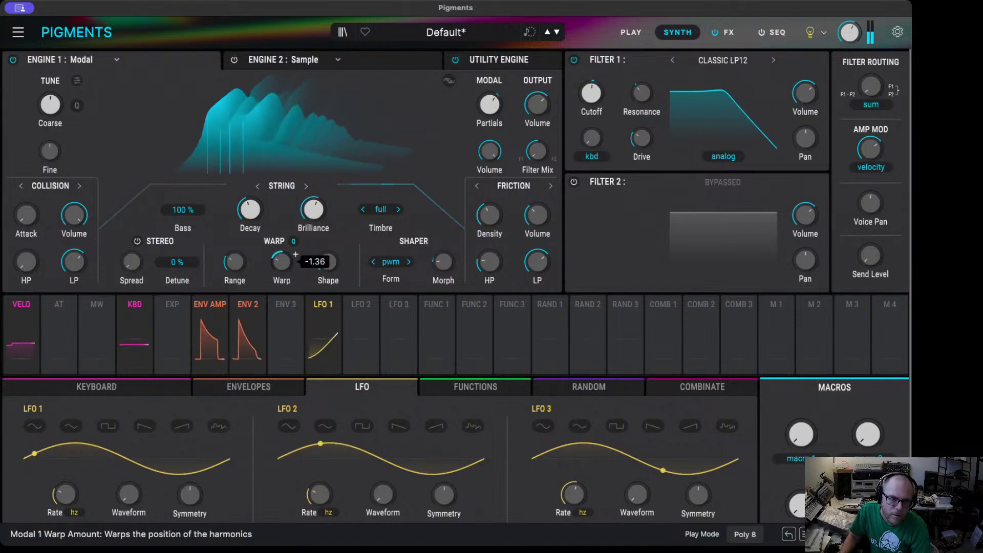
# - Raise the Modal engine's Warp amount to about -0.243
pyautogui.scroll(4, 295, 255)
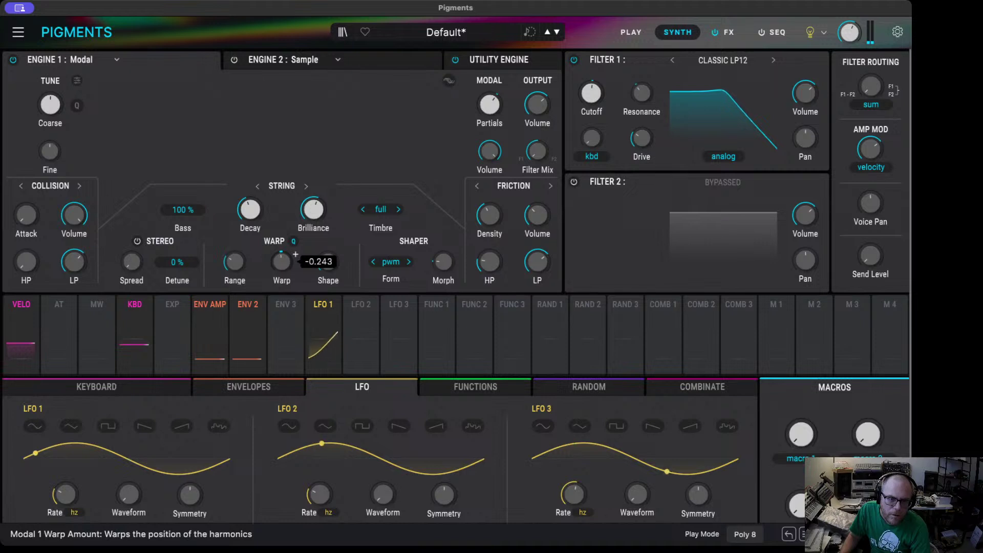
# - Try modulating the Modal Warp amount with Env 2 at -0.32 and remove the routing
pyautogui.click(246, 306)
pyautogui.moveTo(277, 253); pyautogui.dragTo(276, 264)
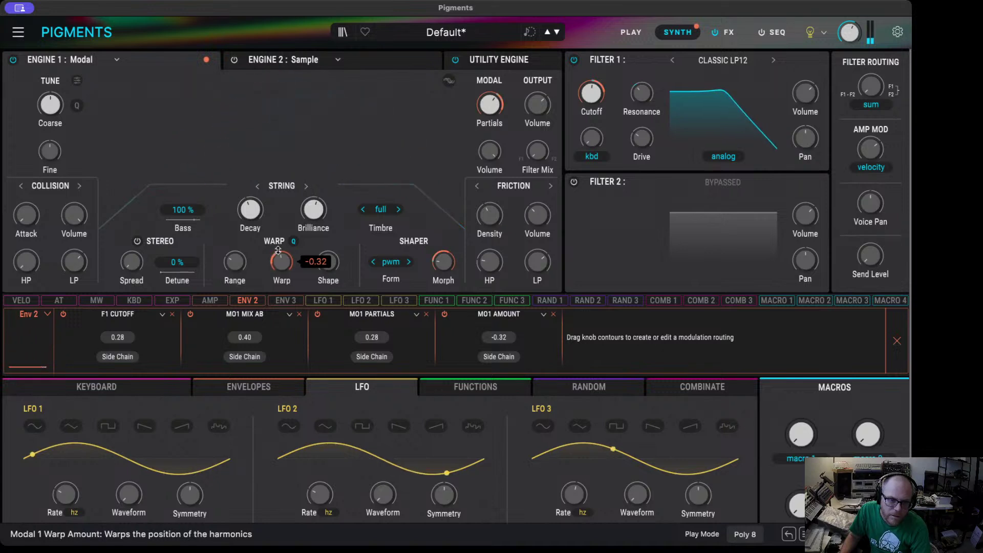
pyautogui.click(554, 315)
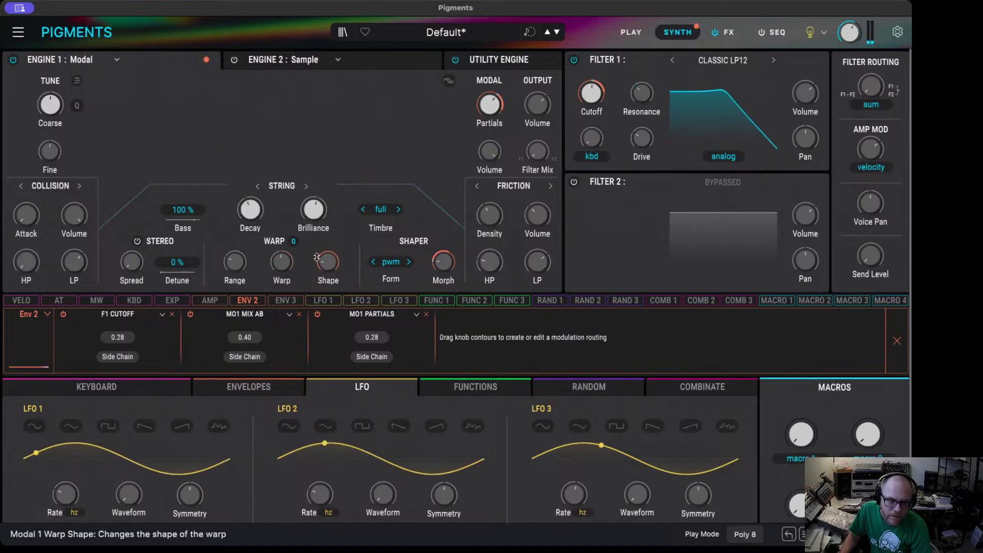
# - Route Env 2 to the Modal Warp Shape with a modulation amount of 0.17
pyautogui.moveTo(322, 261); pyautogui.dragTo(323, 257)
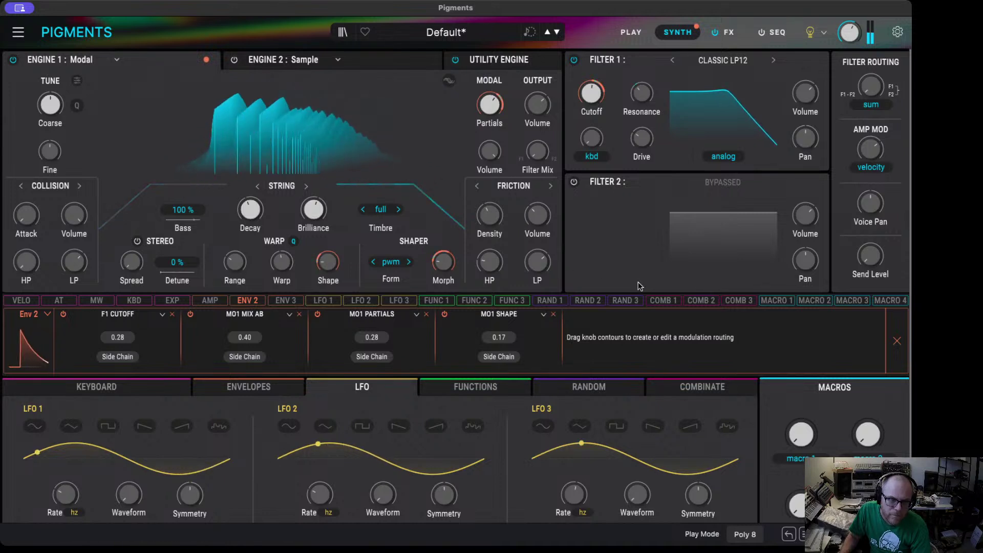
# - Try modulating the Modal Warp amount with LFO 1 at 0.11 and delete that routing
pyautogui.moveTo(281, 261)
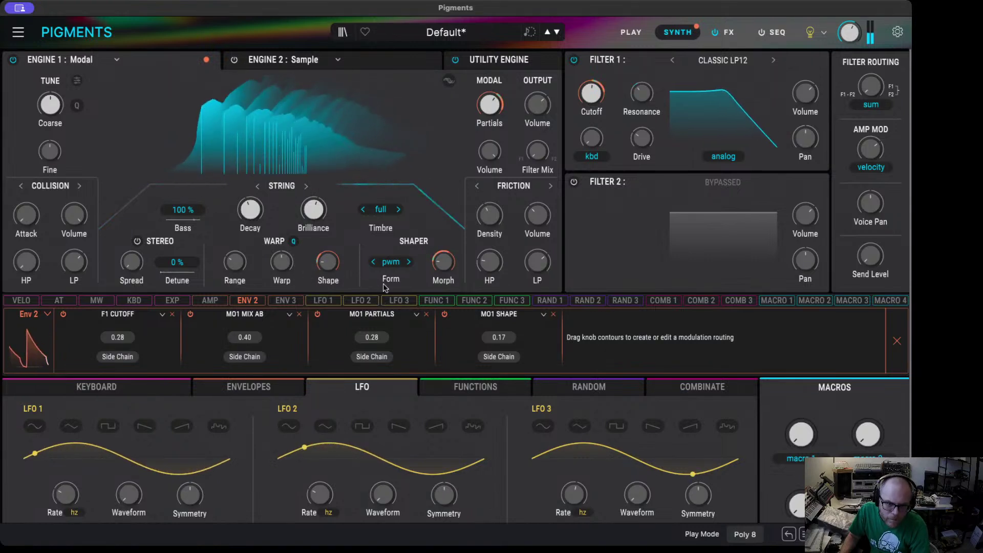
pyautogui.click(322, 302)
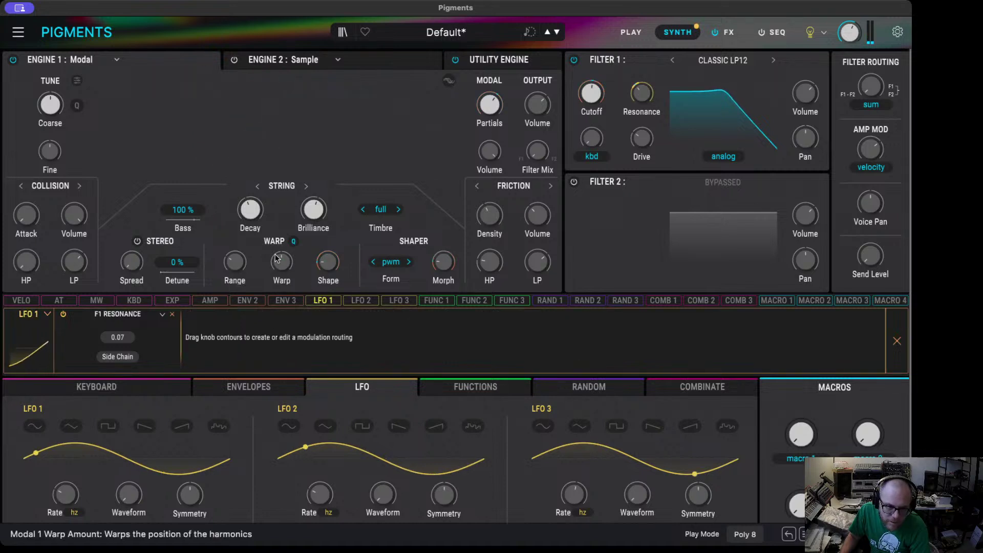
pyautogui.moveTo(281, 255); pyautogui.dragTo(281, 250)
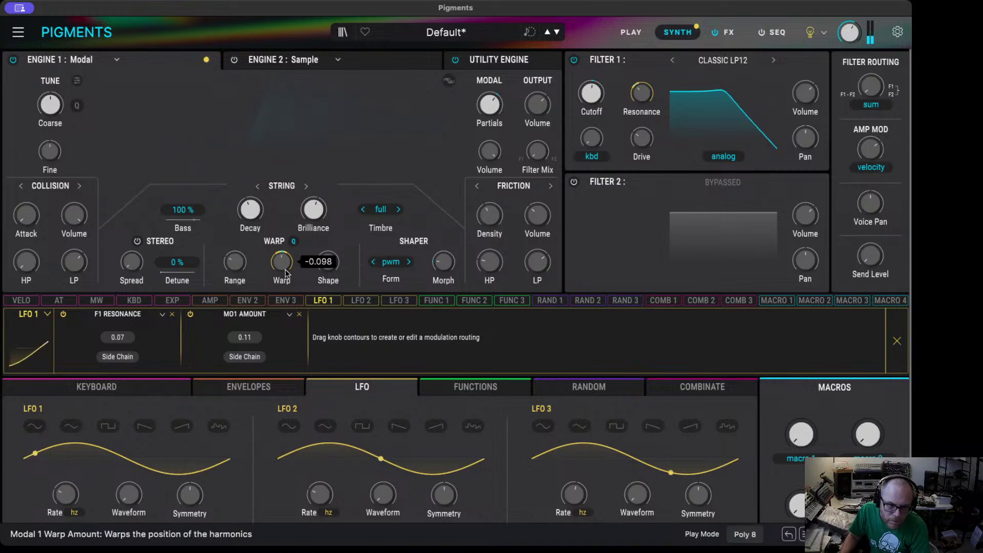
pyautogui.click(300, 314)
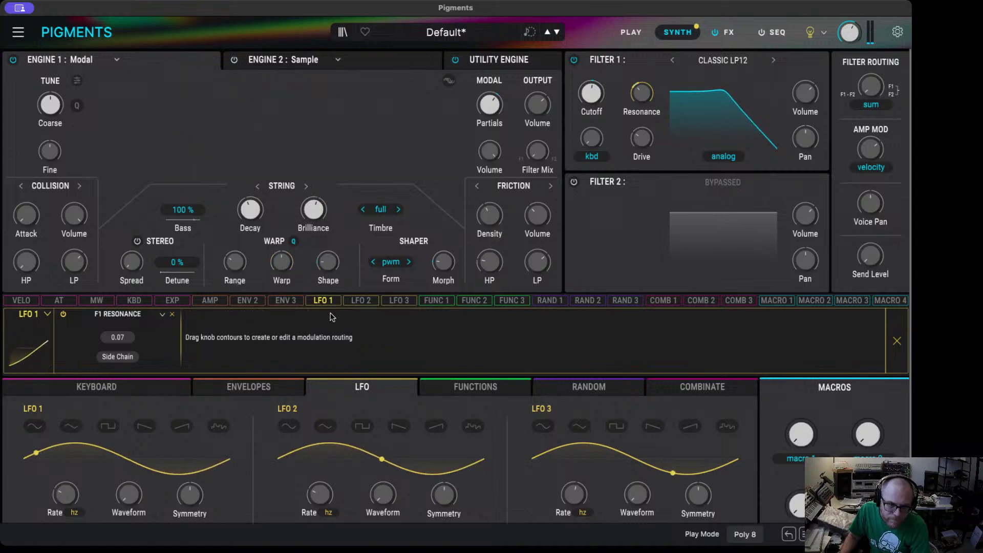
# - Try LFO 2 on the Modal Warp amount at 0.09 and reset its modulation amount to 0.00
pyautogui.click(361, 301)
pyautogui.moveTo(281, 250); pyautogui.dragTo(282, 256)
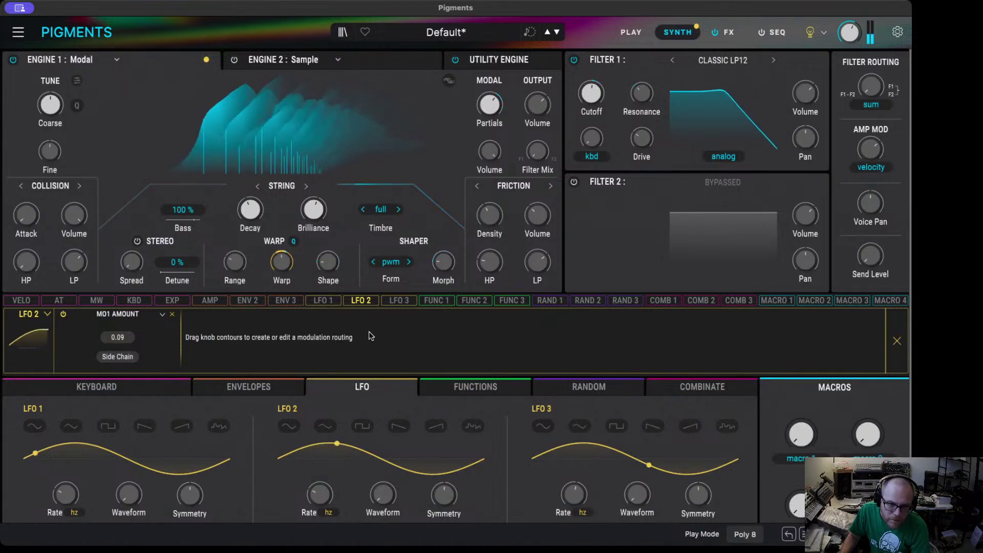
pyautogui.moveTo(317, 495)
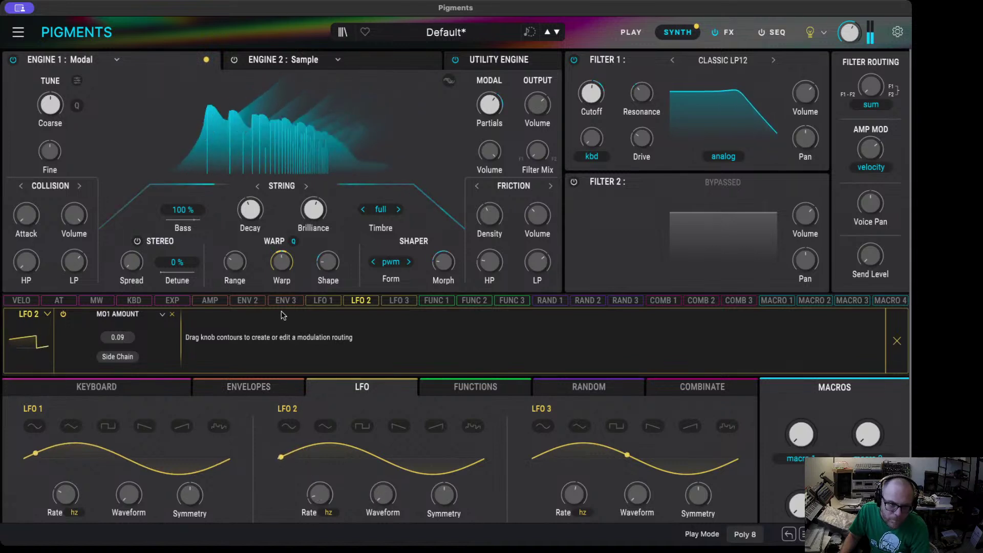
pyautogui.click(287, 247)
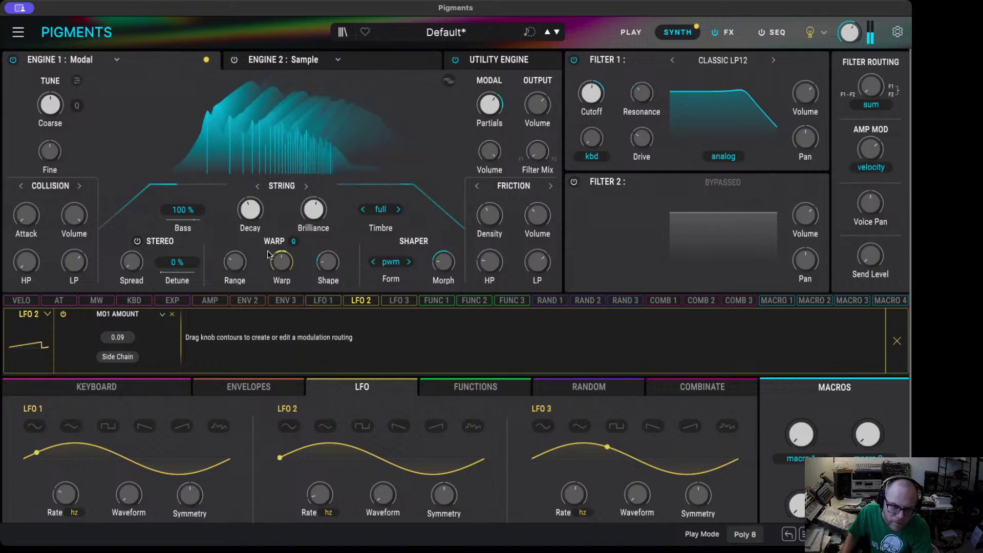
pyautogui.moveTo(287, 248); pyautogui.dragTo(287, 248)
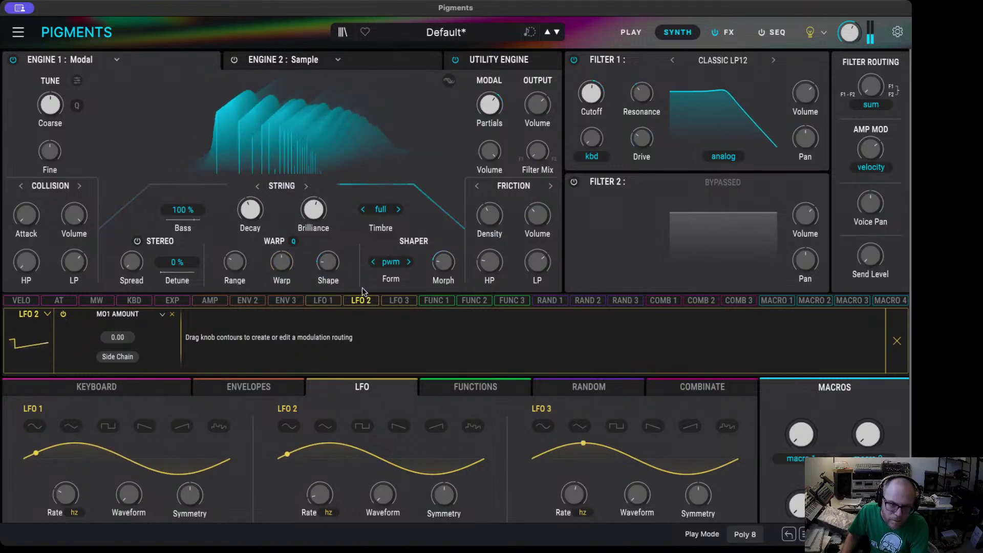
# - Set the Random 1 modulator's type to Sample & Hold
pyautogui.click(583, 389)
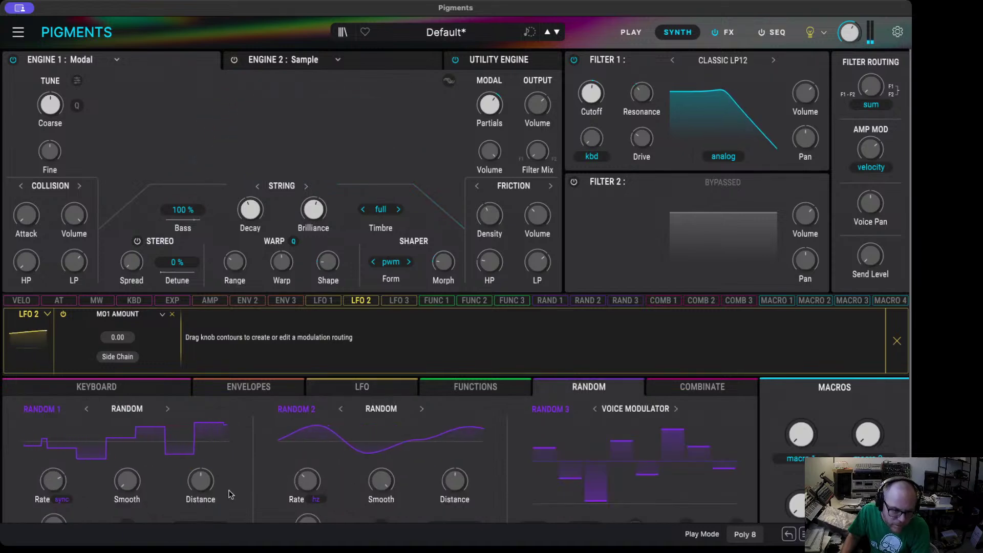
pyautogui.scroll(-2, 163, 410)
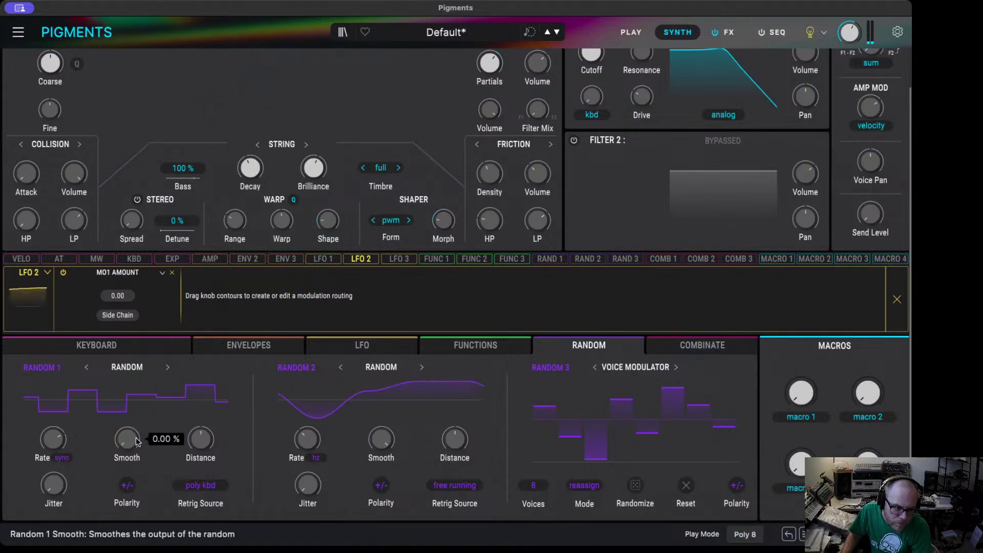
pyautogui.click(130, 369)
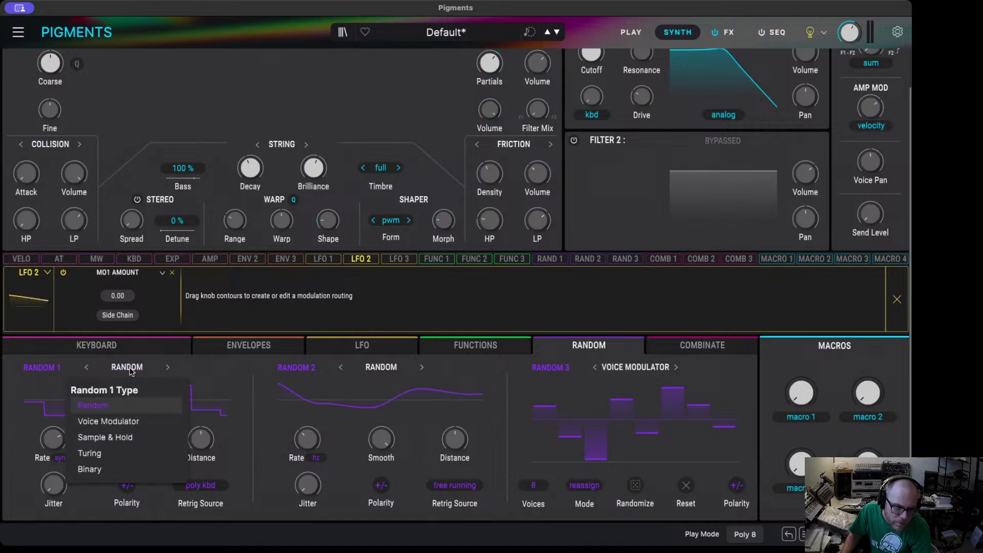
pyautogui.click(123, 437)
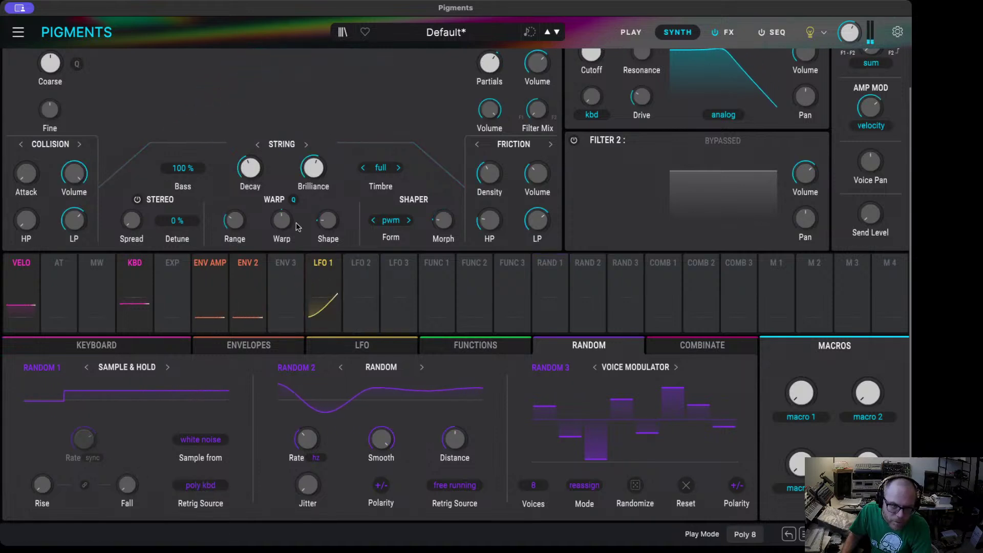
# - Try routing Random 1 to the Modal Warp amount at 0.06 and remove the routing
pyautogui.moveTo(281, 211)
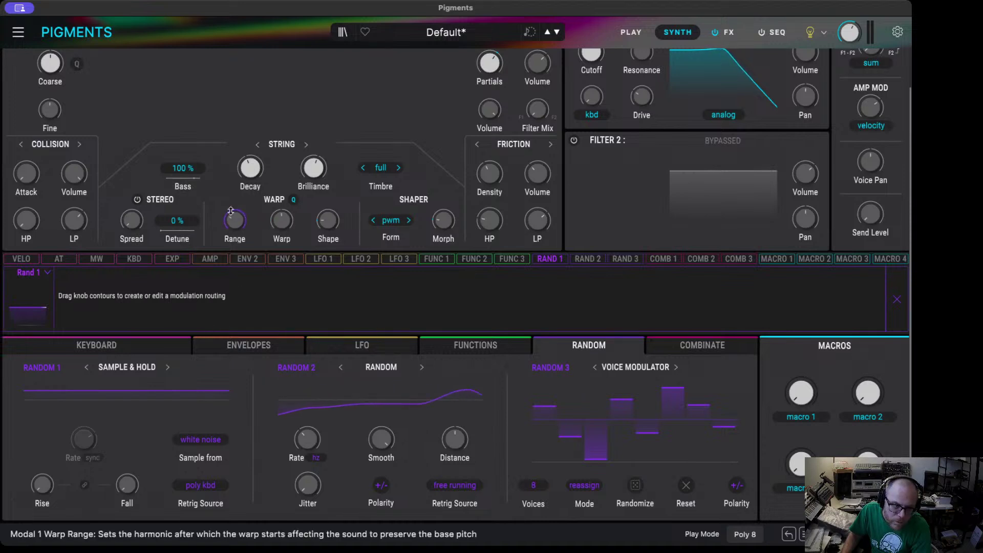
pyautogui.moveTo(282, 220); pyautogui.dragTo(282, 215)
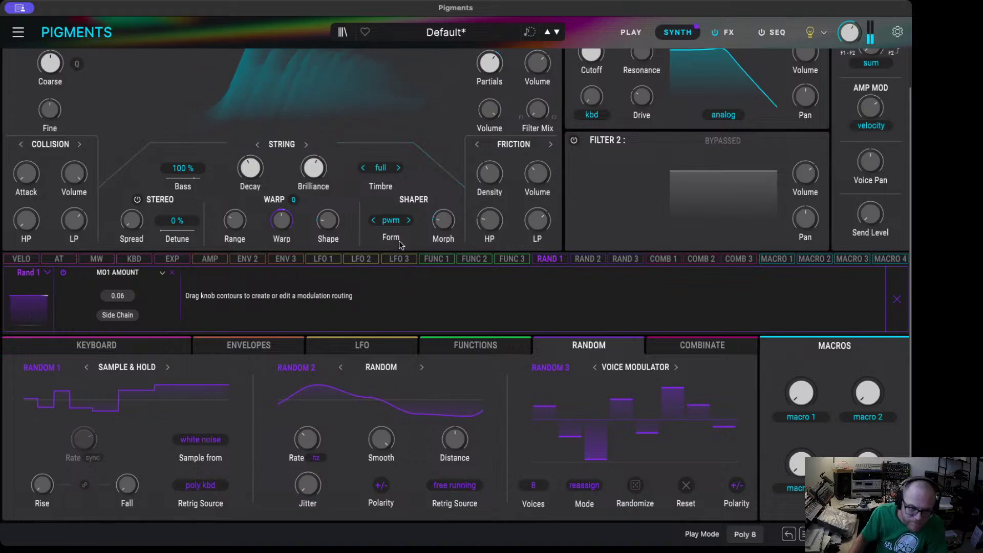
pyautogui.moveTo(283, 217)
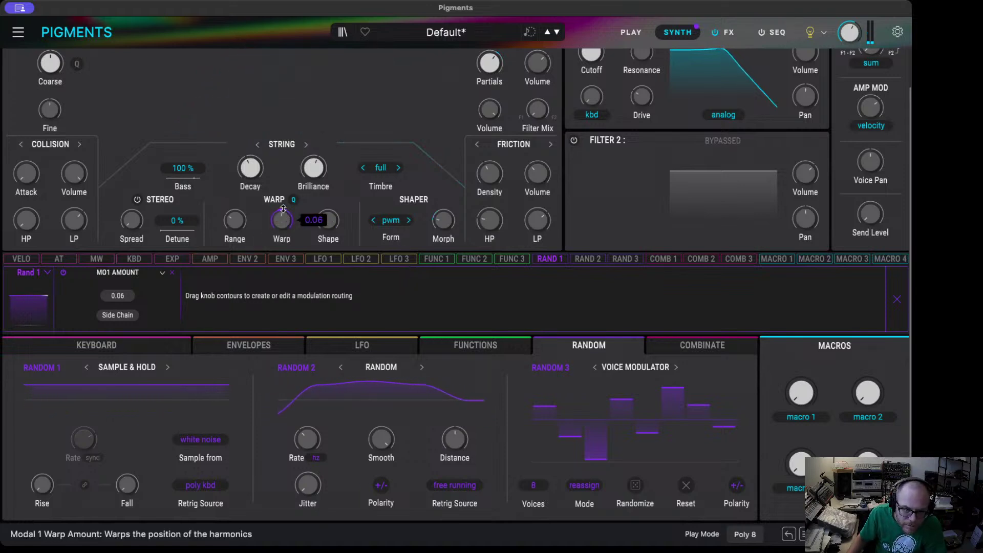
pyautogui.click(173, 275)
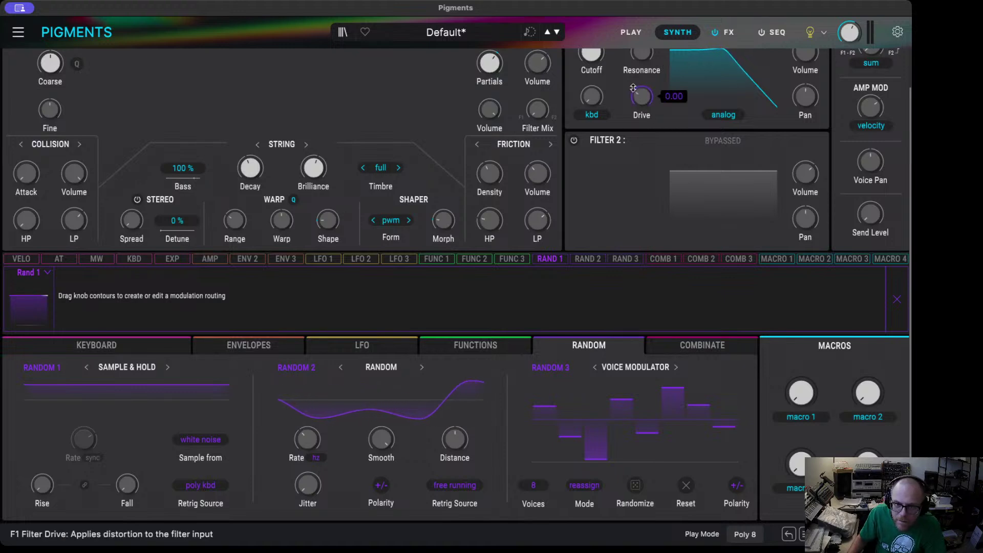
# - Route Random 1 to the Filter 1 Drive with a modulation amount of -0.11
pyautogui.moveTo(634, 90); pyautogui.dragTo(634, 92)
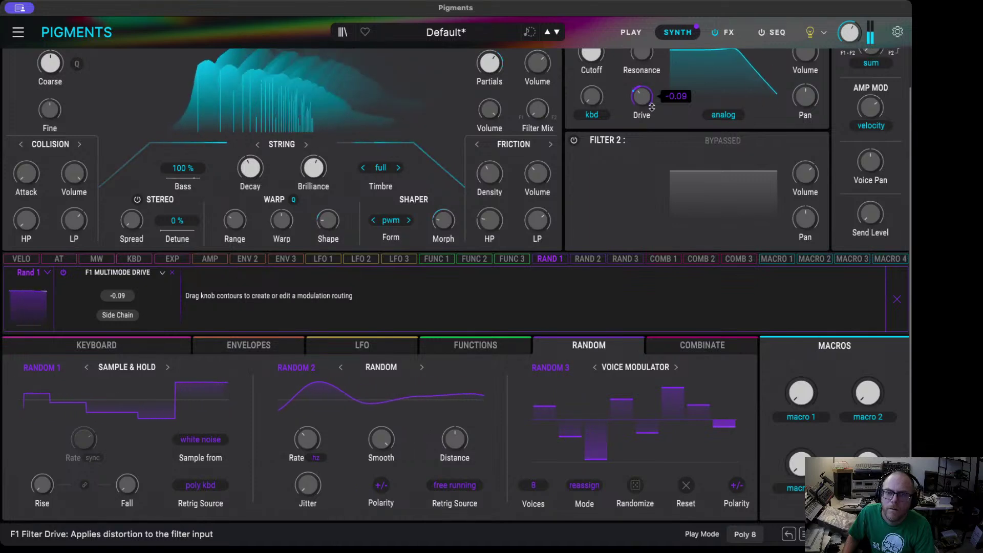
pyautogui.moveTo(642, 96)
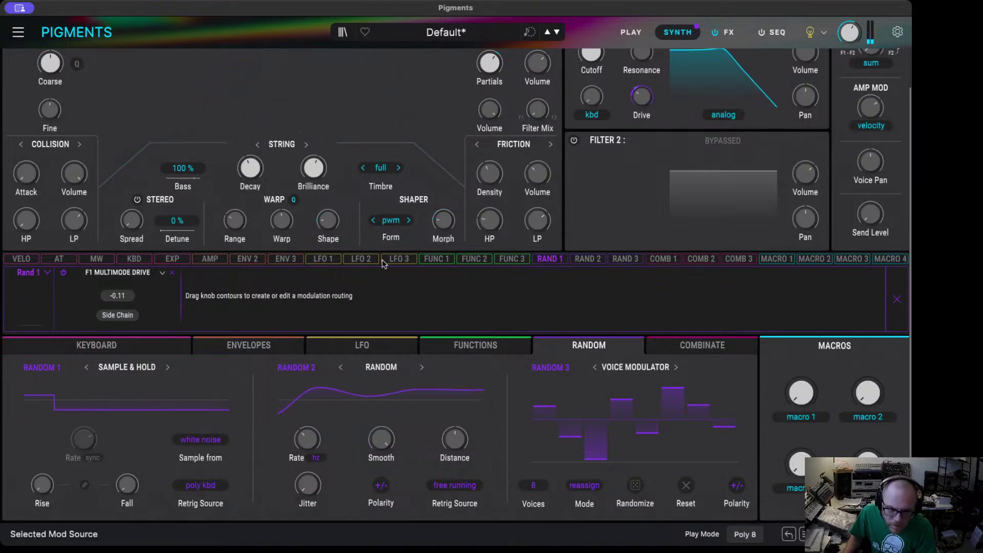
# - Adjust the Shaper Morph to 0.368 and audition the glass and square Forms before returning to pwm
pyautogui.moveTo(443, 237)
pyautogui.mouseDown()
pyautogui.moveTo(442, 215)
pyautogui.moveTo(443, 249)
pyautogui.mouseUp()
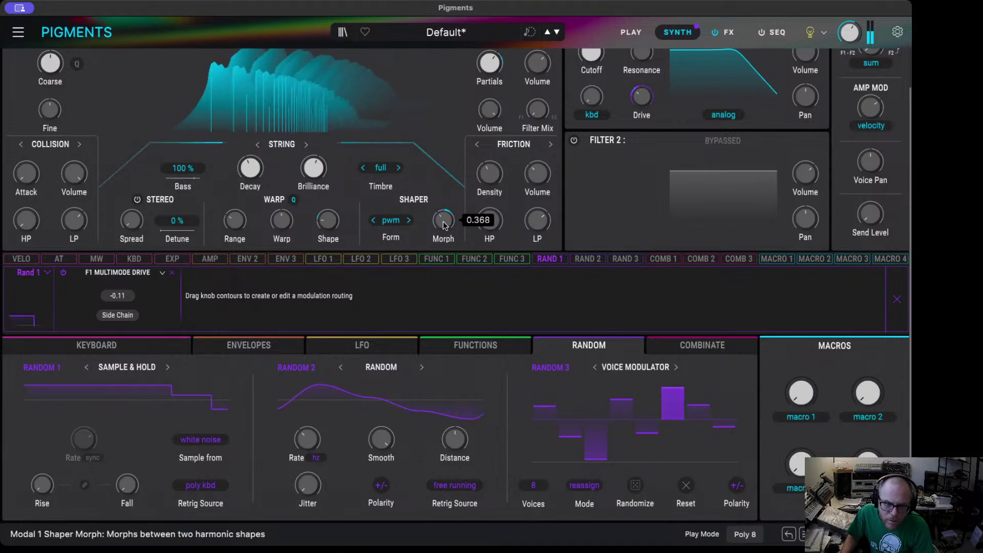
pyautogui.click(409, 221)
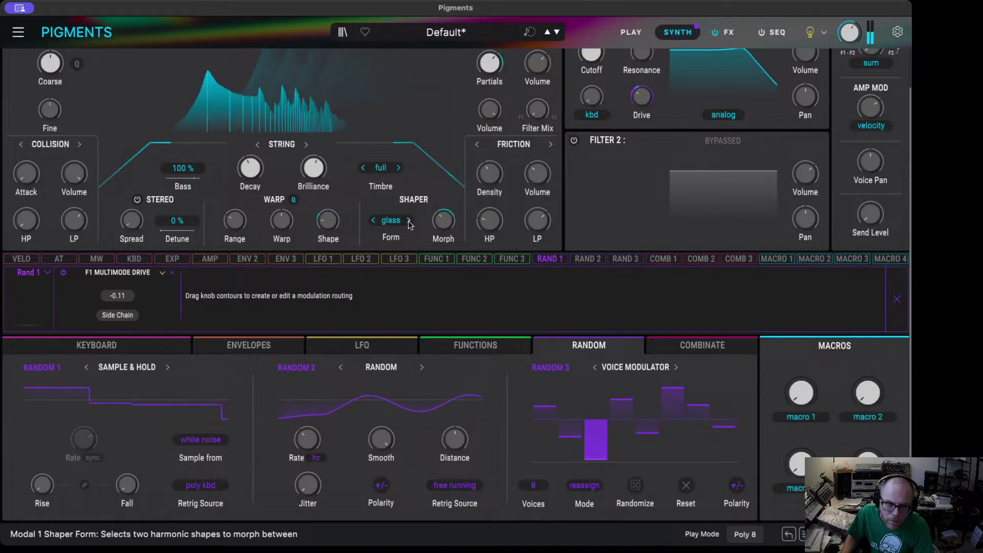
pyautogui.click(409, 220)
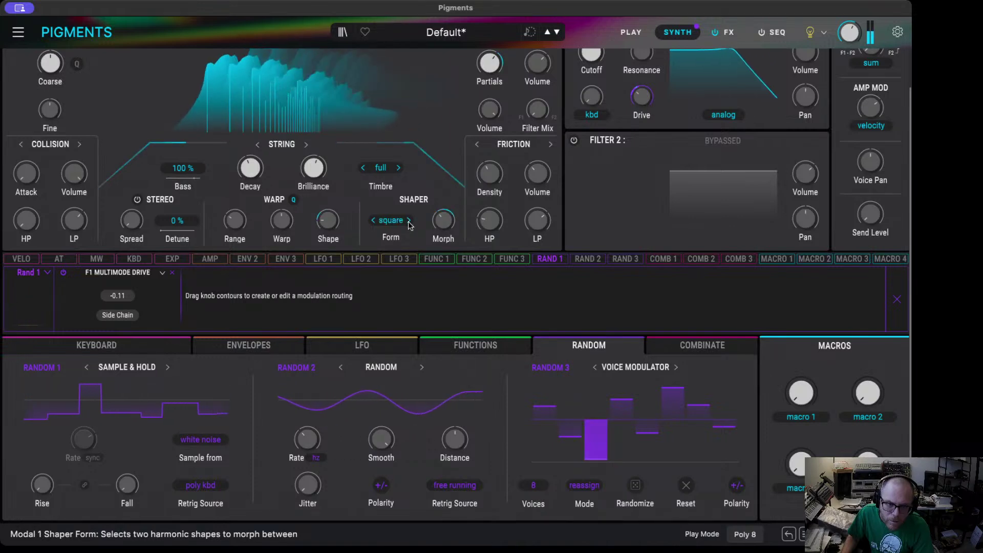
pyautogui.click(409, 221)
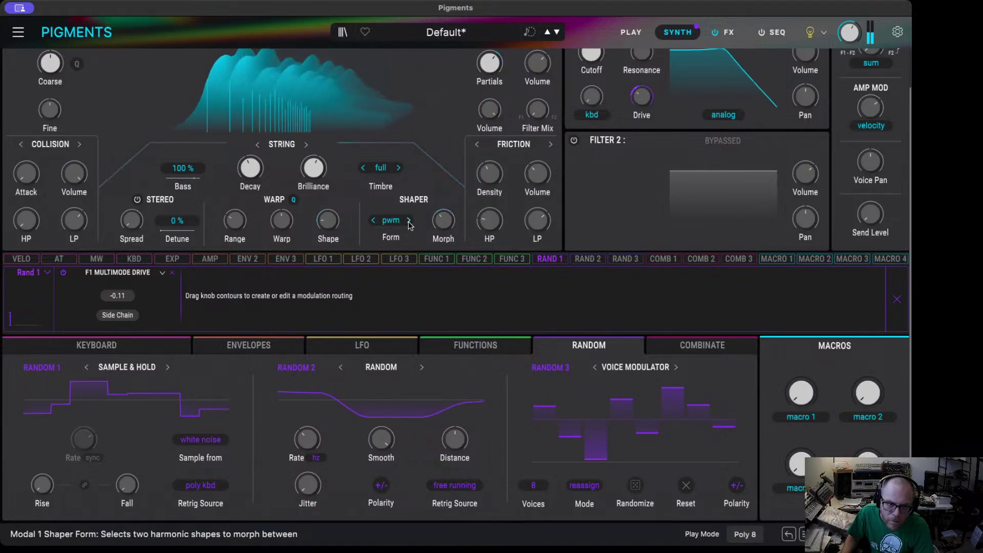
pyautogui.moveTo(444, 228)
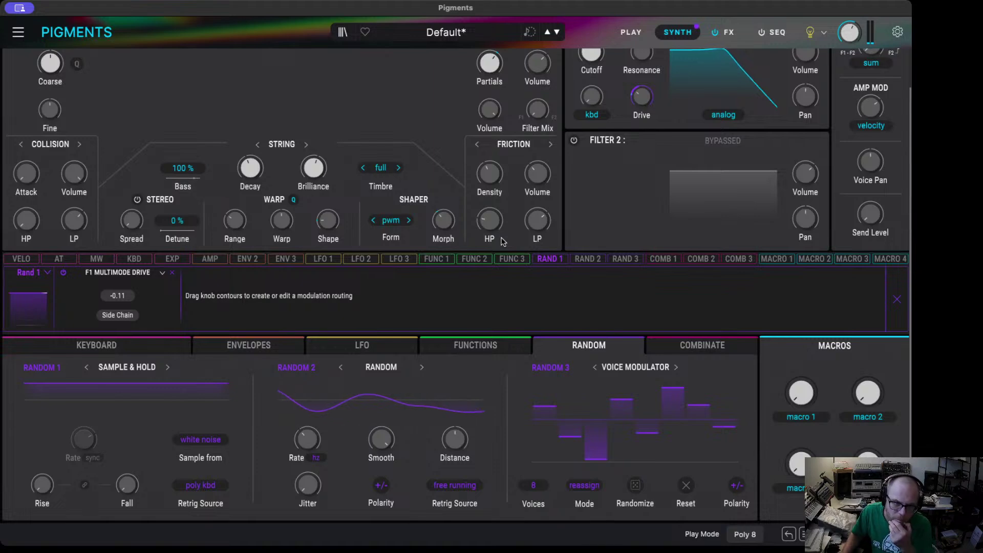
# - Route velocity to the Filter 1 Cutoff with an amount of 0.05 and raise the Friction Volume slightly
pyautogui.scroll(2, 348, 320)
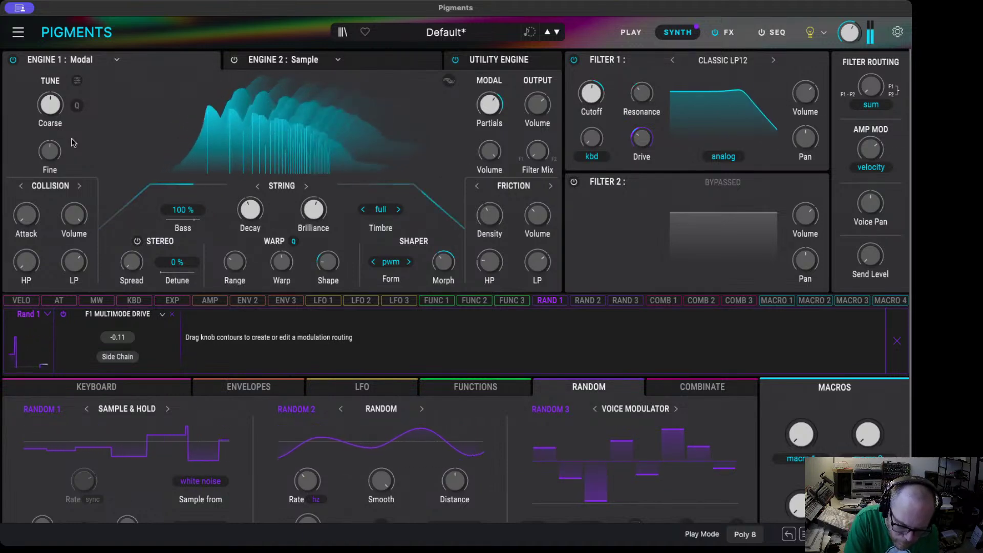
pyautogui.click(19, 301)
pyautogui.moveTo(597, 84)
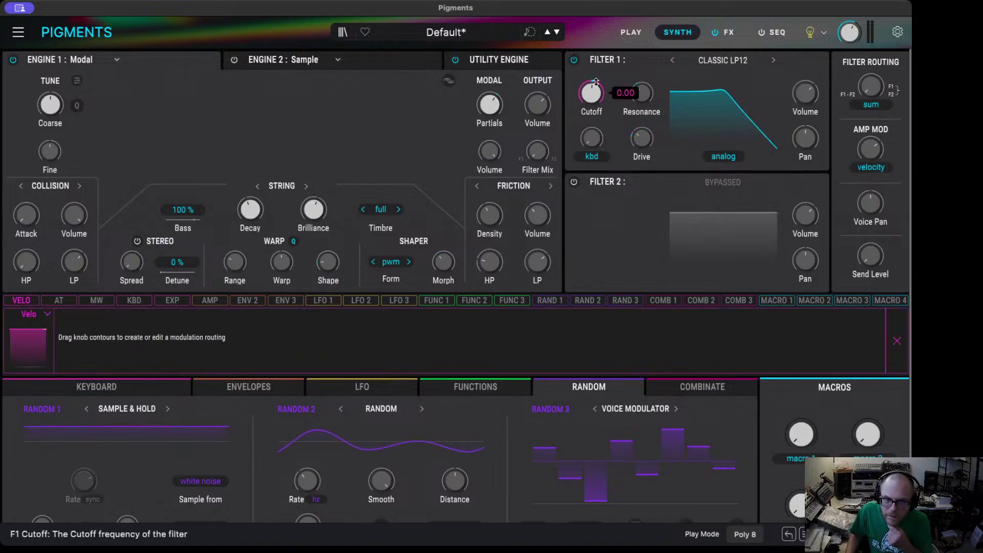
pyautogui.moveTo(596, 81); pyautogui.dragTo(596, 80)
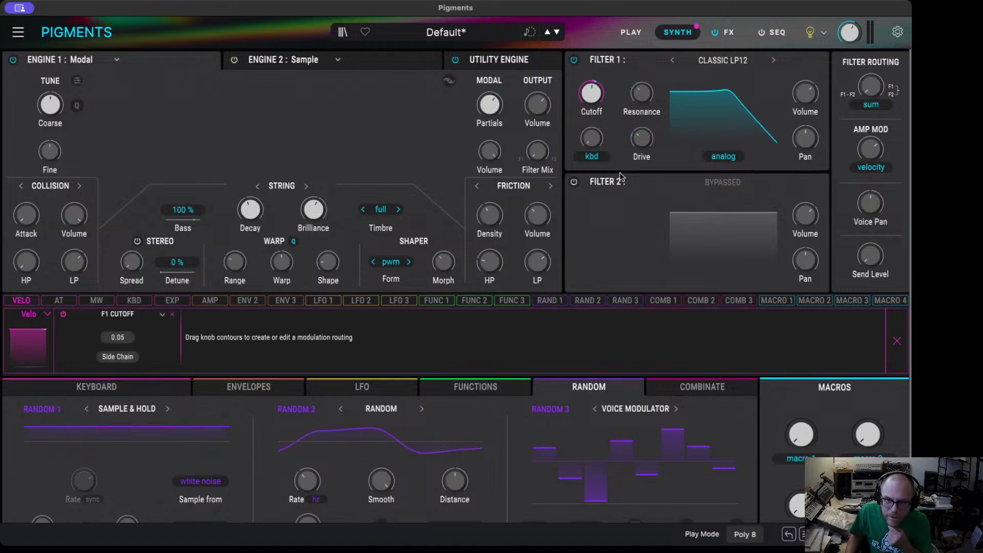
pyautogui.moveTo(601, 145)
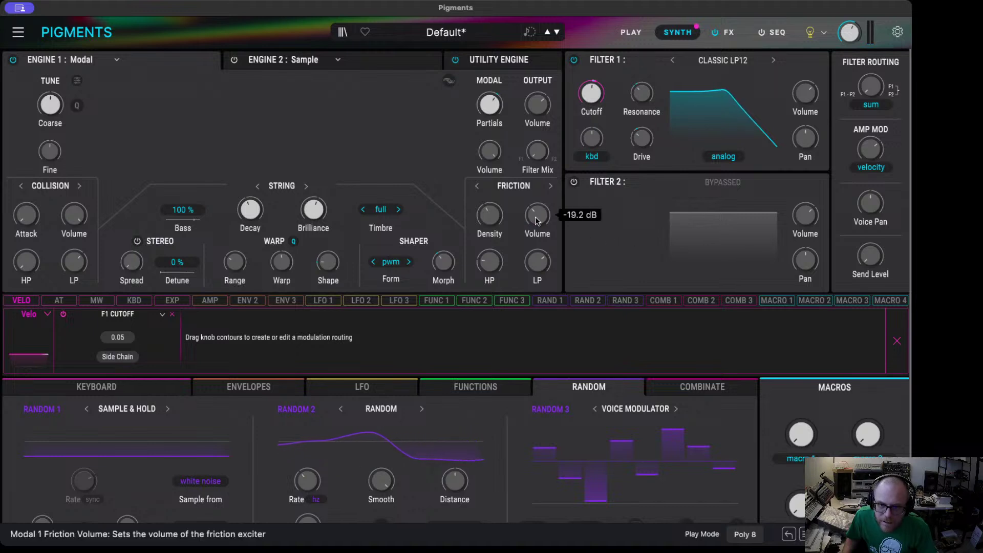
pyautogui.moveTo(537, 215)
pyautogui.mouseDown()
pyautogui.moveTo(537, 195)
pyautogui.moveTo(537, 204)
pyautogui.mouseUp()
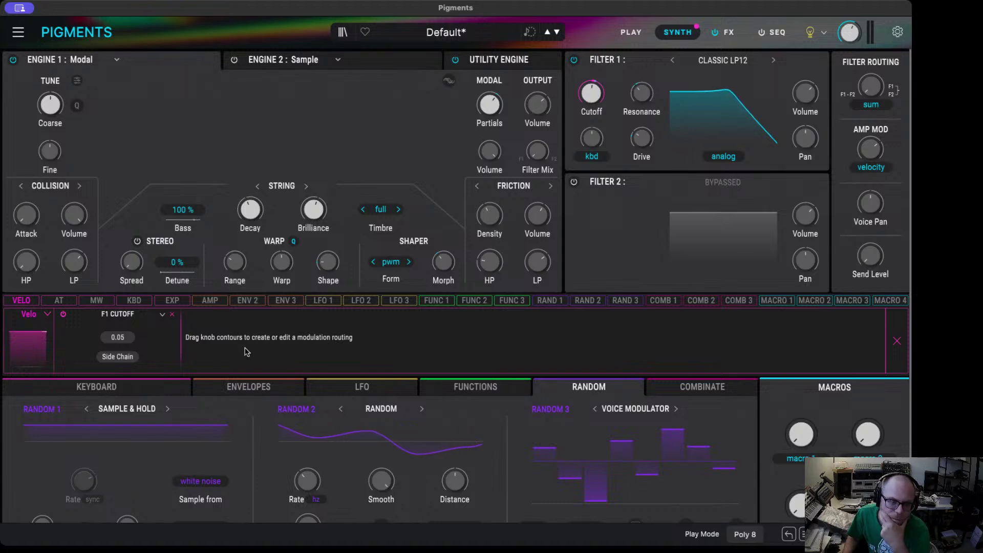
# - Route aftertouch to the Filter 1 Cutoff, trying an amount of 0.23 and settling on -0.11
pyautogui.click(56, 301)
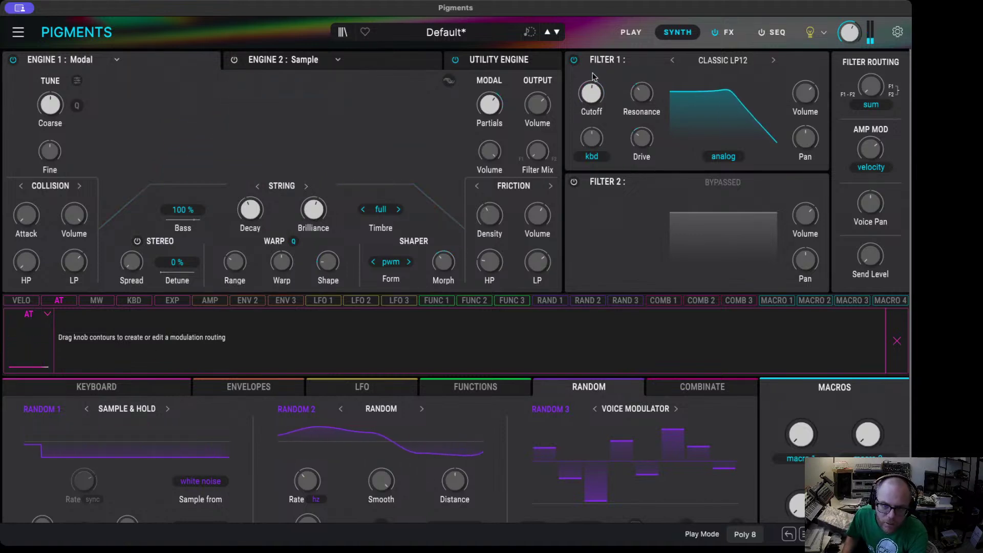
pyautogui.moveTo(594, 81); pyautogui.dragTo(594, 74)
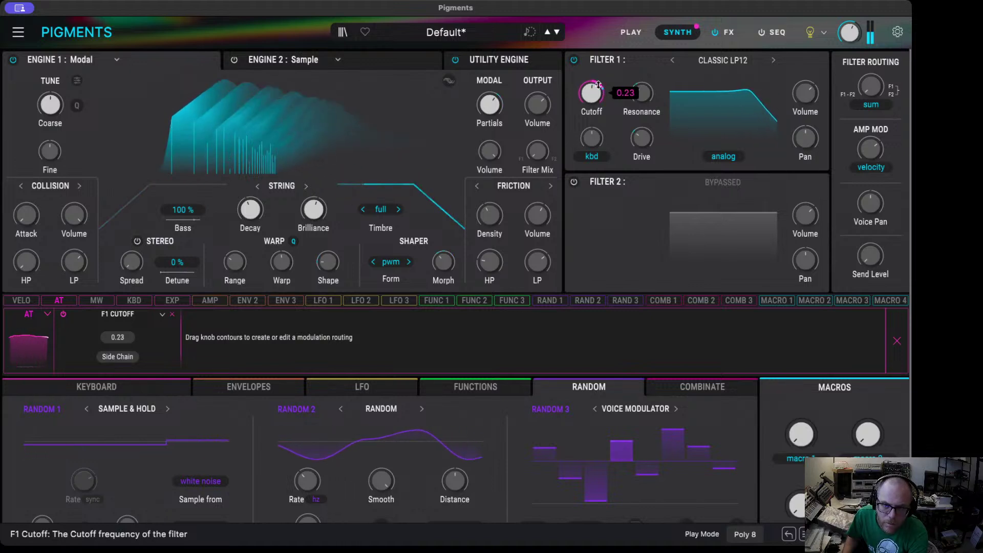
pyautogui.moveTo(598, 83); pyautogui.dragTo(598, 91)
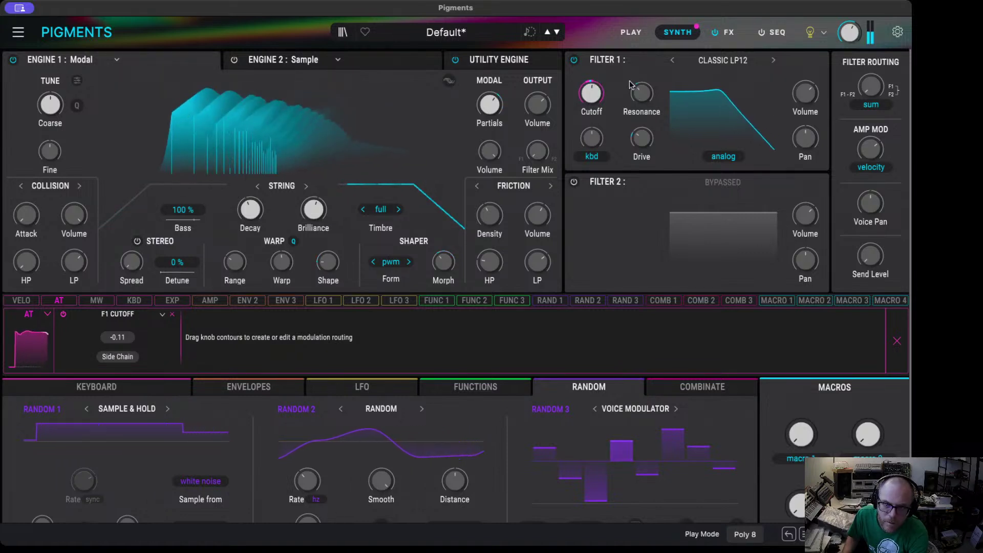
# - Route aftertouch to the Filter 1 Resonance with an amount of 0.13 and lower the Filter 1 Volume to 1.73 dB
pyautogui.moveTo(643, 81); pyautogui.dragTo(644, 78)
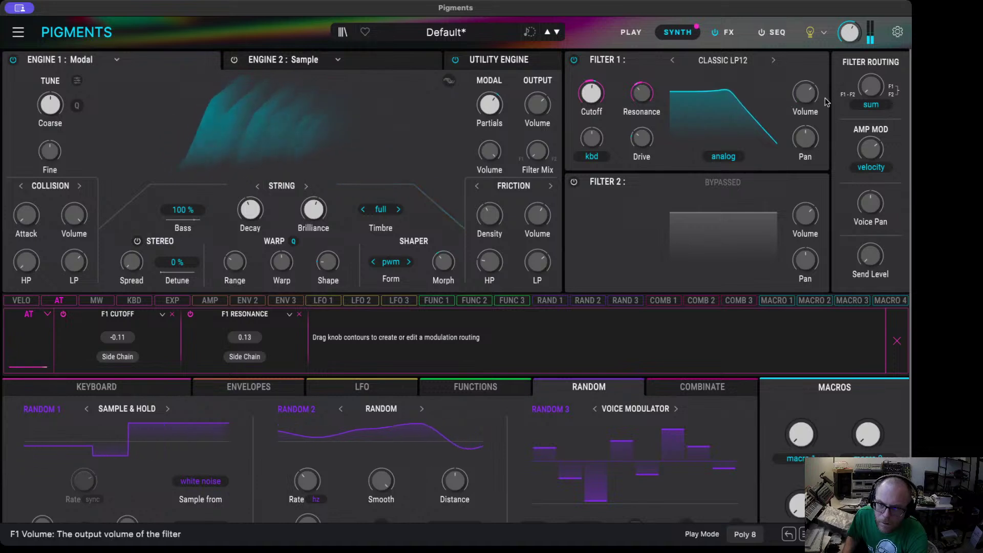
pyautogui.moveTo(806, 92)
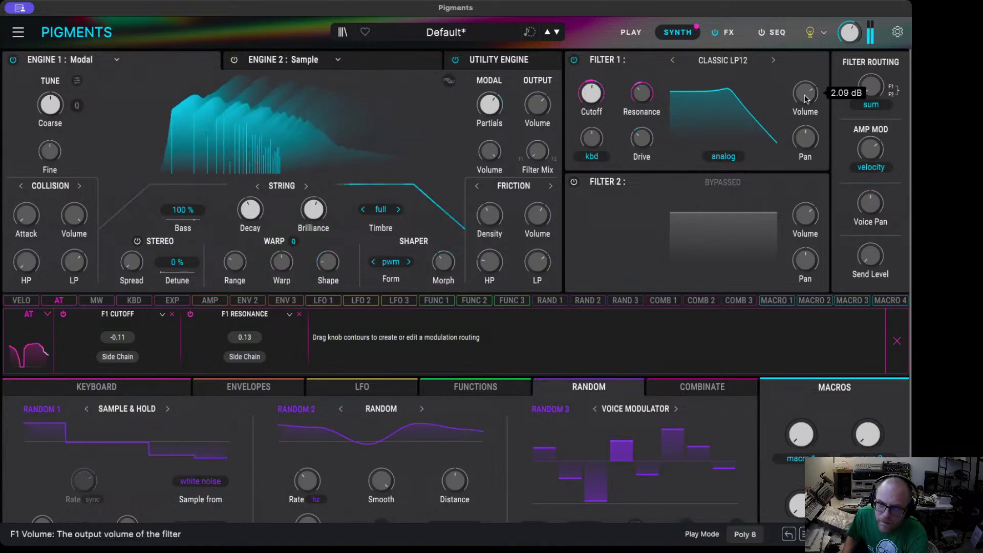
pyautogui.moveTo(804, 95); pyautogui.dragTo(815, 92)
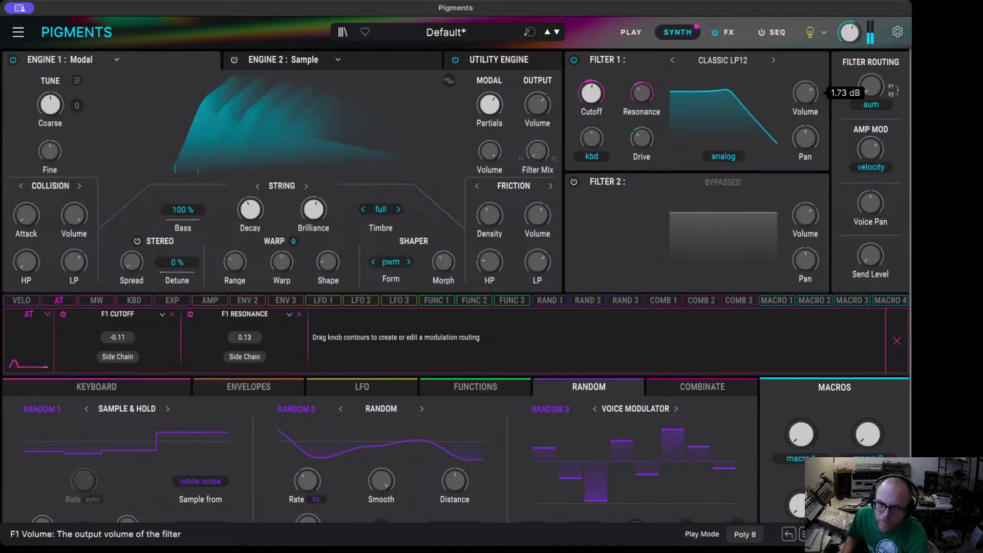
# - Set the keyboard voicing to mono with a Glide Time of 11 ms, trying legato glide on and off
pyautogui.scroll(2, 814, 96)
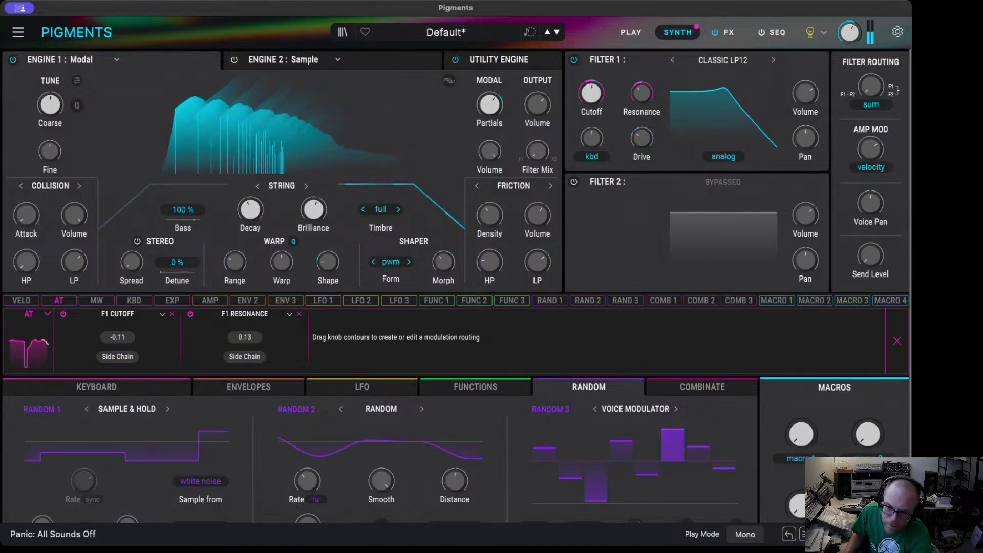
pyautogui.click(97, 388)
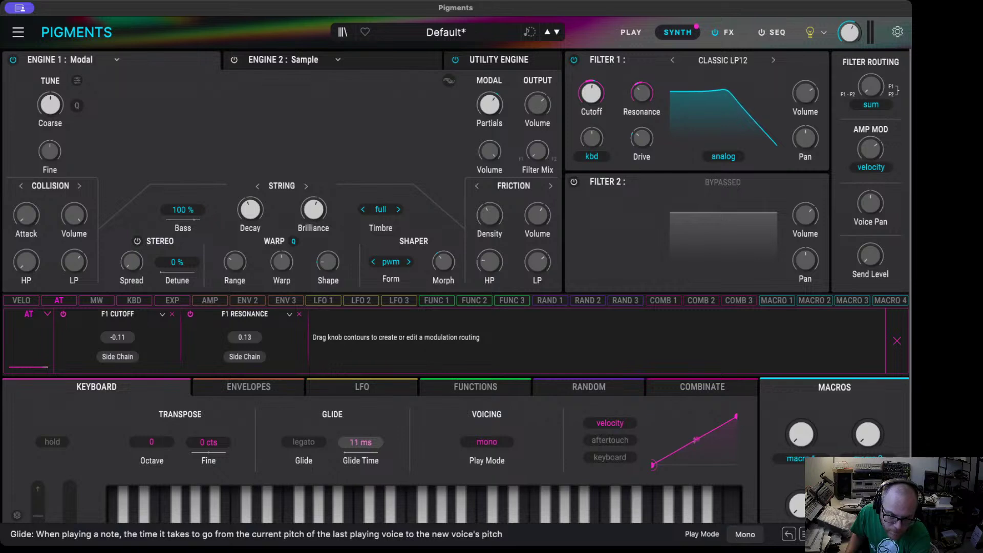
pyautogui.click(304, 443)
pyautogui.click(304, 443)
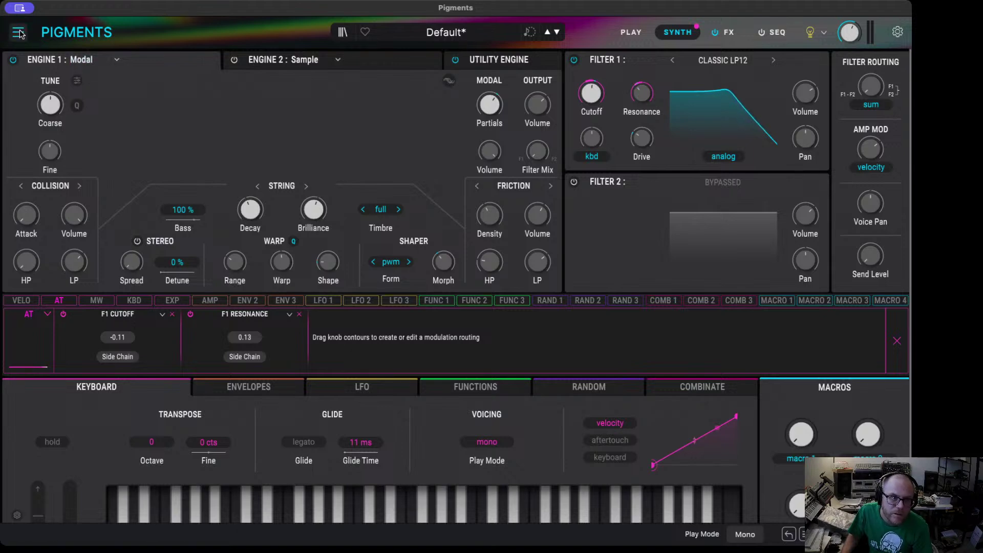
# - Start saving the patch under the name Modal Bass, entering the author's name and the type Plucked Bass
pyautogui.press('super+s')
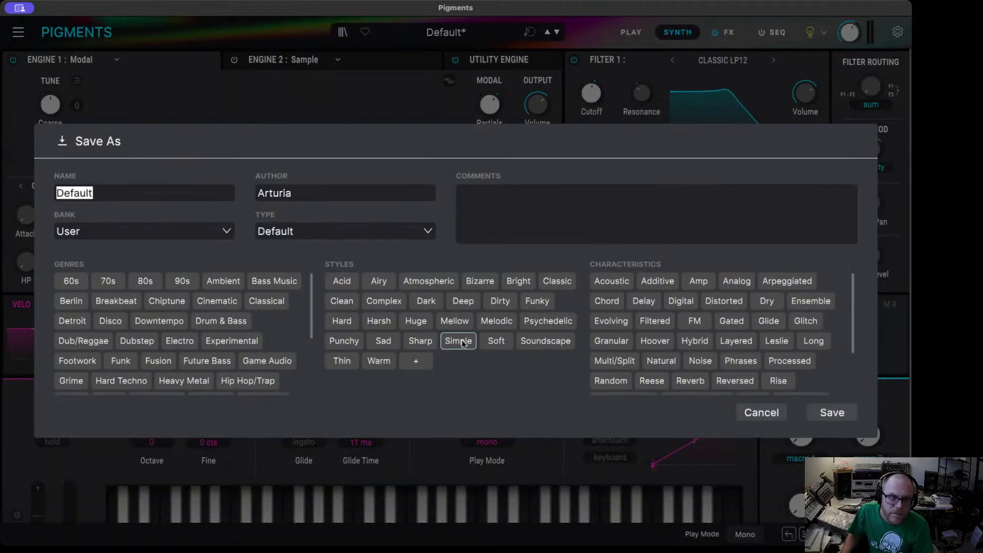
pyautogui.write('Modal Bass')
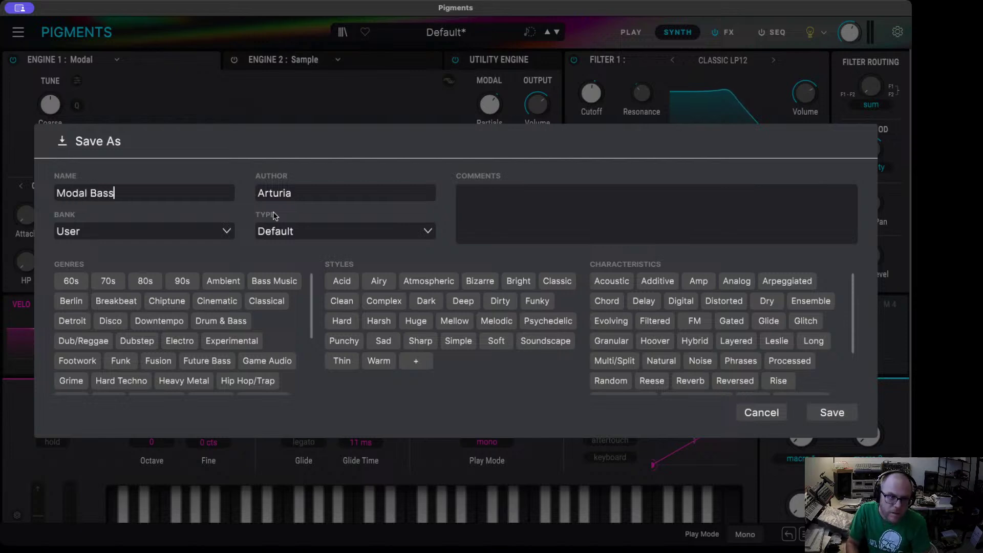
pyautogui.write('Ether Diver')
pyautogui.press('Tab')
pyautogui.press('Tab')
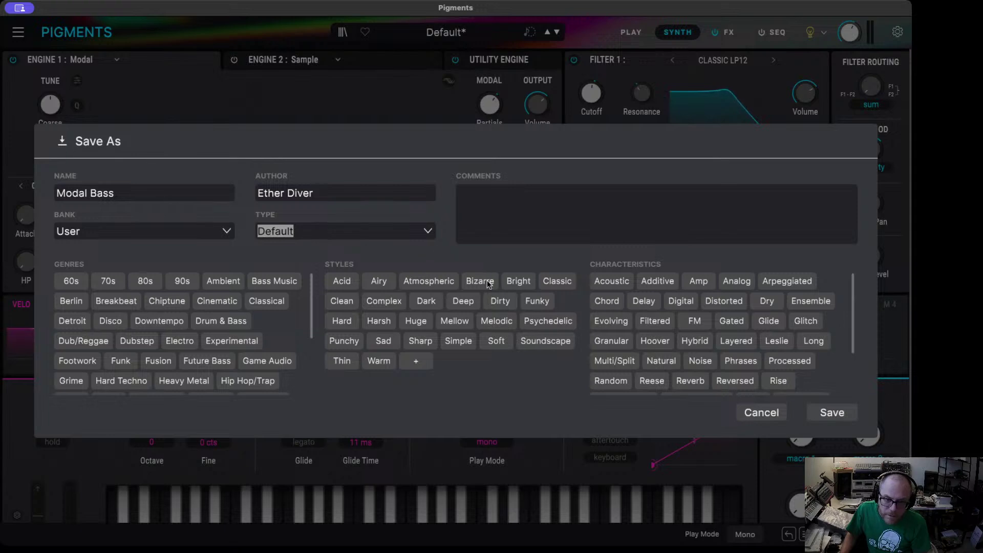
pyautogui.write('Plucked Bass')
# - Add the comment "1st Modal engine patch" to the preset
pyautogui.click(501, 219)
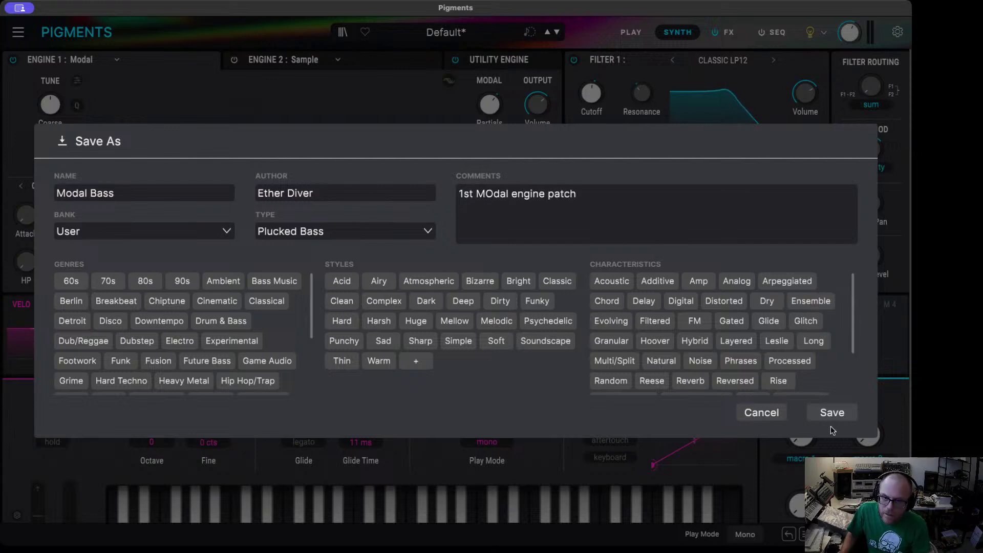
pyautogui.press('BackSpace')
pyautogui.write('o')
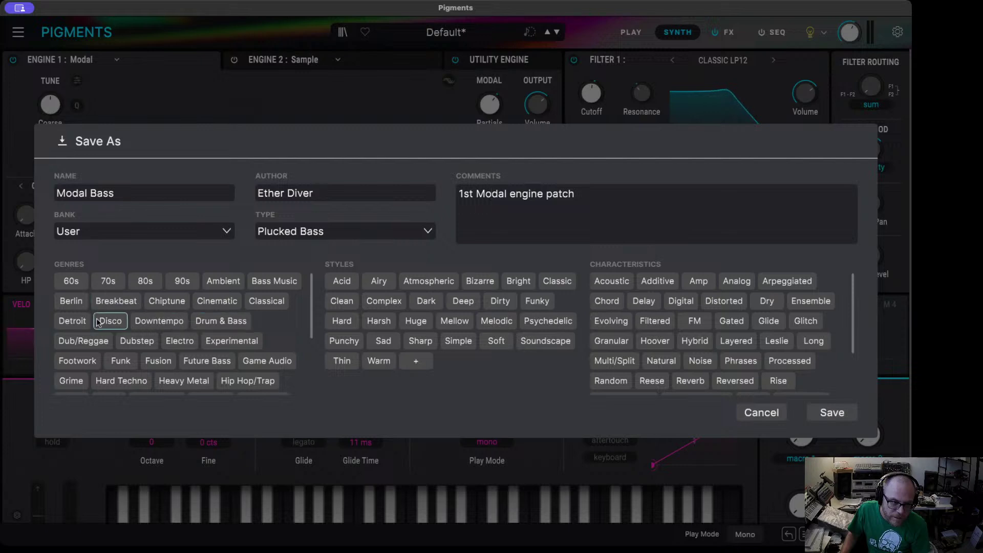
# - Tag the preset with the genres House and Techno and the styles Classic and Punchy
pyautogui.scroll(-4, 113, 318)
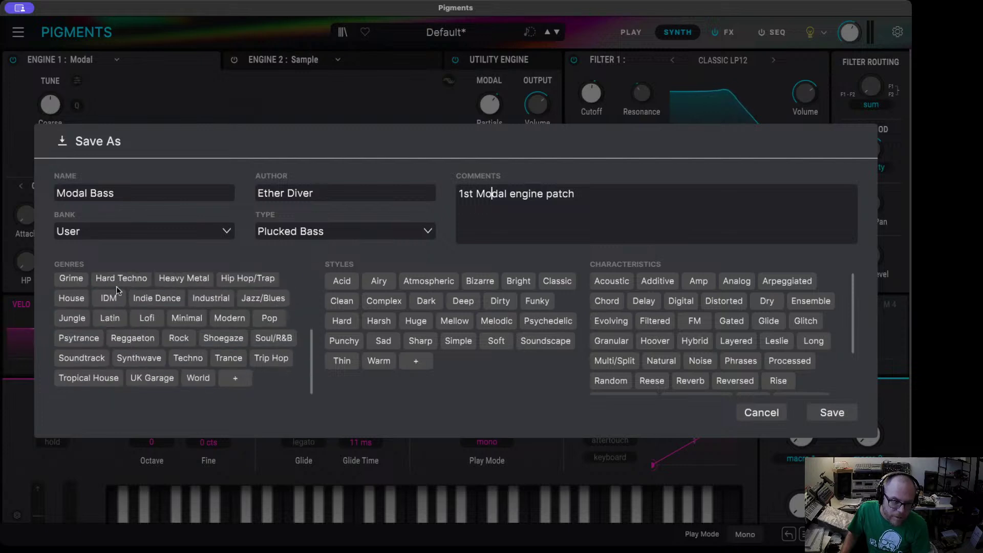
pyautogui.click(180, 355)
pyautogui.scroll(1, 87, 348)
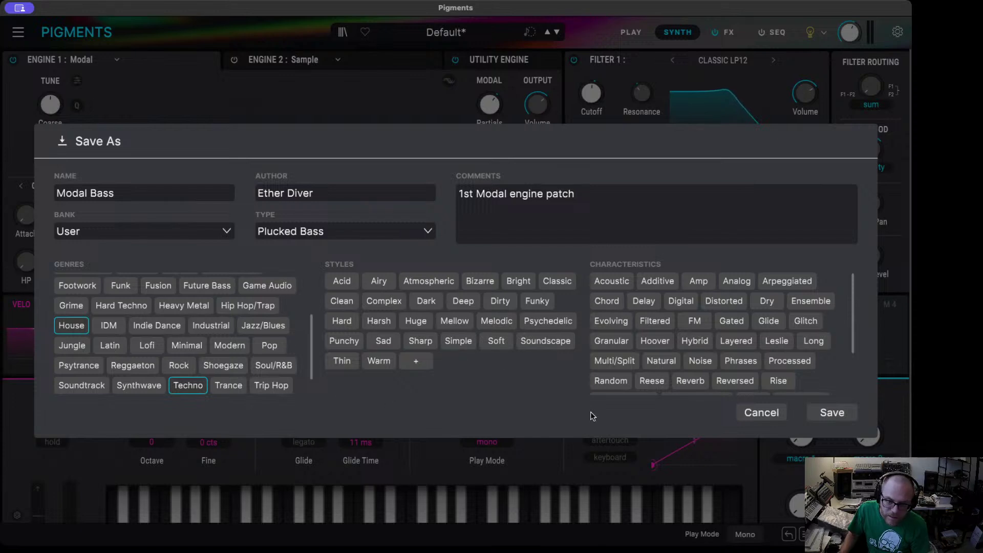
pyautogui.click(557, 281)
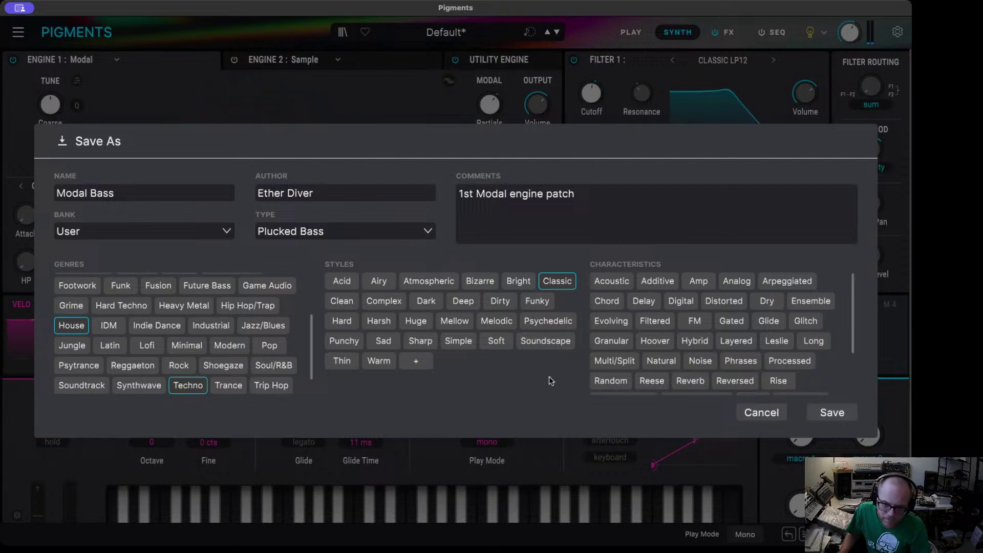
pyautogui.click(343, 340)
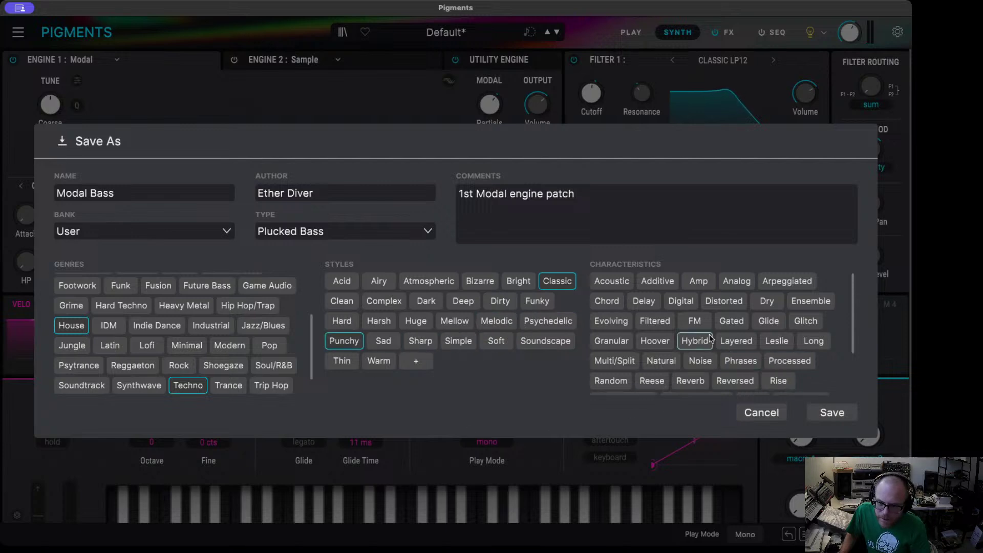
# - Look through the available characteristics and save the preset without assigning any of them
pyautogui.scroll(-1, 767, 348)
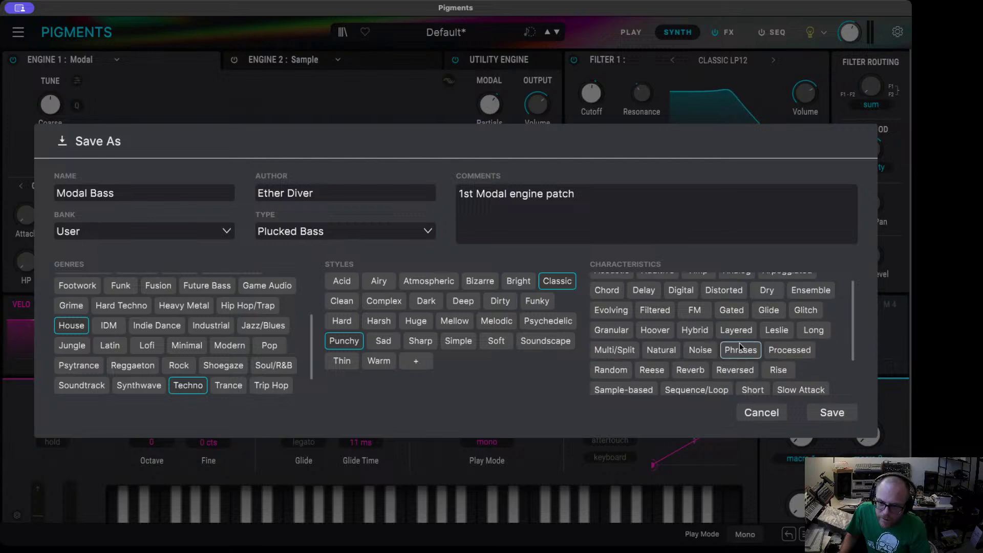
pyautogui.scroll(-3, 739, 342)
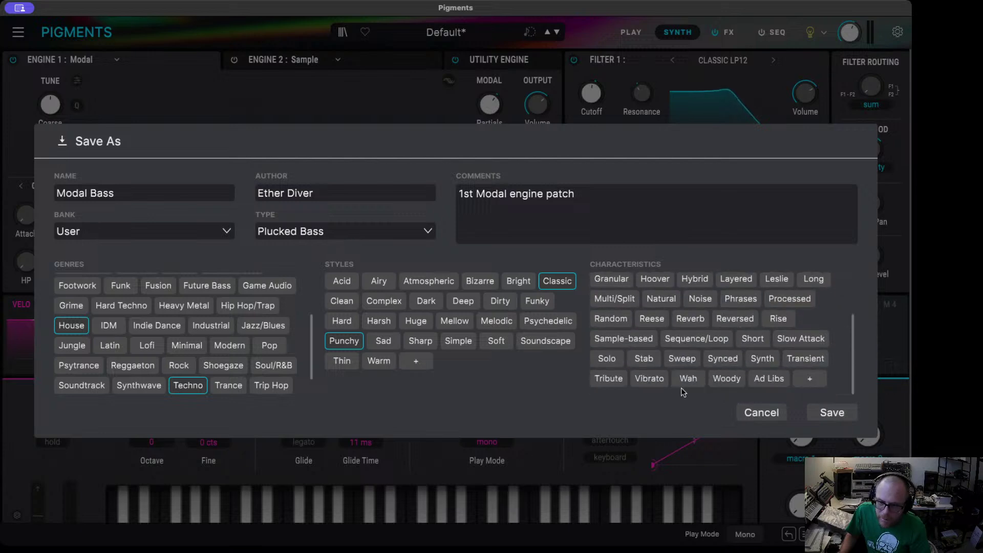
pyautogui.scroll(1, 762, 369)
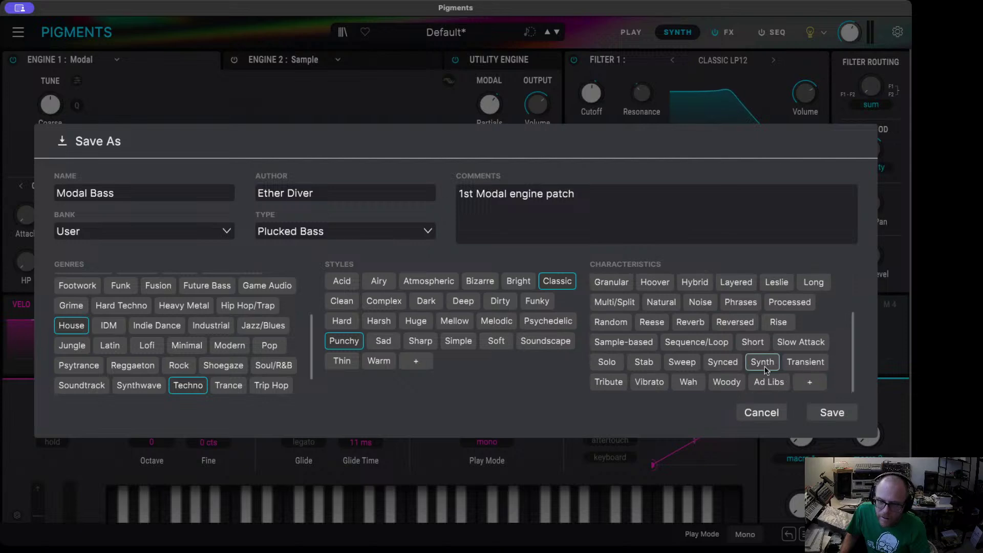
pyautogui.scroll(3, 676, 363)
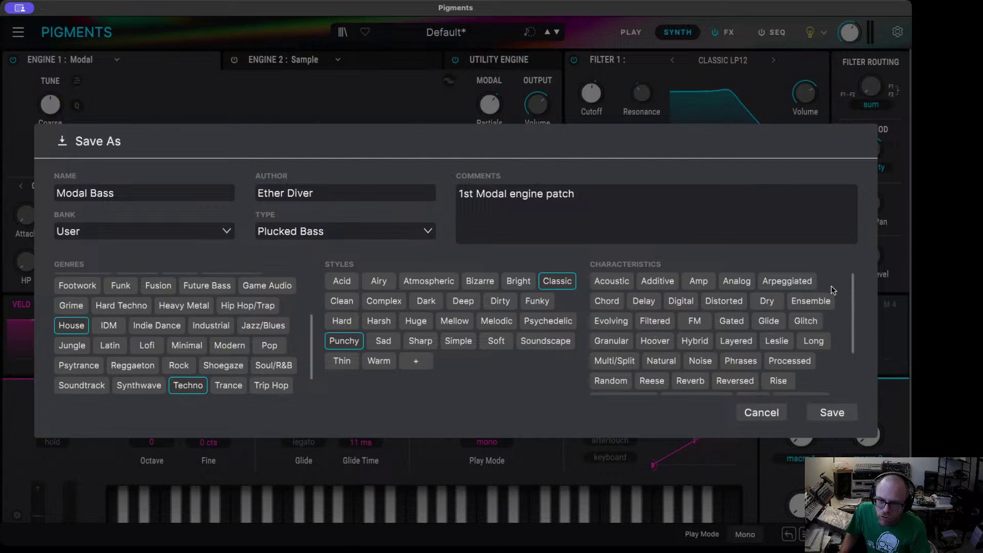
pyautogui.click(834, 412)
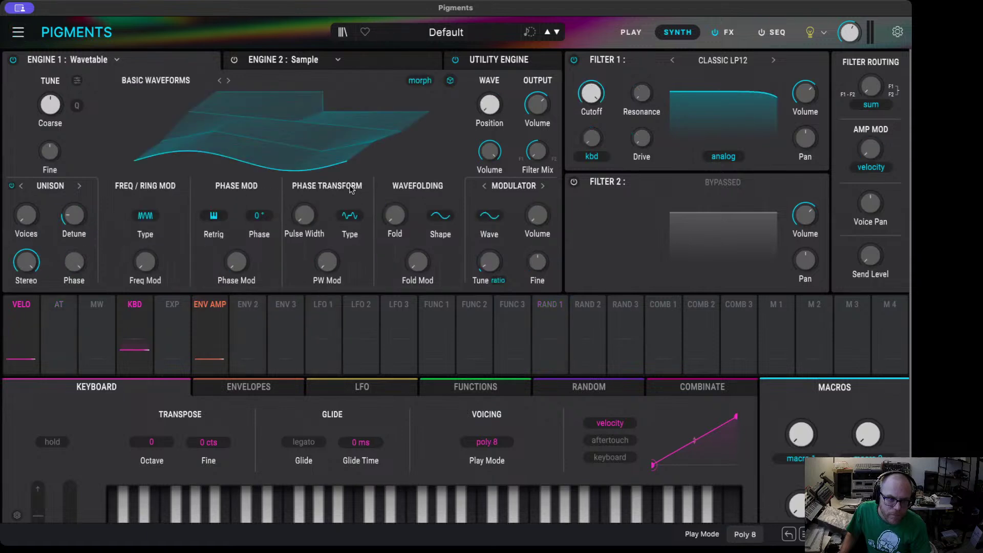
# - Starting from the Default preset, switch Engine 1 to the Modal type and adjust the String Decay
pyautogui.click(90, 60)
pyautogui.click(104, 163)
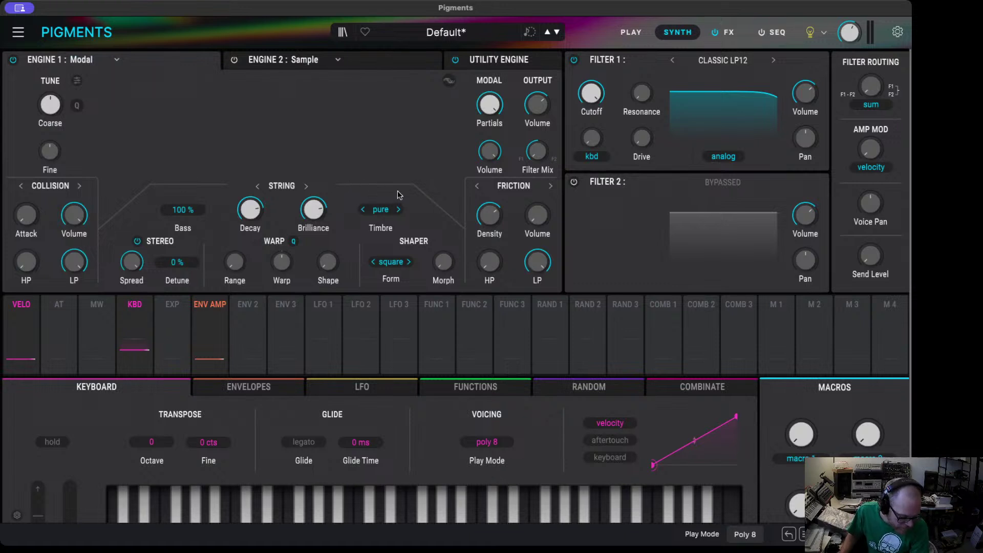
pyautogui.moveTo(251, 214)
pyautogui.mouseDown()
pyautogui.moveTo(250, 235)
pyautogui.moveTo(251, 201)
pyautogui.mouseUp()
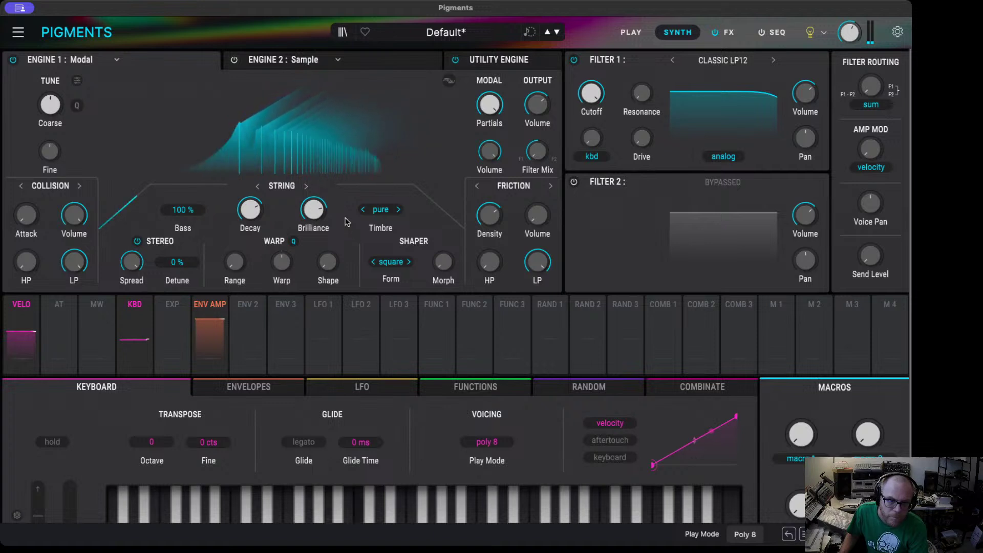
# - Reduce the Modal engine's Partials to about 18
pyautogui.moveTo(495, 111)
pyautogui.mouseDown()
pyautogui.moveTo(494, 149)
pyautogui.moveTo(495, 97)
pyautogui.moveTo(494, 106)
pyautogui.mouseUp()
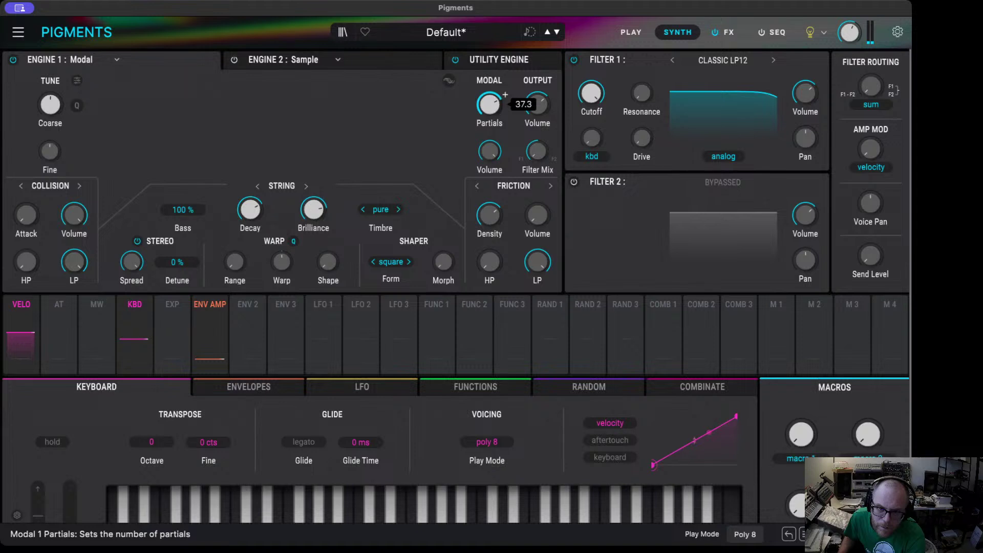
pyautogui.scroll(-5, 489, 104)
pyautogui.scroll(-4, 505, 94)
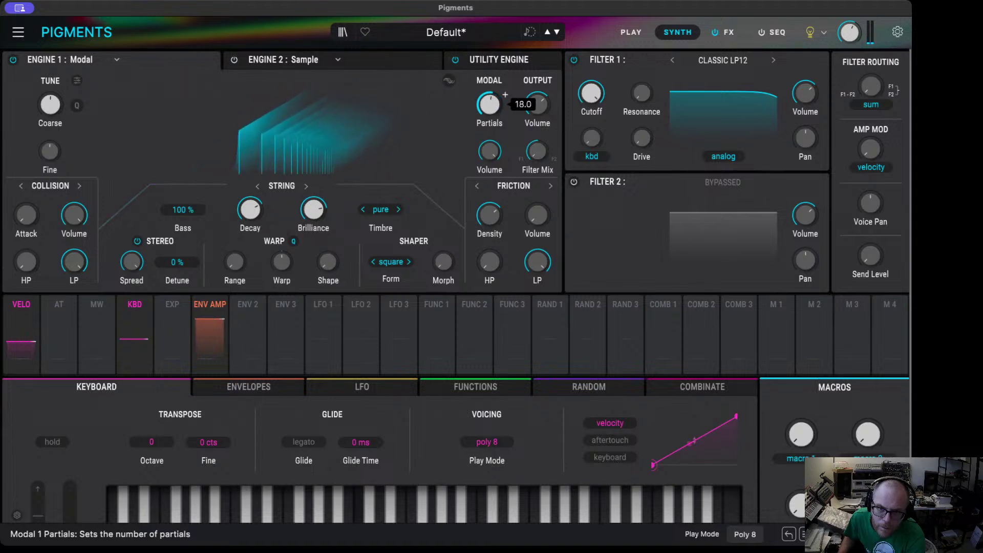
pyautogui.scroll(-2, 496, 111)
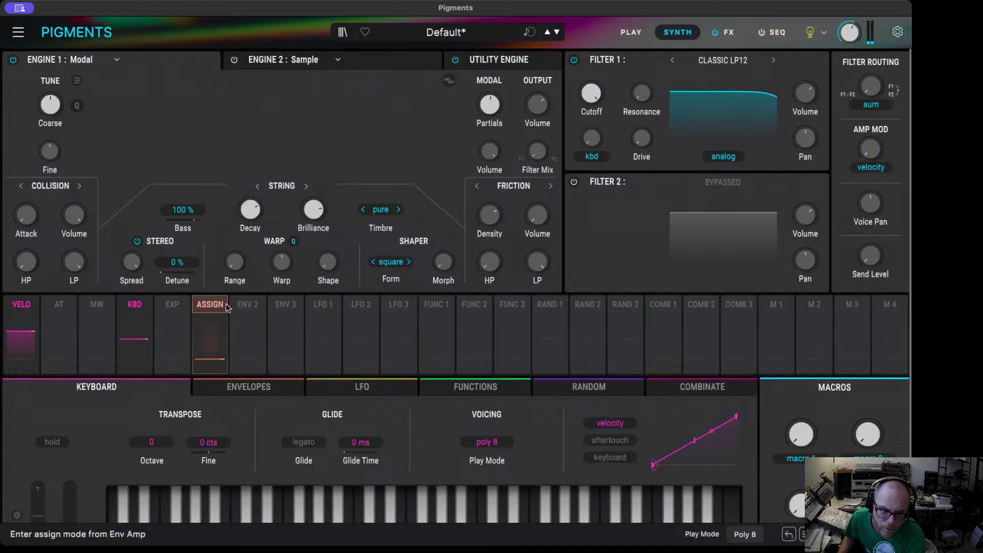
# - Reshape Envelope 2 with a longer decay and a high sustain level
pyautogui.click(248, 313)
pyautogui.click(249, 387)
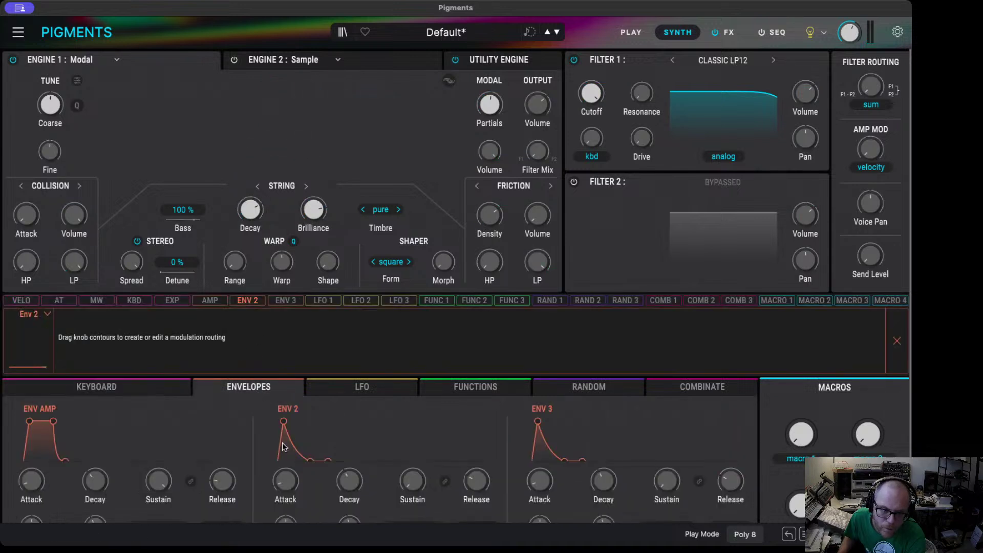
pyautogui.click(284, 424)
pyautogui.moveTo(311, 459); pyautogui.dragTo(320, 432)
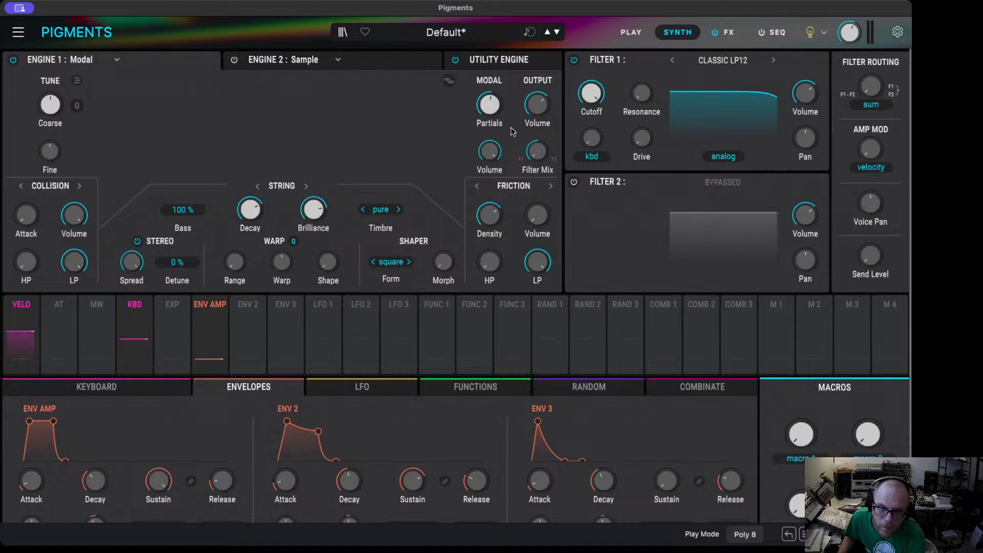
# - Route Env 2 to the Modal Partials with an amount of 0.29, and aftertouch to the same knob with 0.13
pyautogui.moveTo(493, 96)
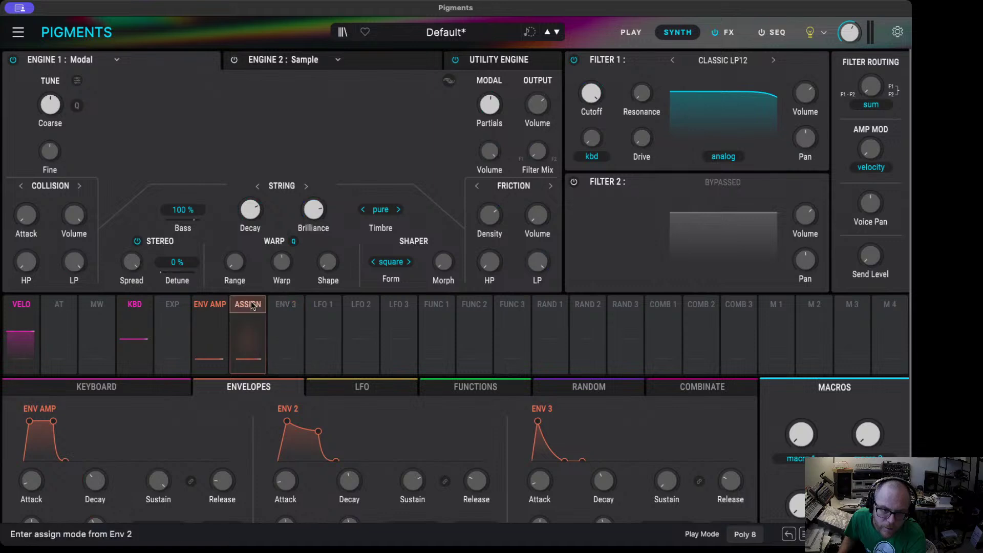
pyautogui.click(271, 321)
pyautogui.moveTo(489, 92)
pyautogui.moveTo(490, 92); pyautogui.dragTo(490, 85)
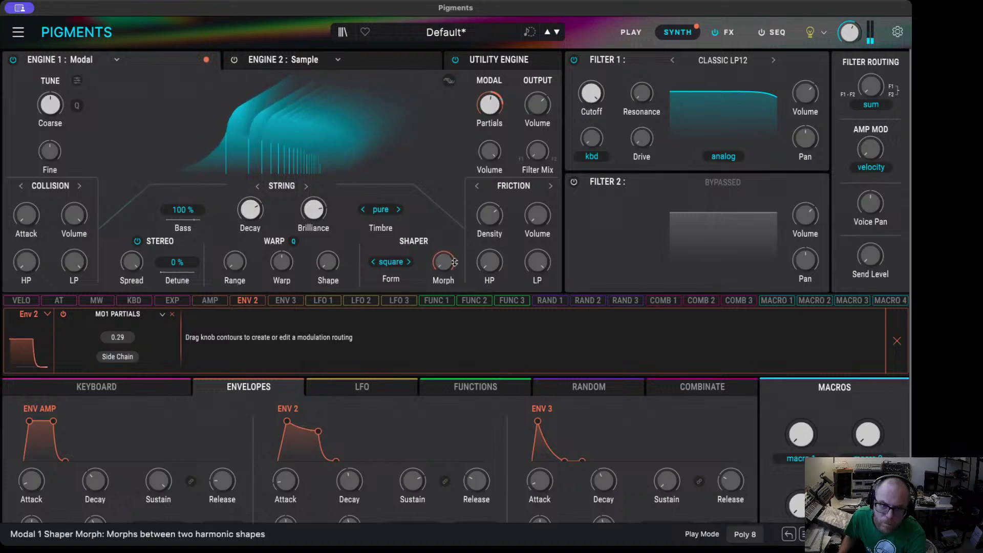
pyautogui.click(59, 301)
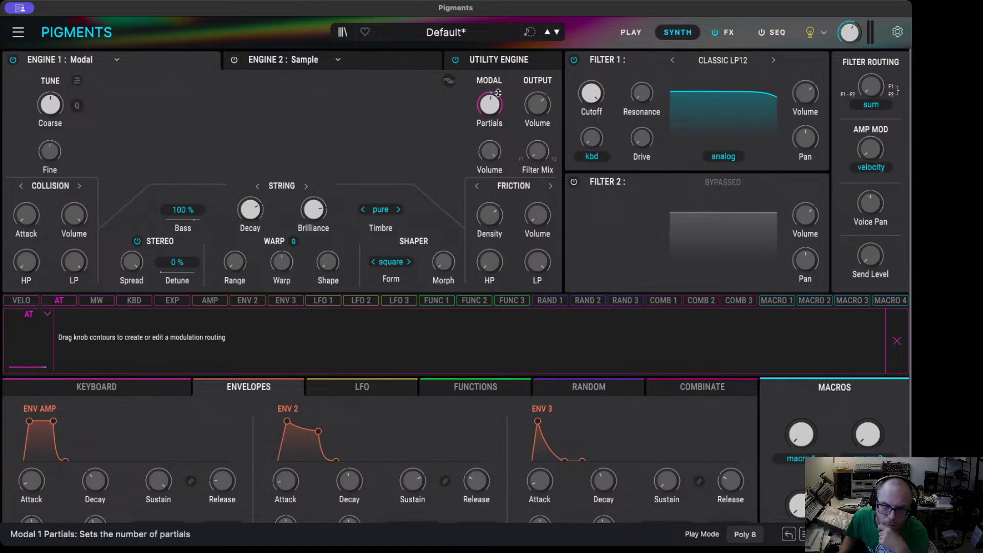
pyautogui.moveTo(494, 91); pyautogui.dragTo(495, 87)
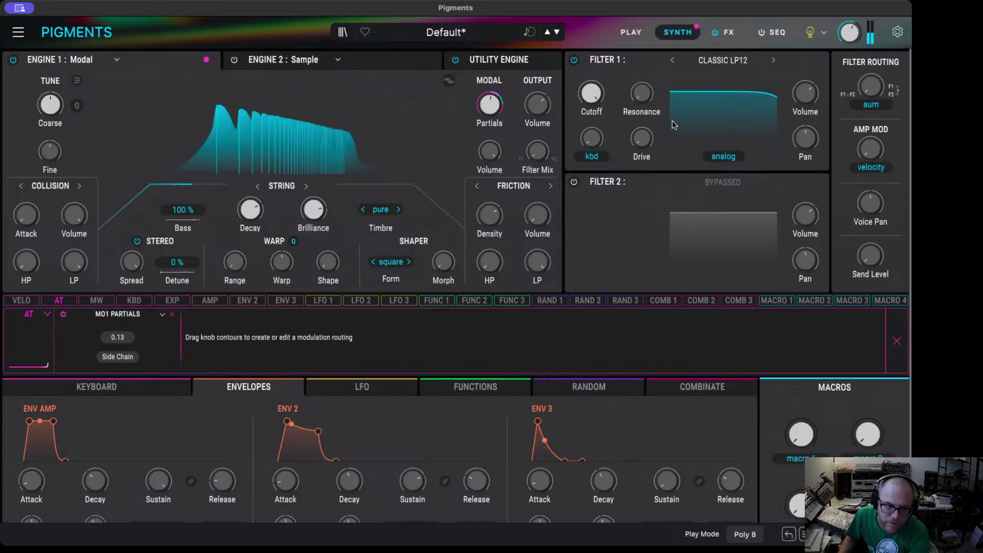
# - Audition the pinch, hollow and full Timbres of the String resonator and return to pure
pyautogui.click(399, 210)
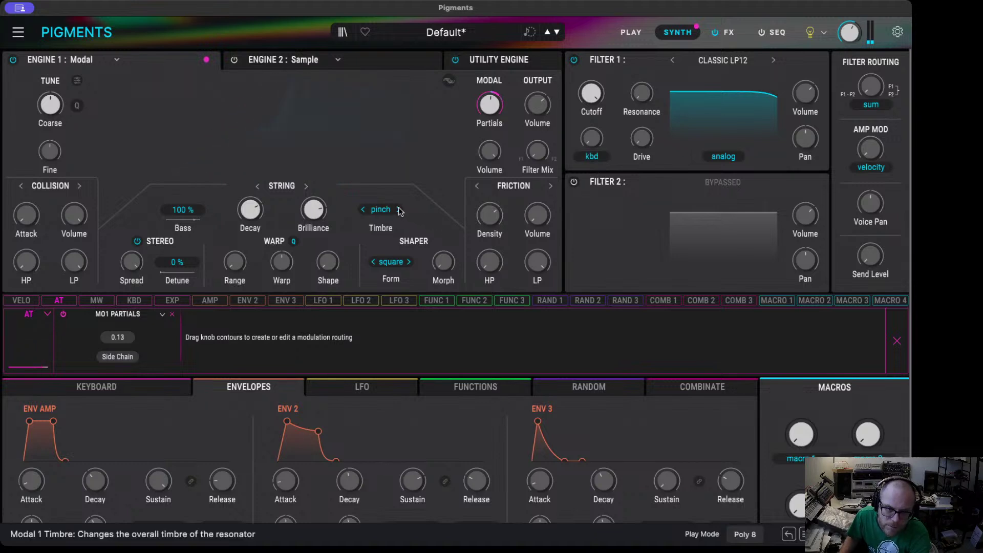
pyautogui.click(399, 210)
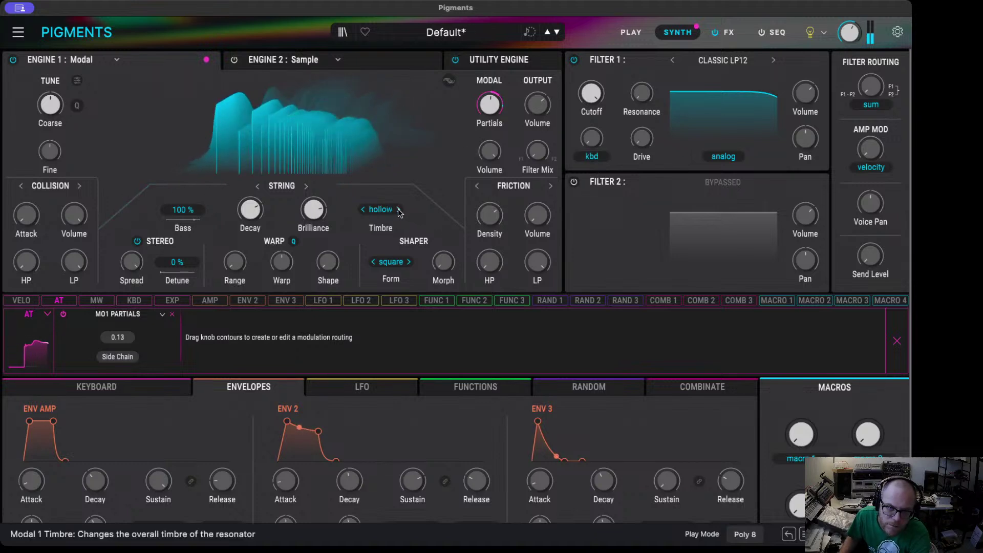
pyautogui.click(399, 210)
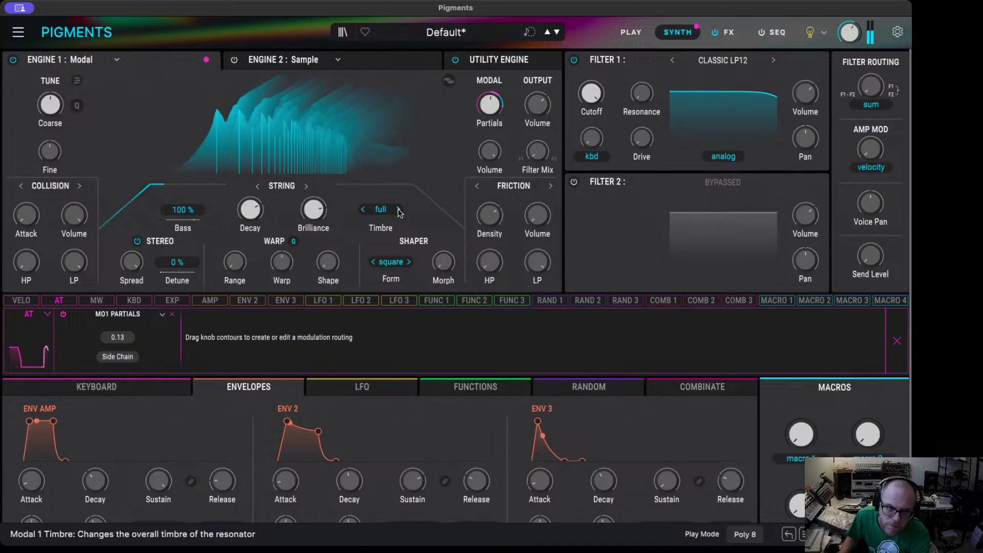
pyautogui.click(399, 210)
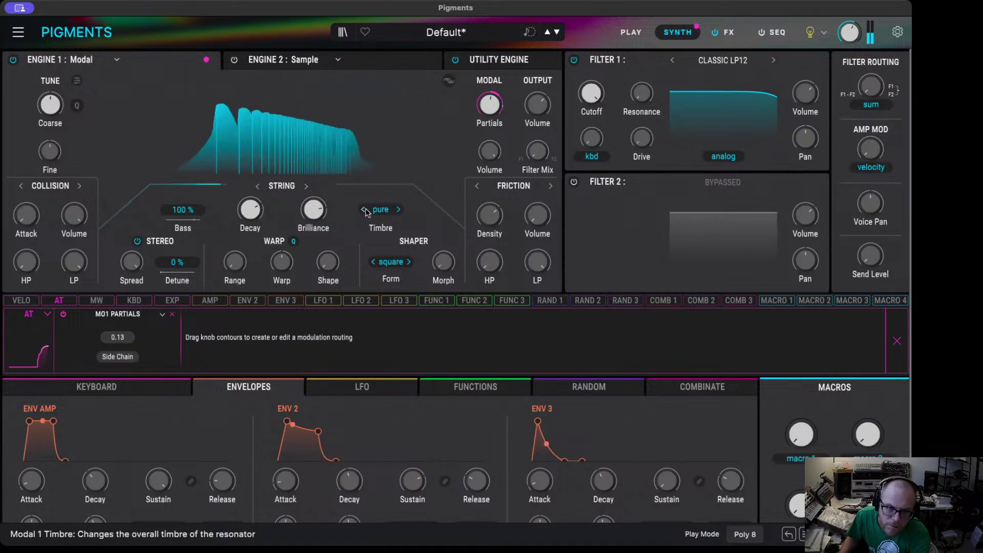
# - Compare the String resonator's pinch and full Timbres once more, ending on pure
pyautogui.click(398, 210)
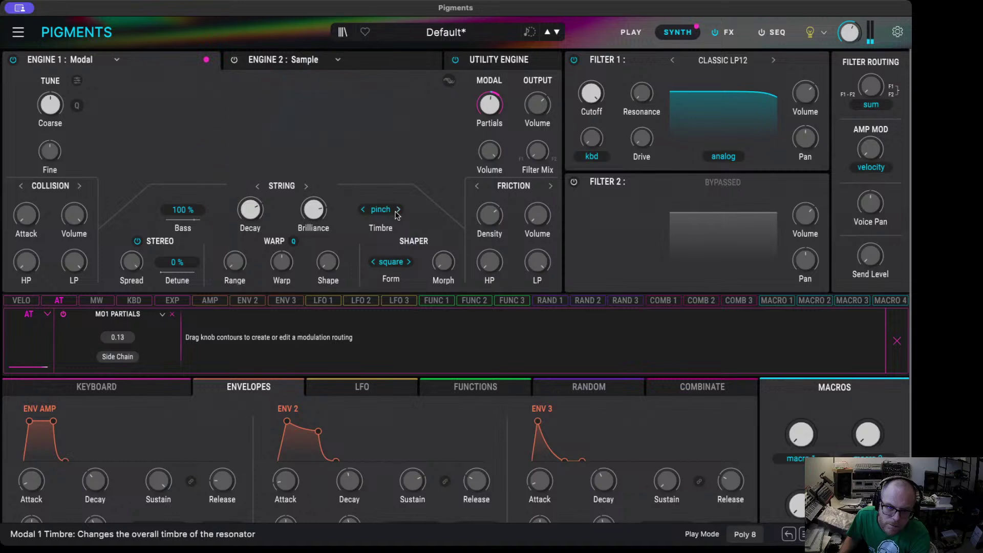
pyautogui.click(362, 210)
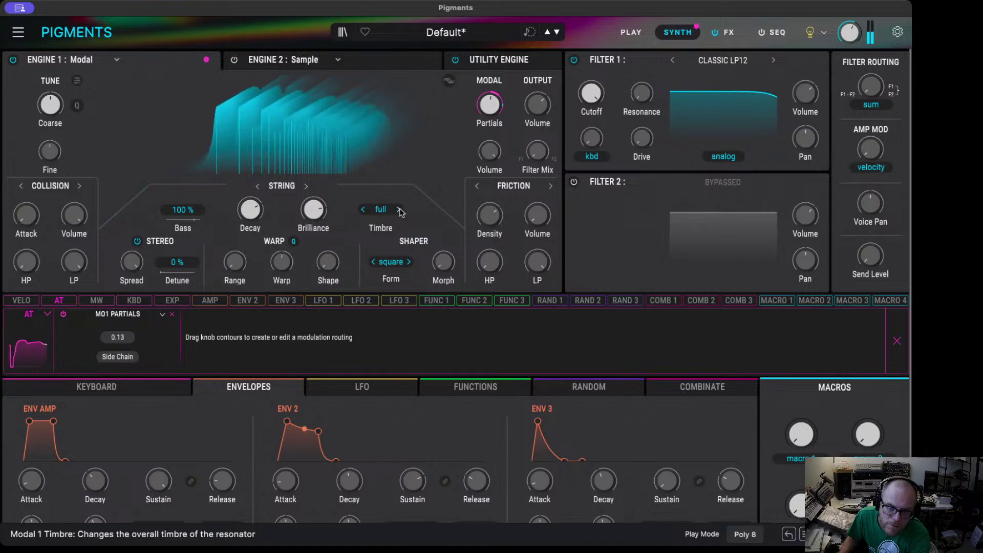
pyautogui.click(399, 209)
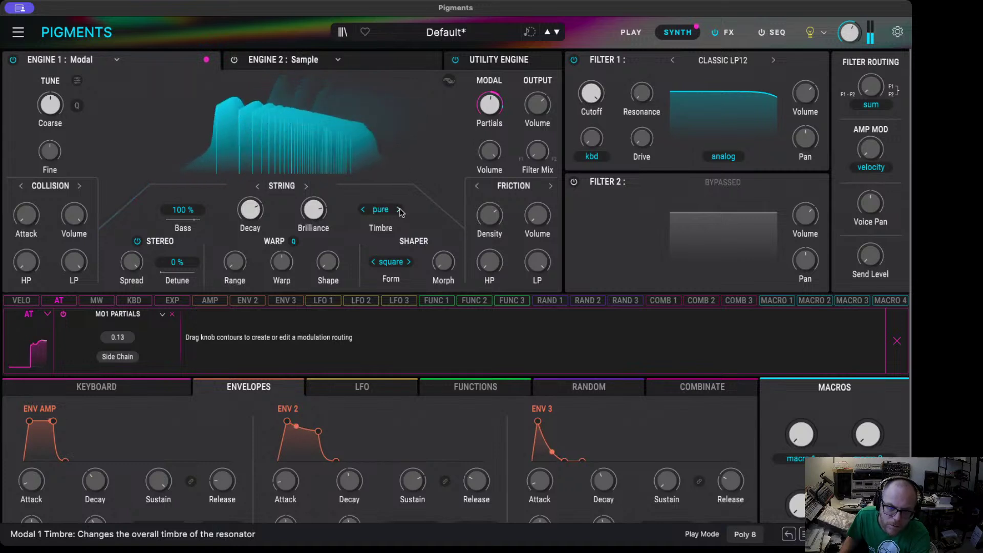
# - Try other Shaper Forms, keeping square, and set the Shaper Morph to about 0.32
pyautogui.click(408, 262)
pyautogui.moveTo(443, 262)
pyautogui.mouseDown()
pyautogui.moveTo(443, 245)
pyautogui.moveTo(444, 265)
pyautogui.mouseUp()
pyautogui.click(409, 262)
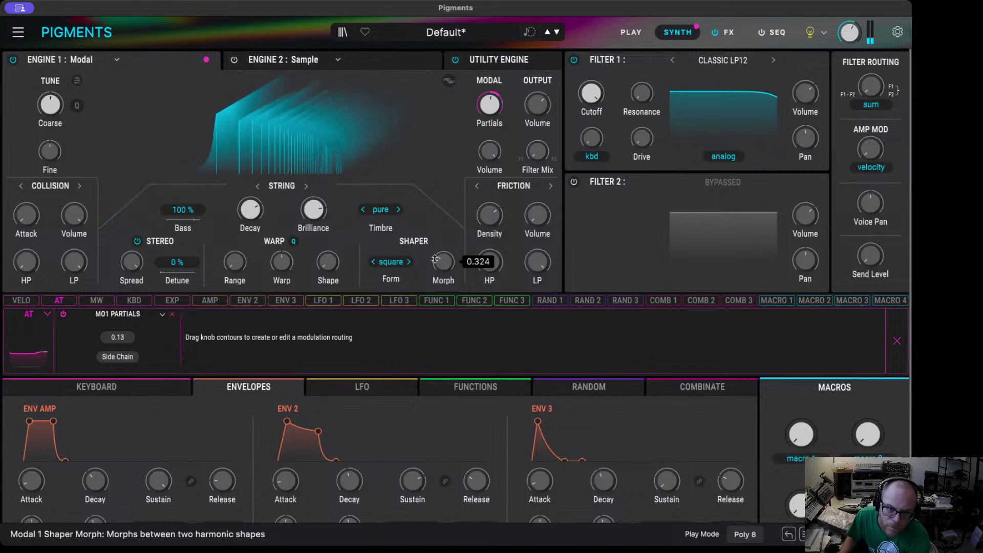
# - Raise the resonator's Warp amount slightly and set the Warp Shape to about 54 %
pyautogui.moveTo(323, 257); pyautogui.dragTo(234, 257)
pyautogui.moveTo(322, 271); pyautogui.dragTo(328, 260)
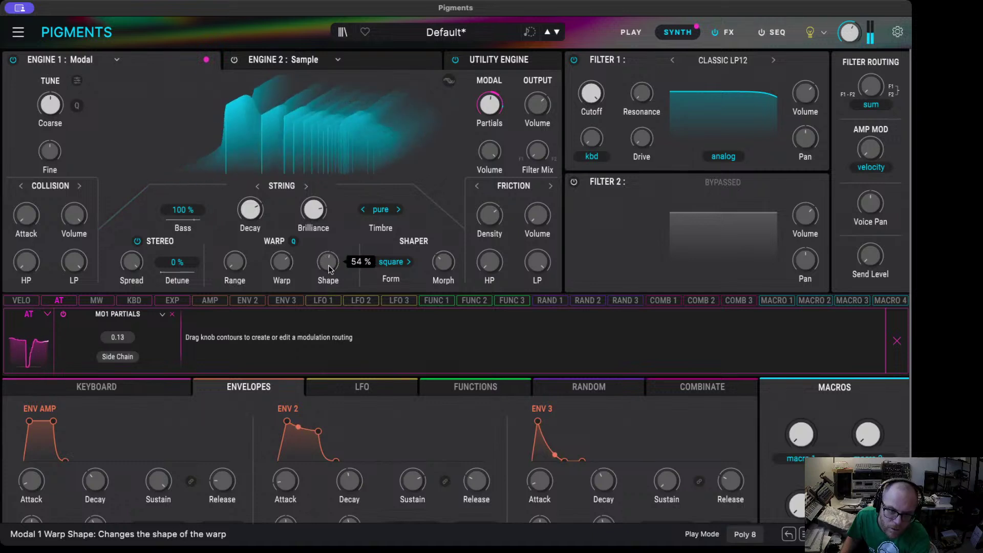
pyautogui.click(331, 300)
pyautogui.moveTo(328, 252); pyautogui.dragTo(327, 256)
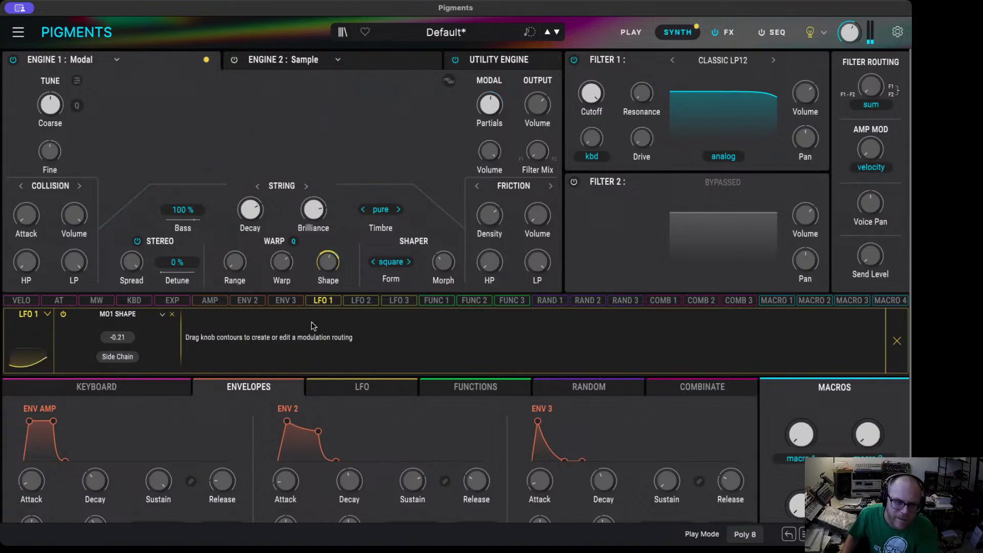
pyautogui.click(171, 315)
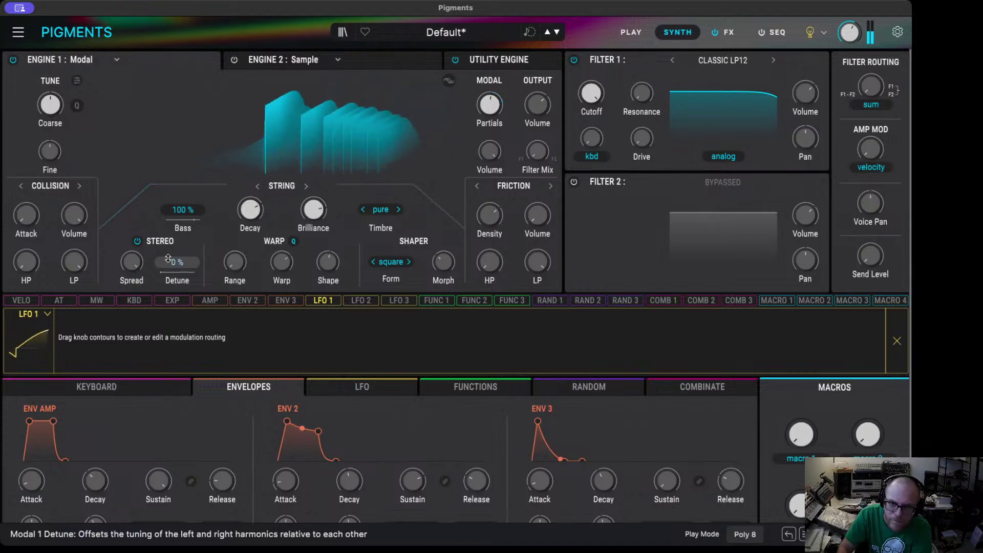
# - Reshape Envelope 3 with a long attack and full sustain, and route it to the Modal Brilliance with an amount of -0.29
pyautogui.moveTo(320, 214)
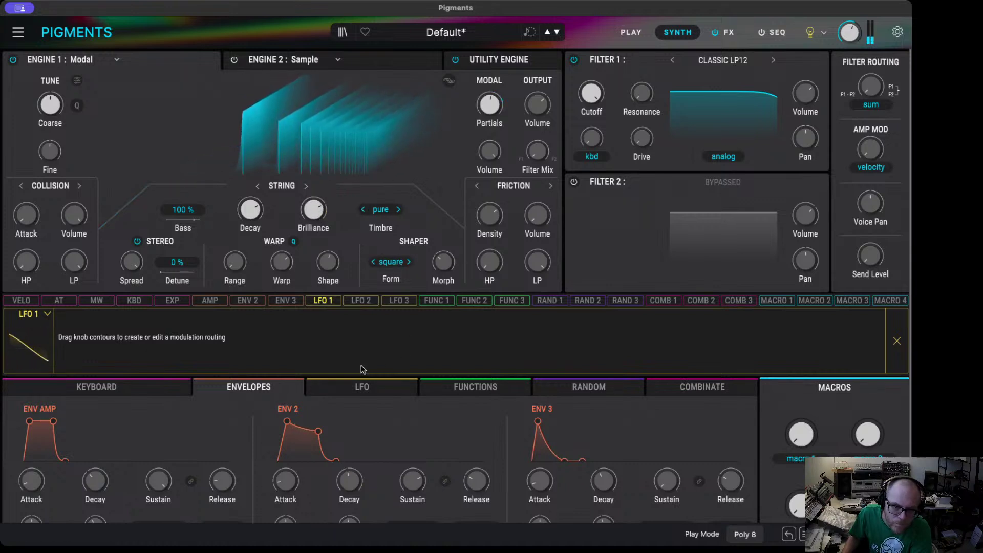
pyautogui.click(286, 303)
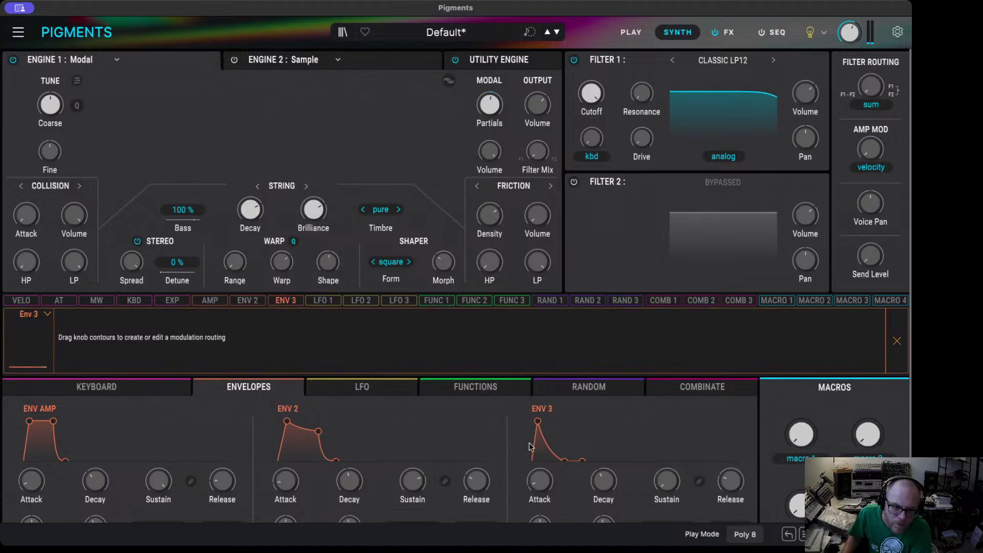
pyautogui.moveTo(537, 421); pyautogui.dragTo(583, 421)
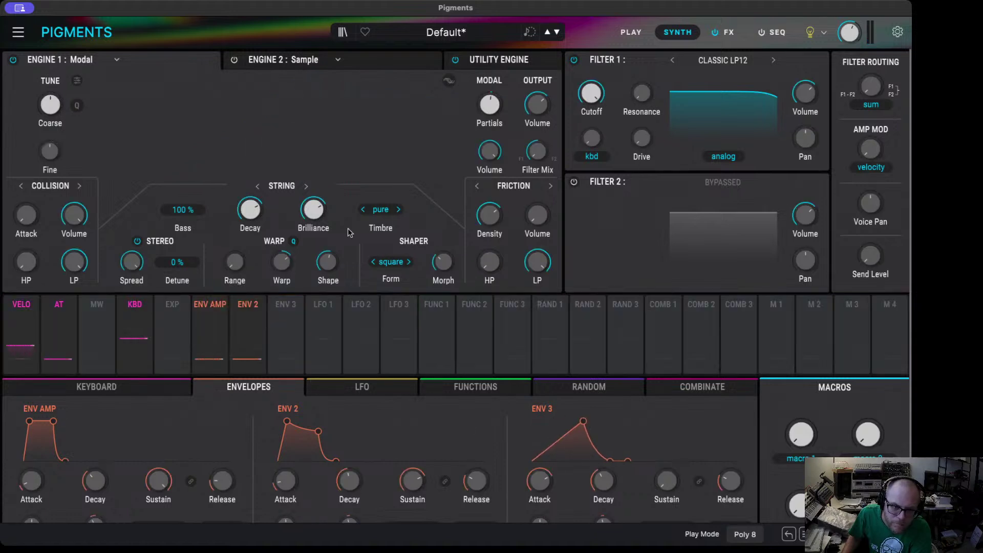
pyautogui.moveTo(321, 203)
pyautogui.moveTo(610, 460); pyautogui.dragTo(604, 431)
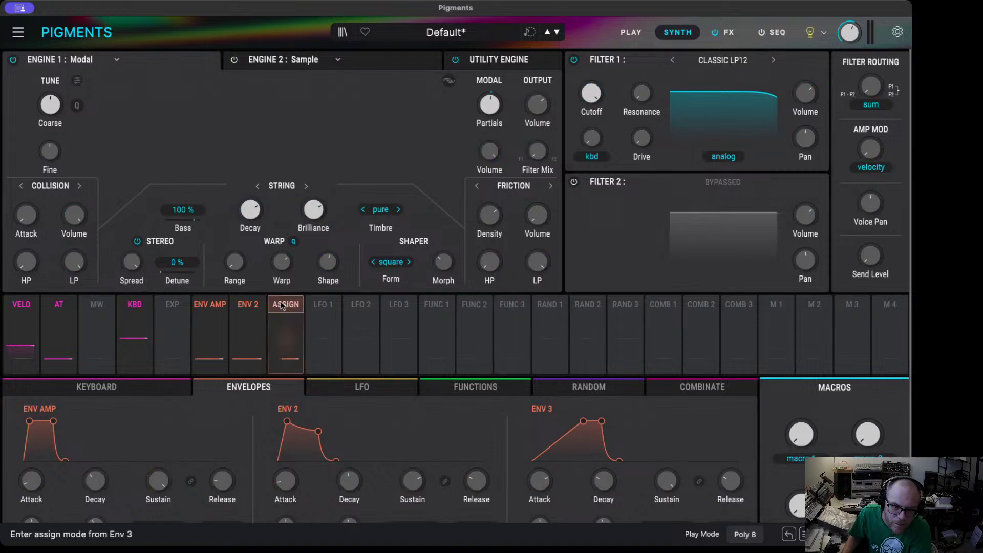
pyautogui.click(286, 322)
pyautogui.moveTo(322, 199); pyautogui.dragTo(323, 209)
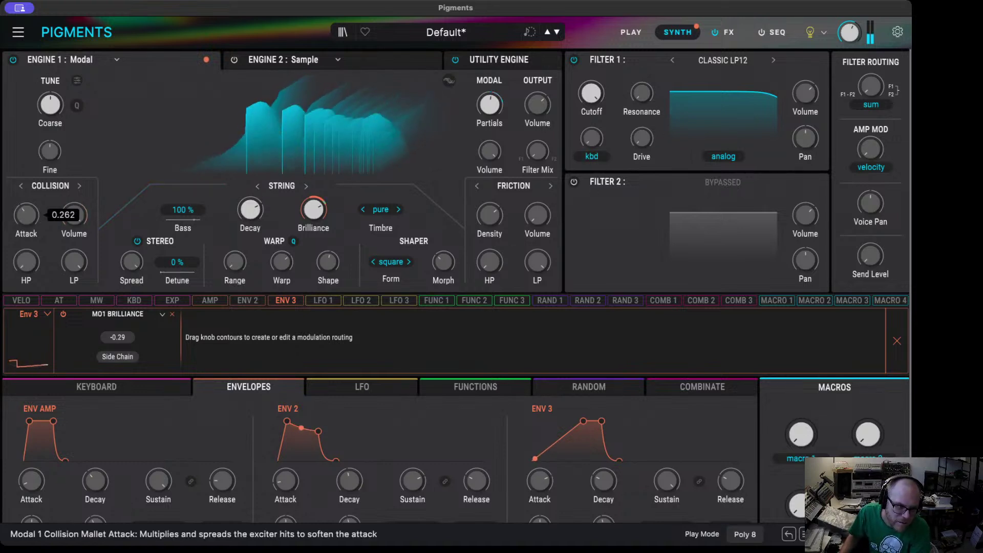
# - Switch the Collision exciter to Transient and audition its samples, settling on lazer
pyautogui.click(80, 185)
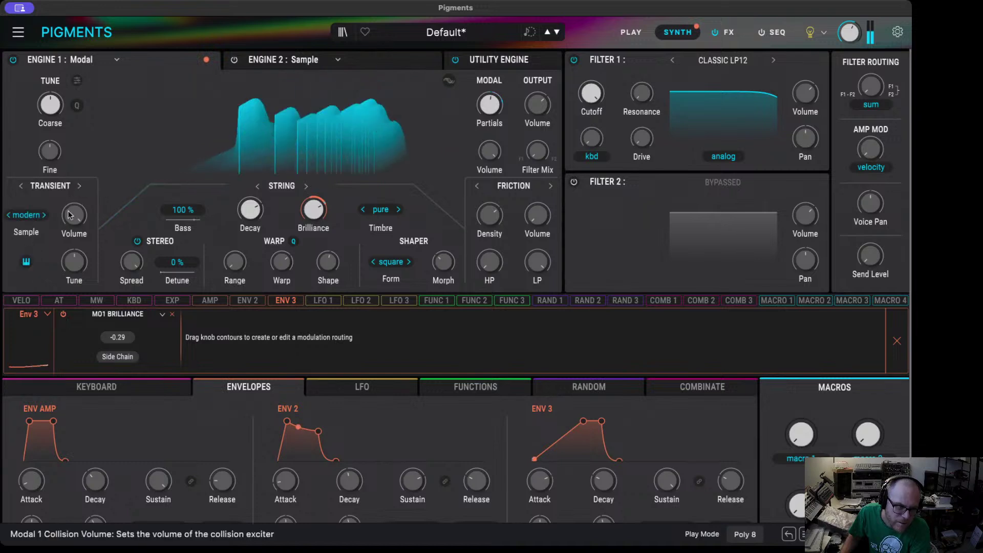
pyautogui.click(44, 215)
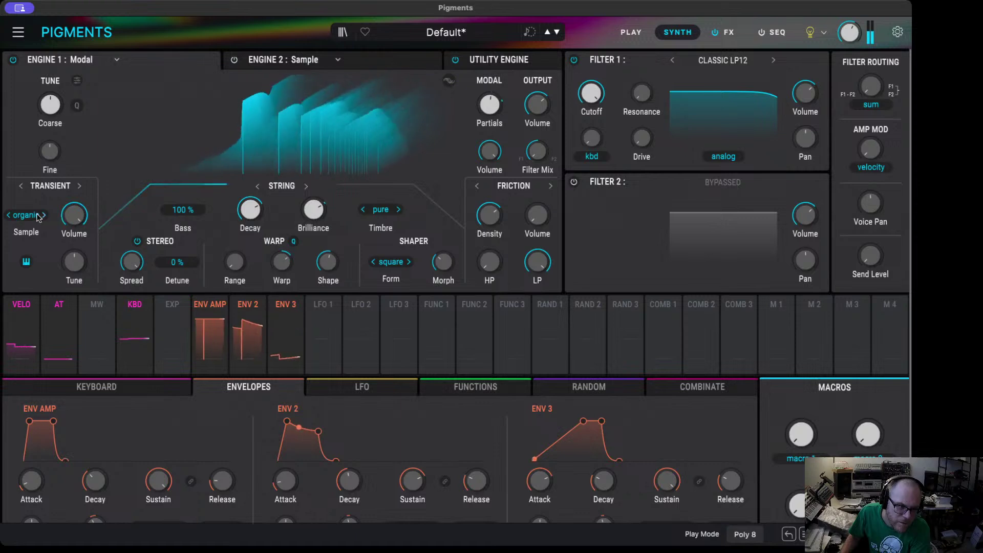
pyautogui.scroll(-1, 43, 250)
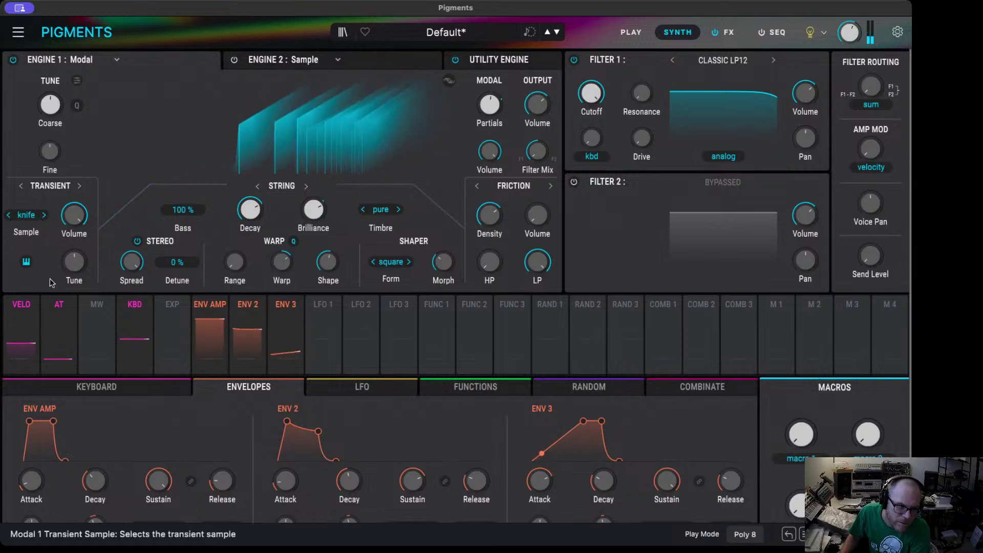
pyautogui.scroll(-1, 47, 271)
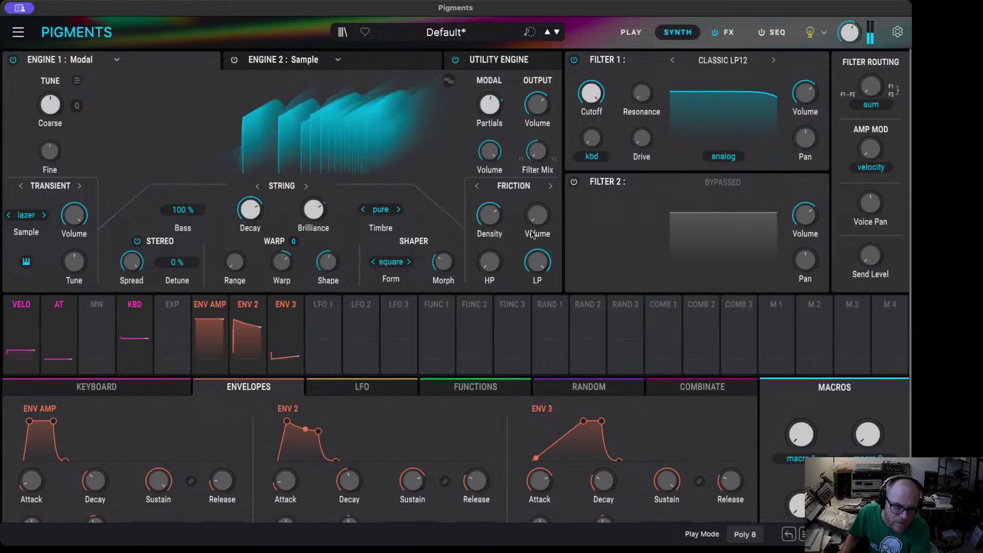
# - Set the Shaper Form to pwm and route LFO 1 to the Shaper Morph with an amount of 0.20
pyautogui.click(408, 263)
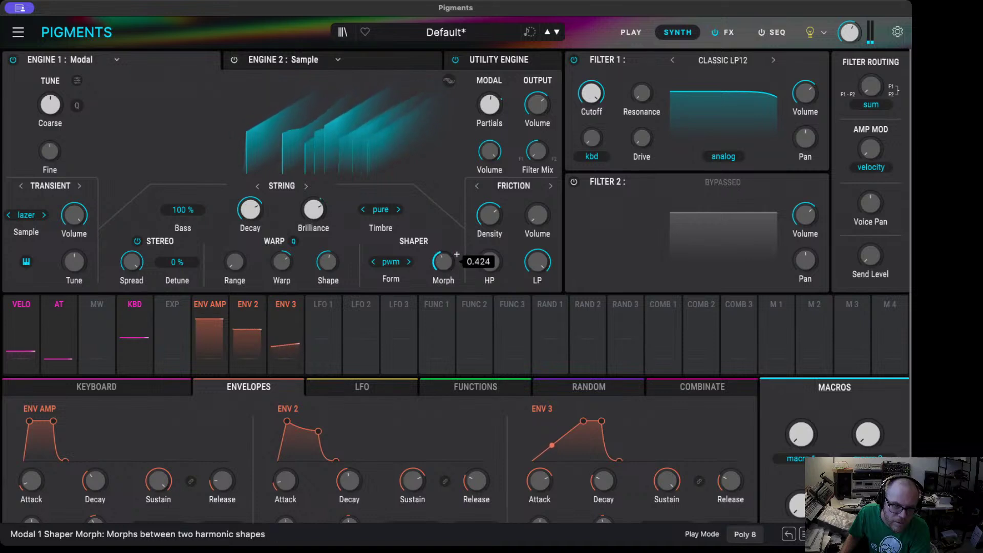
pyautogui.scroll(3, 457, 255)
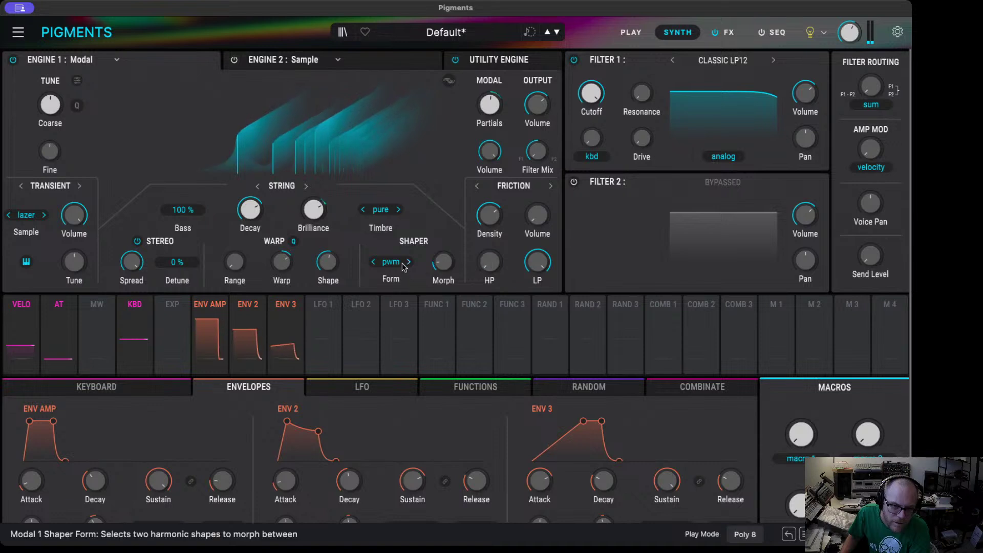
pyautogui.moveTo(315, 313); pyautogui.dragTo(443, 261)
pyautogui.scroll(5, 444, 264)
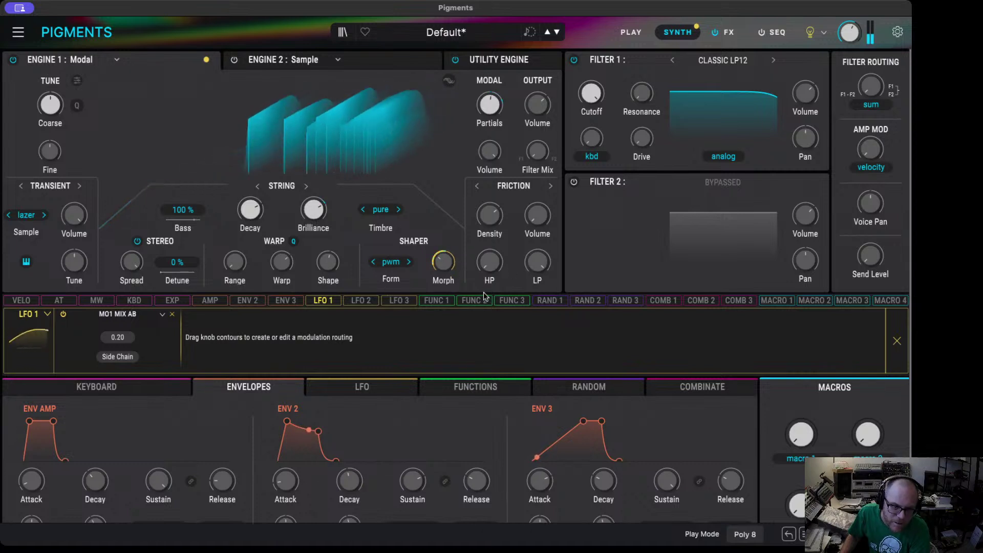
pyautogui.click(314, 306)
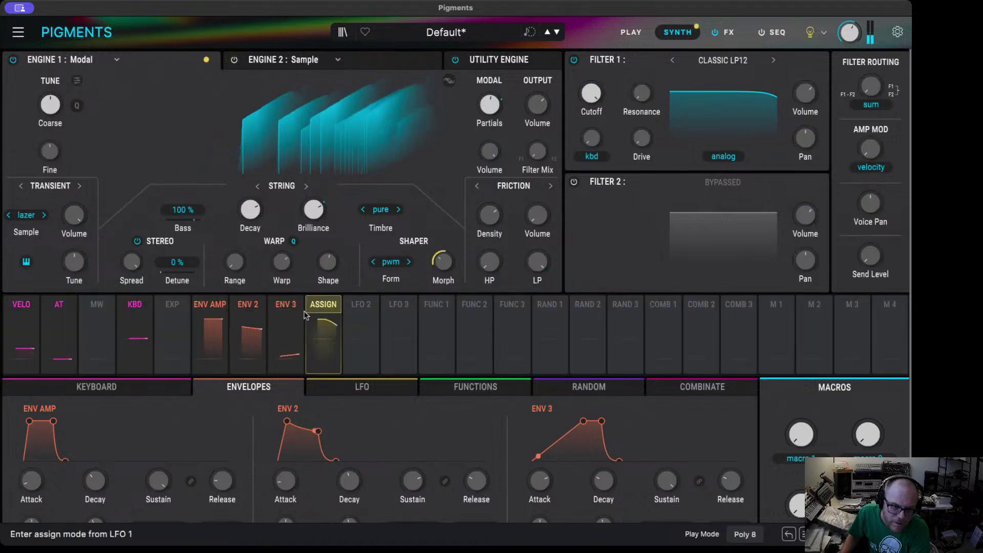
# - Examine LFO 1's waveform, rate and retrigger settings
pyautogui.click(337, 395)
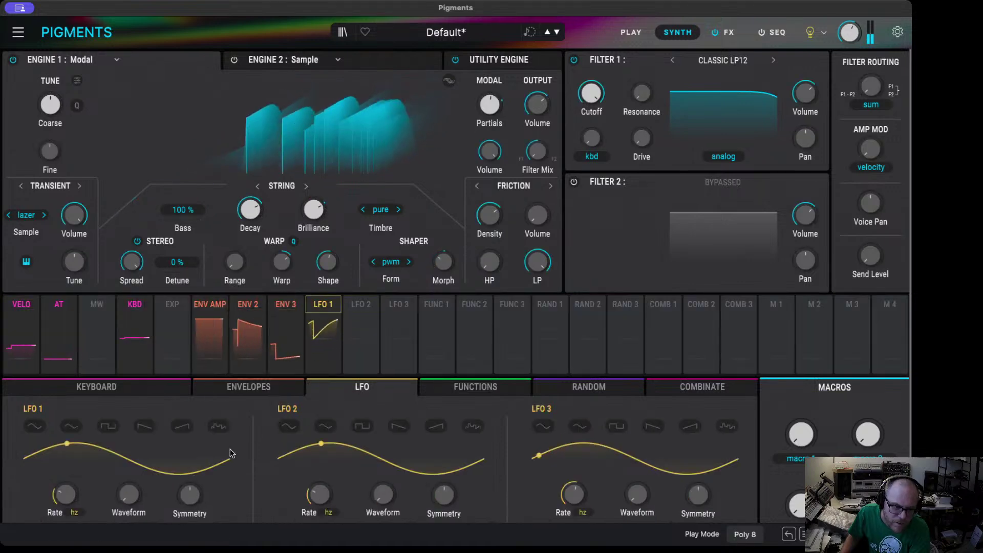
pyautogui.scroll(-2, 230, 449)
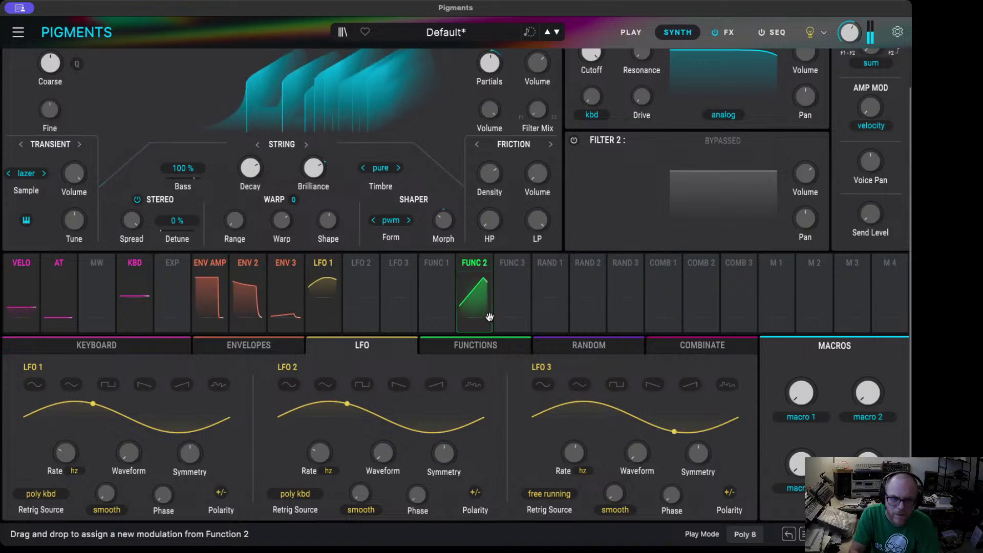
pyautogui.scroll(2, 635, 256)
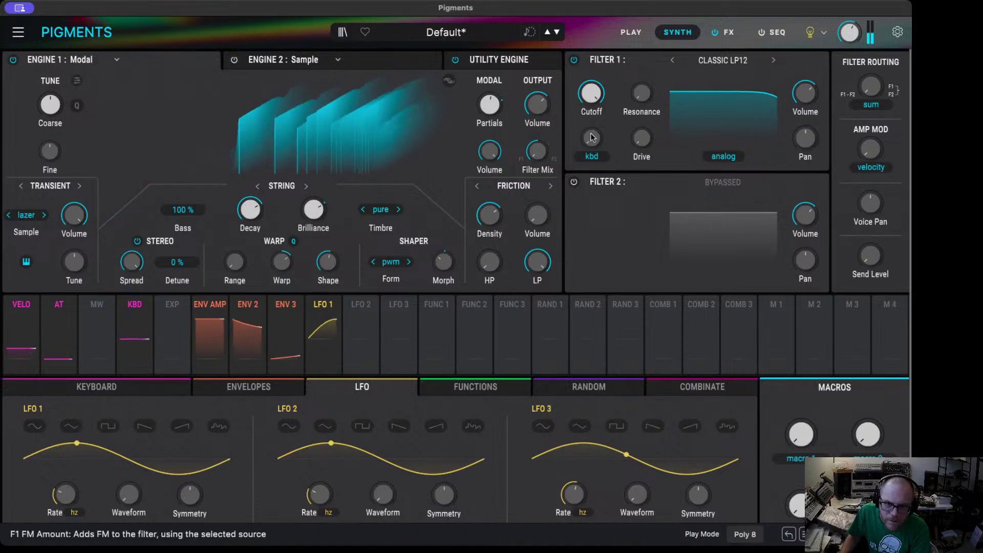
# - Lower Filter 1's Cutoff with slightly raised Resonance, and route Env 2 to the Cutoff with an amount of 0.17
pyautogui.moveTo(591, 93); pyautogui.dragTo(591, 102)
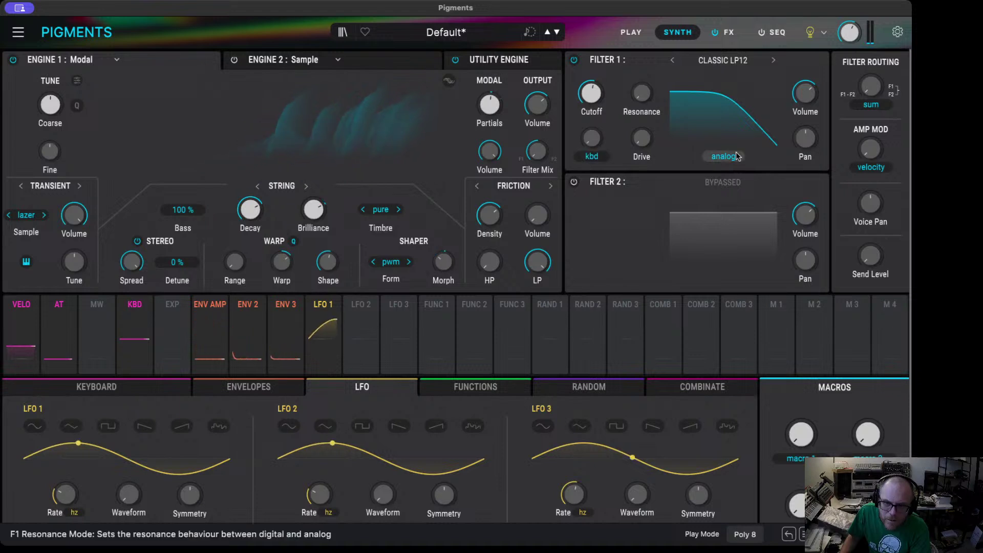
pyautogui.moveTo(658, 88); pyautogui.dragTo(655, 85)
pyautogui.moveTo(590, 104); pyautogui.dragTo(592, 97)
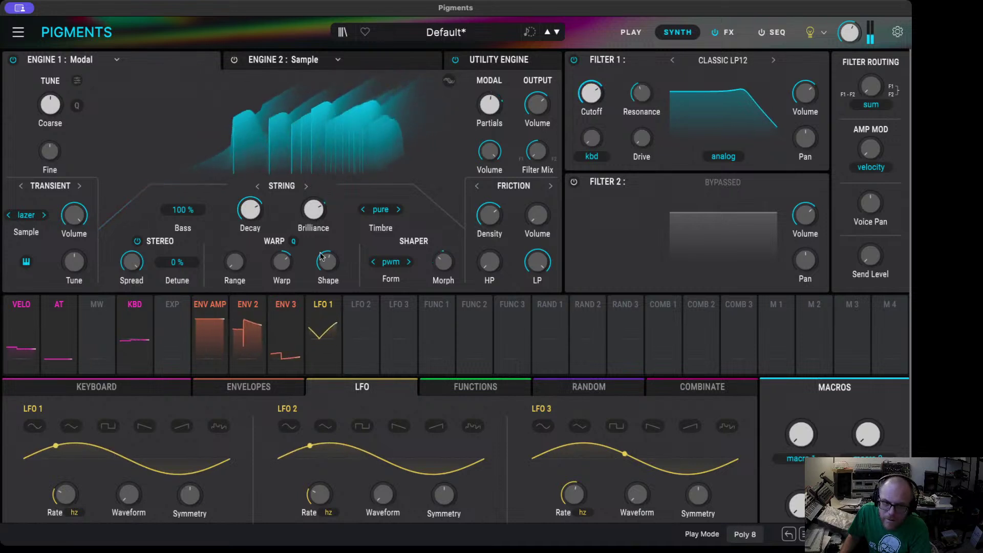
pyautogui.click(248, 306)
pyautogui.moveTo(598, 85); pyautogui.dragTo(598, 80)
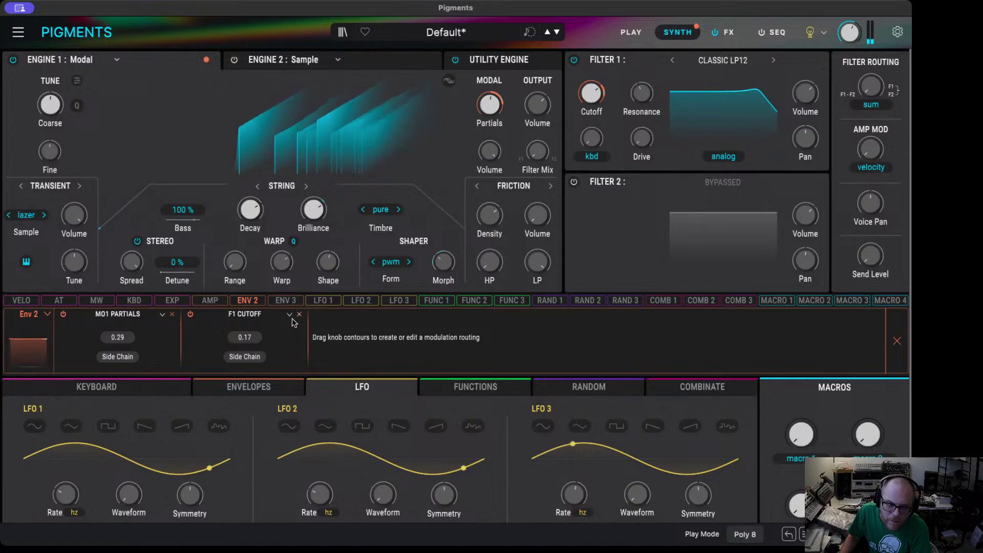
# - Reshape Envelope 2 with a lower sustain, a slightly longer attack and an Attack Curve of about 1.44
pyautogui.click(248, 386)
pyautogui.click(318, 437)
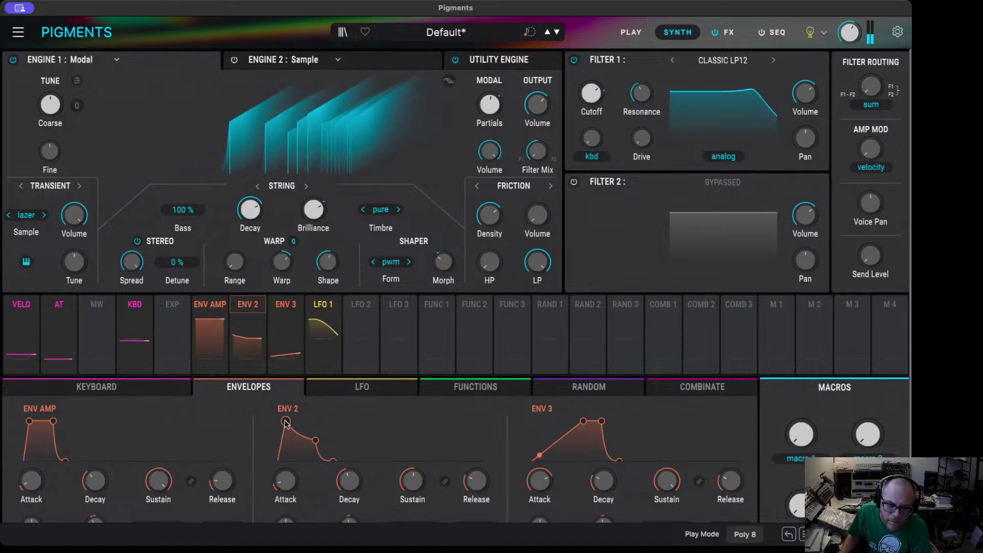
pyautogui.moveTo(285, 421)
pyautogui.mouseDown()
pyautogui.moveTo(298, 423)
pyautogui.moveTo(289, 425)
pyautogui.mouseUp()
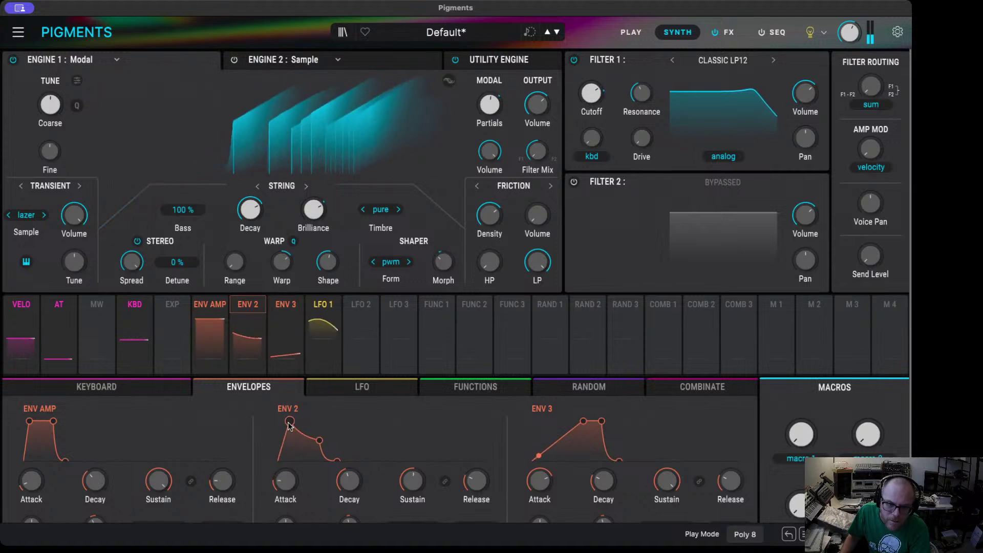
pyautogui.scroll(-2, 299, 461)
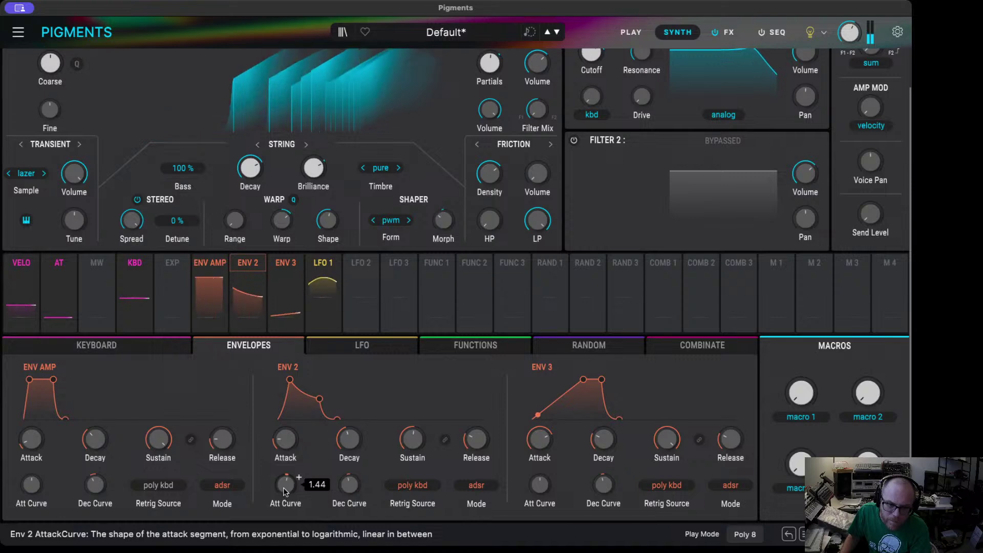
pyautogui.scroll(2, 527, 345)
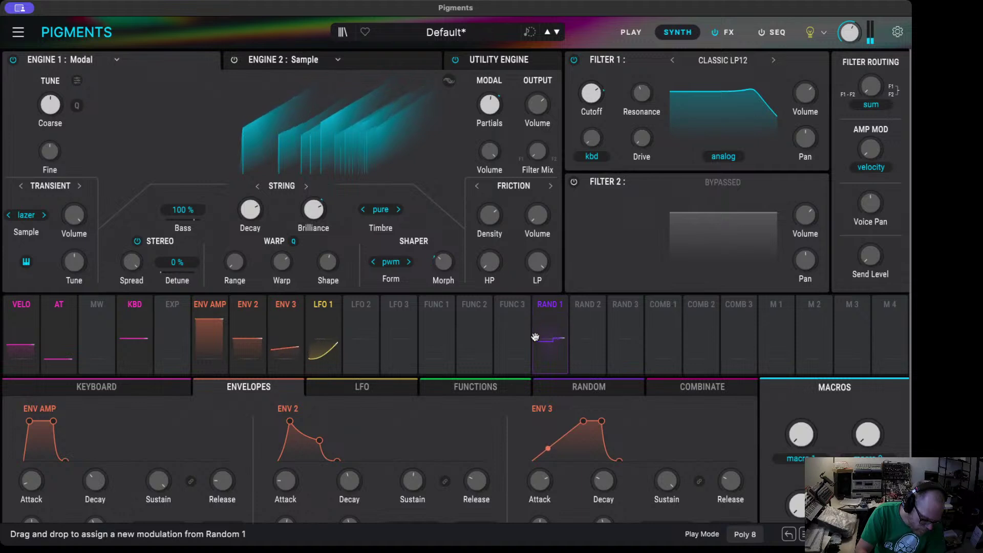
pyautogui.click(545, 305)
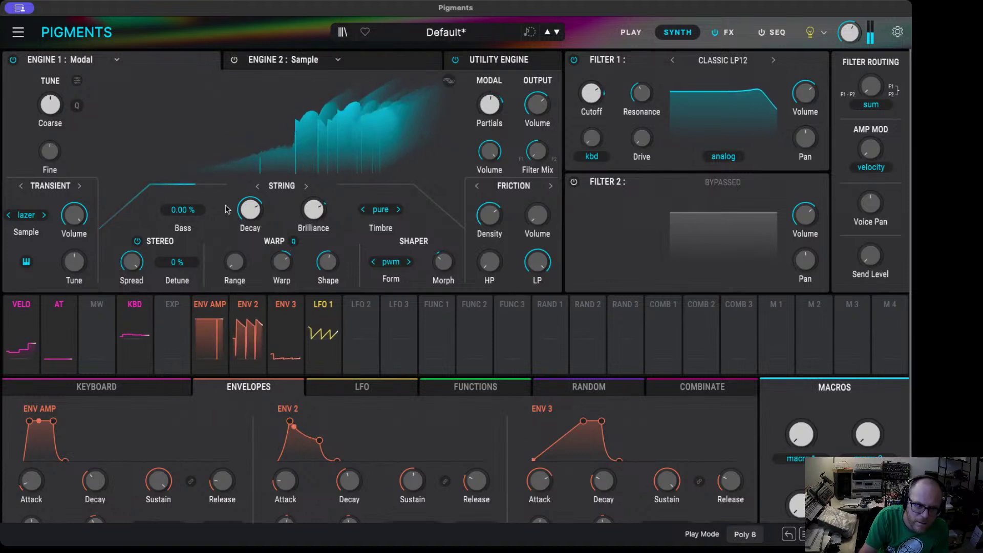
# - Set the String resonator's Bass to 100 % and its Decay to about 0.58
pyautogui.moveTo(196, 212); pyautogui.dragTo(207, 199)
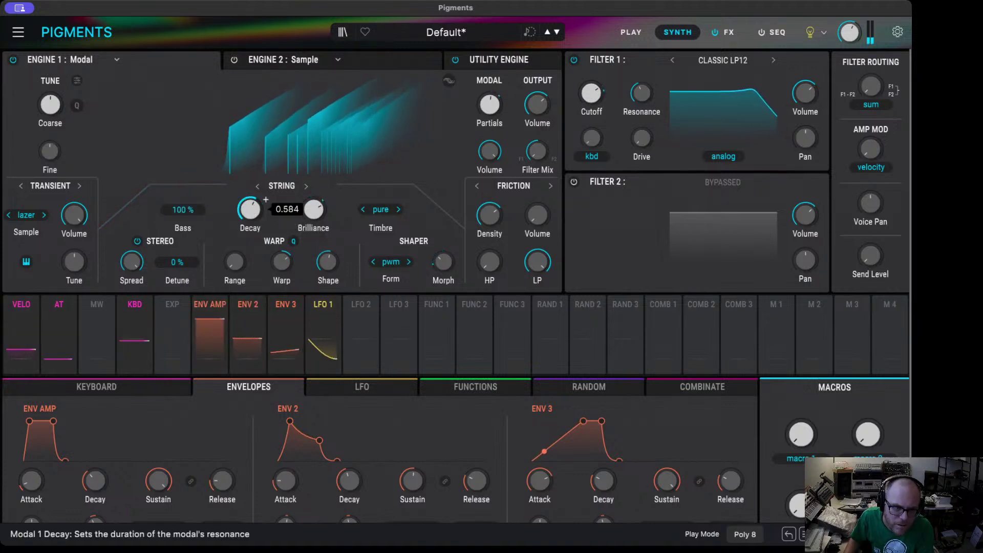
pyautogui.moveTo(250, 209); pyautogui.dragTo(249, 190)
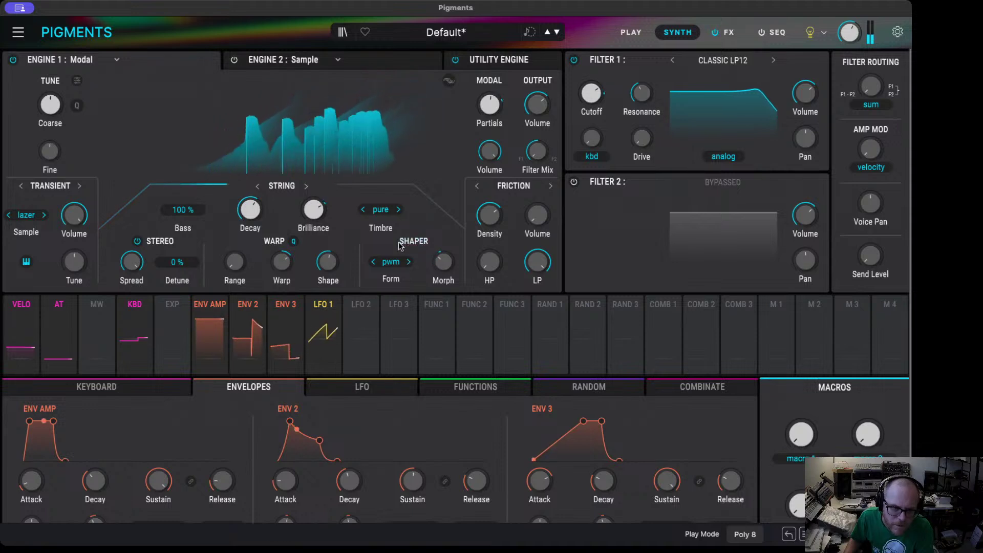
# - Set the Modal engine's Warp Shape to 60 % and route Func 1 to it with an amount of 0.19
pyautogui.moveTo(325, 271)
pyautogui.scroll(5, 327, 261)
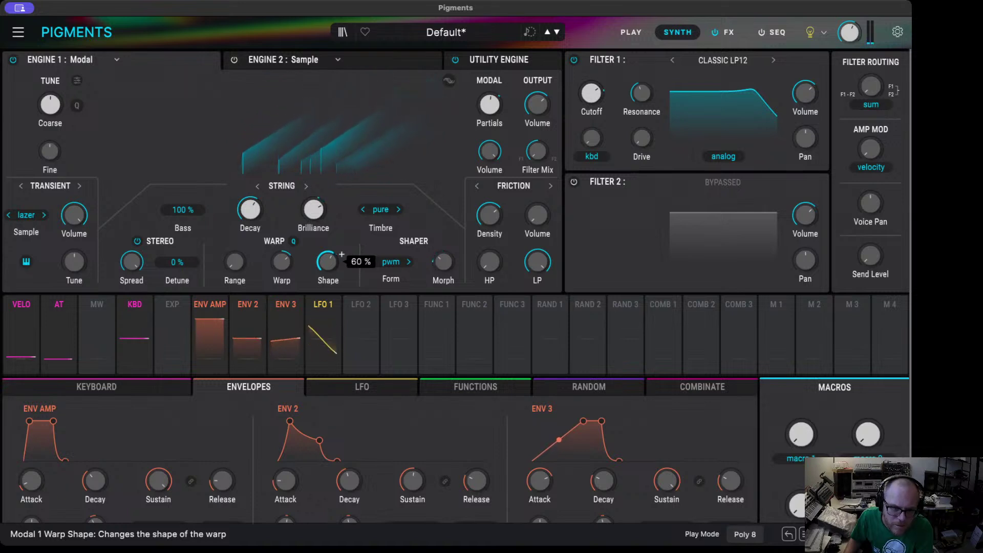
pyautogui.click(438, 307)
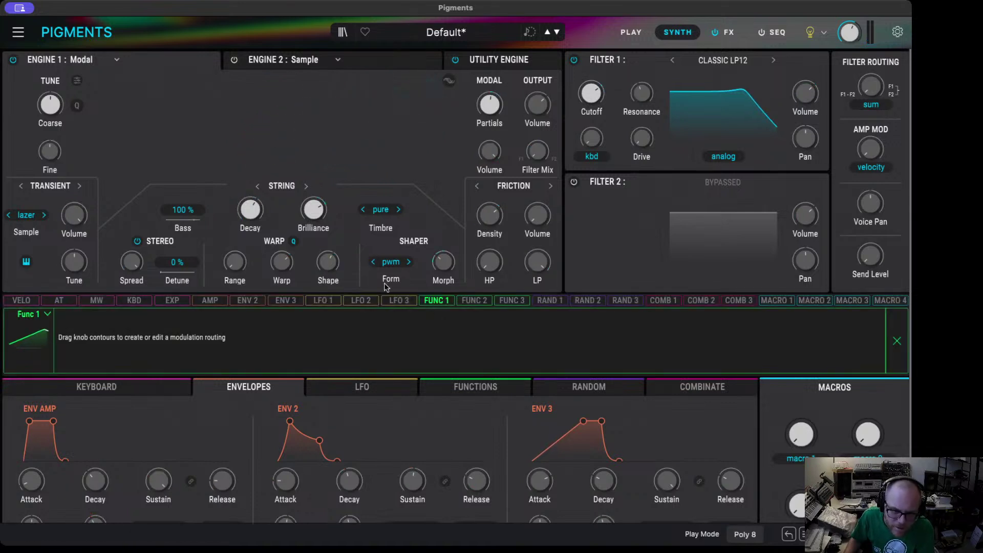
pyautogui.moveTo(340, 272); pyautogui.dragTo(340, 259)
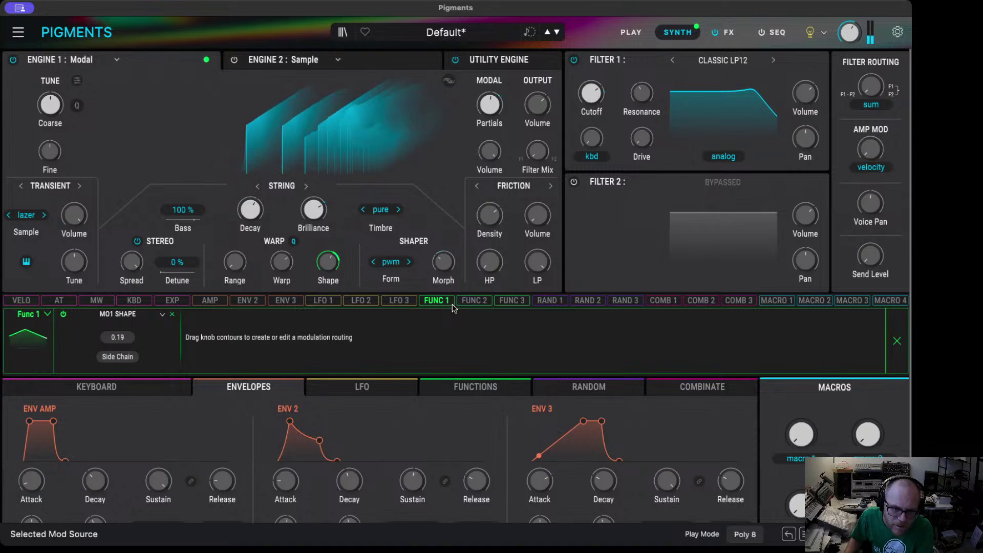
# - Load the asym saw preset as the curve of Function 1
pyautogui.click(466, 390)
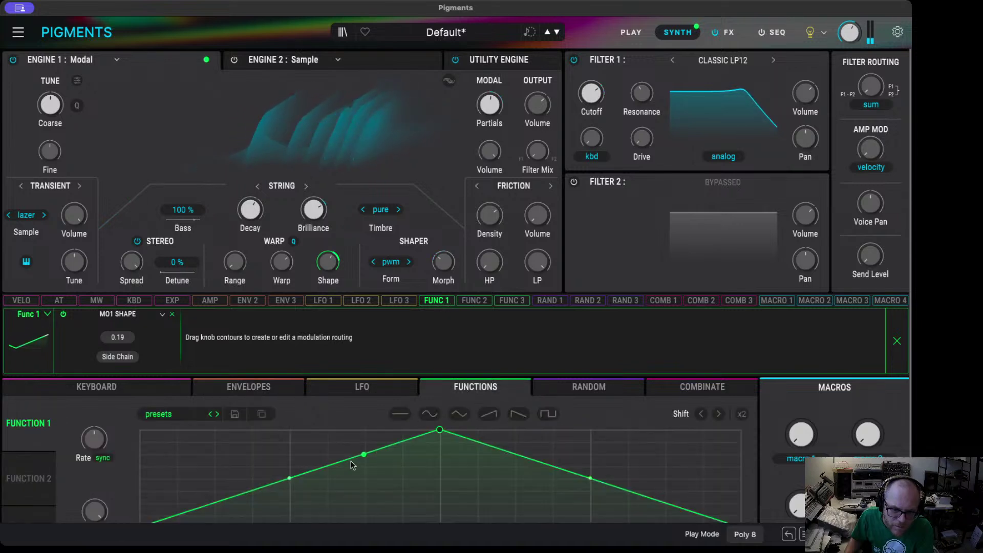
pyautogui.click(217, 414)
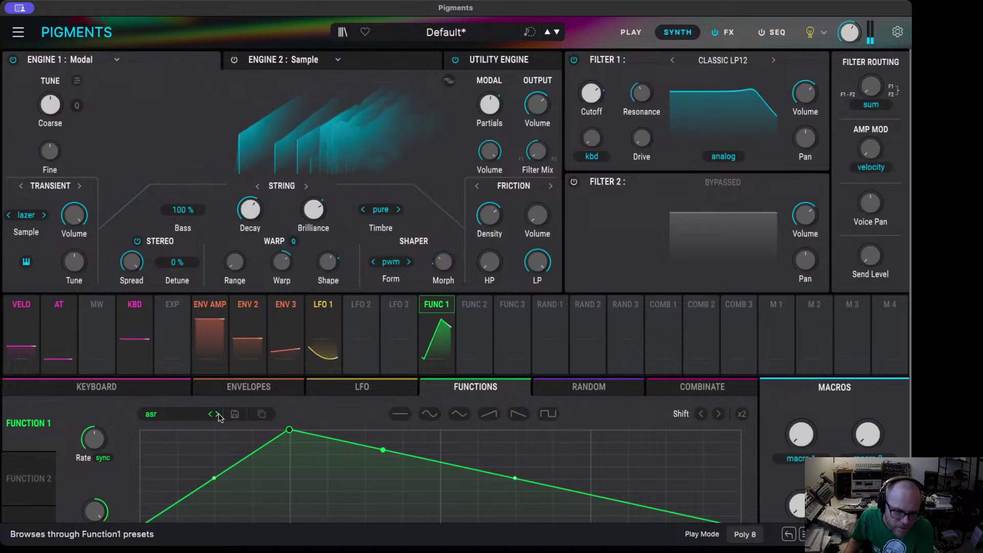
pyautogui.click(218, 413)
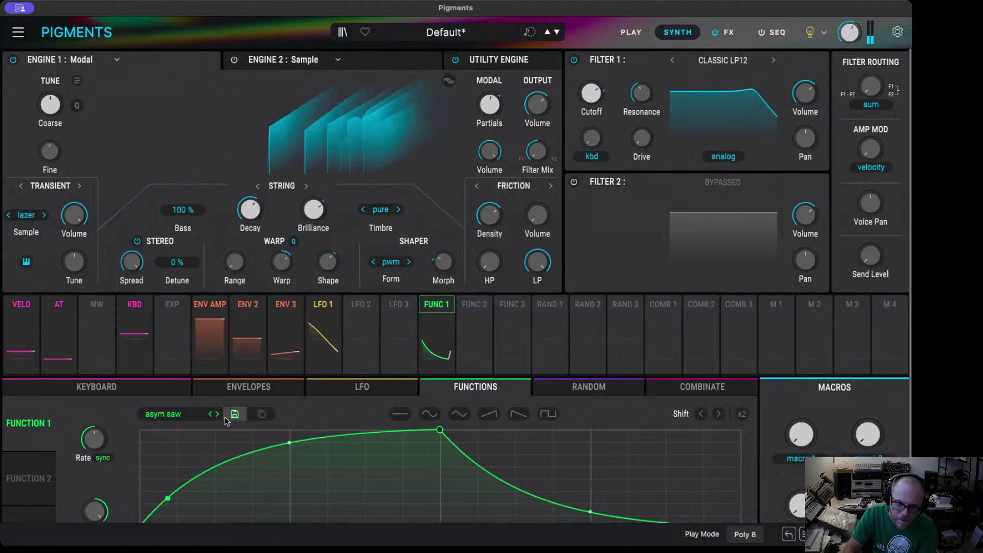
# - Route LFO 1 to the Modal engine's Warp Shape with an amount of 0.07
pyautogui.click(335, 310)
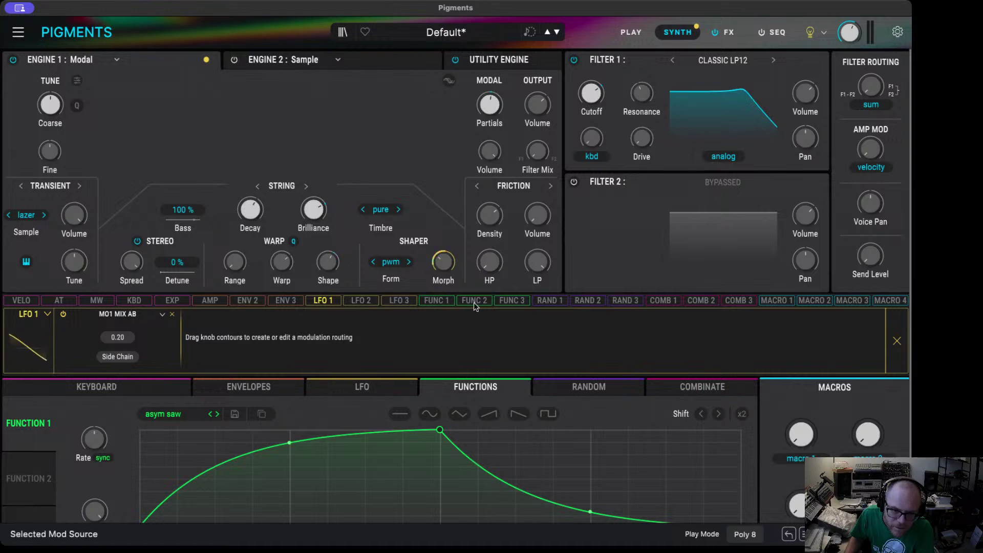
pyautogui.click(440, 301)
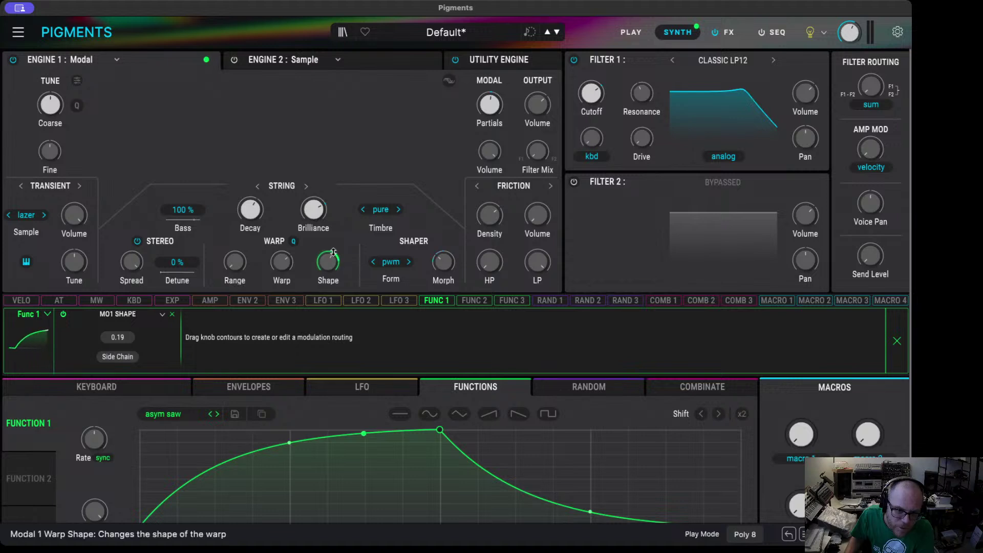
pyautogui.click(330, 301)
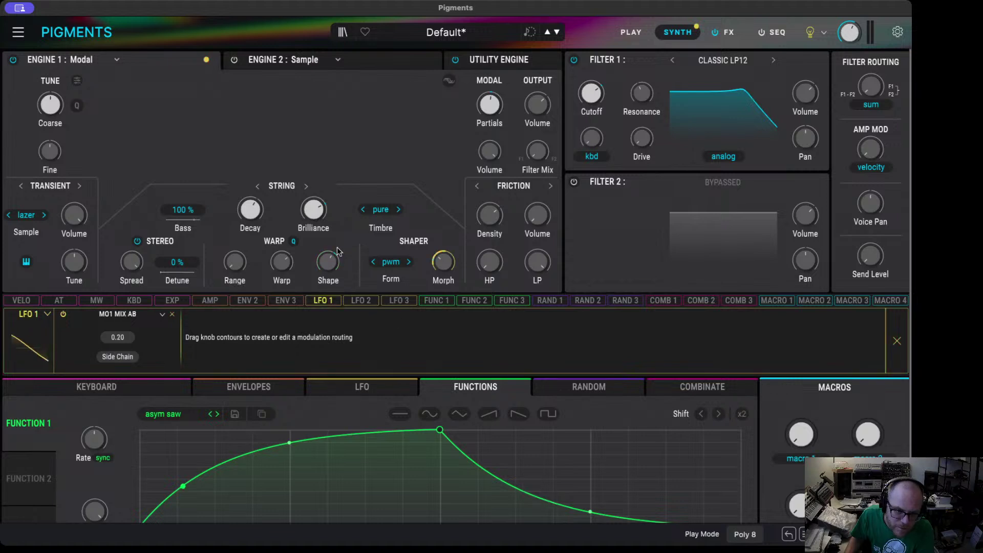
pyautogui.moveTo(335, 252); pyautogui.dragTo(335, 250)
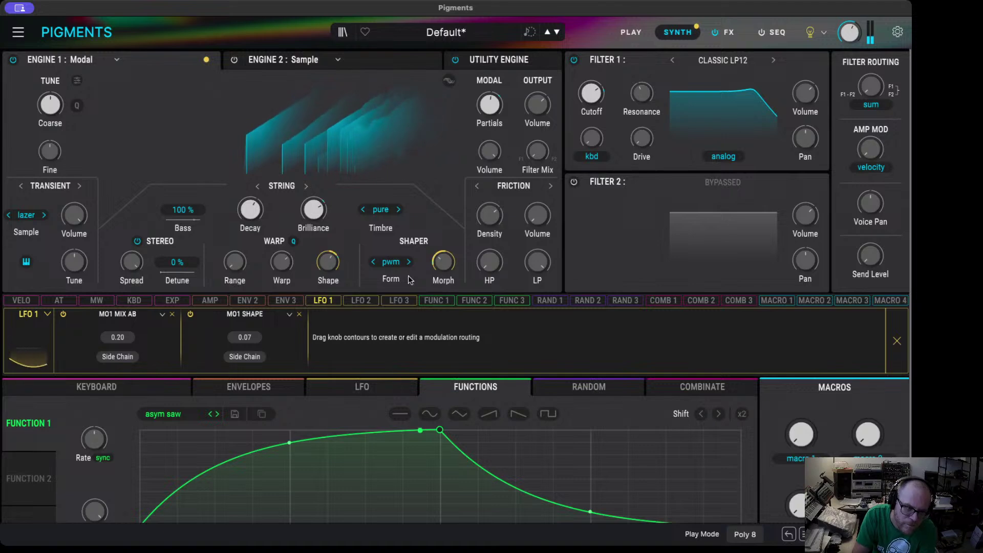
# - Set LFO 1's Retrig Source to Free Running
pyautogui.click(322, 301)
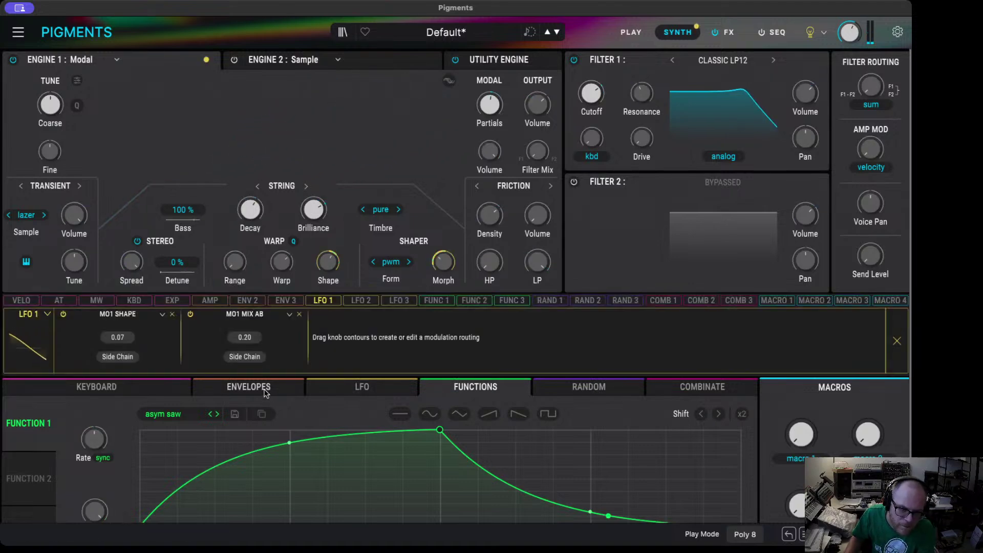
pyautogui.click(361, 387)
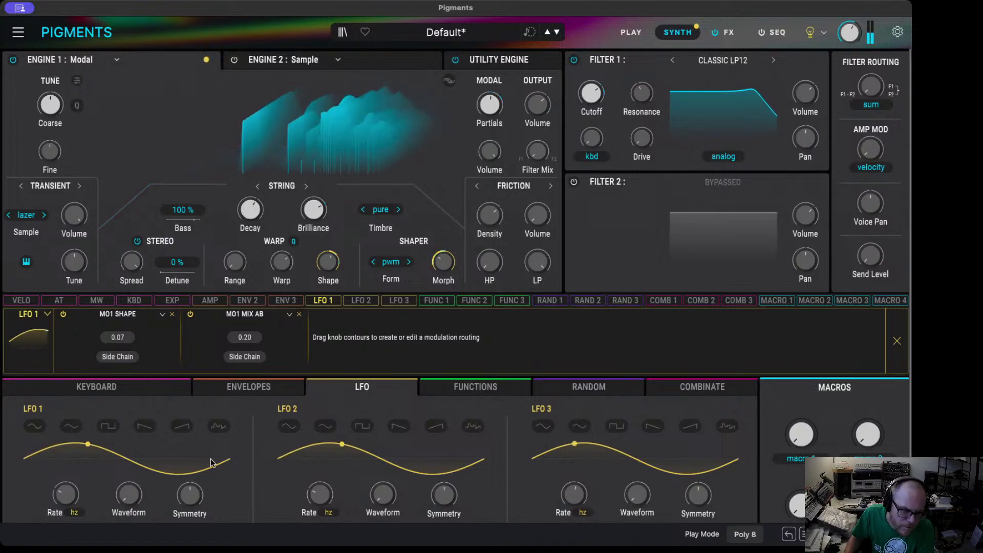
pyautogui.scroll(-2, 79, 494)
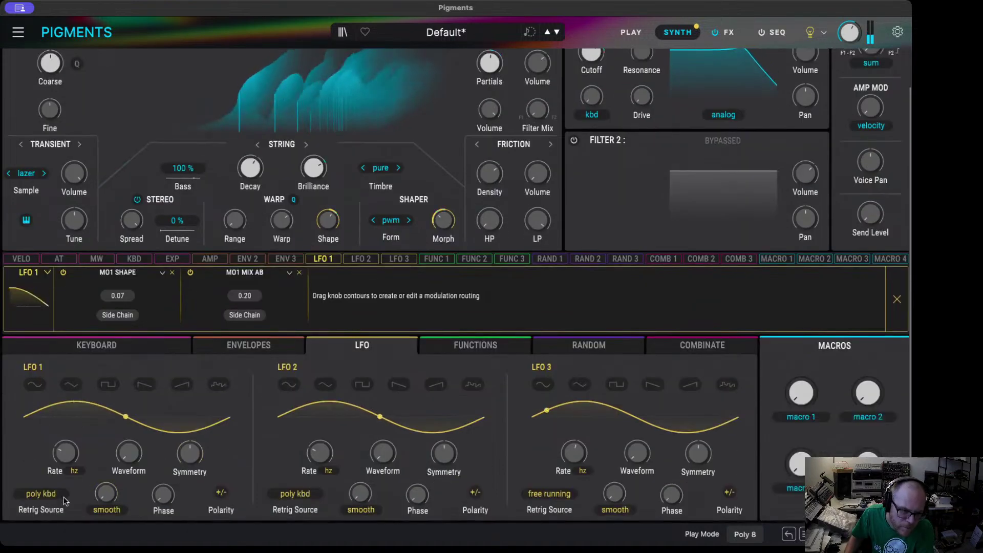
pyautogui.click(39, 494)
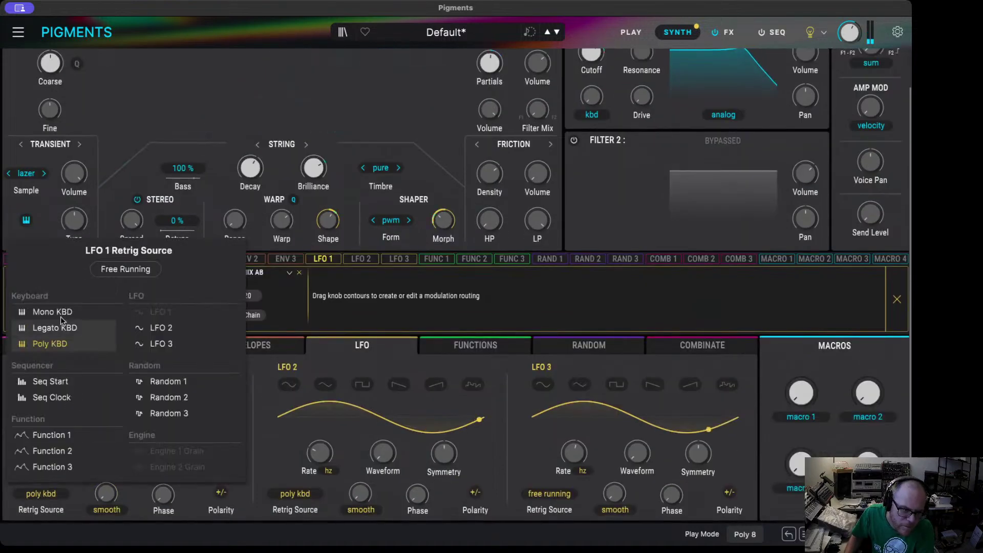
pyautogui.click(124, 268)
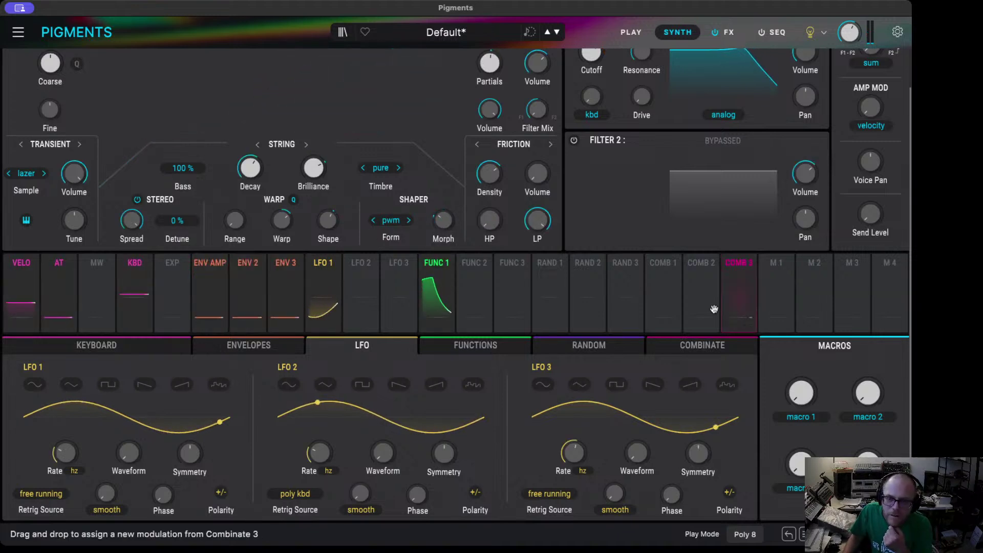
# - Route Rand 2 to the Warp Shape with an amount of -0.07 and check the LFO 1, Func 1 and Rand 1 routings
pyautogui.click(588, 294)
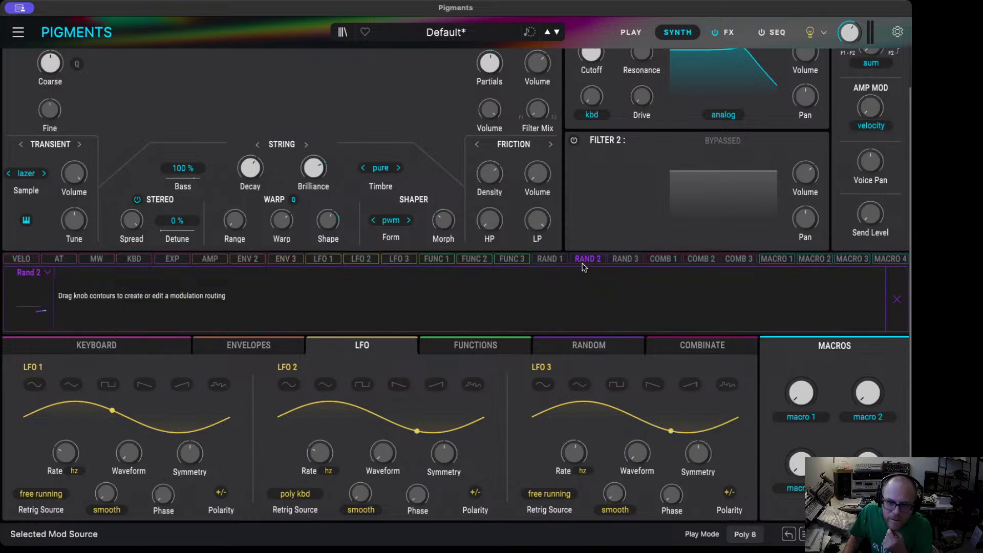
pyautogui.click(551, 346)
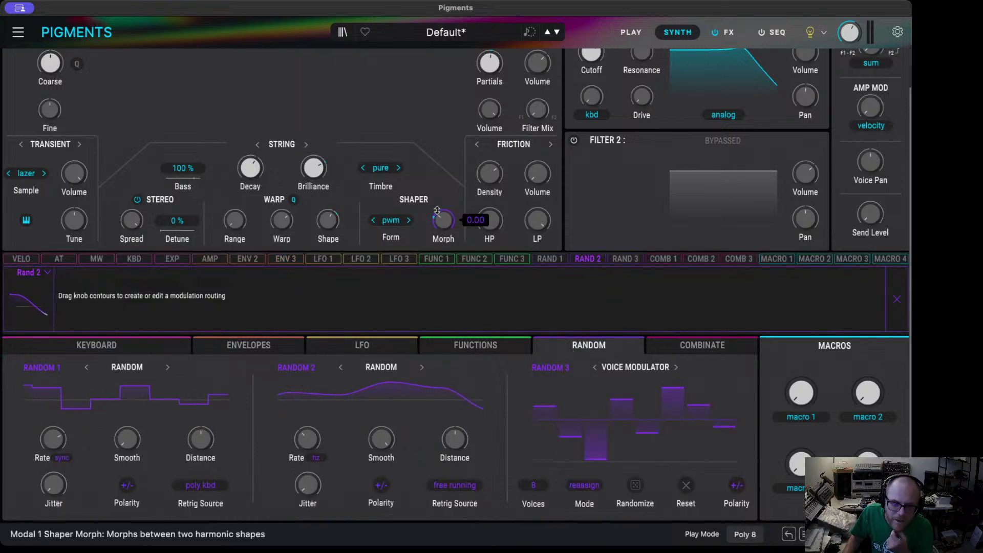
pyautogui.moveTo(331, 209)
pyautogui.moveTo(330, 209); pyautogui.dragTo(330, 212)
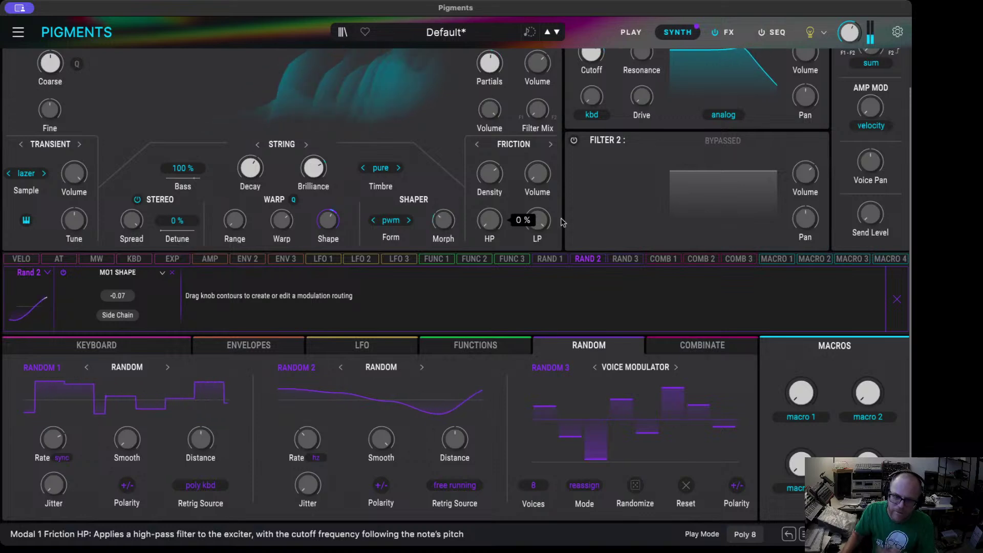
pyautogui.scroll(2, 523, 317)
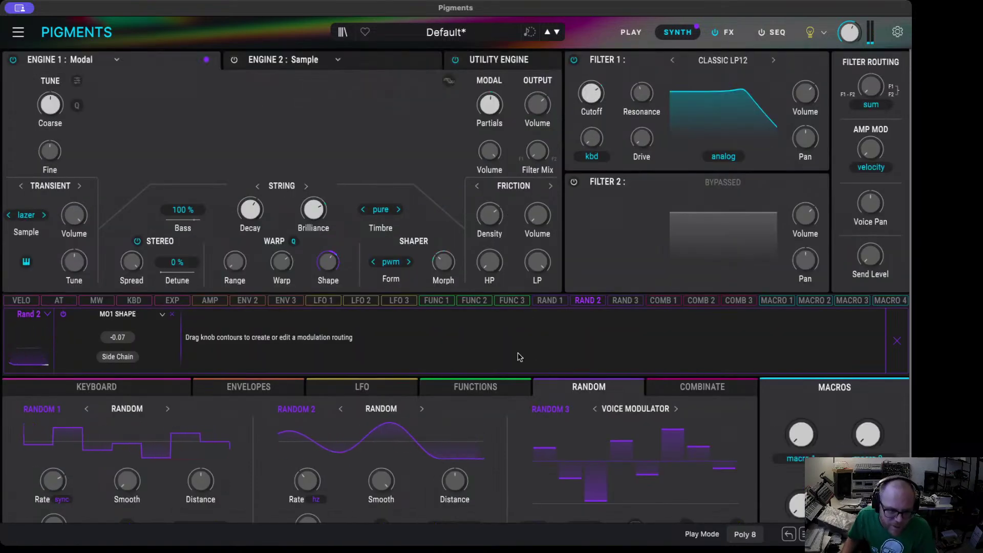
pyautogui.click(330, 302)
pyautogui.click(436, 300)
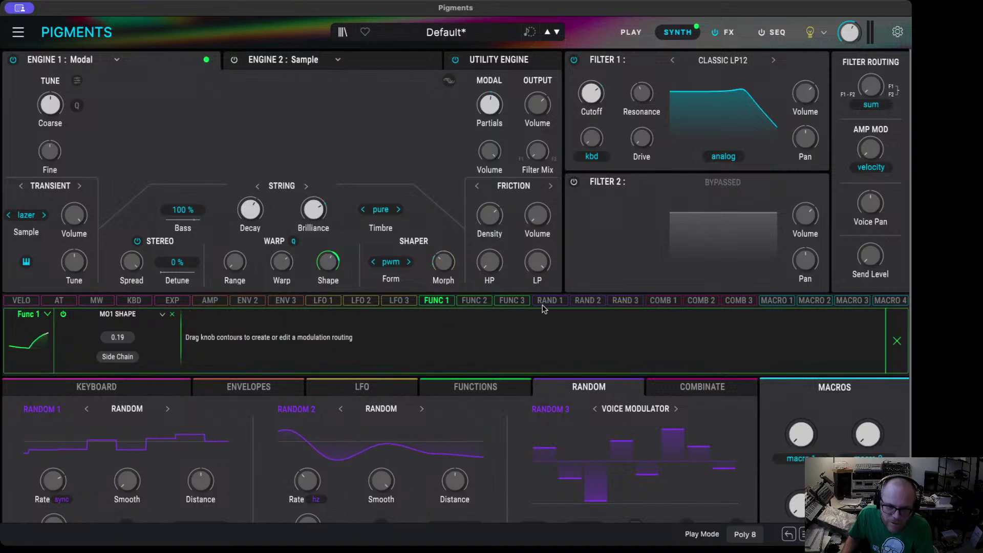
pyautogui.click(546, 301)
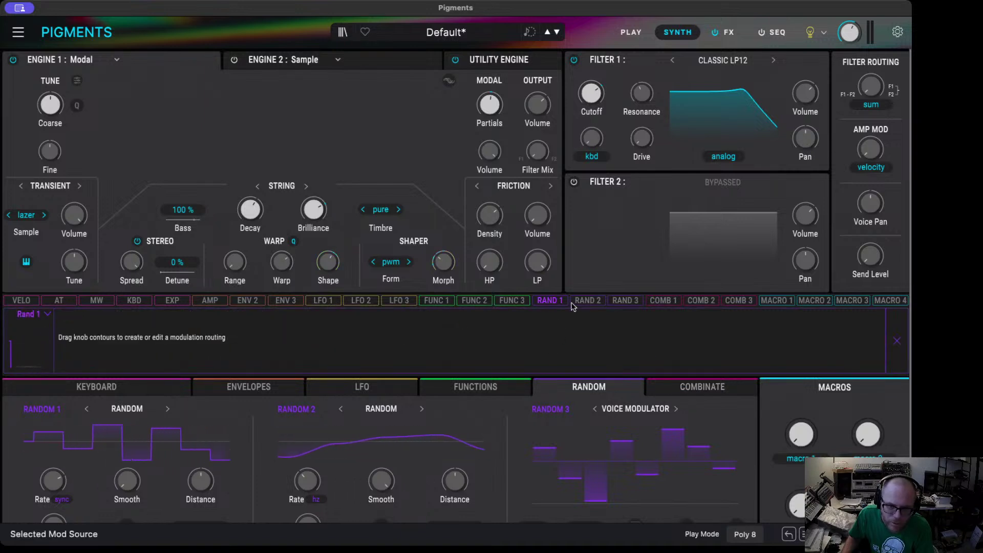
pyautogui.click(588, 301)
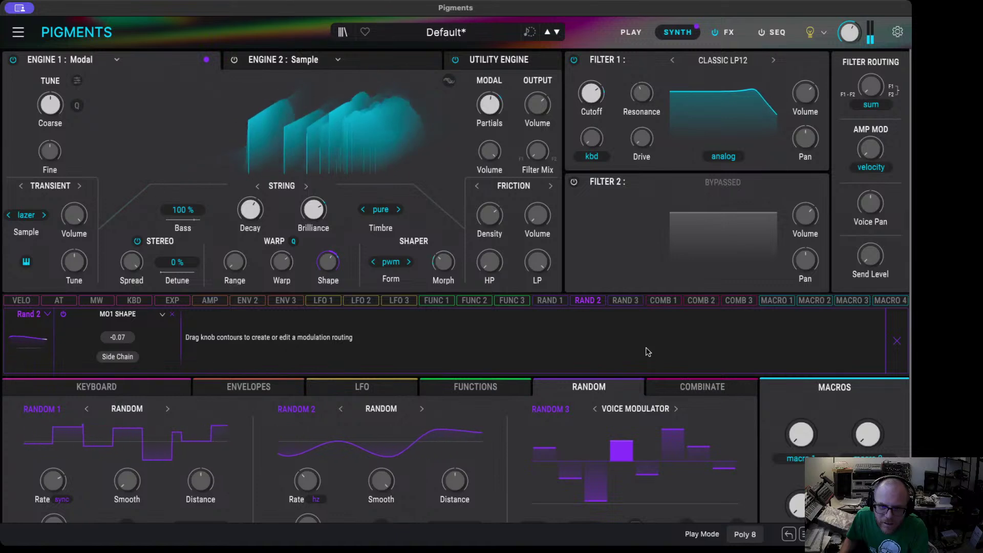
# - Enable the Utility Engine's sine oscillator and adjust its Coarse tuning and Output level
pyautogui.click(498, 60)
pyautogui.click(12, 226)
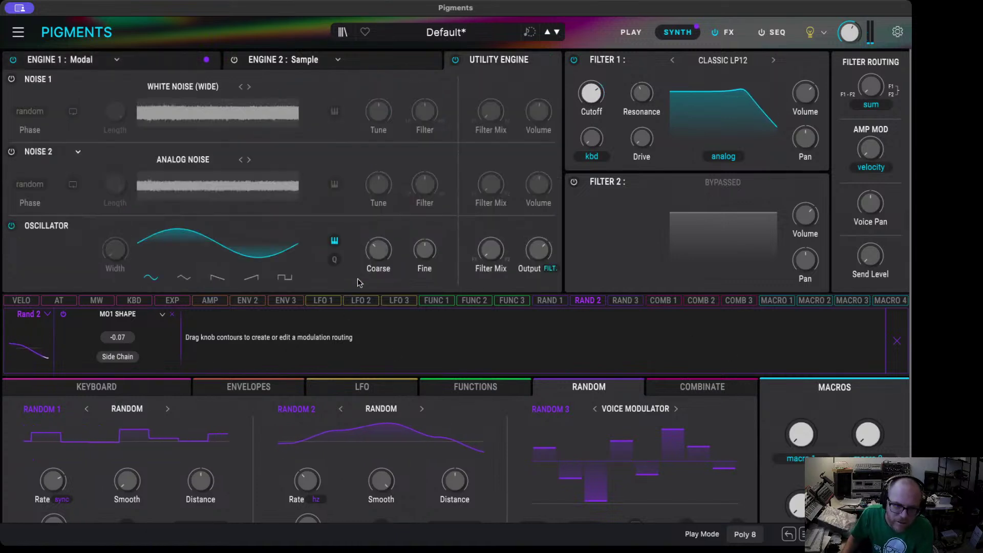
pyautogui.moveTo(379, 249); pyautogui.dragTo(379, 259)
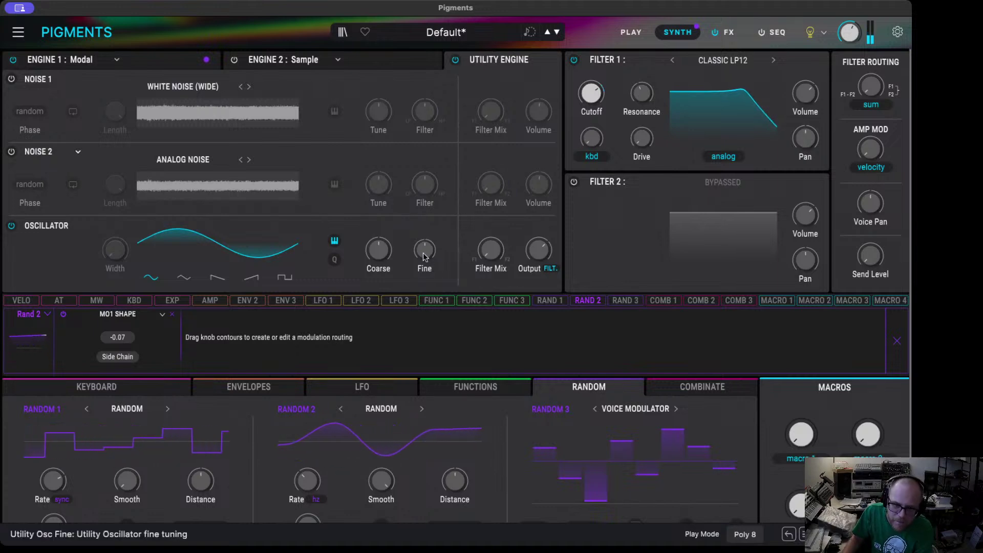
pyautogui.moveTo(530, 251); pyautogui.dragTo(530, 249)
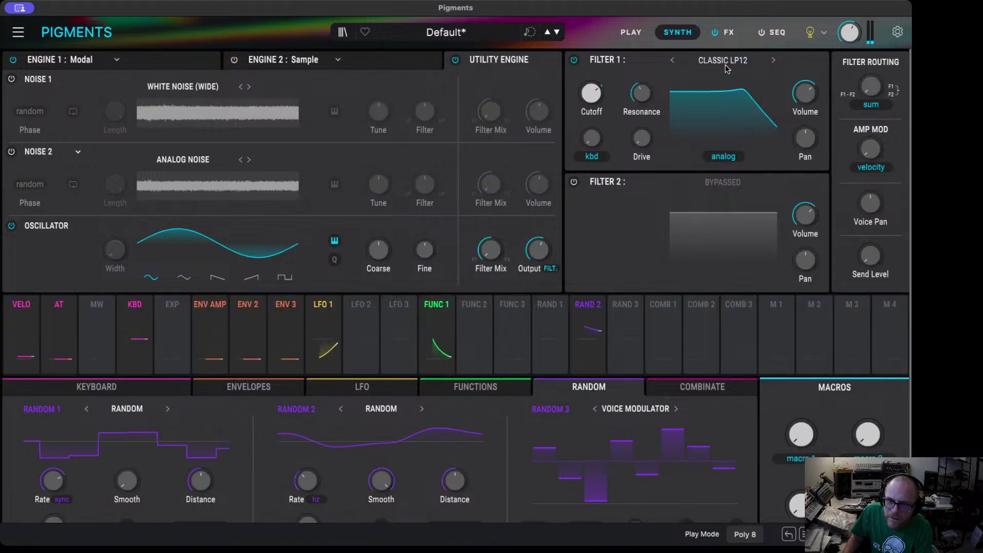
# - Change Filter 1's type to LoFi and set its Freq to about 8523 Hz
pyautogui.click(724, 64)
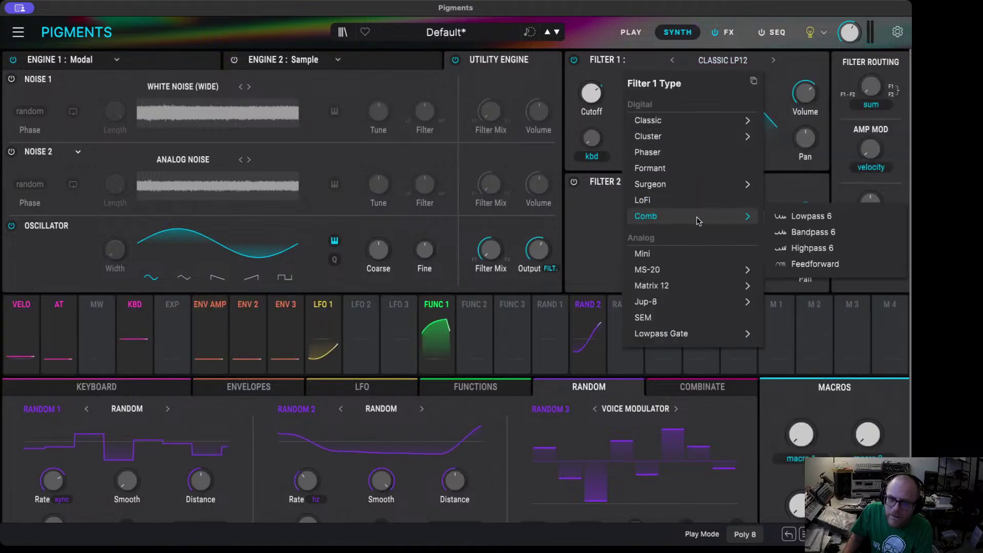
pyautogui.click(686, 200)
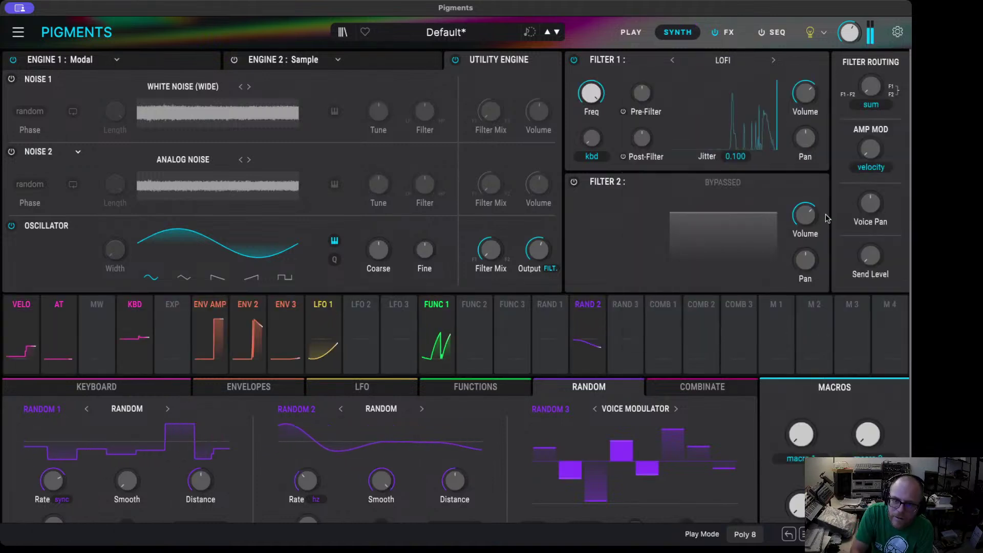
pyautogui.moveTo(590, 95); pyautogui.dragTo(590, 148)
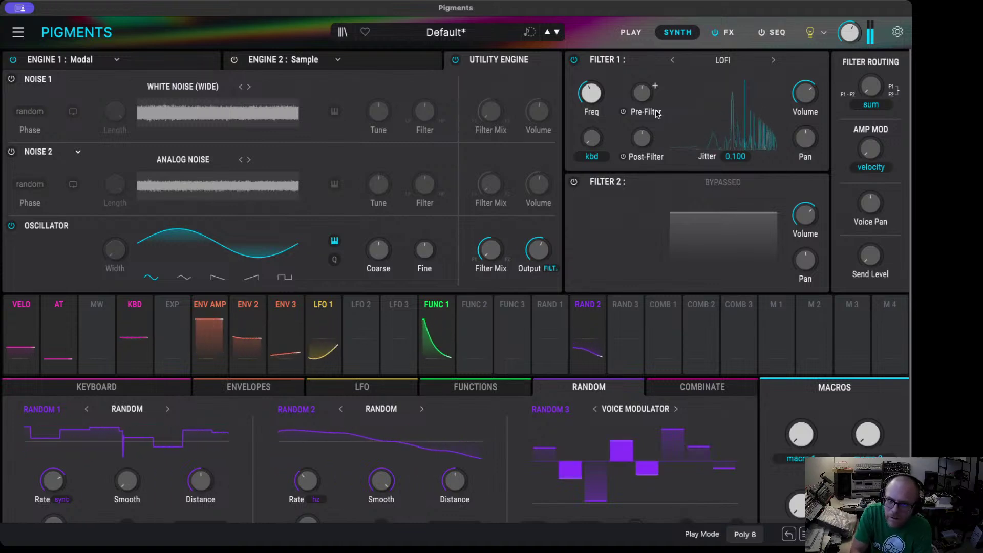
pyautogui.click(585, 103)
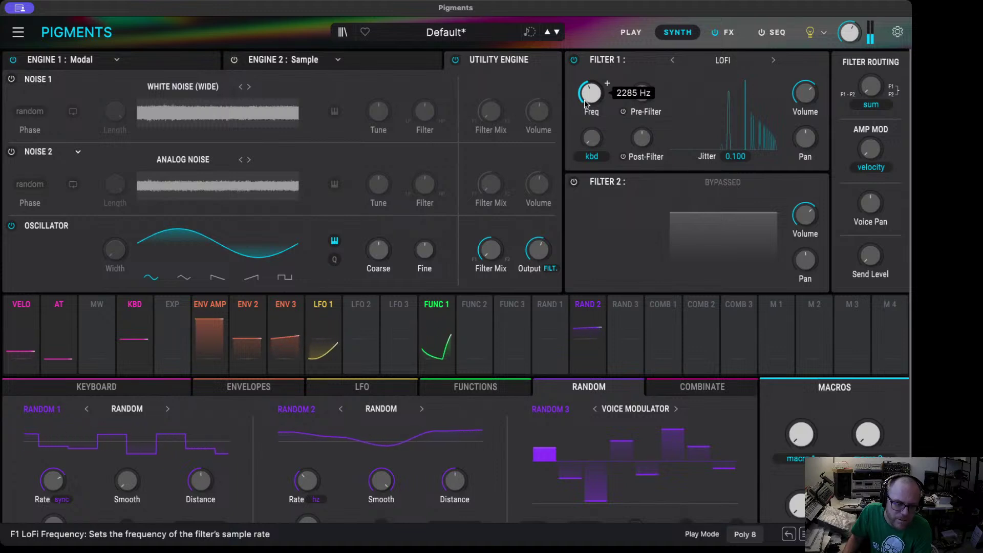
pyautogui.moveTo(590, 92); pyautogui.dragTo(590, 76)
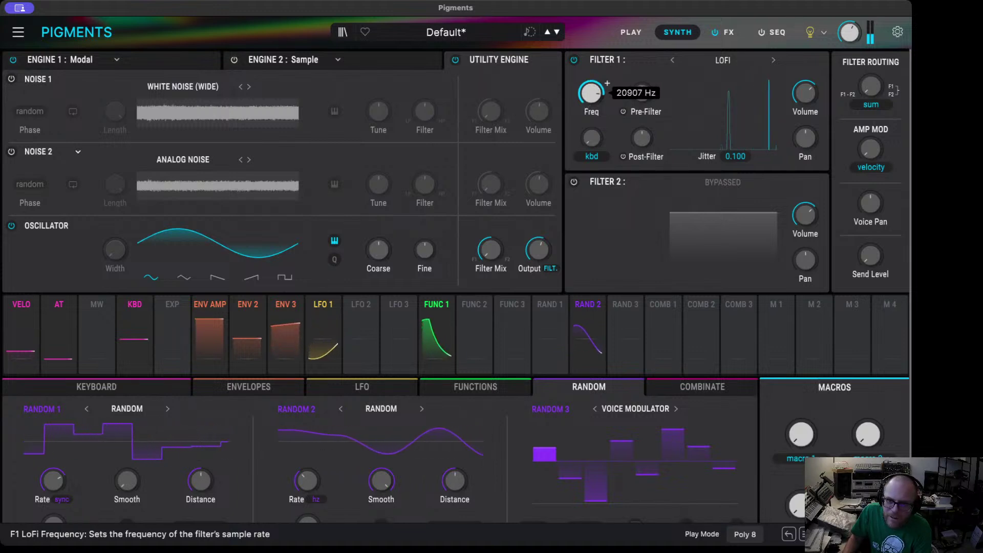
pyautogui.moveTo(590, 92); pyautogui.dragTo(590, 94)
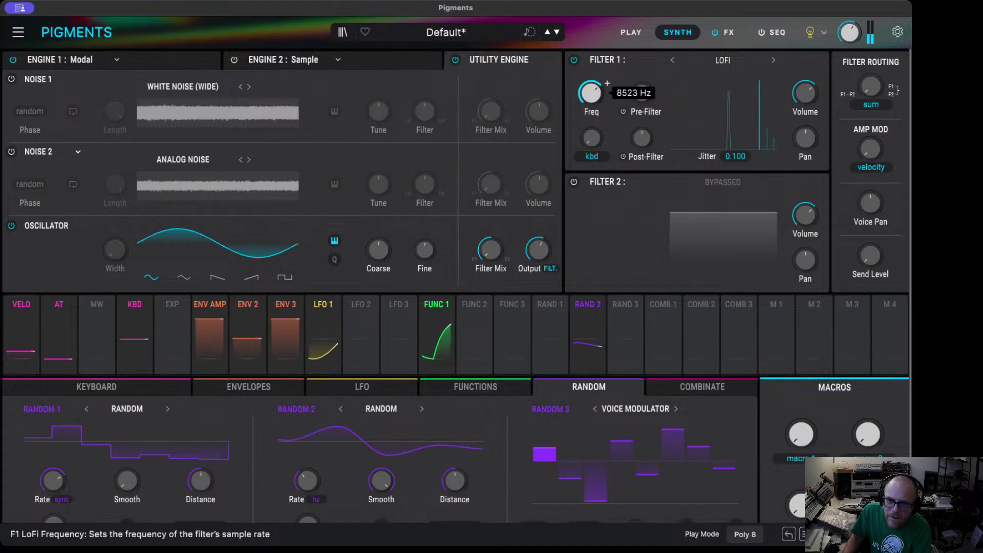
# - Enable and lower the LoFi filter's Pre-Filter, set Jitter to 0.292, and return to the Modal engine's settings
pyautogui.moveTo(649, 96)
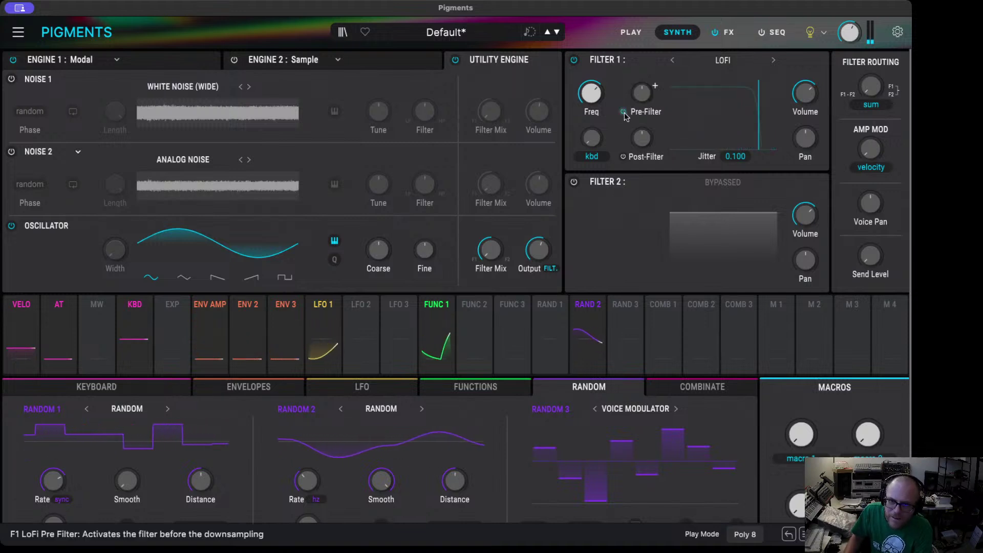
pyautogui.moveTo(650, 95); pyautogui.dragTo(650, 117)
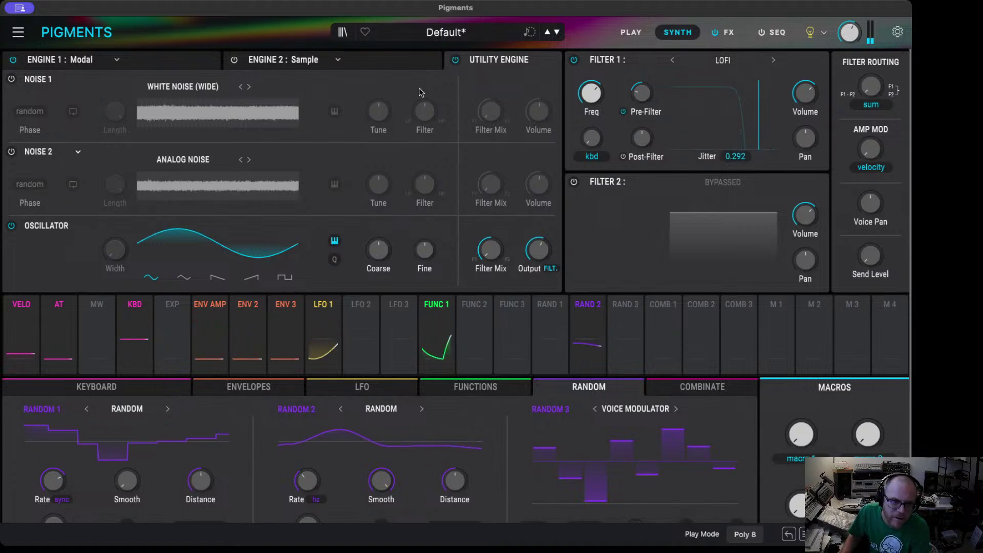
pyautogui.click(177, 58)
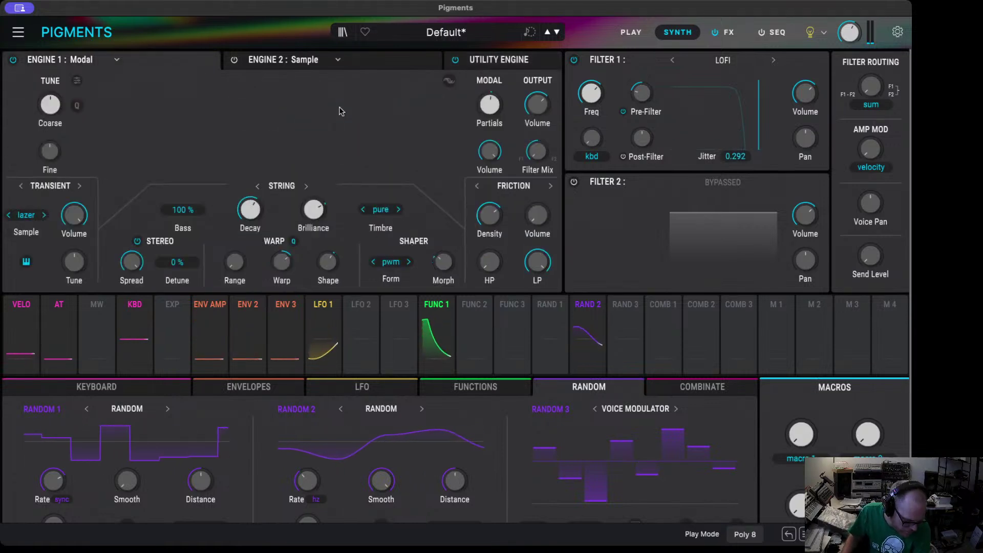
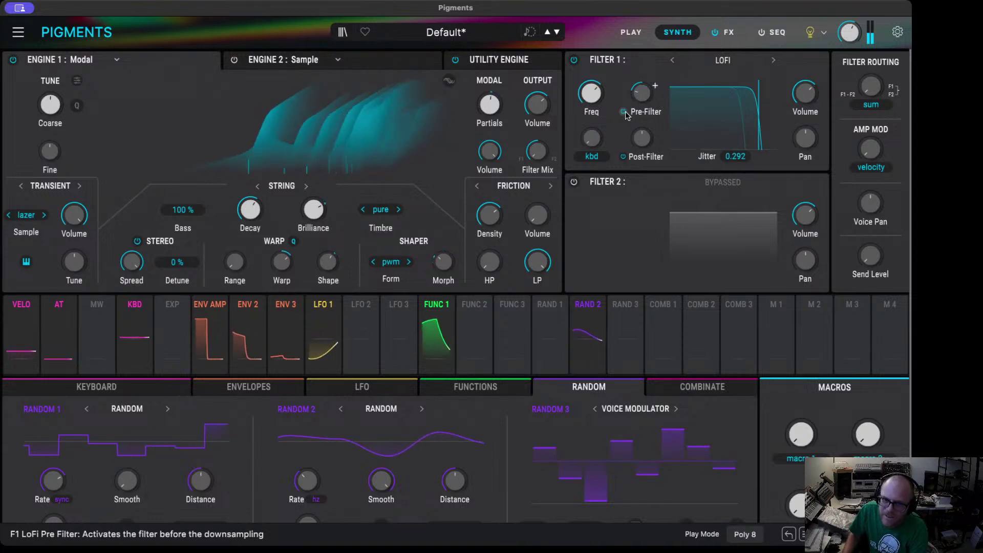
# - Compare the LoFi filter with its Post-Filter off and on, leave it enabled, and try adjusting its relative cutoff
pyautogui.click(623, 157)
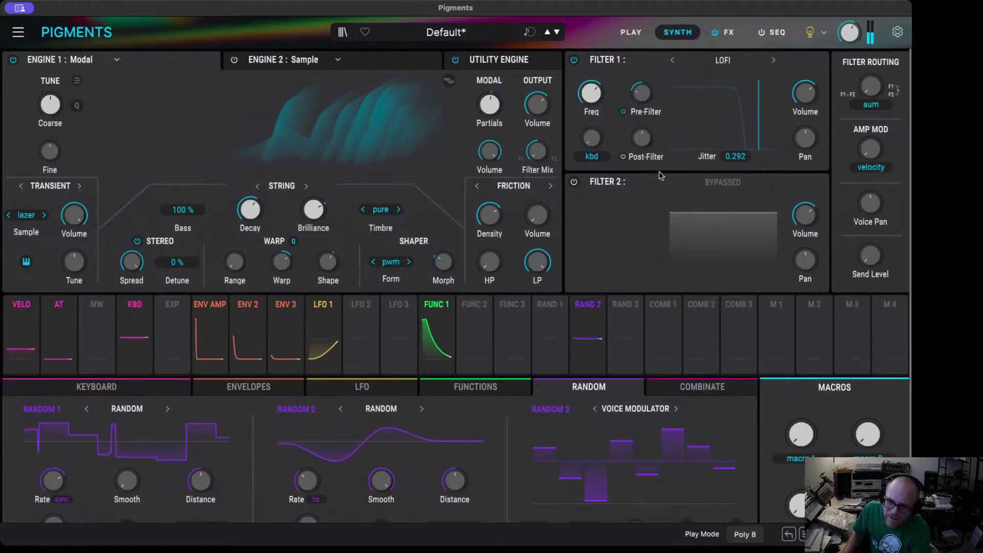
pyautogui.click(623, 156)
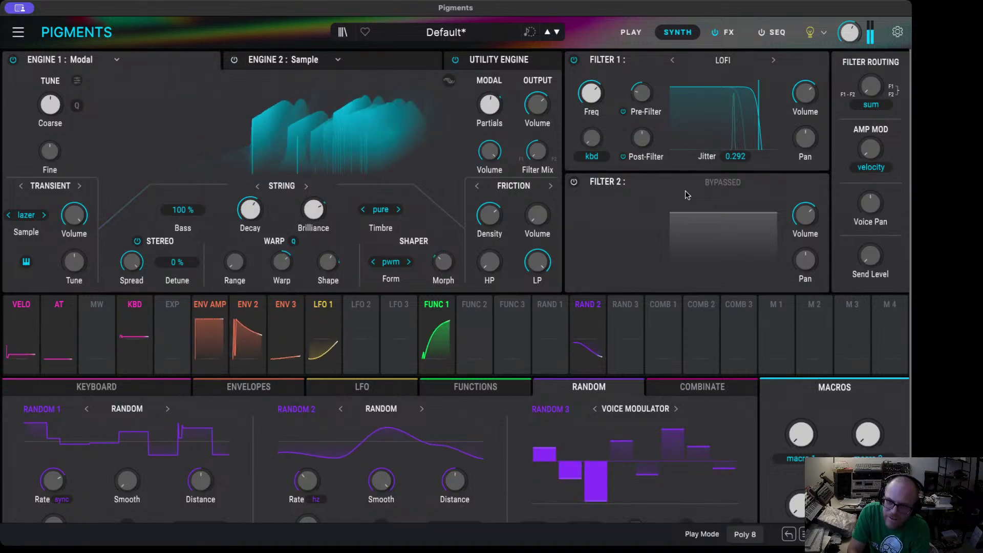
pyautogui.moveTo(649, 142)
pyautogui.mouseDown()
pyautogui.moveTo(649, 122)
pyautogui.moveTo(648, 143)
pyautogui.mouseUp()
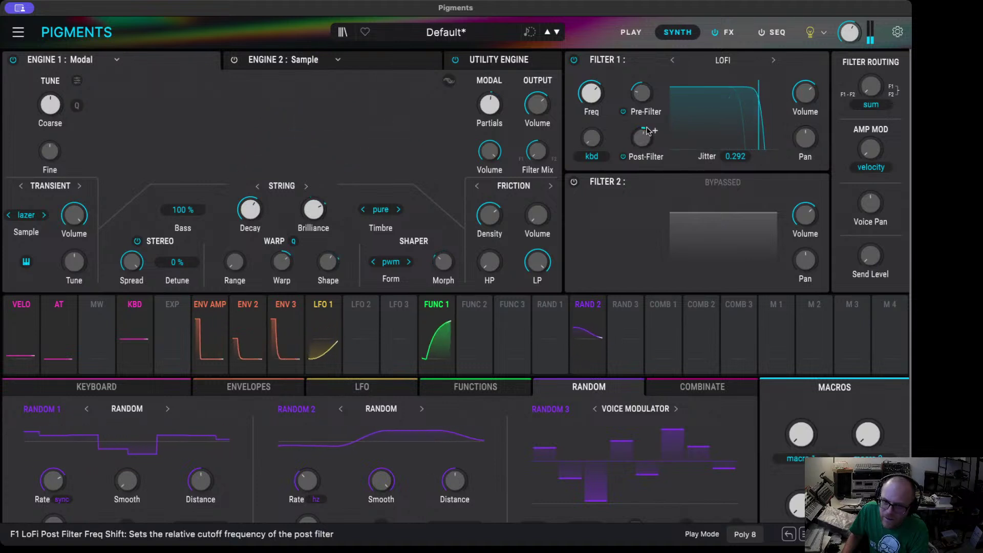
# - Route Env 2 to the LoFi Post-Filter with an amount of 0.11
pyautogui.click(235, 302)
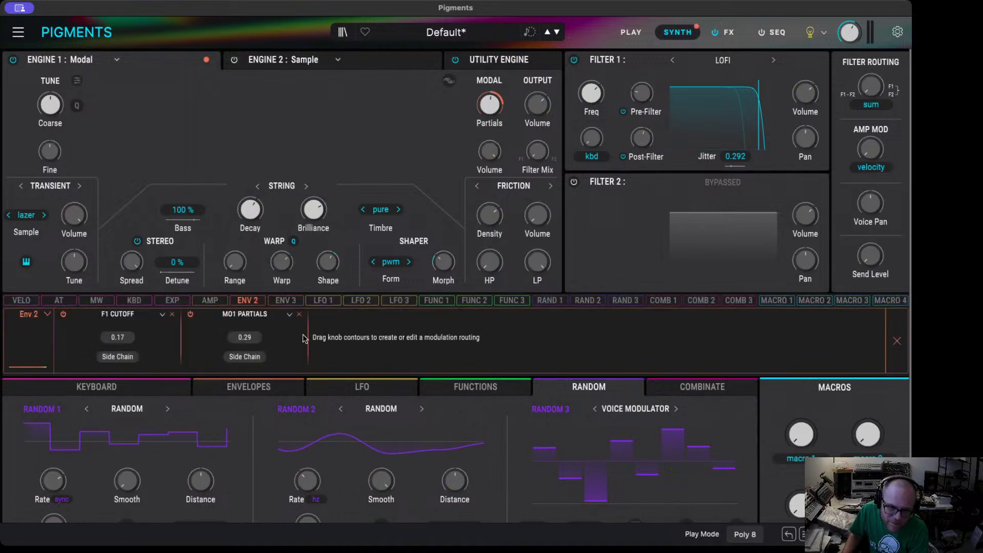
pyautogui.click(271, 387)
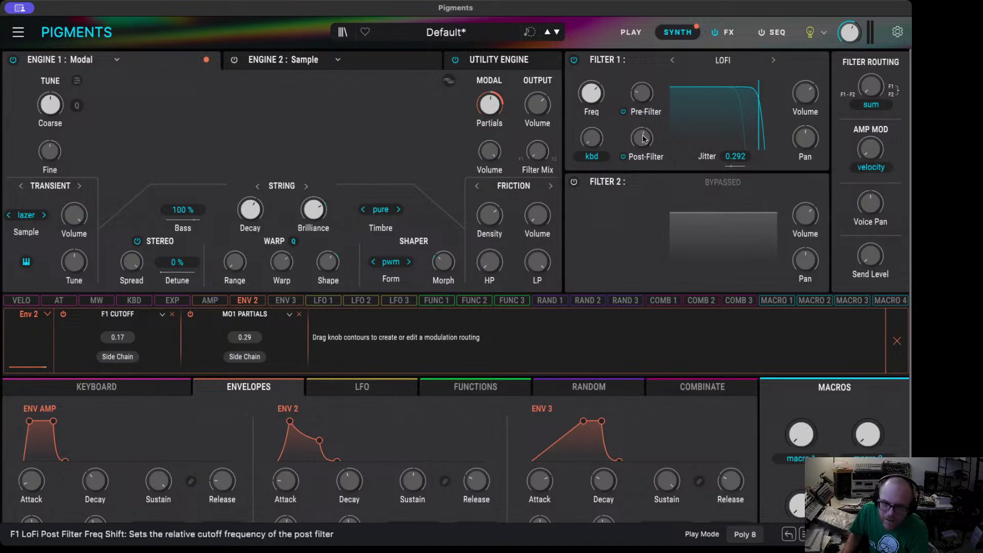
pyautogui.moveTo(642, 134); pyautogui.dragTo(642, 131)
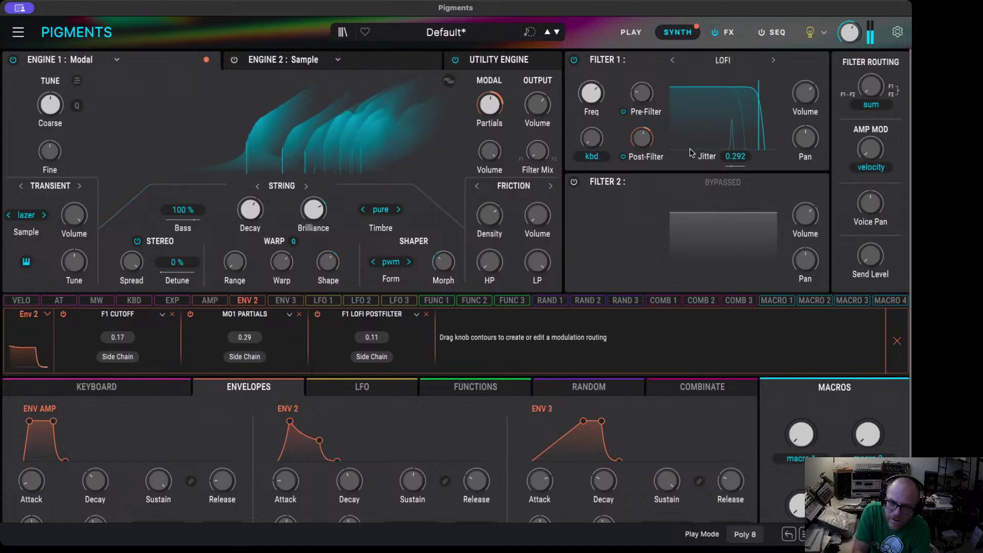
pyautogui.moveTo(641, 137); pyautogui.dragTo(641, 141)
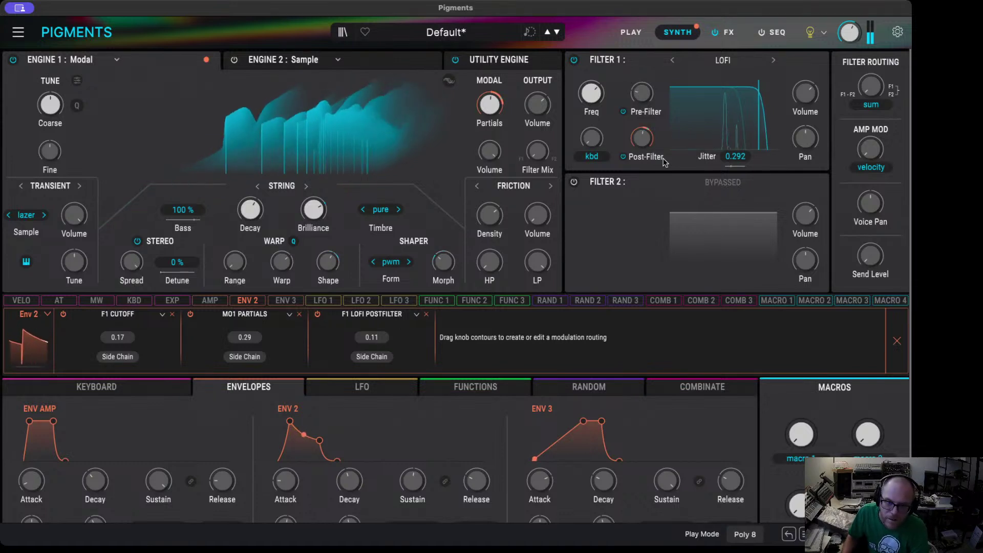
pyautogui.moveTo(578, 97)
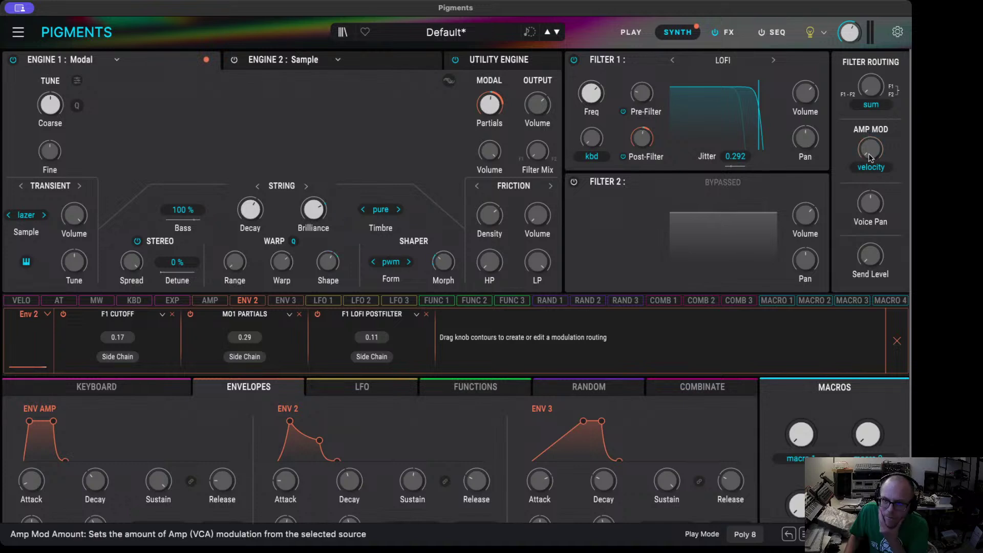
# - Route LFO 3 to Engine 1's Fine tuning with an amount of 0.17, side-chained to the Mod Wheel
pyautogui.click(405, 301)
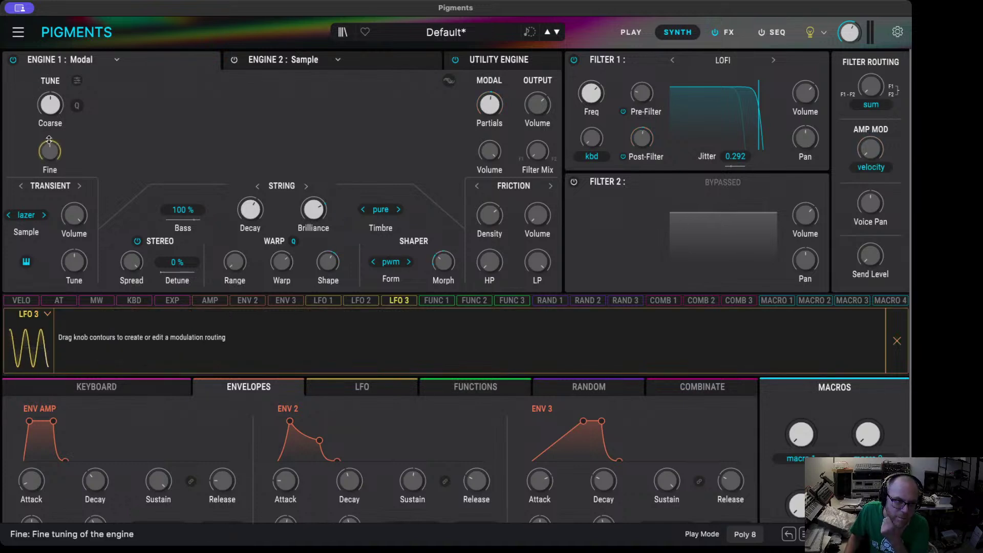
pyautogui.moveTo(49, 144); pyautogui.dragTo(49, 137)
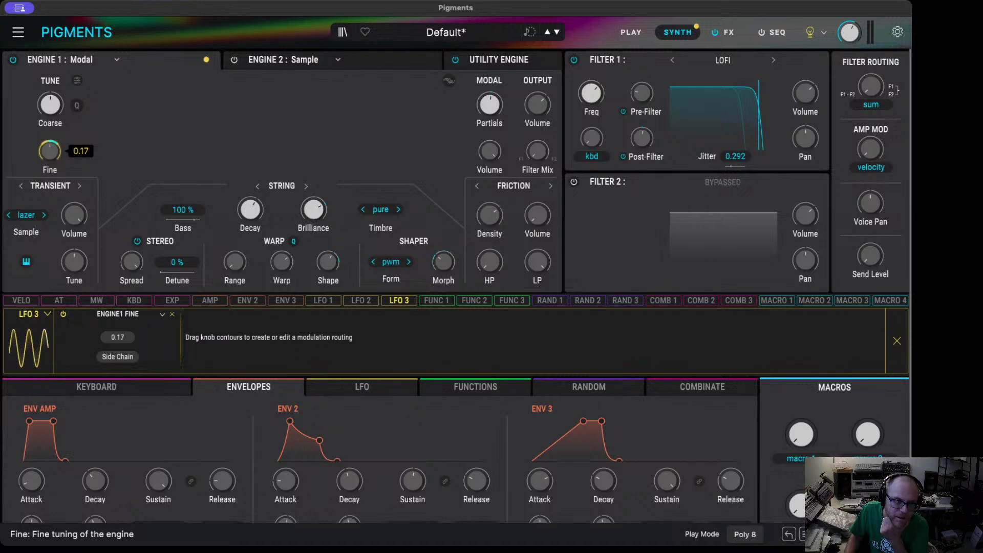
pyautogui.click(139, 359)
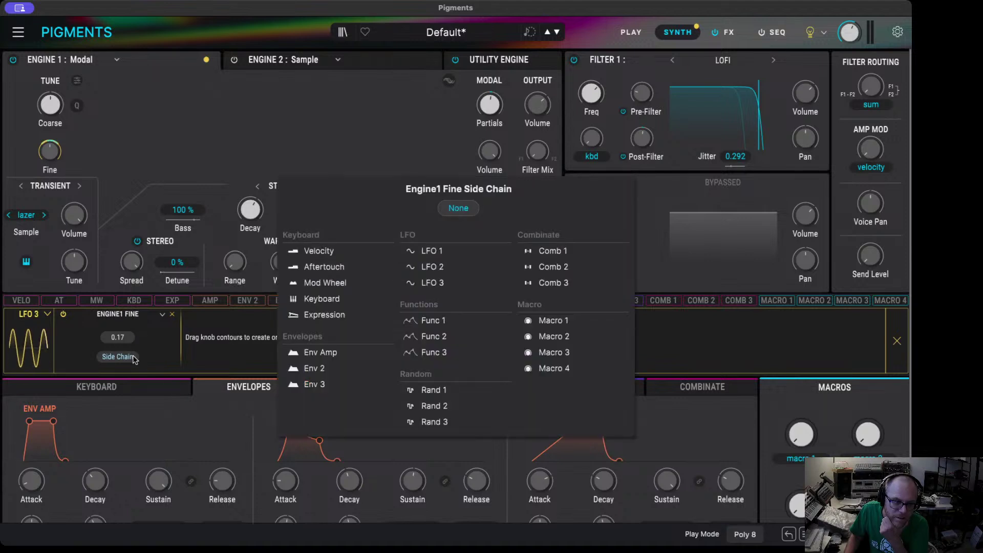
pyautogui.click(338, 285)
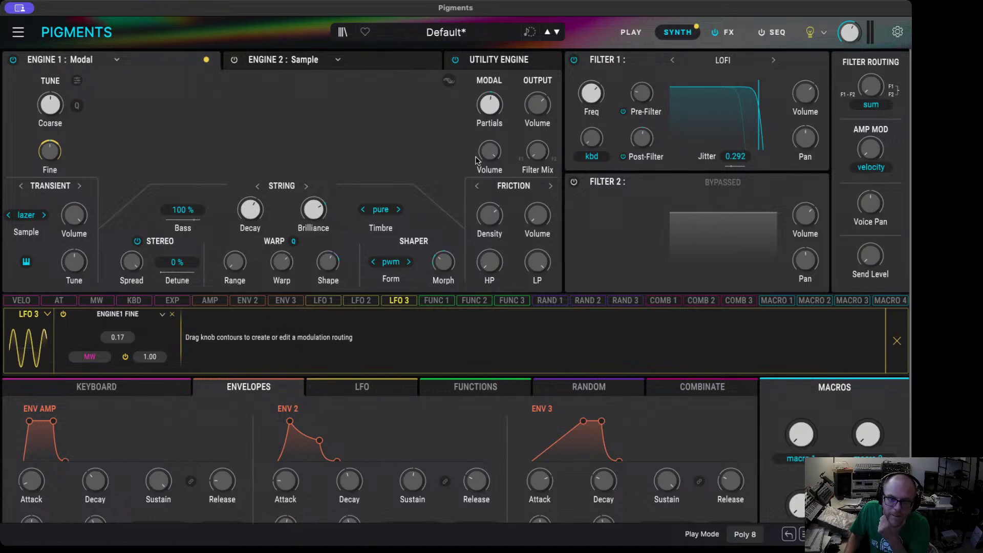
# - Route LFO 3 to the utility oscillator's Fine tuning with an amount of 0.13, side-chained to the Mod Wheel
pyautogui.click(529, 64)
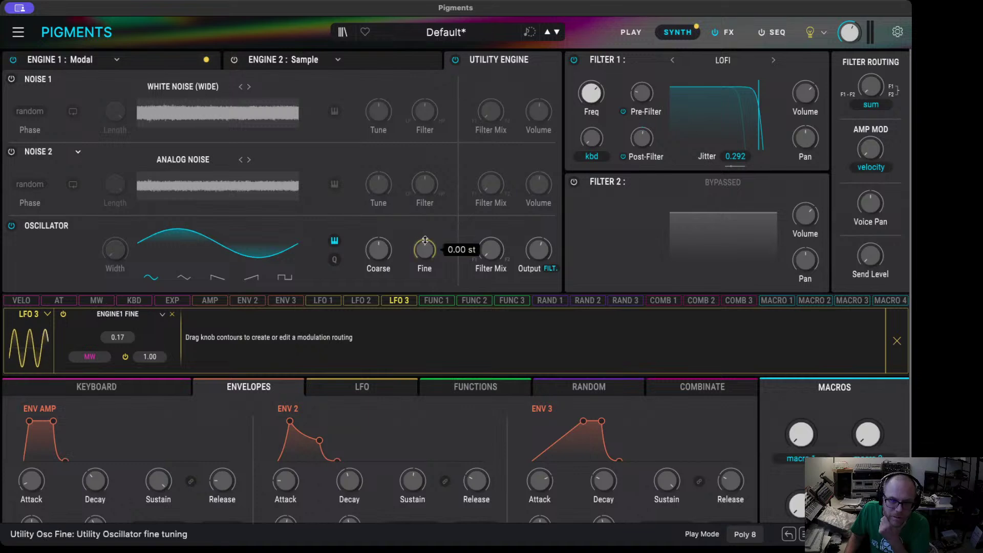
pyautogui.moveTo(425, 239); pyautogui.dragTo(424, 235)
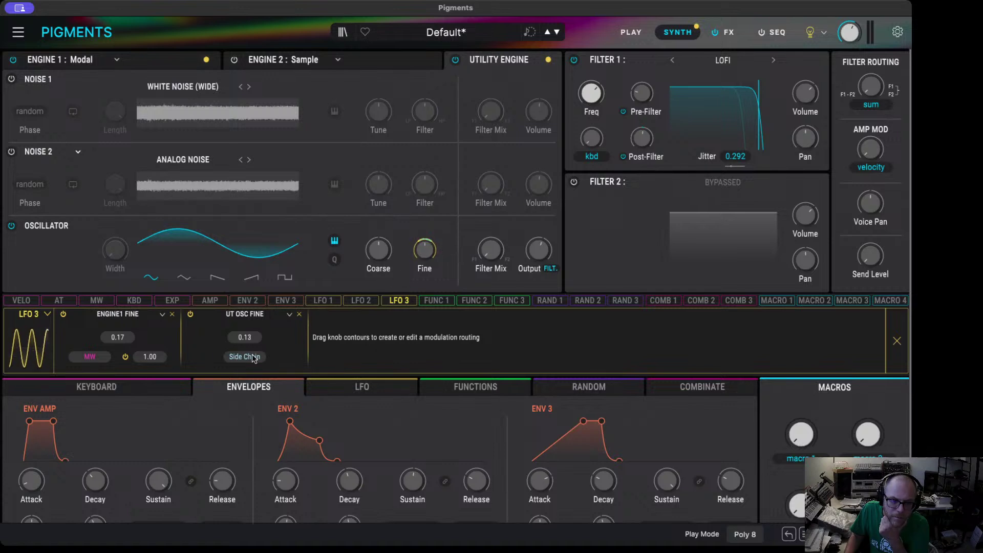
pyautogui.click(254, 357)
pyautogui.click(325, 283)
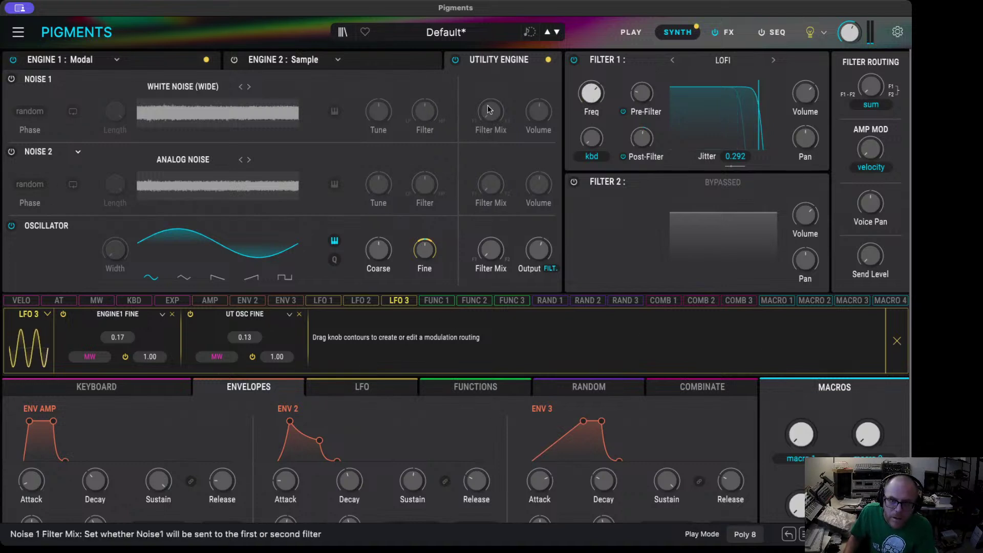
# - Enable Noise 1 in the Utility Engine, choose the Aliased Error sample and lower its Volume
pyautogui.click(11, 79)
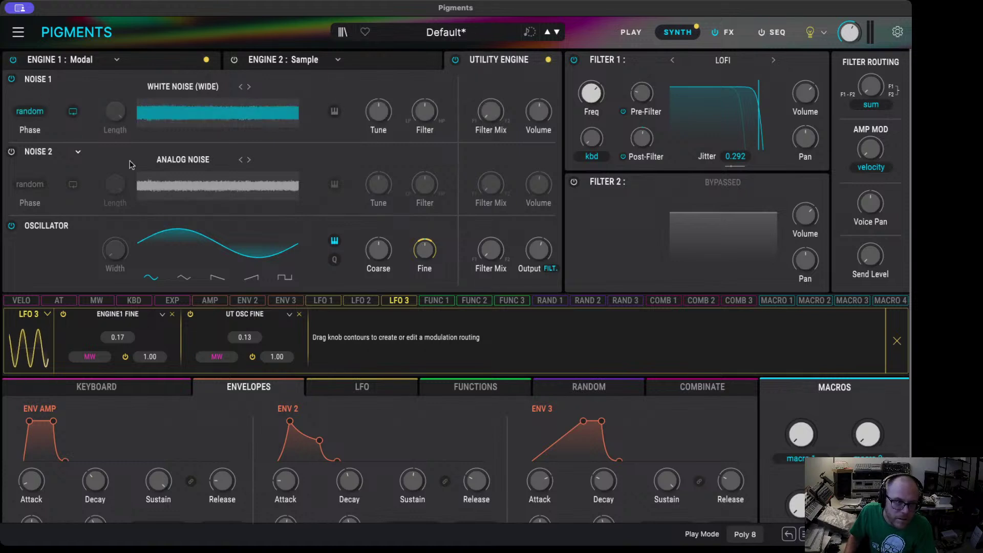
pyautogui.moveTo(437, 115)
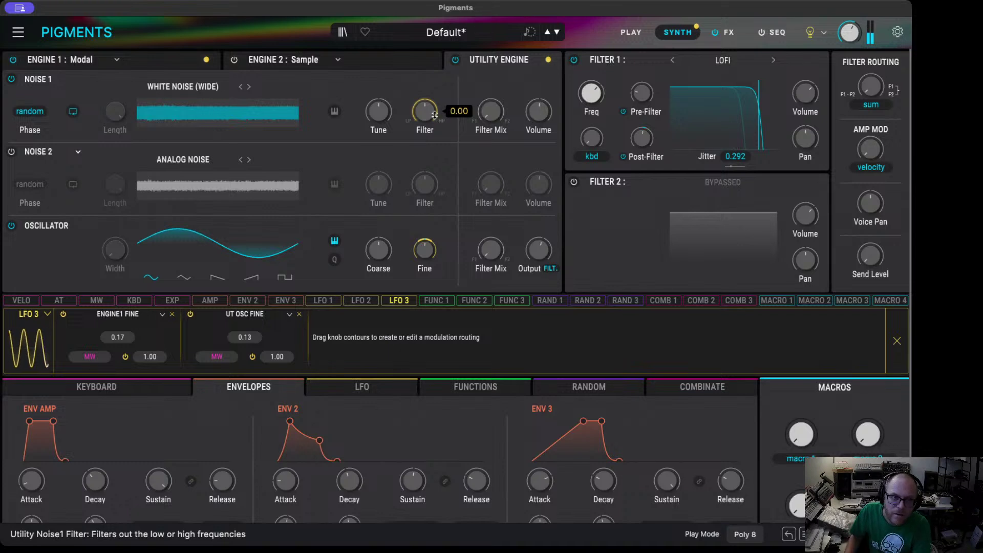
pyautogui.click(249, 87)
pyautogui.click(249, 87)
pyautogui.click(249, 87)
pyautogui.click(249, 87)
pyautogui.click(248, 87)
pyautogui.click(249, 88)
pyautogui.click(249, 87)
pyautogui.click(249, 87)
pyautogui.click(249, 88)
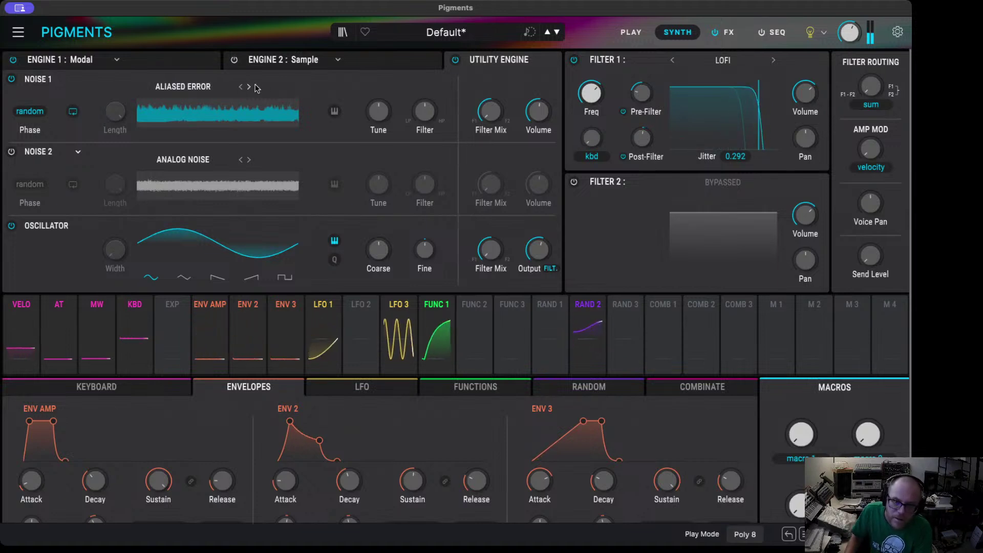
pyautogui.moveTo(554, 102)
pyautogui.scroll(-4, 554, 101)
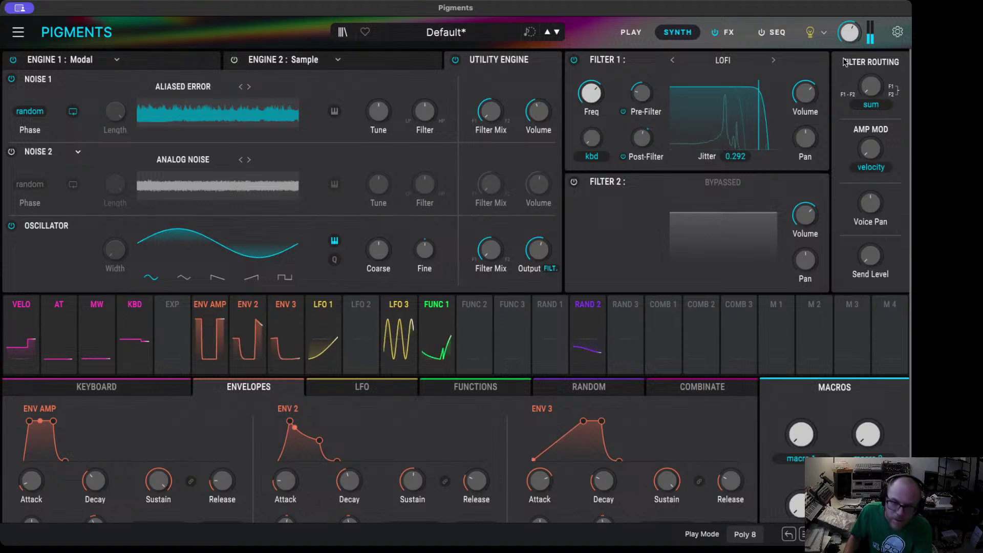
pyautogui.moveTo(596, 105)
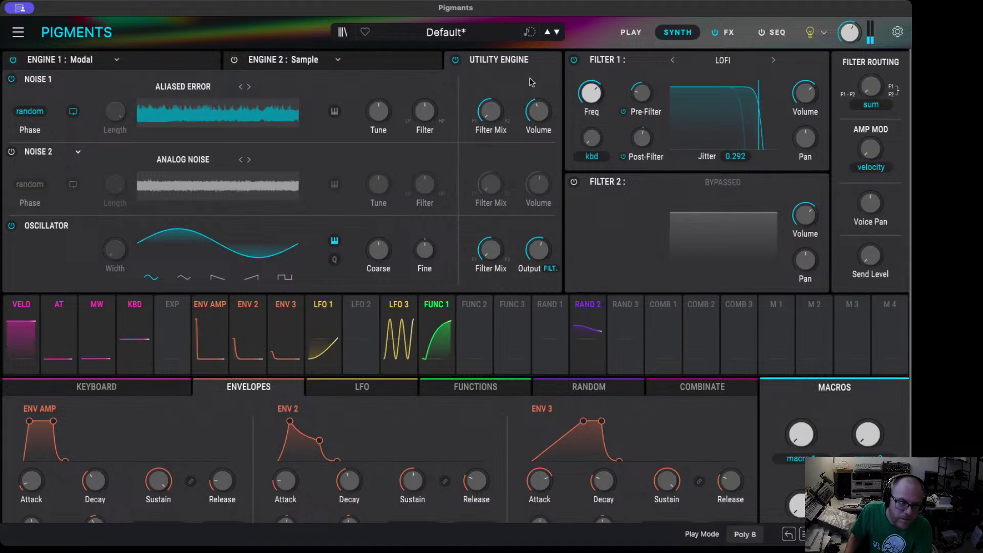
# - Add a Delay to the first FX A slot, lower its Feedback and keep Dry/Wet at 19 %
pyautogui.click(187, 68)
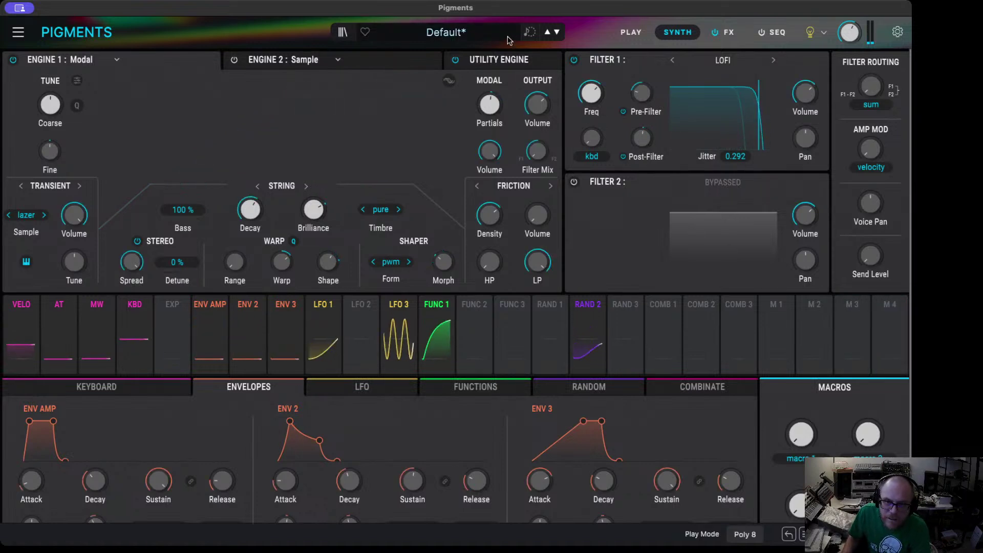
pyautogui.click(728, 35)
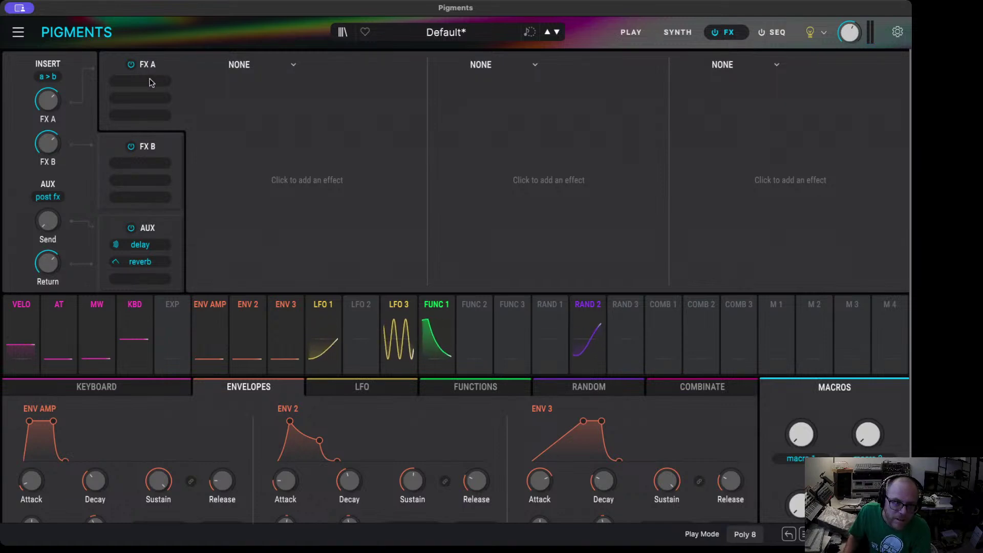
pyautogui.click(240, 65)
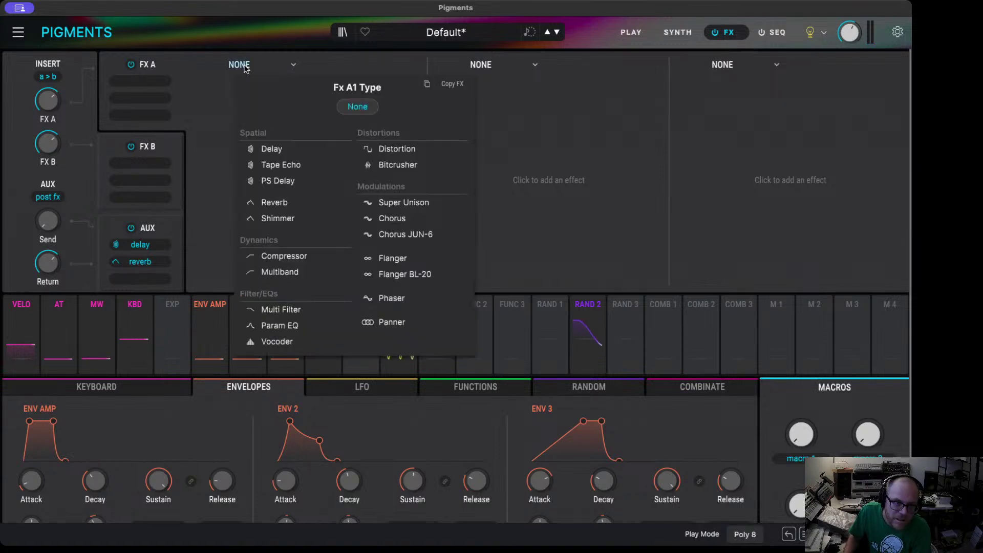
pyautogui.click(320, 152)
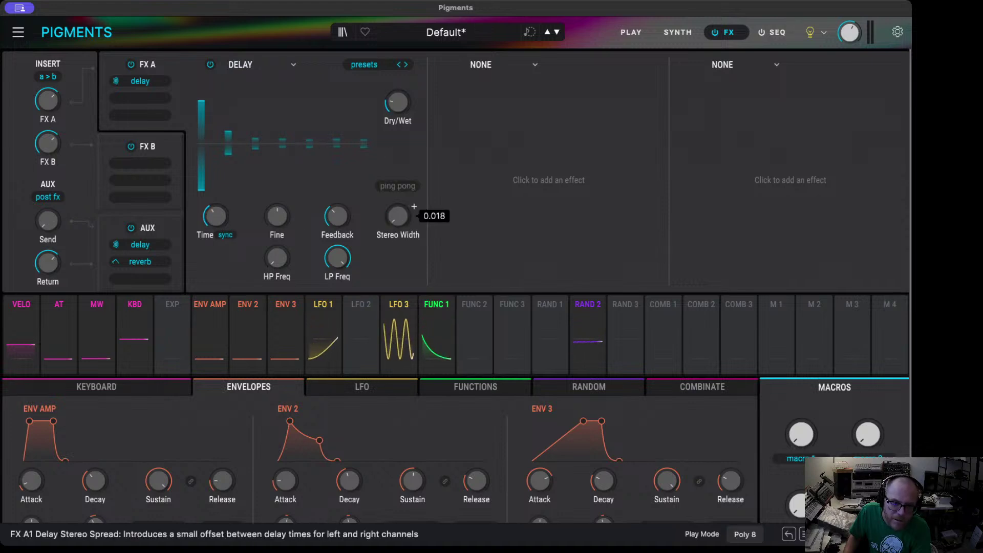
pyautogui.moveTo(399, 210)
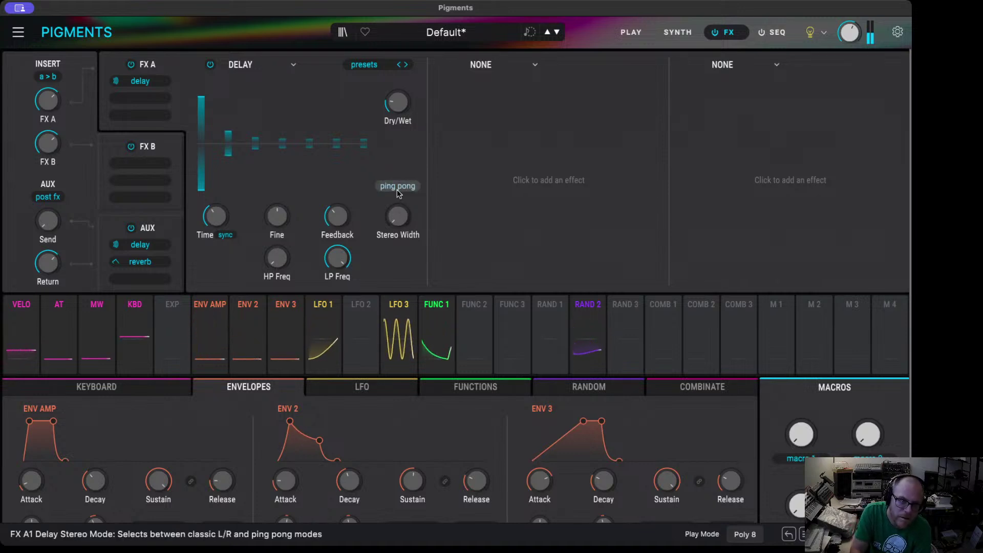
pyautogui.moveTo(353, 206)
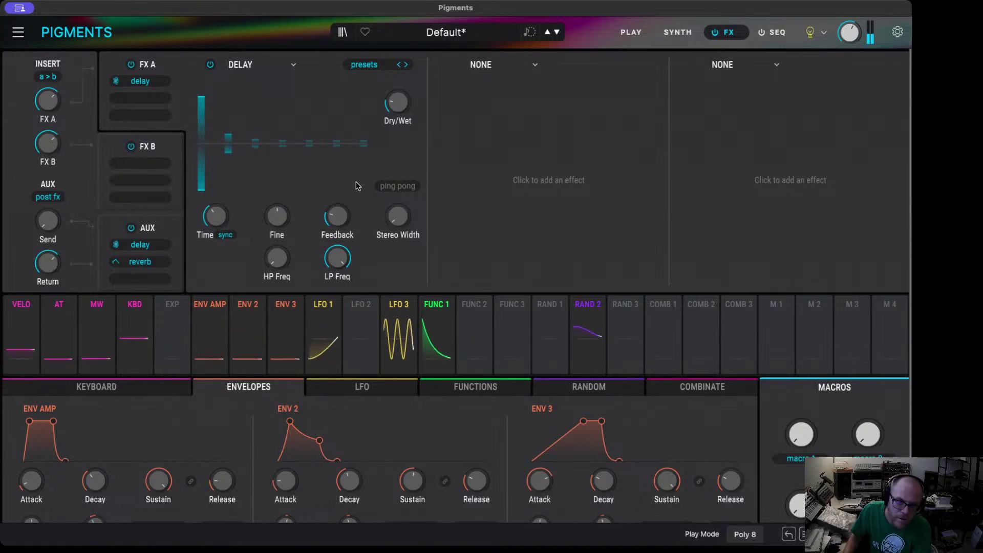
pyautogui.moveTo(399, 104)
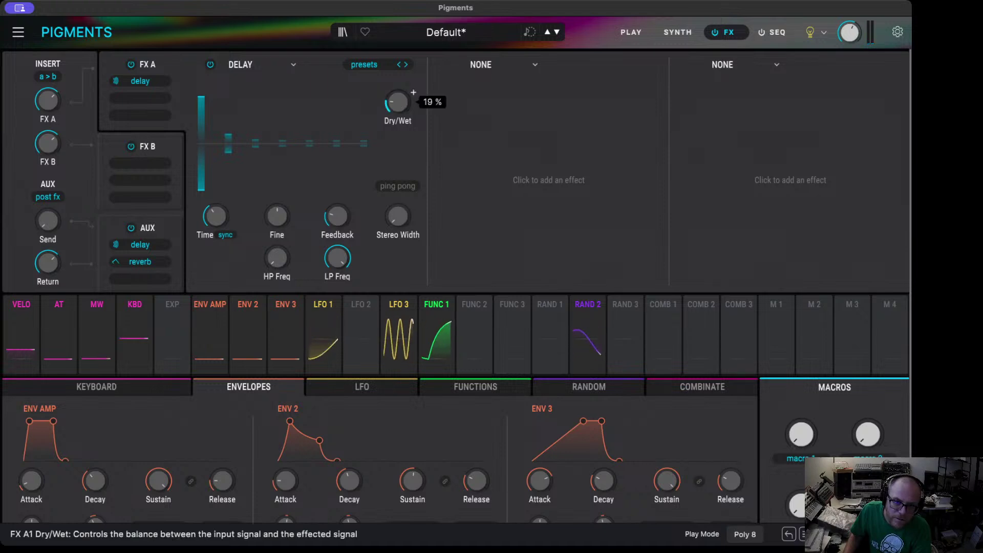
# - Switch the FX A delay's Time to dotted tempo sync
pyautogui.moveTo(215, 226)
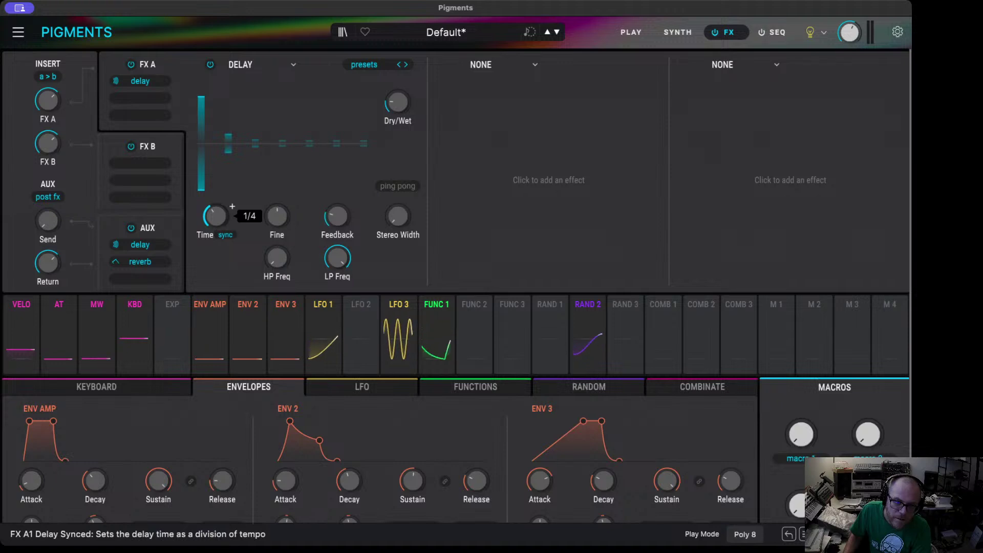
pyautogui.click(226, 236)
pyautogui.click(225, 317)
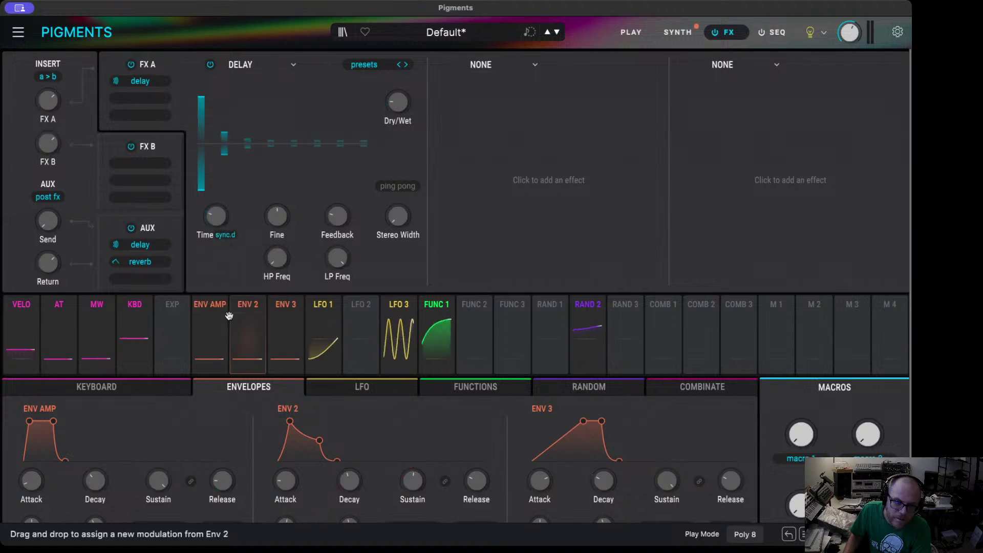
pyautogui.moveTo(264, 256)
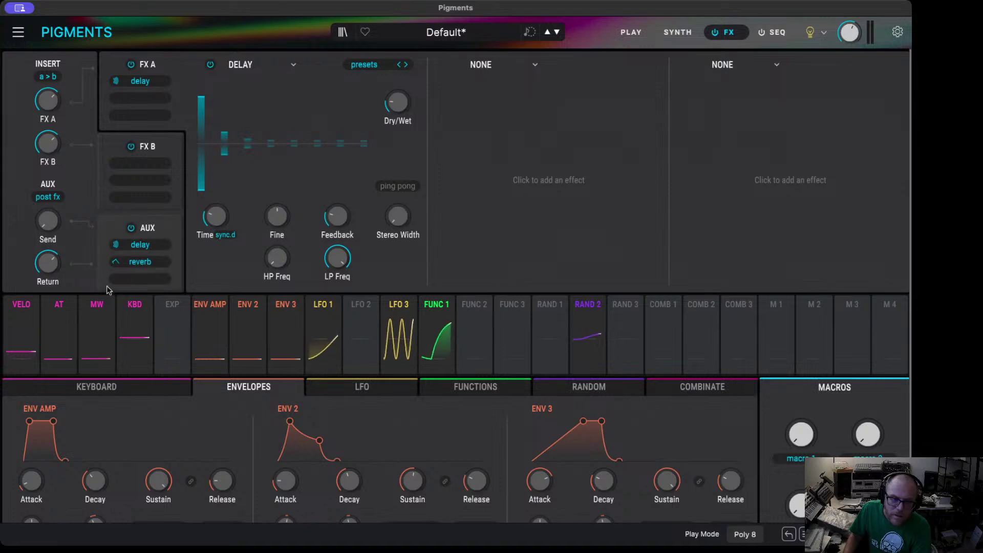
# - Try adjusting the Aux Send level while viewing the AUX bus's delay and reverb settings
pyautogui.moveTo(63, 215); pyautogui.dragTo(47, 236)
pyautogui.click(166, 240)
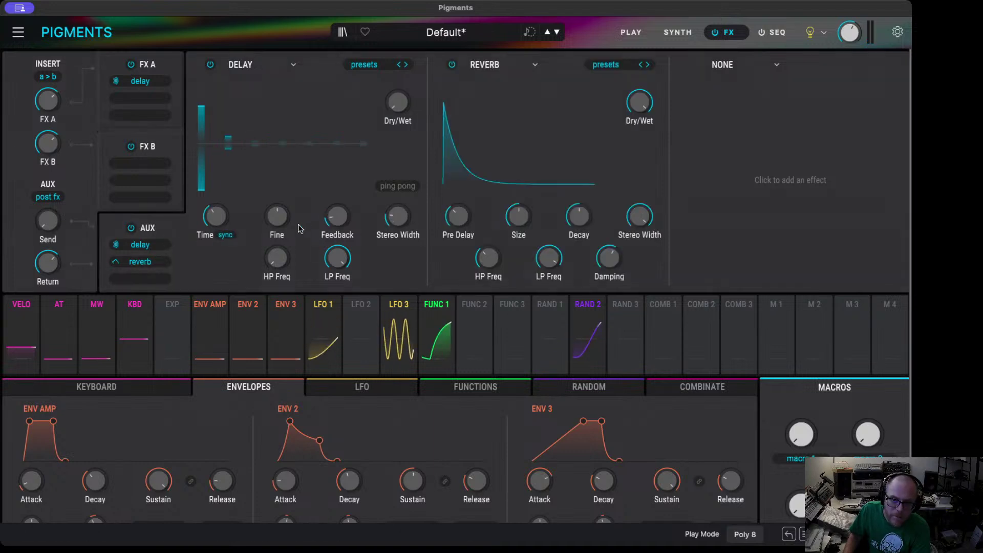
pyautogui.moveTo(54, 230)
pyautogui.mouseDown()
pyautogui.moveTo(64, 211)
pyautogui.moveTo(50, 220)
pyautogui.moveTo(51, 203)
pyautogui.moveTo(52, 229)
pyautogui.mouseUp()
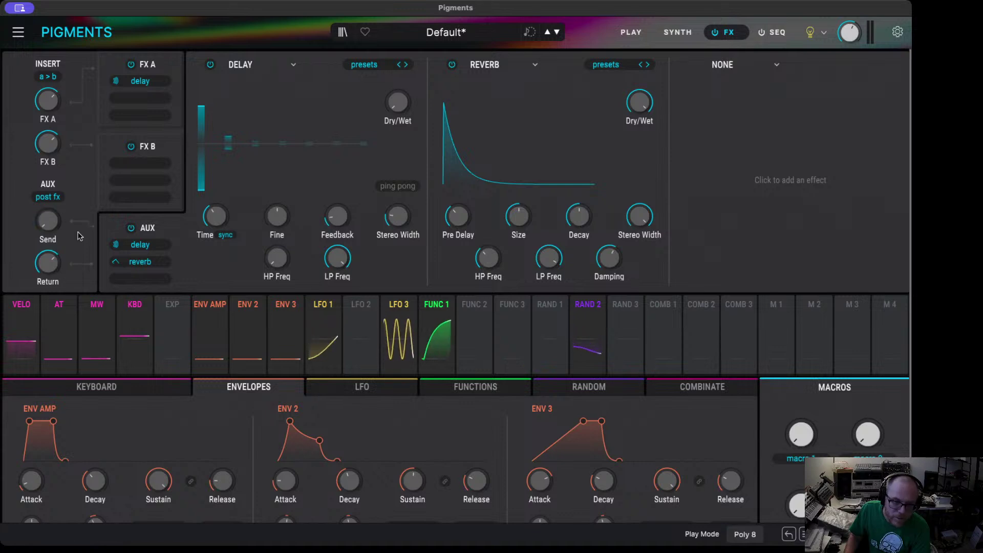
# - Route Macro 1 to the Aux Send level with an amount of 0.63
pyautogui.click(774, 313)
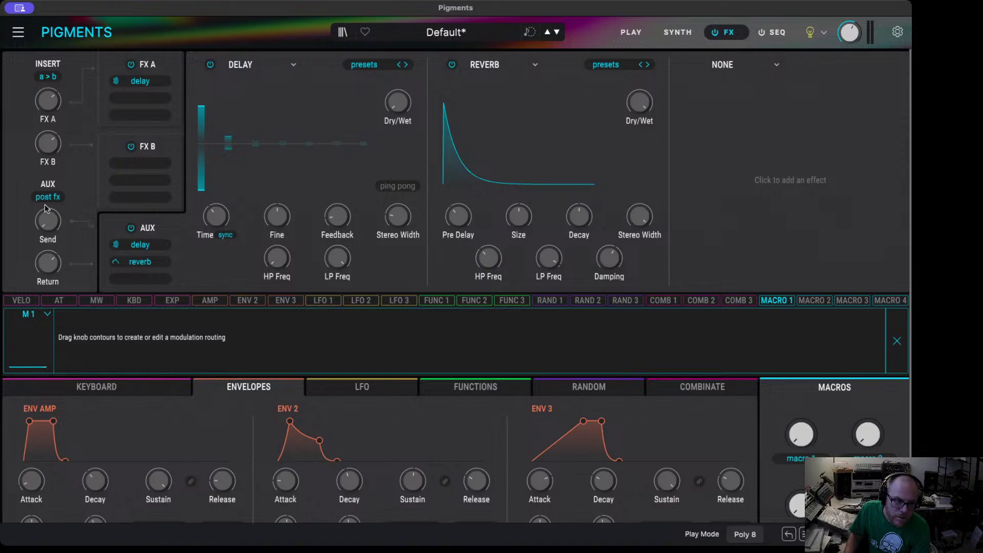
pyautogui.moveTo(46, 207); pyautogui.dragTo(45, 202)
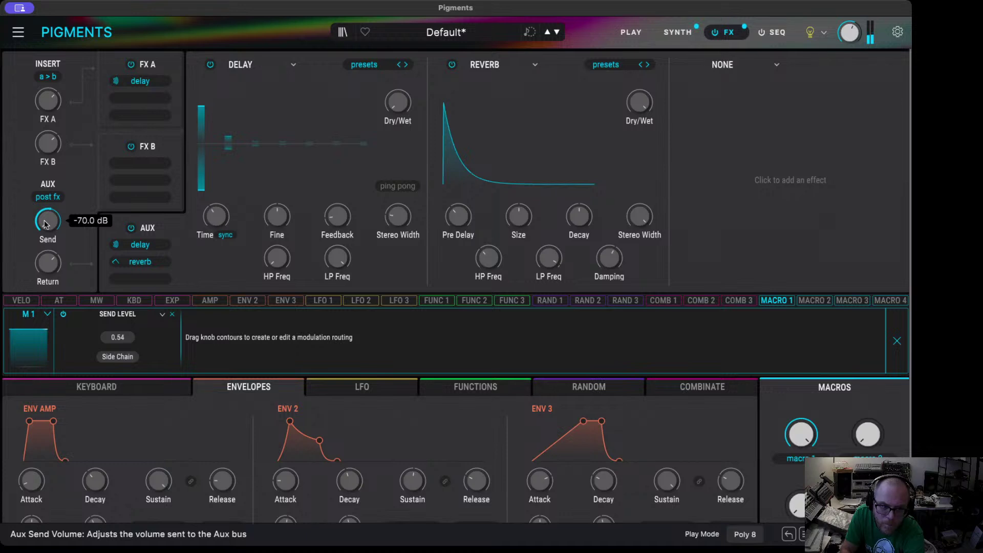
pyautogui.moveTo(48, 221); pyautogui.dragTo(58, 210)
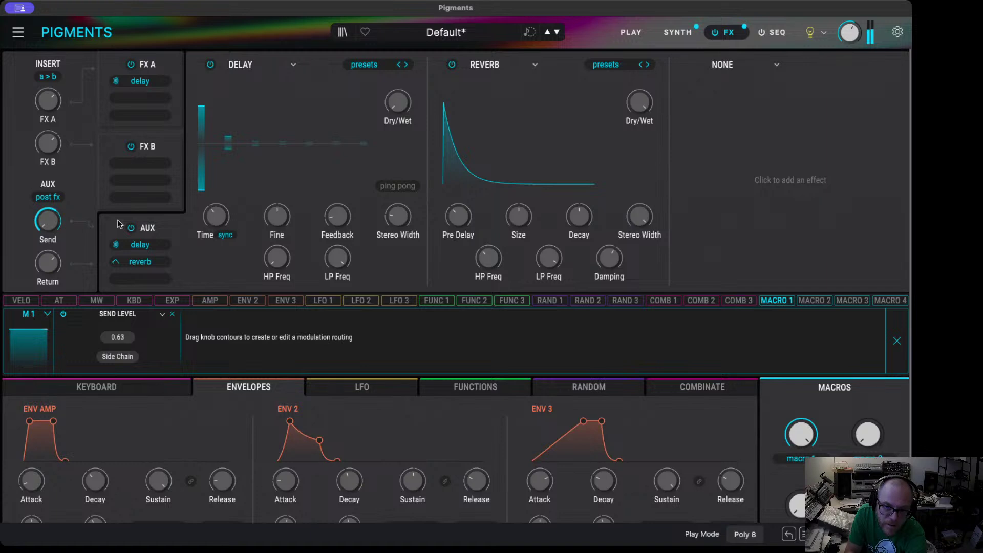
# - Rename Macro 1 to Reverb and lower the macro's level
pyautogui.moveTo(54, 209)
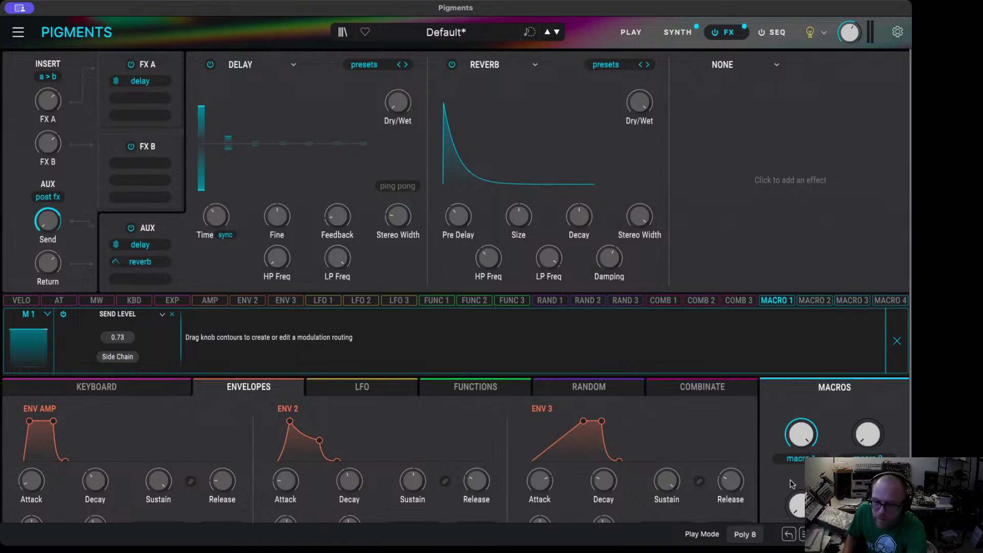
pyautogui.doubleClick(793, 459)
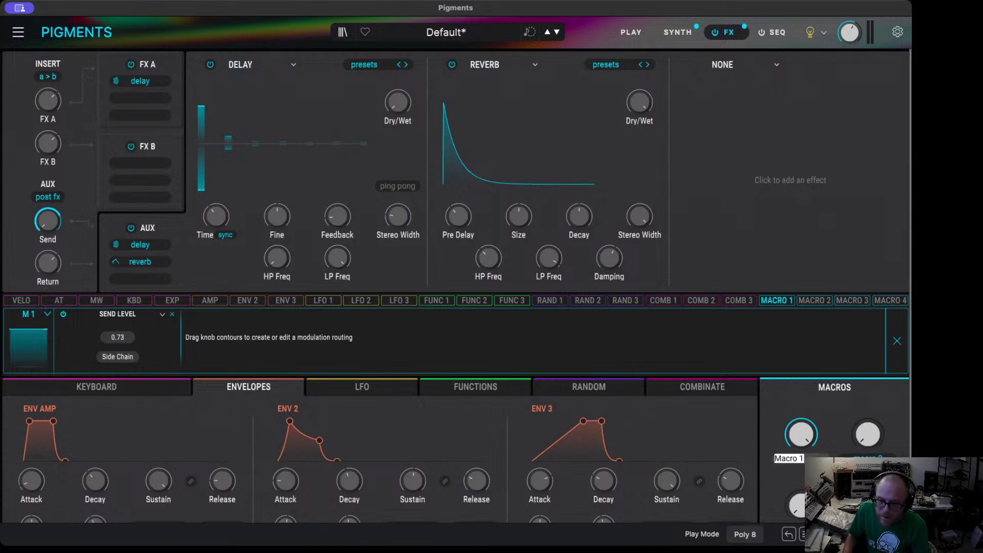
pyautogui.write('Reverb')
pyautogui.press('Return')
pyautogui.moveTo(801, 434); pyautogui.dragTo(801, 449)
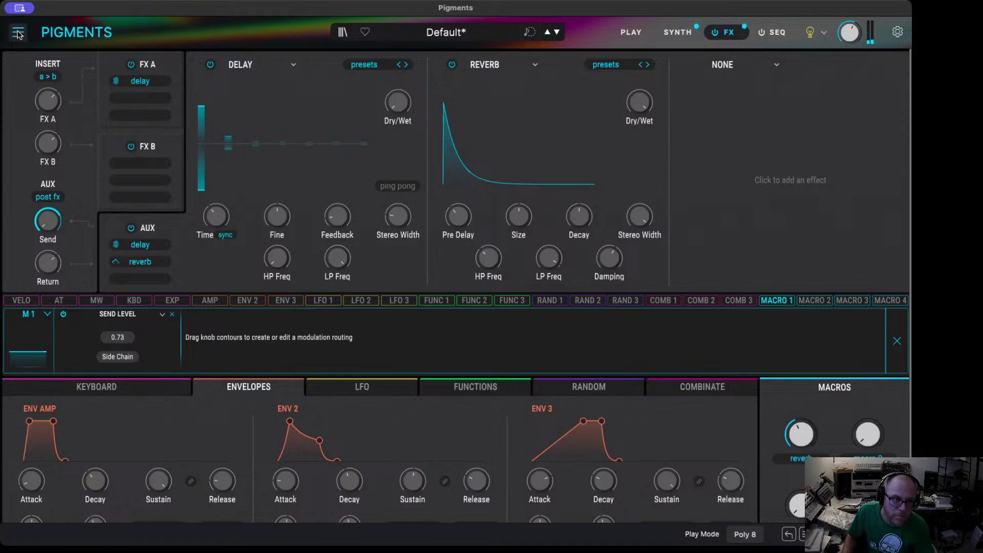
# - Start saving the patch as Trash Organ, filling in the author's name, type Synth Organ and the comment "Trashy lo-fi organ sound"
pyautogui.press('super+s')
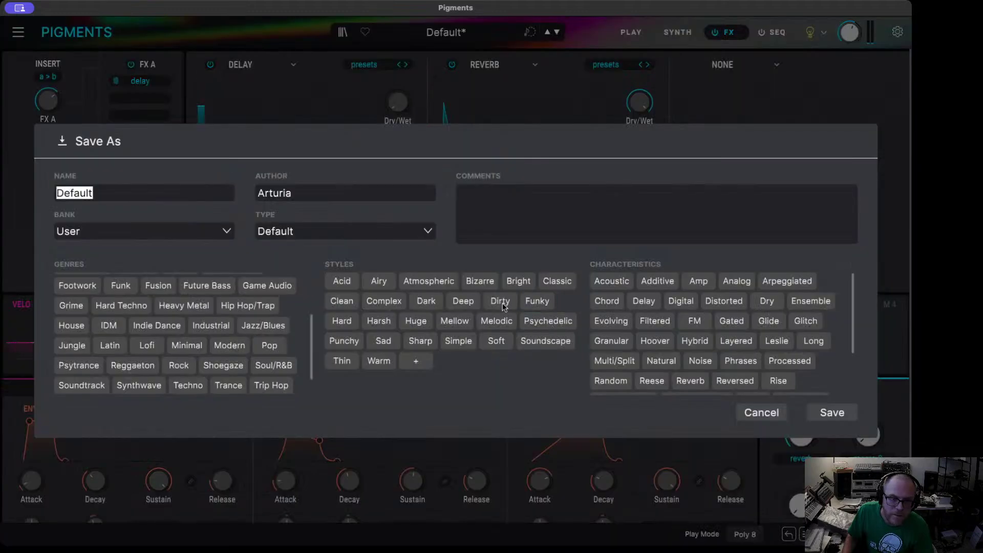
pyautogui.write('Trash Organ')
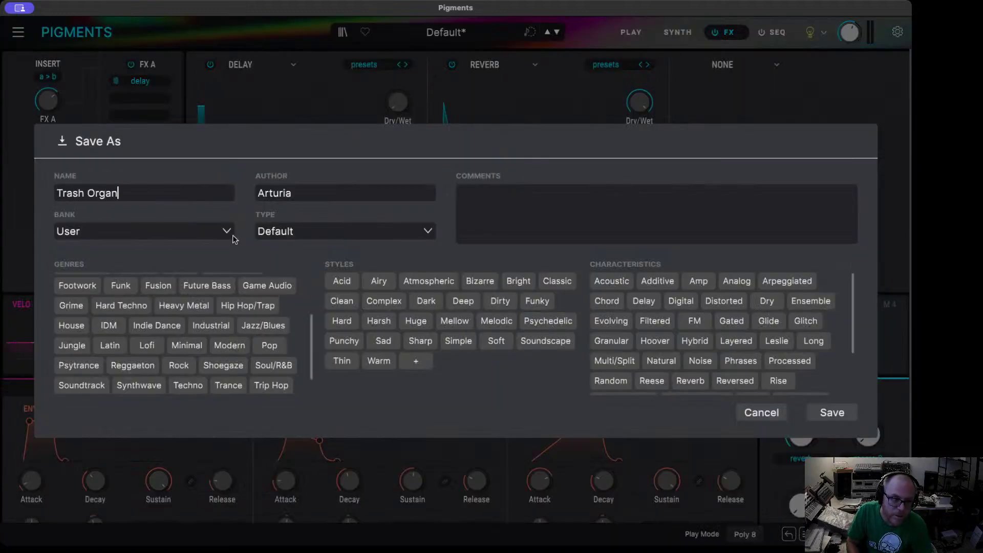
pyautogui.press('Tab')
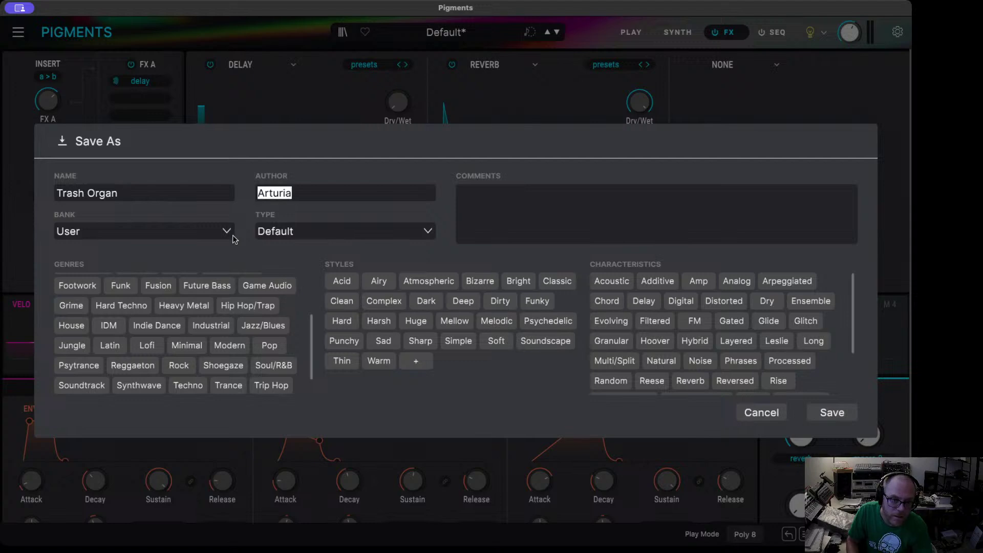
pyautogui.write('Ether Dive')
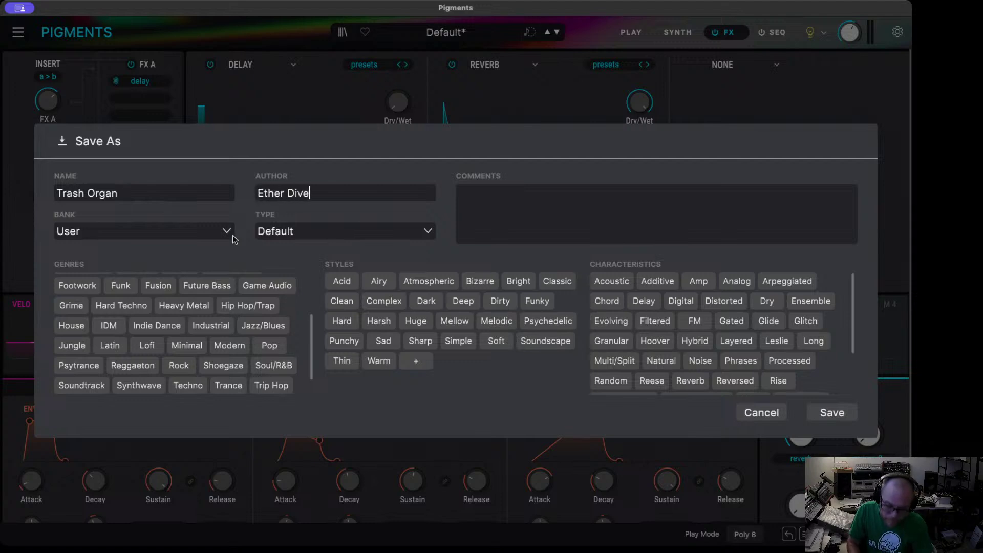
pyautogui.press('Tab')
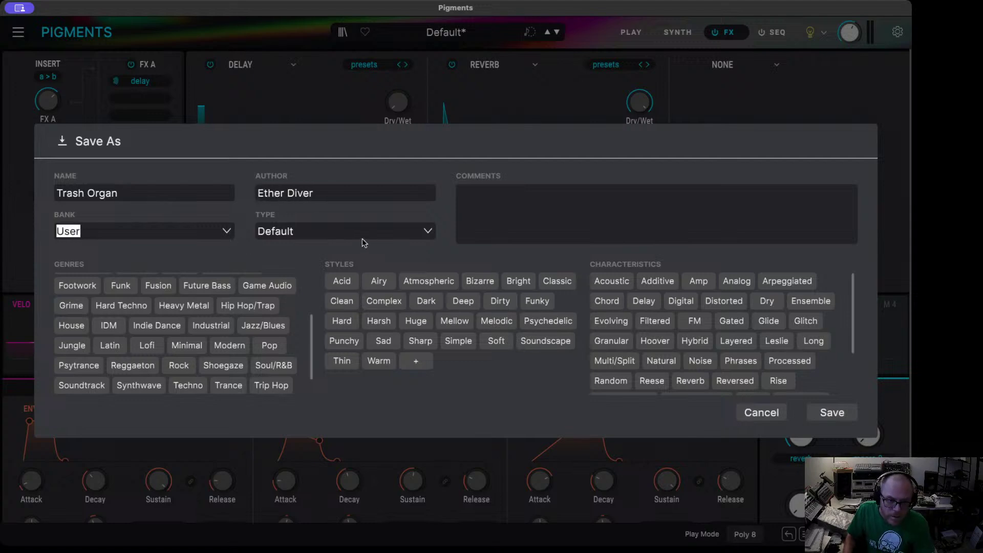
pyautogui.press('Tab')
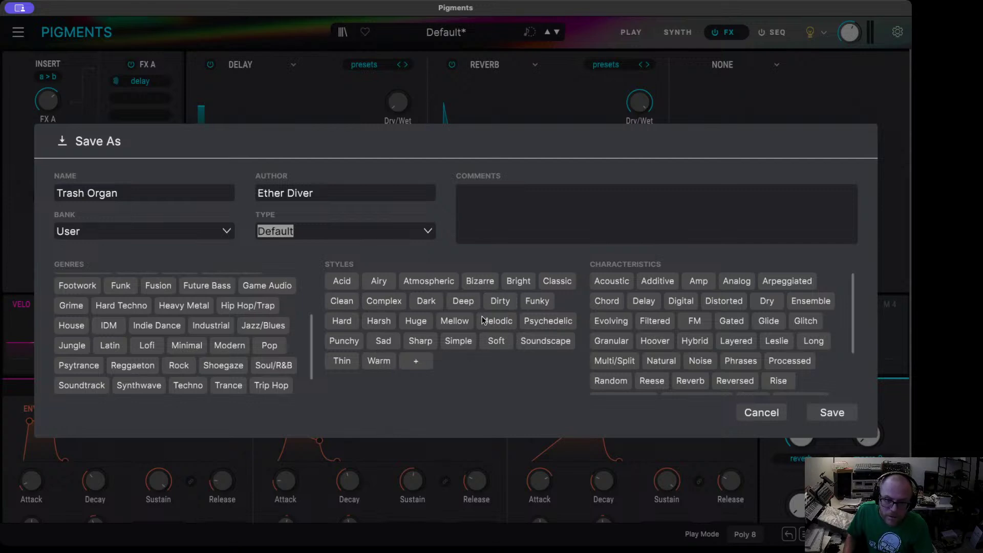
pyautogui.write('Synth Organ')
pyautogui.click(503, 200)
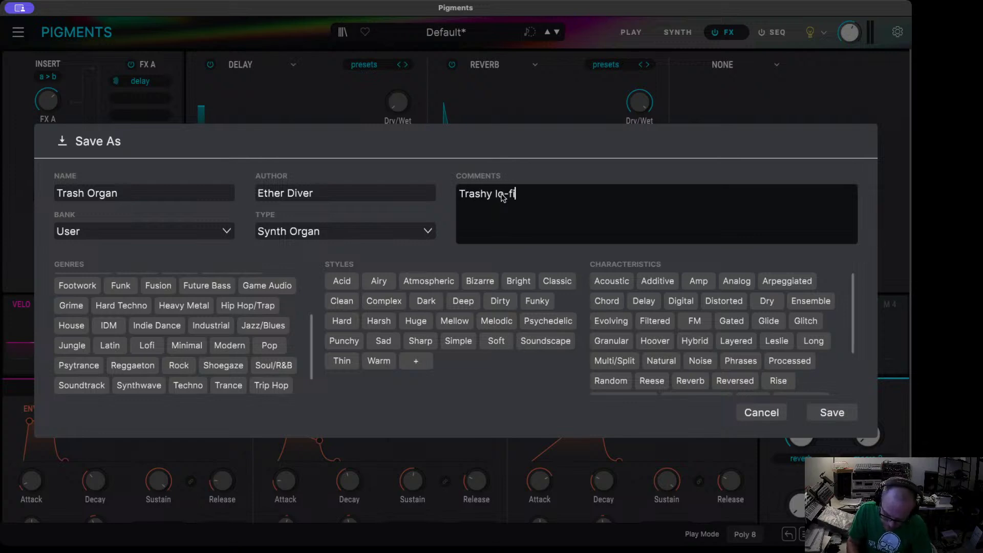
pyautogui.write('Trashy lo-fi organ sound')
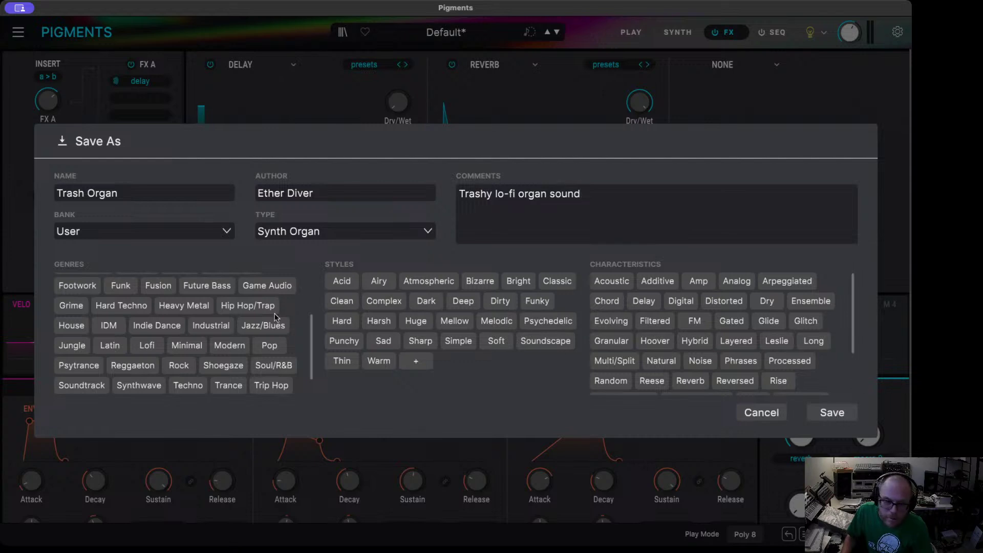
# - Tag the preset with genres House, Lofi, Modern and Pop and styles Simple and Dirty
pyautogui.scroll(4, 267, 314)
pyautogui.scroll(-4, 227, 320)
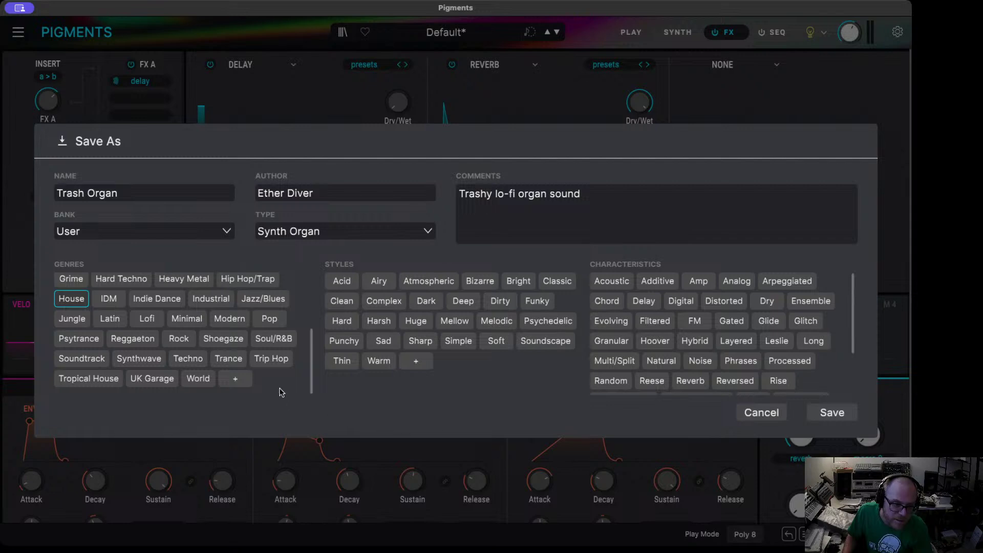
pyautogui.click(229, 318)
pyautogui.click(269, 318)
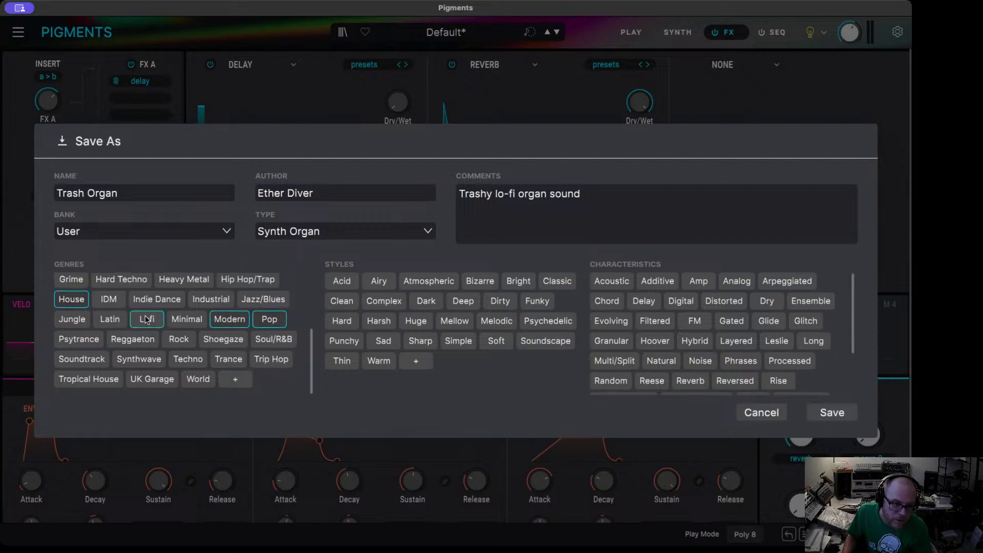
pyautogui.click(458, 341)
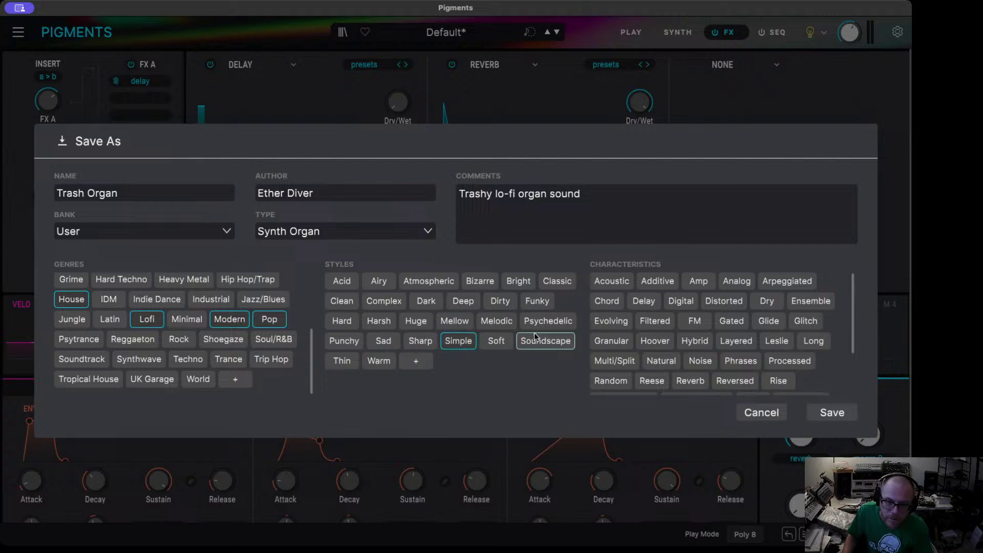
pyautogui.click(501, 301)
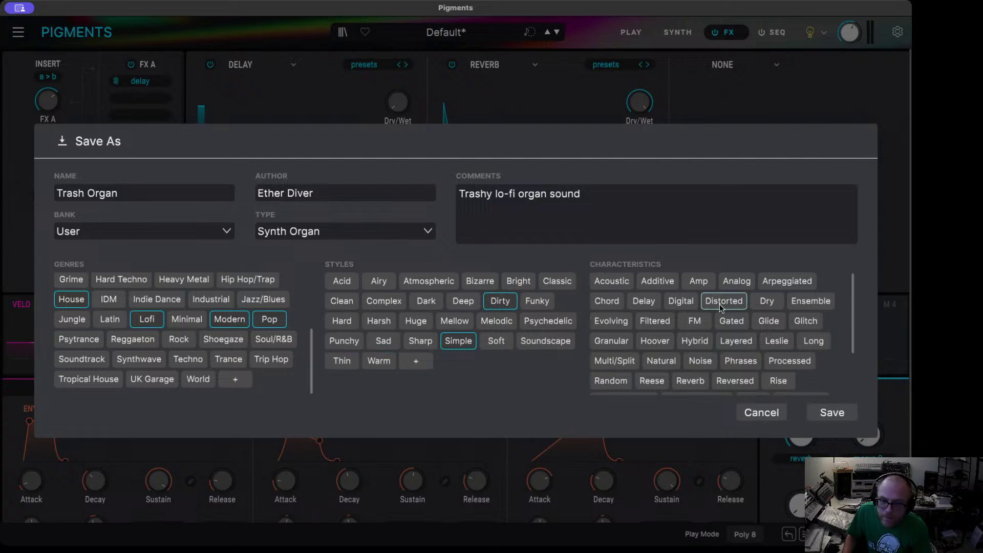
# - Add the Reverb characteristic and save the preset
pyautogui.scroll(-3, 824, 332)
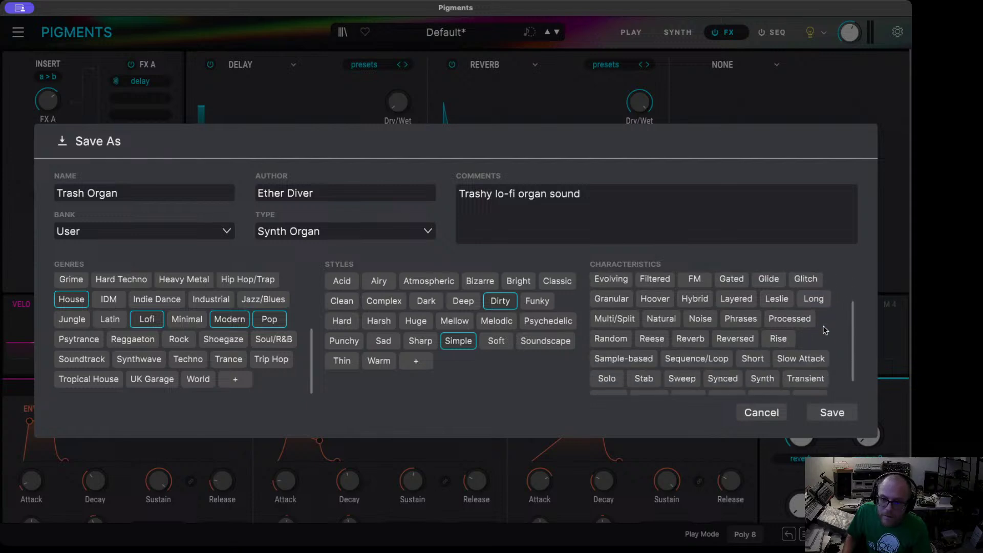
pyautogui.click(702, 324)
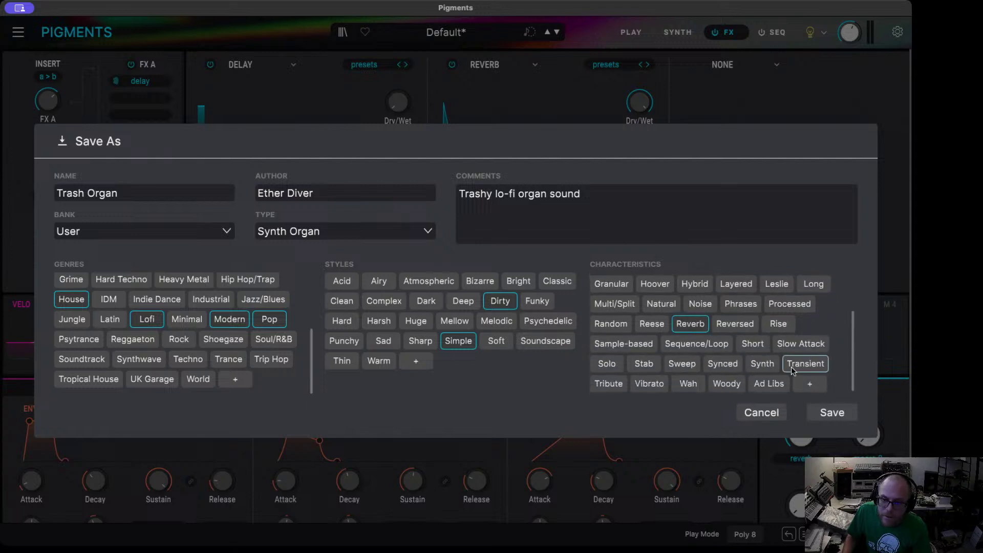
pyautogui.scroll(-1, 804, 370)
pyautogui.click(831, 414)
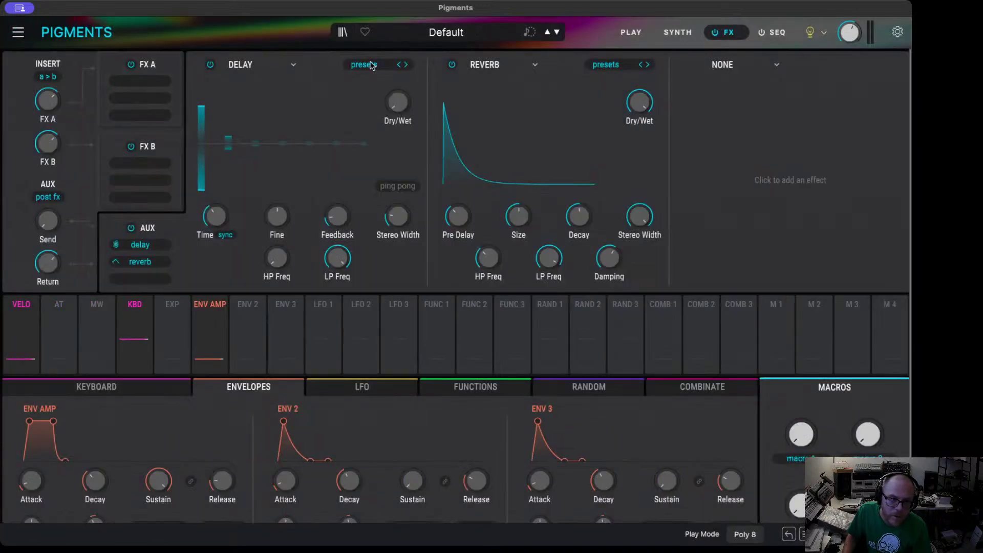
# - Set Engine 1 of the Default patch to Modal and switch its resonator to Beam
pyautogui.click(630, 32)
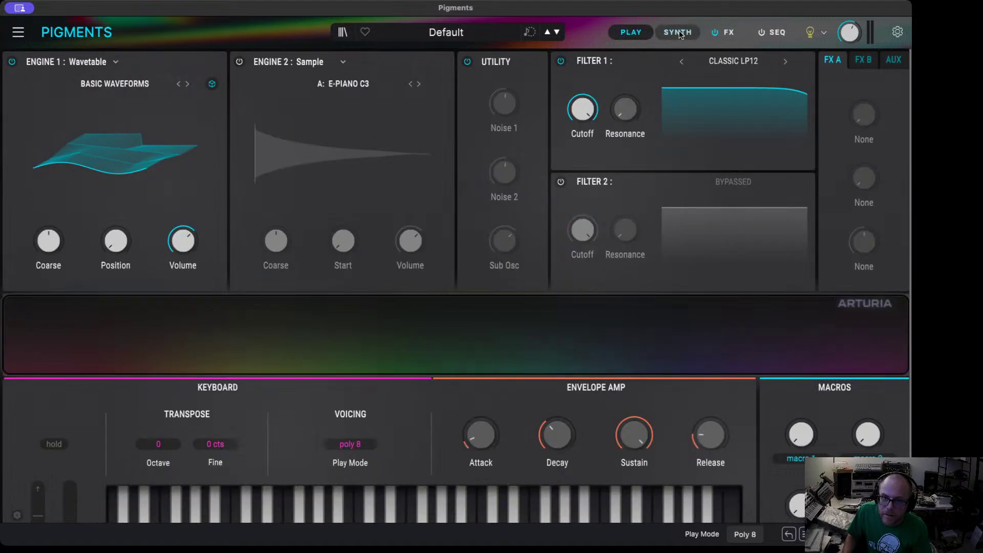
pyautogui.click(678, 32)
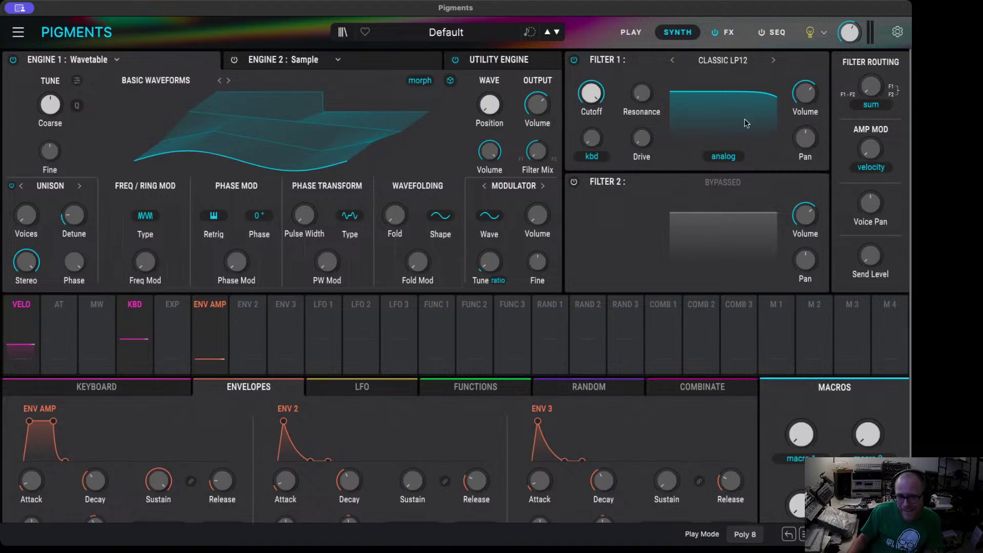
pyautogui.click(726, 61)
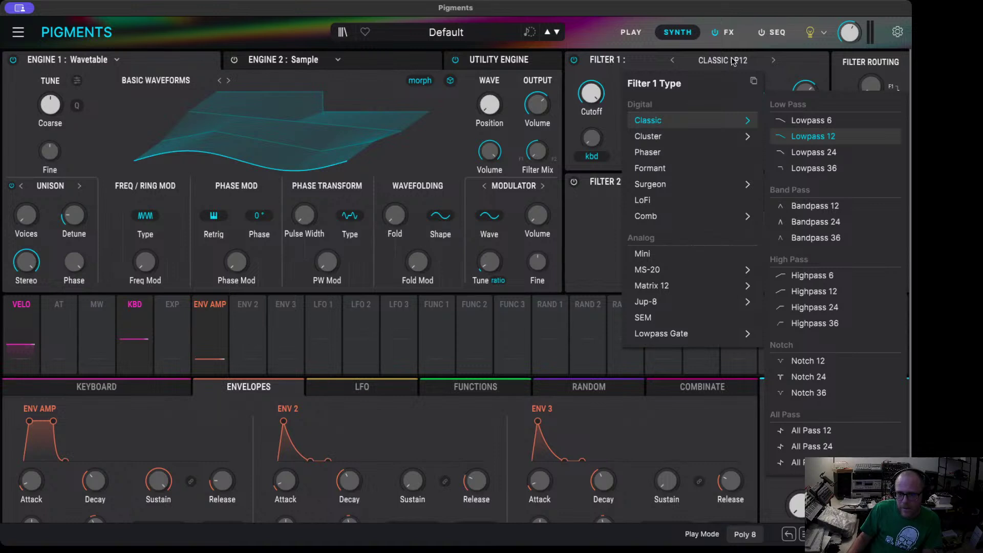
pyautogui.click(734, 61)
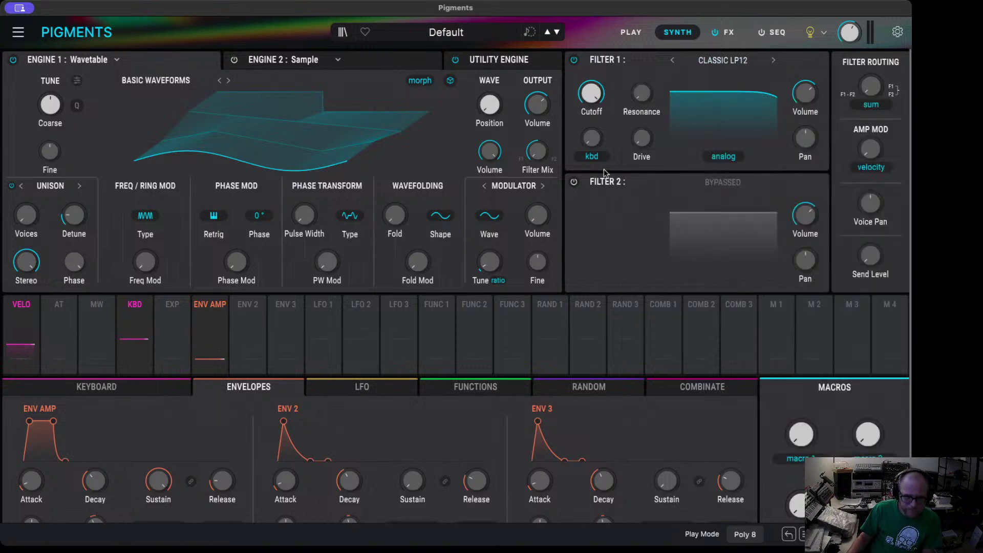
pyautogui.click(92, 61)
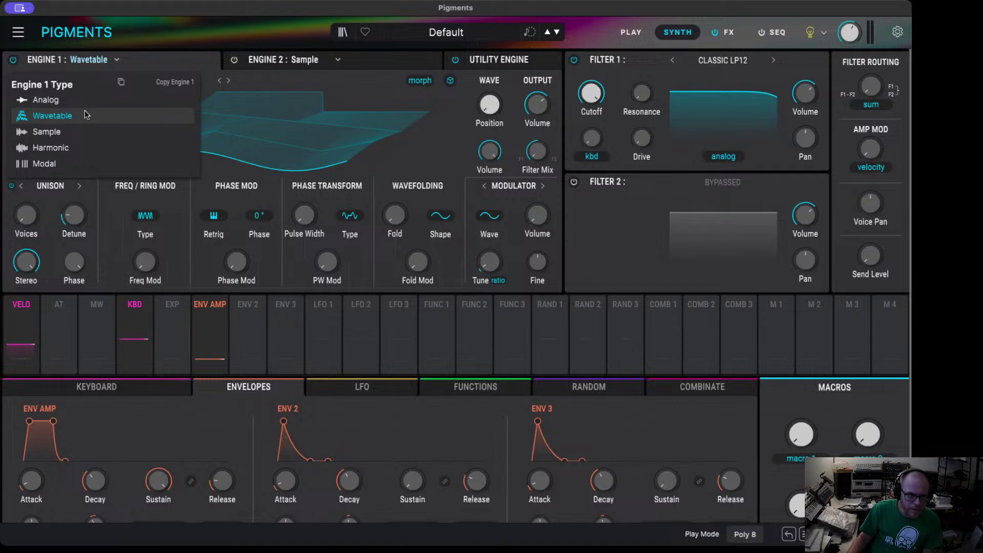
pyautogui.click(59, 163)
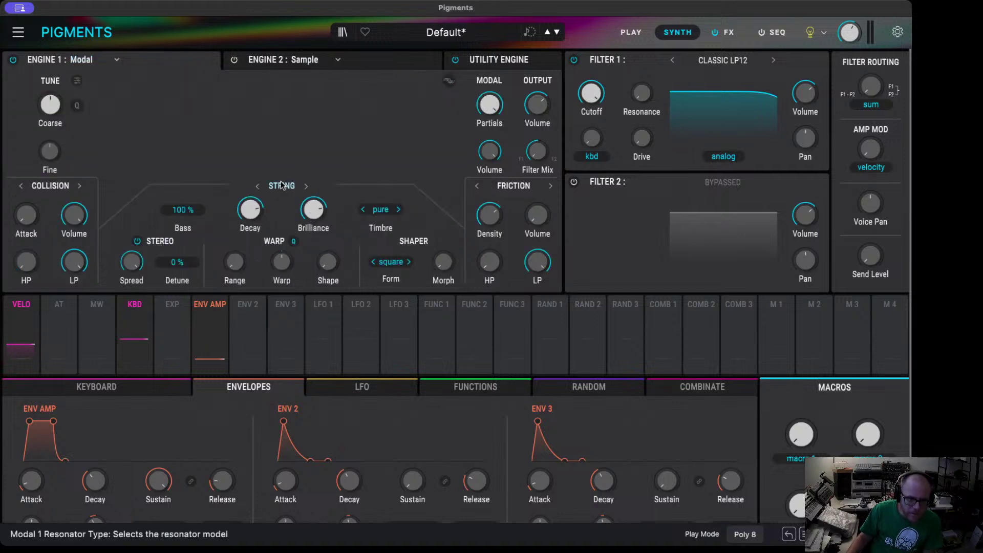
pyautogui.click(306, 188)
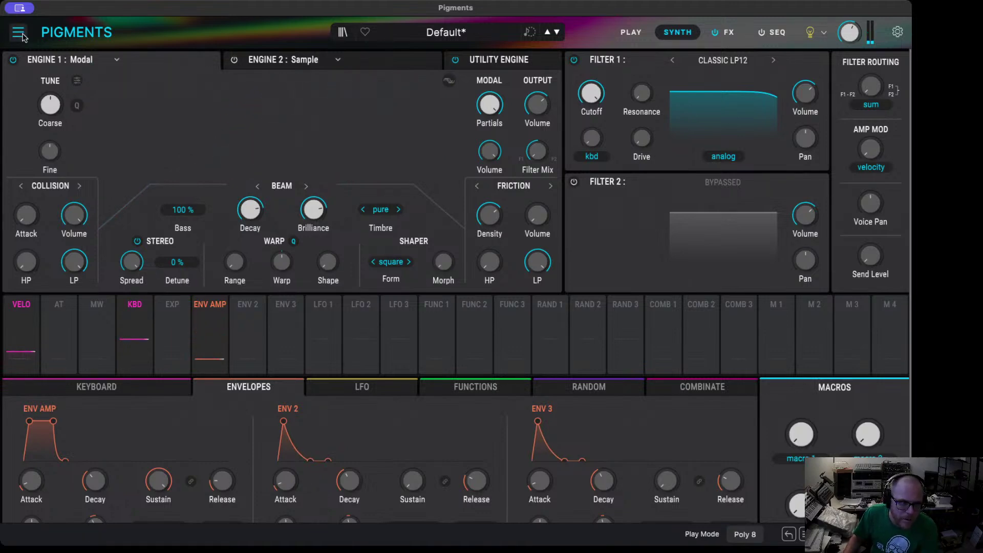
# - Show only user presets in the browser with the Pigments 6.0 filter cleared, and load Trash Organ
pyautogui.click(335, 33)
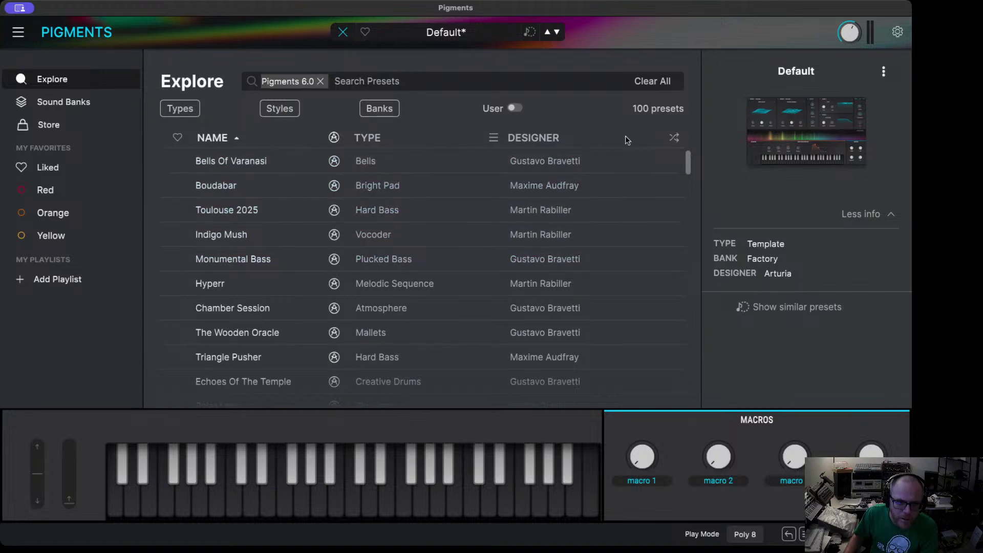
pyautogui.click(516, 109)
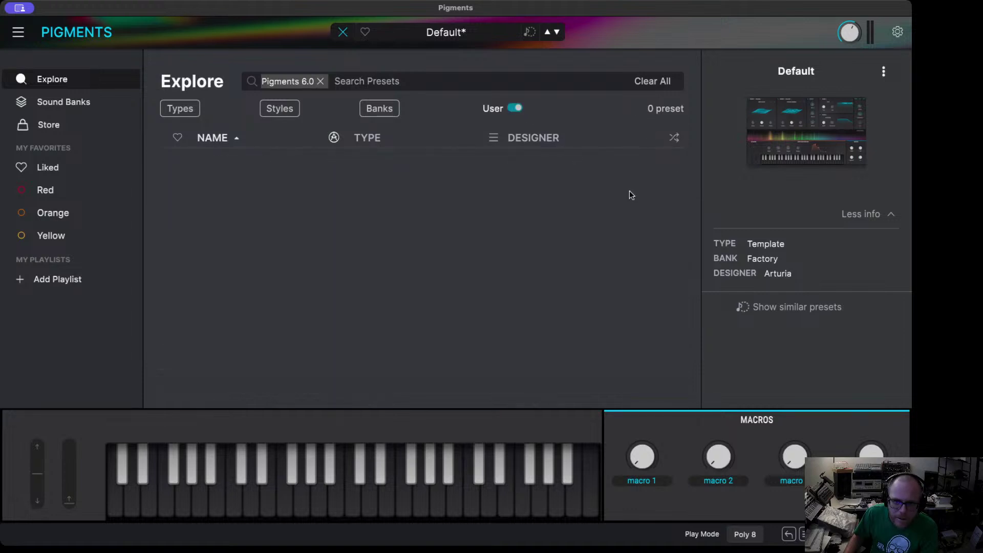
pyautogui.click(649, 83)
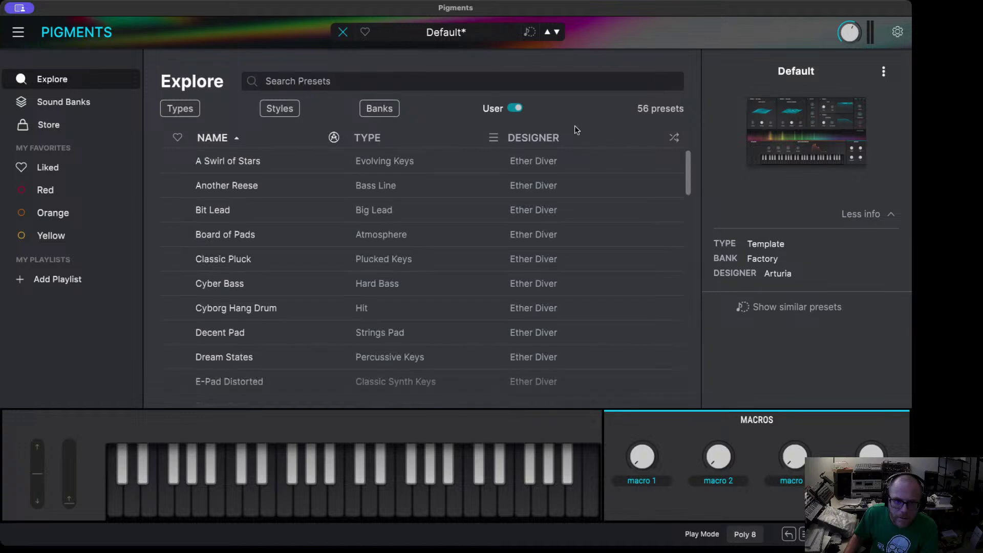
pyautogui.scroll(-10, 613, 212)
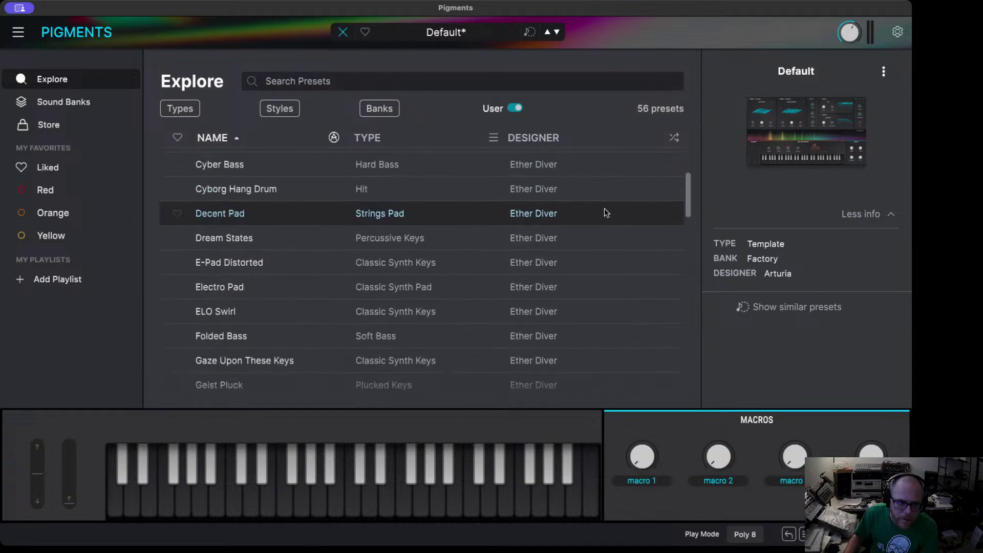
pyautogui.scroll(-10, 603, 215)
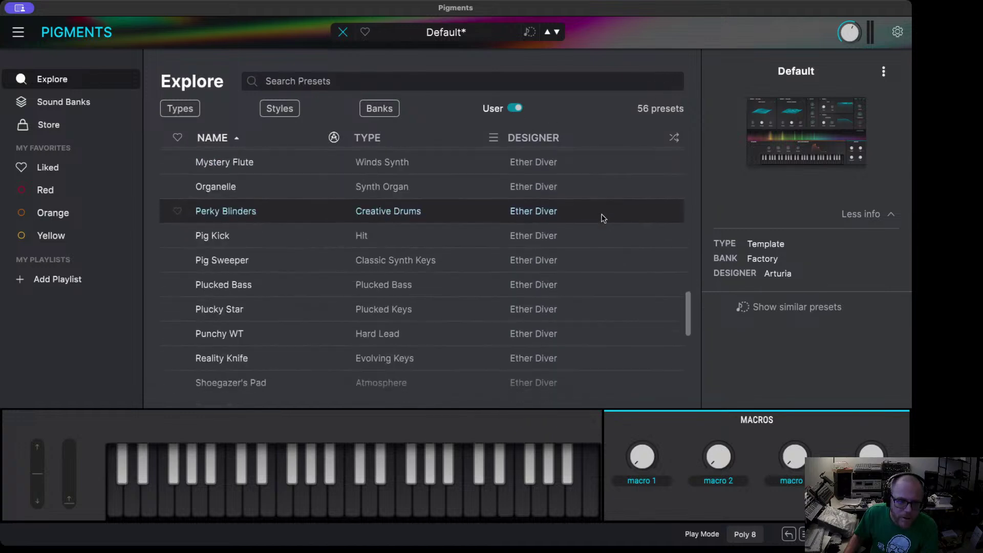
pyautogui.scroll(-5, 578, 197)
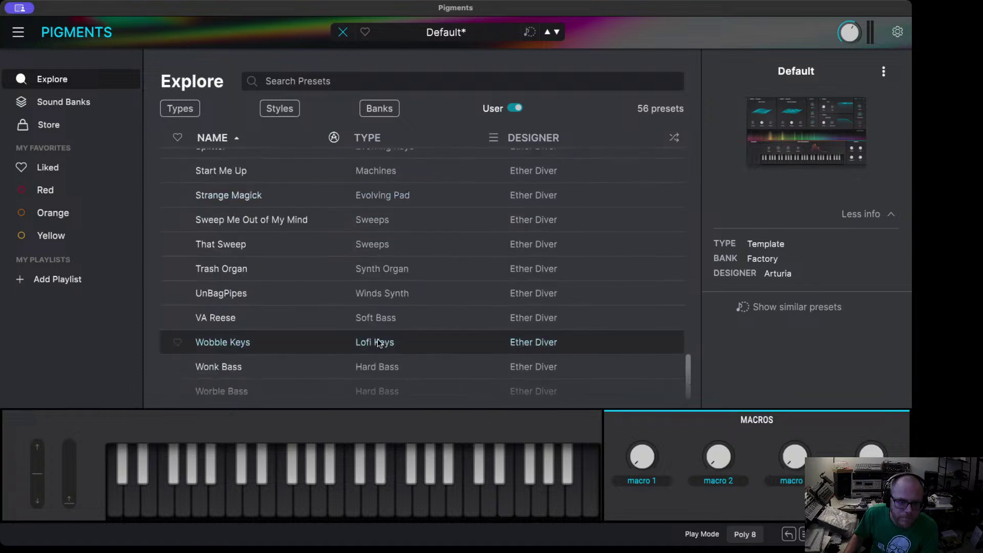
pyautogui.doubleClick(262, 271)
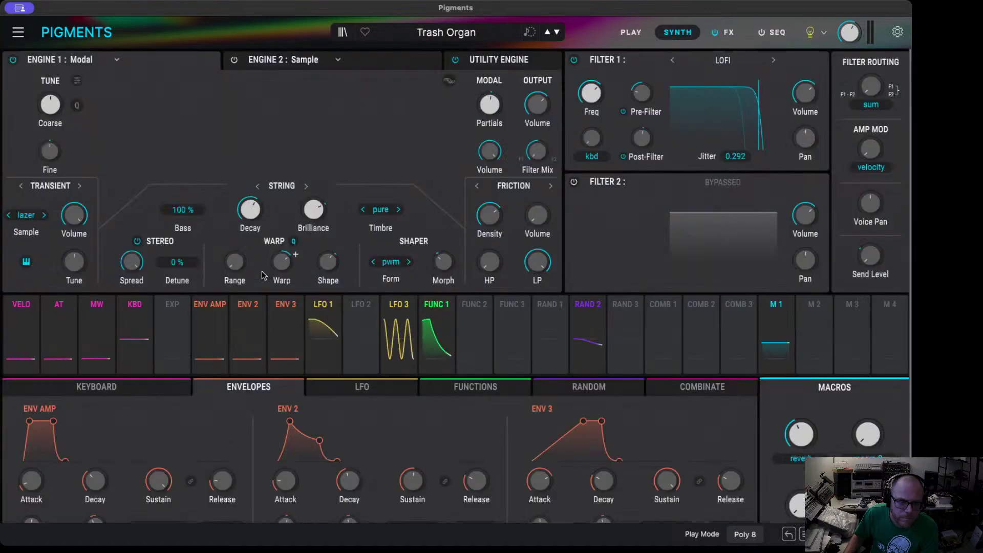
# - Browse the user presets and load Modal Bass
pyautogui.click(474, 33)
pyautogui.click(476, 34)
pyautogui.click(343, 32)
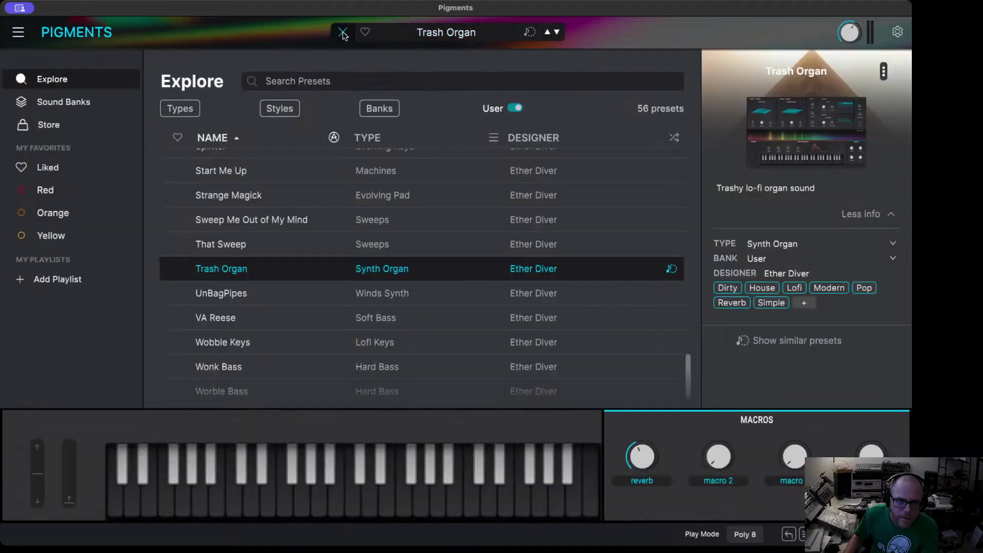
pyautogui.scroll(1, 458, 309)
pyautogui.scroll(9, 458, 309)
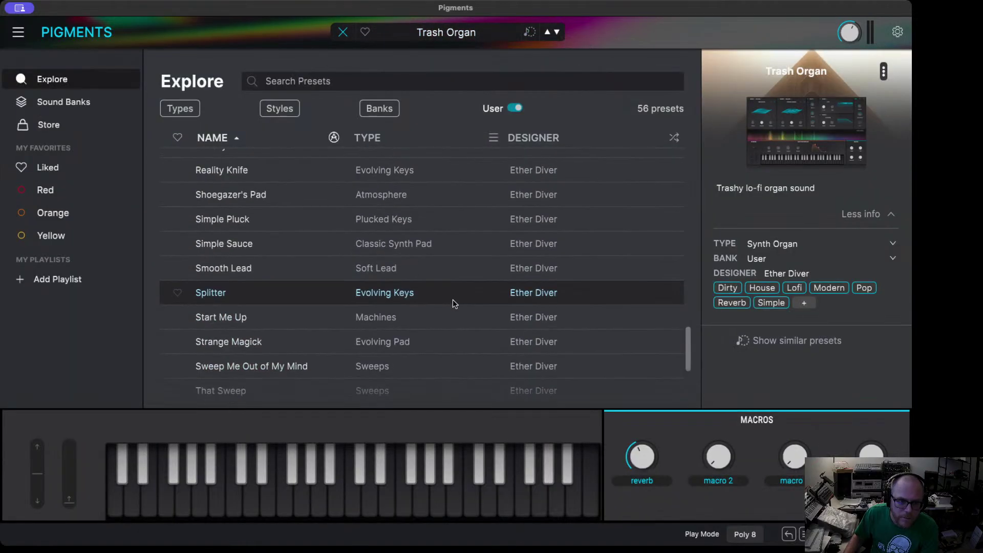
pyautogui.scroll(5, 397, 215)
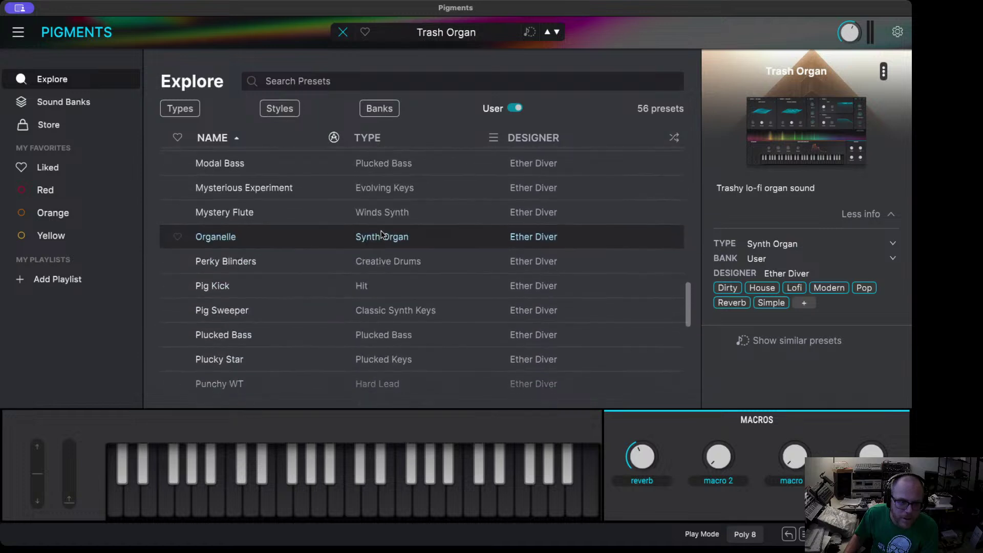
pyautogui.doubleClick(278, 170)
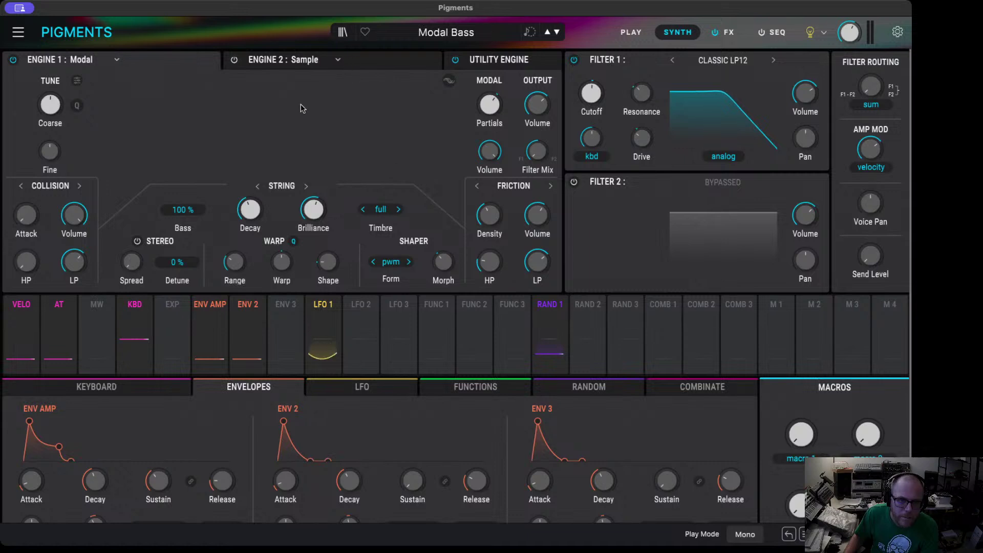
# - Create a new preset and set Engine 1's type to Modal
pyautogui.click(19, 33)
pyautogui.click(45, 57)
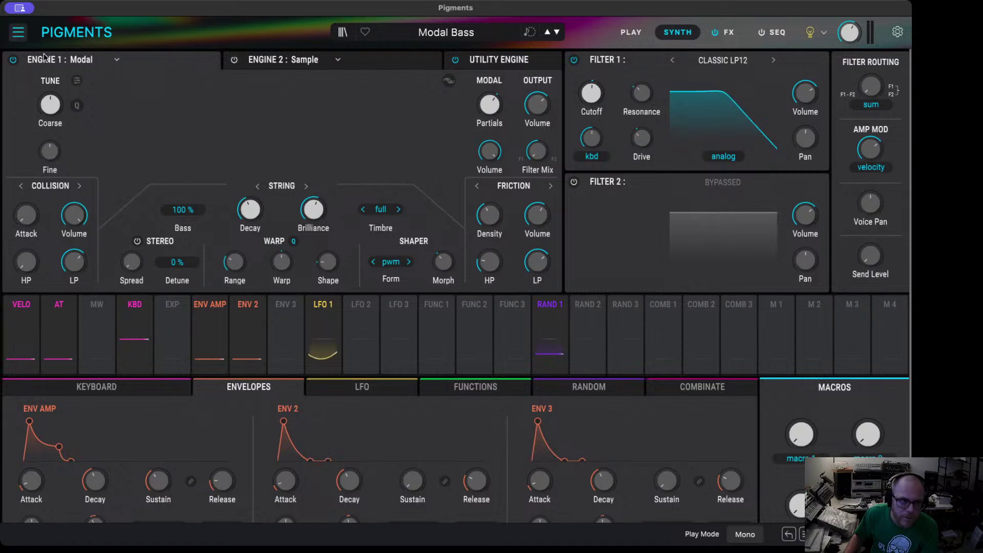
pyautogui.click(96, 60)
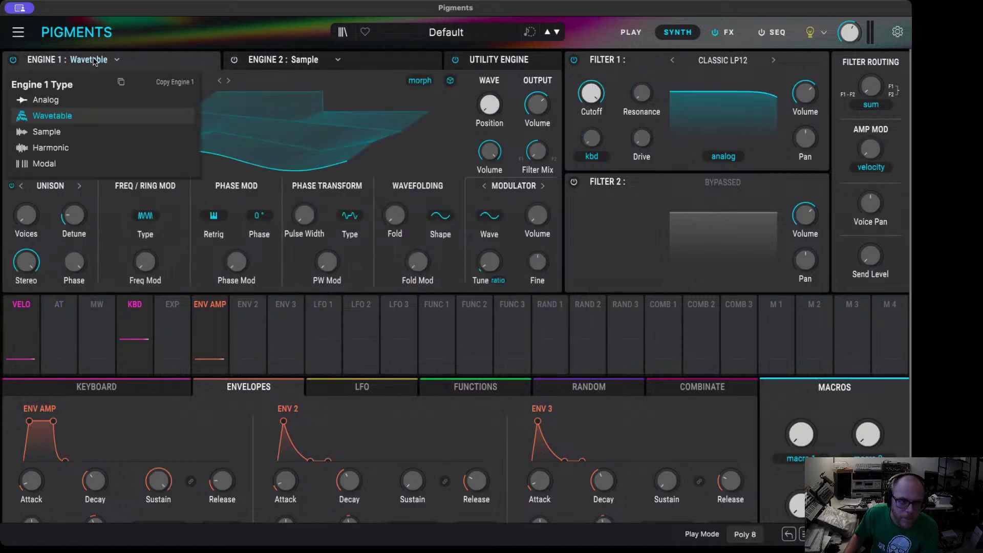
pyautogui.click(87, 163)
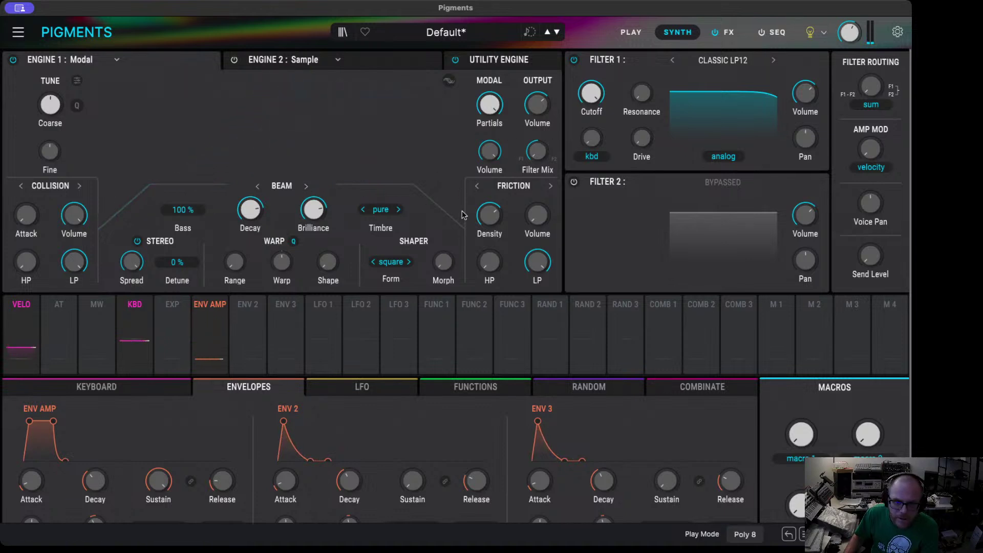
# - Try shorter and longer Decay settings on the Beam resonator, and raise the Friction exciter's Density to 40000 Hz
pyautogui.moveTo(266, 201)
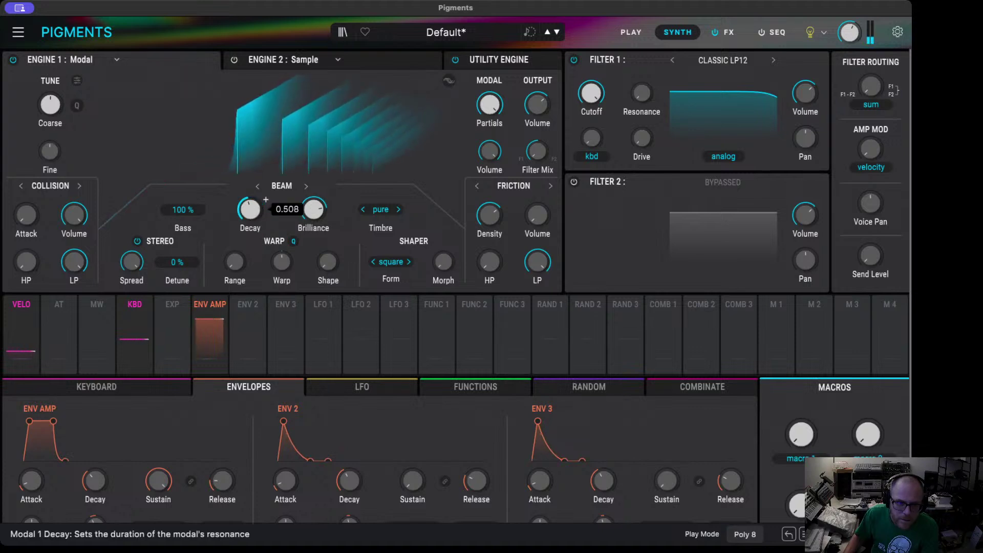
pyautogui.moveTo(250, 209); pyautogui.dragTo(256, 215)
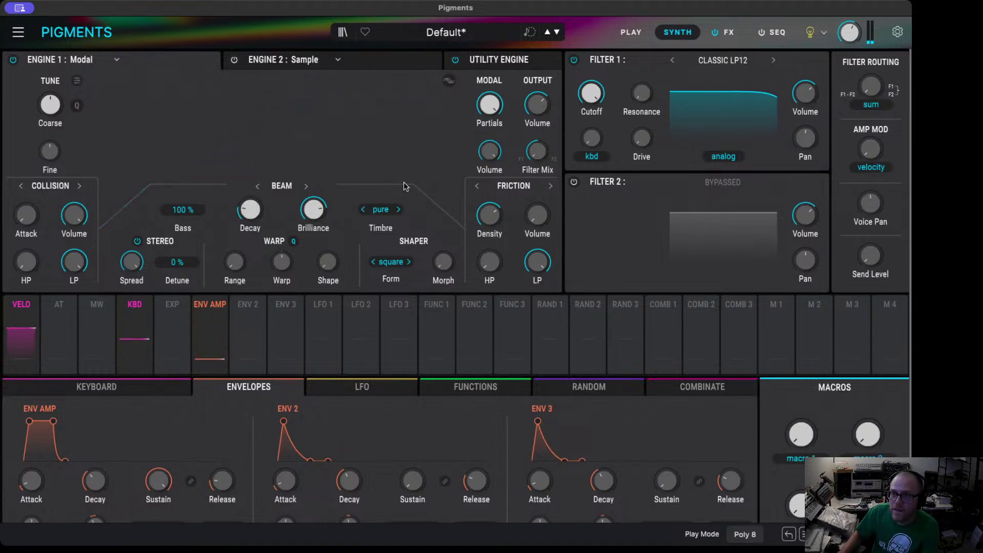
pyautogui.moveTo(494, 206)
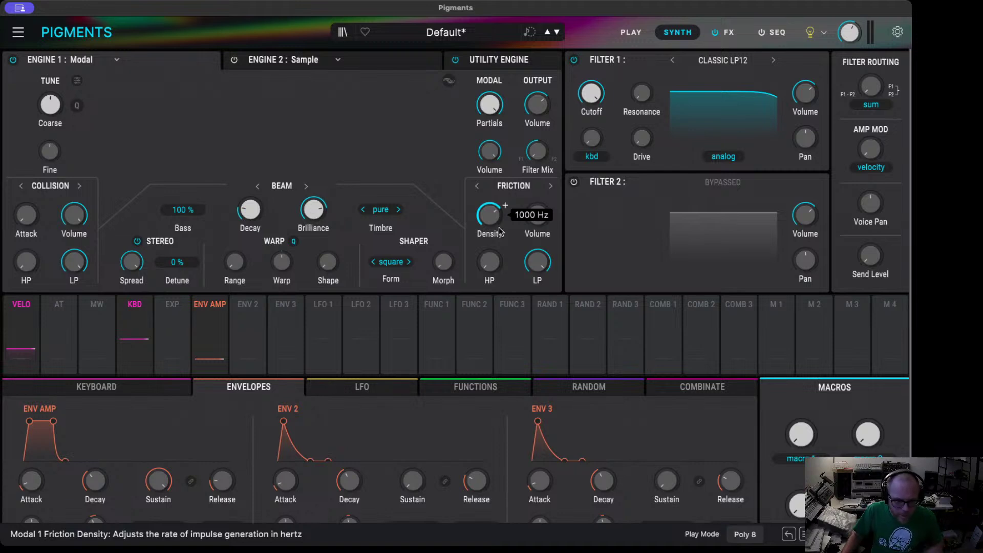
pyautogui.moveTo(498, 225); pyautogui.dragTo(498, 250)
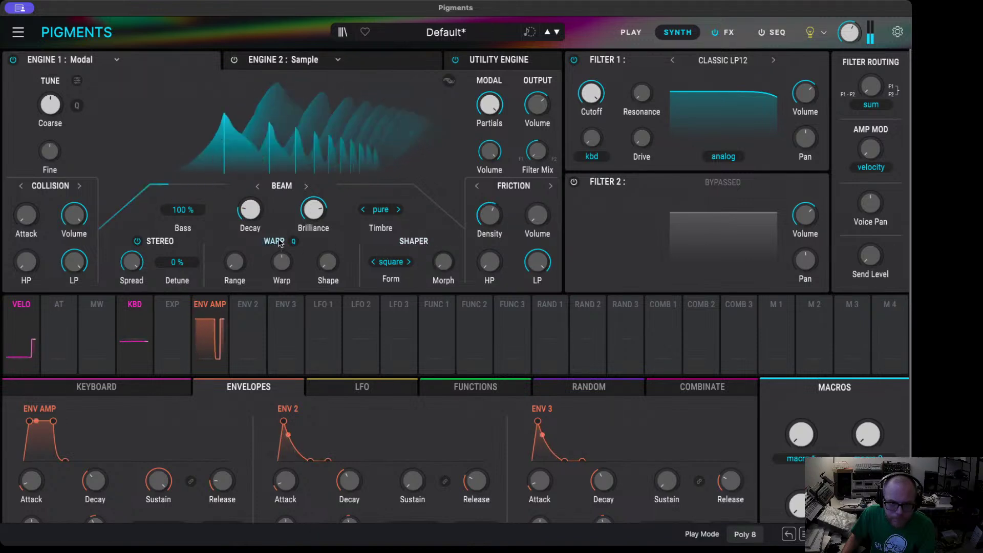
pyautogui.scroll(10, 486, 223)
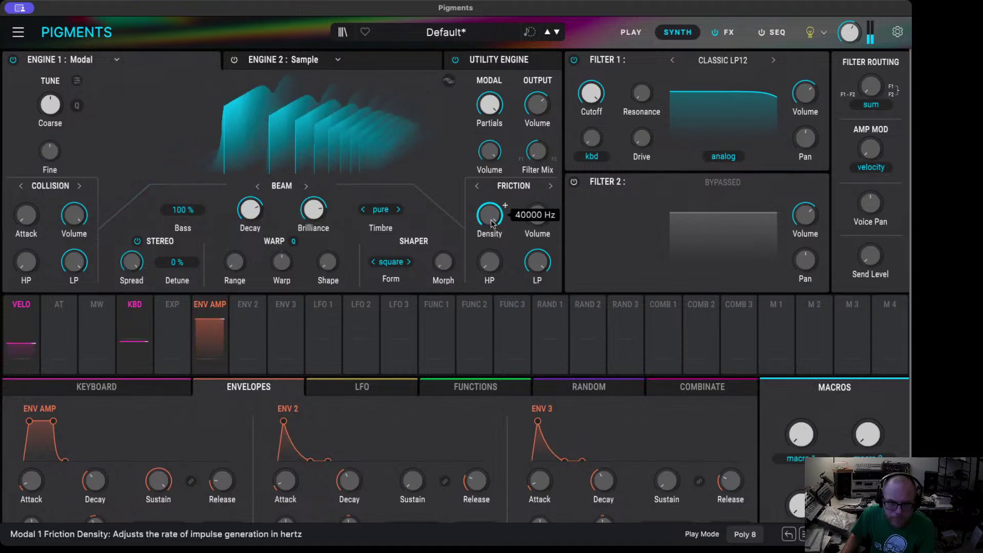
# - Raise the Friction exciter's Volume, set its Density to about 614 Hz and lower its LP cutoff
pyautogui.scroll(8, 534, 217)
pyautogui.scroll(-6, 553, 205)
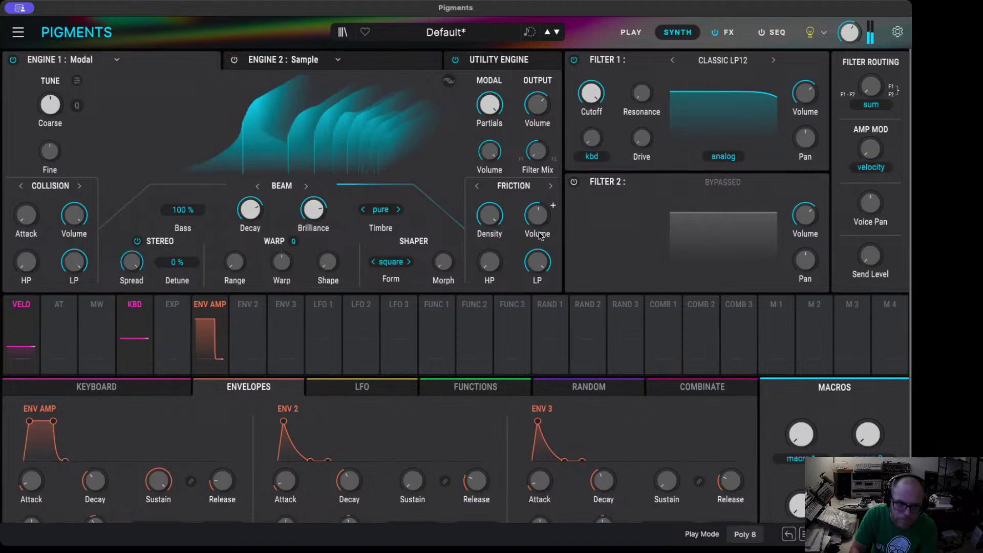
pyautogui.moveTo(484, 213); pyautogui.dragTo(484, 206)
pyautogui.moveTo(552, 207); pyautogui.dragTo(552, 205)
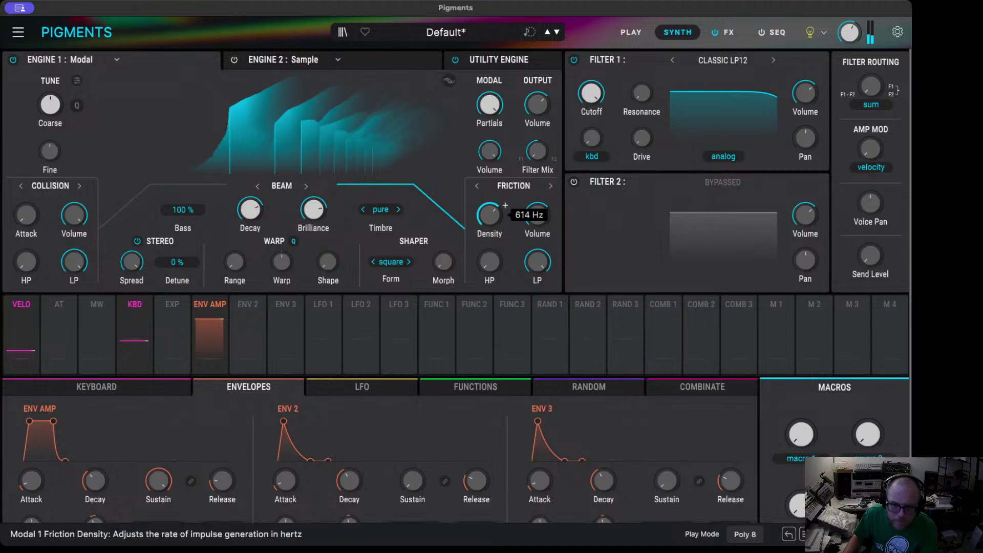
pyautogui.moveTo(537, 264); pyautogui.dragTo(537, 282)
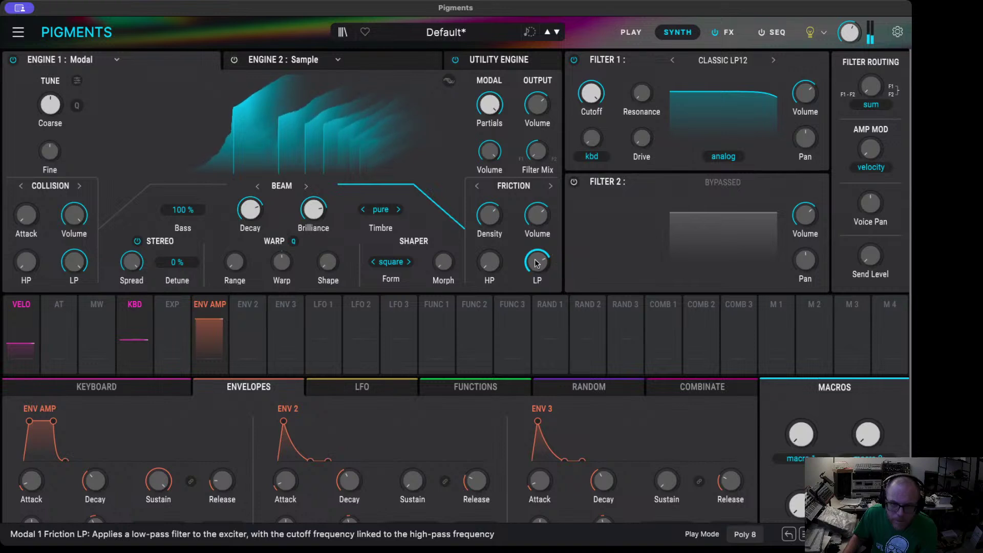
# - Shape the Beam resonator with the brass Shaper form, the full Timbre, and lower Brilliance and Decay
pyautogui.click(408, 262)
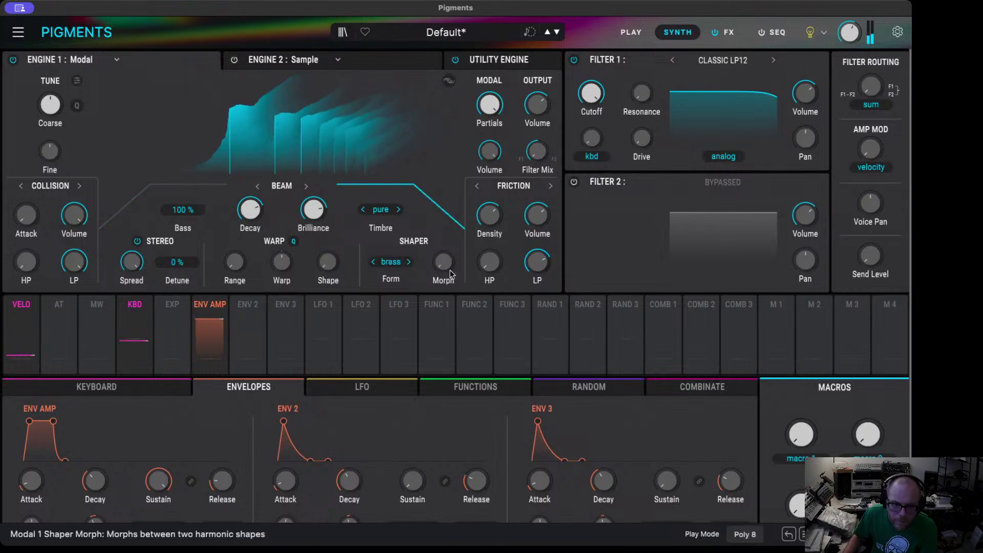
pyautogui.moveTo(443, 261); pyautogui.dragTo(443, 297)
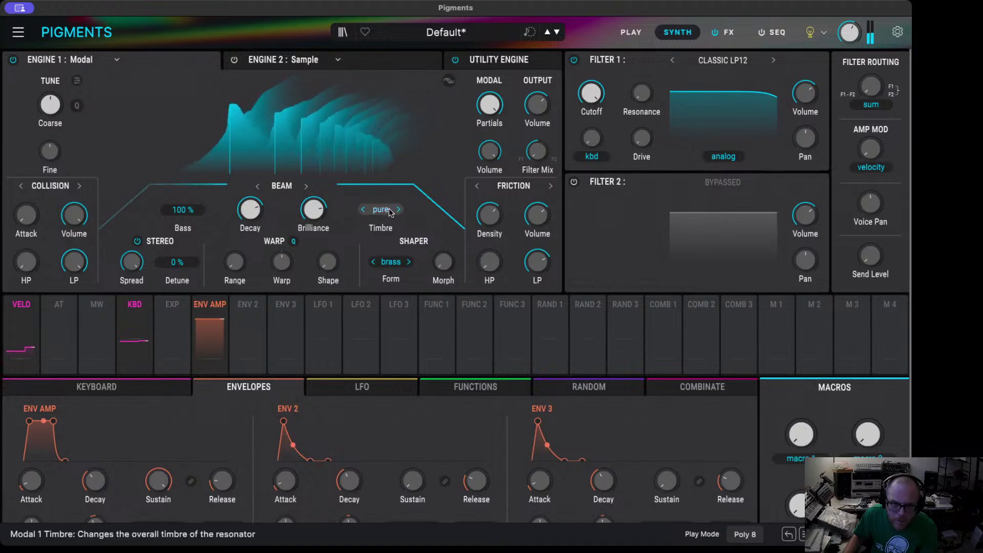
pyautogui.click(399, 210)
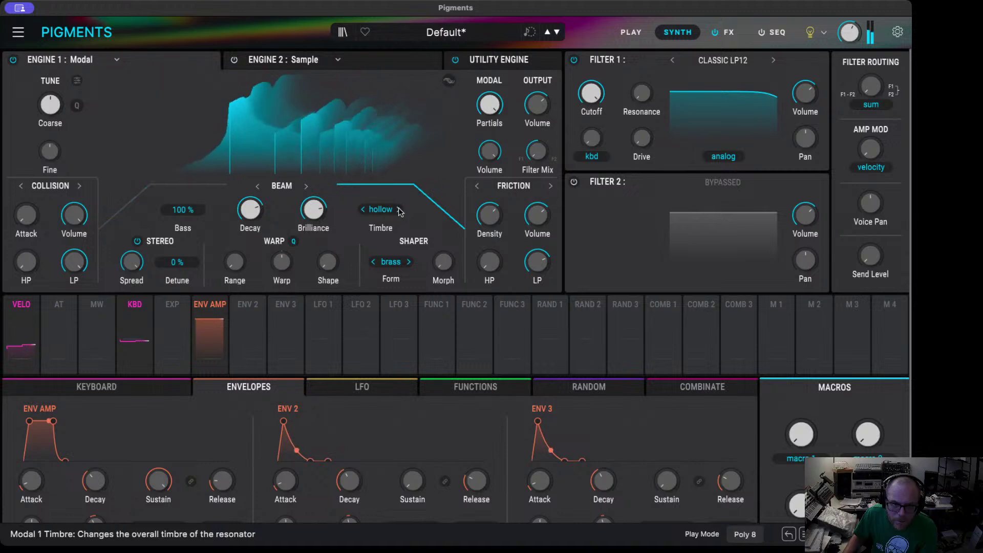
pyautogui.click(400, 209)
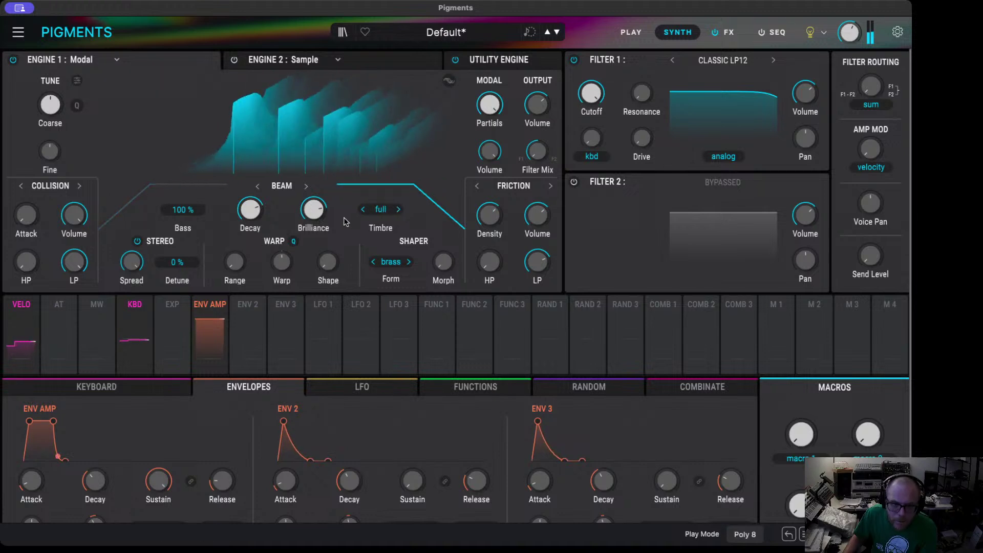
pyautogui.moveTo(313, 209)
pyautogui.mouseDown()
pyautogui.moveTo(313, 221)
pyautogui.moveTo(308, 213)
pyautogui.mouseUp()
pyautogui.moveTo(245, 203); pyautogui.dragTo(245, 203)
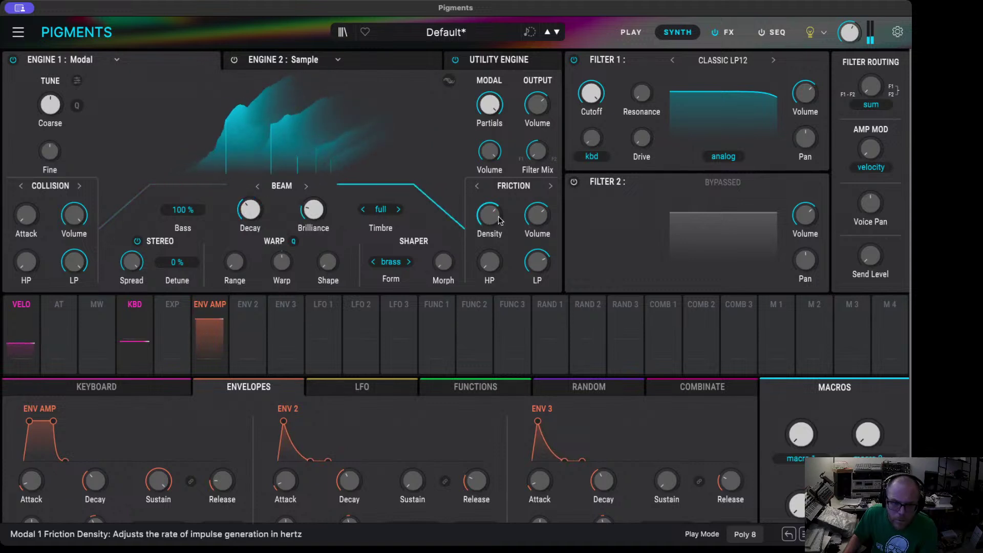
# - Lower the Friction exciter's Density in stages to 0.200 Hz, trying 2.66, 1.63 and 0.413 Hz on the way
pyautogui.moveTo(505, 206)
pyautogui.moveTo(504, 205); pyautogui.dragTo(505, 205)
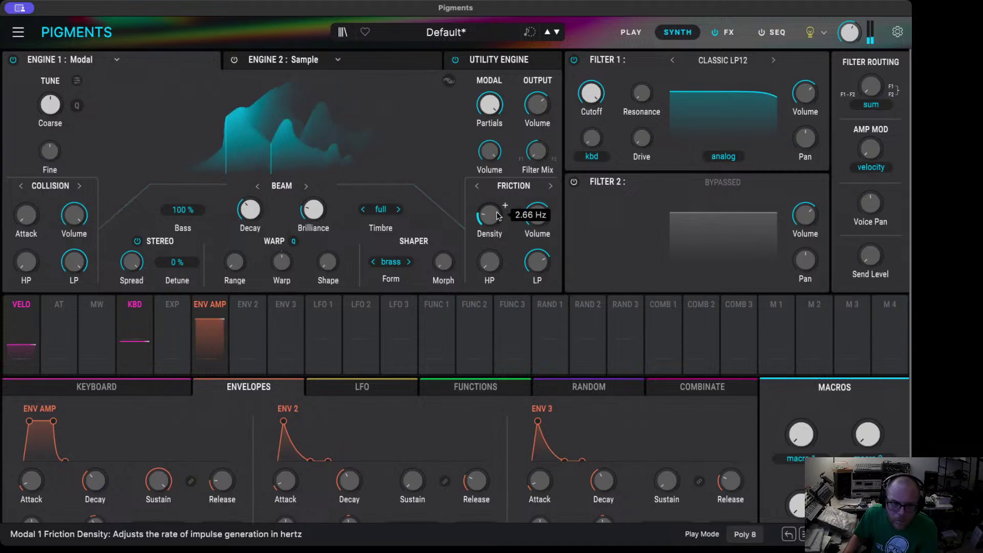
pyautogui.moveTo(495, 214); pyautogui.dragTo(494, 240)
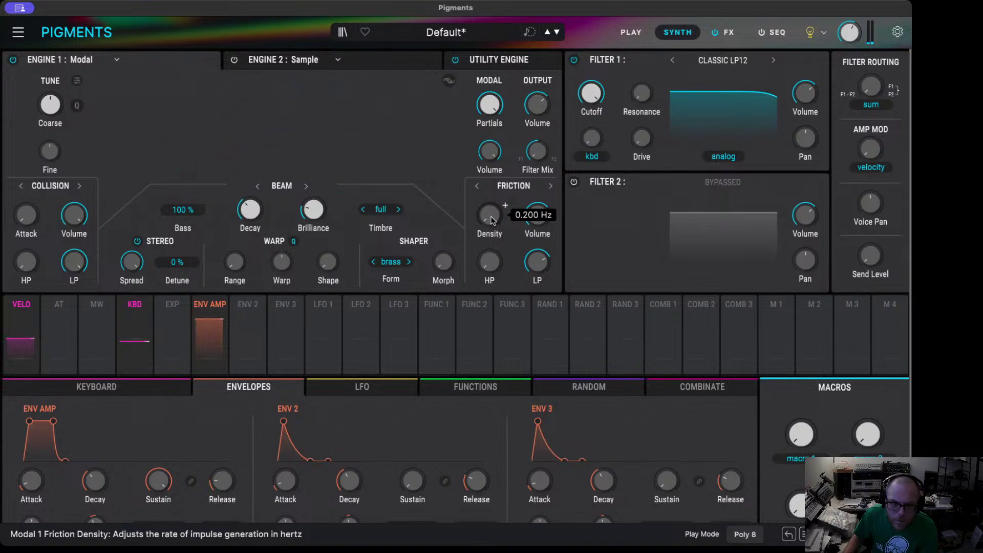
pyautogui.moveTo(490, 220); pyautogui.dragTo(491, 200)
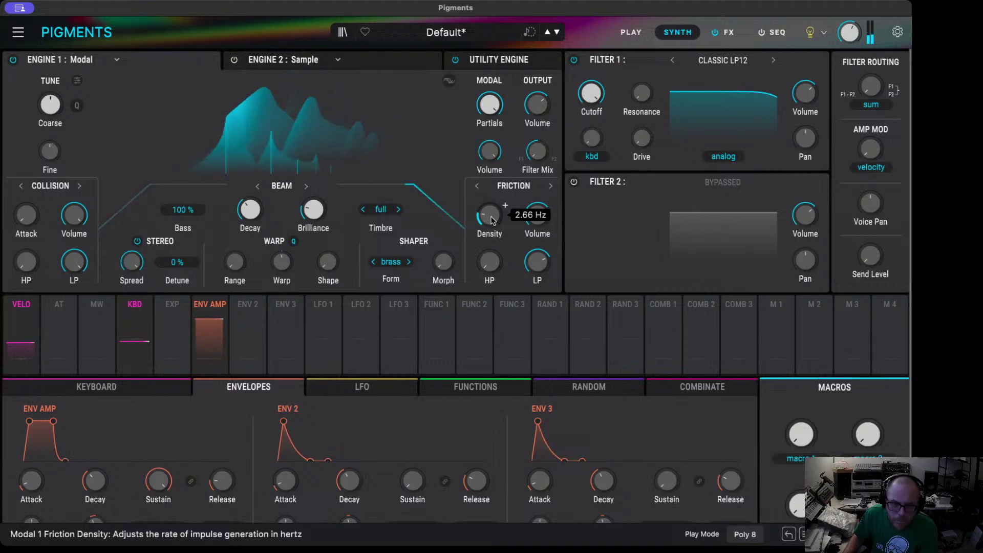
pyautogui.scroll(-3, 504, 206)
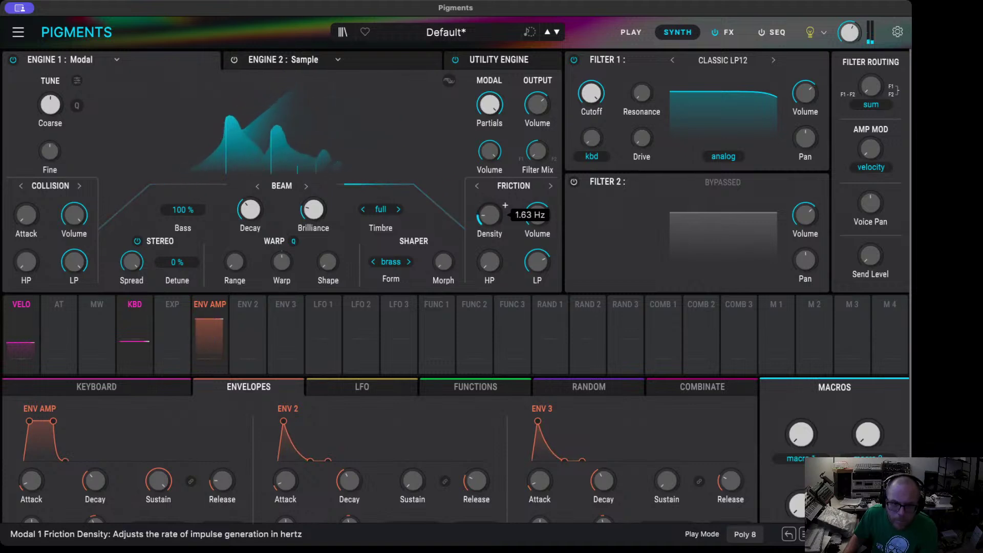
pyautogui.scroll(-3, 505, 205)
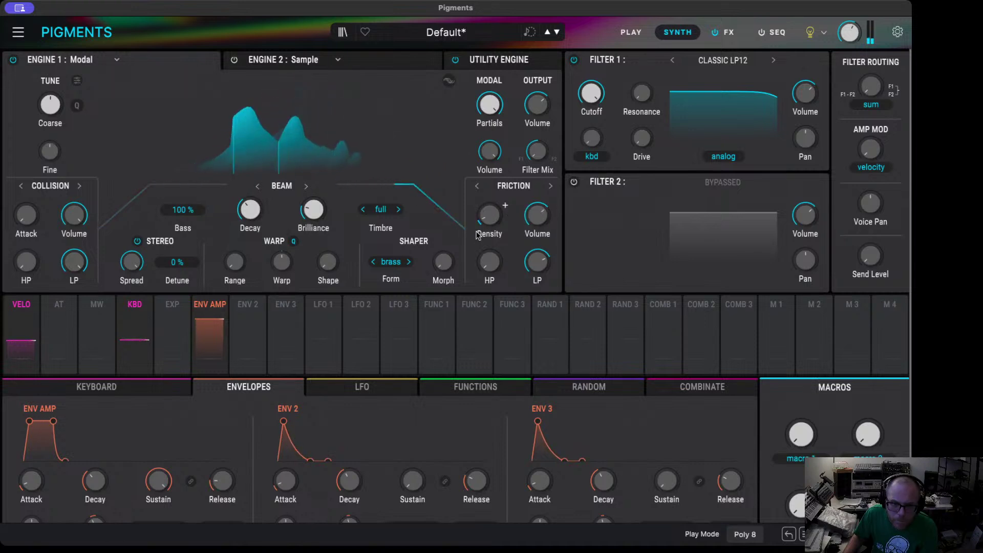
pyautogui.scroll(-2, 486, 217)
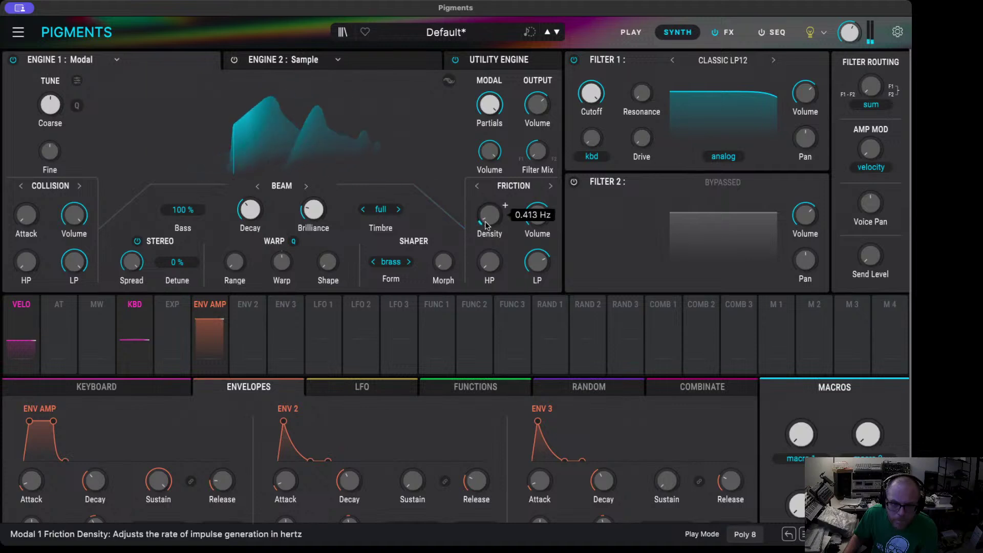
pyautogui.scroll(-3, 484, 219)
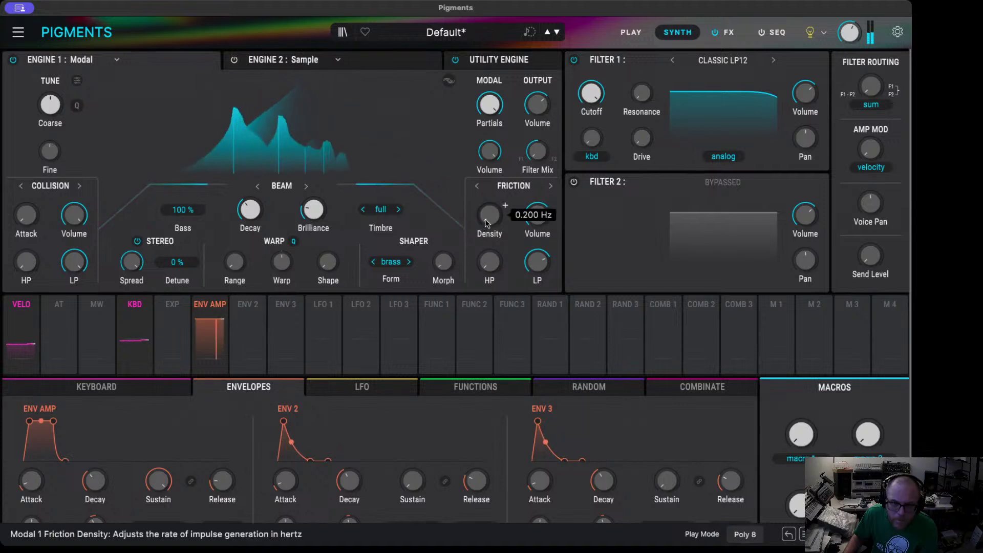
# - Switch Engine 1's friction exciter mode past Granular to Noise
pyautogui.click(477, 188)
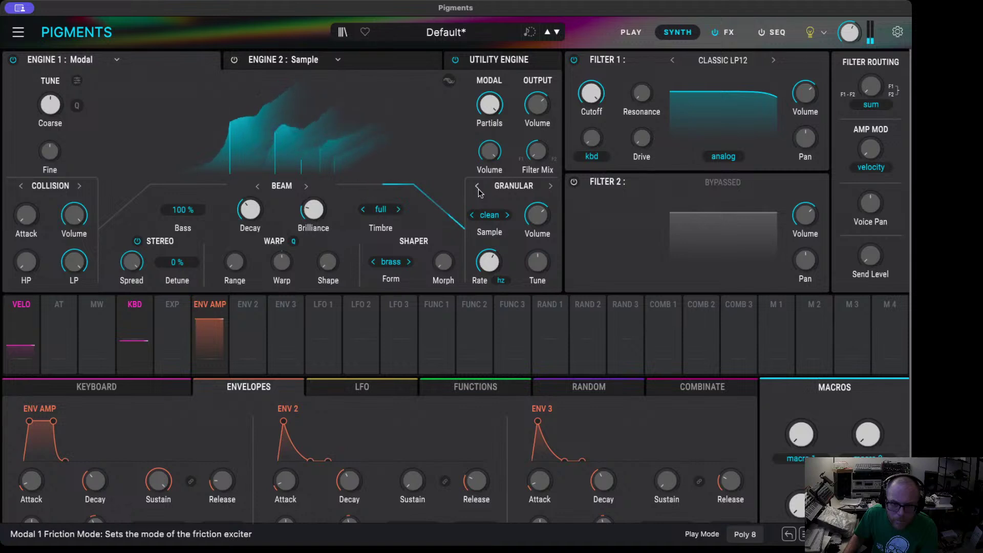
pyautogui.click(478, 187)
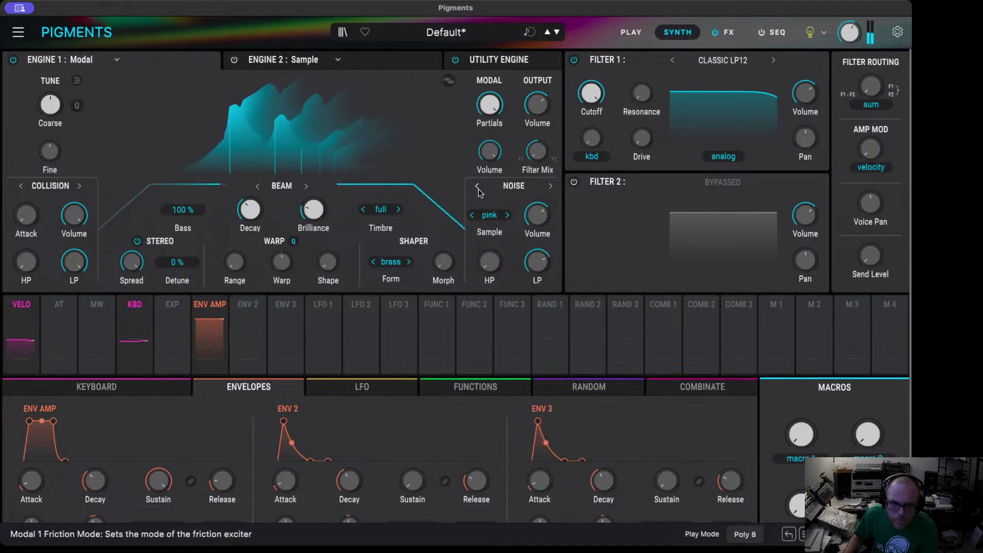
# - Switch the modal engine's Noise exciter to Friction mode and set its Density to about 1042 Hz
pyautogui.click(477, 188)
pyautogui.click(478, 189)
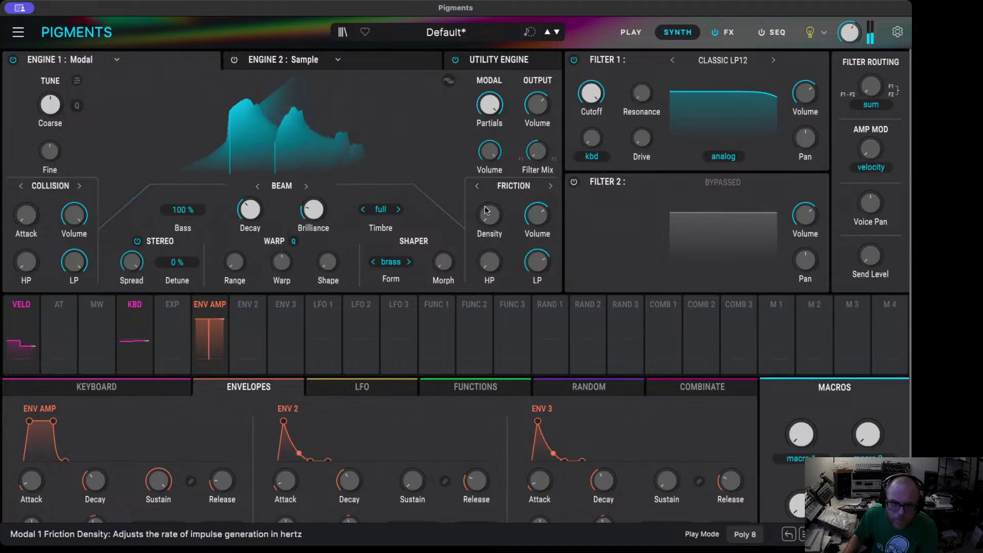
pyautogui.scroll(5, 502, 207)
pyautogui.scroll(-3, 504, 205)
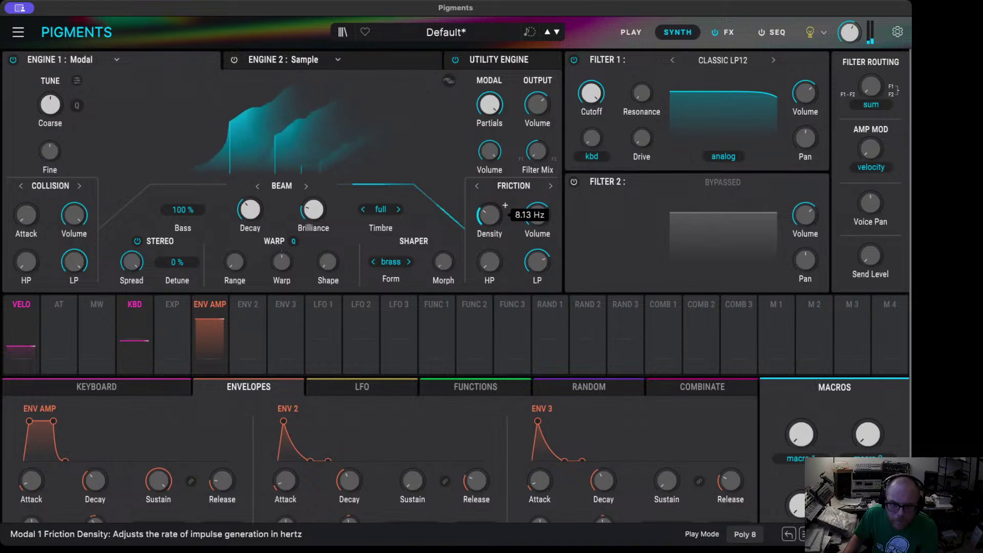
pyautogui.scroll(-5, 505, 206)
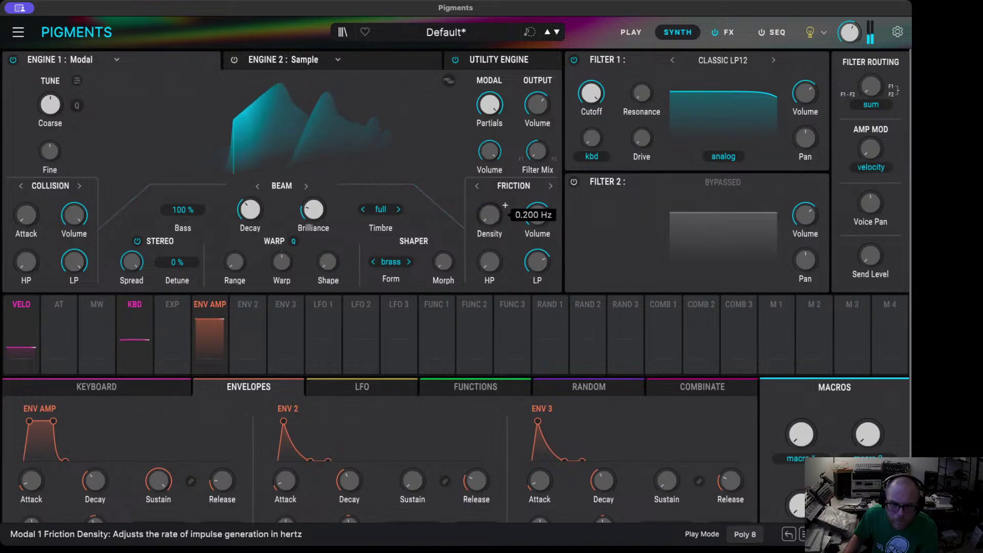
pyautogui.scroll(15, 504, 205)
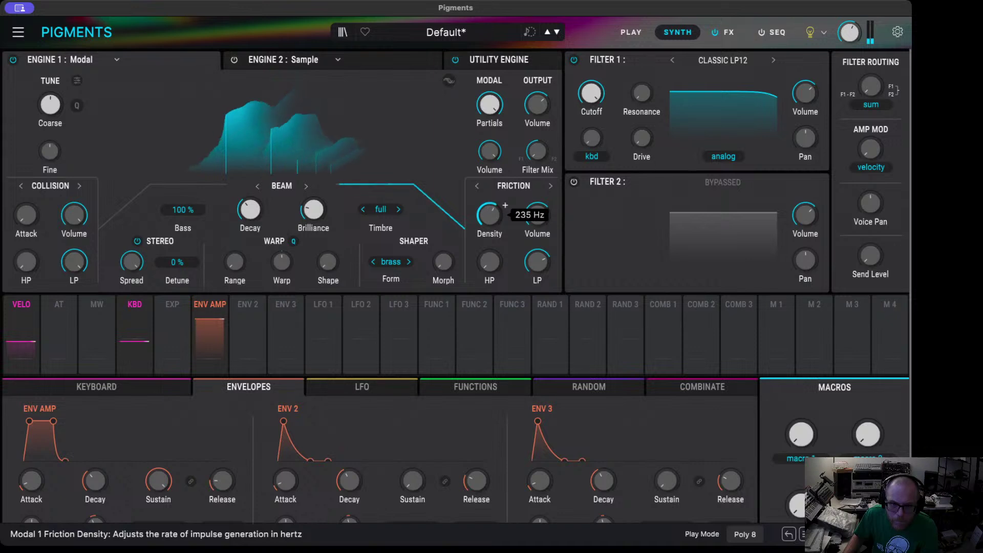
pyautogui.scroll(-5, 488, 219)
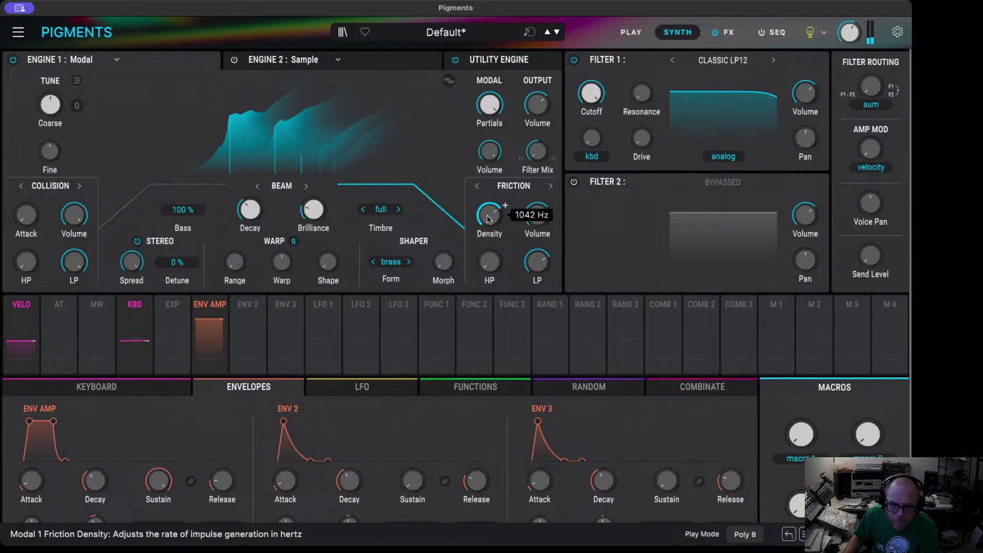
# - Lower the Env Amp sustain to zero so the amp envelope has a plucked decay shape
pyautogui.moveTo(255, 213)
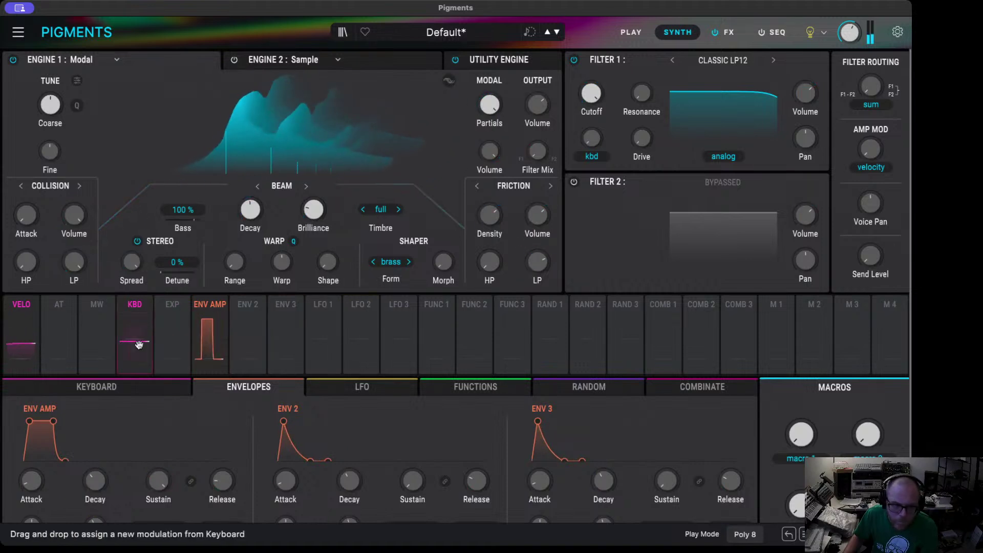
pyautogui.moveTo(55, 425); pyautogui.dragTo(57, 464)
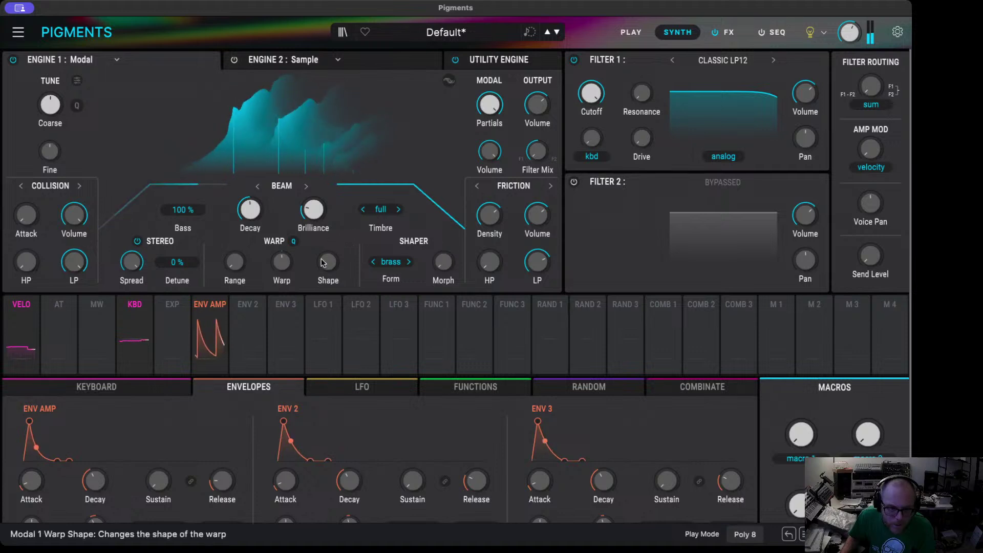
# - Assign Env 2 to modulate the modal engine's Warp amount at -0.28, leaving the manual Warp value at its neutral position
pyautogui.moveTo(295, 255)
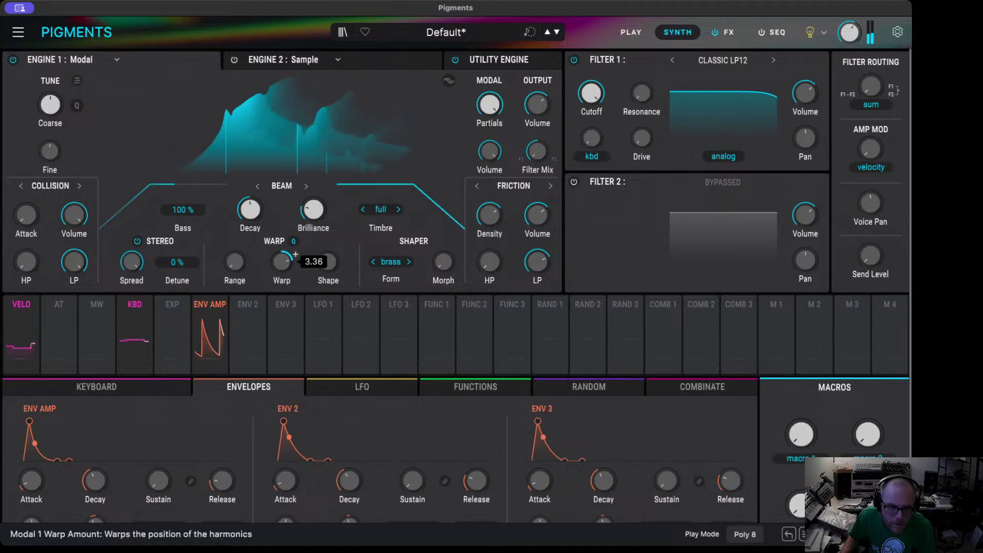
pyautogui.scroll(-10, 295, 254)
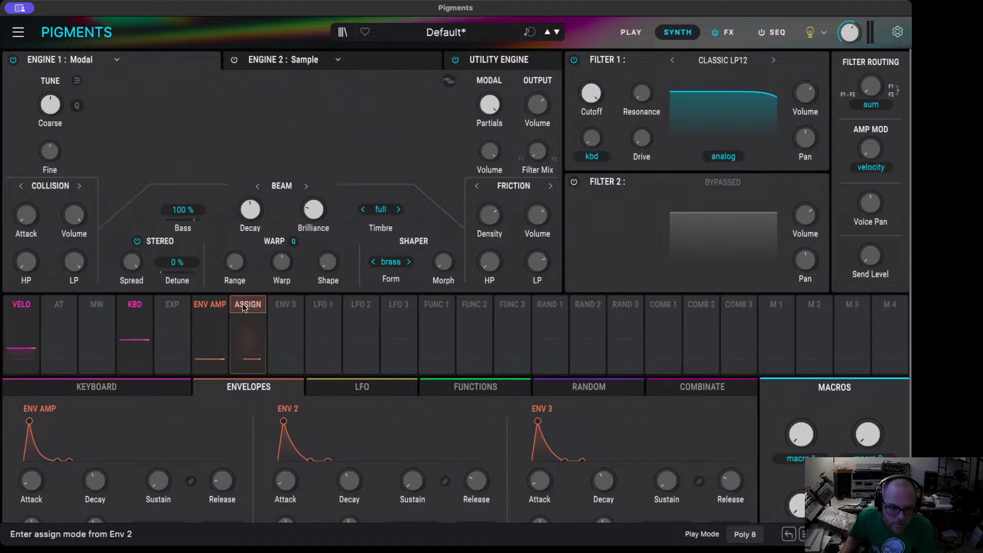
pyautogui.click(248, 335)
pyautogui.moveTo(282, 259); pyautogui.dragTo(285, 251)
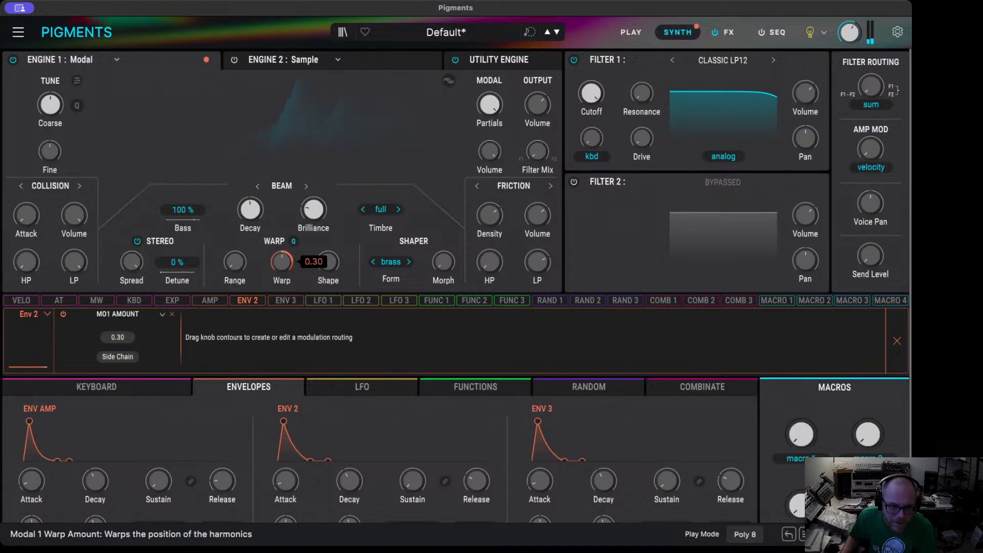
pyautogui.moveTo(284, 251); pyautogui.dragTo(284, 262)
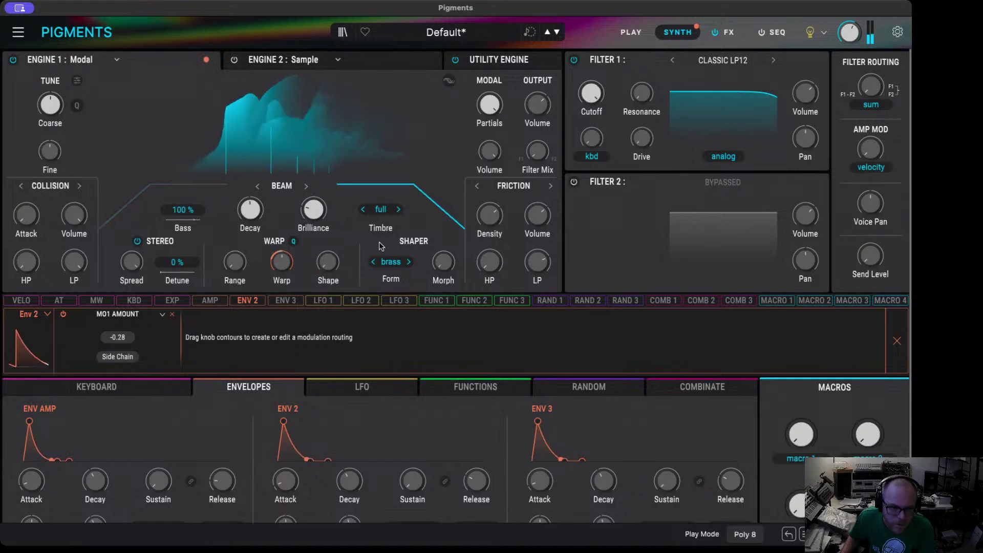
# - Refine the modal warp with Shape at about 28 %, a higher Range and an Env 2 modulation amount of 0.31
pyautogui.moveTo(328, 262); pyautogui.dragTo(328, 248)
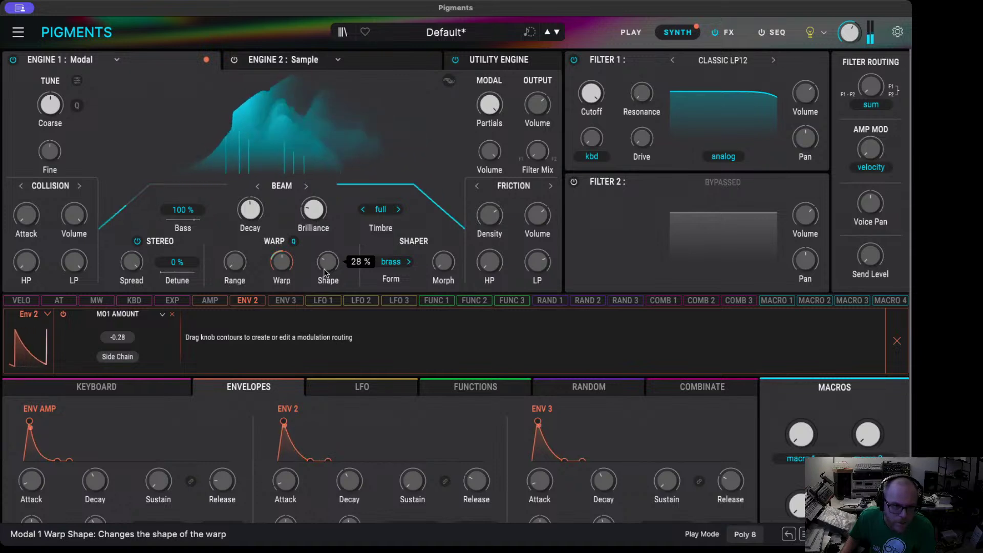
pyautogui.moveTo(235, 270); pyautogui.dragTo(234, 259)
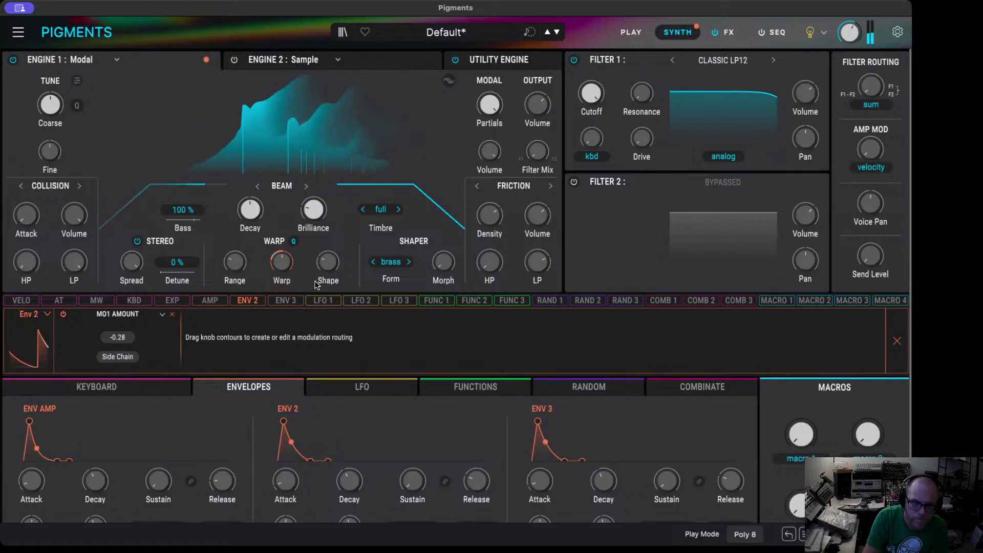
pyautogui.moveTo(281, 262); pyautogui.dragTo(281, 254)
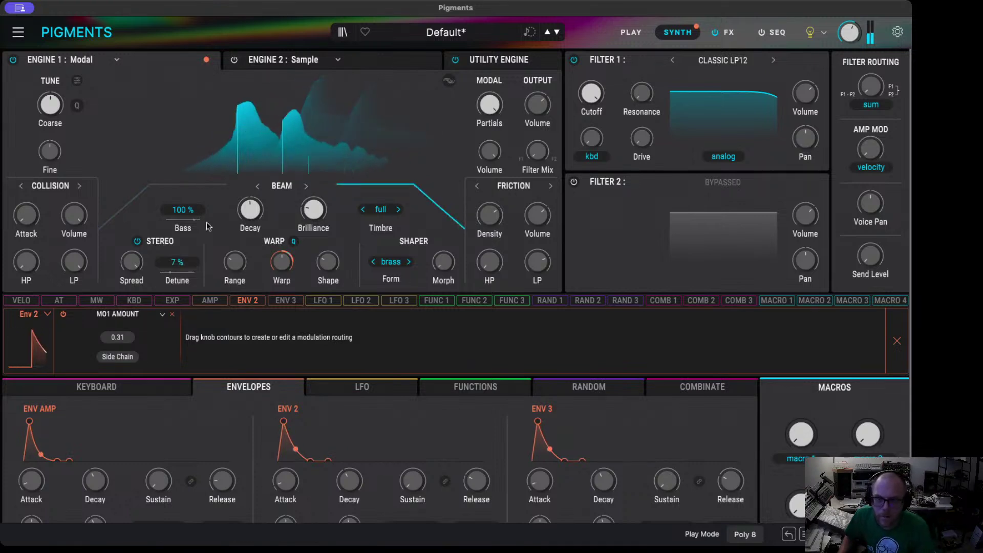
# - Lower the Filter 1 Cutoff to about 222 Hz and modulate it with Env 2 at 0.51
pyautogui.moveTo(591, 93)
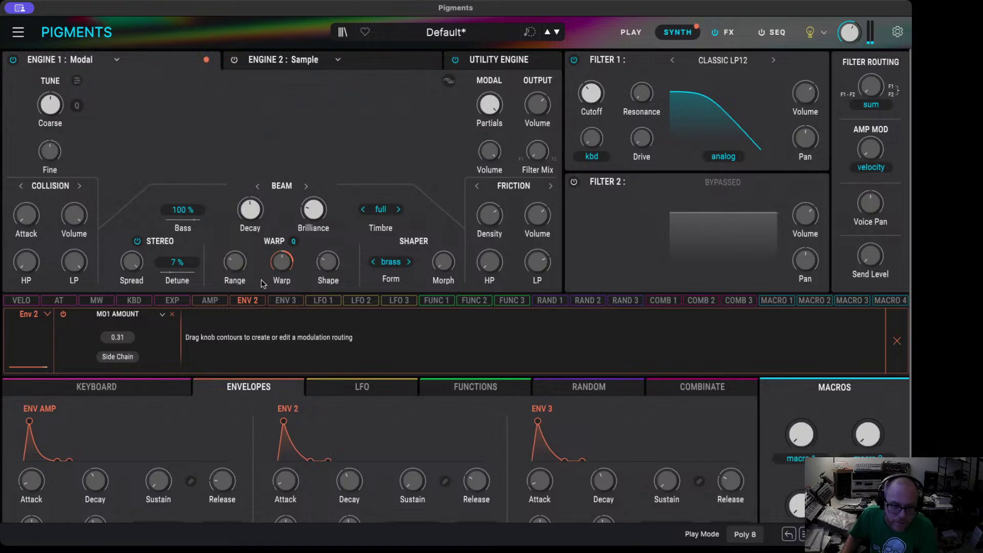
pyautogui.click(248, 300)
pyautogui.moveTo(588, 86)
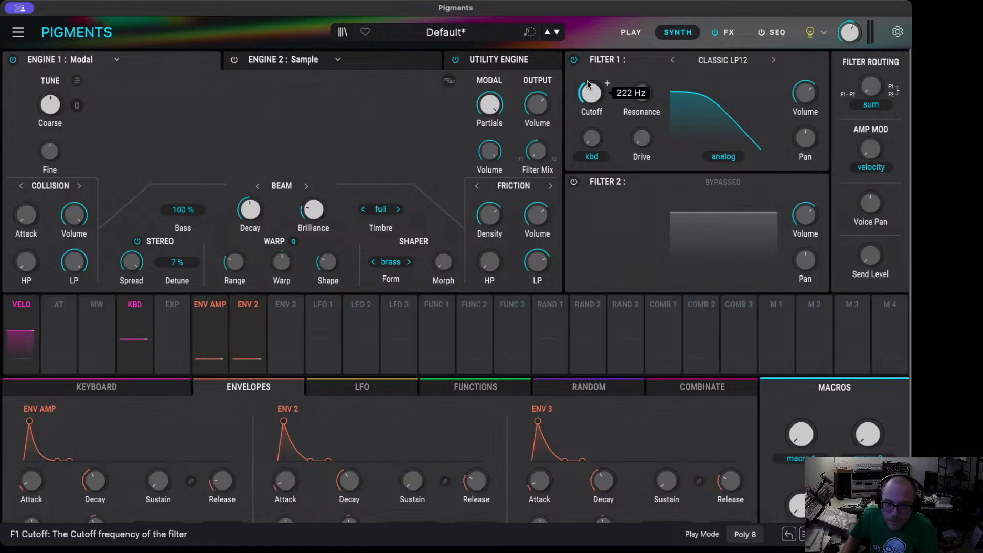
pyautogui.click(248, 306)
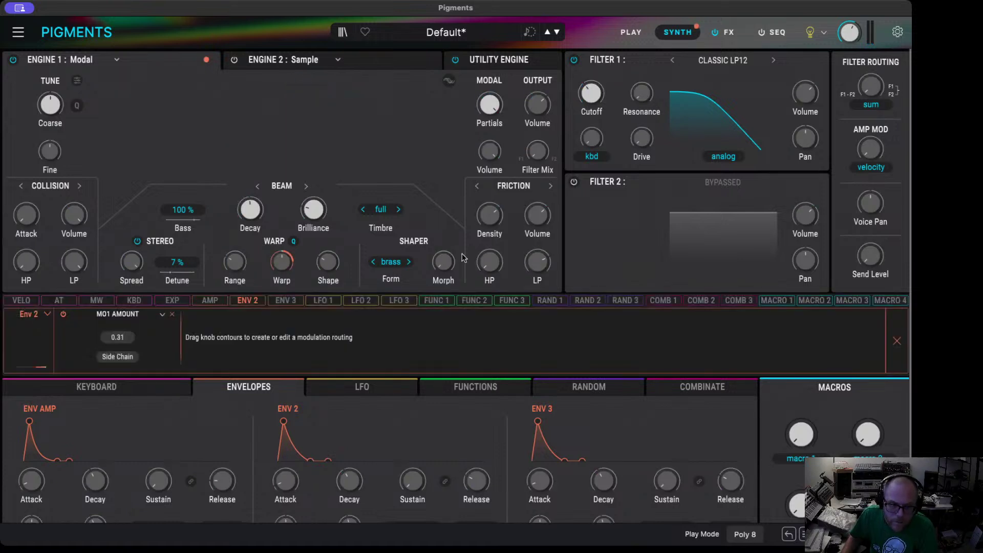
pyautogui.moveTo(589, 80); pyautogui.dragTo(589, 71)
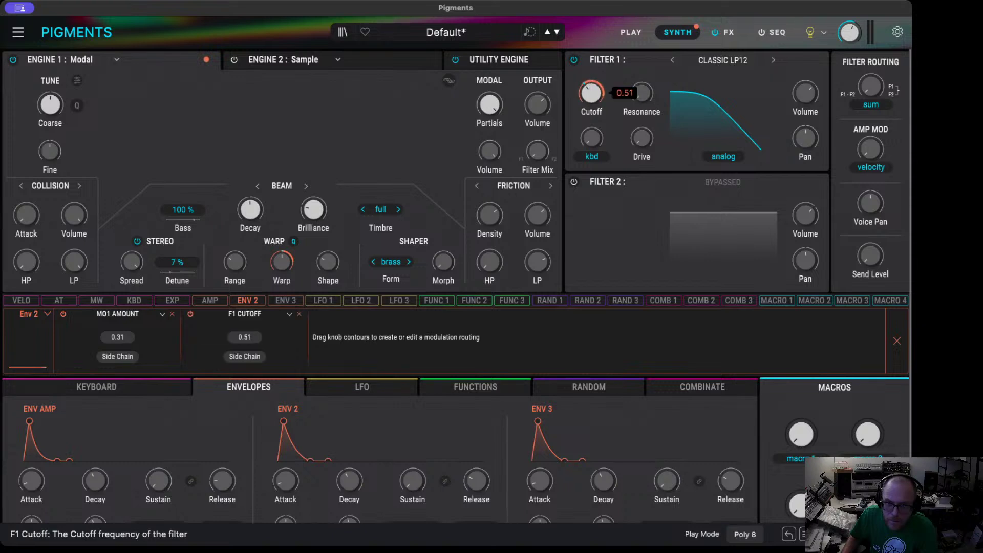
# - Switch Filter 1 to digital mode with moderate Resonance, and modulate its Drive with Env 2 at 0.75
pyautogui.moveTo(641, 93)
pyautogui.mouseDown()
pyautogui.moveTo(642, 82)
pyautogui.moveTo(624, 95)
pyautogui.moveTo(639, 87)
pyautogui.mouseUp()
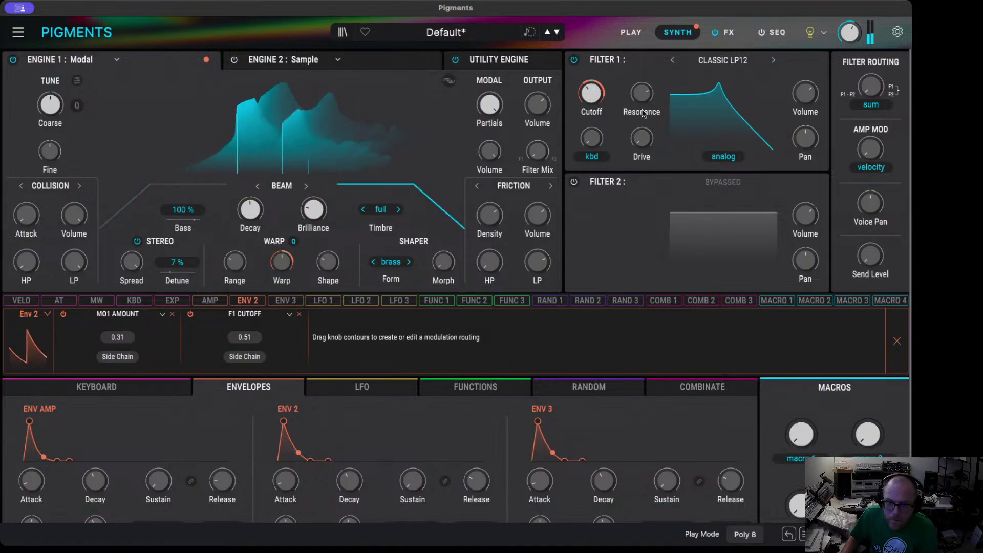
pyautogui.click(721, 157)
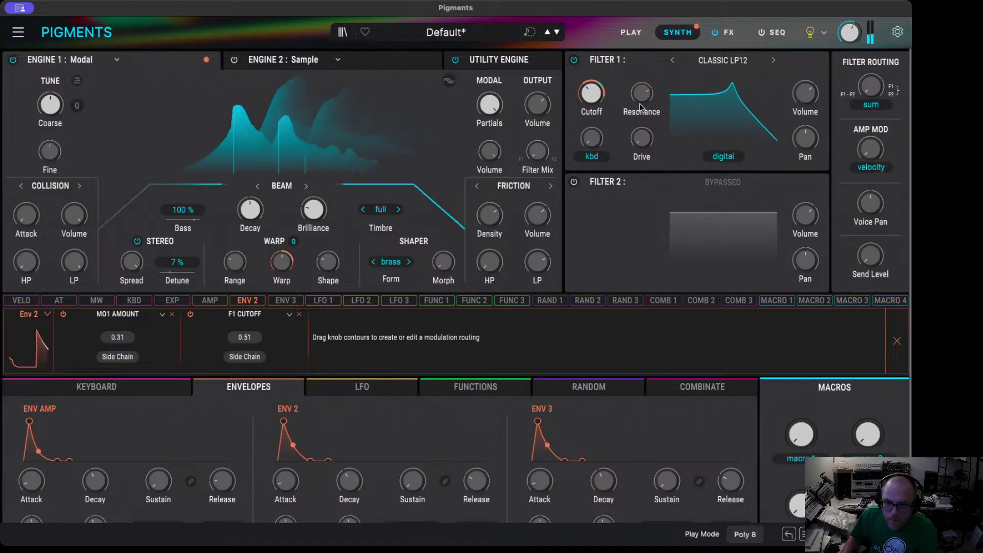
pyautogui.moveTo(649, 139); pyautogui.dragTo(639, 112)
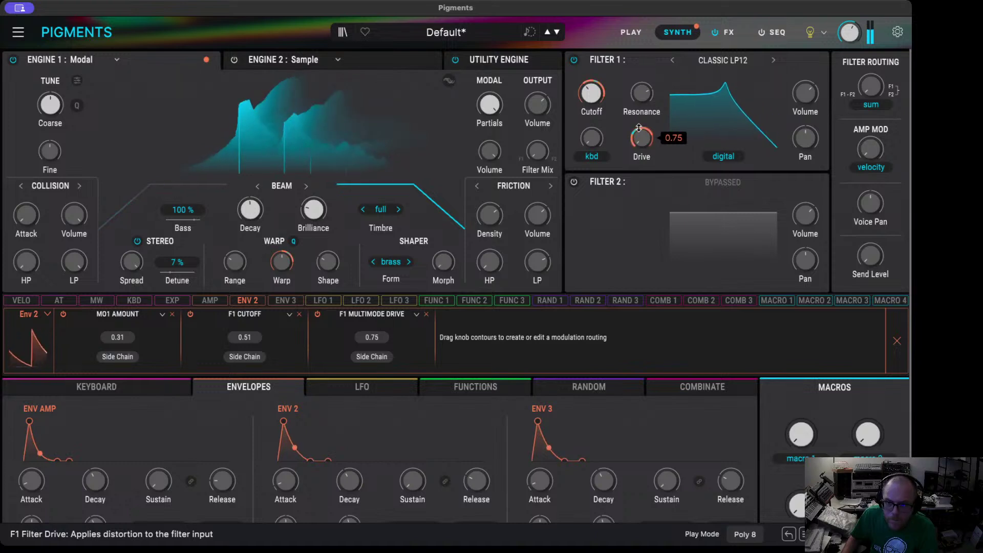
pyautogui.moveTo(641, 94); pyautogui.dragTo(642, 104)
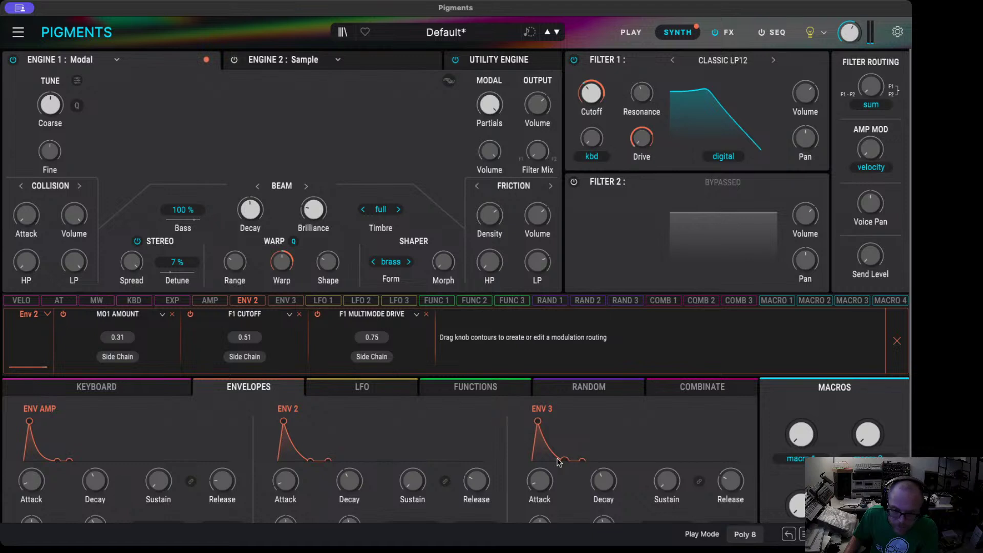
# - Shorten the attack and decay of Env 3 and assign it to Engine 1's Coarse tuning at 0.34
pyautogui.moveTo(564, 461); pyautogui.dragTo(552, 464)
pyautogui.moveTo(539, 425); pyautogui.dragTo(535, 425)
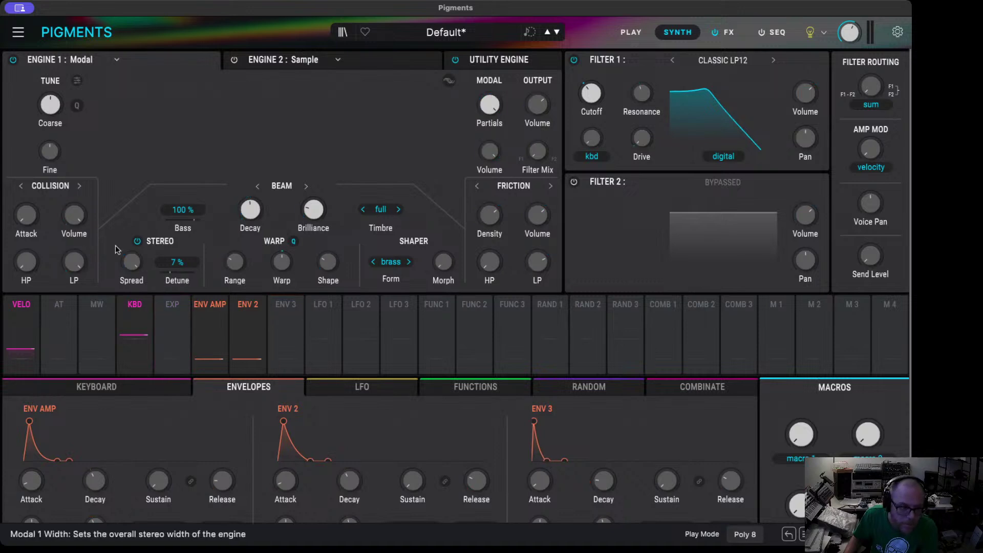
pyautogui.moveTo(53, 100)
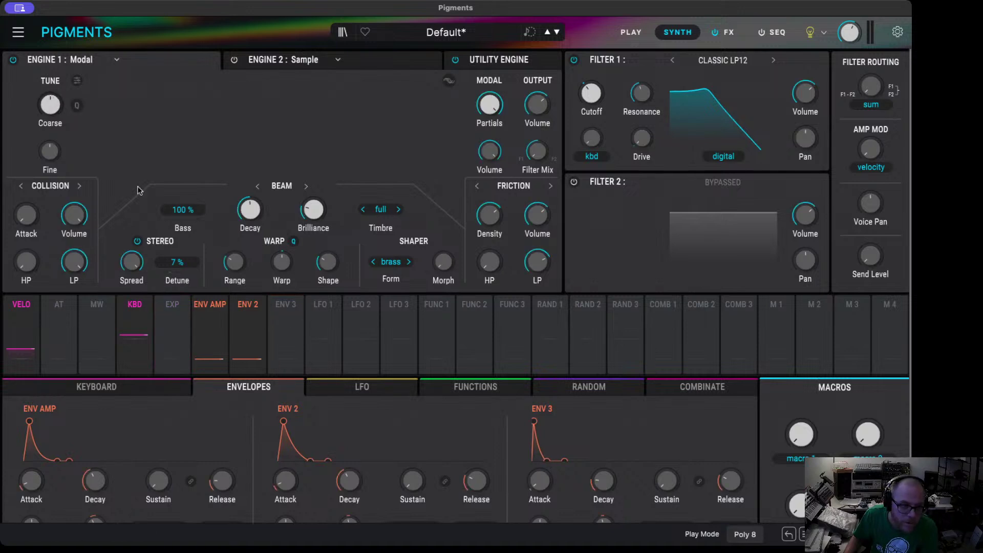
pyautogui.click(286, 306)
pyautogui.moveTo(57, 96); pyautogui.dragTo(58, 87)
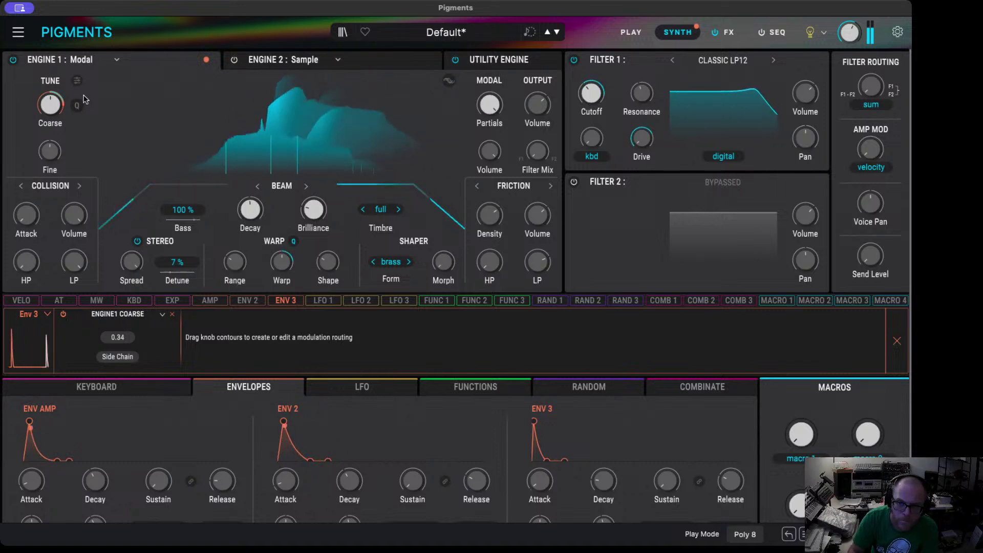
# - Raise the velocity amp modulation, and side-chain Env 2's F1 Cutoff and Multimode Drive modulations to Velocity at 0.17 and 0.69
pyautogui.doubleClick(869, 153)
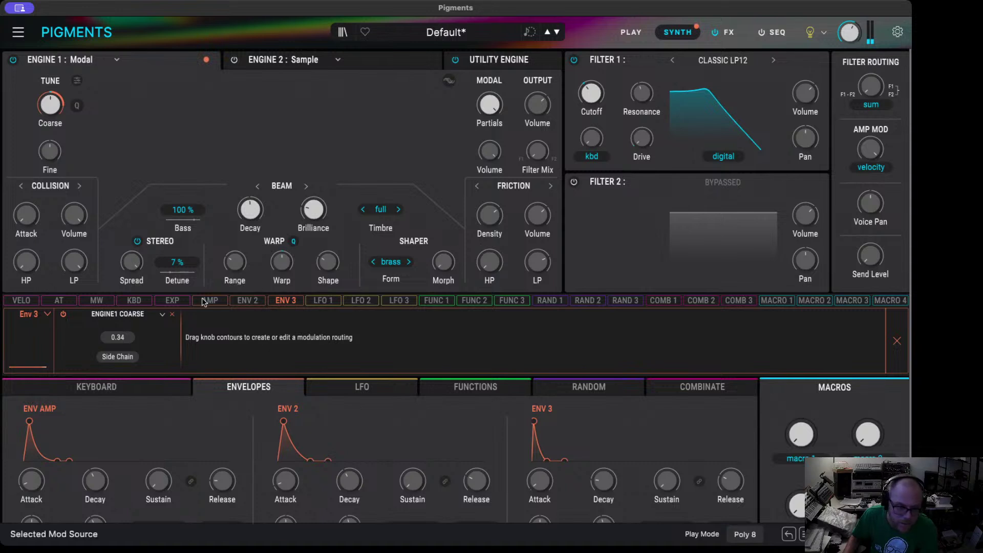
pyautogui.click(248, 300)
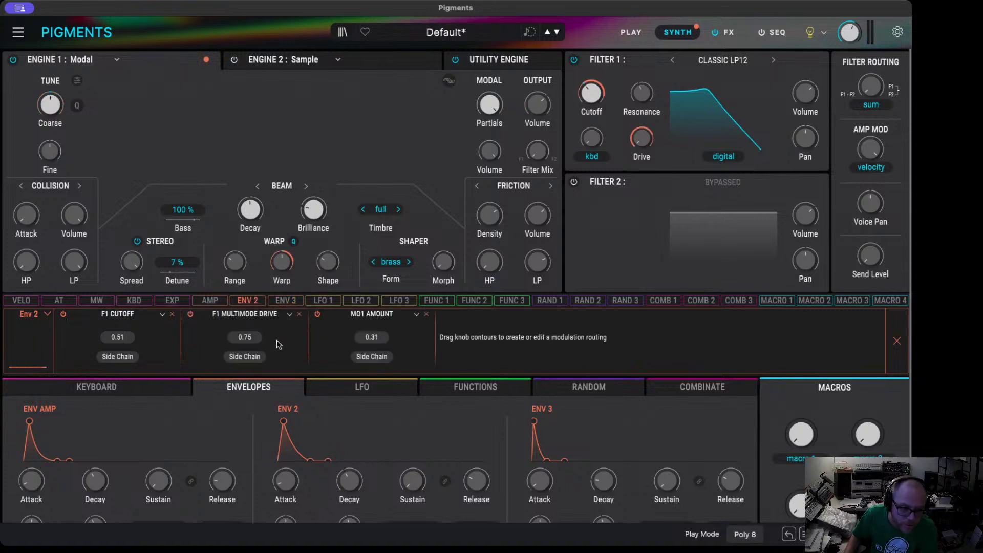
pyautogui.click(130, 357)
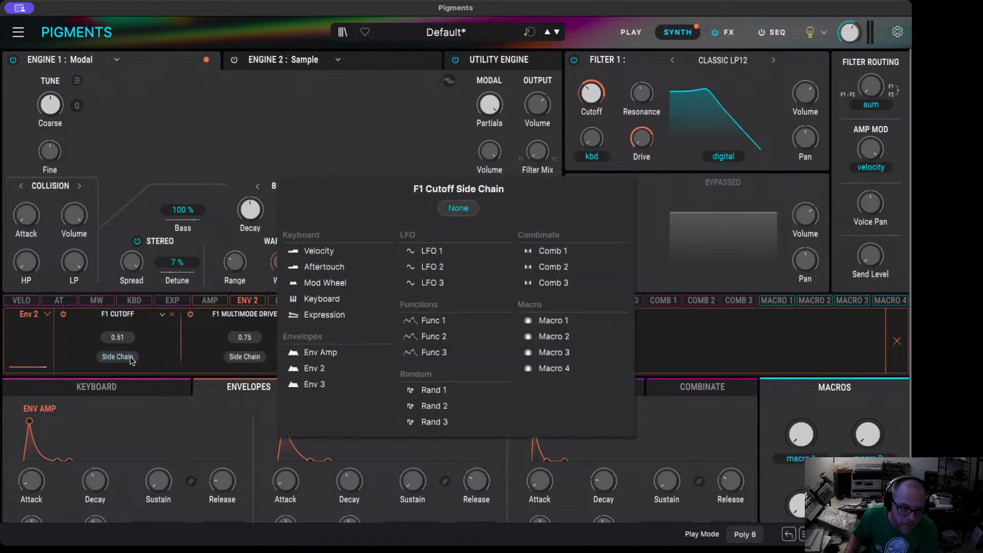
pyautogui.click(336, 251)
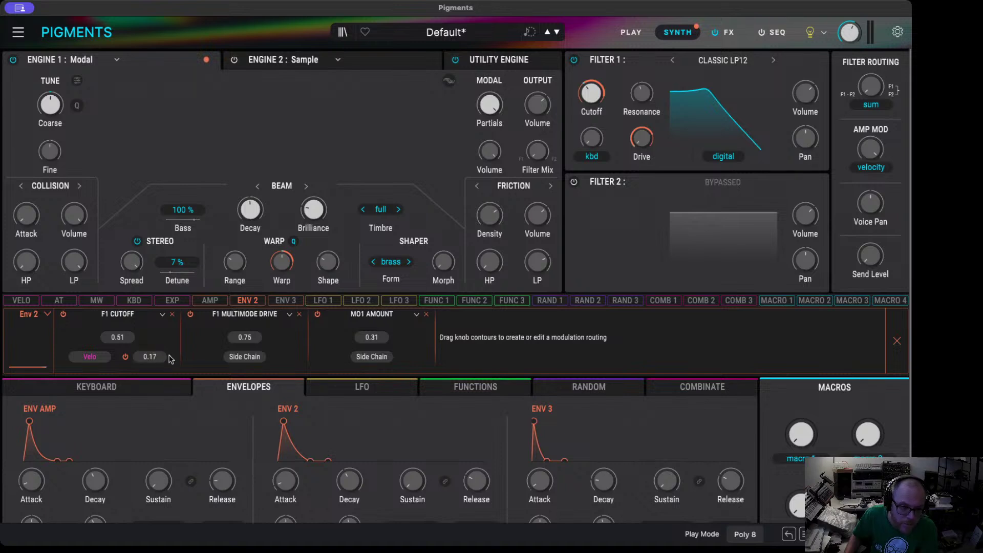
pyautogui.click(245, 356)
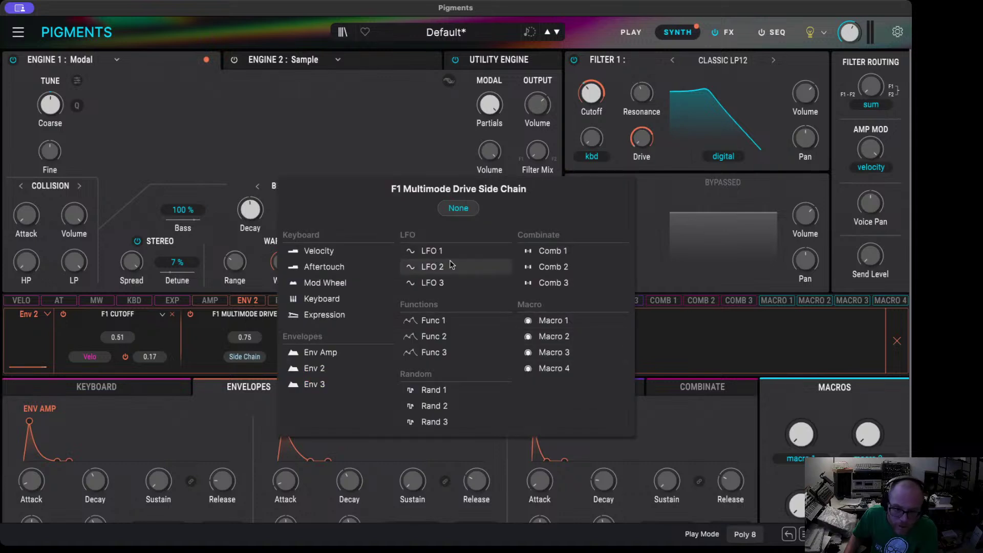
pyautogui.click(338, 251)
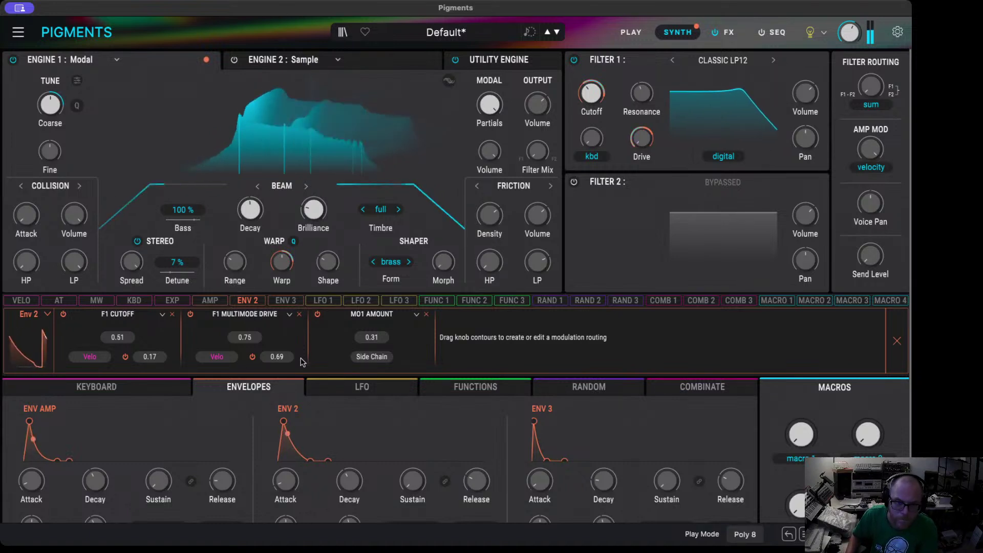
# - Modulate the Env Amp Decay with Velocity at an amount of 0.07
pyautogui.moveTo(250, 209)
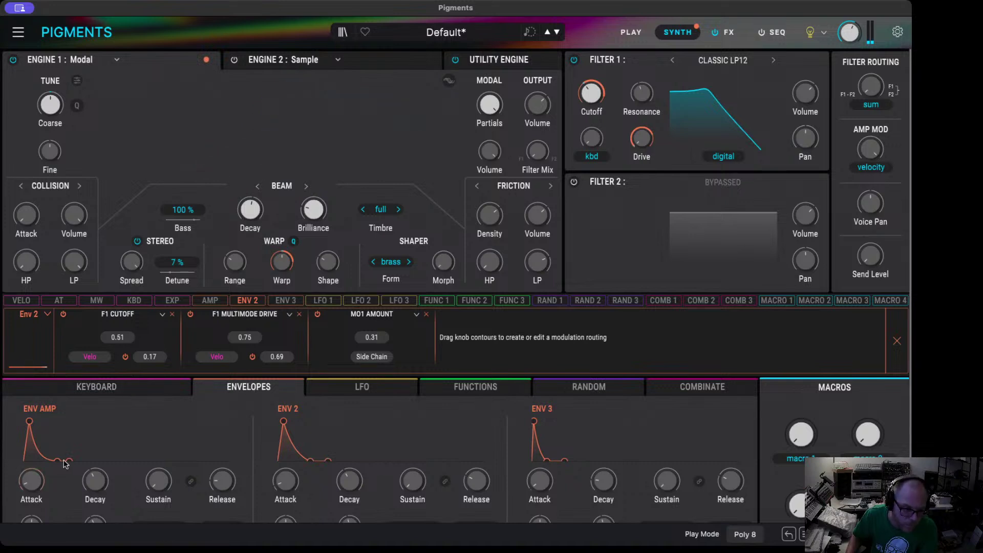
pyautogui.scroll(3, 99, 483)
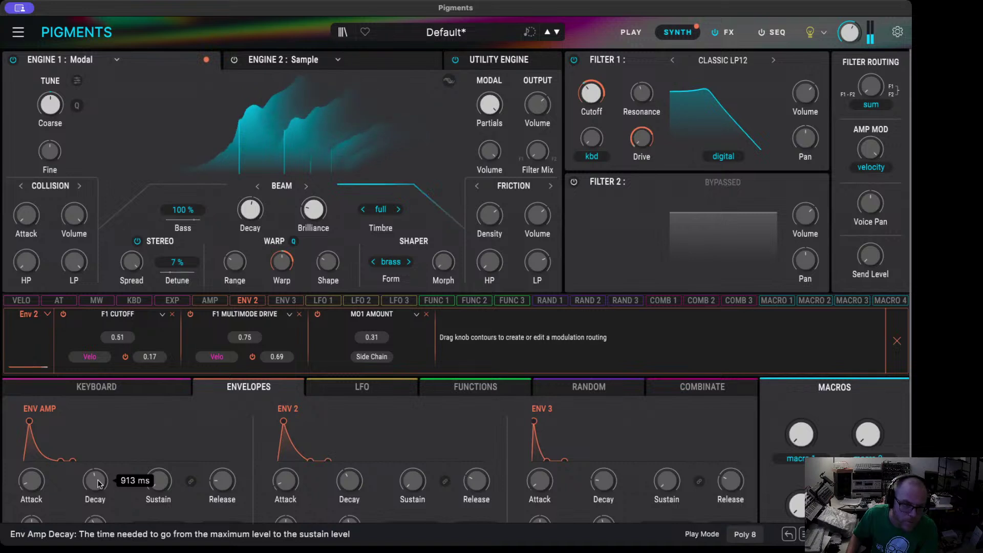
pyautogui.scroll(-3, 100, 483)
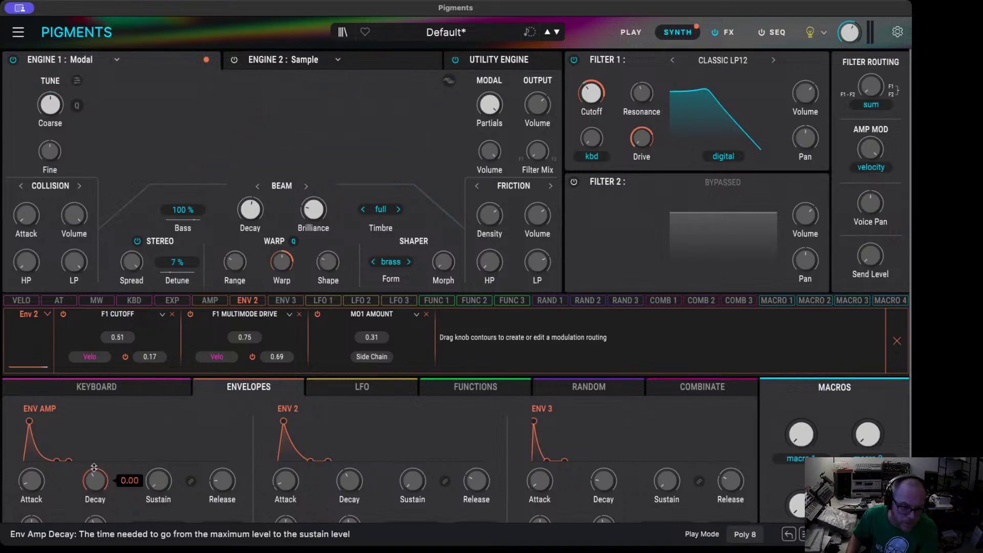
pyautogui.click(21, 300)
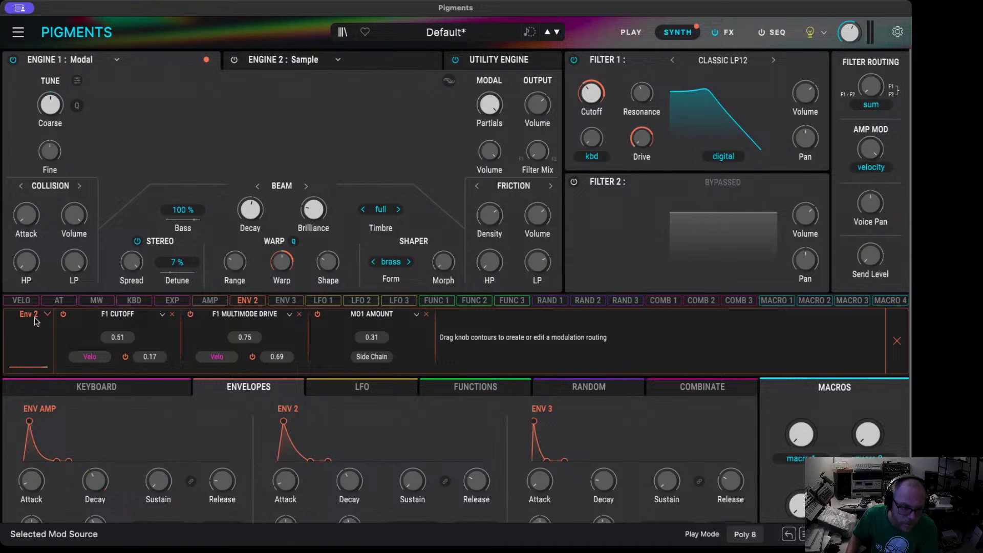
pyautogui.moveTo(116, 482); pyautogui.dragTo(116, 476)
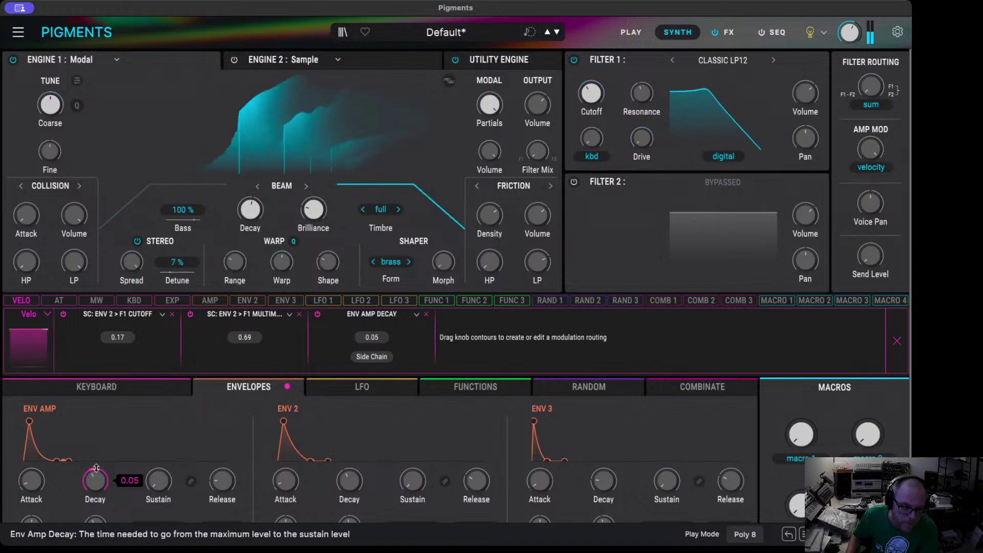
pyautogui.moveTo(96, 468); pyautogui.dragTo(96, 466)
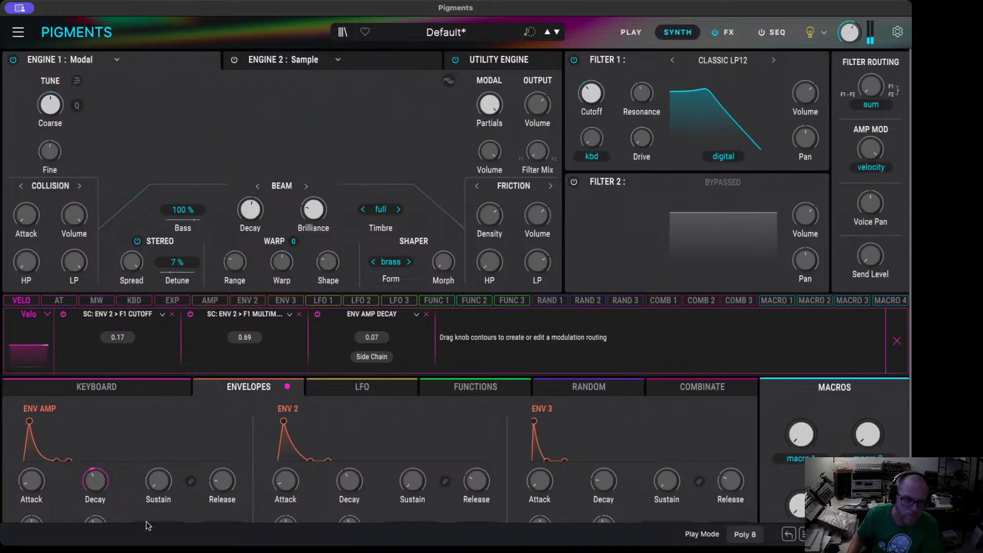
# - Remove the trial Velocity modulation from the Collision mallet and raise the Collision HP to about 57 %
pyautogui.moveTo(26, 262)
pyautogui.mouseDown()
pyautogui.moveTo(26, 251)
pyautogui.moveTo(26, 262)
pyautogui.mouseUp()
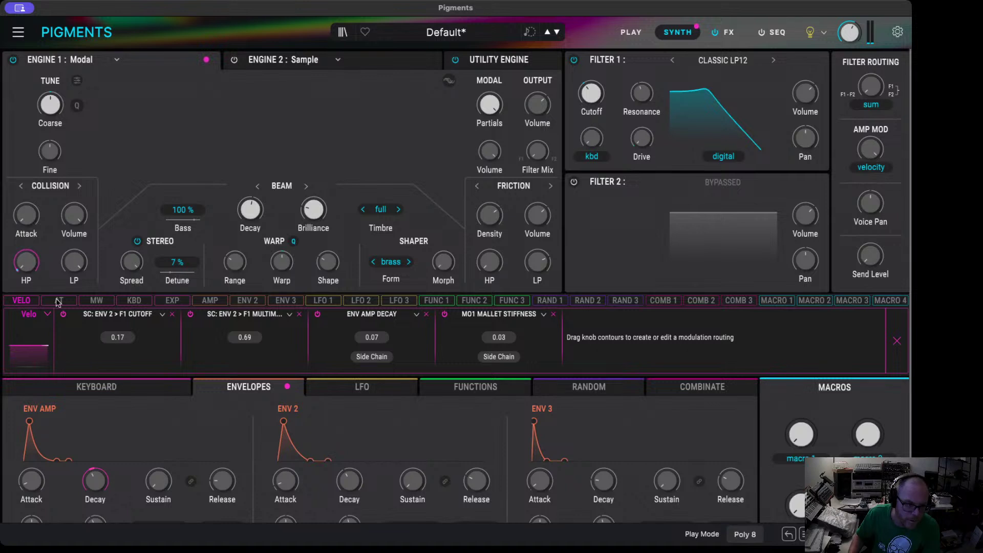
pyautogui.click(554, 314)
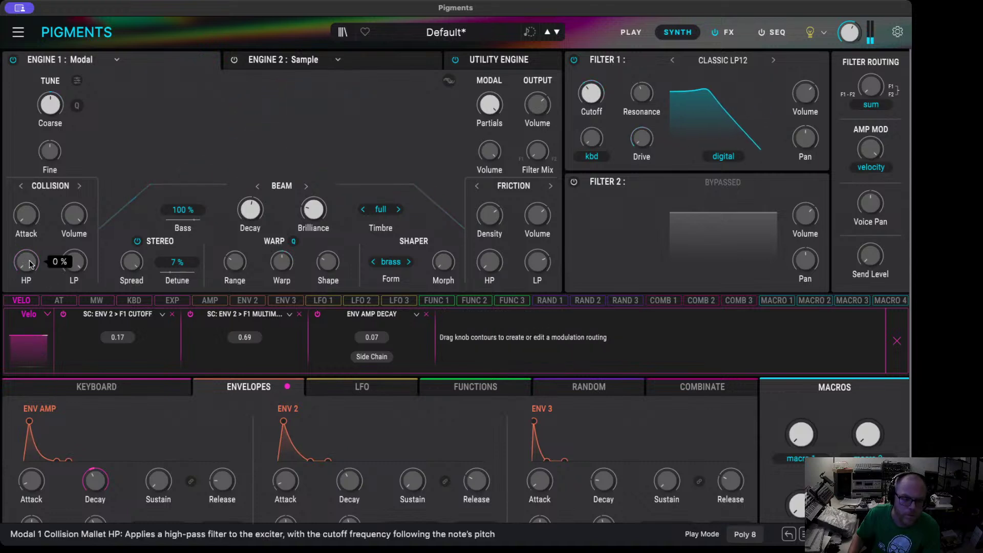
pyautogui.moveTo(27, 262); pyautogui.dragTo(26, 260)
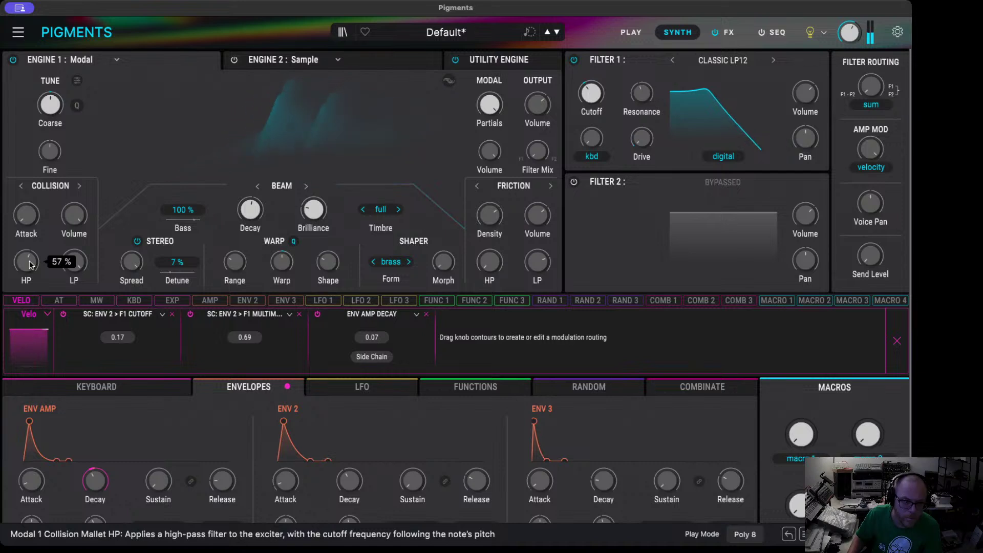
pyautogui.moveTo(74, 261)
pyautogui.mouseDown()
pyautogui.moveTo(74, 281)
pyautogui.moveTo(74, 262)
pyautogui.mouseUp()
pyautogui.moveTo(12, 265); pyautogui.dragTo(12, 271)
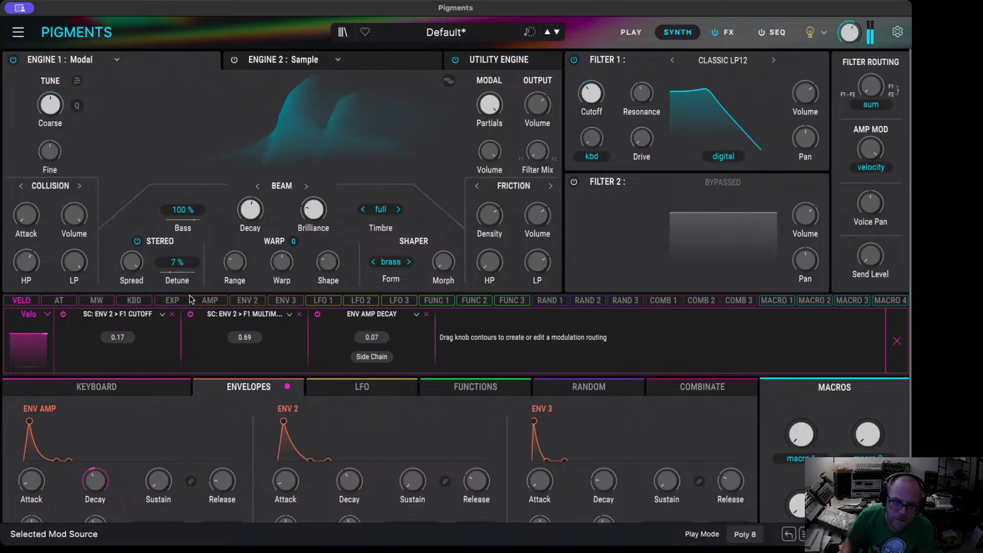
# - Lower the Modal Partials amount and modulate it with Env 3 at 0.37
pyautogui.moveTo(490, 105); pyautogui.dragTo(490, 181)
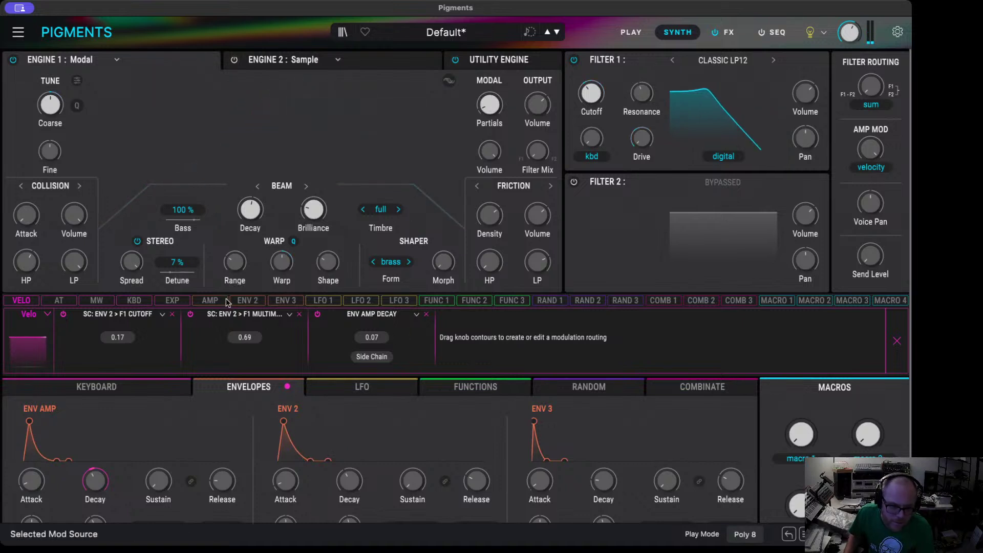
pyautogui.click(285, 300)
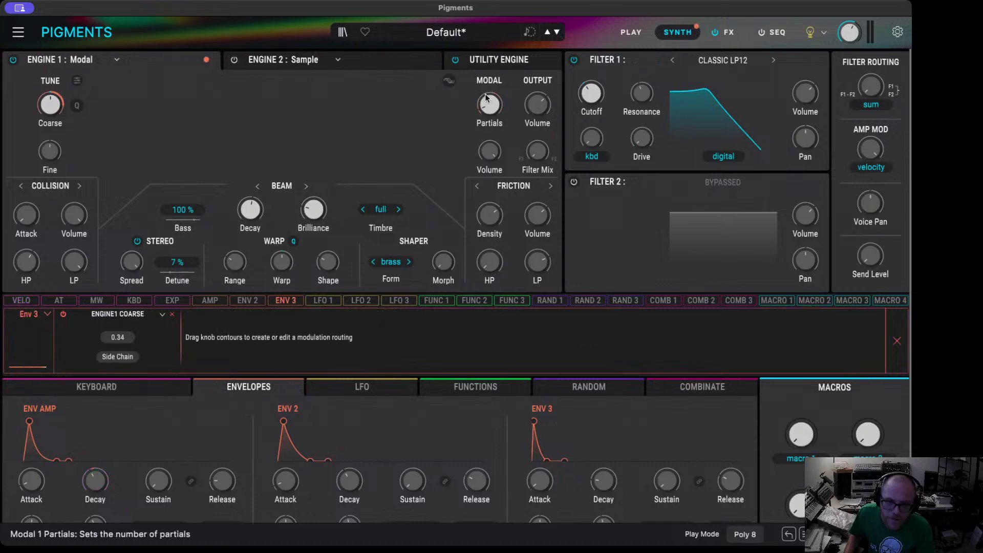
pyautogui.moveTo(486, 93); pyautogui.dragTo(485, 77)
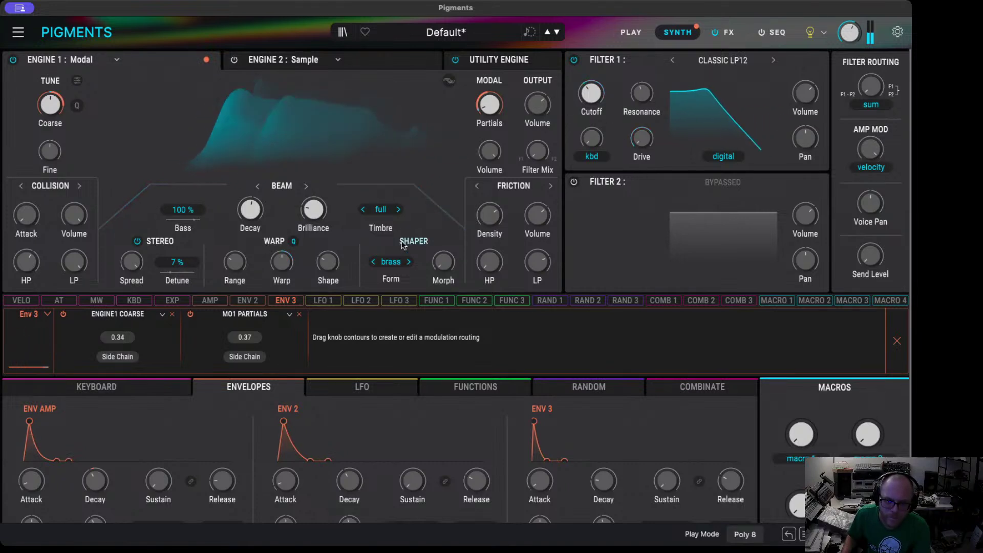
# - Try the Bad, E-Piano, Vocal, Square and Guitar shaper forms with different Morph amounts, ending on Guitar with Morph at zero
pyautogui.click(391, 261)
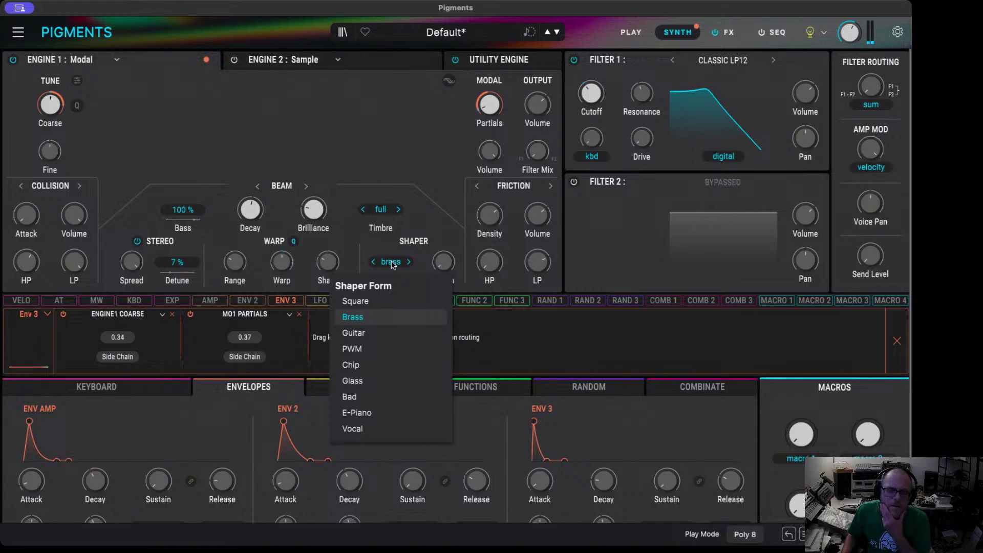
pyautogui.click(373, 395)
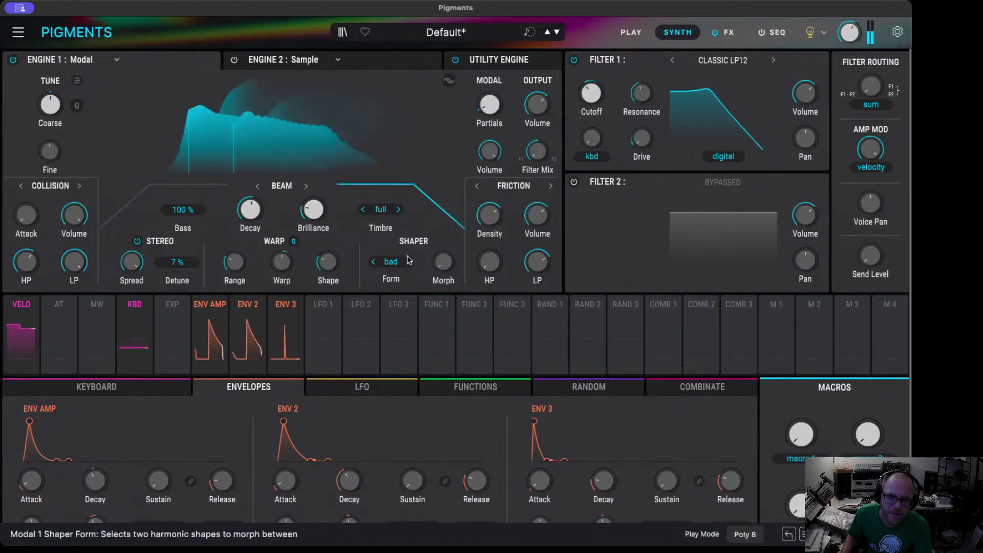
pyautogui.scroll(-5, 456, 254)
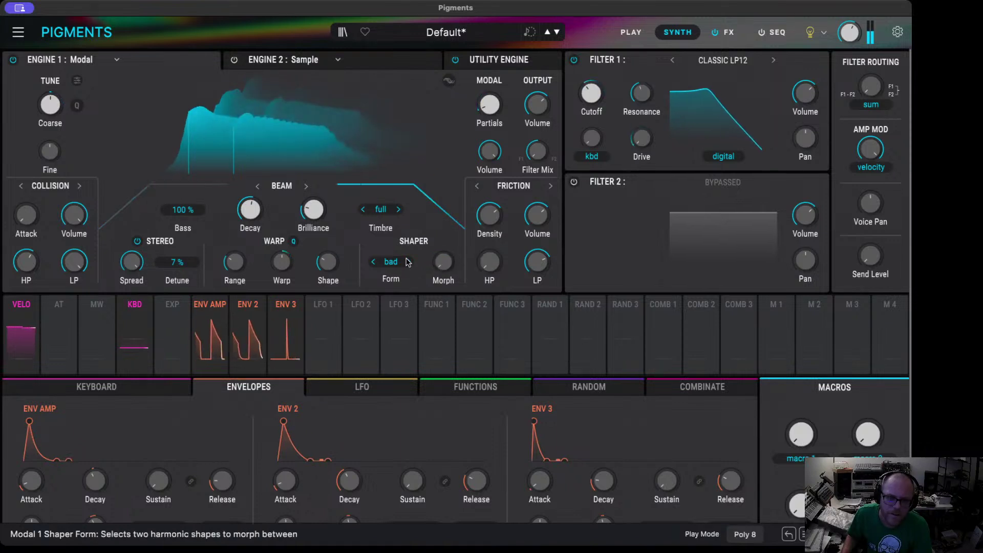
pyautogui.scroll(8, 456, 254)
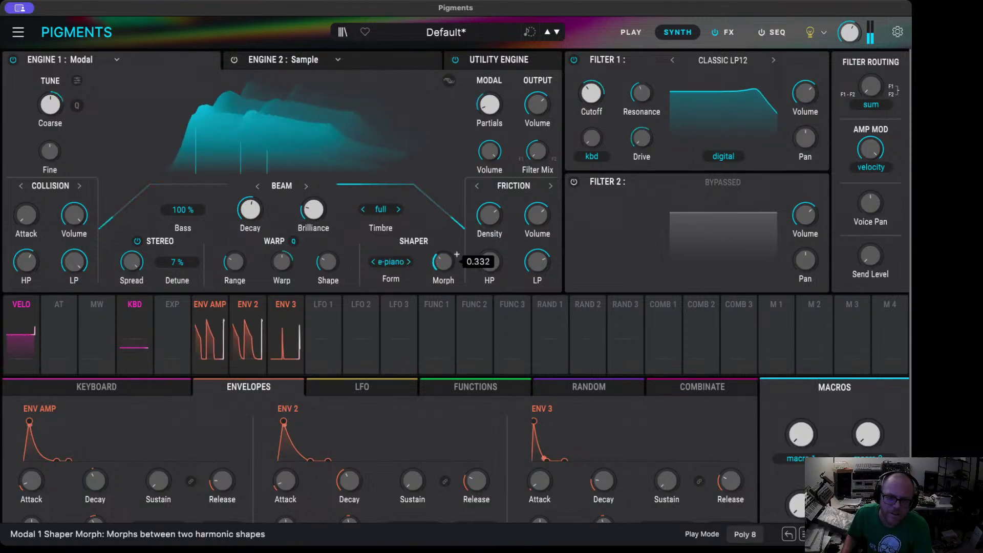
pyautogui.click(408, 261)
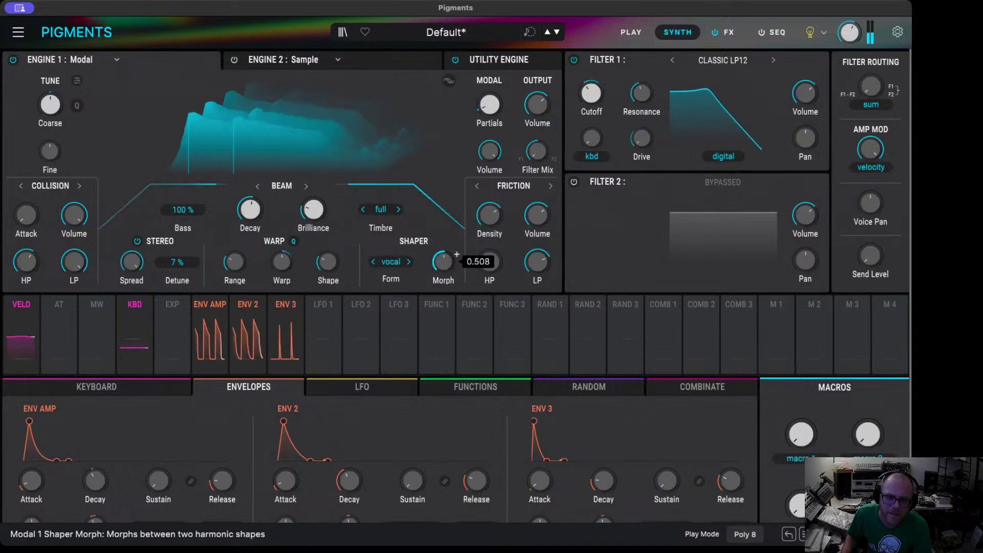
pyautogui.scroll(-10, 444, 262)
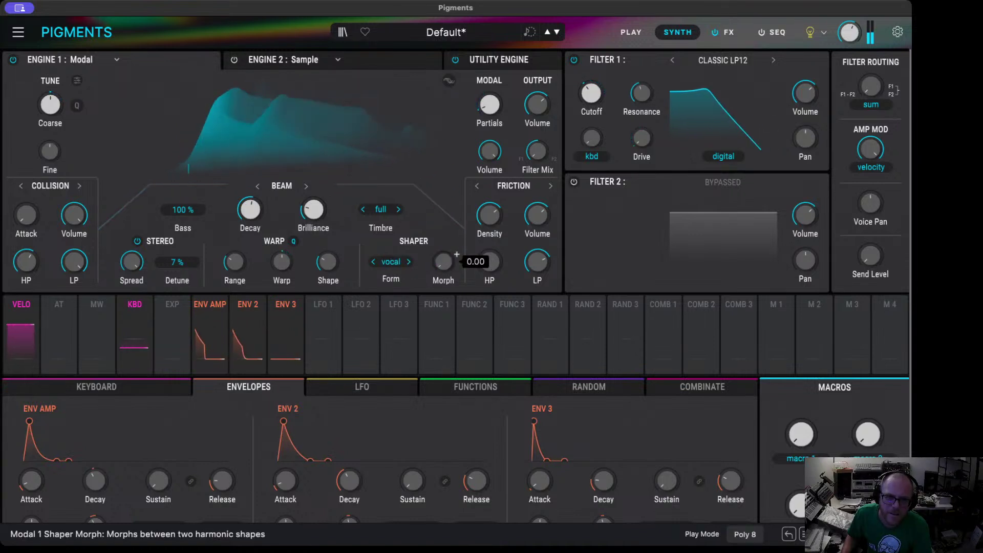
pyautogui.click(409, 262)
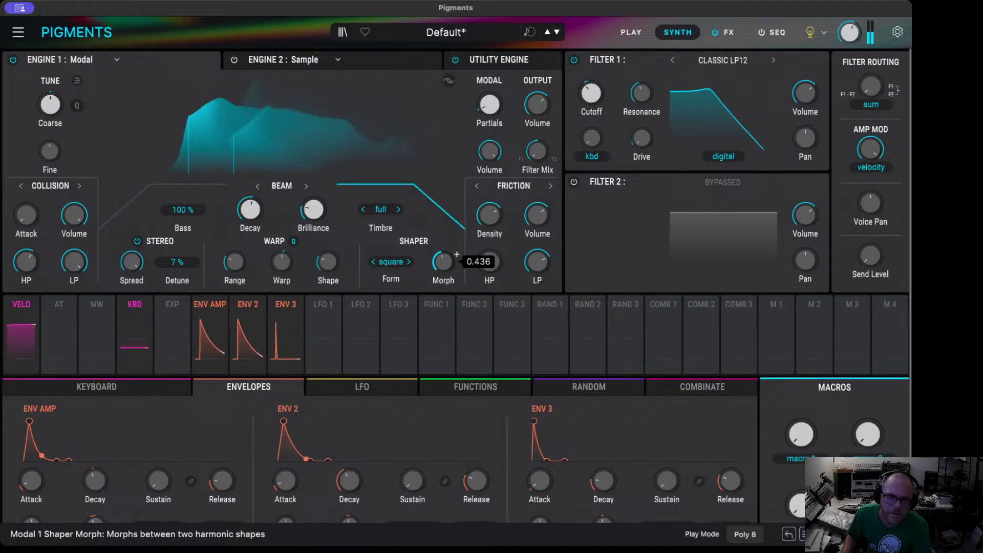
pyautogui.click(389, 210)
pyautogui.click(389, 210)
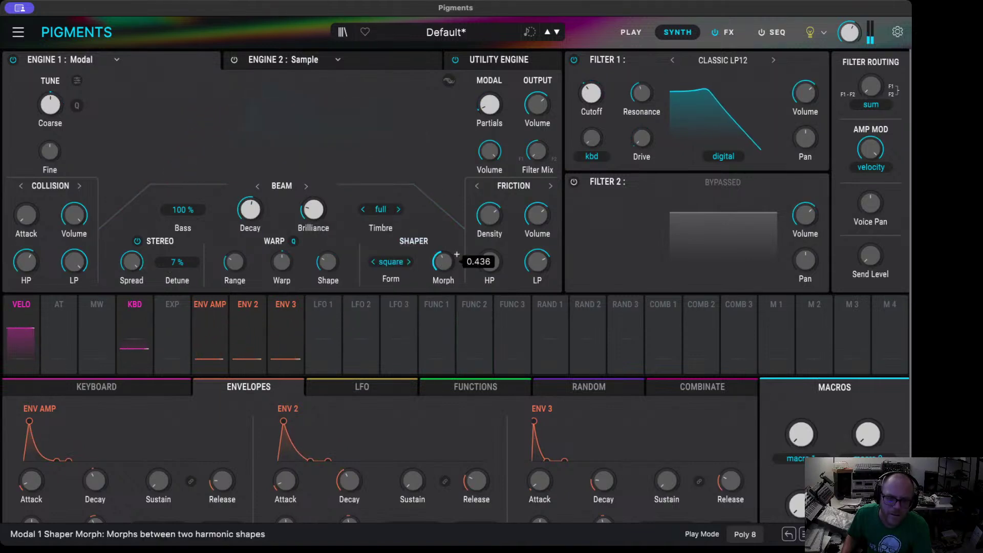
pyautogui.click(408, 263)
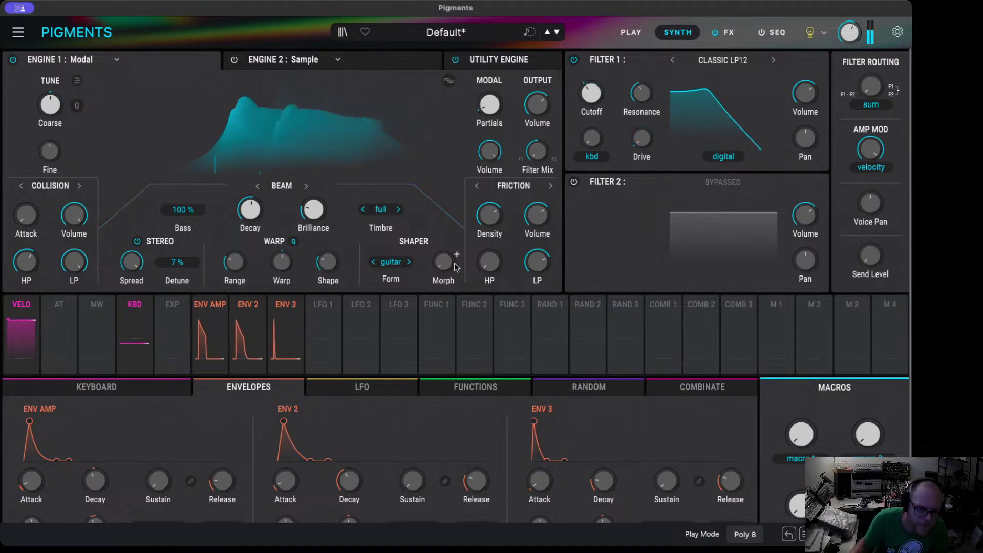
# - Lengthen the Env Amp Release to slightly more than 144 ms and set the Shaper Form to Bad
pyautogui.moveTo(238, 470)
pyautogui.scroll(3, 237, 471)
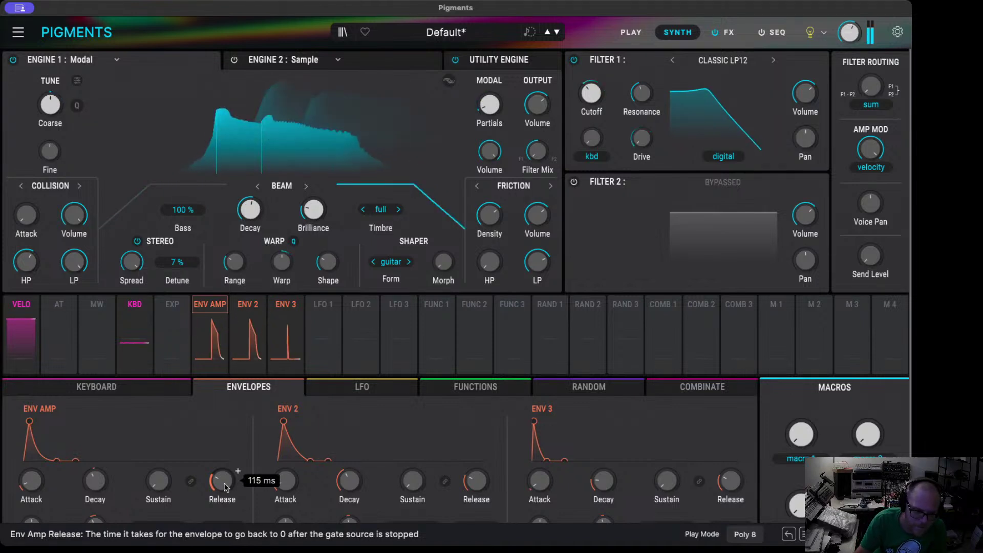
pyautogui.moveTo(224, 487); pyautogui.dragTo(224, 473)
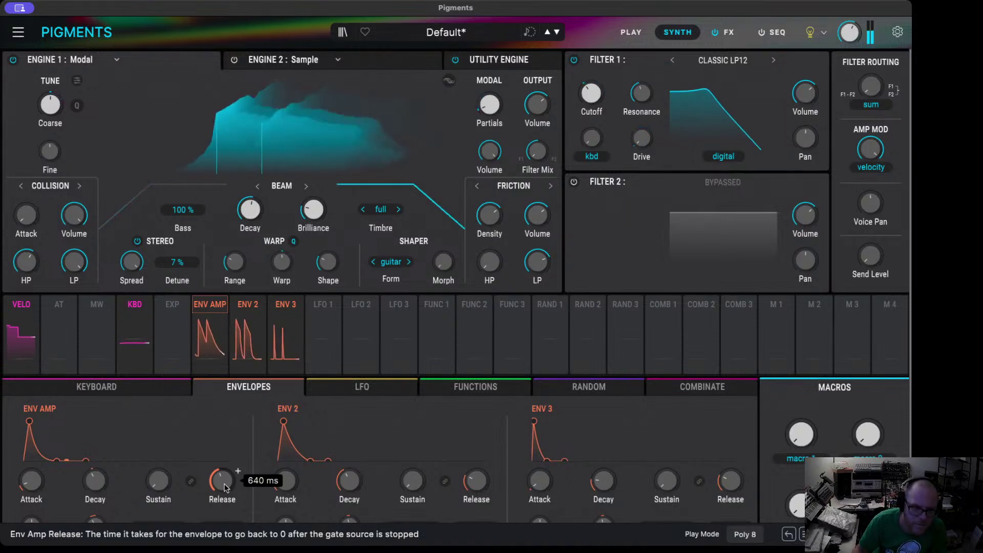
pyautogui.moveTo(224, 487); pyautogui.dragTo(224, 490)
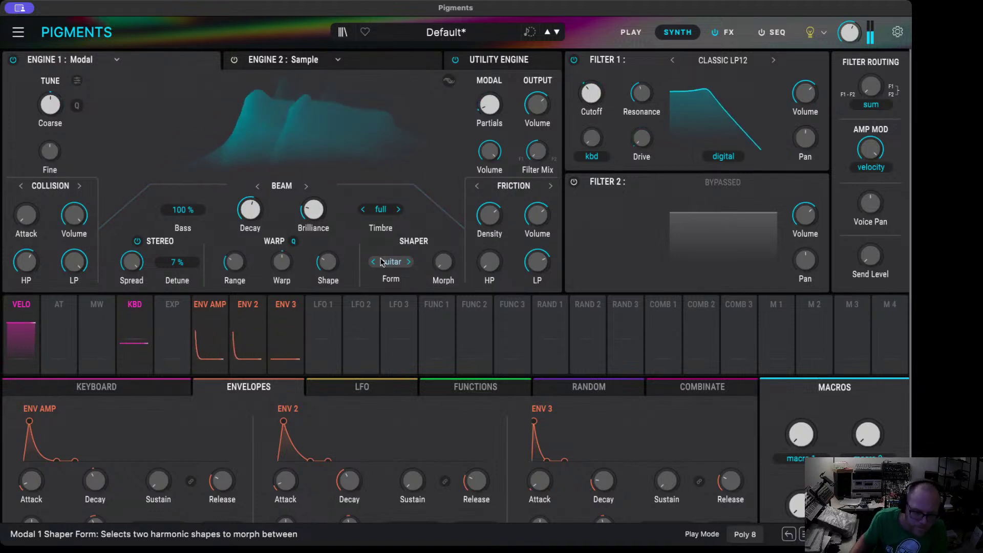
pyautogui.moveTo(222, 484)
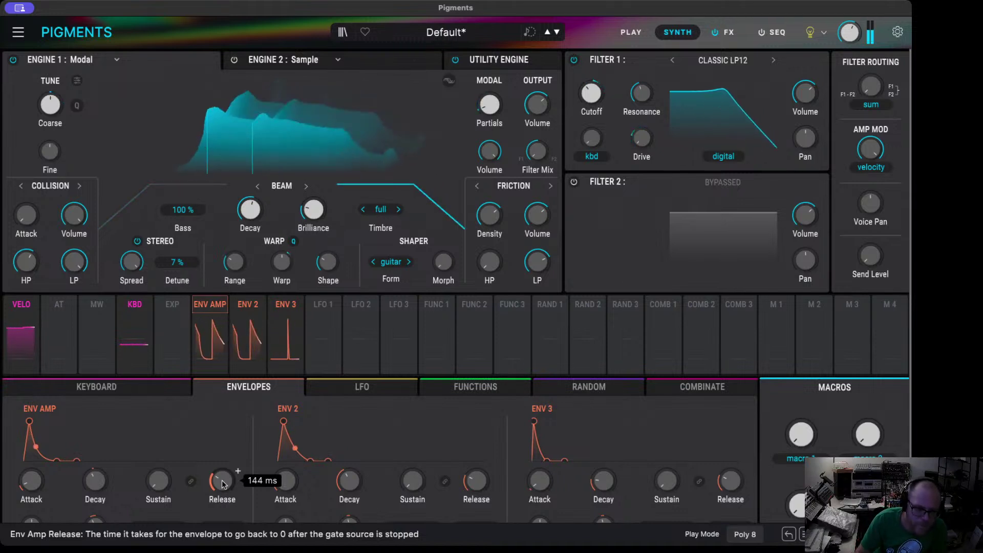
pyautogui.moveTo(222, 481); pyautogui.dragTo(222, 468)
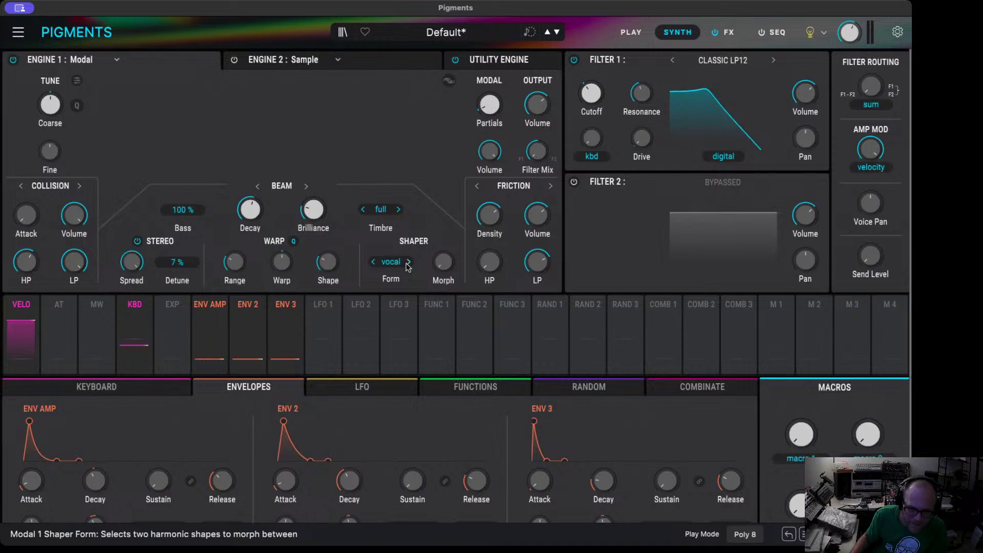
pyautogui.click(398, 263)
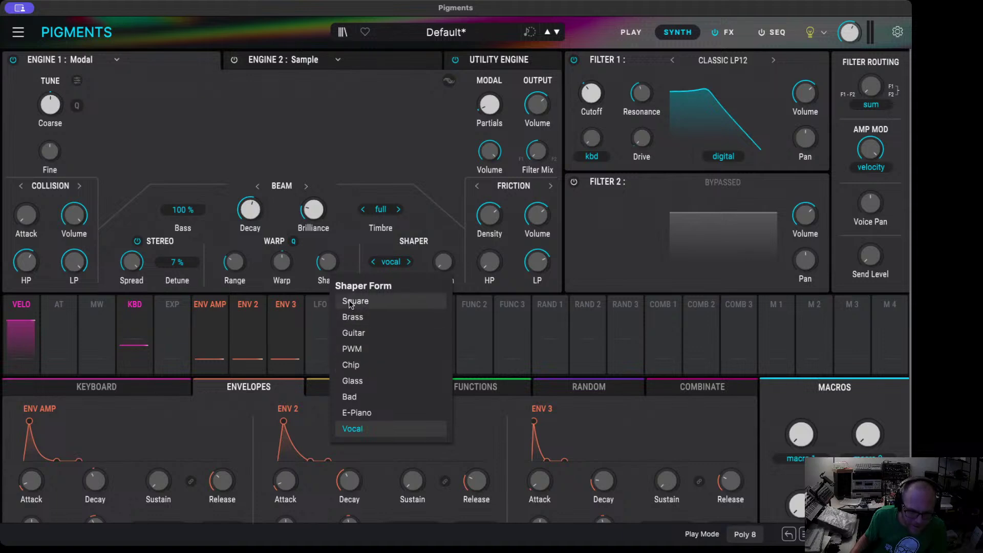
pyautogui.click(382, 399)
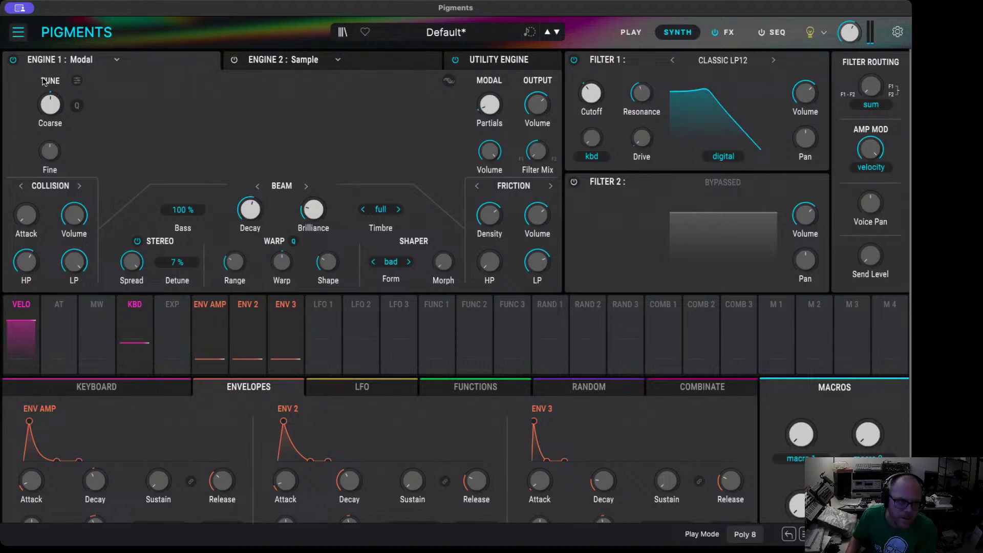
# - Start saving the patch as a new preset named Mod Percs, entering the artist's name as author
pyautogui.press('super+shift+s')
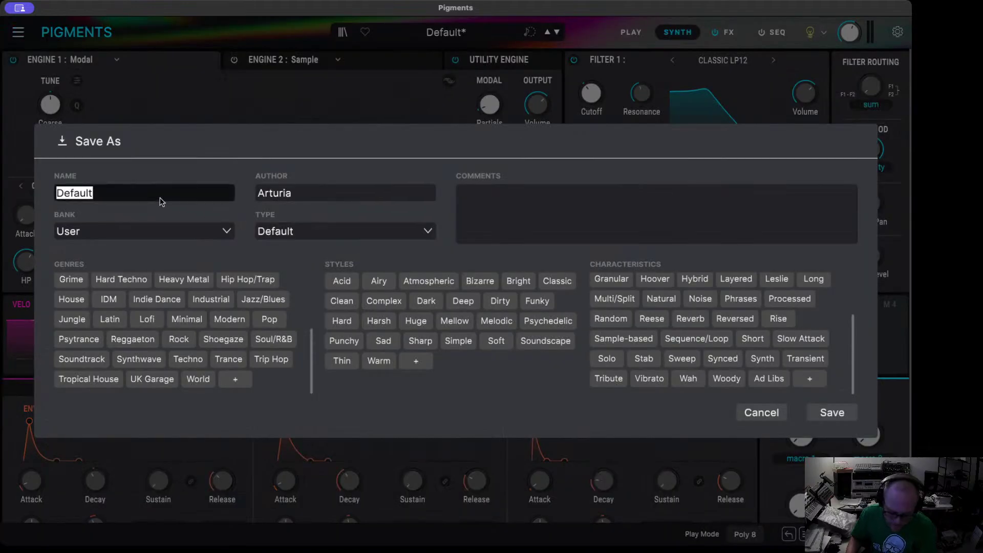
pyautogui.write('M')
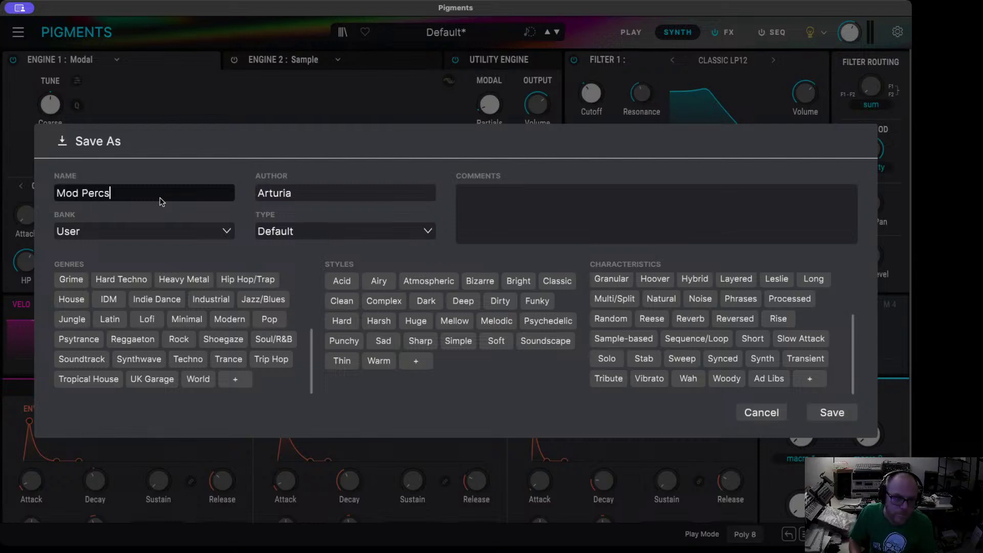
pyautogui.write('od Percs')
pyautogui.press('Tab')
pyautogui.write('E')
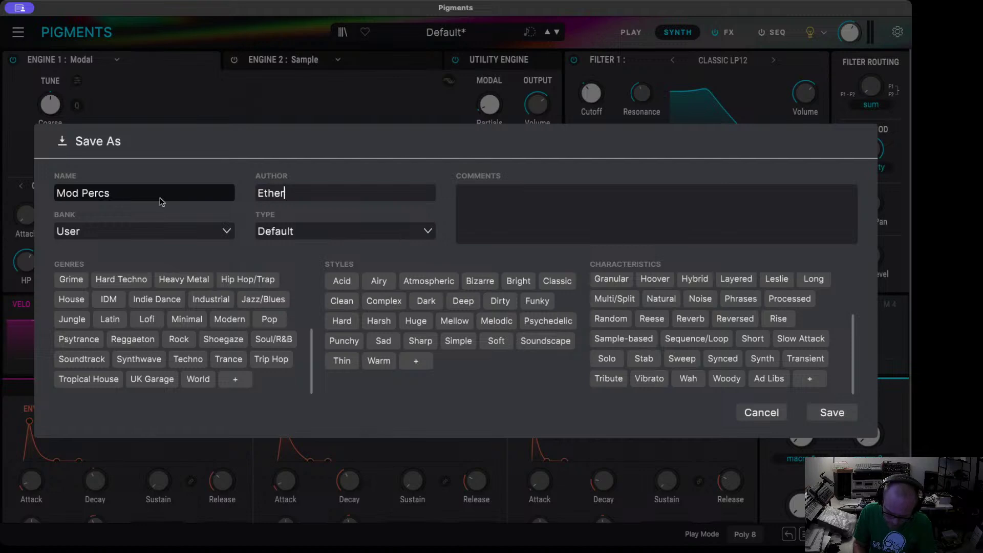
pyautogui.press('Tab')
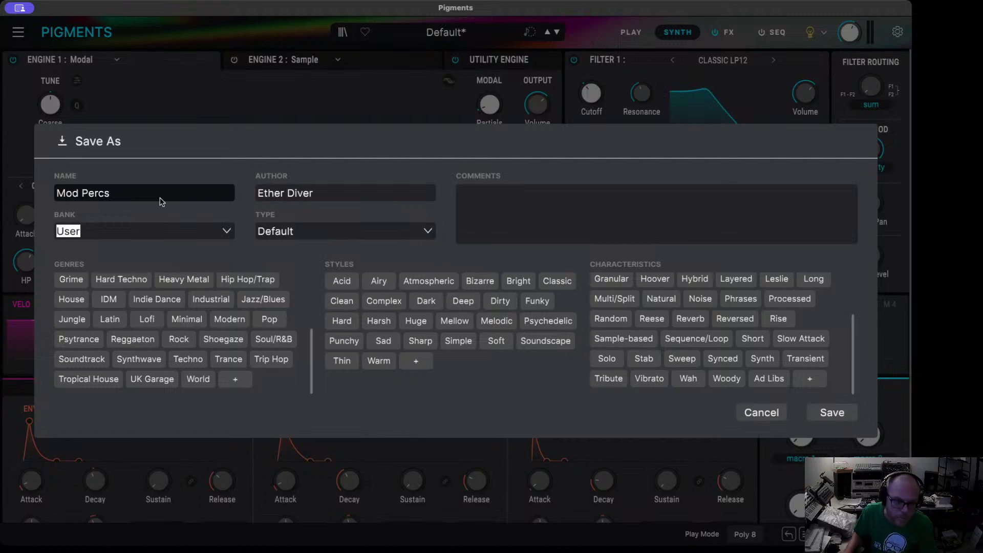
# - Set the preset's type to Creative Drums and enter the comment "Tuned Modal Percussion"
pyautogui.press('Tab')
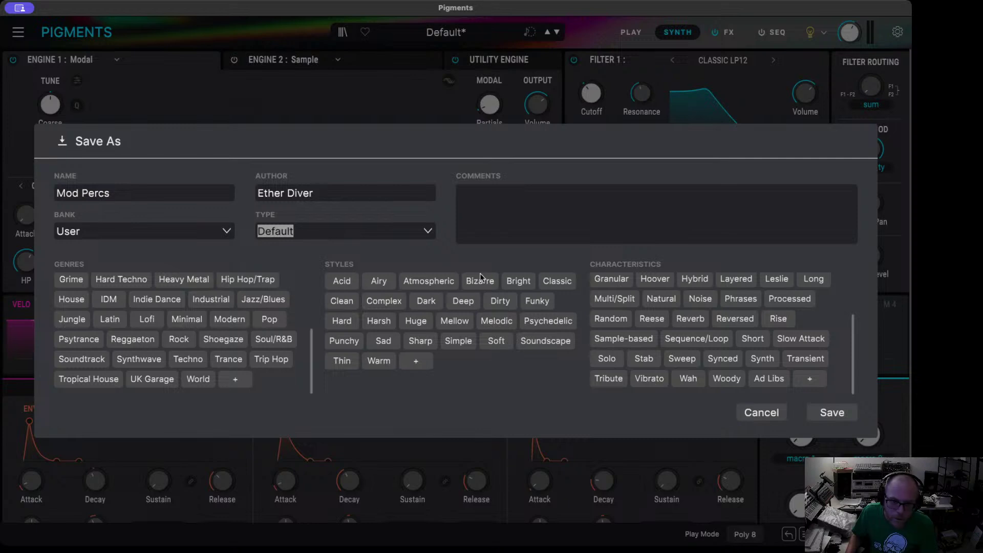
pyautogui.press('c')
pyautogui.click(511, 188)
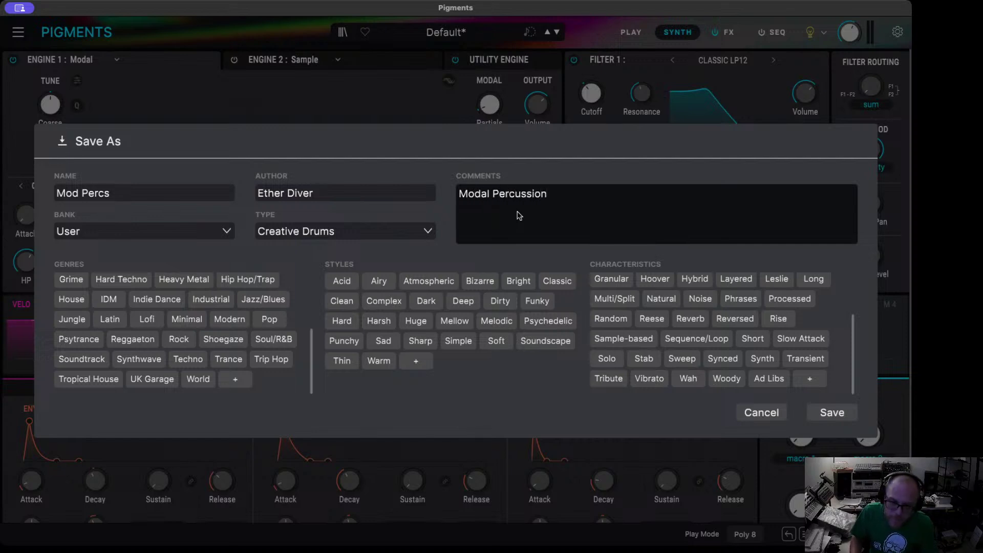
pyautogui.write('Tuned')
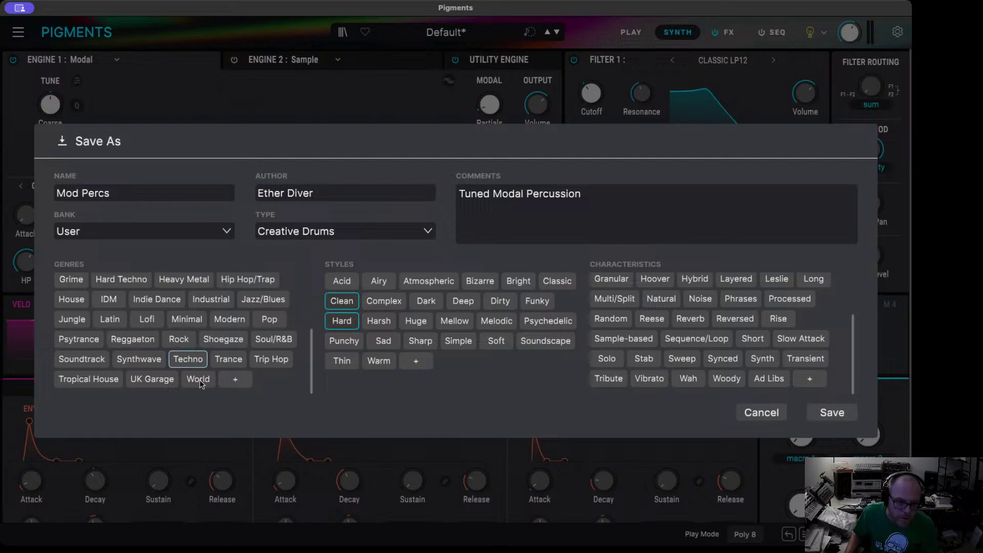
# - Tag the preset with the Clean and Hard styles and the Techno, Trip Hop and IDM genres, and save it
pyautogui.scroll(1, 199, 376)
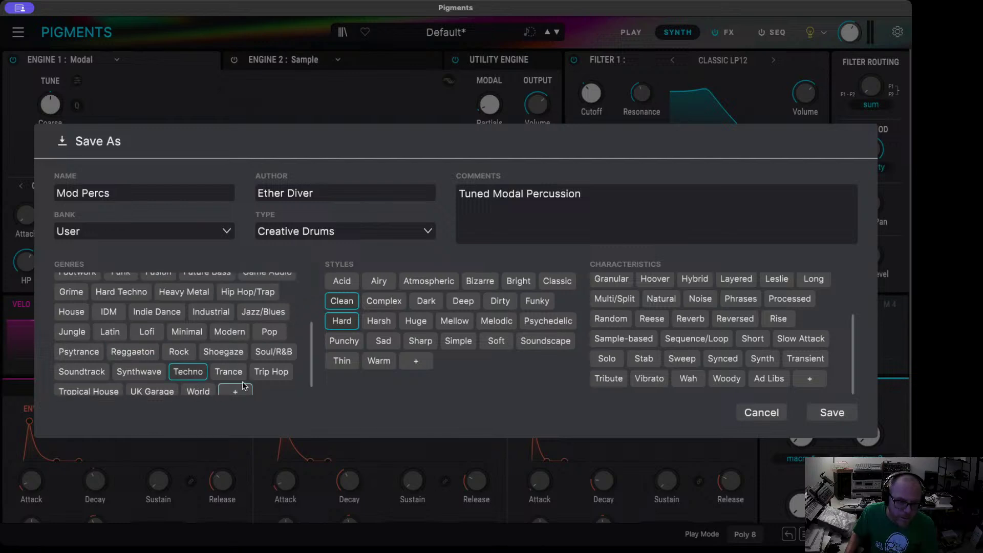
pyautogui.click(281, 374)
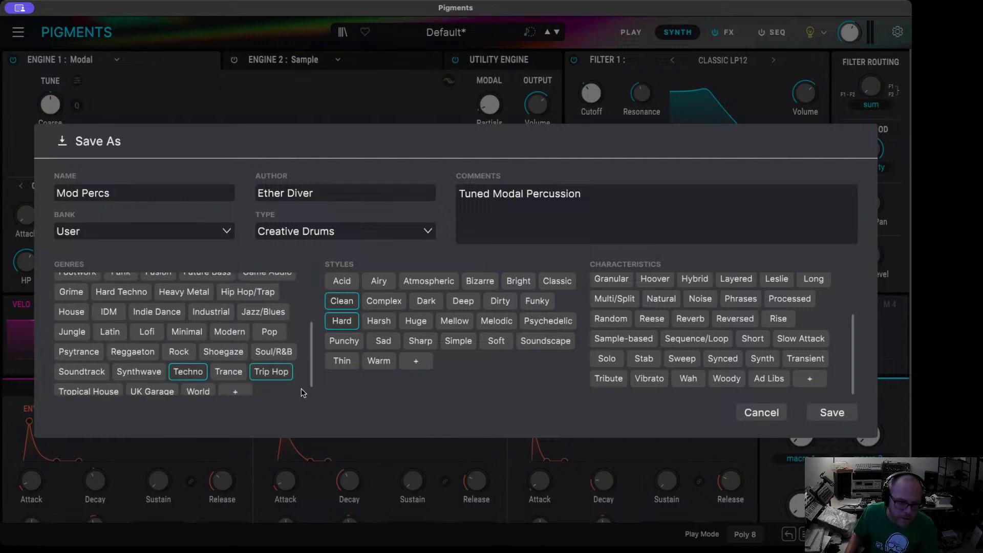
pyautogui.click(108, 311)
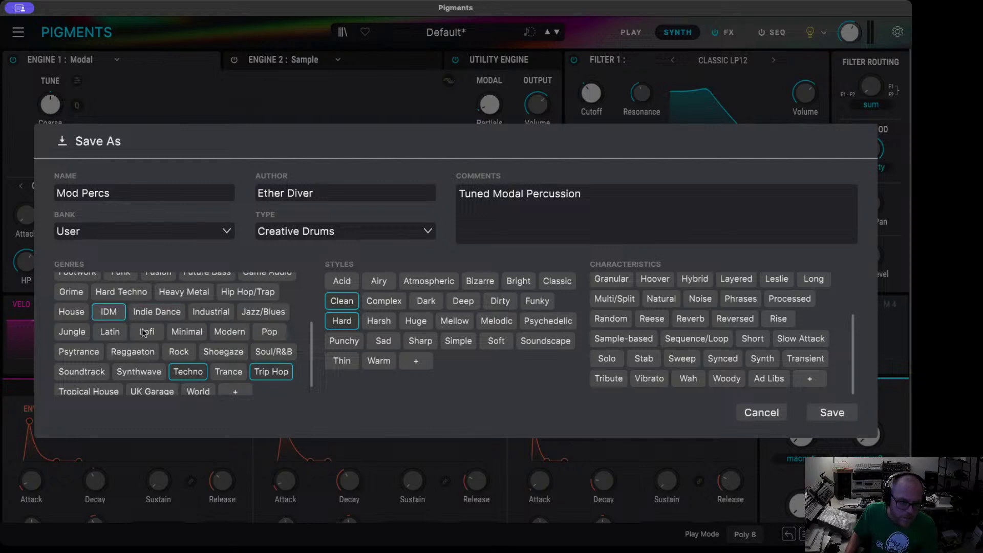
pyautogui.scroll(3, 112, 313)
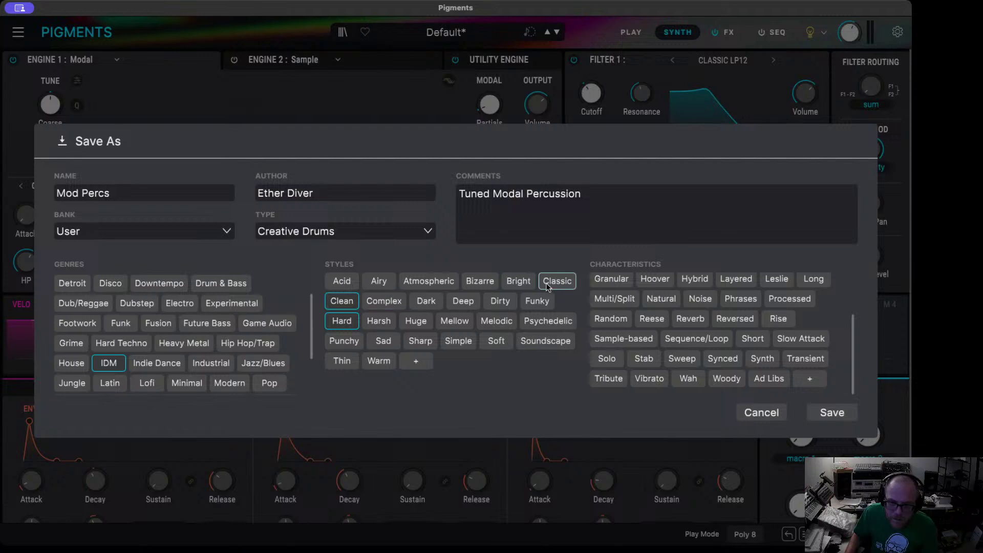
pyautogui.scroll(3, 717, 307)
pyautogui.scroll(-3, 753, 328)
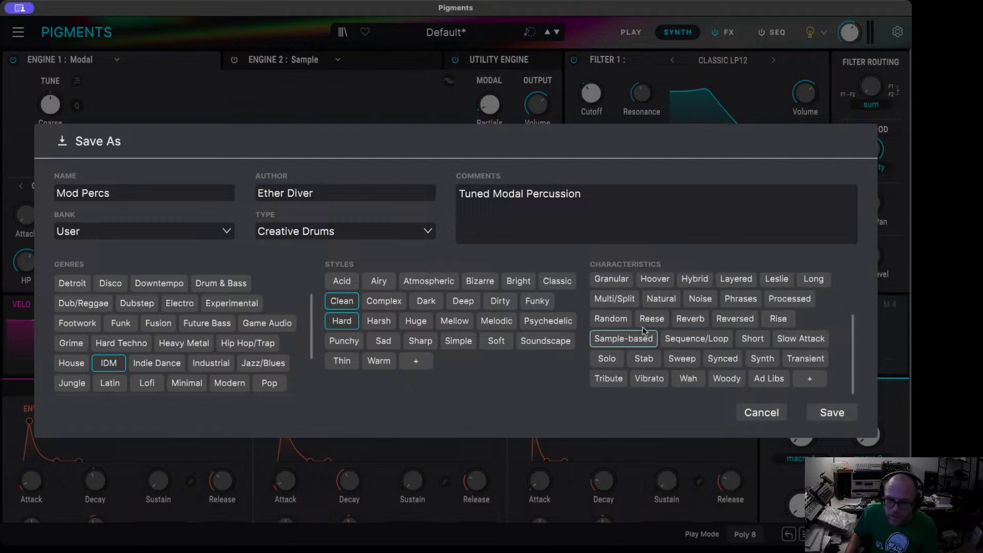
pyautogui.scroll(3, 756, 352)
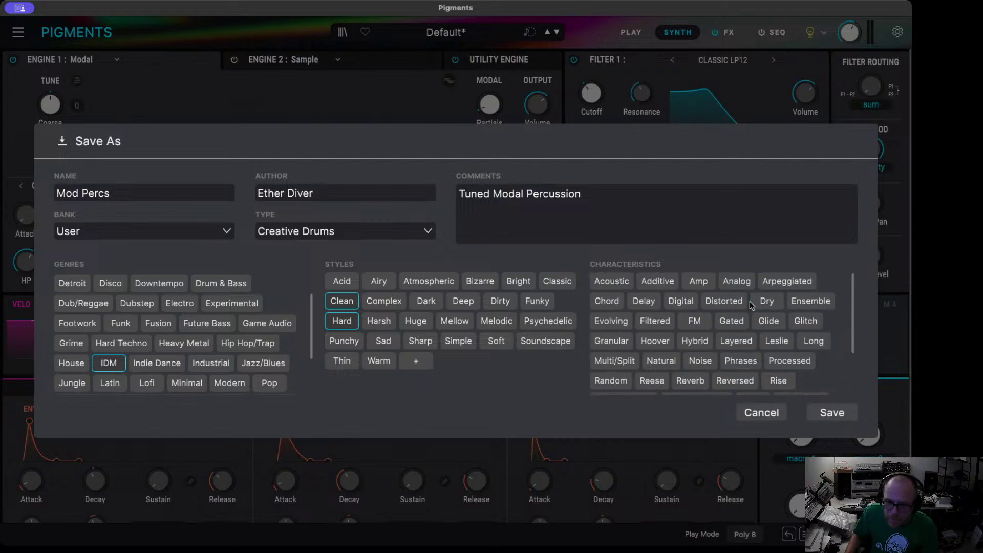
pyautogui.scroll(-1, 830, 353)
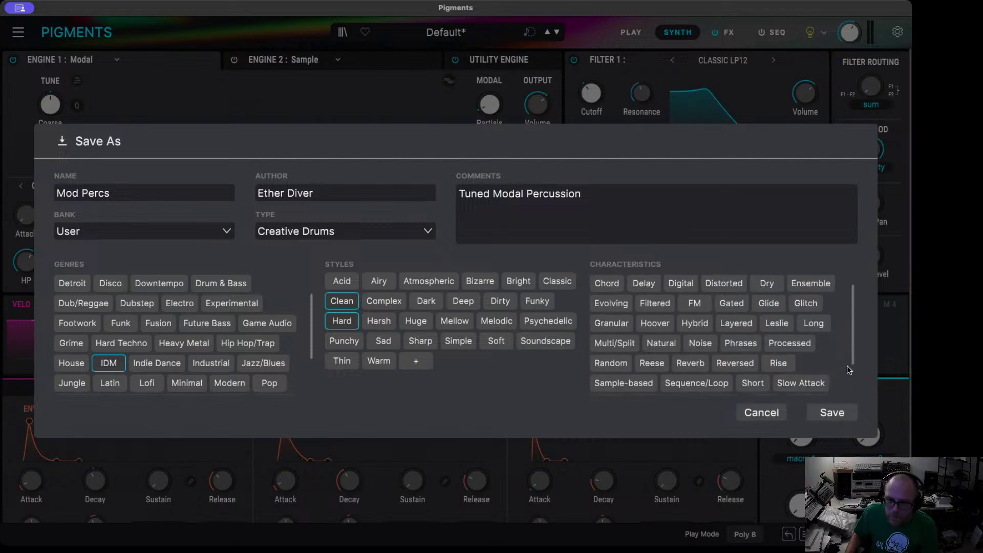
pyautogui.click(842, 414)
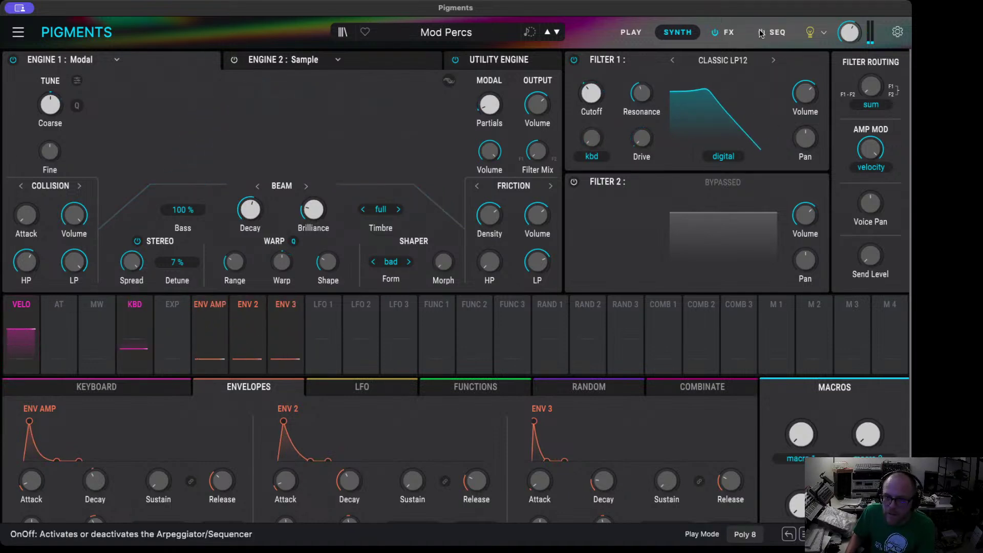
# - Add a Distortion effect to the first slot of FX A
pyautogui.click(726, 32)
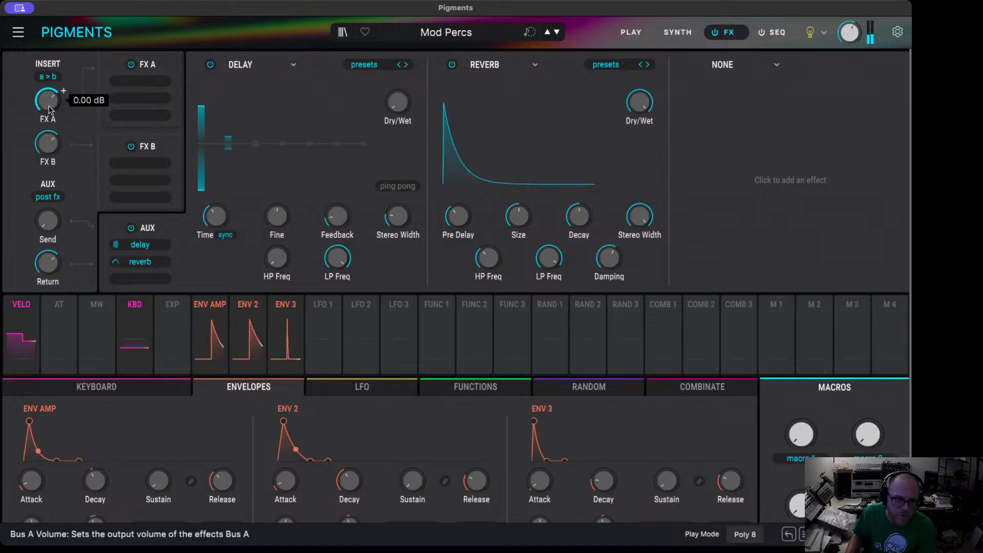
pyautogui.click(146, 74)
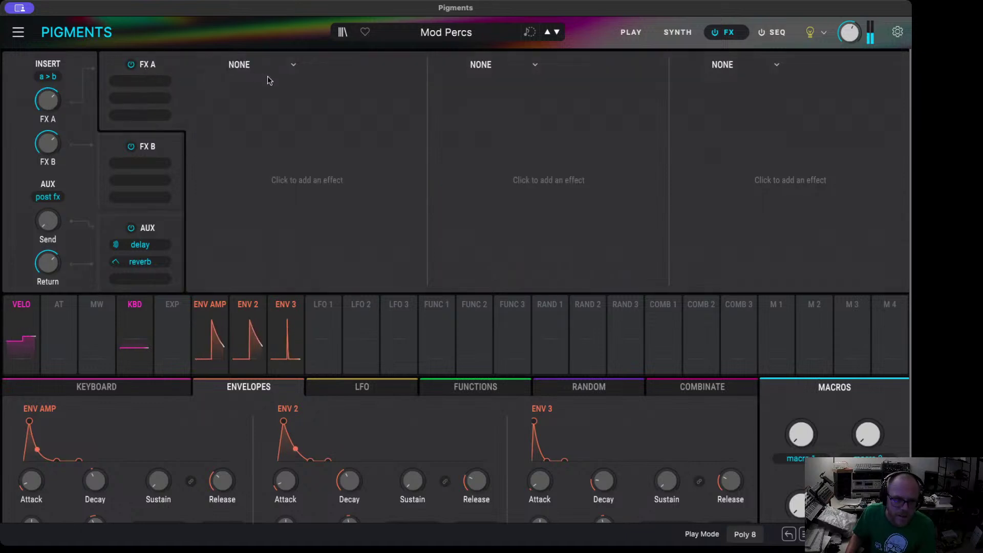
pyautogui.click(241, 65)
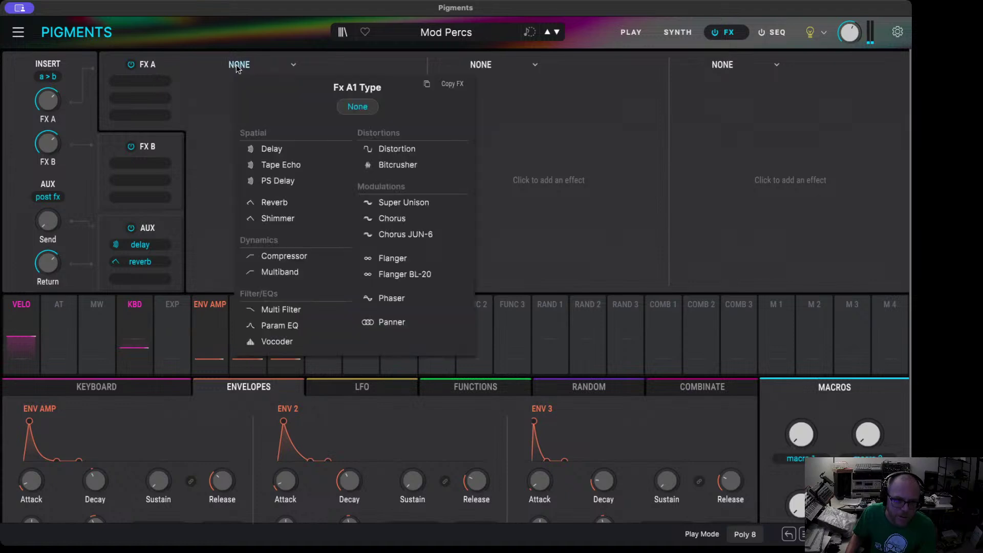
pyautogui.click(398, 148)
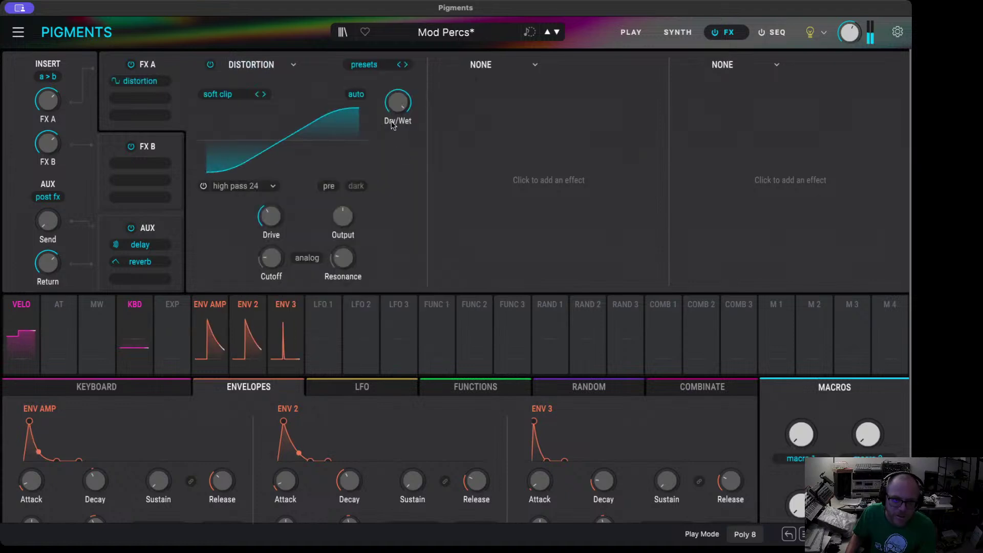
# - Try the Distortion, Tape, Germanium, Asymmetrical and Wiggle distortion types, comparing the sound with FX A bypassed
pyautogui.moveTo(398, 102)
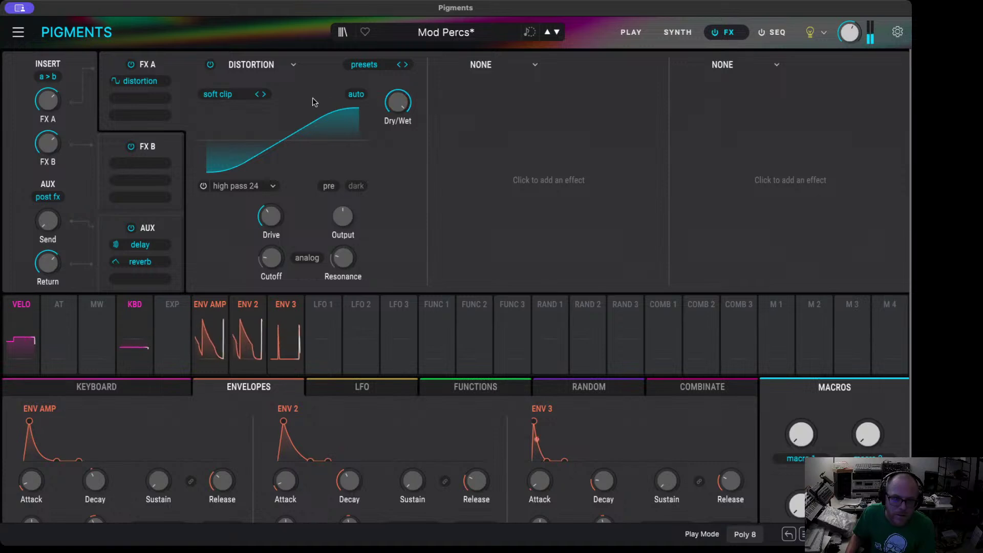
pyautogui.click(264, 95)
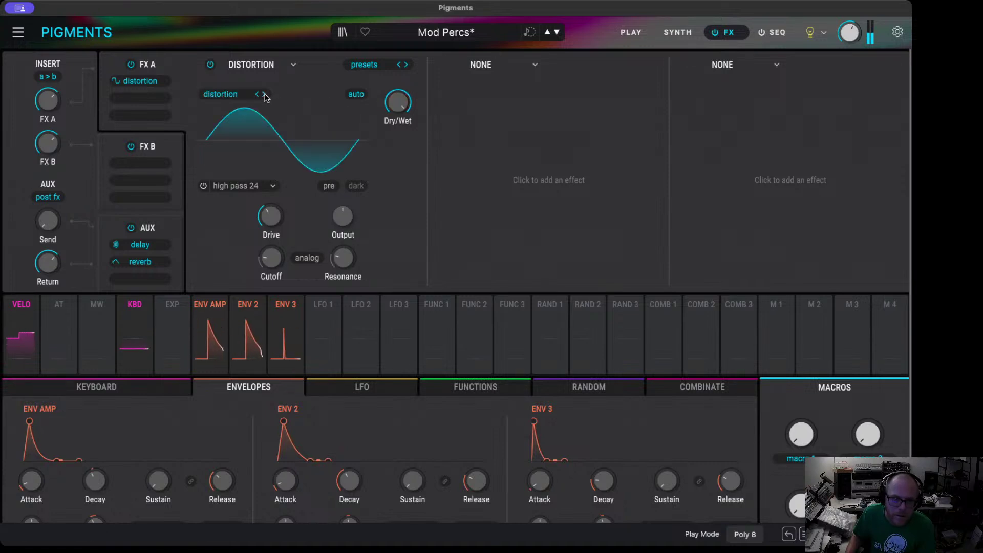
pyautogui.click(264, 95)
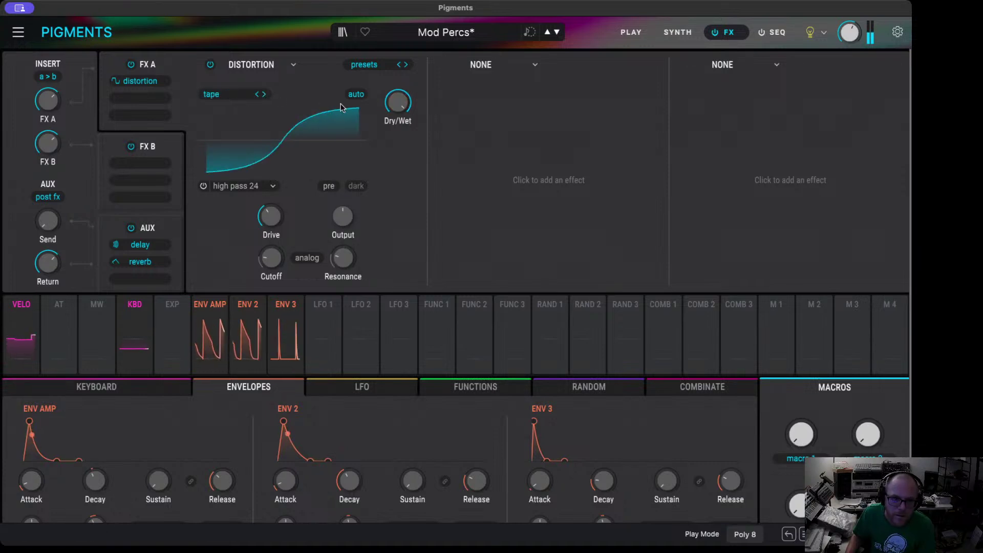
pyautogui.click(264, 94)
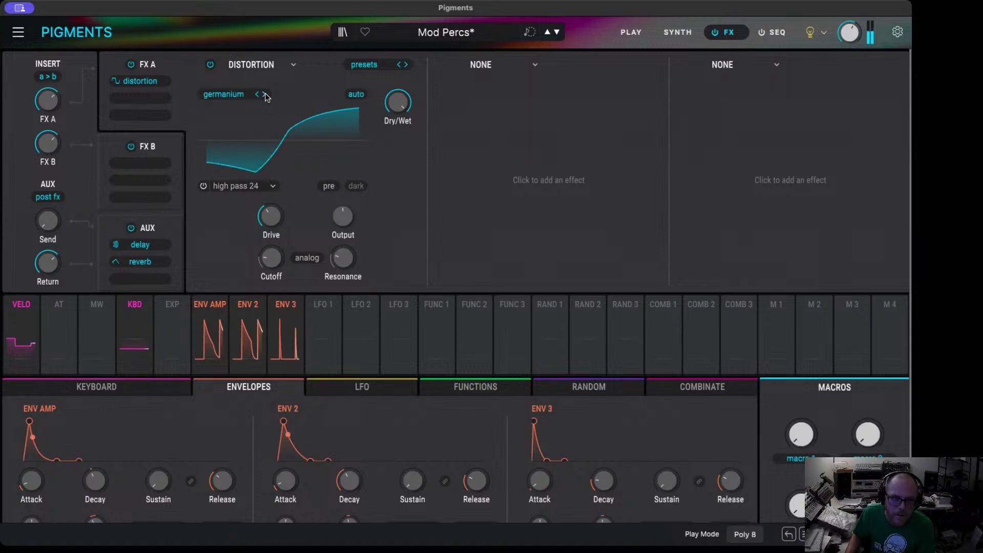
pyautogui.click(131, 66)
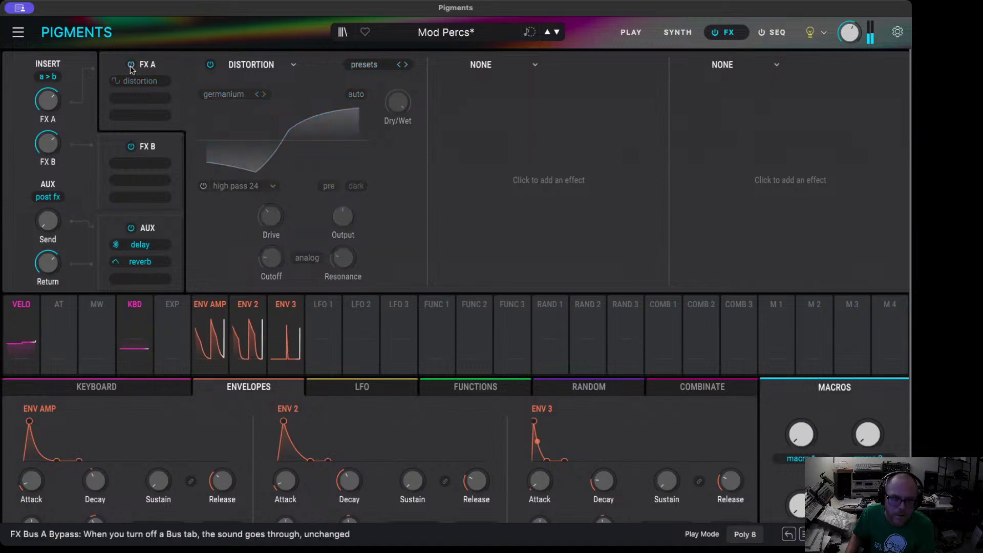
pyautogui.click(131, 65)
pyautogui.click(264, 94)
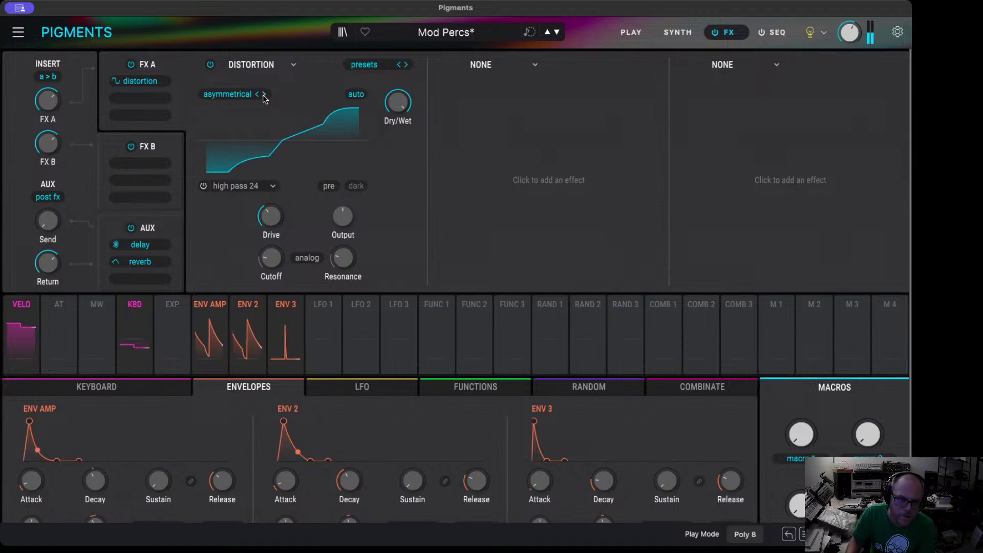
pyautogui.click(264, 94)
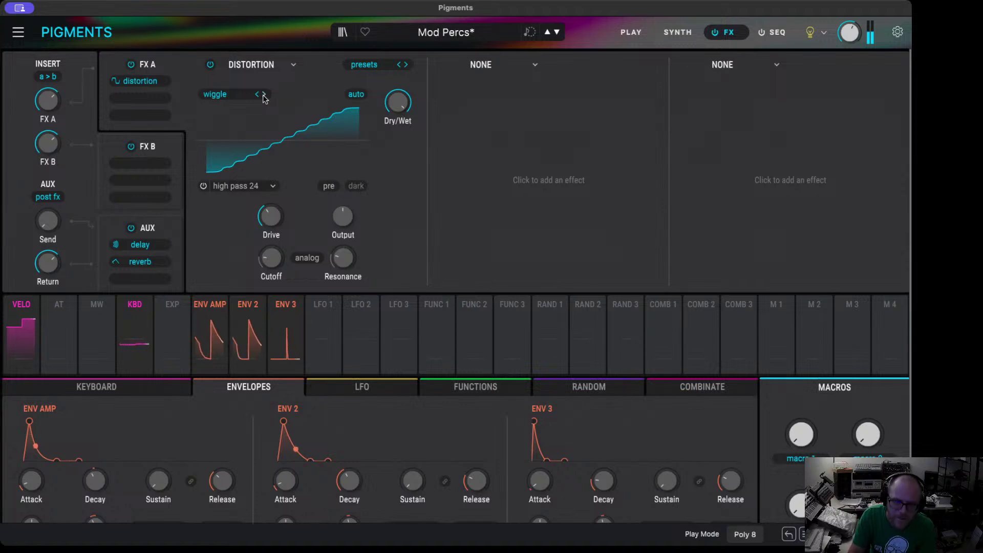
# - Try Wiggle at 43% Dry/Wet and Wavefolder at 100%, comparing the sound with FX A bypassed
pyautogui.moveTo(413, 92)
pyautogui.moveTo(397, 102); pyautogui.dragTo(395, 106)
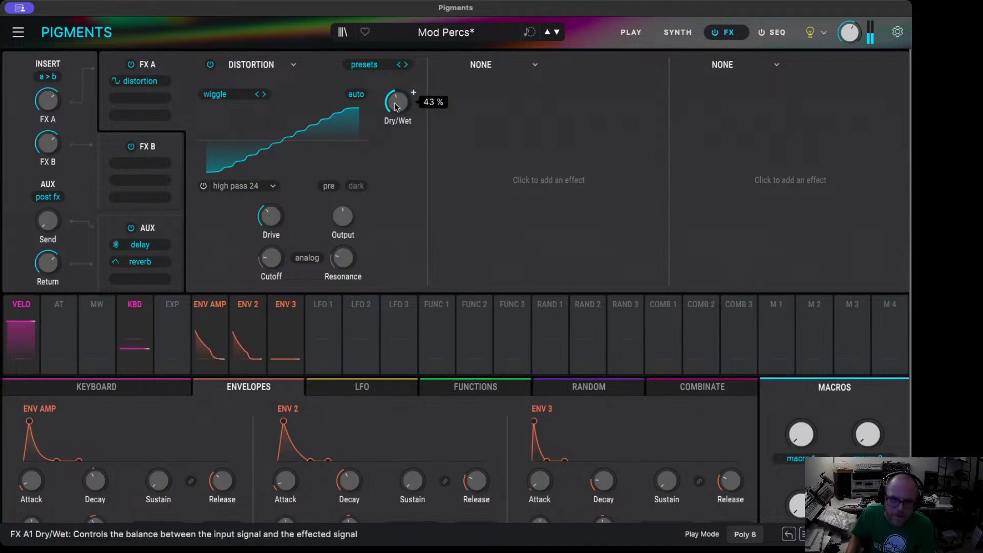
pyautogui.click(264, 95)
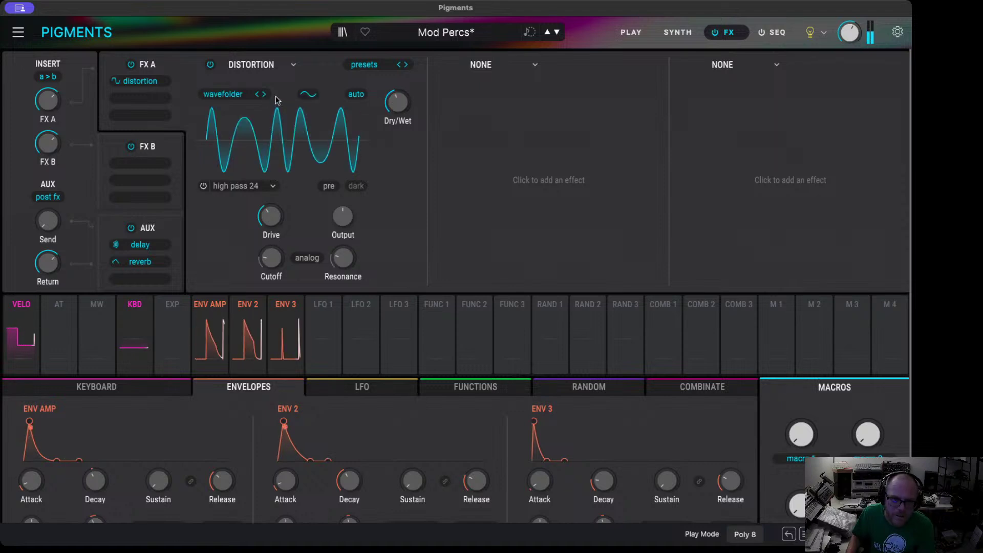
pyautogui.moveTo(413, 93)
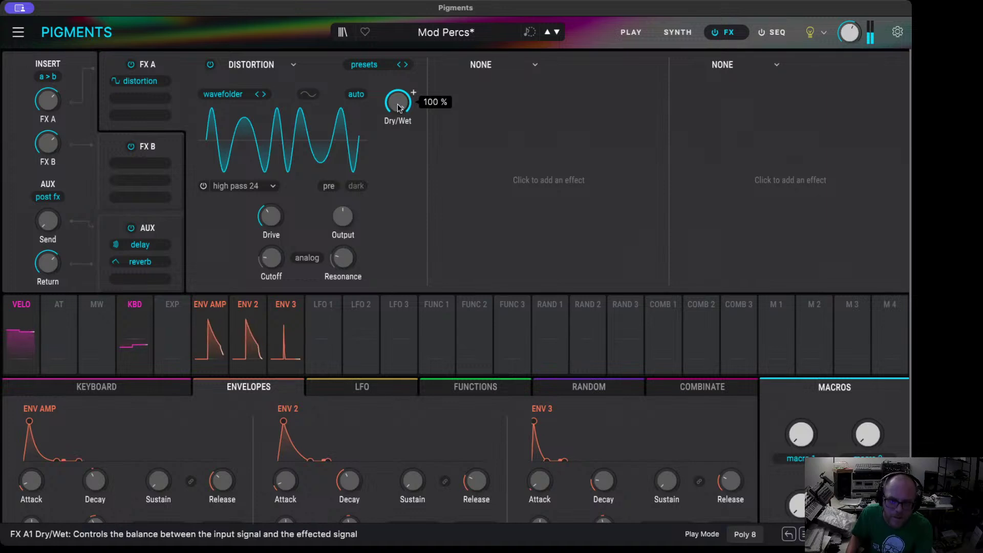
pyautogui.click(131, 65)
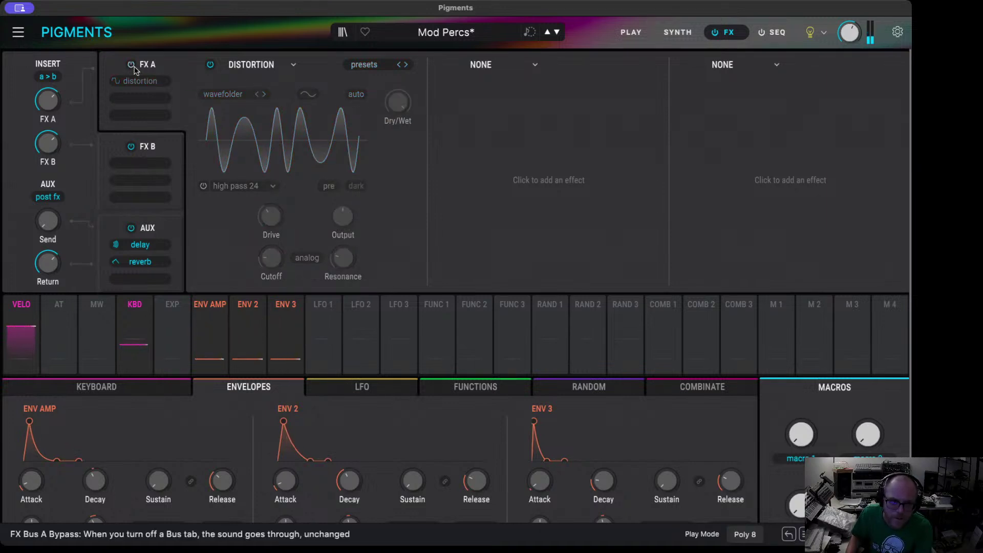
pyautogui.click(131, 65)
# - Audition the Dual Fold, Stairs, Core and Push types, settle on Overdrive, and compare it with FX A bypassed
pyautogui.click(263, 94)
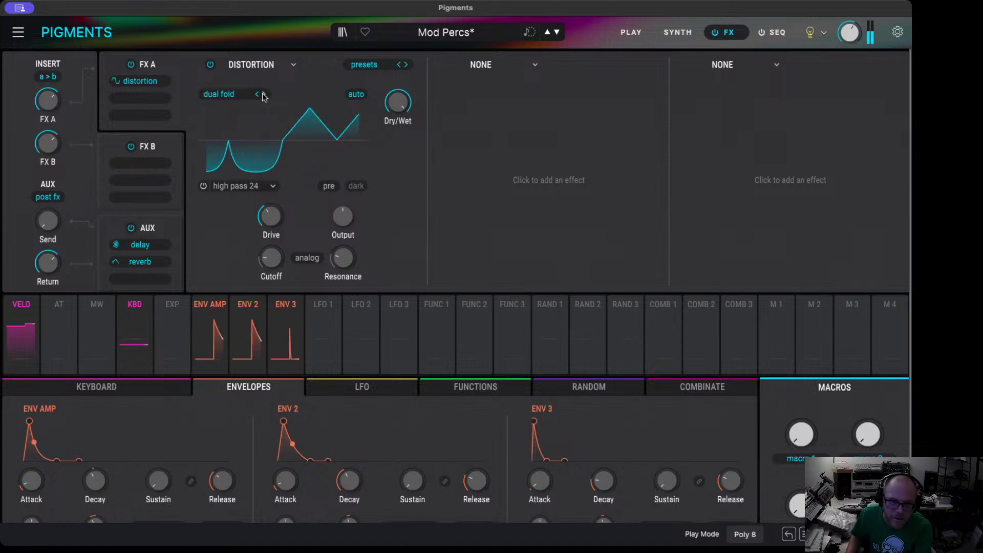
pyautogui.click(264, 95)
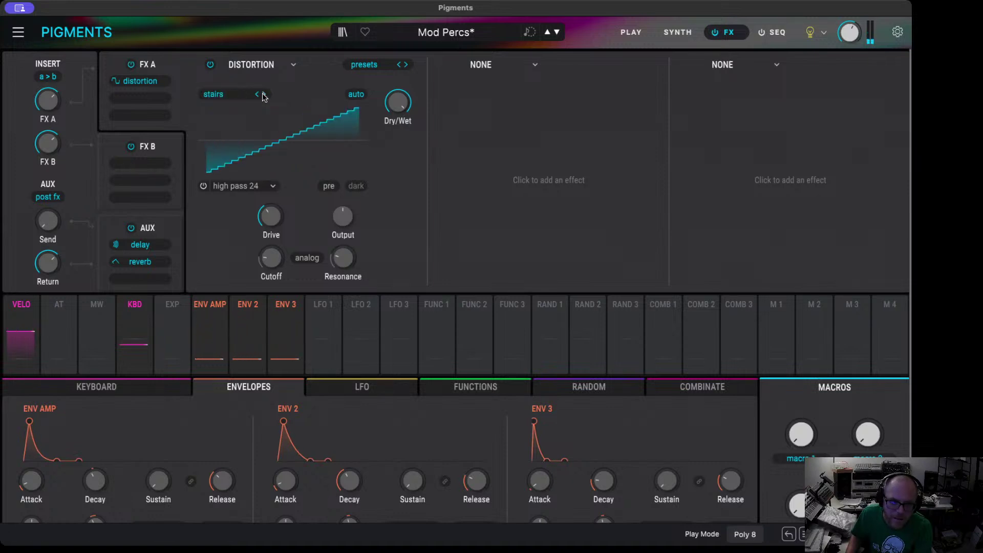
pyautogui.click(263, 95)
pyautogui.click(263, 95)
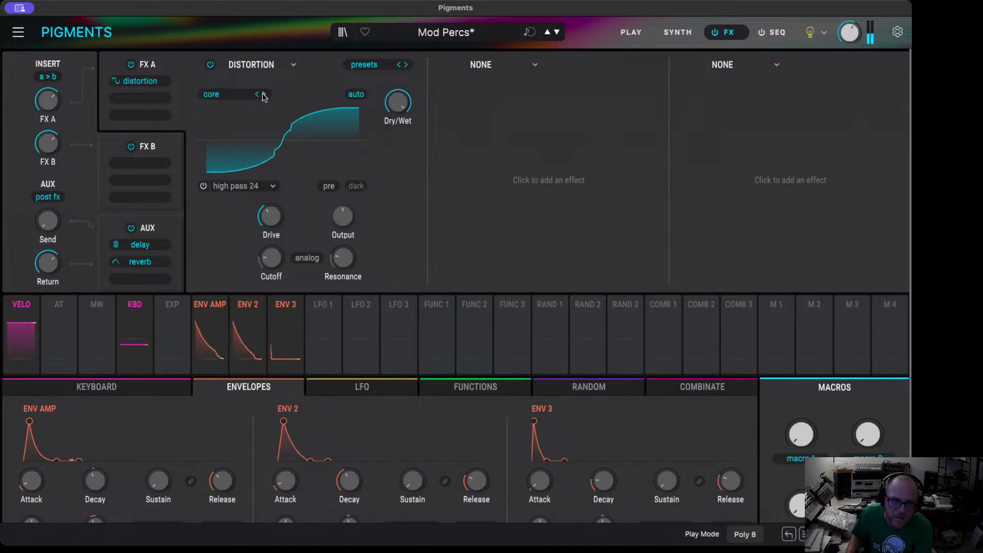
pyautogui.click(263, 95)
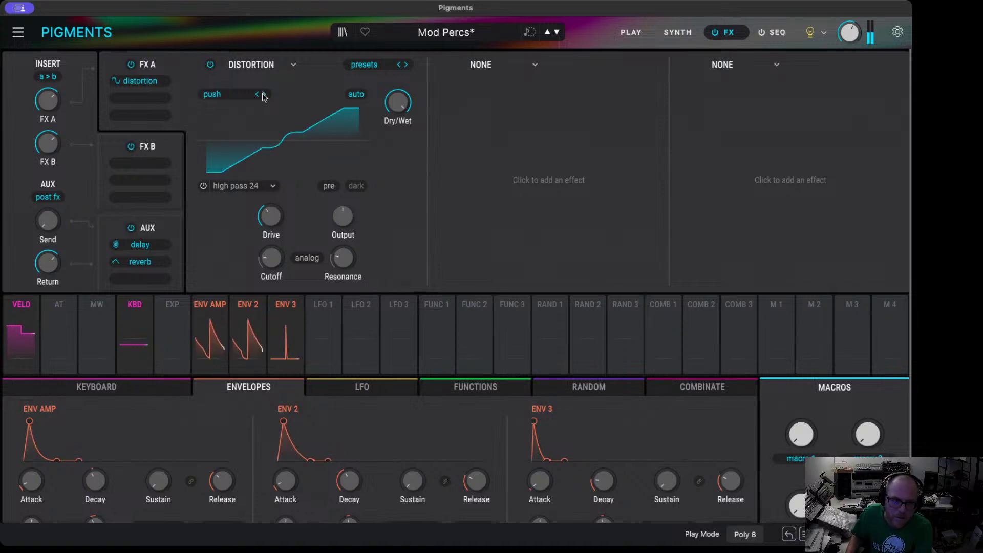
pyautogui.click(264, 95)
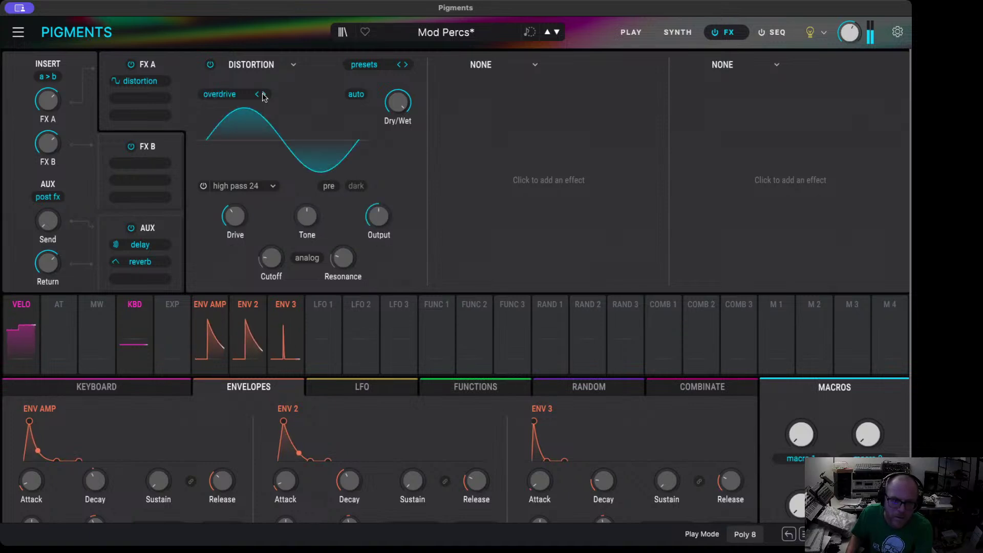
pyautogui.click(131, 65)
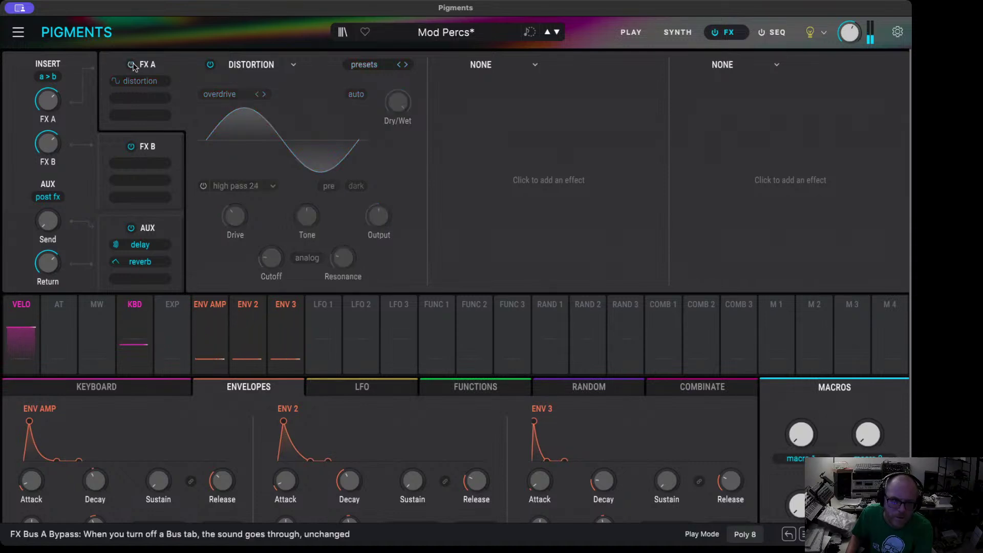
pyautogui.click(131, 65)
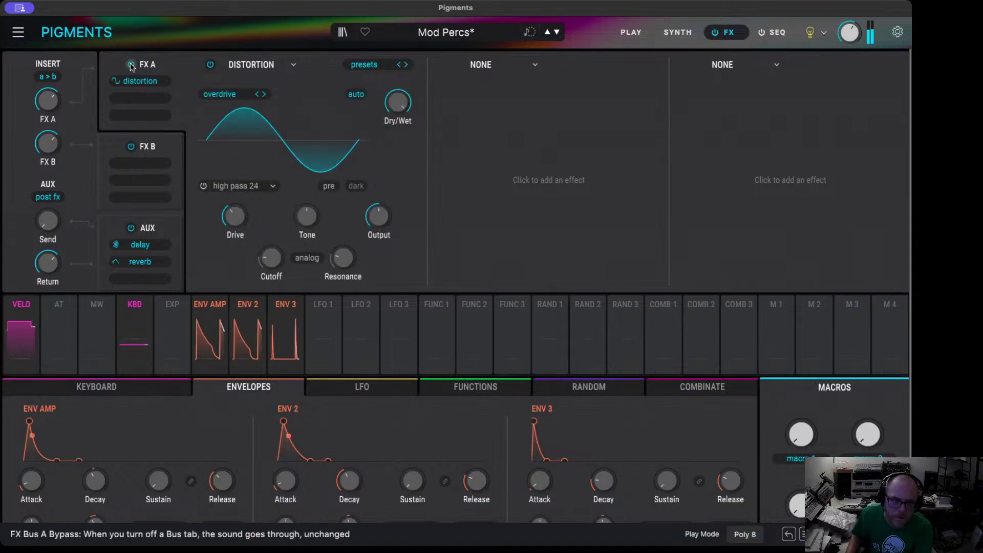
# - Reduce the distortion's Dry/Wet mix and set its filter to a 24 dB/oct low pass placed after the distortion
pyautogui.moveTo(399, 102)
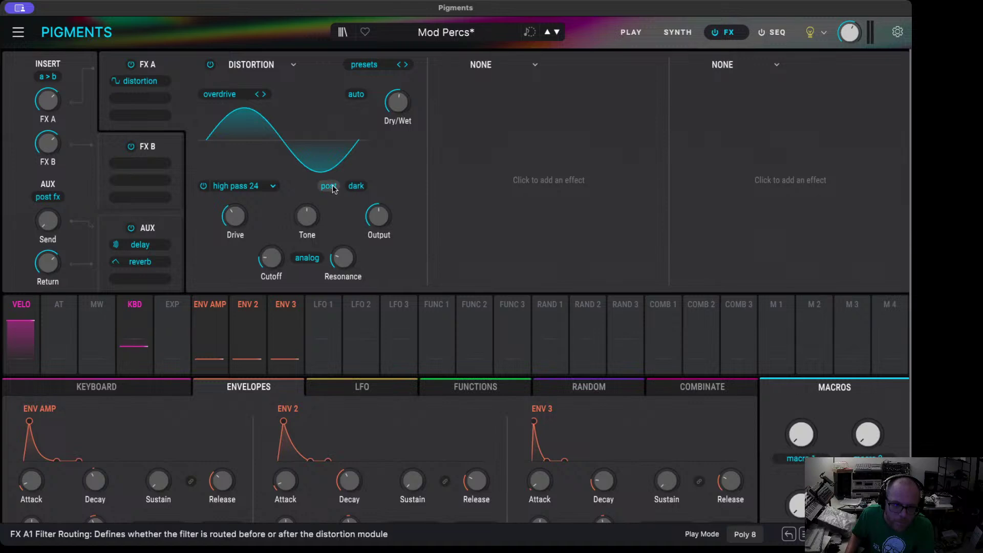
pyautogui.click(356, 186)
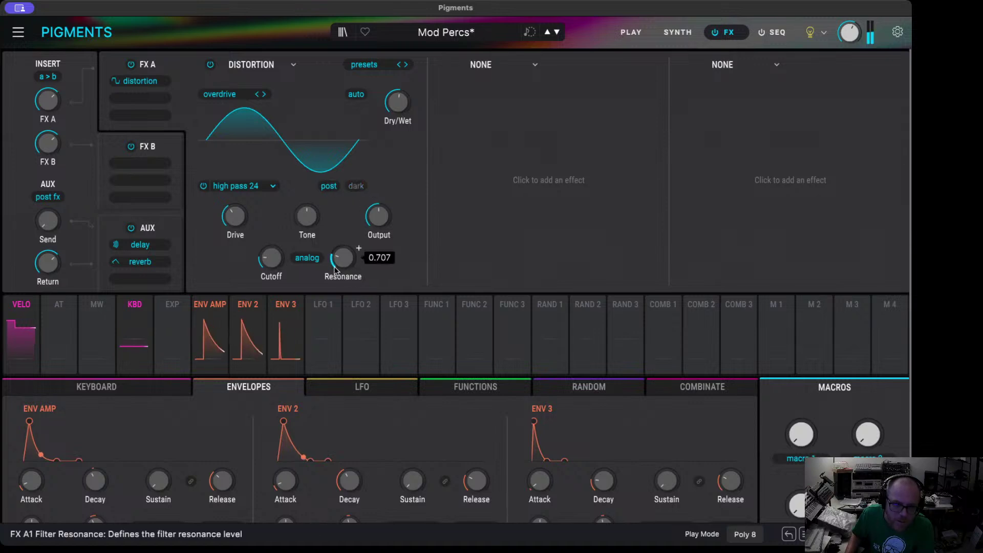
pyautogui.click(261, 187)
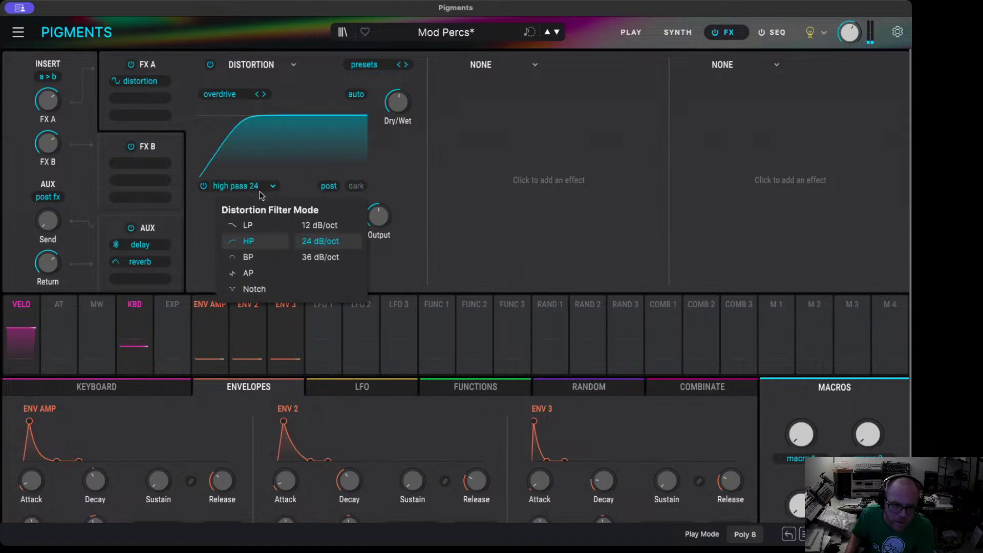
pyautogui.click(257, 223)
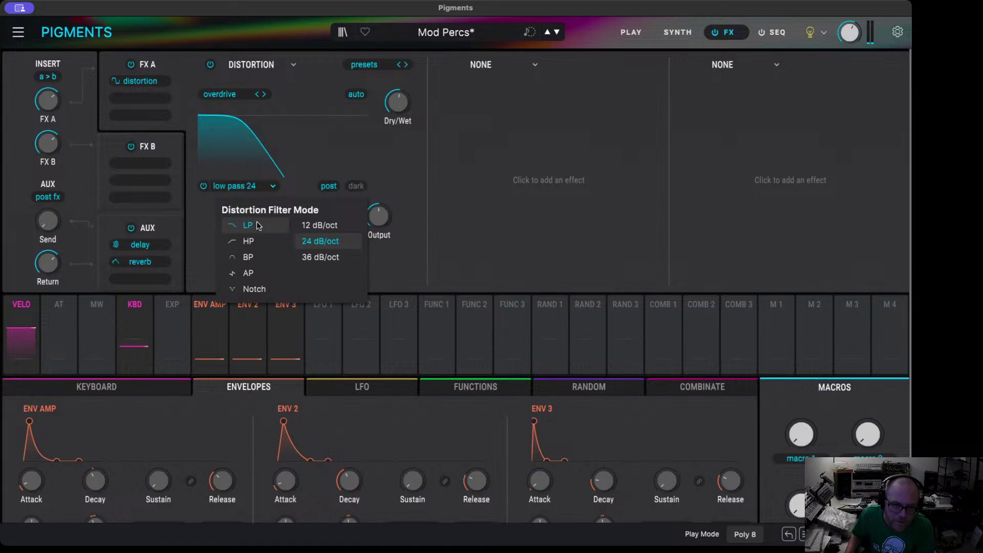
pyautogui.click(400, 203)
# - Set the distortion filter's cutoff to about 2638 Hz with 0.667 resonance, and slightly lower the distortion drive
pyautogui.moveTo(286, 261)
pyautogui.mouseDown()
pyautogui.moveTo(286, 241)
pyautogui.moveTo(286, 249)
pyautogui.mouseUp()
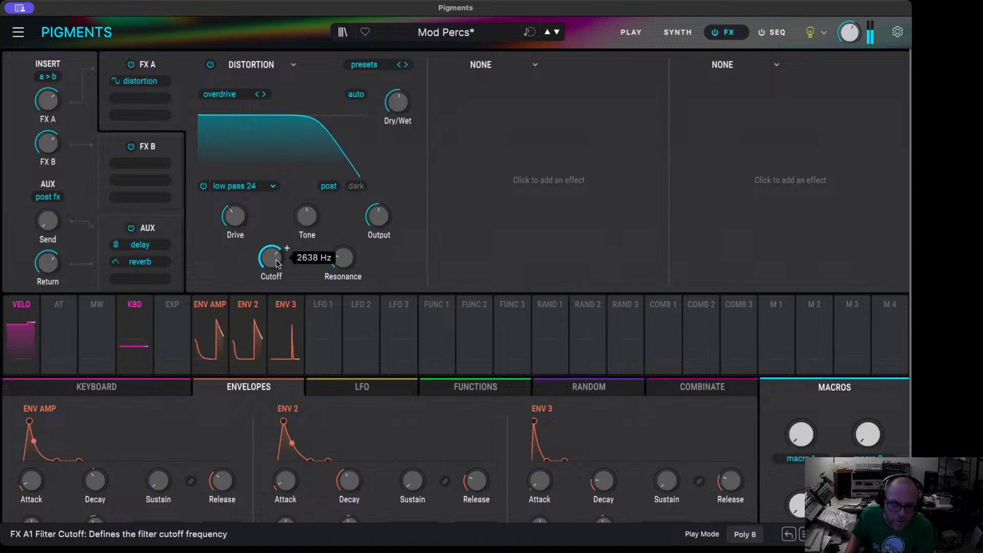
pyautogui.moveTo(359, 248); pyautogui.dragTo(359, 255)
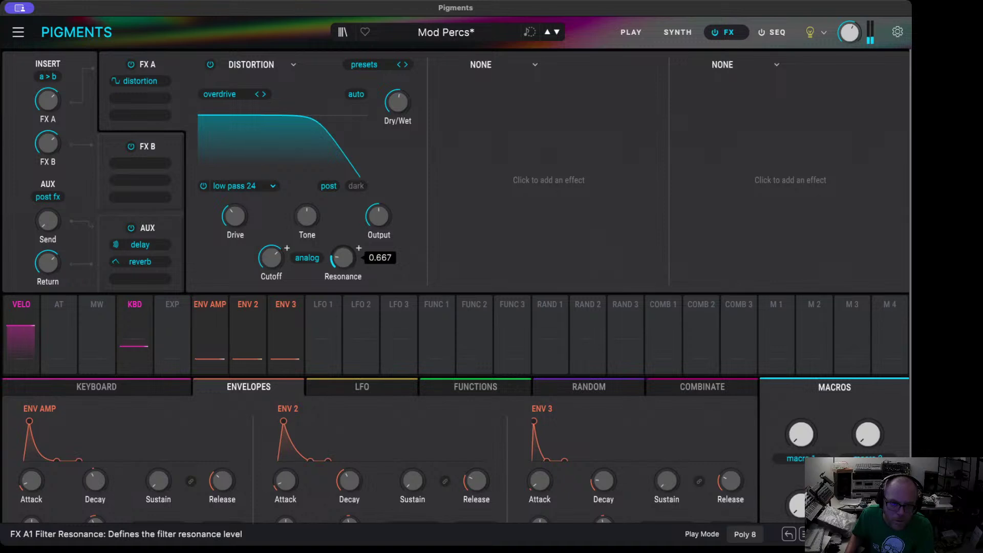
pyautogui.moveTo(270, 258); pyautogui.dragTo(270, 258)
pyautogui.moveTo(234, 216)
pyautogui.mouseDown()
pyautogui.moveTo(251, 207)
pyautogui.moveTo(237, 232)
pyautogui.moveTo(237, 222)
pyautogui.mouseUp()
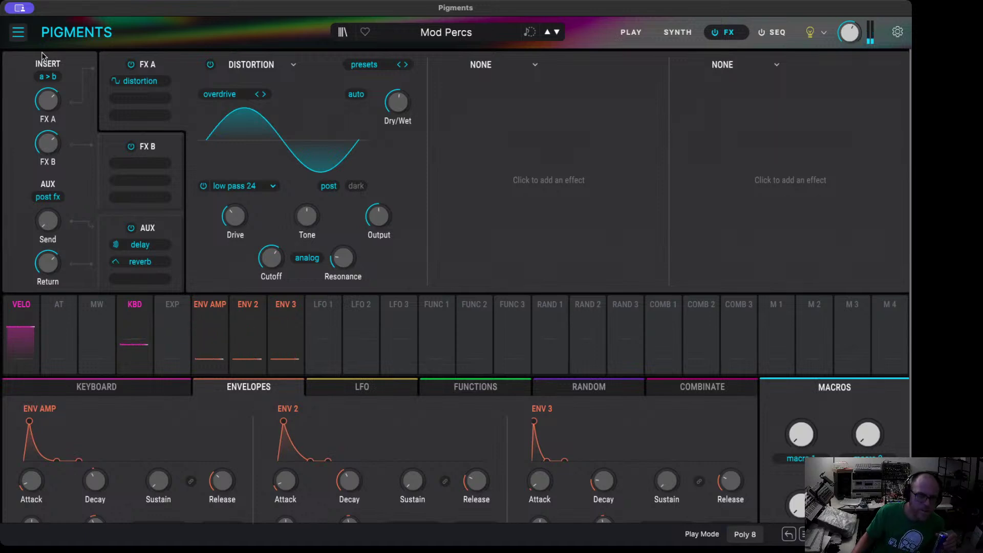
# - Start a new default preset and change Engine 1's type to Modal
pyautogui.hotkey('ctrl', 'n')
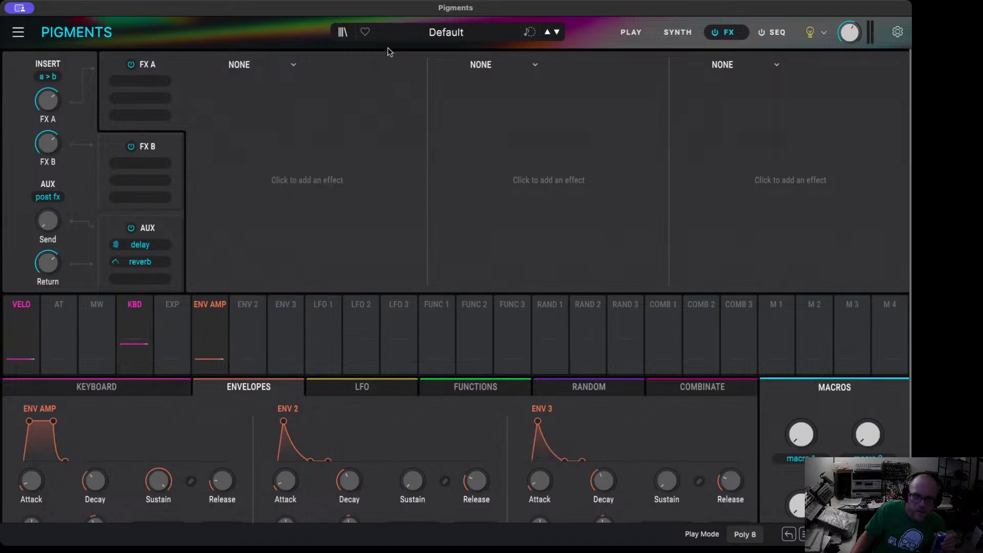
pyautogui.click(677, 32)
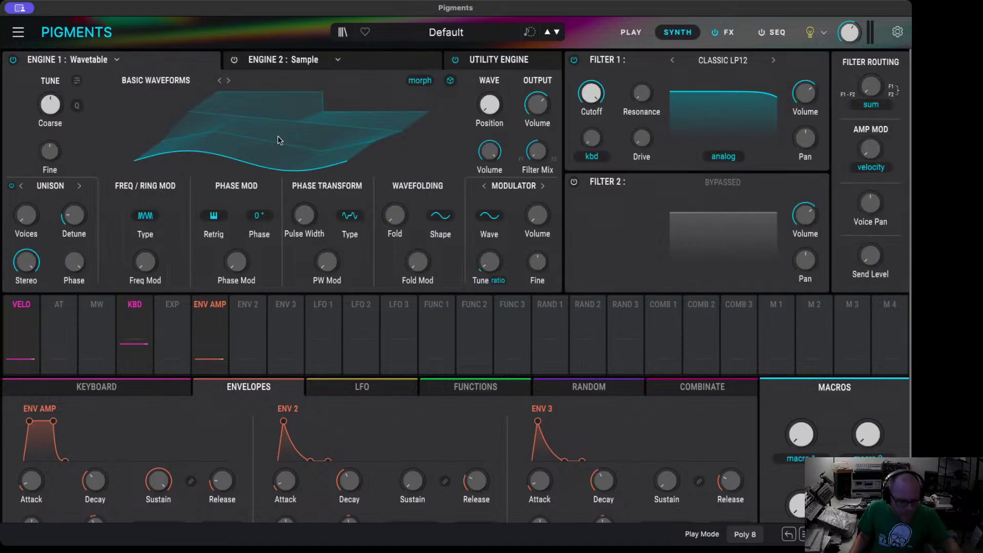
pyautogui.click(91, 60)
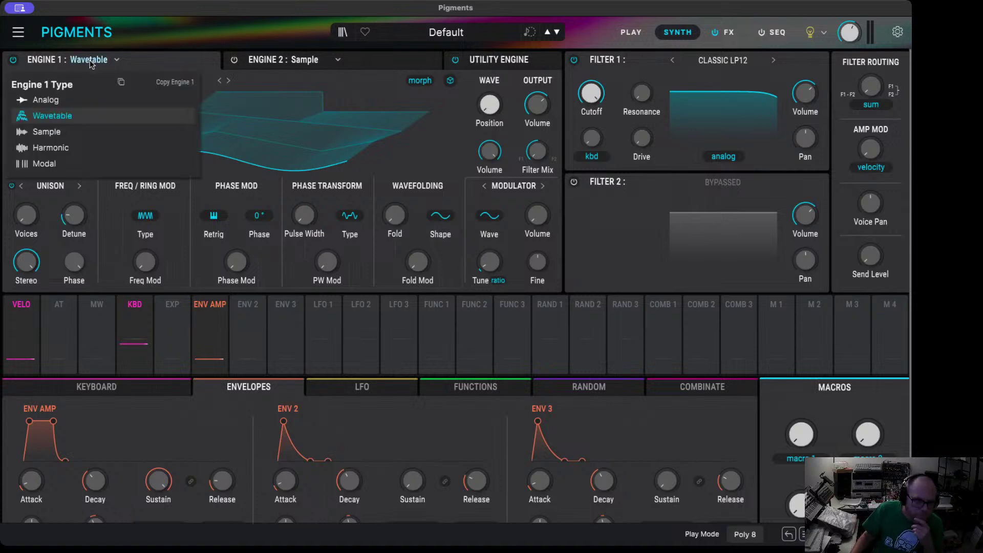
pyautogui.click(102, 165)
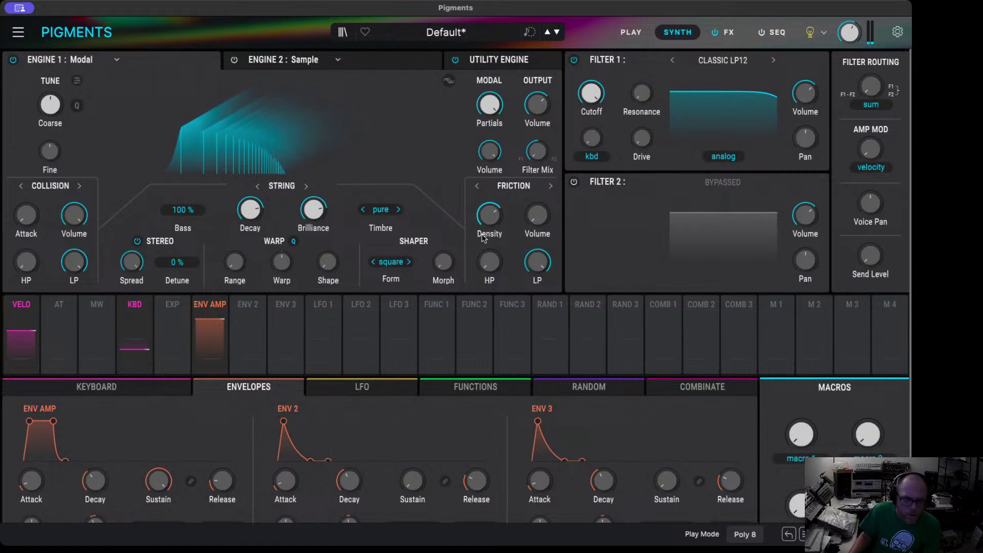
# - Raise the string resonator's Decay above 0.800 and lower its Brilliance to 0.272
pyautogui.moveTo(255, 212)
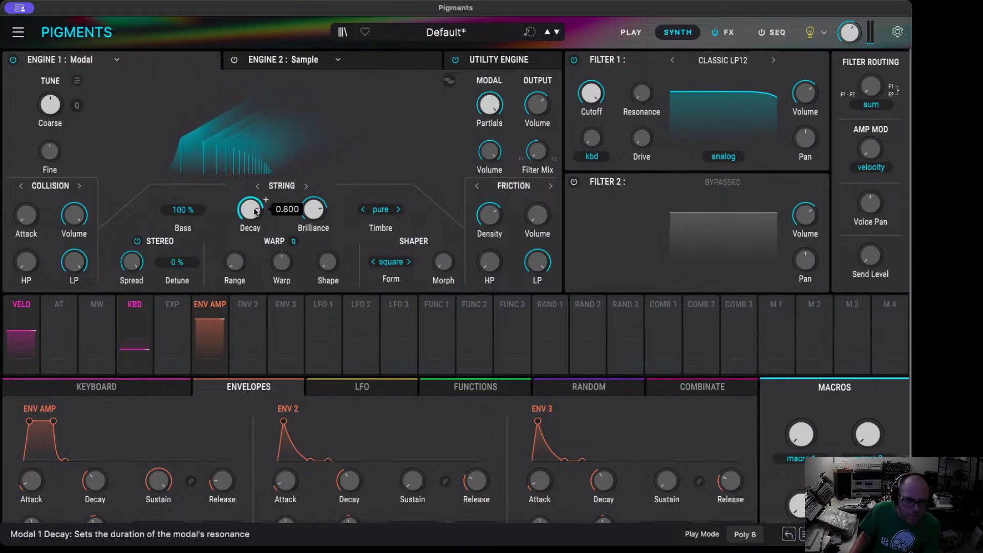
pyautogui.moveTo(255, 211); pyautogui.dragTo(255, 198)
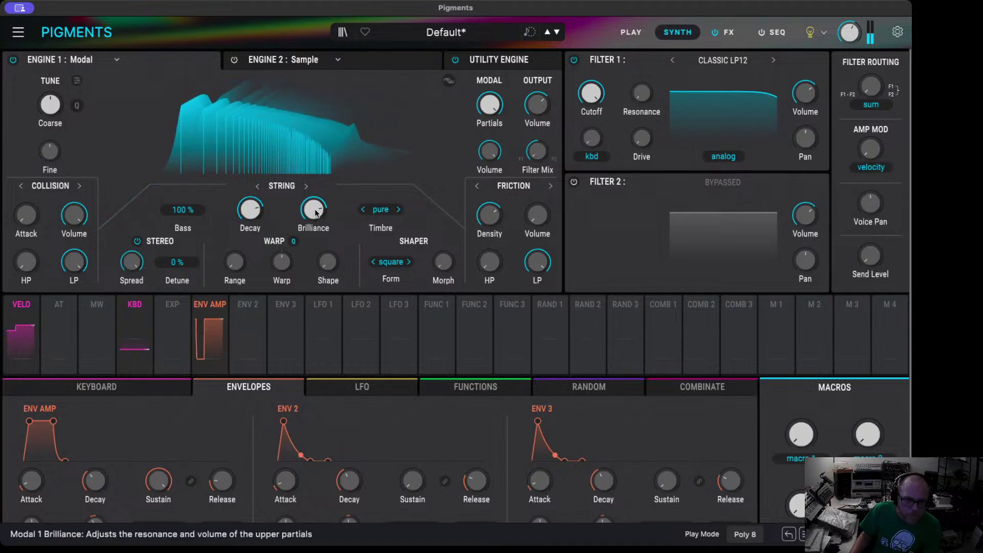
pyautogui.moveTo(313, 209); pyautogui.dragTo(314, 220)
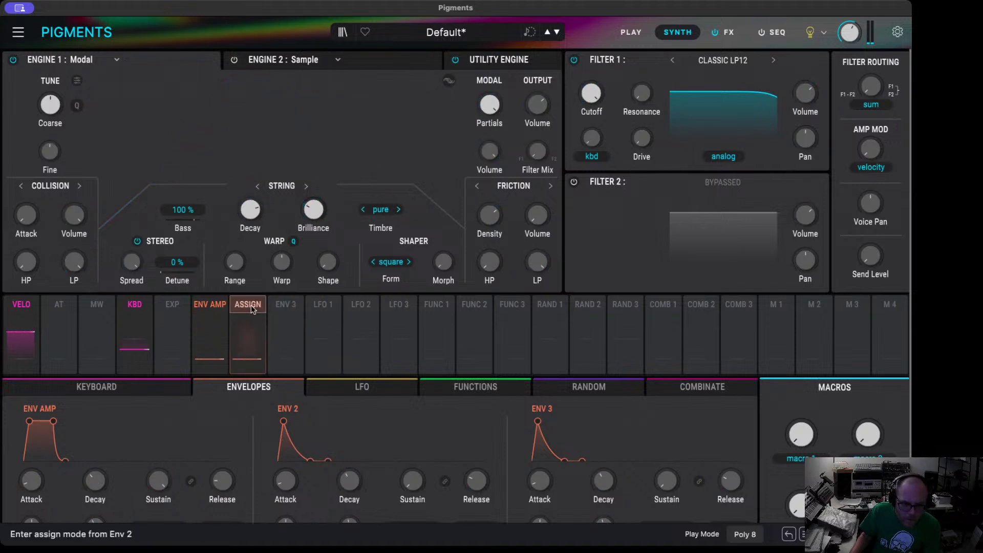
# - Modulate the string resonator's Brilliance with Env 2 at 0.37, and give Env 2 a short attack and a longer decay
pyautogui.click(264, 327)
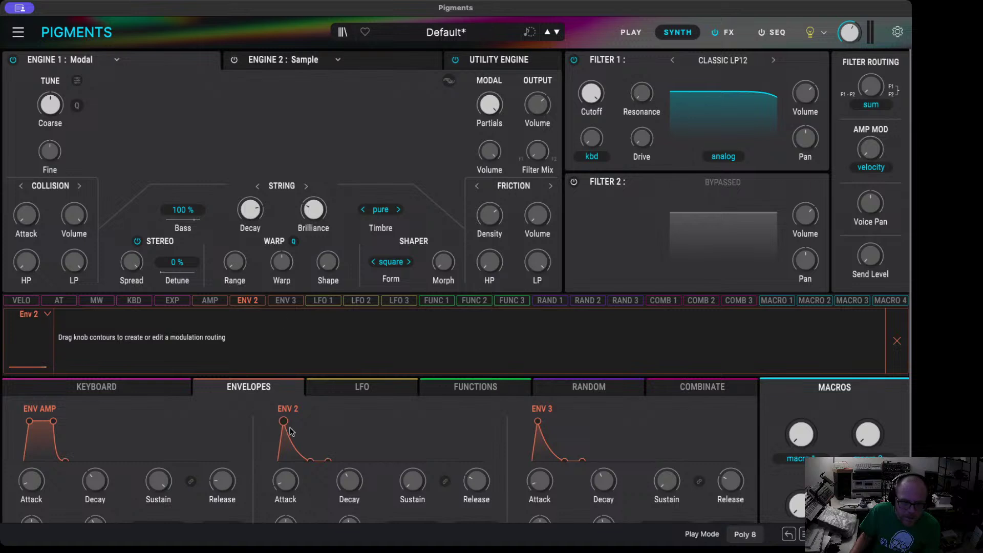
pyautogui.moveTo(284, 422); pyautogui.dragTo(303, 421)
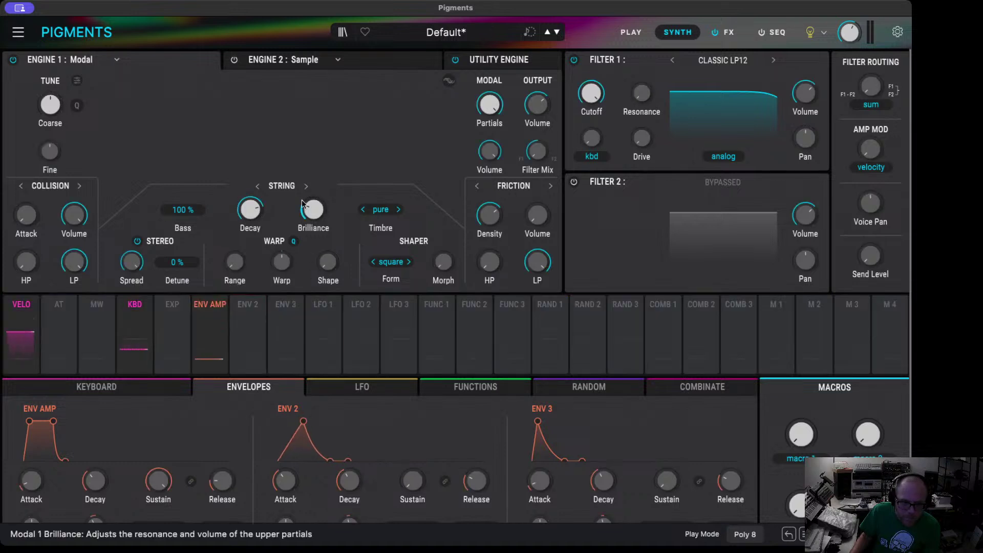
pyautogui.click(248, 312)
pyautogui.moveTo(313, 218); pyautogui.dragTo(313, 209)
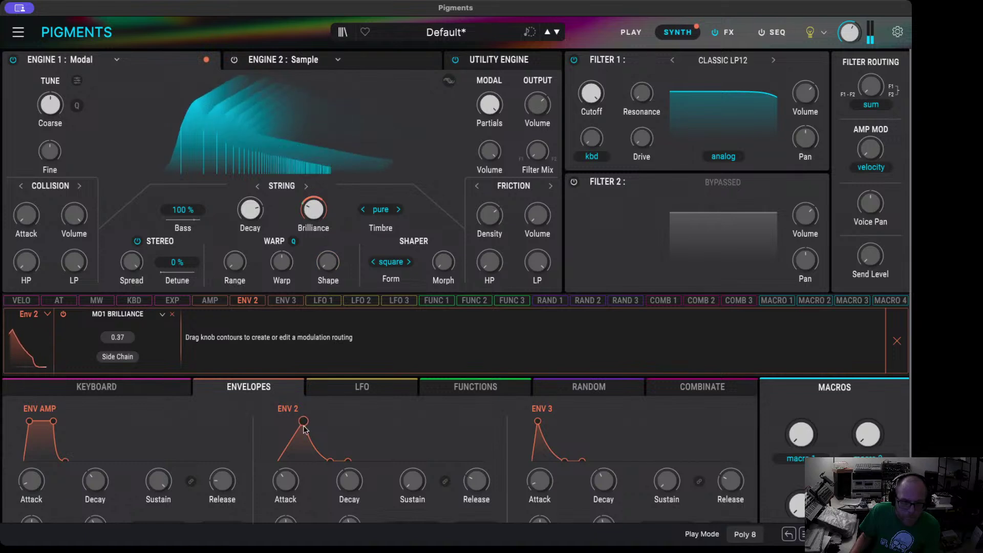
pyautogui.moveTo(304, 421); pyautogui.dragTo(279, 422)
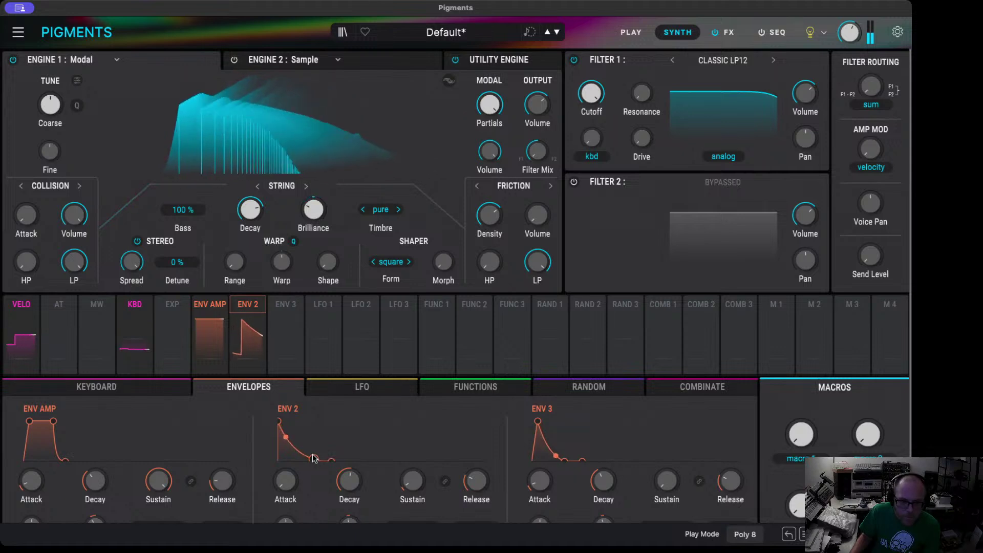
pyautogui.moveTo(279, 423); pyautogui.dragTo(286, 422)
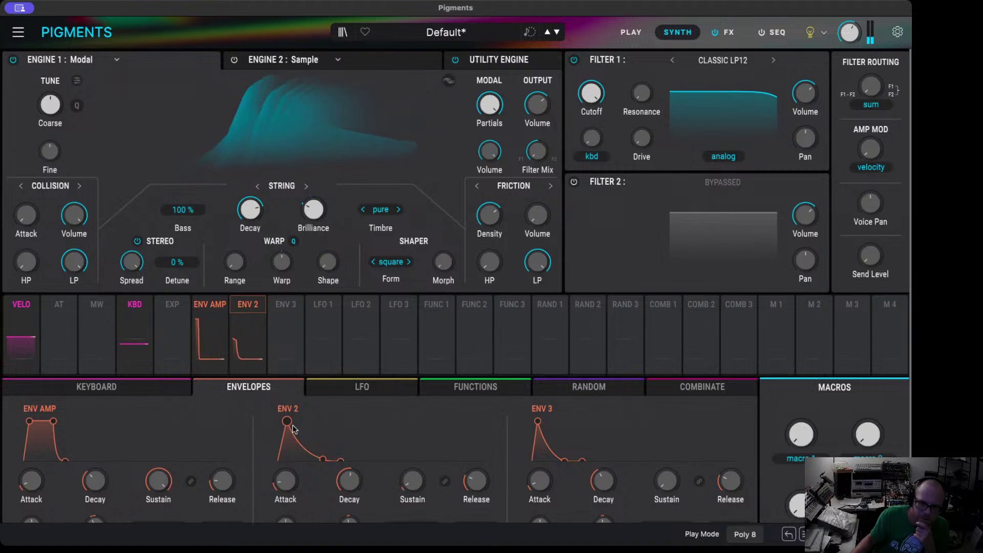
# - Set the modal engine's Shaper form to Brass and turn up its Morph
pyautogui.click(391, 262)
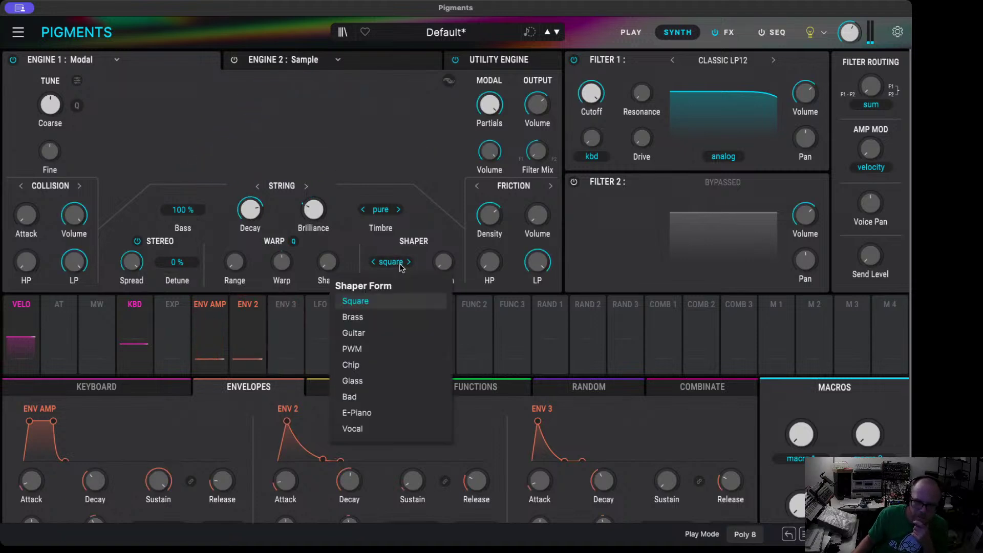
pyautogui.click(399, 315)
pyautogui.moveTo(399, 315); pyautogui.dragTo(456, 254)
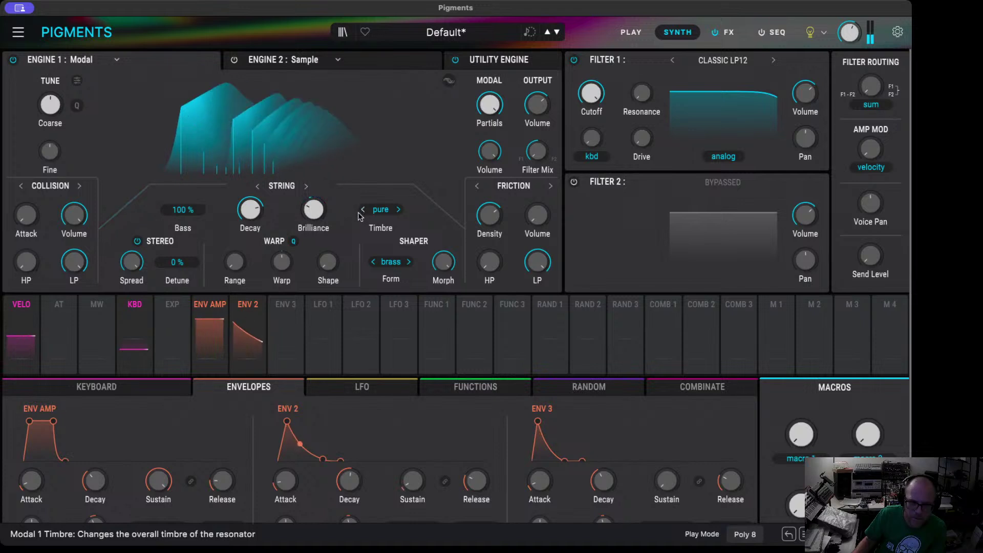
# - Reduce Env 2's modulation of Brilliance to 0.31 and slightly raise the base Brilliance
pyautogui.moveTo(314, 215)
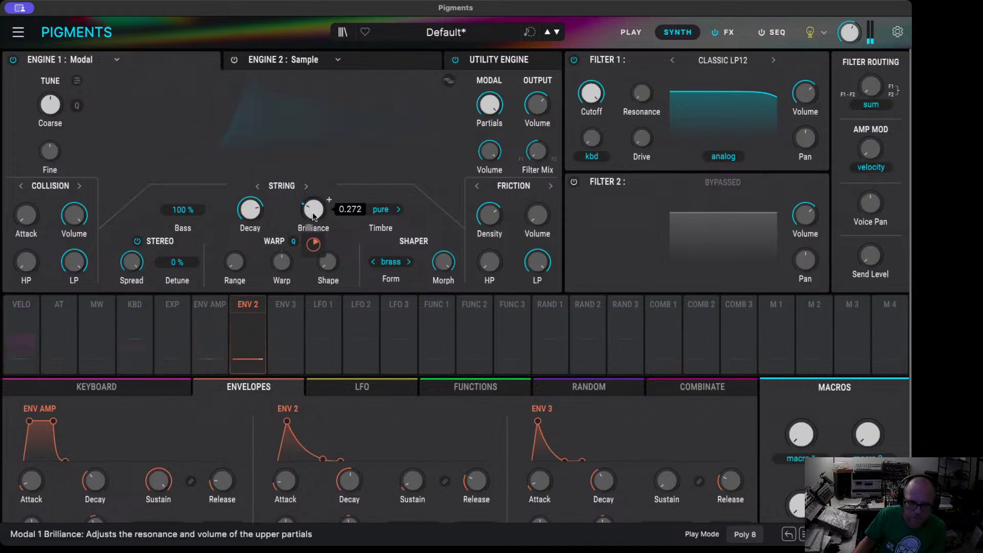
pyautogui.click(248, 317)
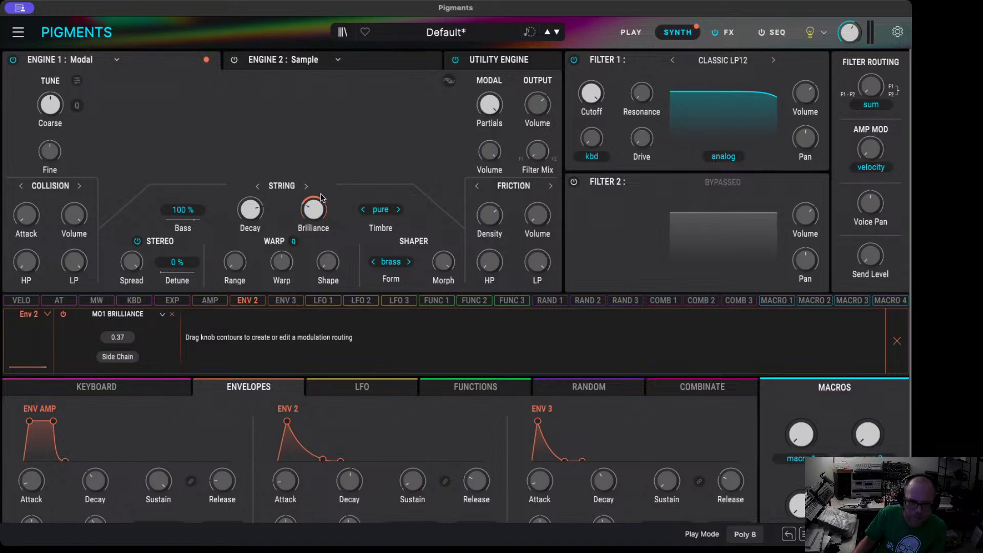
pyautogui.moveTo(315, 208)
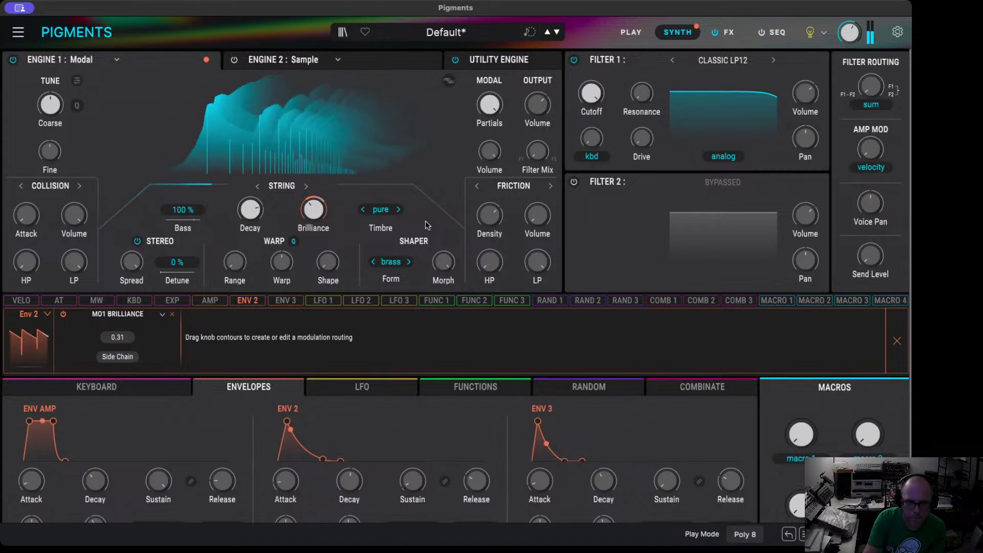
# - Audition further Shaper forms, including Chip and Bad, and settle on Vocal
pyautogui.click(411, 262)
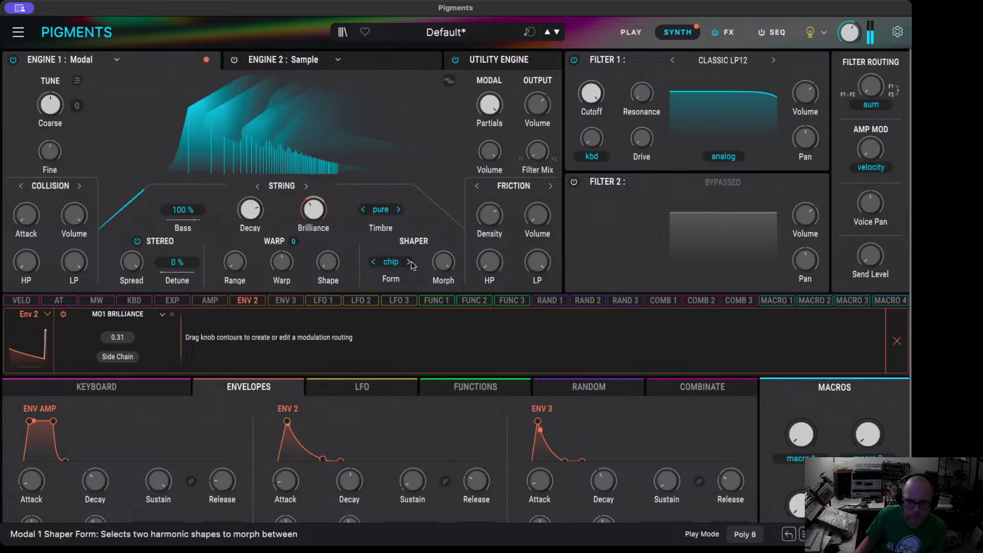
pyautogui.click(410, 263)
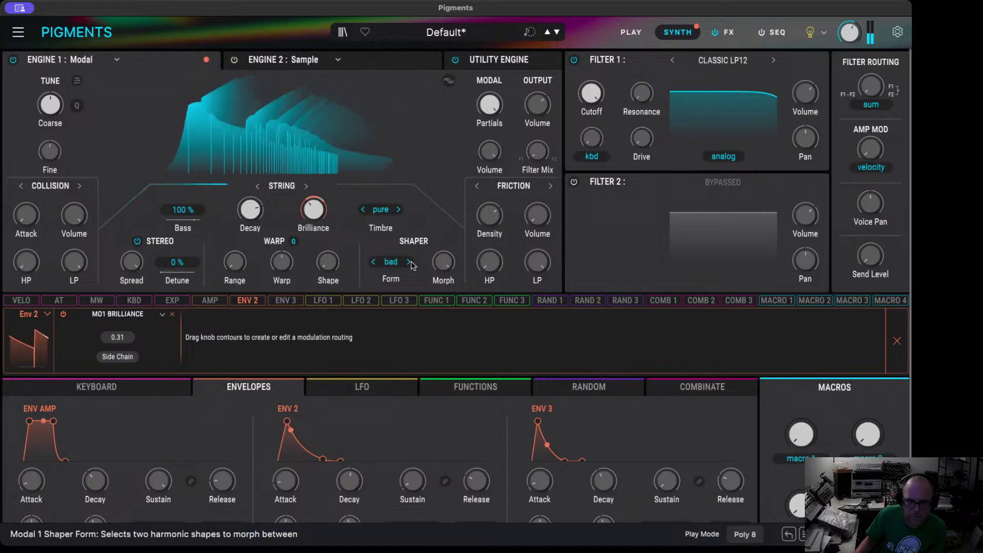
pyautogui.click(410, 263)
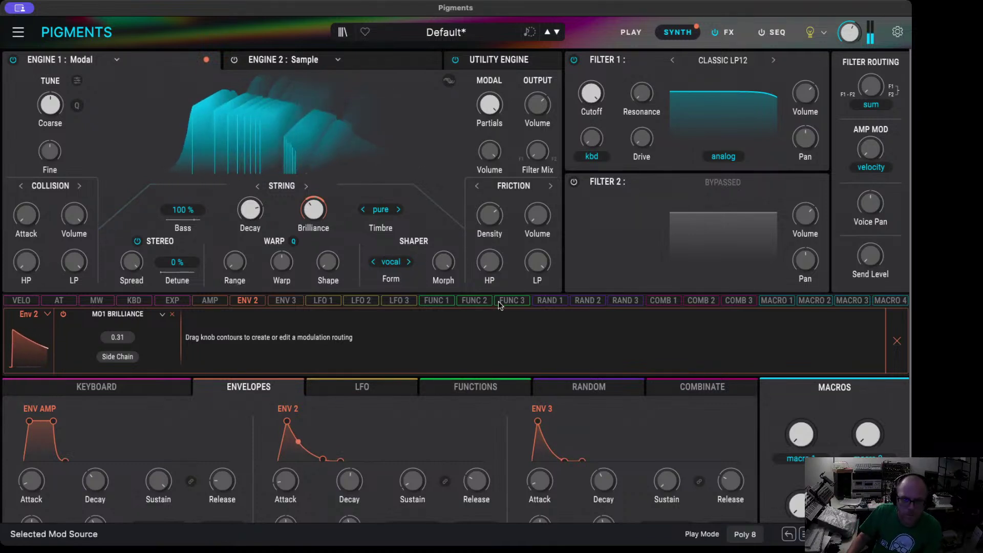
# - Bring in the Friction exciter at a volume of about -9.07 dB and set its Density to 649 Hz
pyautogui.moveTo(494, 216); pyautogui.dragTo(508, 237)
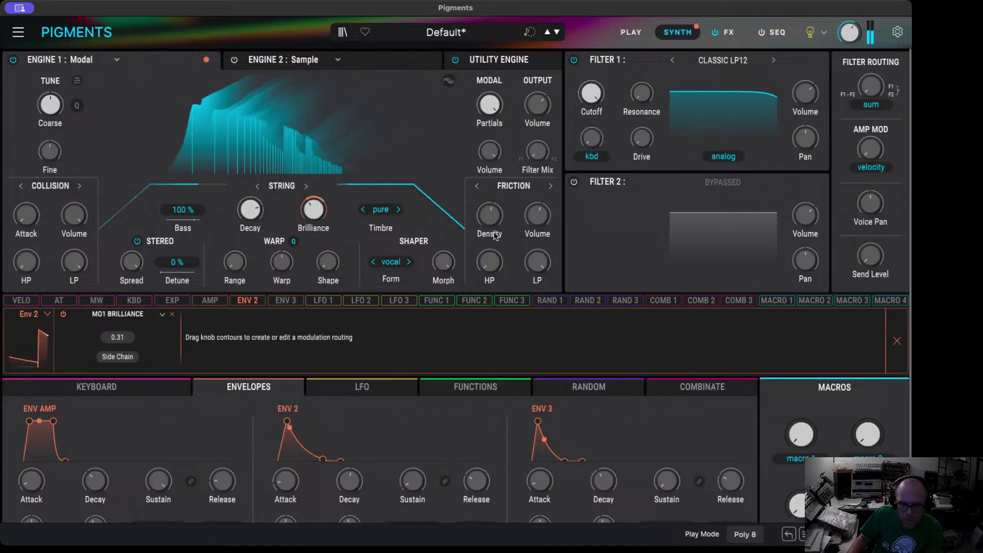
pyautogui.moveTo(544, 226)
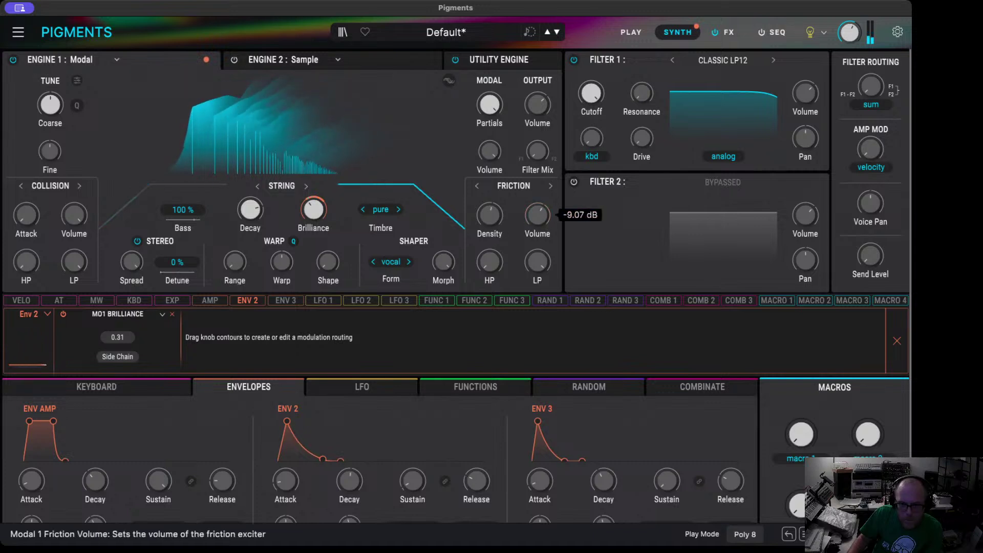
pyautogui.moveTo(492, 215)
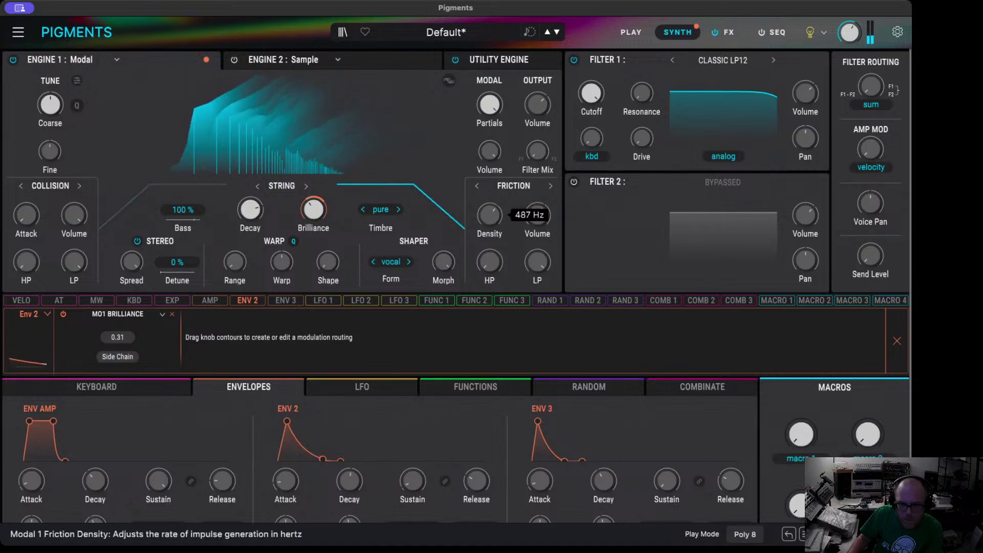
pyautogui.moveTo(489, 215); pyautogui.dragTo(489, 204)
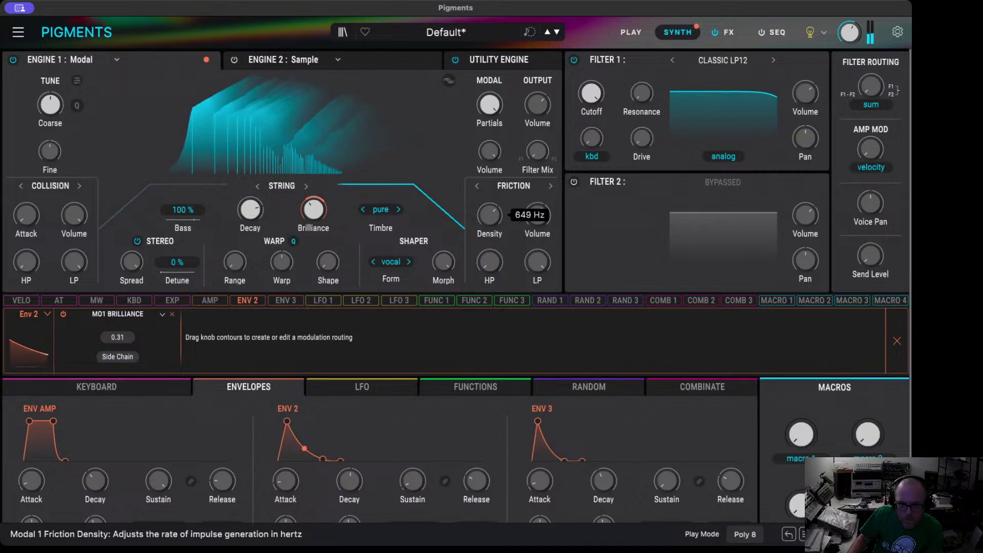
# - Lower the Friction exciter's low-pass cutoff and turn its volume up further
pyautogui.moveTo(490, 261)
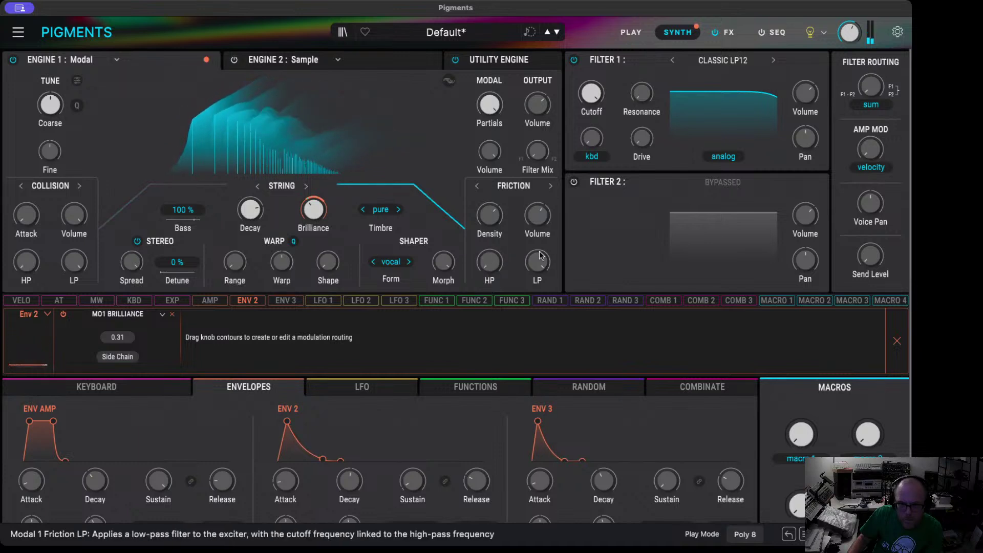
pyautogui.moveTo(537, 261)
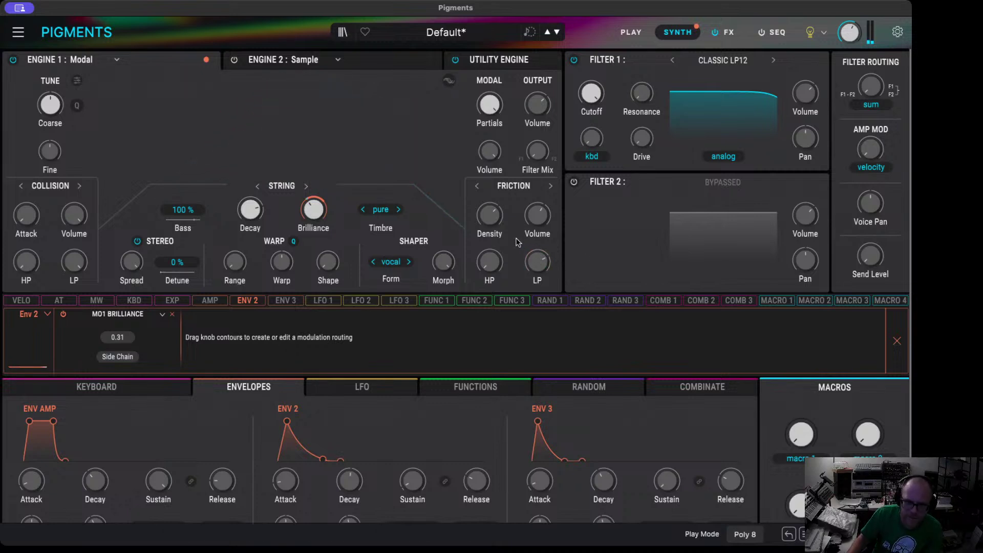
pyautogui.click(490, 215)
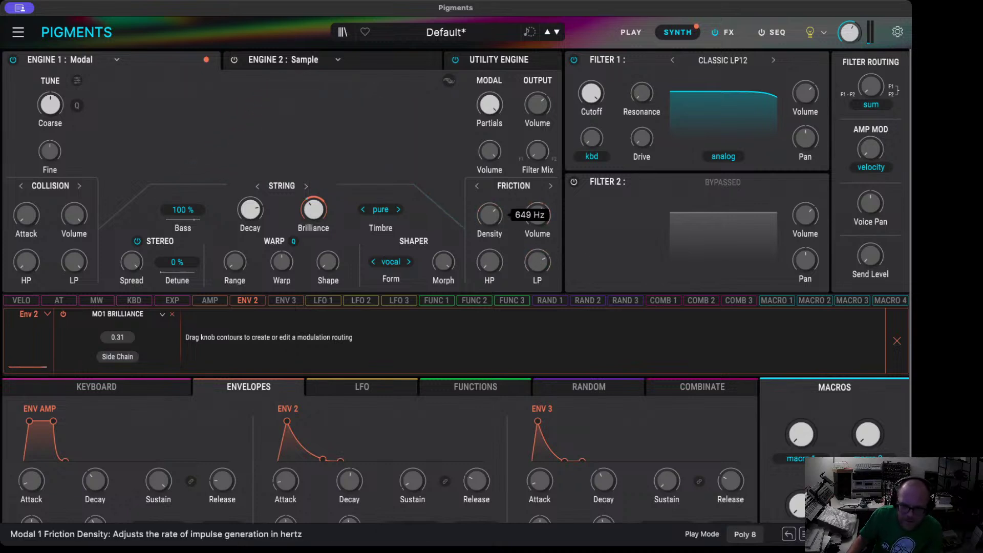
pyautogui.moveTo(534, 213); pyautogui.dragTo(534, 202)
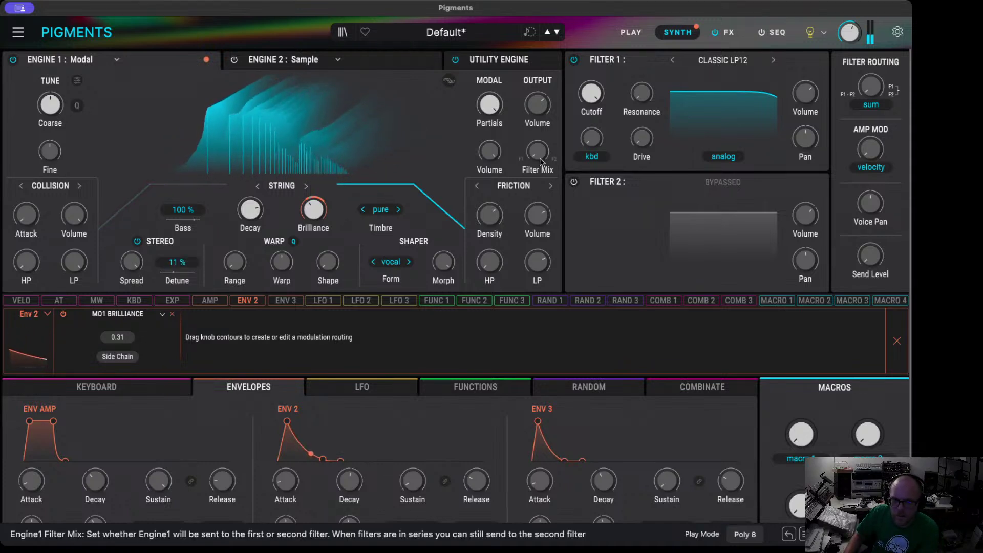
# - Lower the Filter 1 cutoff and route Env 2 to modulate it by an amount of 0.23
pyautogui.moveTo(592, 93); pyautogui.dragTo(591, 138)
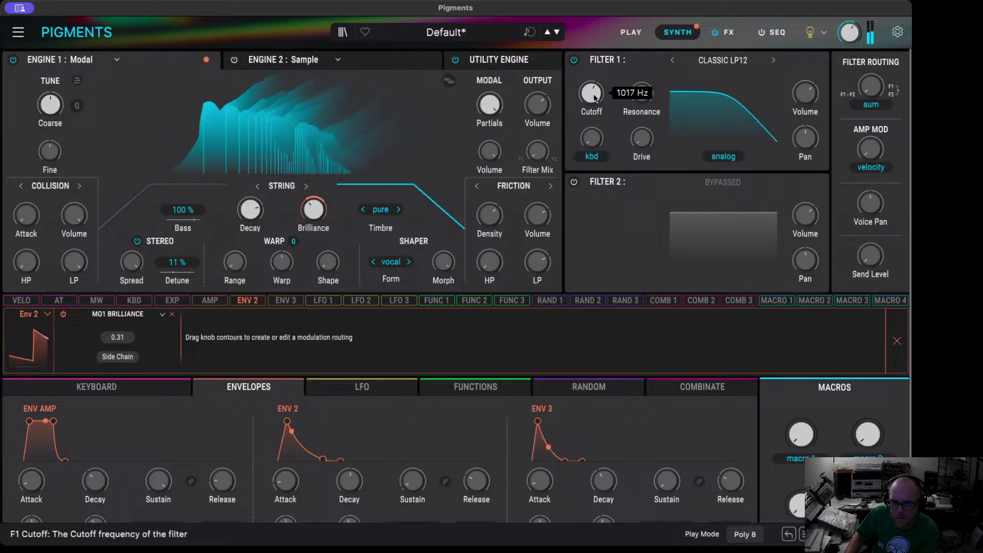
pyautogui.moveTo(594, 97); pyautogui.dragTo(593, 115)
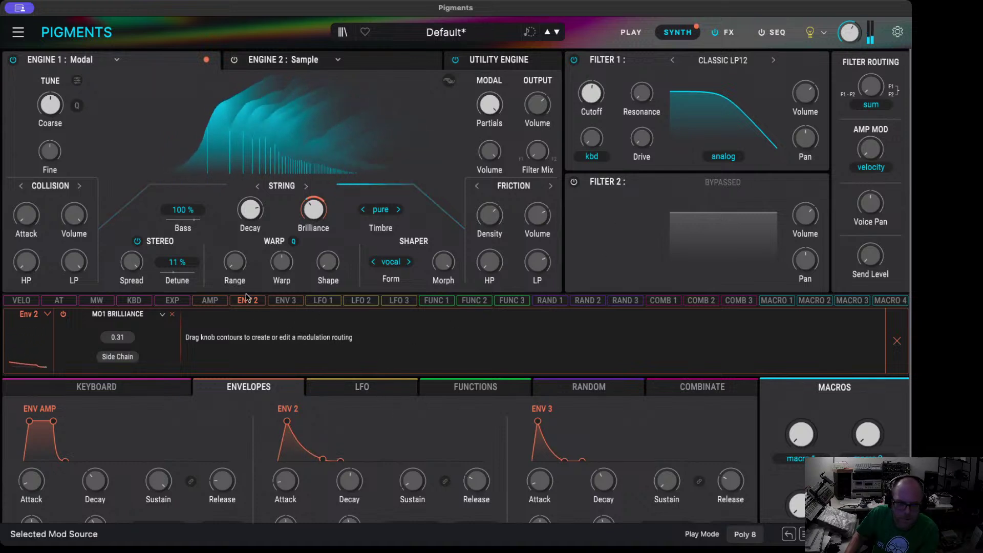
pyautogui.moveTo(591, 93); pyautogui.dragTo(591, 83)
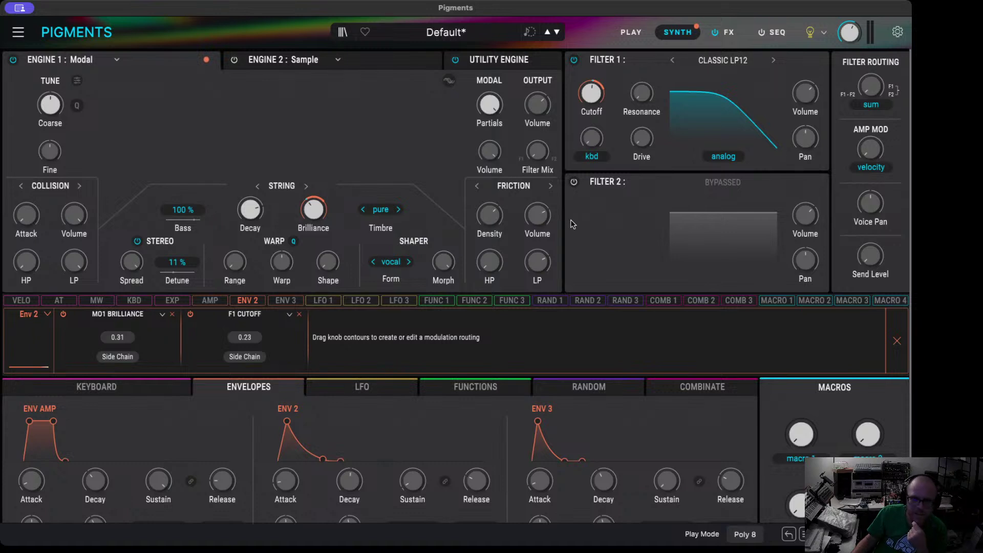
pyautogui.moveTo(528, 208)
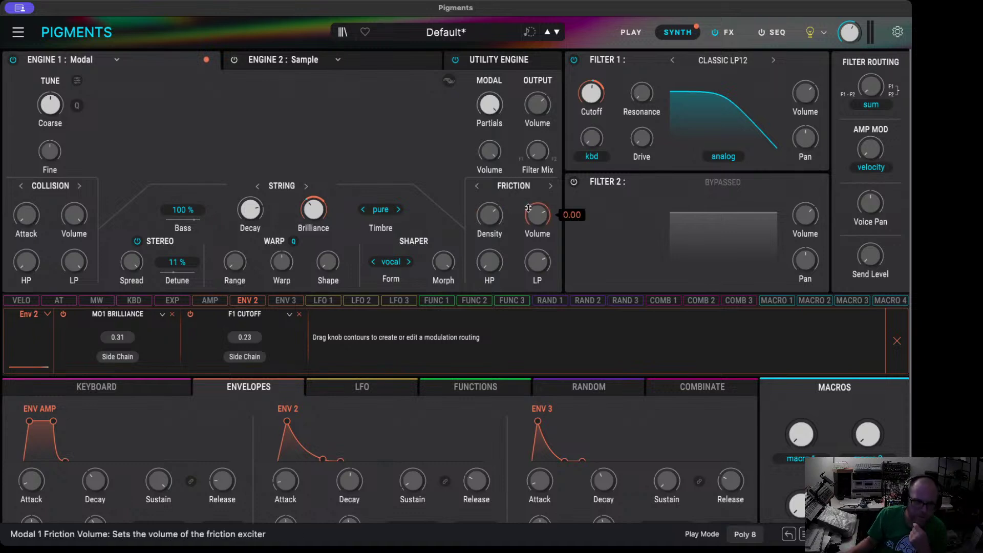
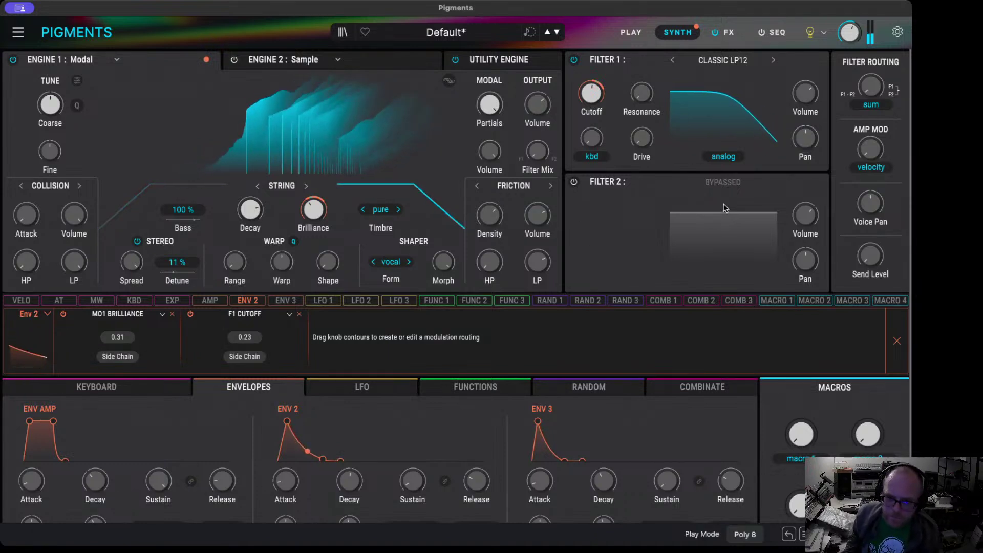
# - Try Filter 1's Drive up to 100 %, back it off to about 31 %, and add some Resonance
pyautogui.moveTo(642, 139); pyautogui.dragTo(641, 132)
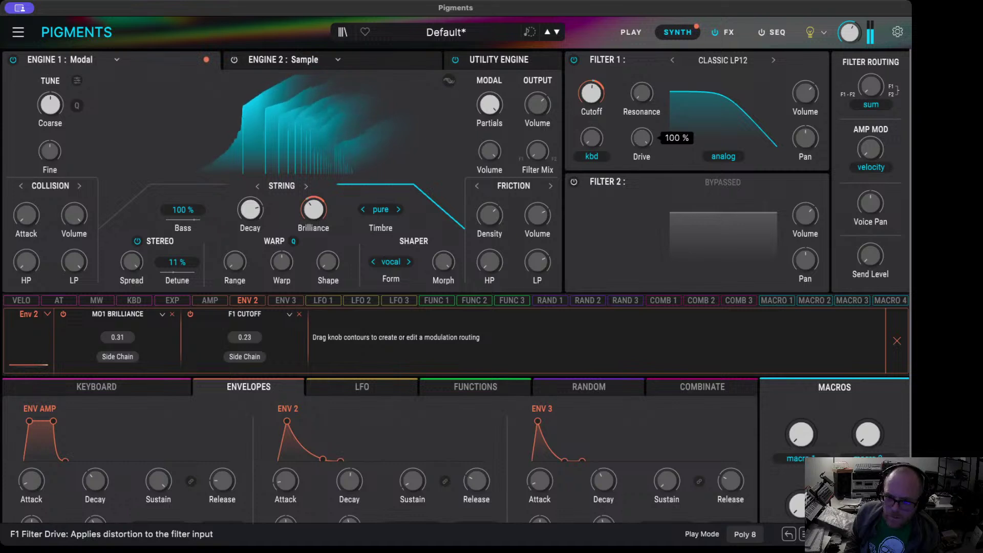
pyautogui.moveTo(642, 138); pyautogui.dragTo(642, 148)
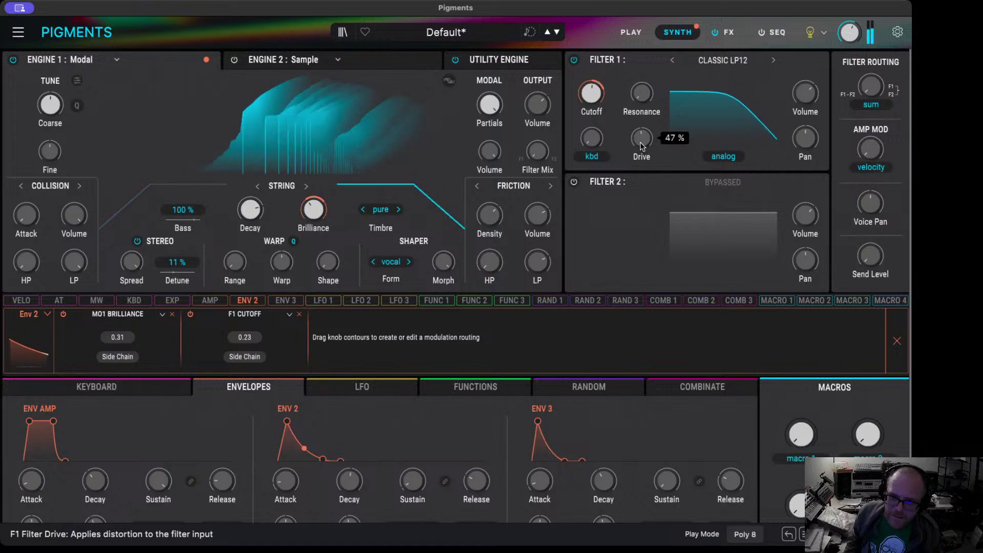
pyautogui.moveTo(640, 142); pyautogui.dragTo(640, 151)
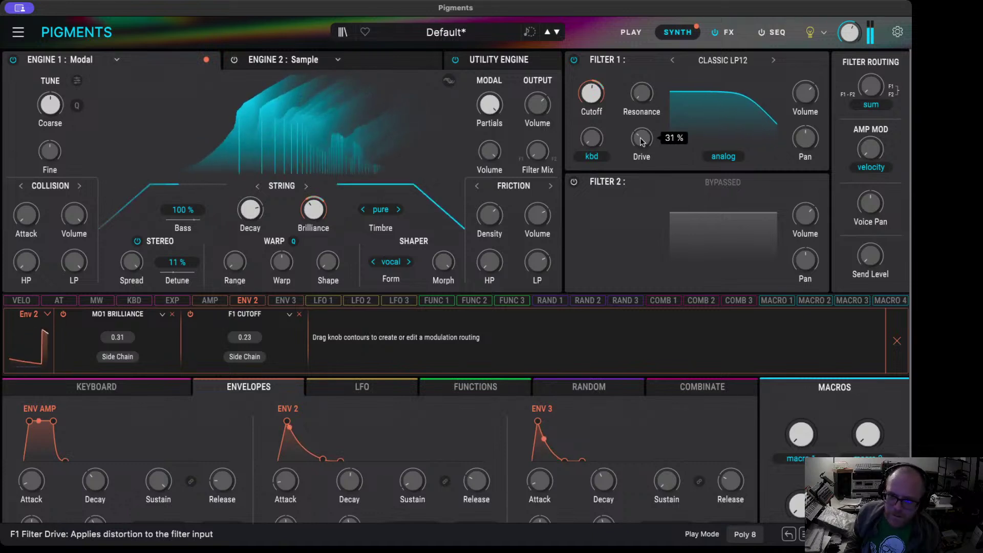
pyautogui.moveTo(641, 93)
pyautogui.mouseDown()
pyautogui.moveTo(641, 77)
pyautogui.moveTo(649, 99)
pyautogui.mouseUp()
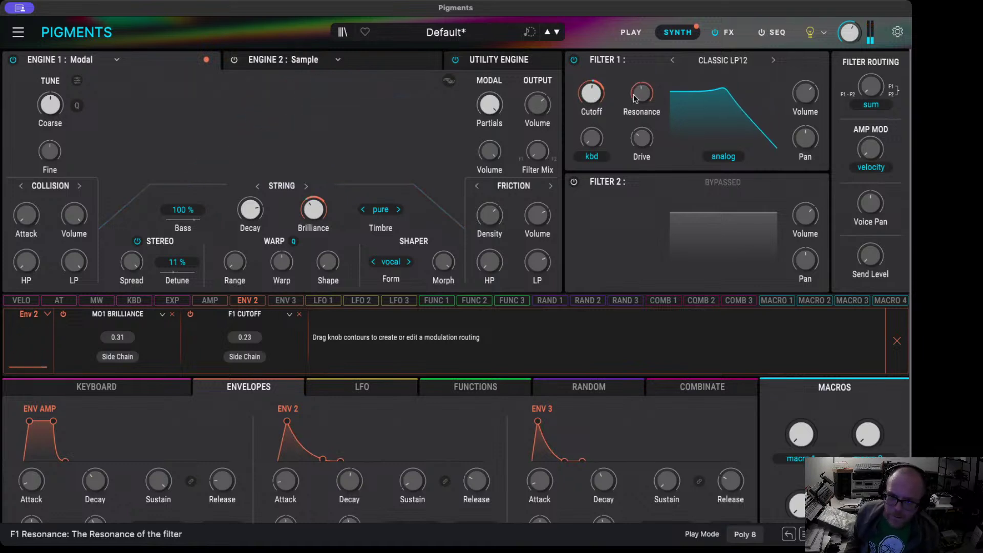
pyautogui.moveTo(650, 128)
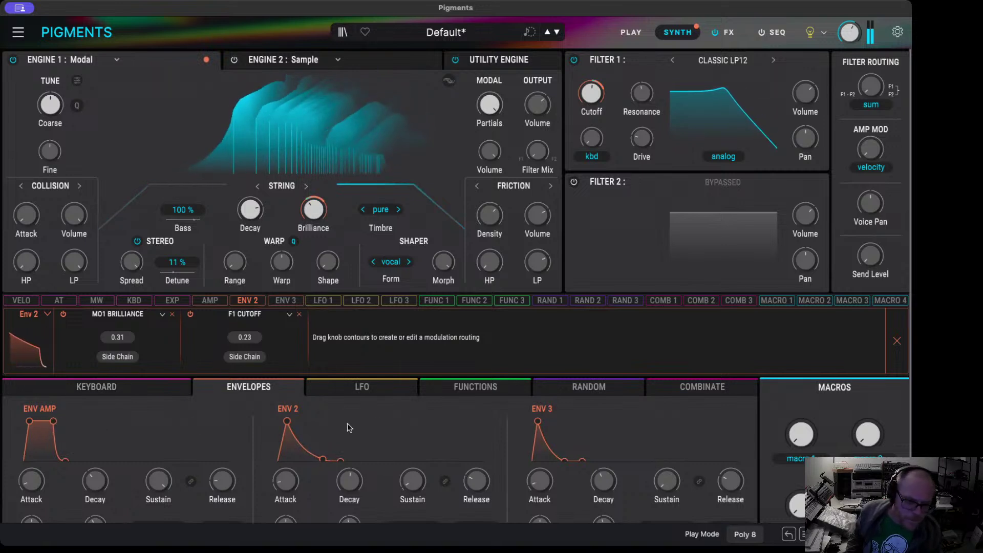
# - Try out the Warp Shape, then assign the mod wheel to the Warp amount at 0.31
pyautogui.click(357, 390)
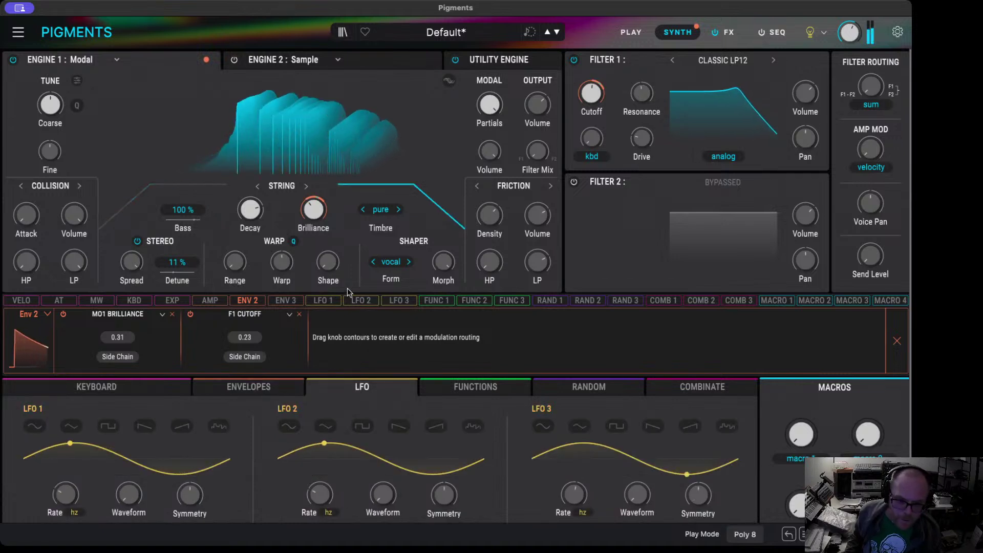
pyautogui.moveTo(328, 264); pyautogui.dragTo(295, 273)
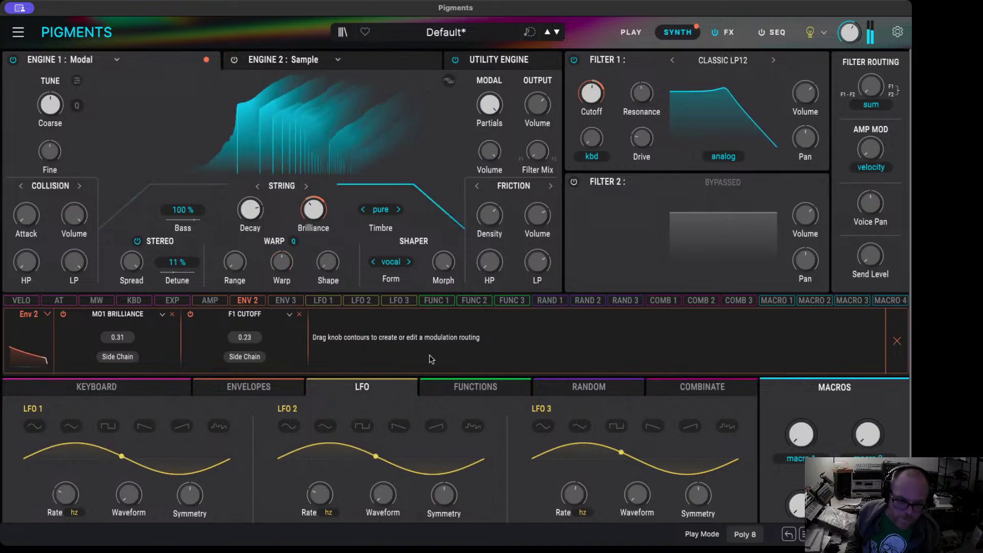
pyautogui.click(97, 301)
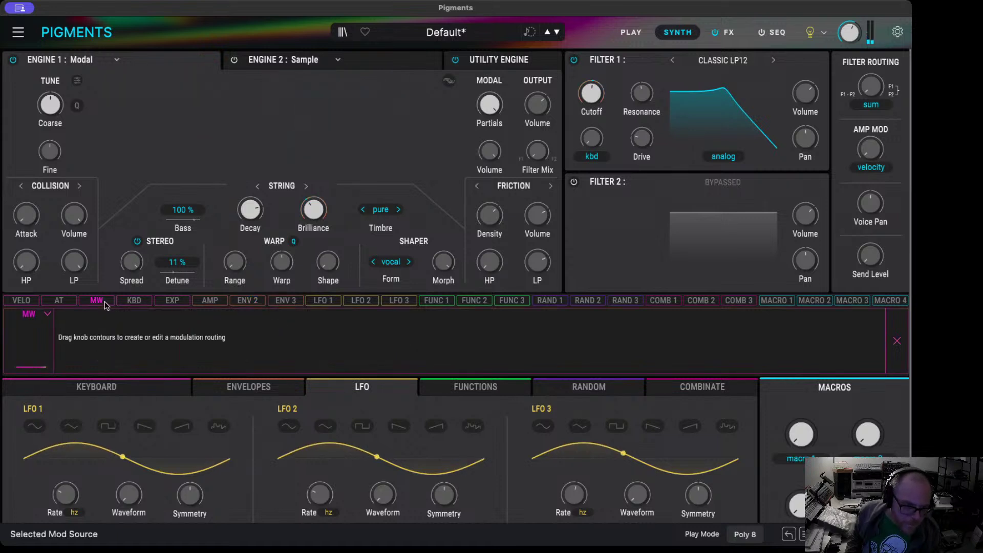
pyautogui.moveTo(283, 261); pyautogui.dragTo(285, 246)
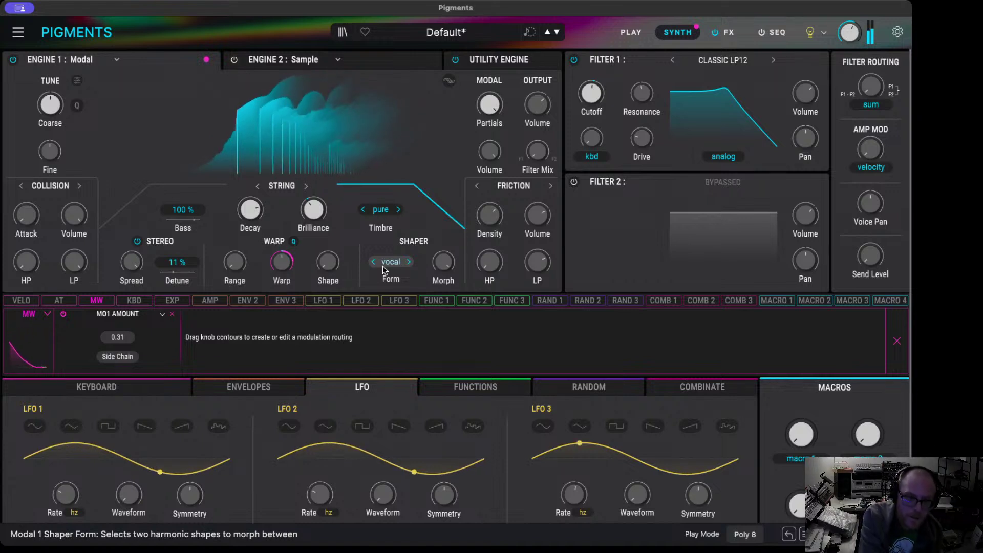
pyautogui.moveTo(327, 262); pyautogui.dragTo(327, 257)
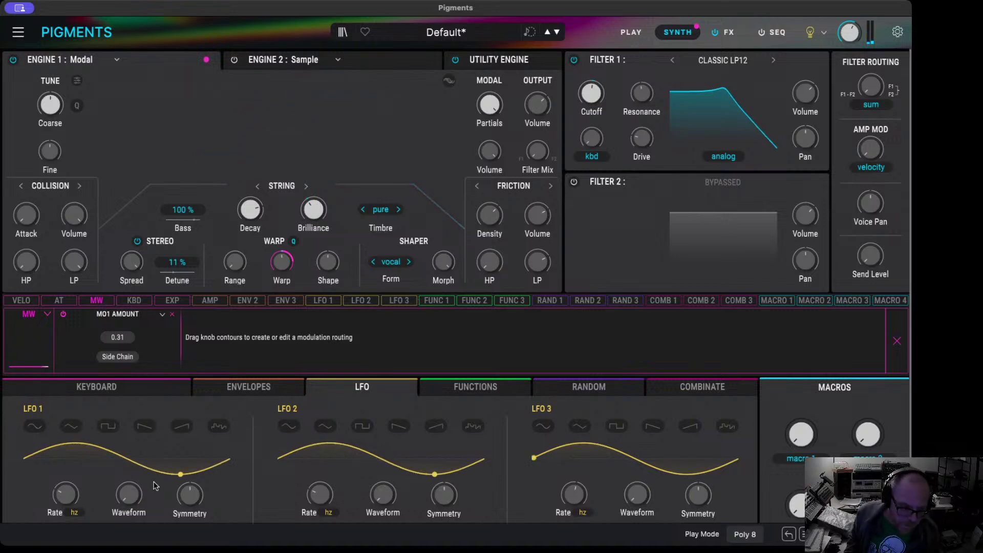
pyautogui.moveTo(328, 261)
pyautogui.moveTo(328, 262); pyautogui.dragTo(328, 257)
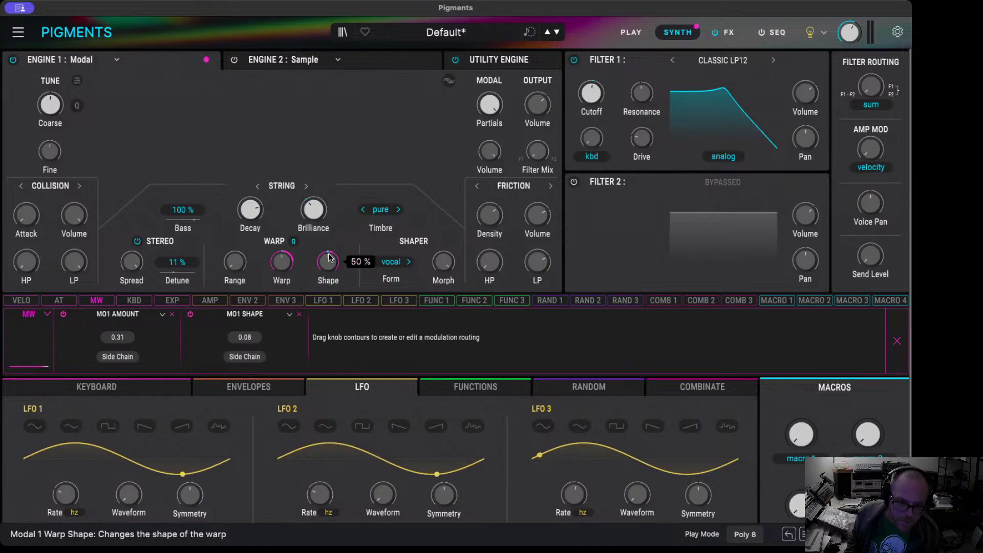
pyautogui.click(299, 314)
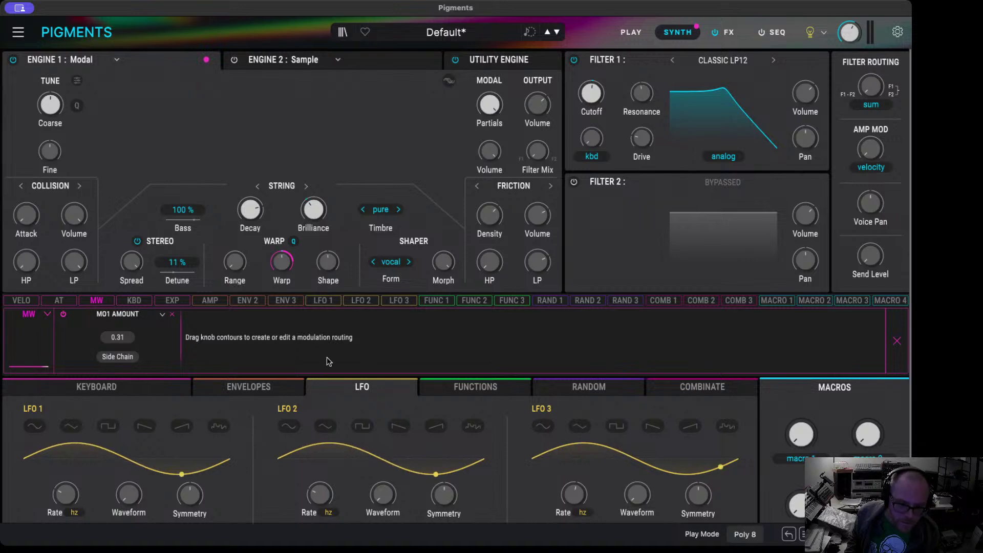
# - Modulate the Warp Shape with LFO 1 at 0.17 and slightly lower the Filter 1 cutoff
pyautogui.click(321, 300)
pyautogui.moveTo(332, 255); pyautogui.dragTo(330, 240)
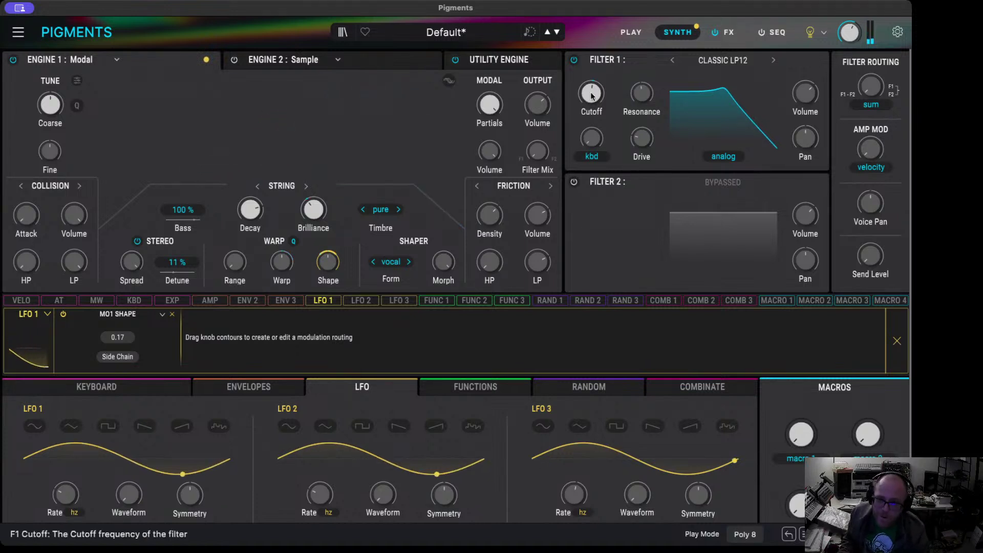
pyautogui.moveTo(591, 93); pyautogui.dragTo(591, 98)
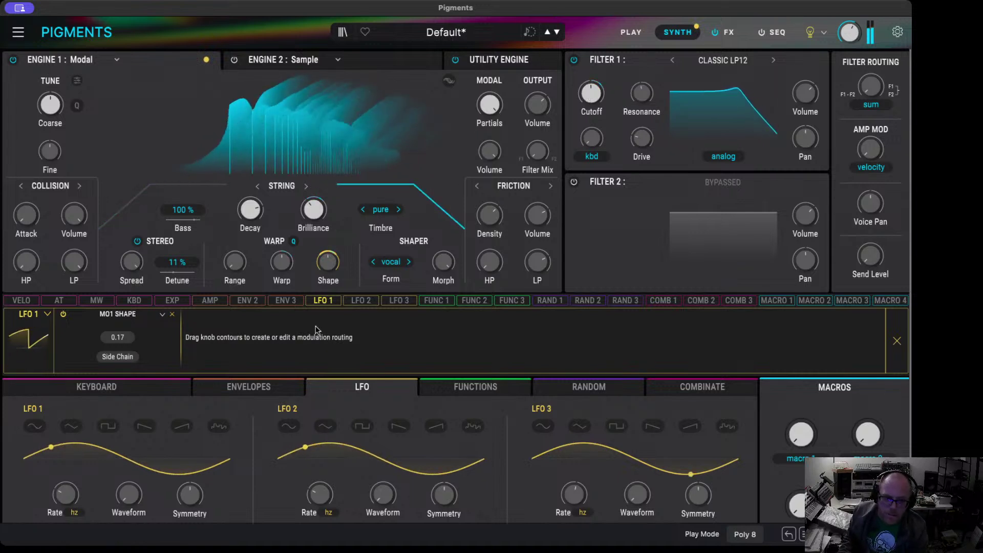
# - Soften the onset by raising the Collision exciter's Attack to about 0.165 and slightly lengthening the amp envelope's attack
pyautogui.click(249, 387)
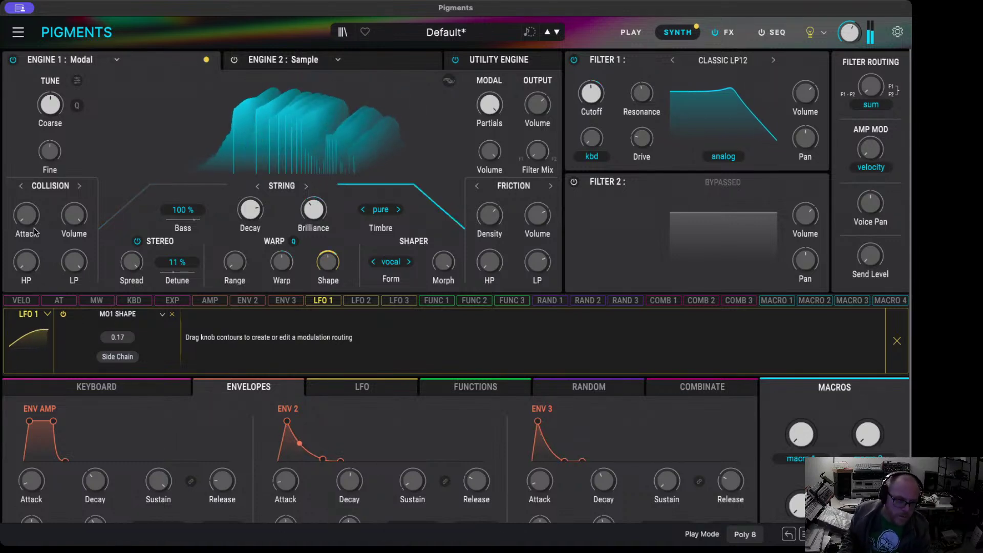
pyautogui.moveTo(25, 215)
pyautogui.mouseDown()
pyautogui.moveTo(25, 177)
pyautogui.moveTo(25, 215)
pyautogui.mouseUp()
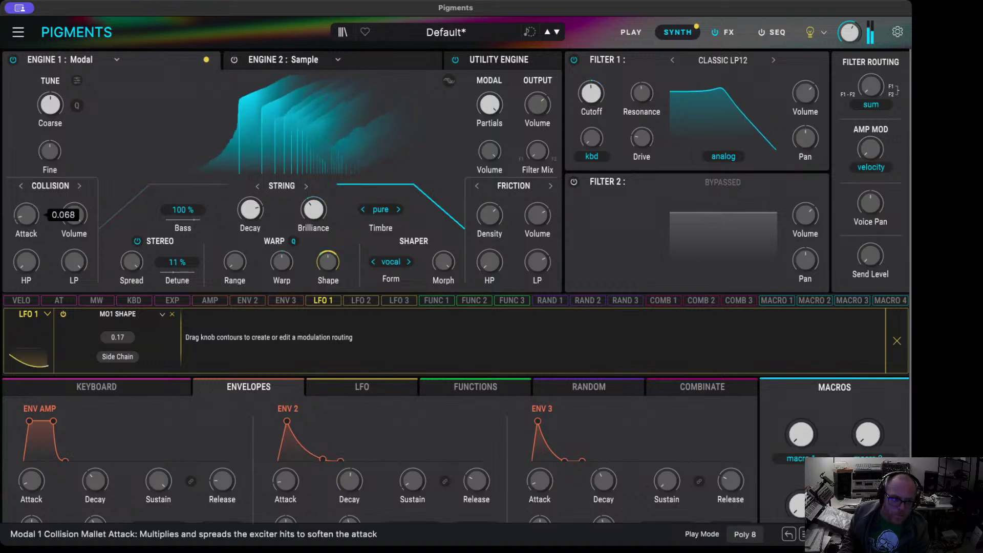
pyautogui.click(30, 422)
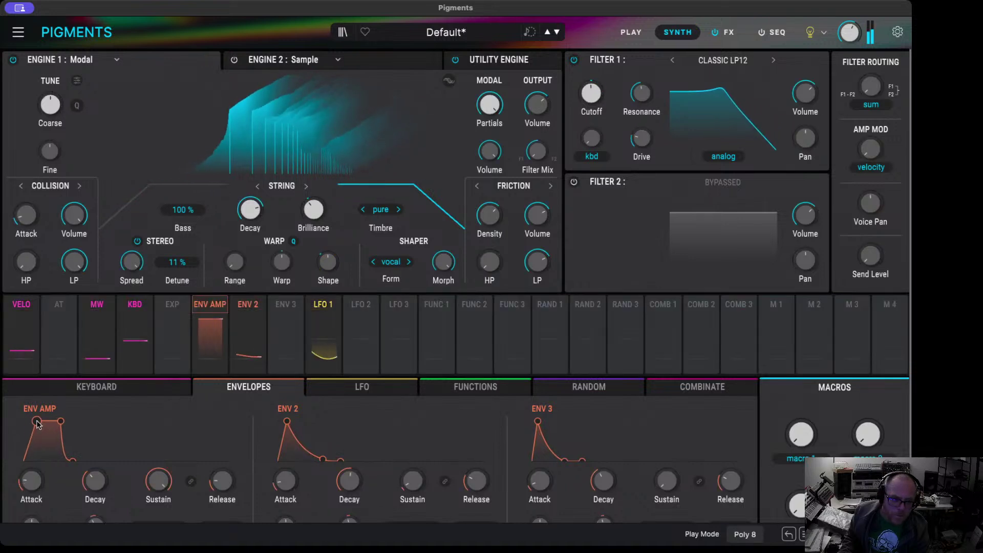
pyautogui.moveTo(35, 221); pyautogui.dragTo(35, 213)
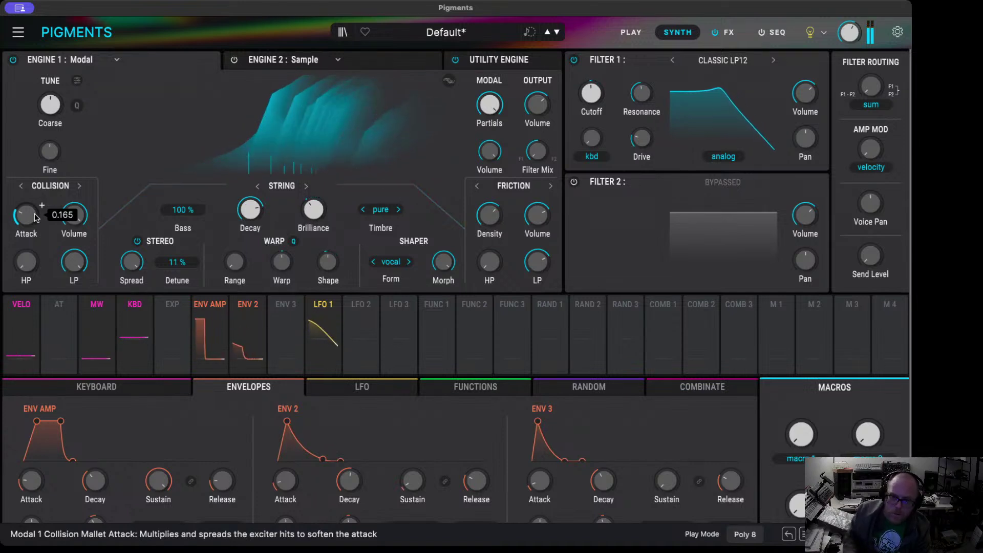
pyautogui.moveTo(590, 142)
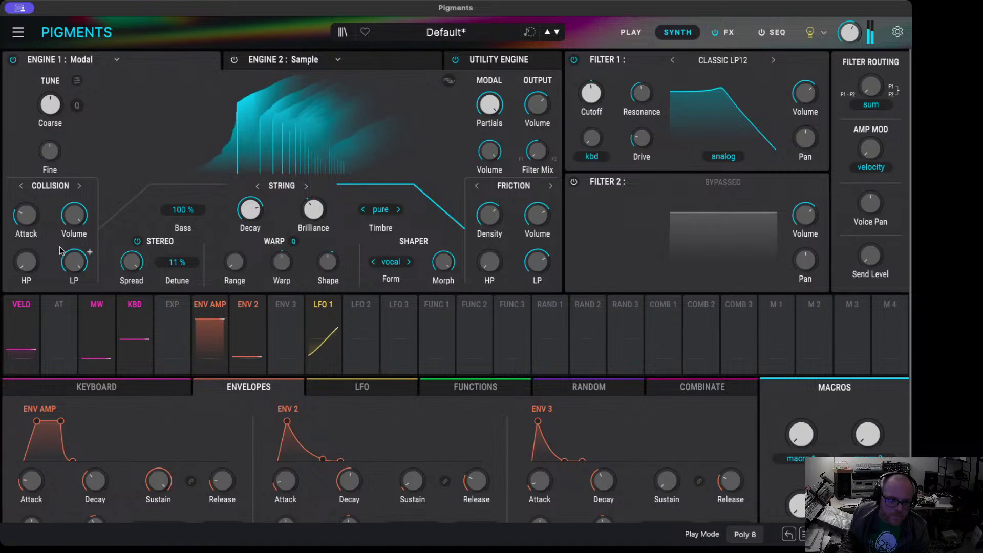
pyautogui.moveTo(28, 221)
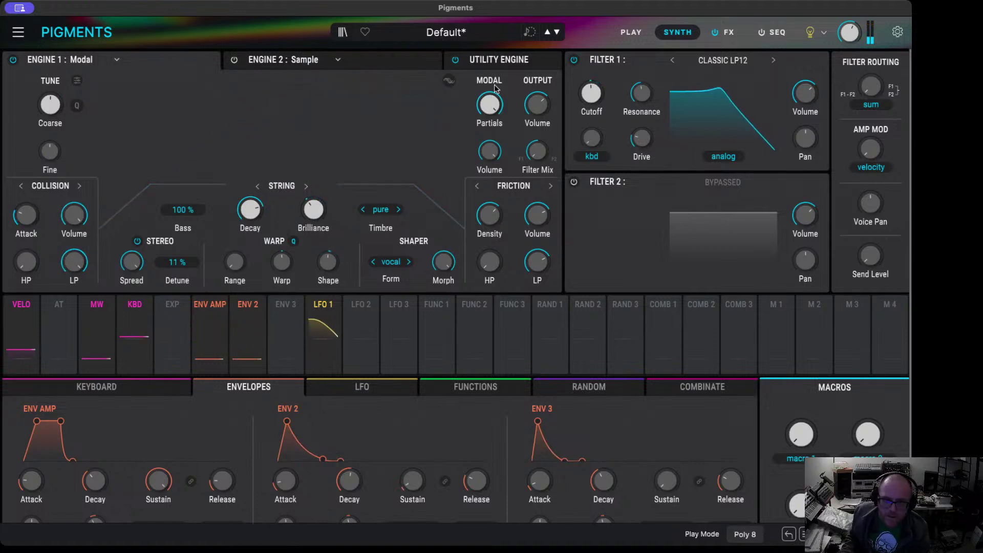
pyautogui.moveTo(546, 109)
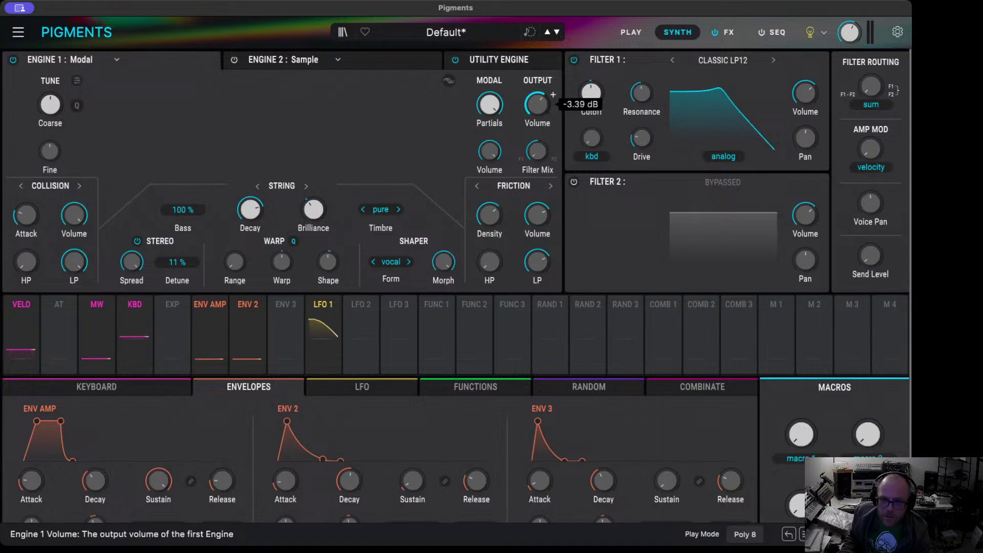
pyautogui.moveTo(553, 95); pyautogui.dragTo(558, 134)
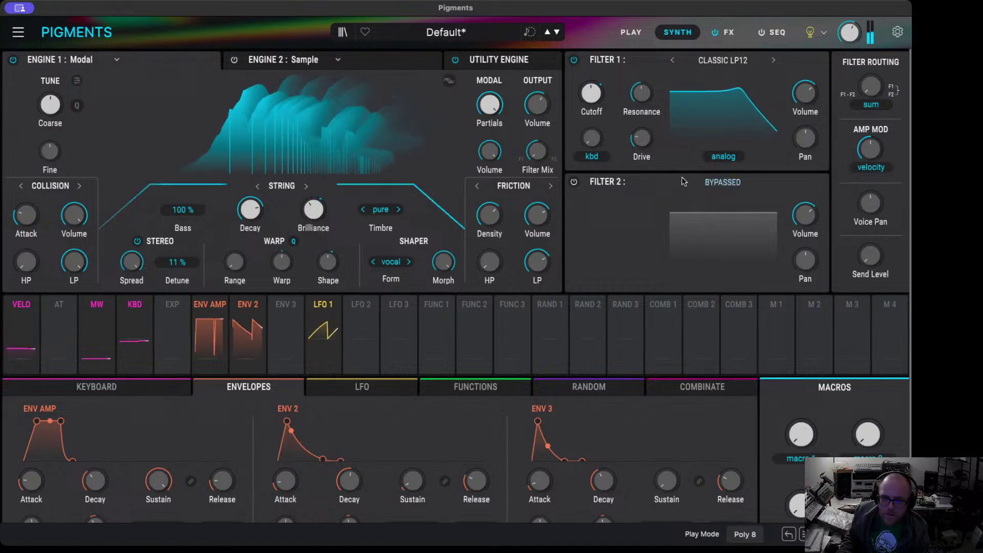
# - Change Filter 1 to the Cluster Bandpass 12 type and modulate its Spread with the mod wheel at 0.23
pyautogui.click(743, 60)
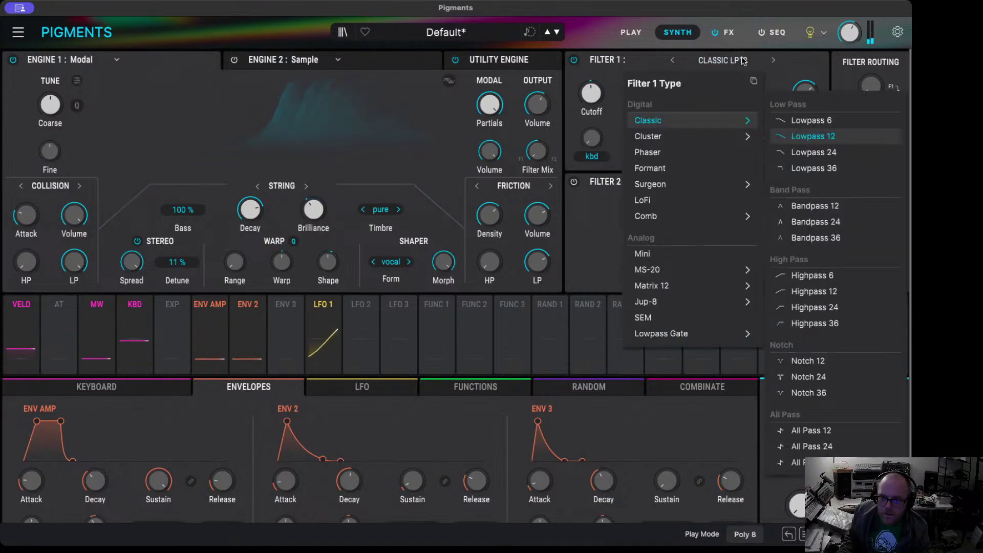
pyautogui.moveTo(733, 134)
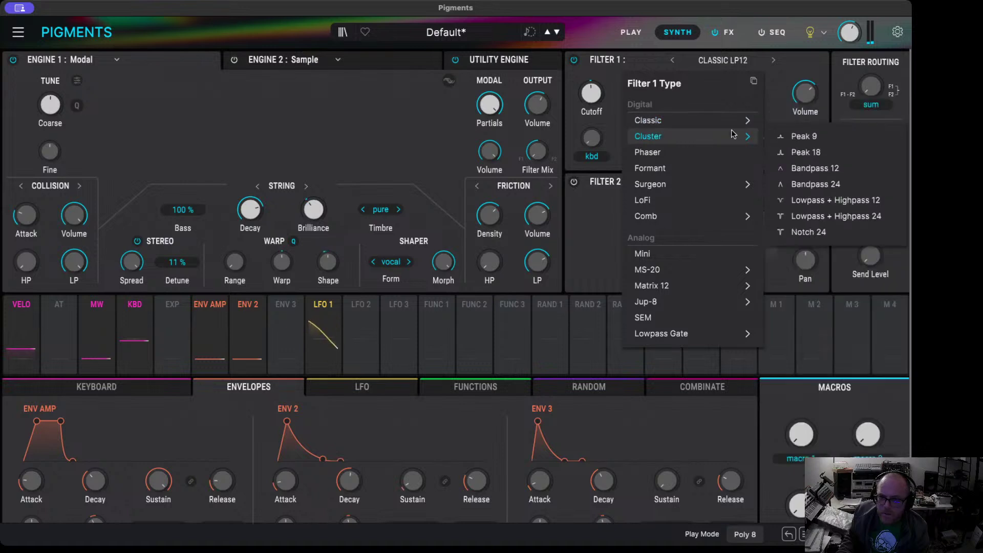
pyautogui.click(817, 168)
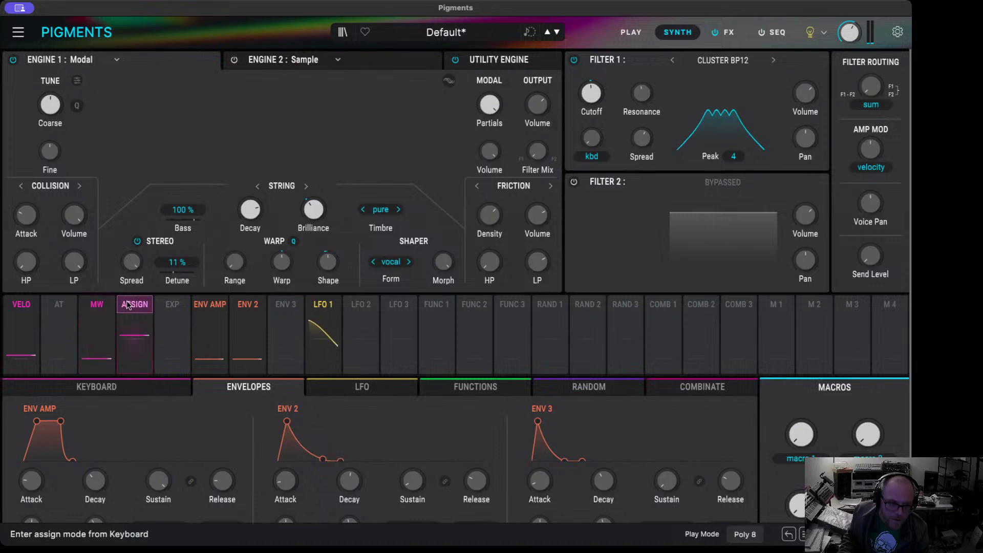
pyautogui.click(107, 307)
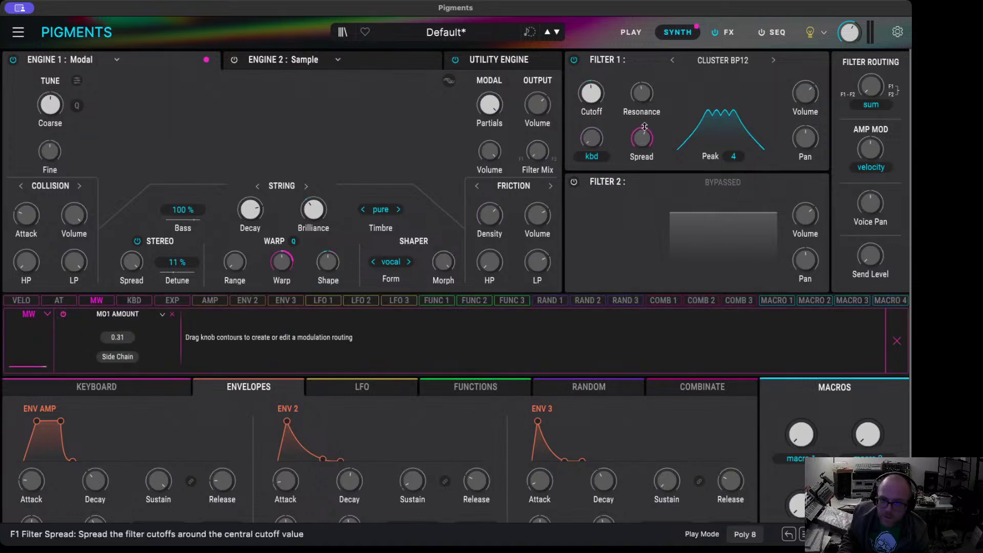
pyautogui.moveTo(641, 137); pyautogui.dragTo(641, 134)
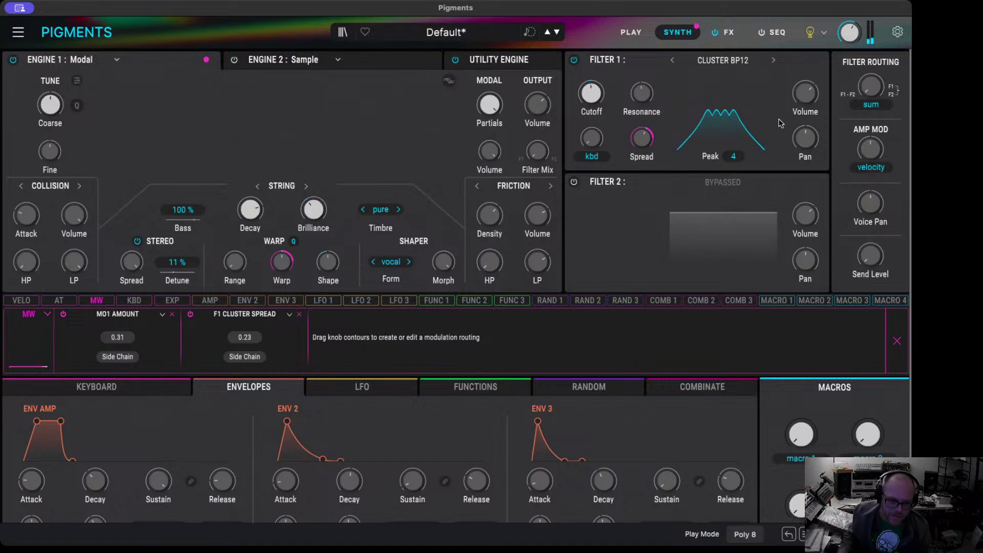
# - Route aftertouch to Filter 1, modulating Cutoff by -0.13 and Resonance by 0.11
pyautogui.click(59, 301)
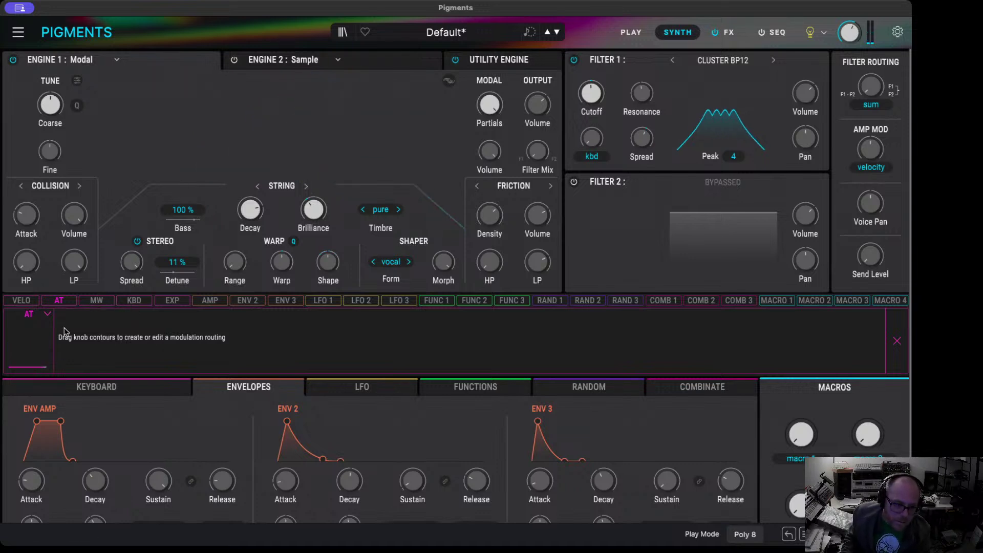
pyautogui.moveTo(591, 83); pyautogui.dragTo(591, 87)
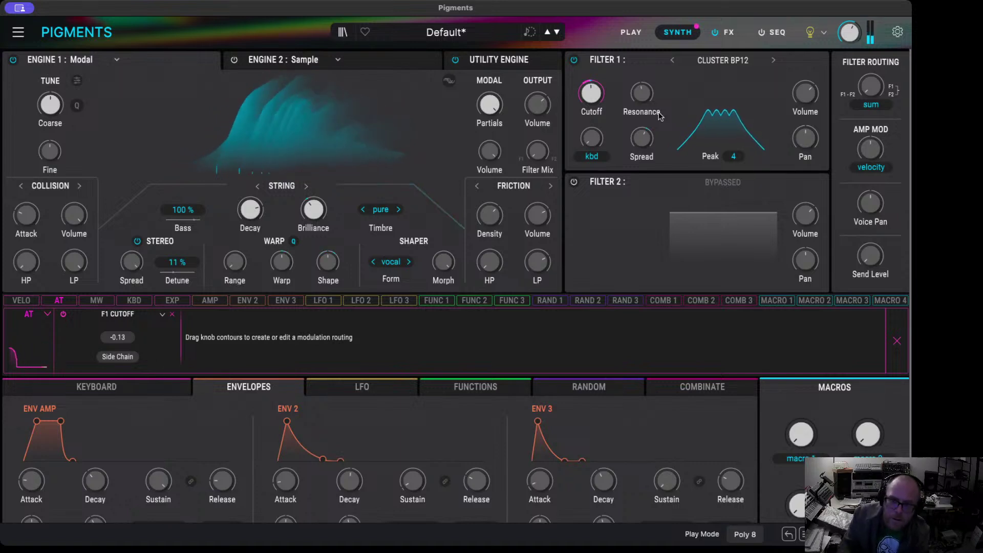
pyautogui.moveTo(646, 84); pyautogui.dragTo(646, 80)
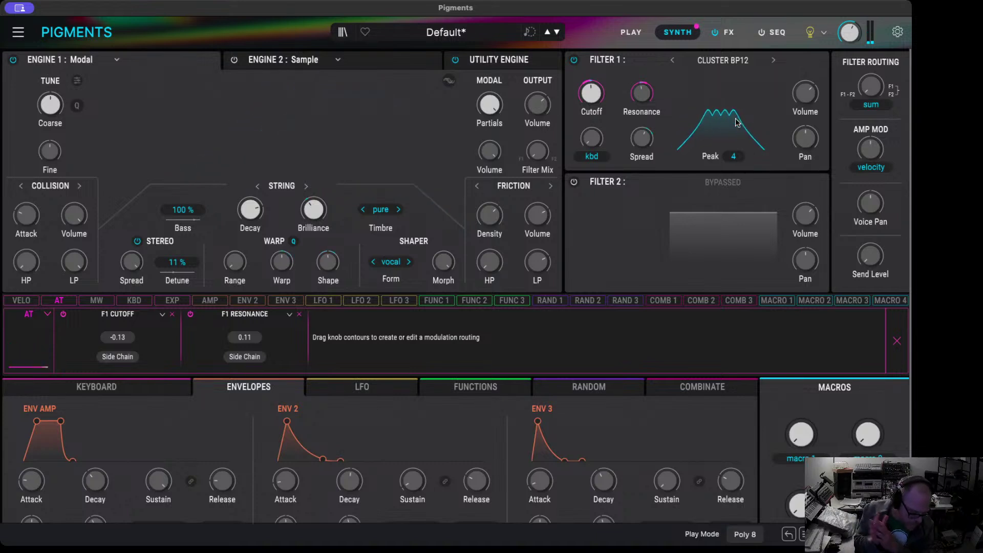
# - Enable the utility engine's oscillator with a square wave, raise its coarse pitch, and set its output to about -7.25 dB
pyautogui.click(496, 62)
pyautogui.click(11, 226)
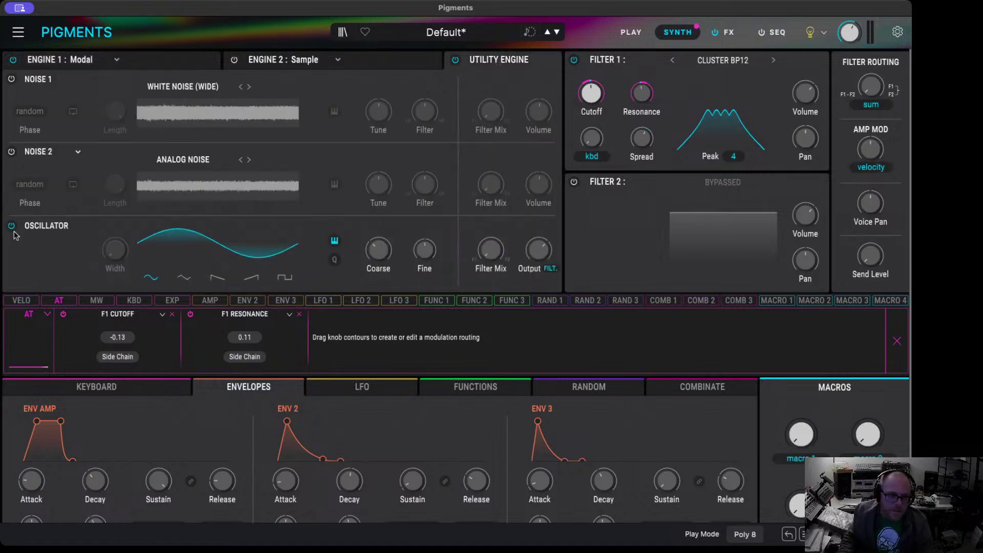
pyautogui.click(285, 277)
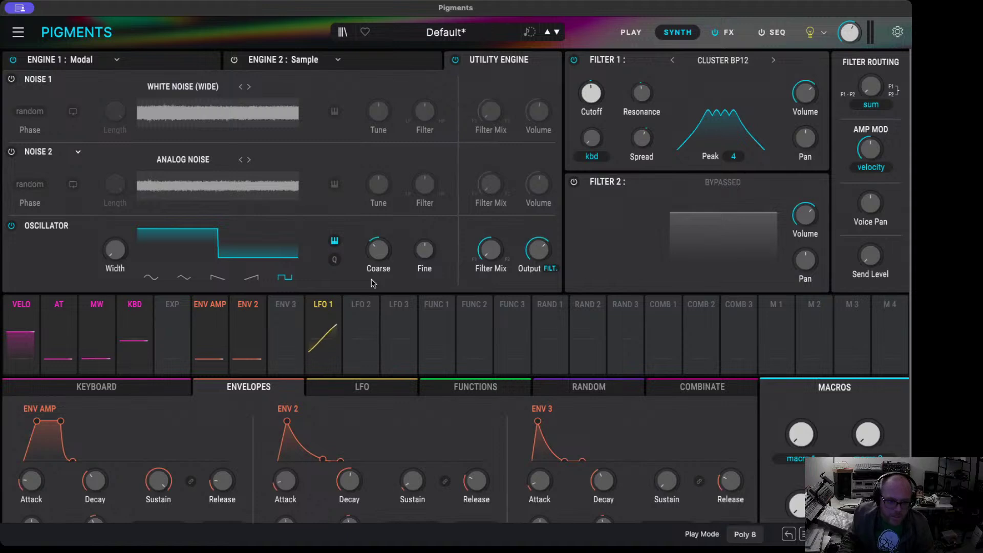
pyautogui.moveTo(377, 250); pyautogui.dragTo(374, 253)
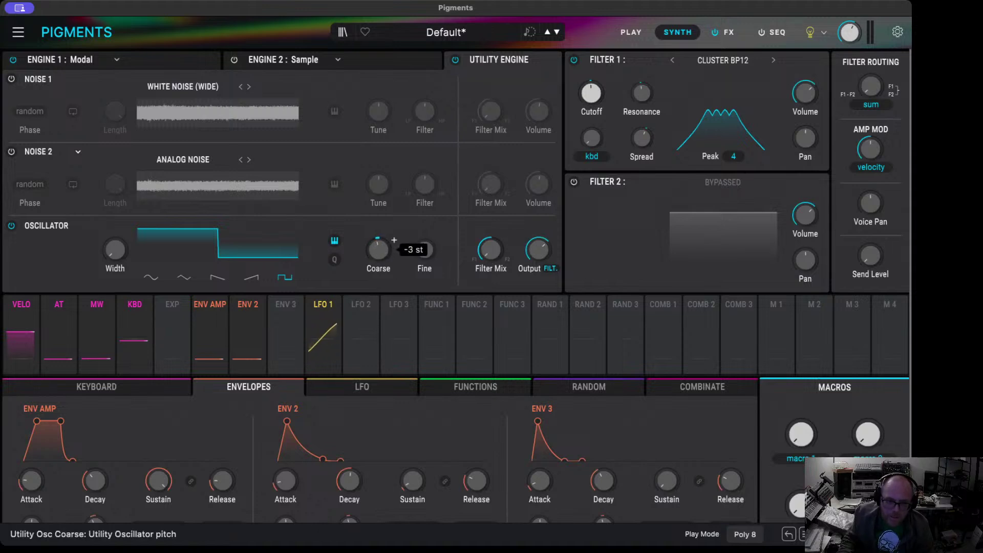
pyautogui.moveTo(446, 306)
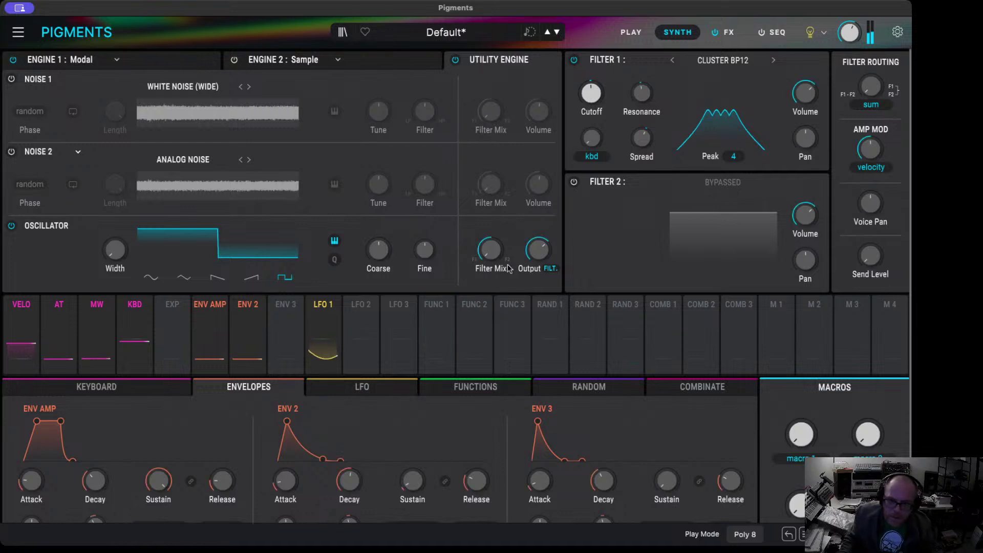
pyautogui.moveTo(534, 255)
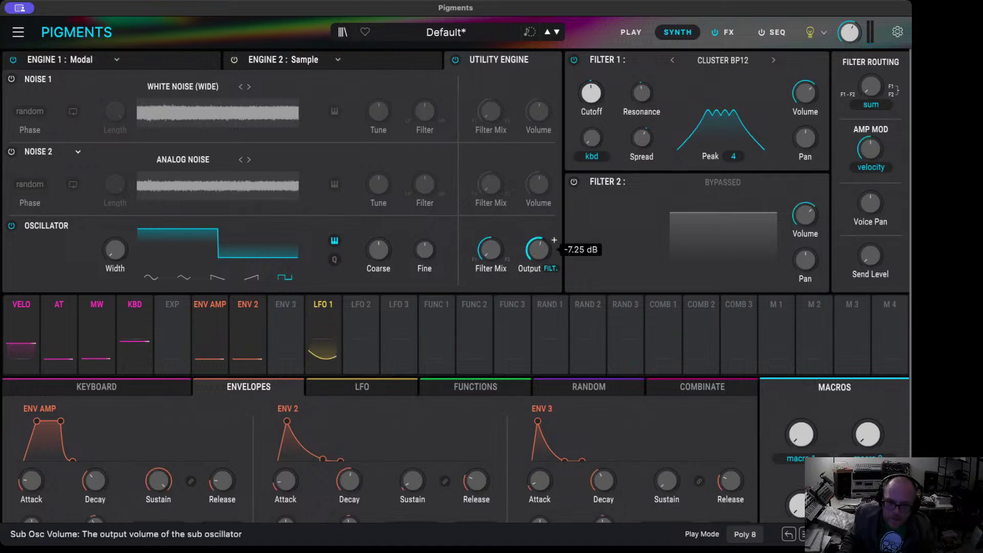
pyautogui.moveTo(578, 311)
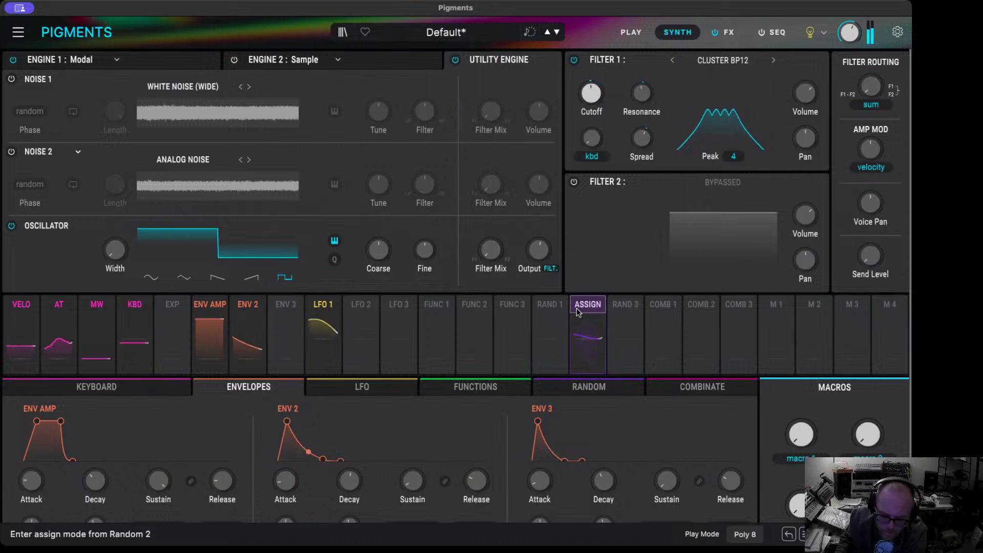
# - Compare the patch with the utility oscillator bypassed and enabled, leaving it on
pyautogui.click(12, 226)
pyautogui.click(12, 227)
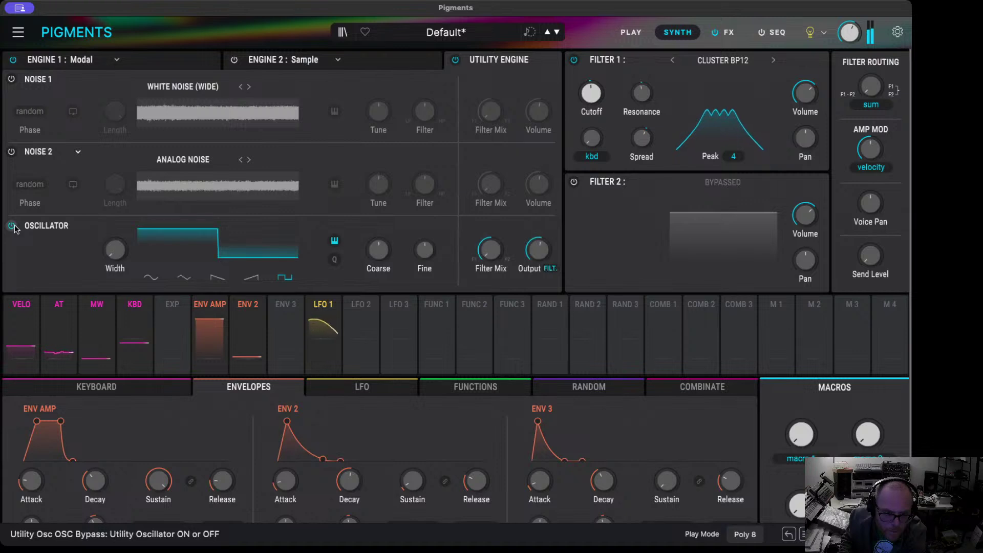
pyautogui.click(12, 226)
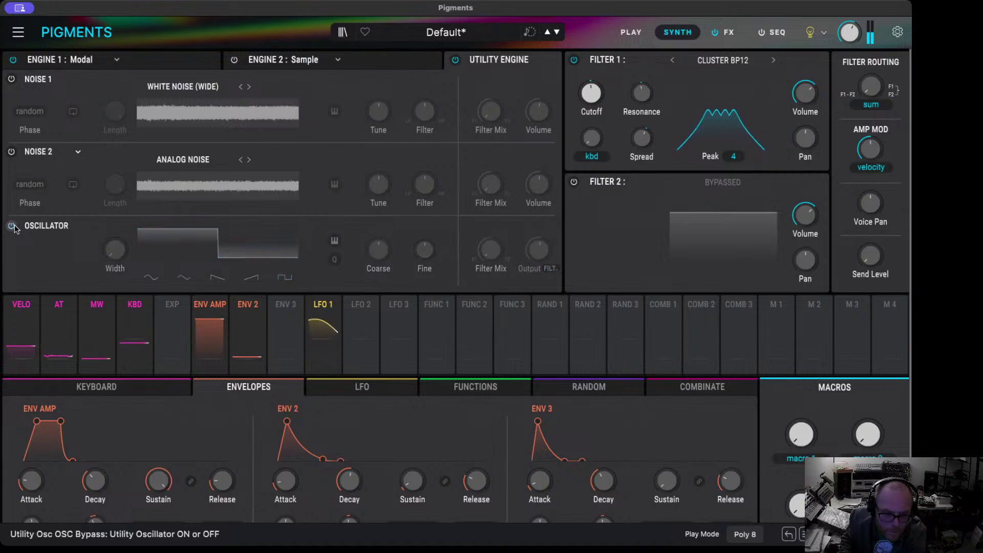
pyautogui.click(12, 227)
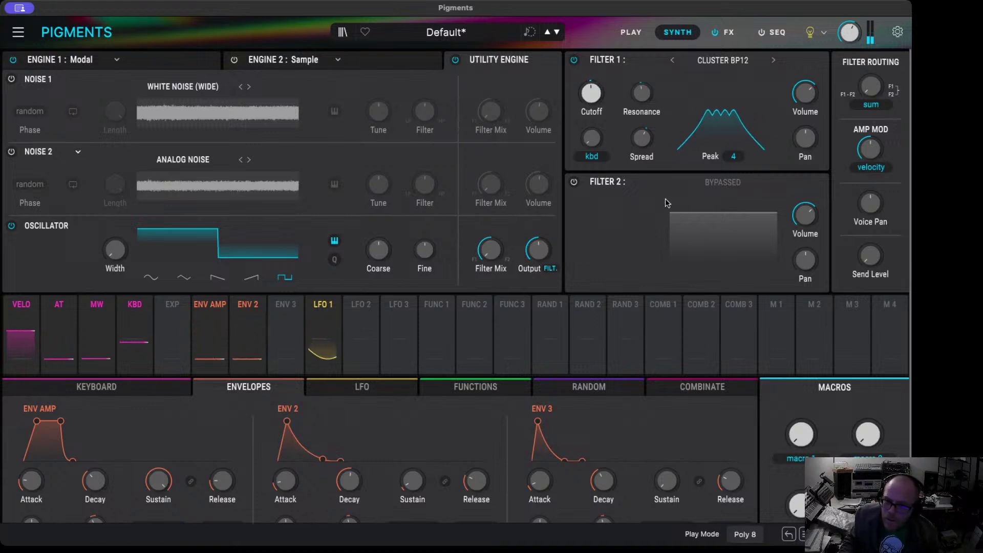
# - Set Filter 1 to 5 peaks and compare sine and square waves on the utility oscillator, settling on sine
pyautogui.moveTo(740, 150); pyautogui.dragTo(741, 146)
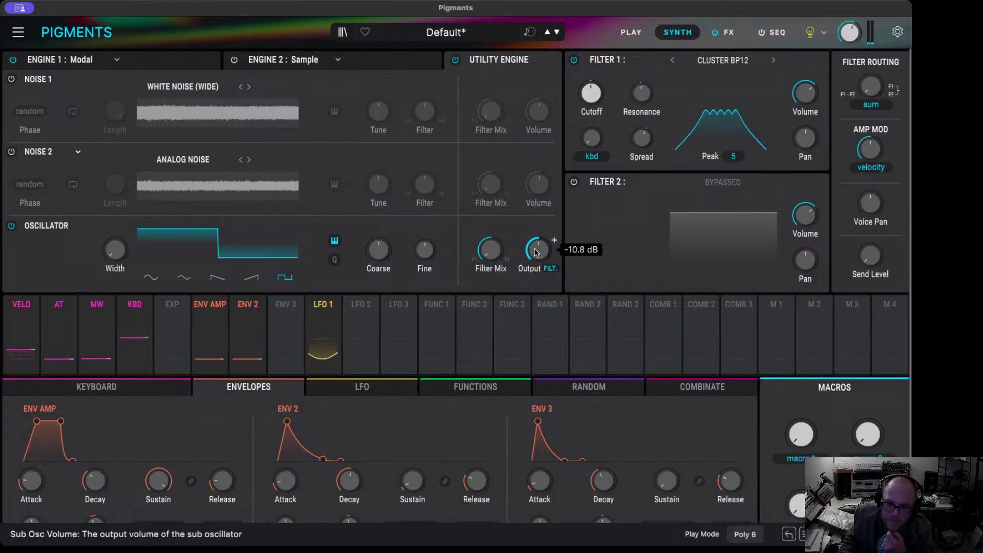
pyautogui.click(151, 279)
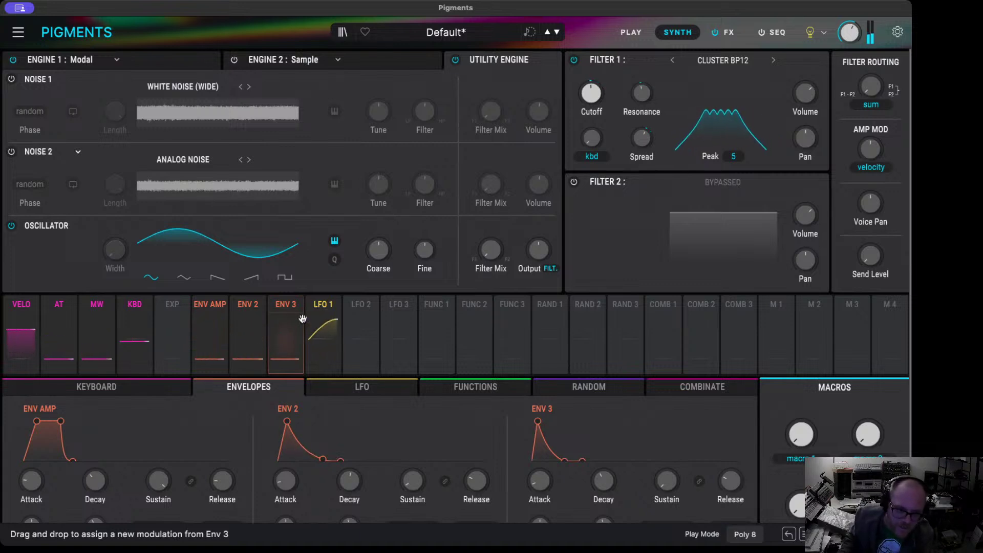
pyautogui.click(277, 279)
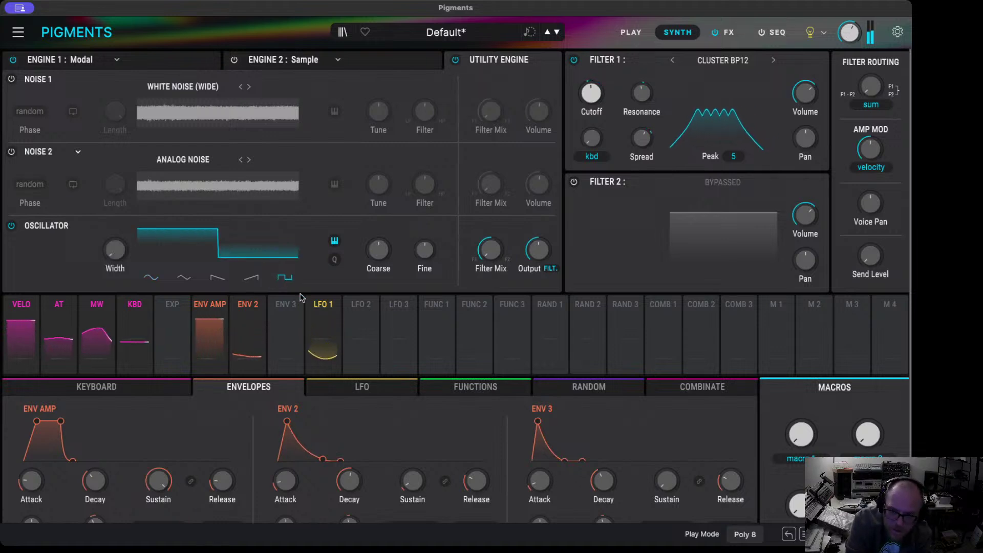
pyautogui.click(151, 277)
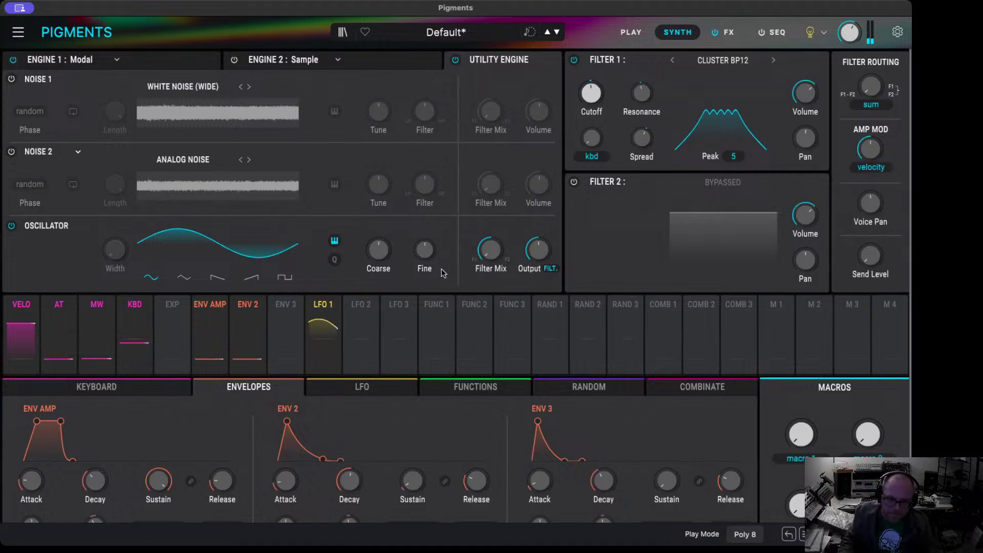
# - Set the sine oscillator's output to about -7.76 dB and check its contribution by bypassing and re-enabling it
pyautogui.moveTo(551, 243); pyautogui.dragTo(542, 256)
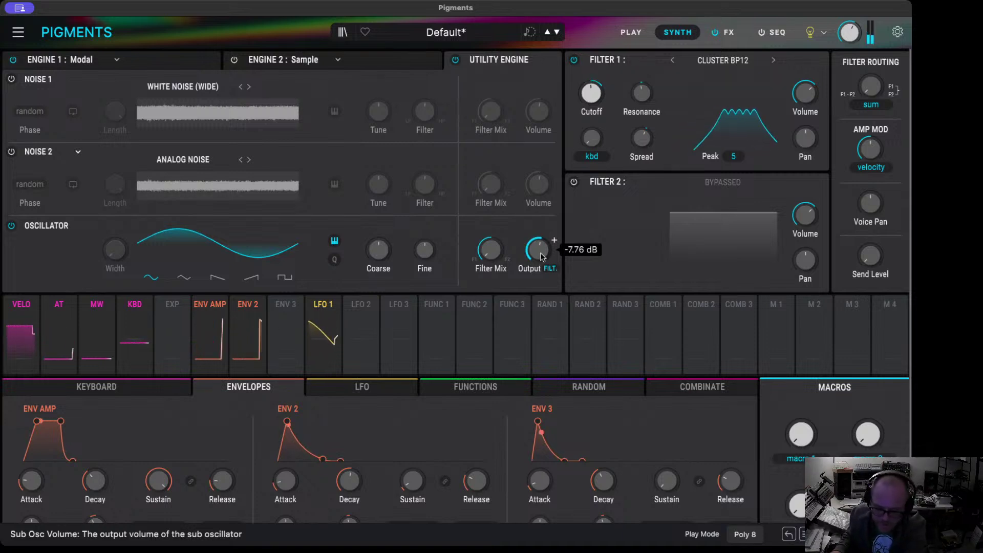
pyautogui.click(11, 226)
pyautogui.click(12, 226)
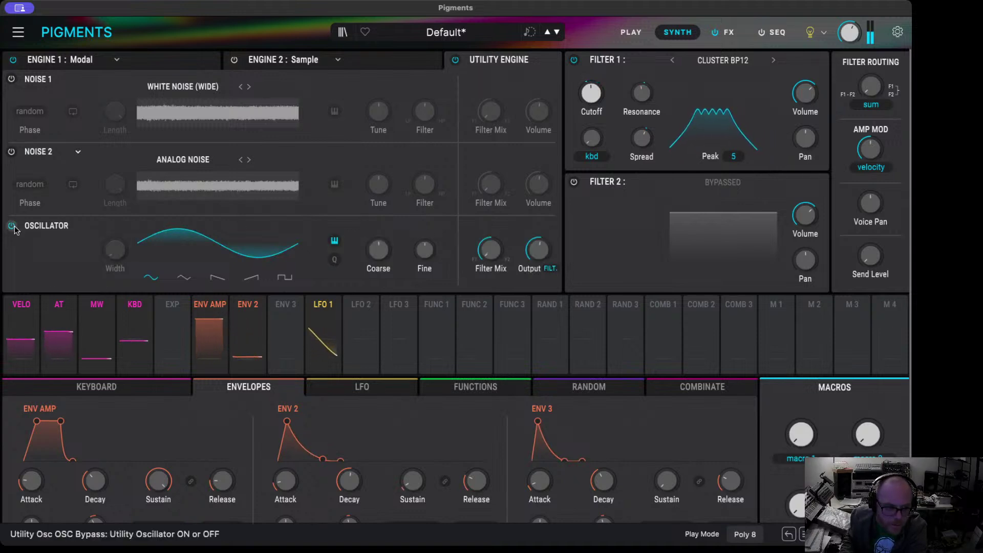
pyautogui.scroll(1, 537, 249)
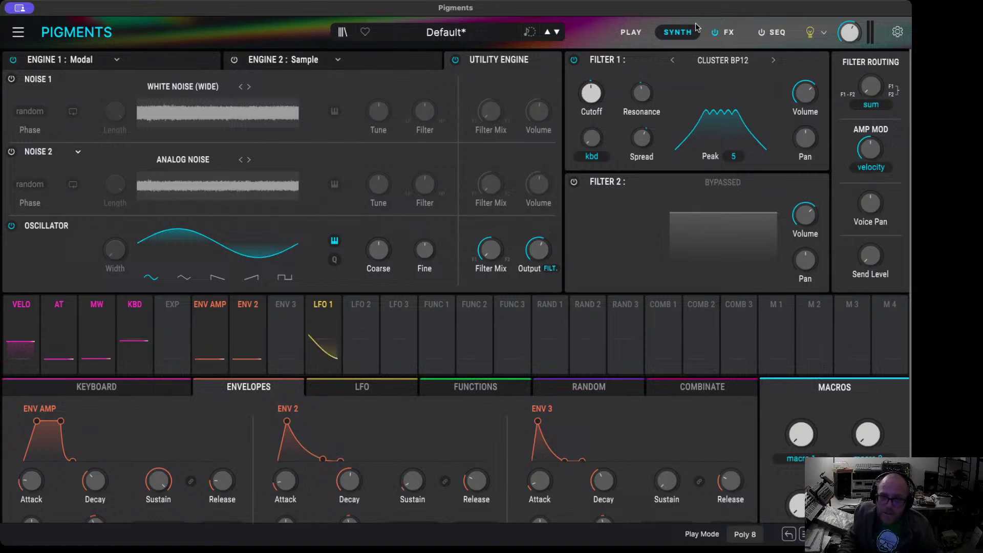
# - Add a Delay in the first FX A slot, shorten its synced time, and set Stereo Width to about 0.088
pyautogui.click(728, 32)
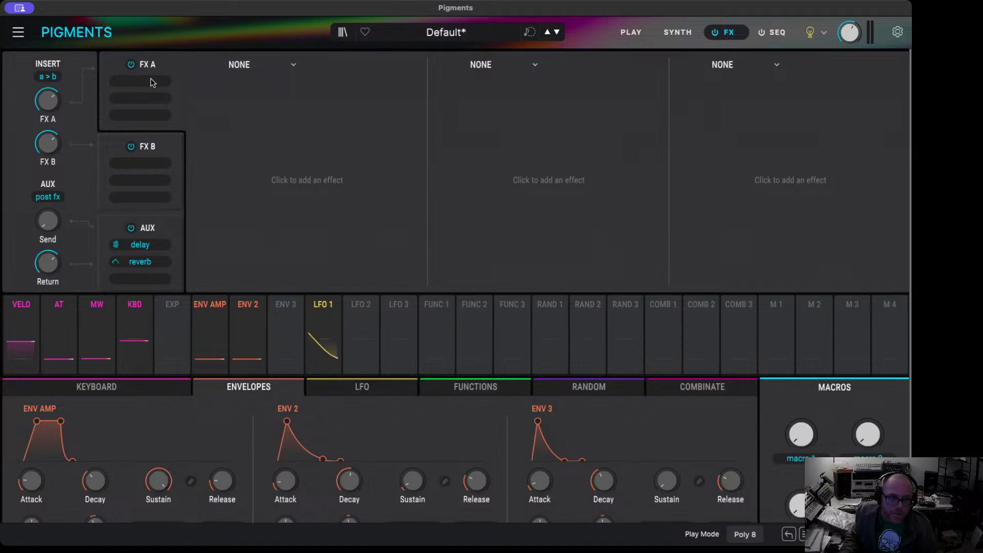
pyautogui.click(250, 66)
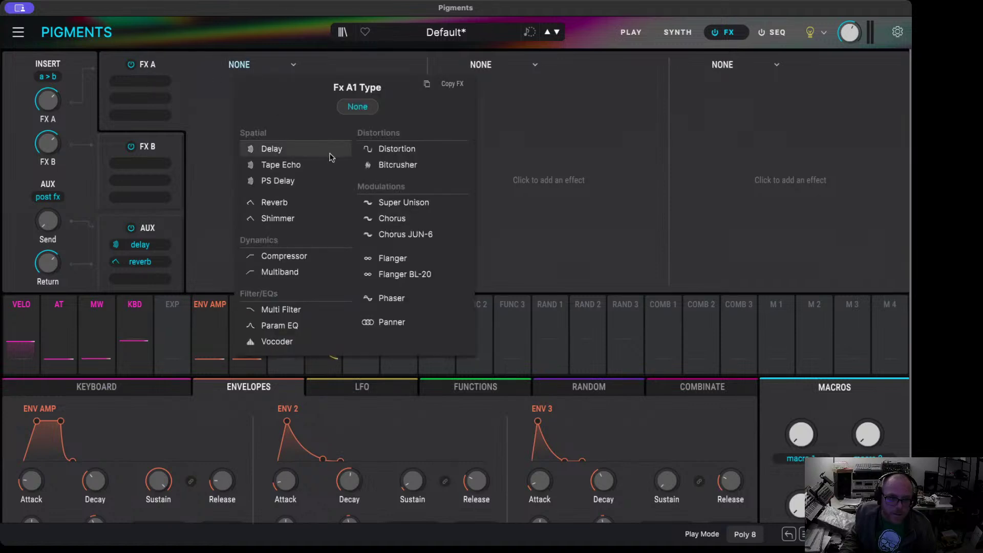
pyautogui.click(271, 148)
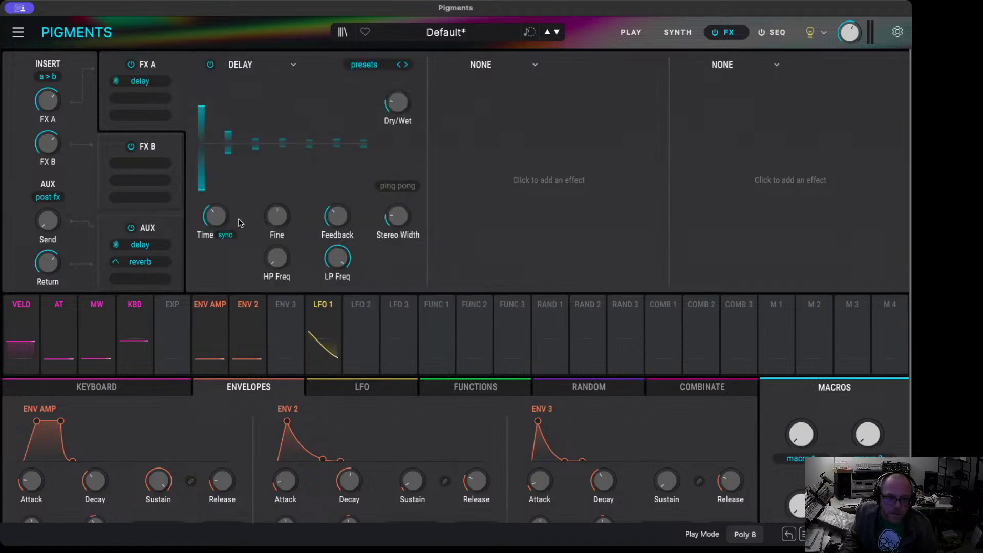
pyautogui.scroll(-3, 232, 206)
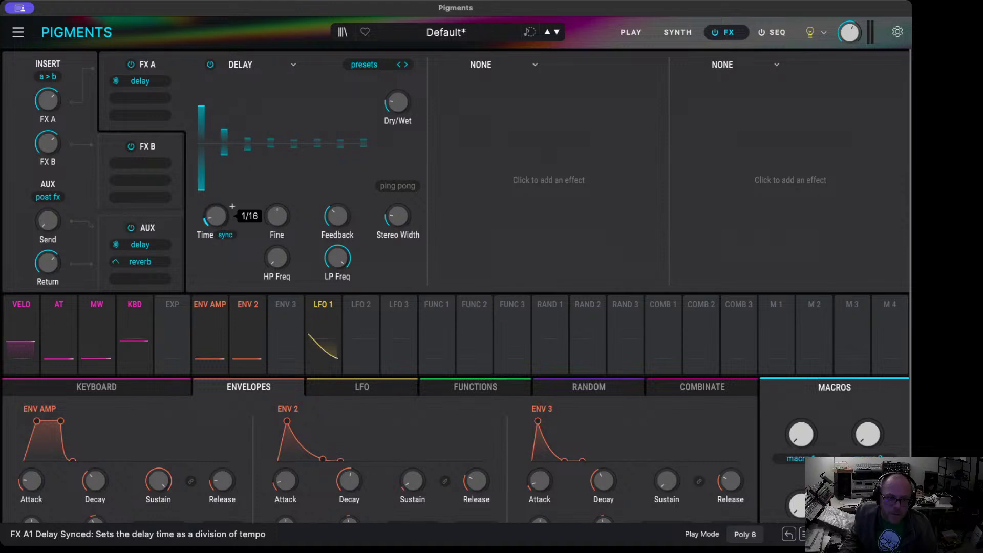
pyautogui.moveTo(401, 221)
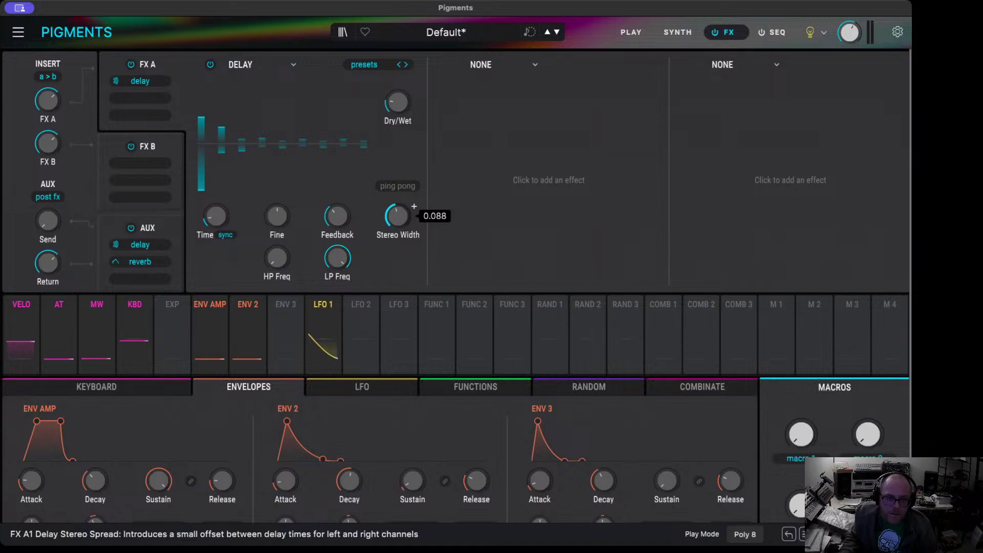
pyautogui.moveTo(398, 107)
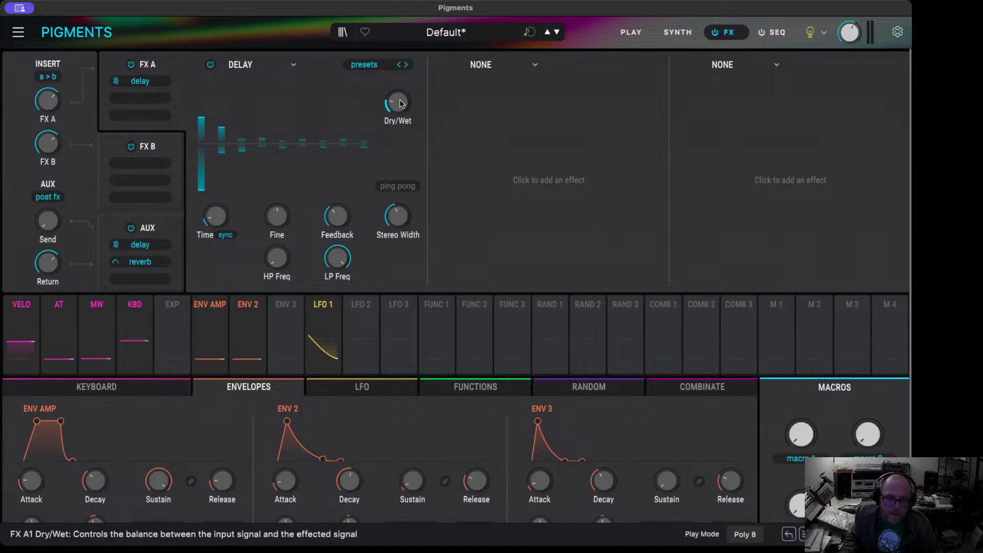
# - Slightly raise the FX A delay's Feedback and lengthen its synced time a little
pyautogui.moveTo(344, 225)
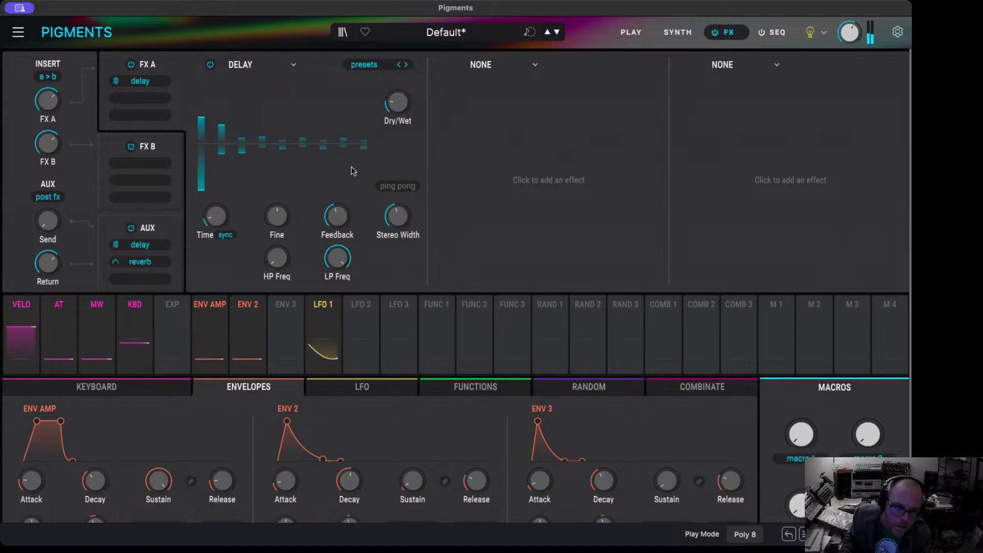
pyautogui.moveTo(232, 206)
pyautogui.moveTo(223, 219); pyautogui.dragTo(223, 204)
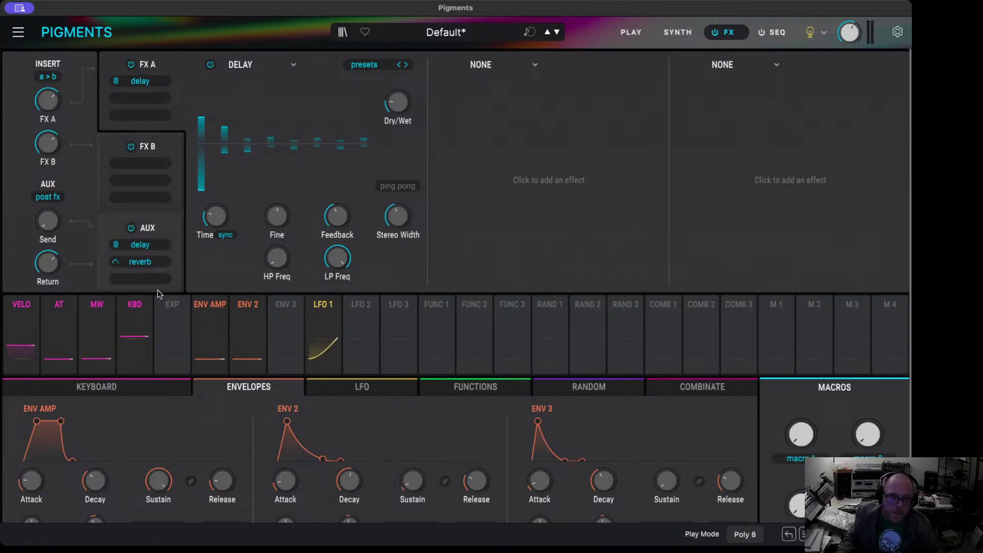
# - Replace the AUX reverb with Shimmer on its default preset at 50 % Dry/Wet, after trying extra body with the aux send raised
pyautogui.click(150, 262)
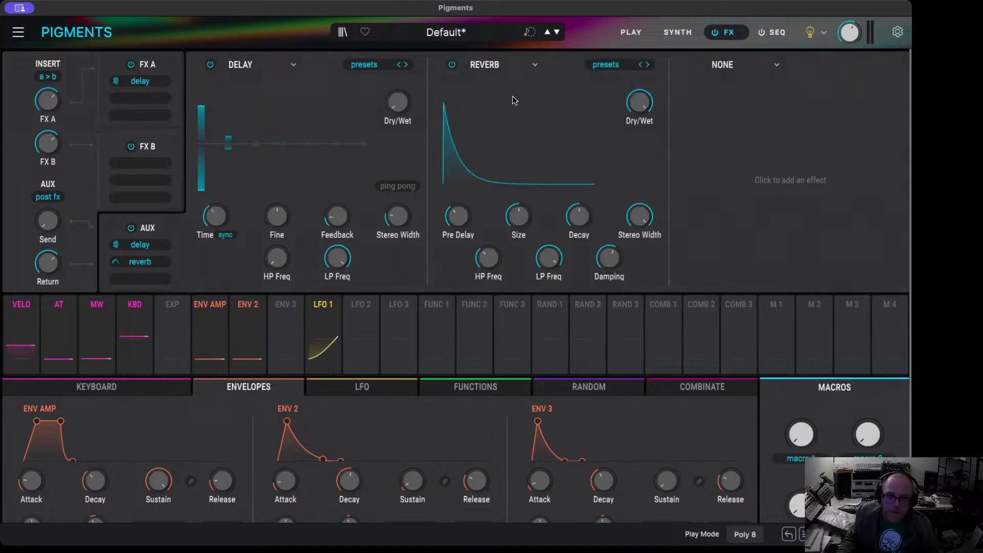
pyautogui.click(535, 65)
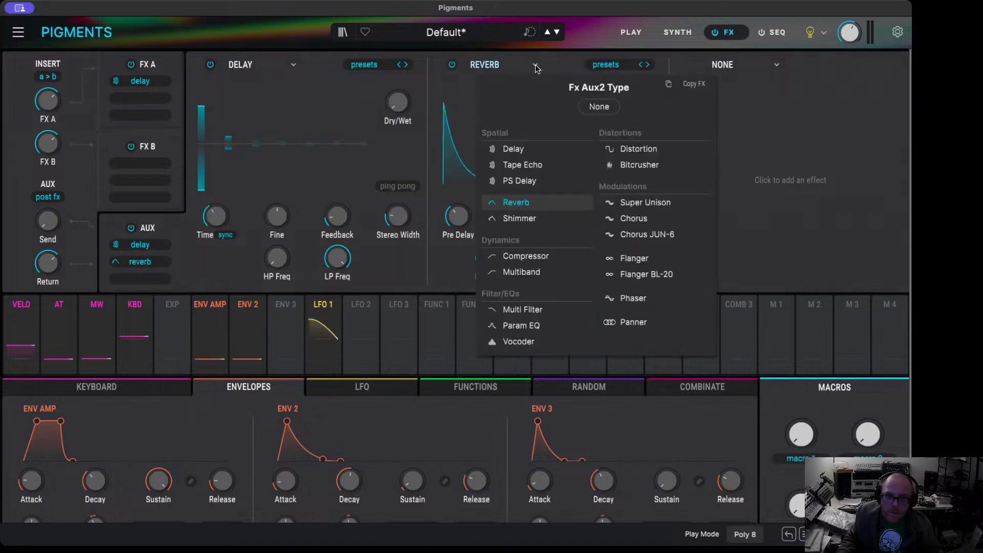
pyautogui.click(522, 221)
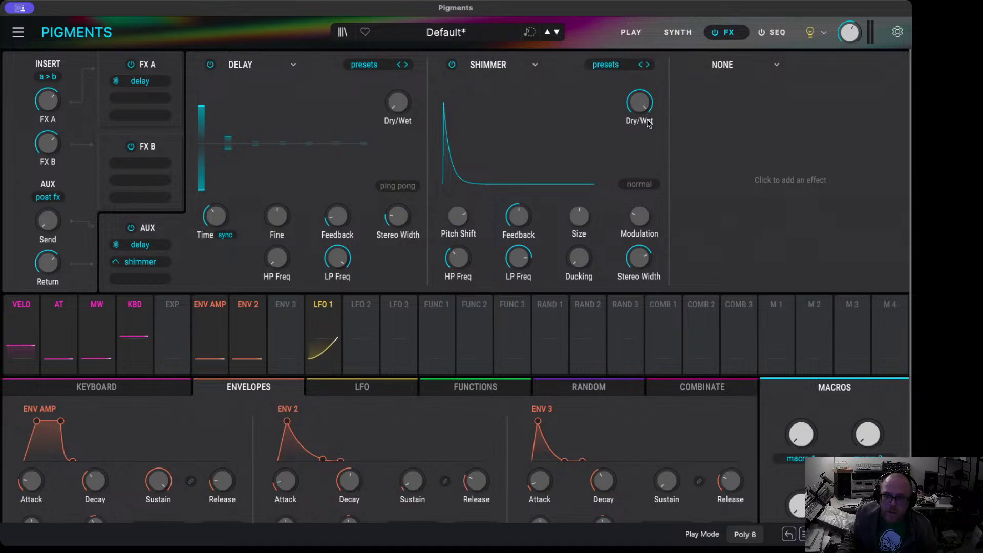
pyautogui.click(647, 64)
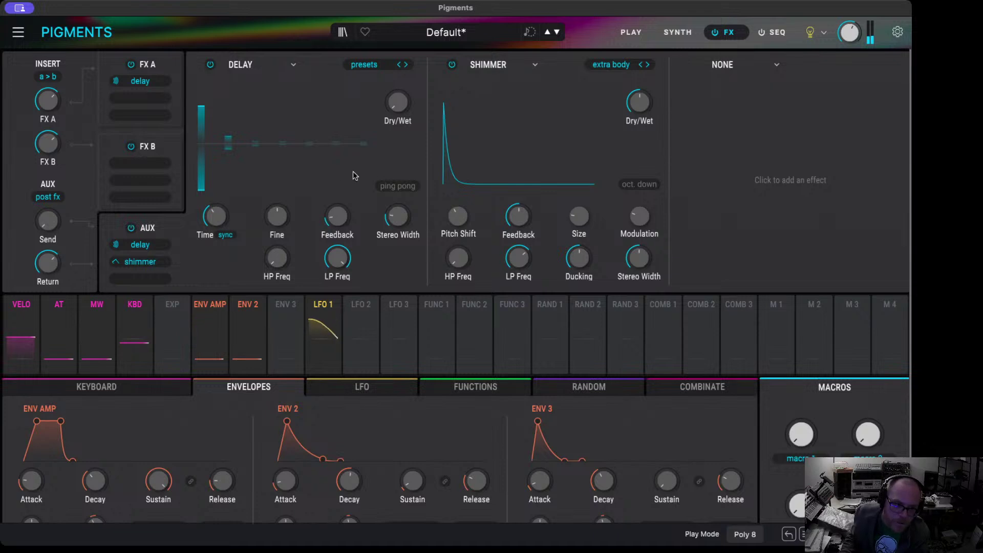
pyautogui.moveTo(46, 225); pyautogui.dragTo(46, 208)
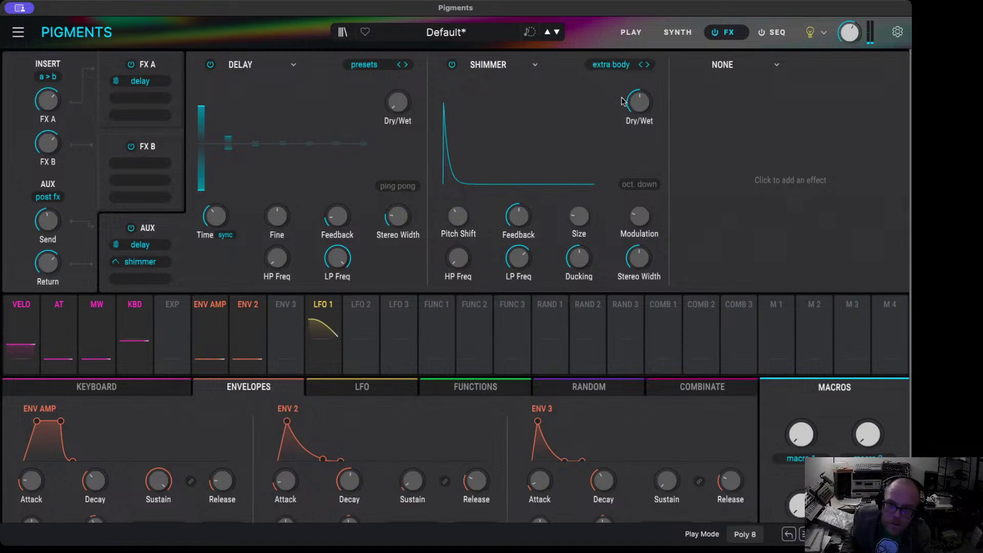
pyautogui.moveTo(639, 106)
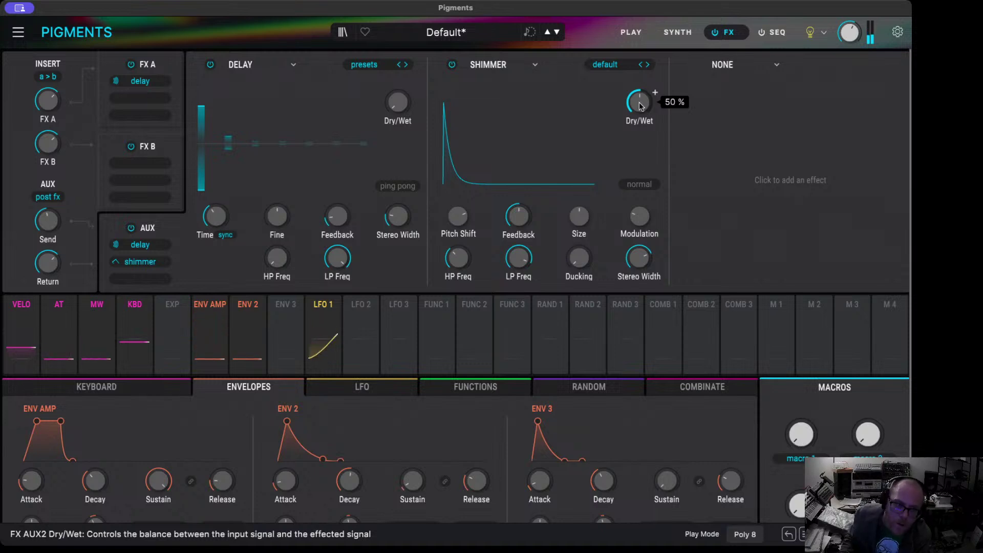
# - Turn the aux Send all the way down and modulate it with Macro 1 at 0.41
pyautogui.moveTo(47, 224); pyautogui.dragTo(48, 269)
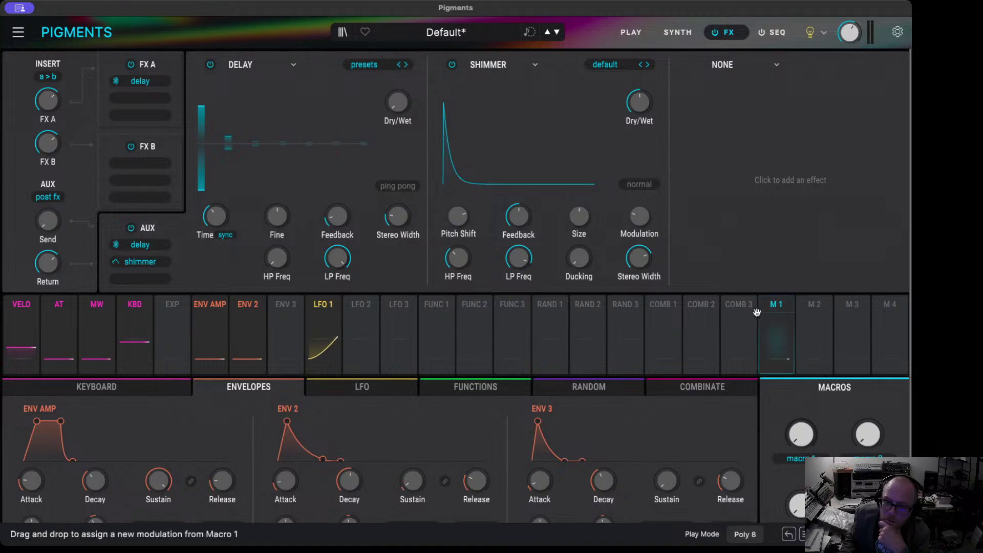
pyautogui.click(775, 305)
pyautogui.moveTo(47, 211); pyautogui.dragTo(48, 204)
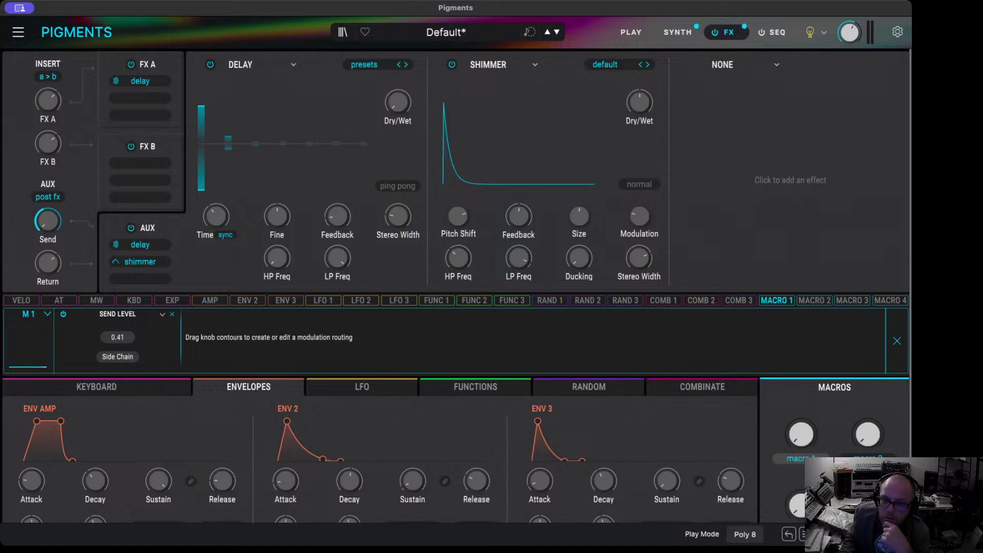
# - Rename Macro 1 to "reverb send" and turn it up partway
pyautogui.doubleClick(793, 459)
pyautogui.write('R')
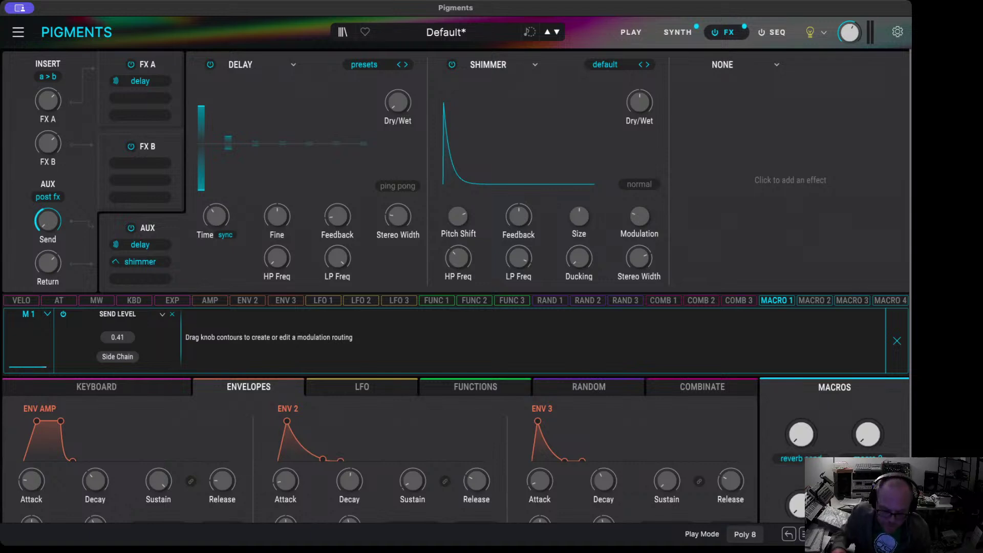
pyautogui.moveTo(801, 434); pyautogui.dragTo(801, 421)
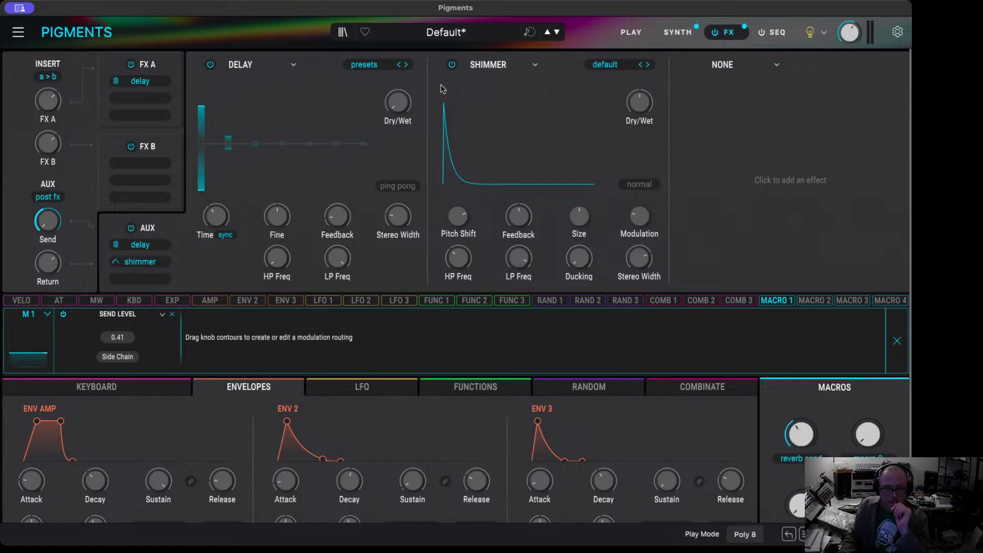
# - Move the FX A delay to the second slot and add a Chorus with the subtle preset in the first slot
pyautogui.moveTo(144, 80); pyautogui.dragTo(140, 98)
pyautogui.click(238, 65)
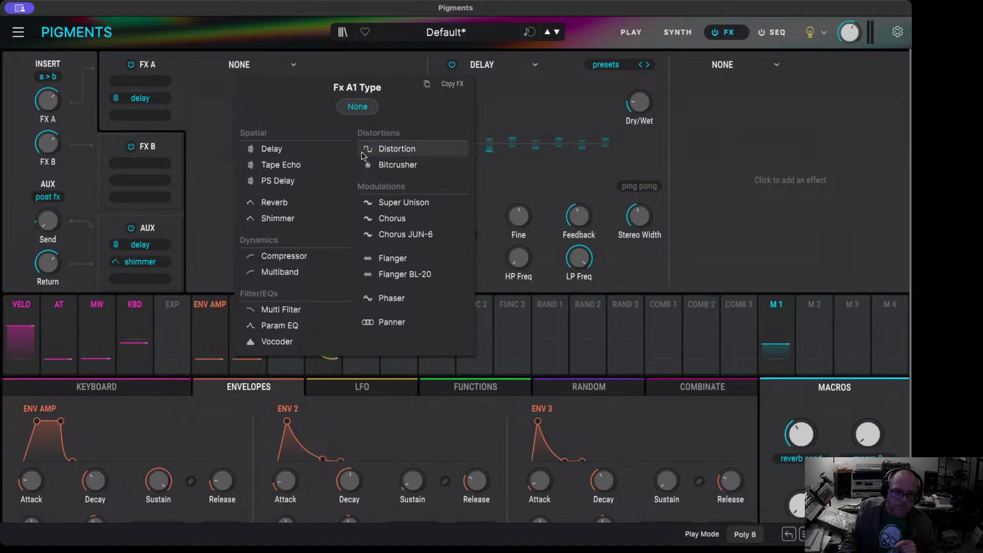
pyautogui.click(392, 219)
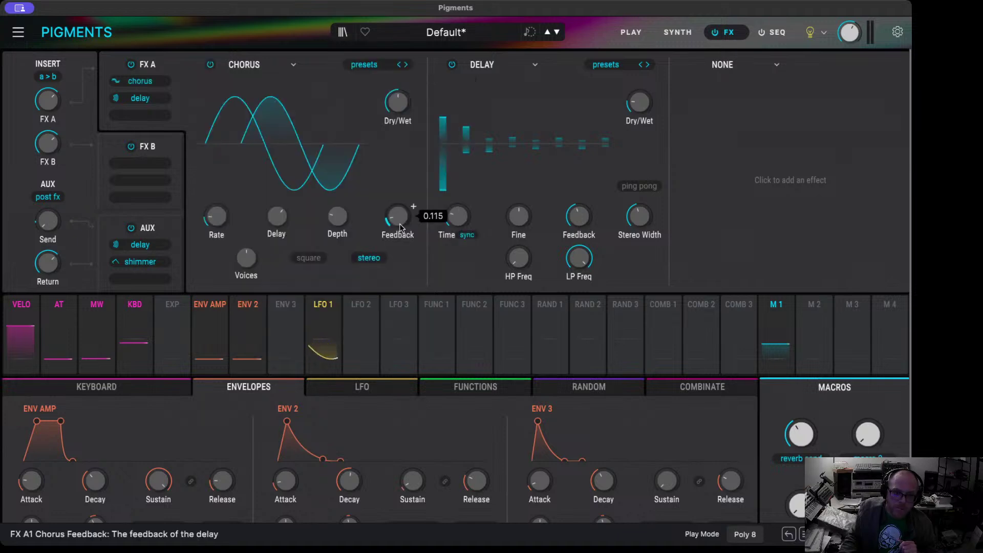
pyautogui.click(407, 67)
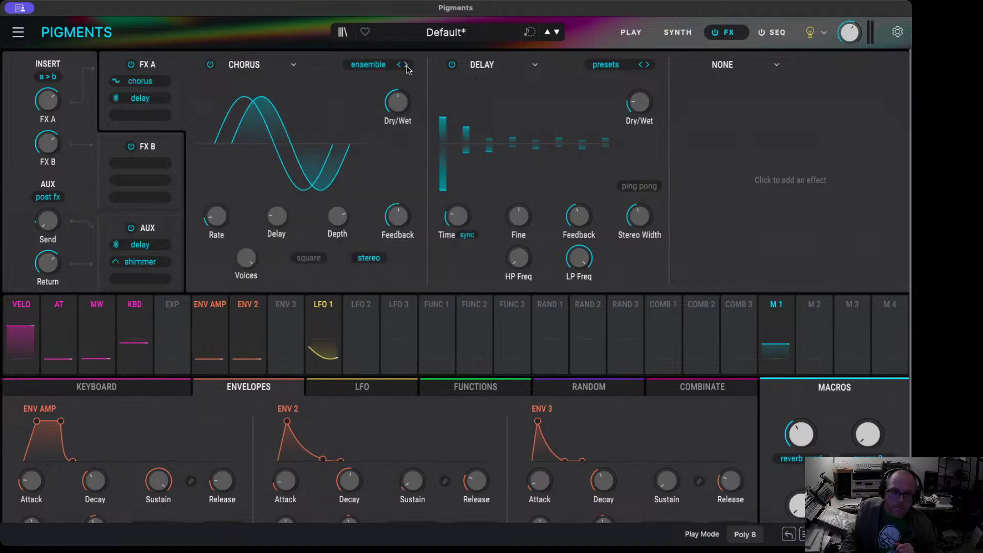
pyautogui.click(407, 67)
pyautogui.click(407, 67)
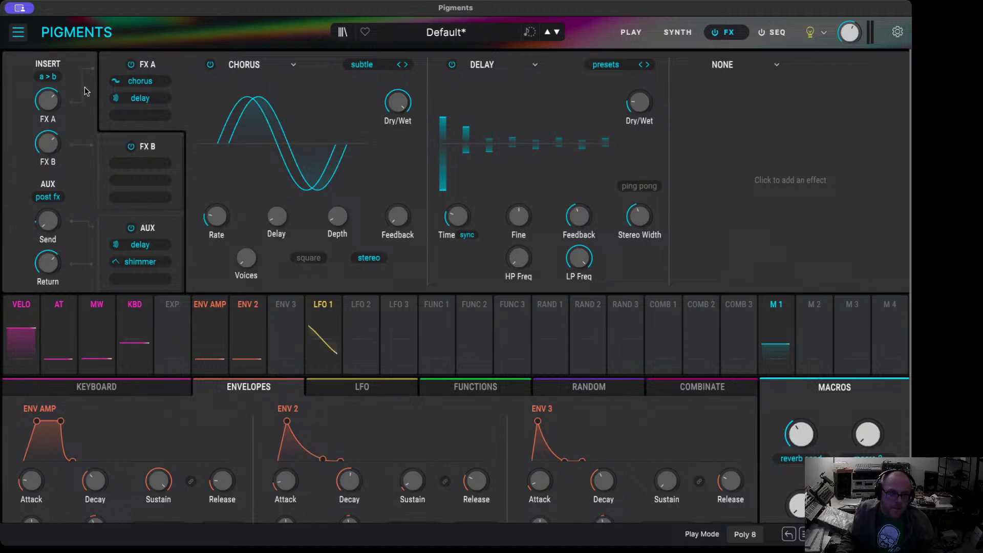
# - Start saving the patch under the name "Shiny Walker Pad" and enter the author's name
pyautogui.press('super+s')
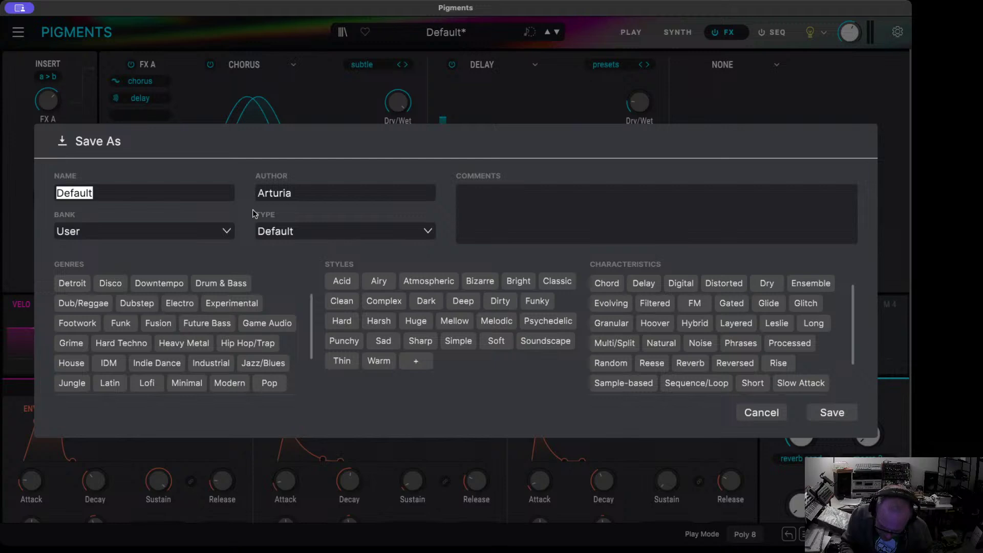
pyautogui.write('Shiny Walker Pad')
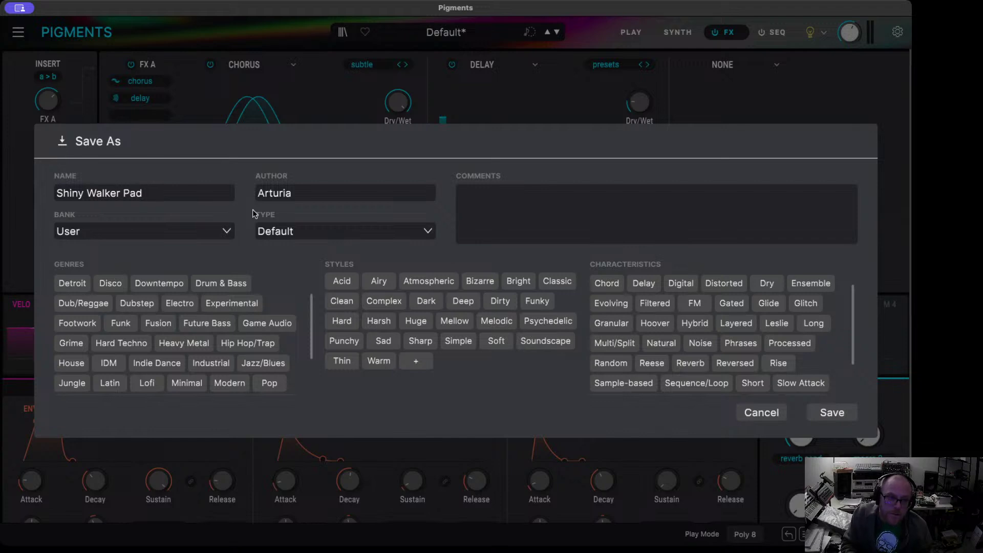
pyautogui.press('Tab')
pyautogui.write('ETher')
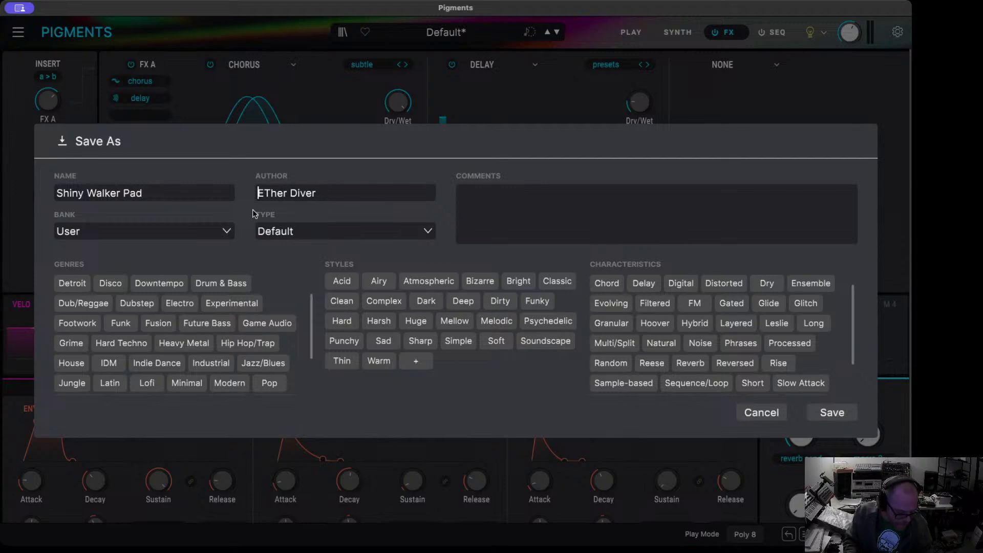
pyautogui.press('BackSpace')
pyautogui.write('t')
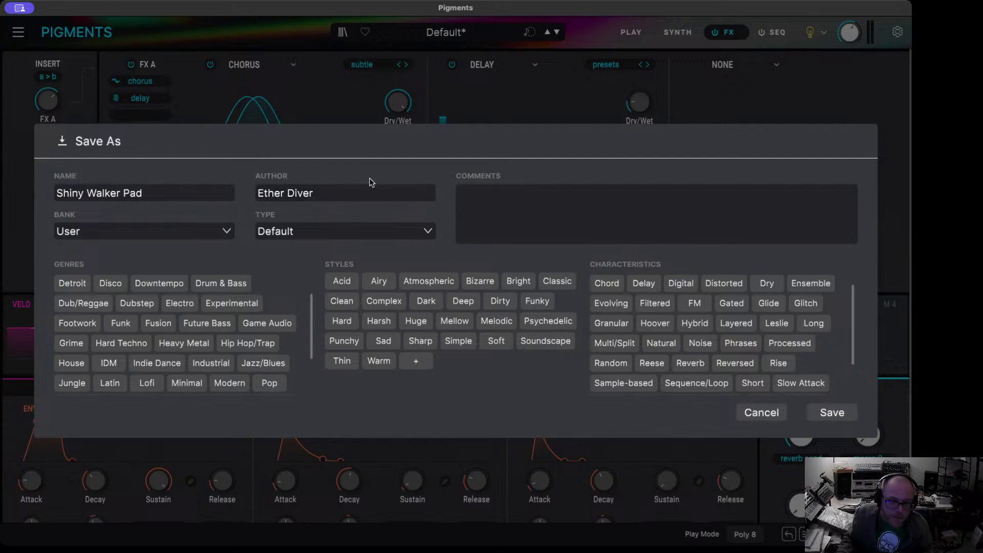
# - Set the preset type to Evolving Pad, with styles Bright, Complex and Psychedelic and characteristics Chord and Glitch
pyautogui.click(326, 232)
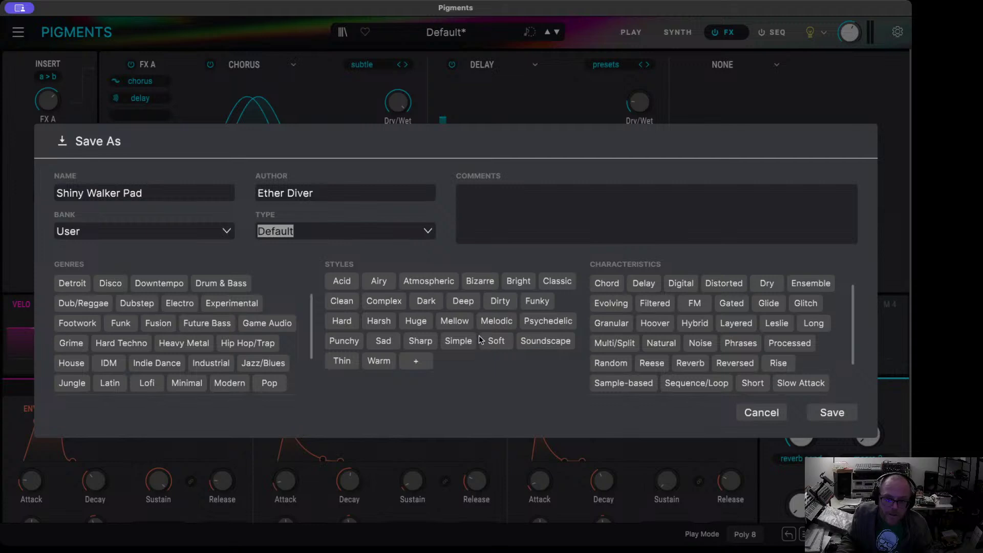
pyautogui.write('Evolving Pad')
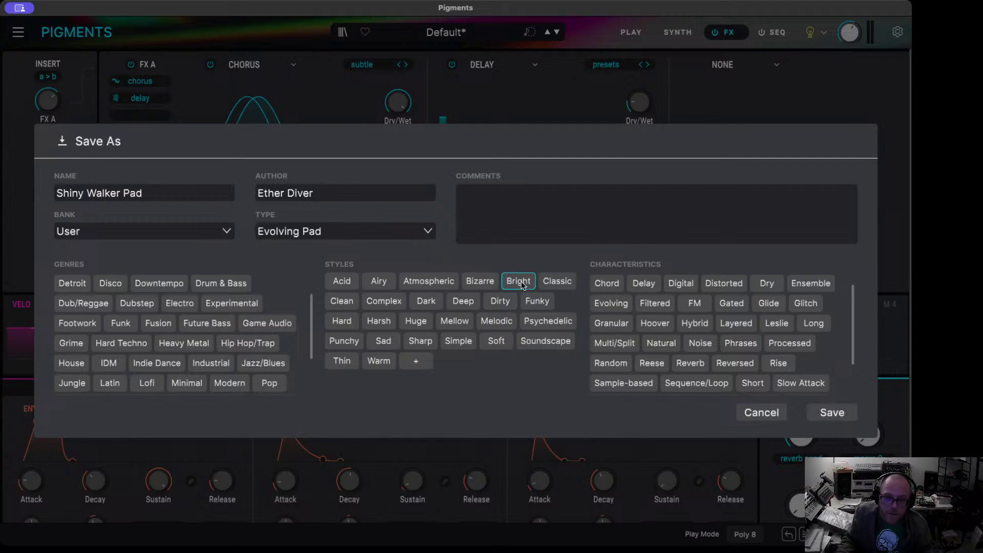
pyautogui.click(390, 303)
pyautogui.click(574, 325)
pyautogui.click(606, 283)
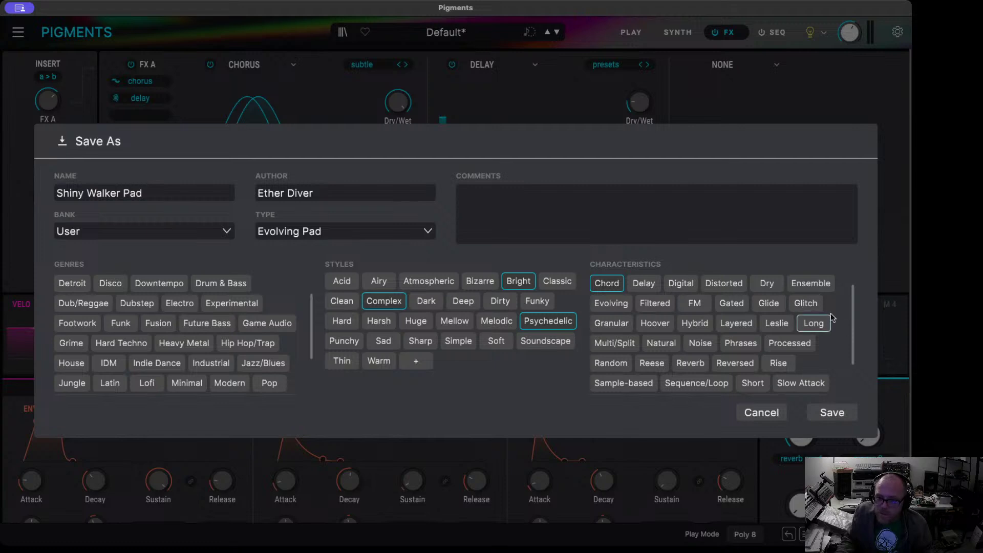
pyautogui.click(819, 303)
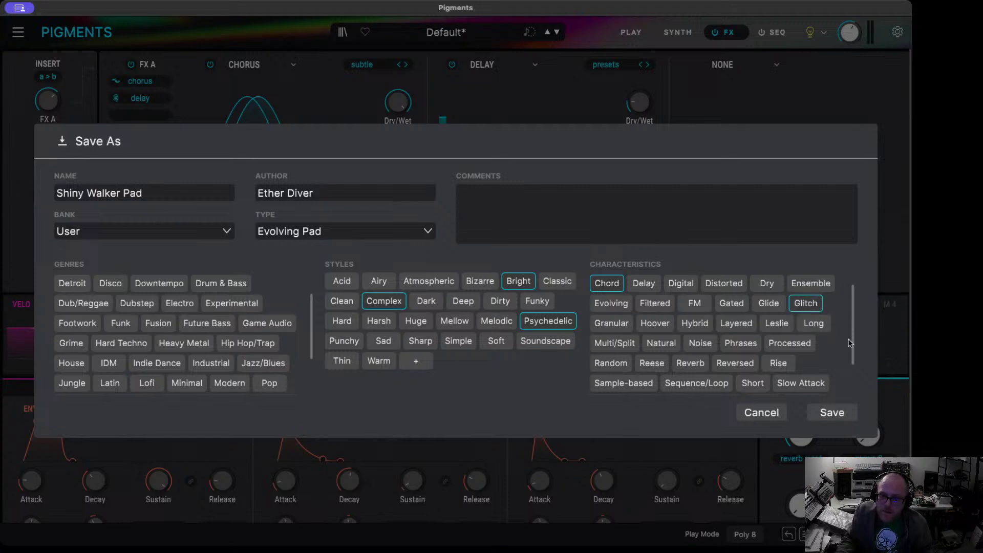
pyautogui.scroll(-3, 820, 362)
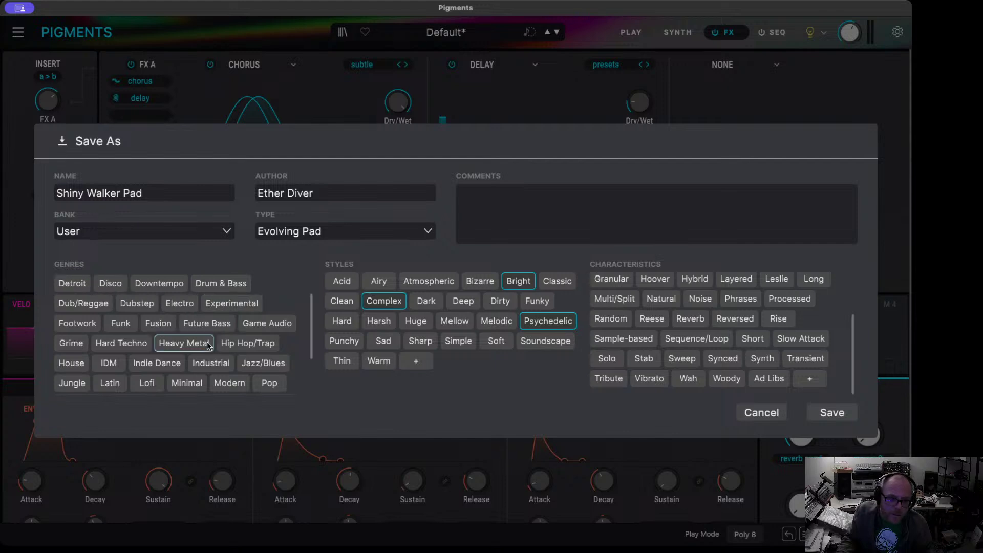
# - Tag the preset with the genres Experimental, IDM, Pop and Shoegaze and save it
pyautogui.click(231, 303)
pyautogui.click(108, 362)
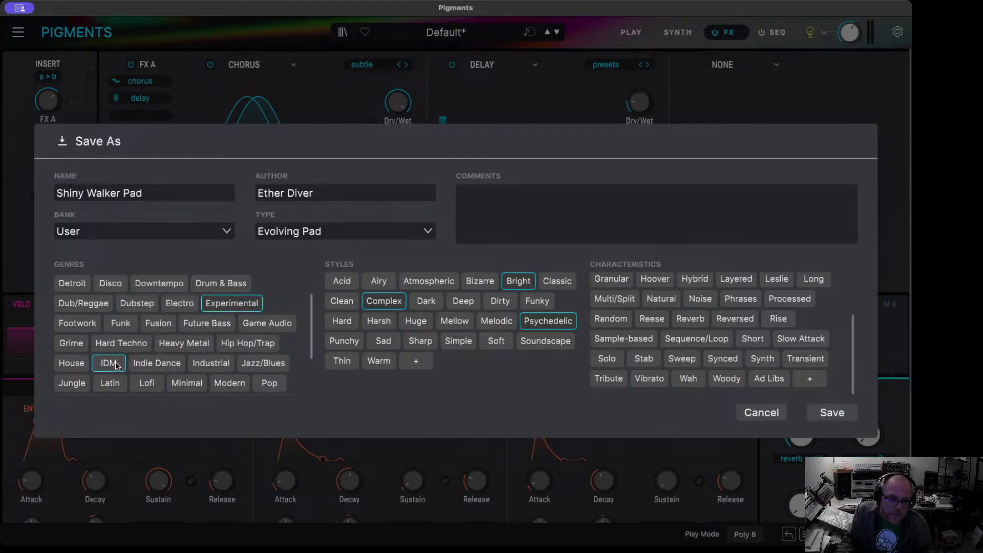
pyautogui.scroll(-2, 196, 365)
pyautogui.click(276, 349)
pyautogui.click(225, 369)
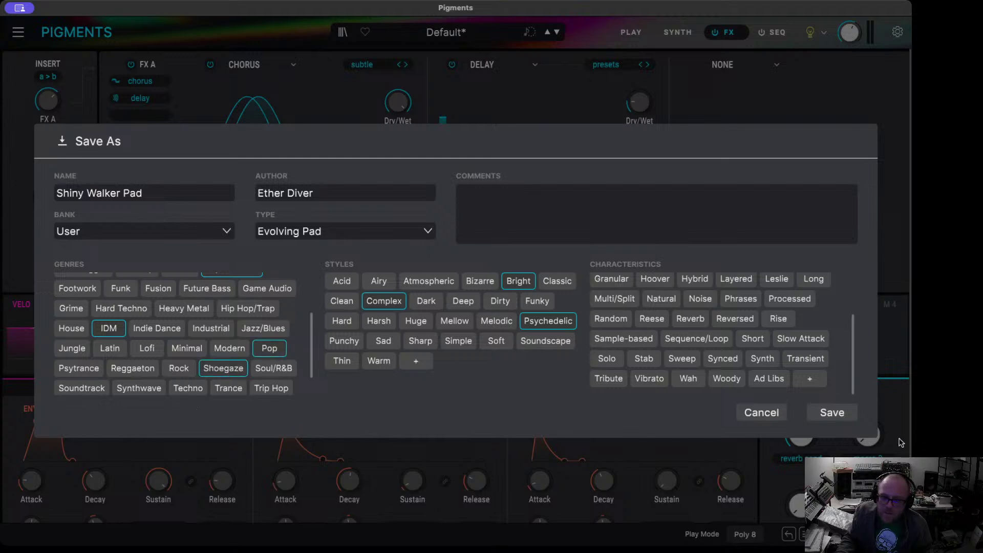
pyautogui.scroll(3, 761, 353)
pyautogui.scroll(-3, 801, 360)
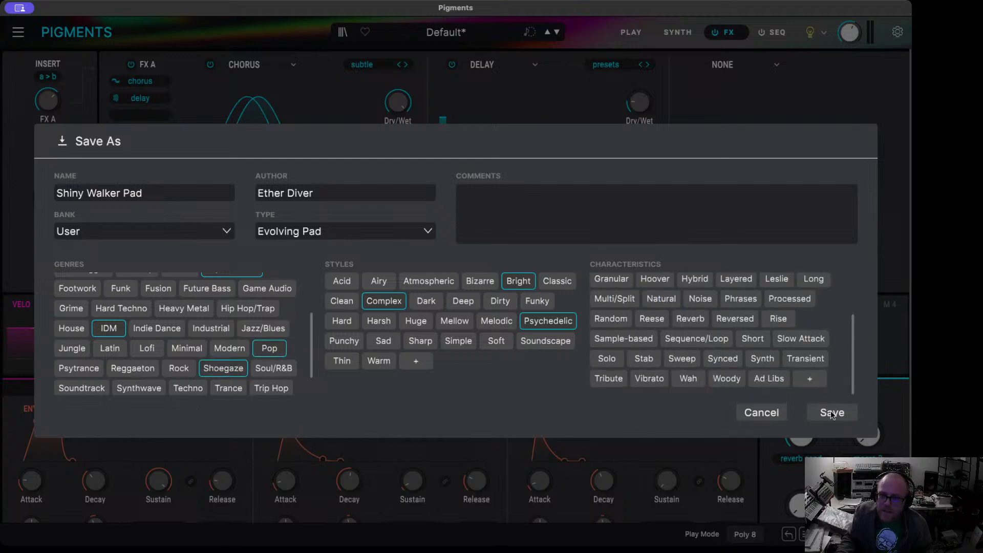
pyautogui.click(832, 413)
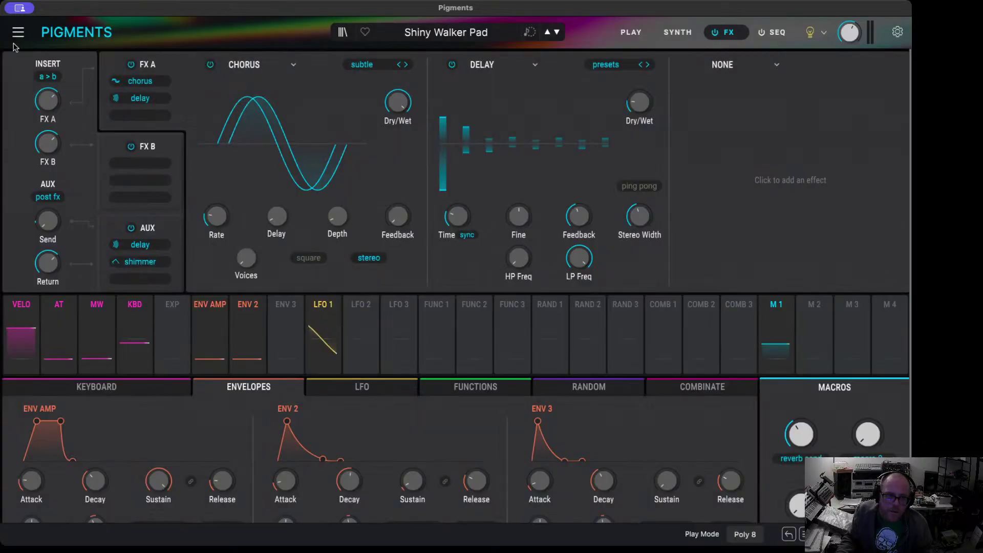
pyautogui.click(641, 35)
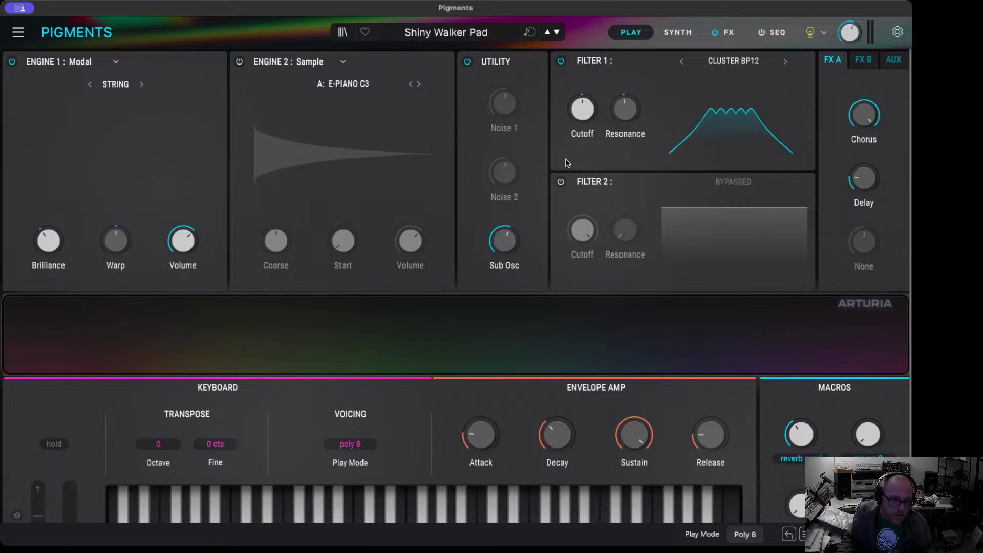
pyautogui.click(683, 34)
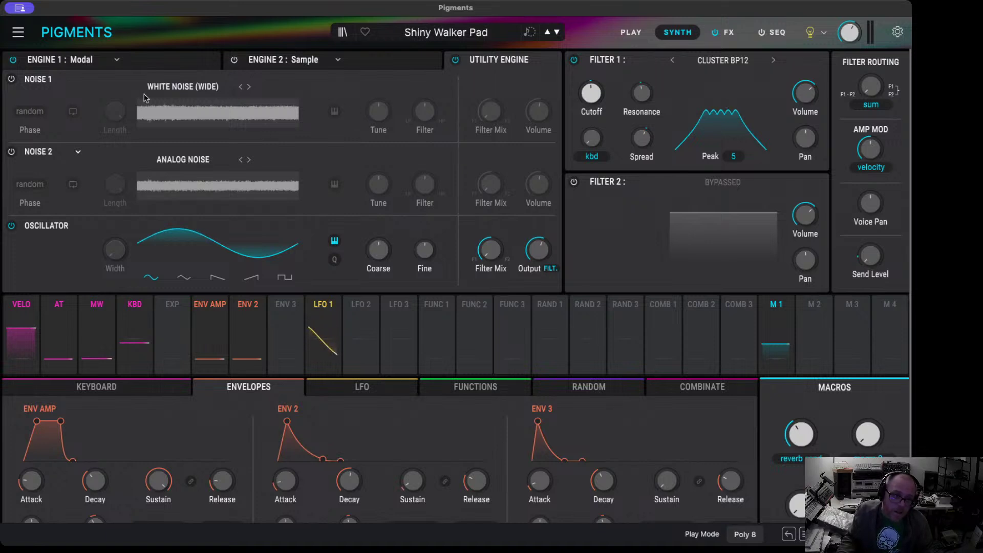
pyautogui.click(164, 62)
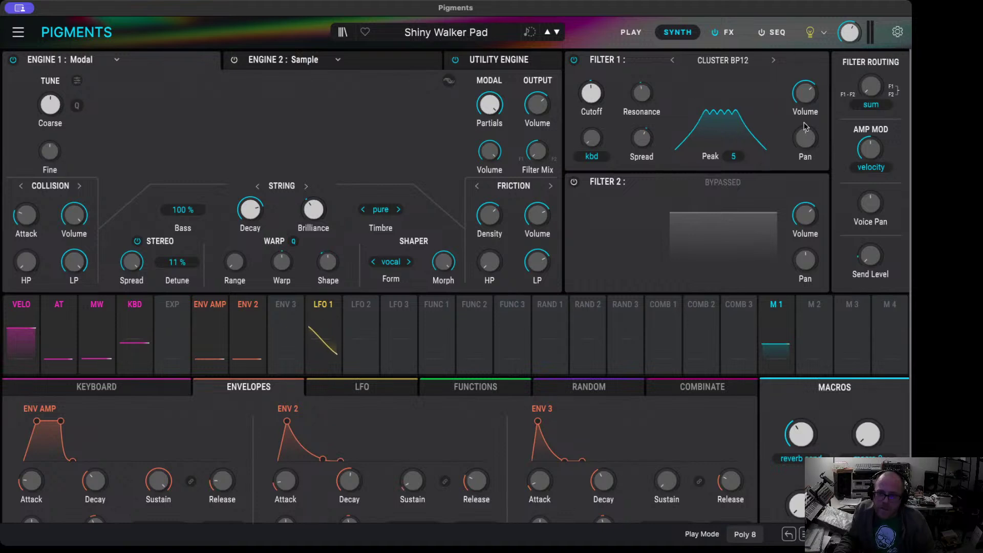
# - Try a Vocoder with Enhance on and Formant slightly raised in place of the FX A Chorus, and reload the saved preset
pyautogui.click(727, 33)
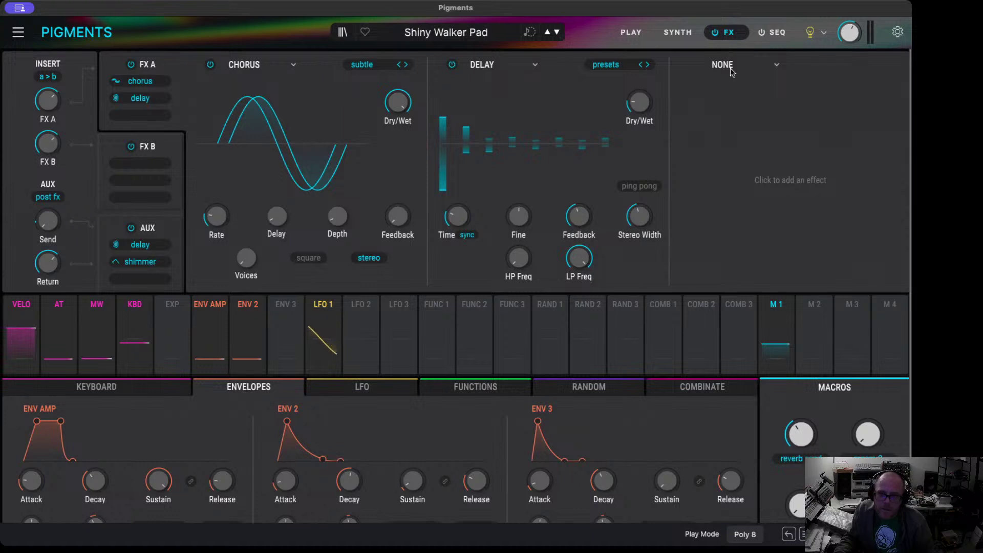
pyautogui.click(263, 66)
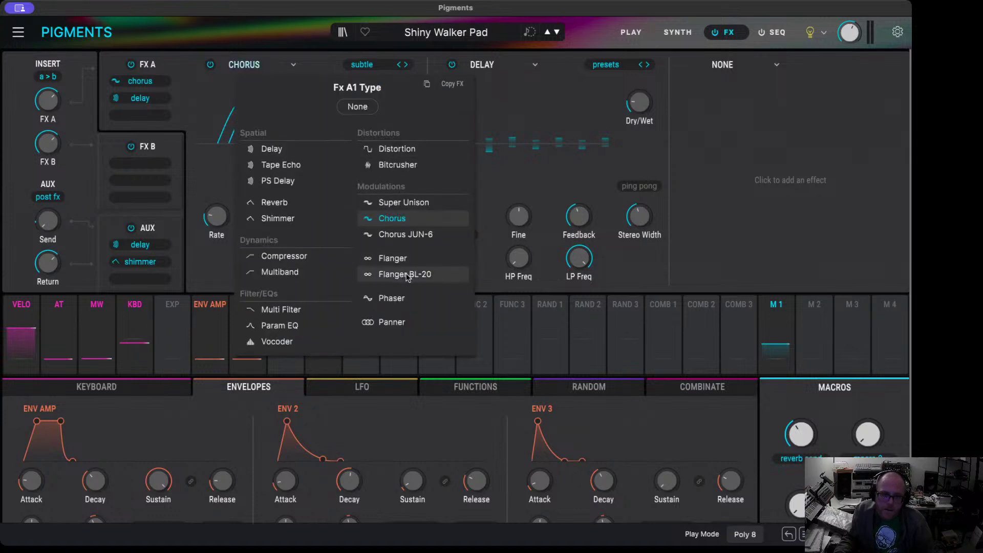
pyautogui.click(296, 341)
pyautogui.moveTo(297, 342); pyautogui.dragTo(292, 97)
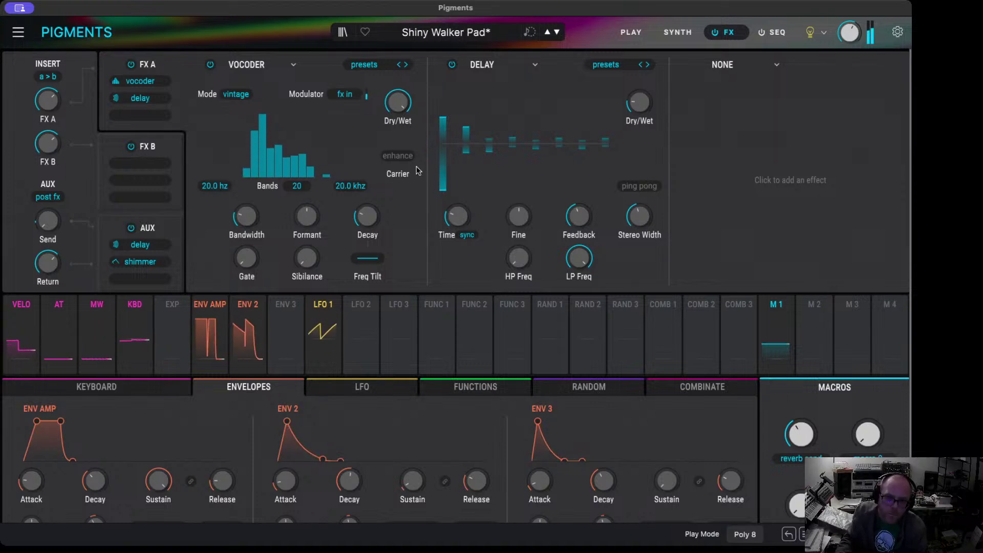
pyautogui.click(398, 156)
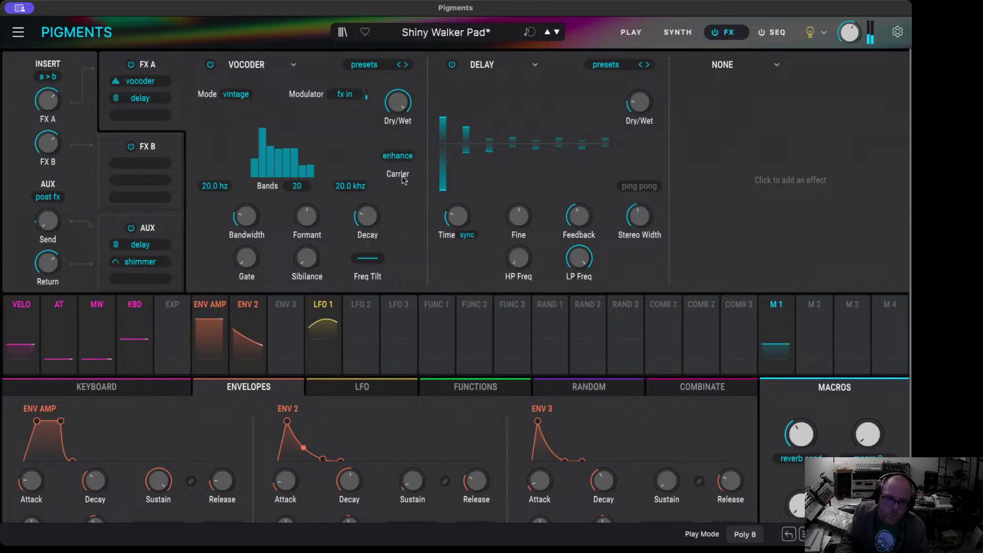
pyautogui.moveTo(307, 215)
pyautogui.mouseDown()
pyautogui.moveTo(307, 197)
pyautogui.moveTo(322, 215)
pyautogui.mouseUp()
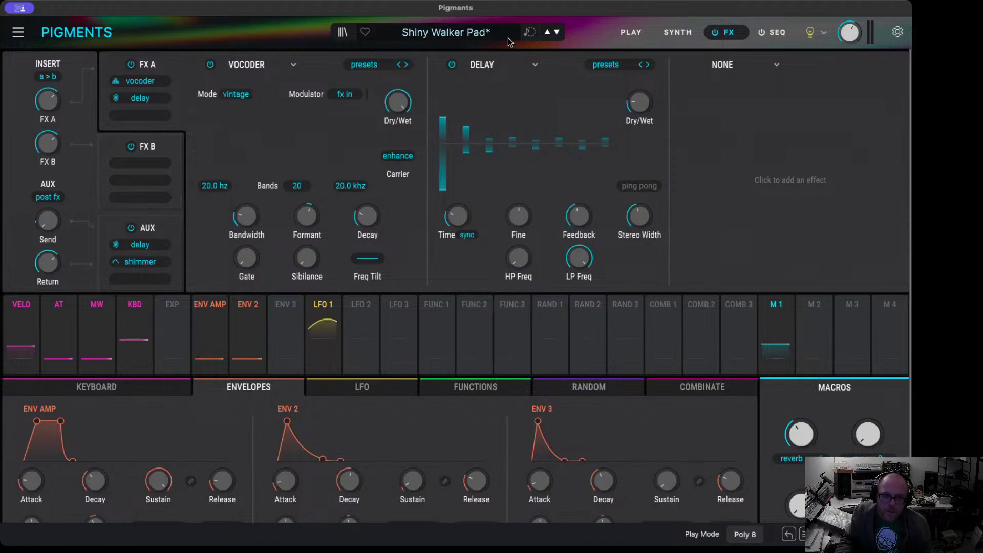
pyautogui.click(557, 32)
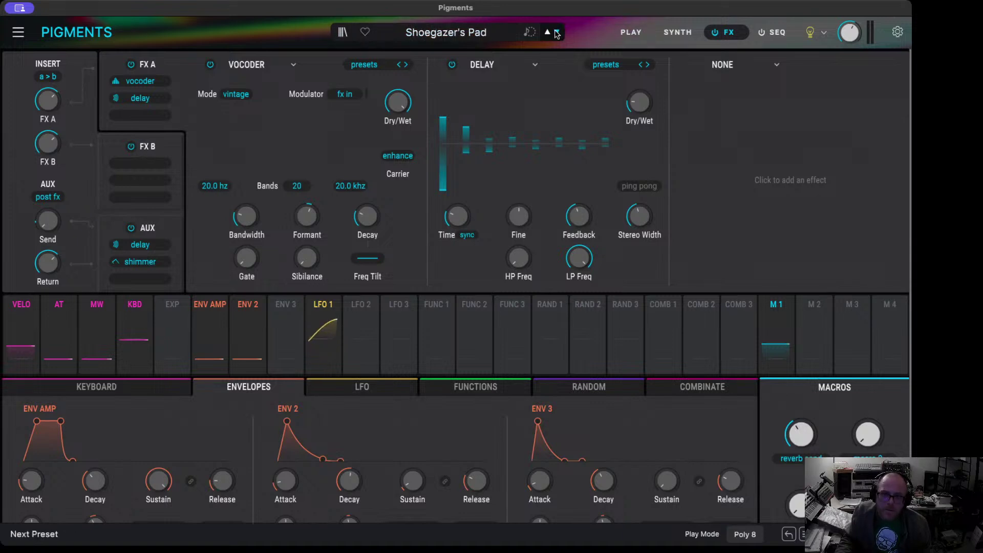
pyautogui.click(549, 33)
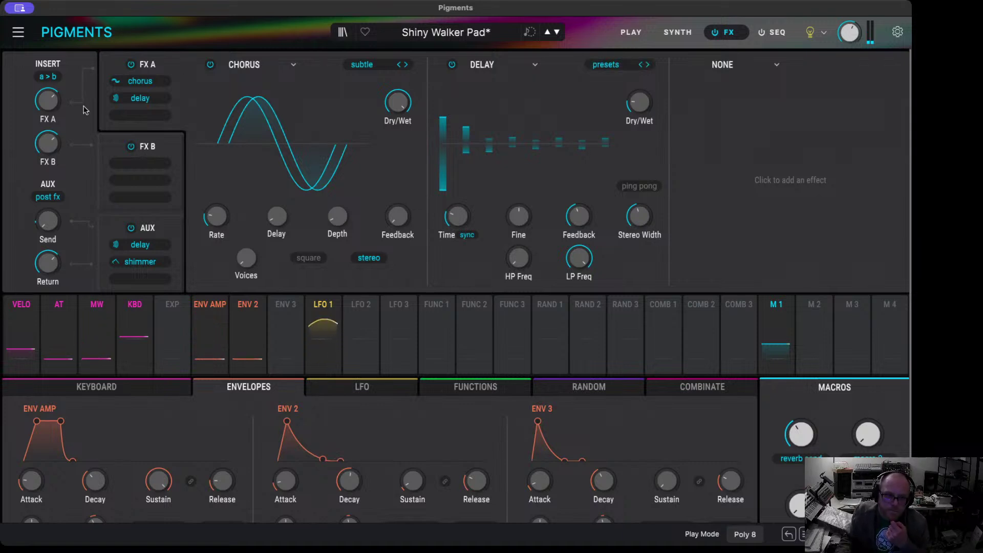
# - Examine the available Filter 1 types, the random modulators, and the utility and modal engine settings
pyautogui.click(677, 32)
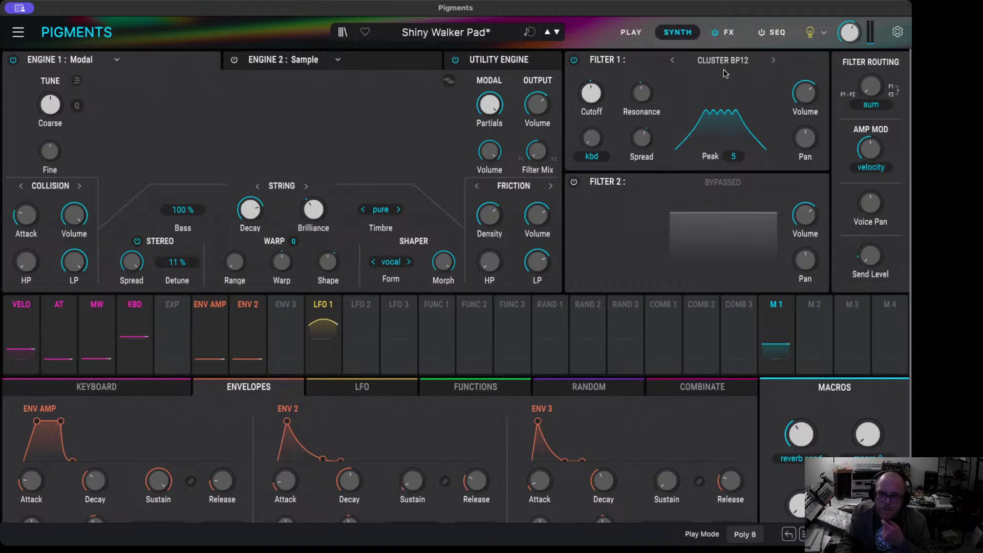
pyautogui.click(725, 64)
pyautogui.moveTo(715, 121)
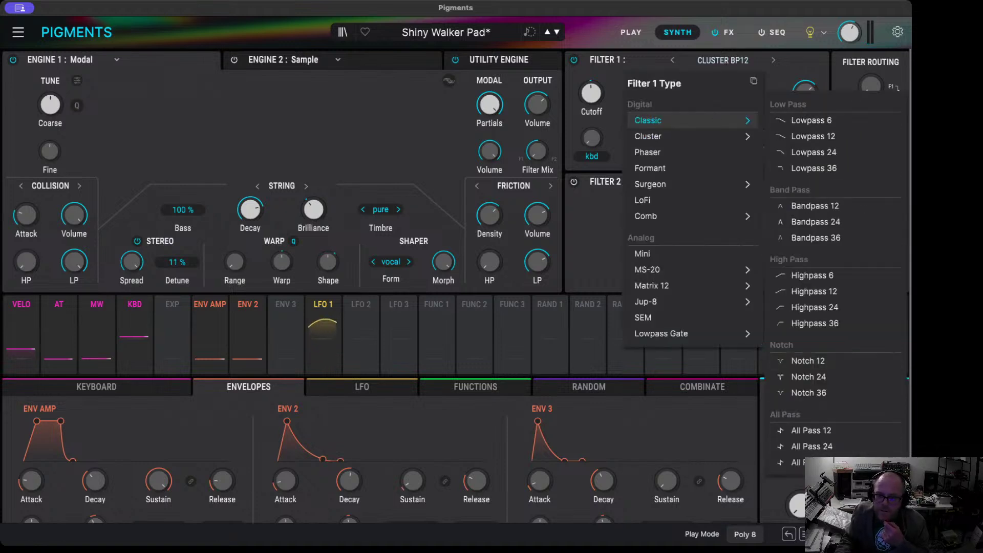
pyautogui.moveTo(696, 336)
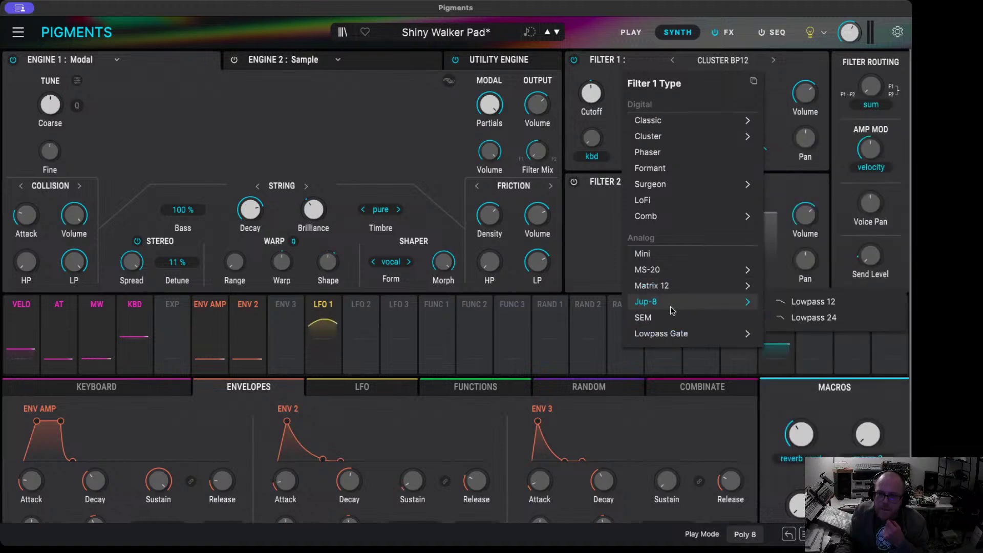
pyautogui.moveTo(680, 307)
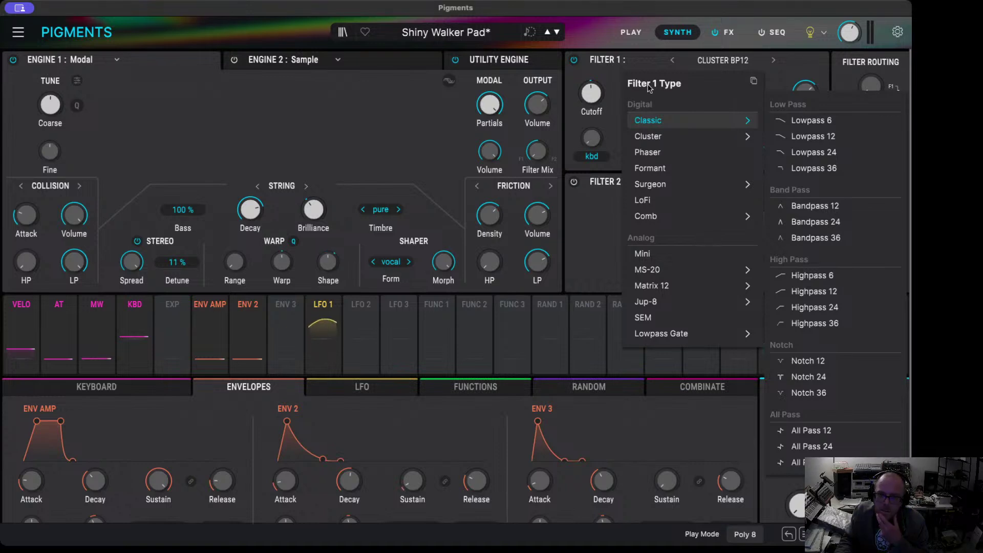
pyautogui.click(566, 132)
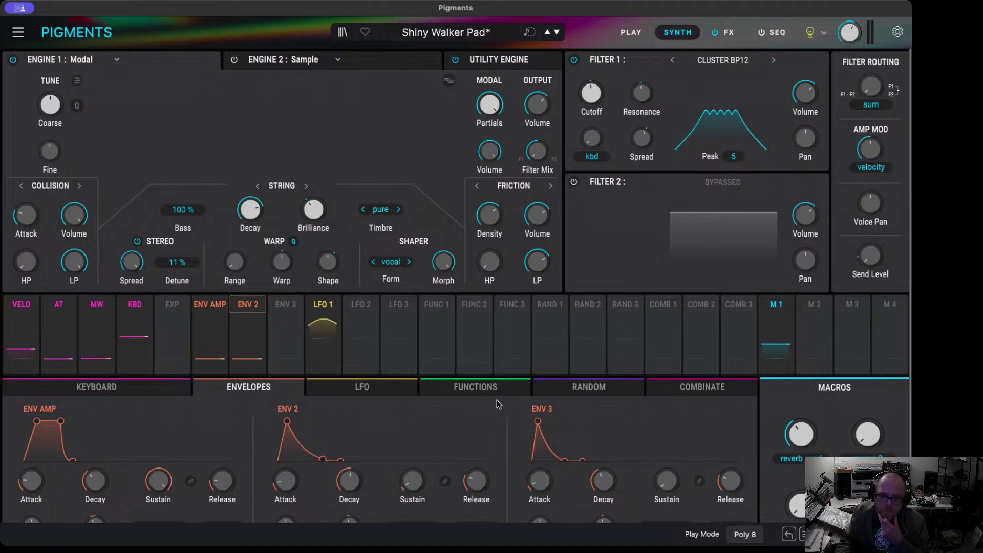
pyautogui.click(593, 390)
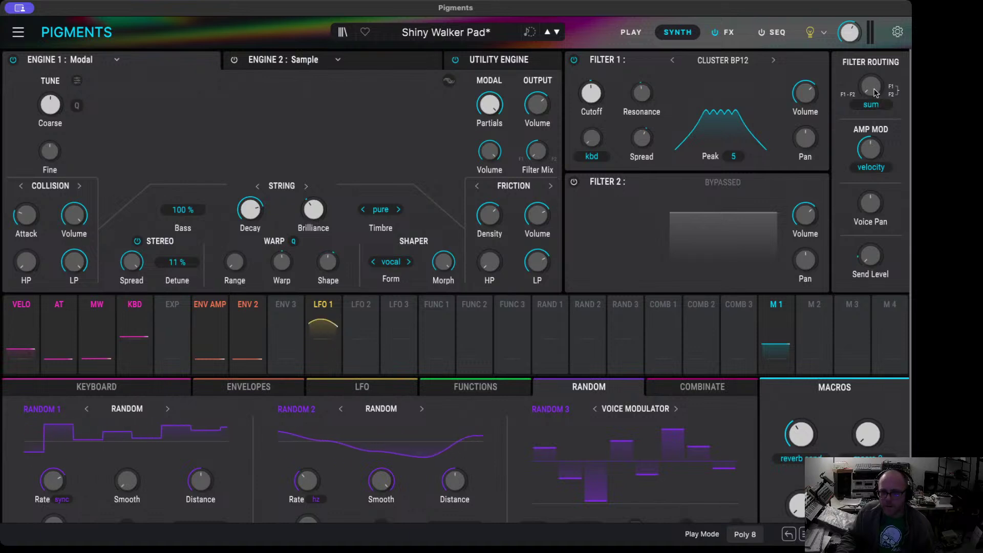
pyautogui.click(501, 60)
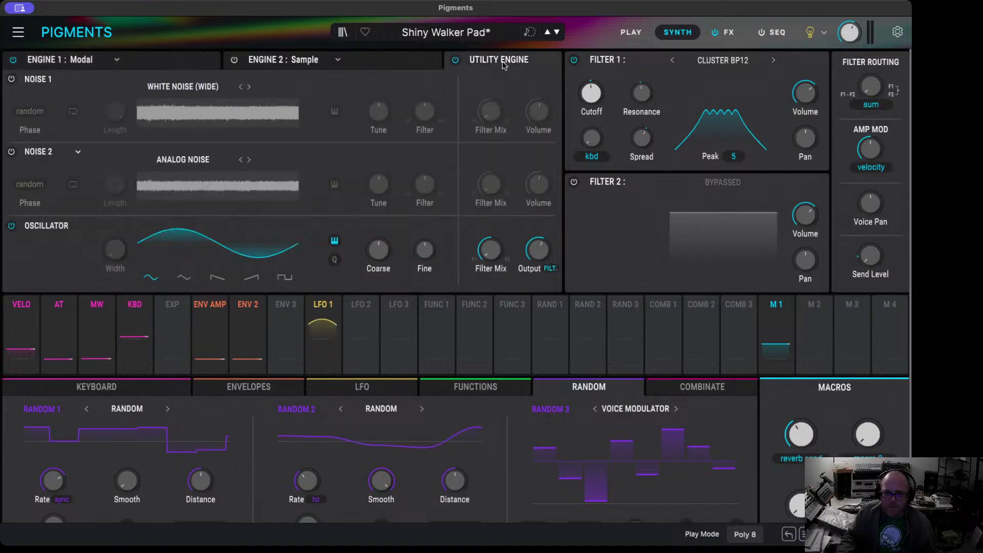
pyautogui.click(140, 65)
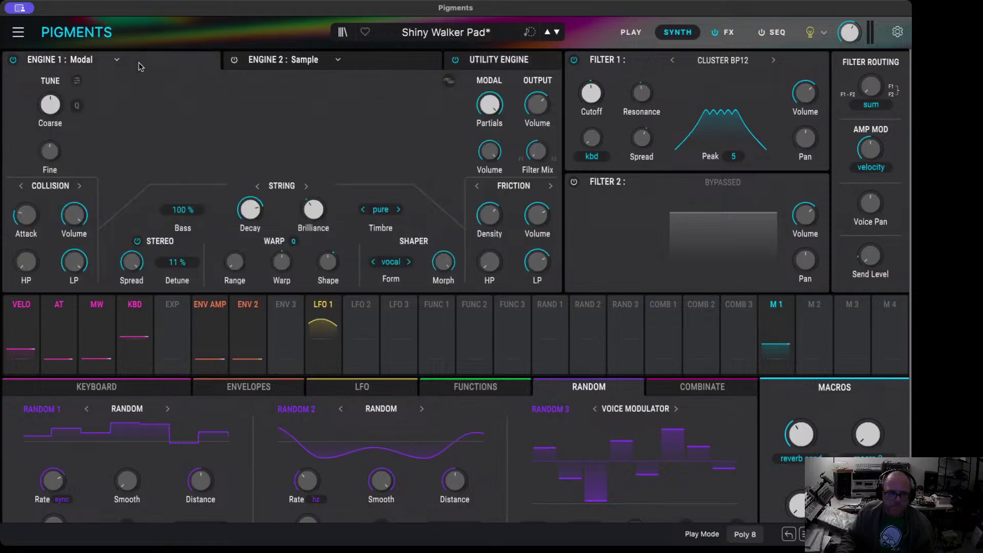
# - Start a new default preset and set the Engine 1 type to Sample
pyautogui.click(116, 61)
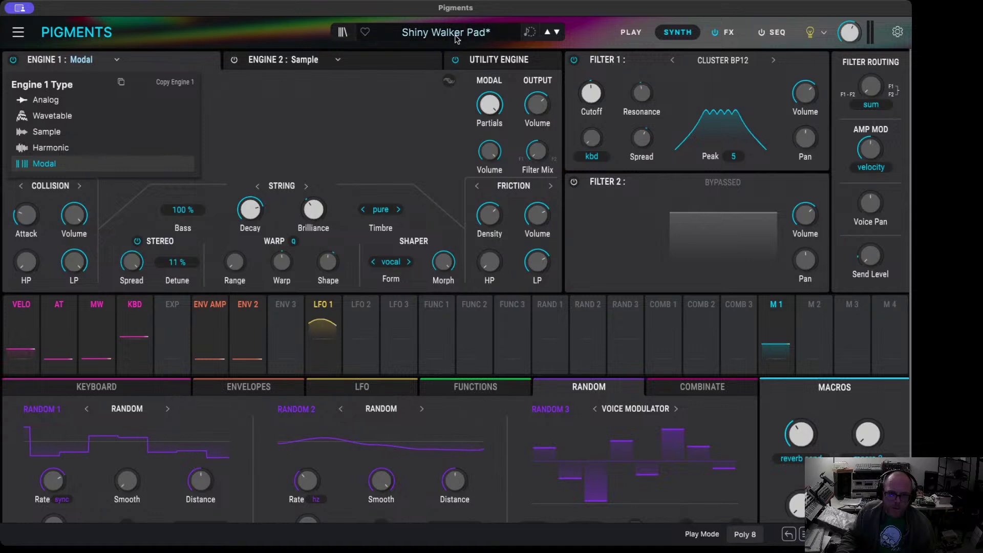
pyautogui.click(15, 36)
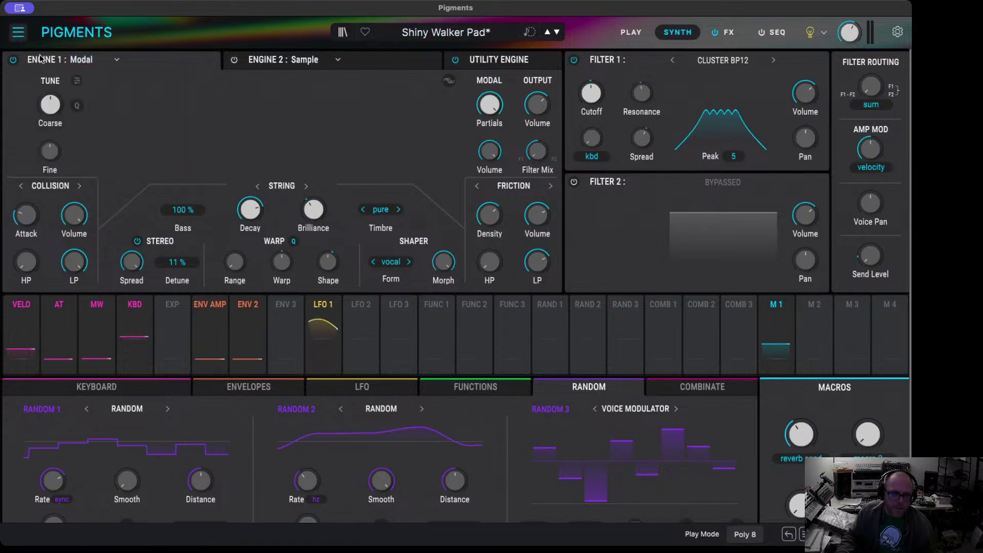
pyautogui.click(86, 57)
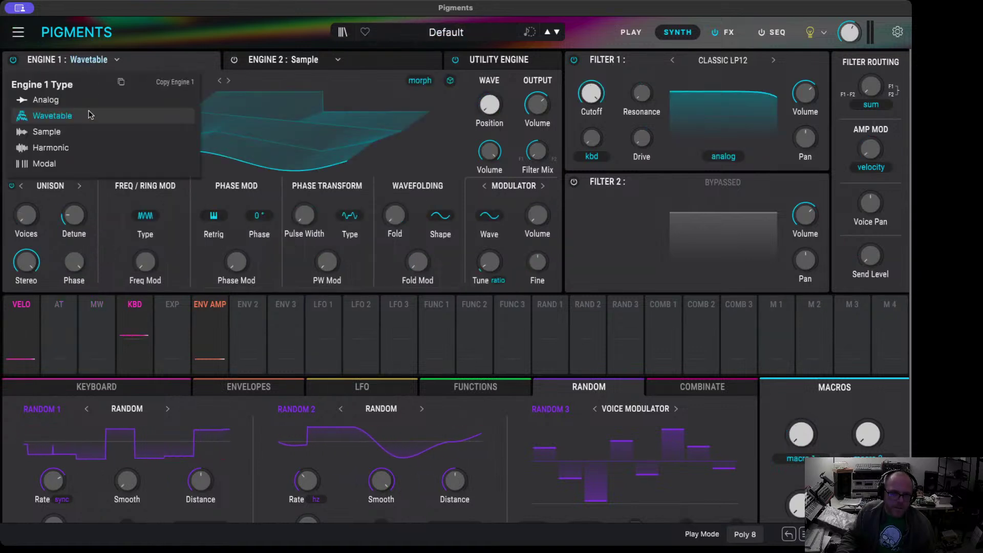
pyautogui.click(83, 134)
# - Browse Engine 1's sample library in the Strings (Bowed), Strings (Plucked), Granular Friendly and Guitar & Bass categories
pyautogui.click(191, 84)
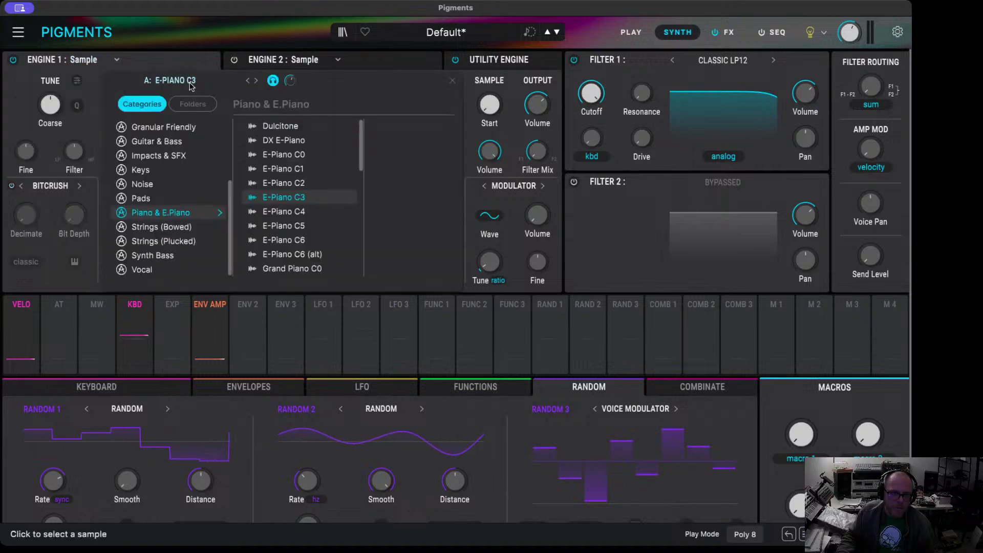
pyautogui.click(167, 231)
pyautogui.scroll(-3, 299, 200)
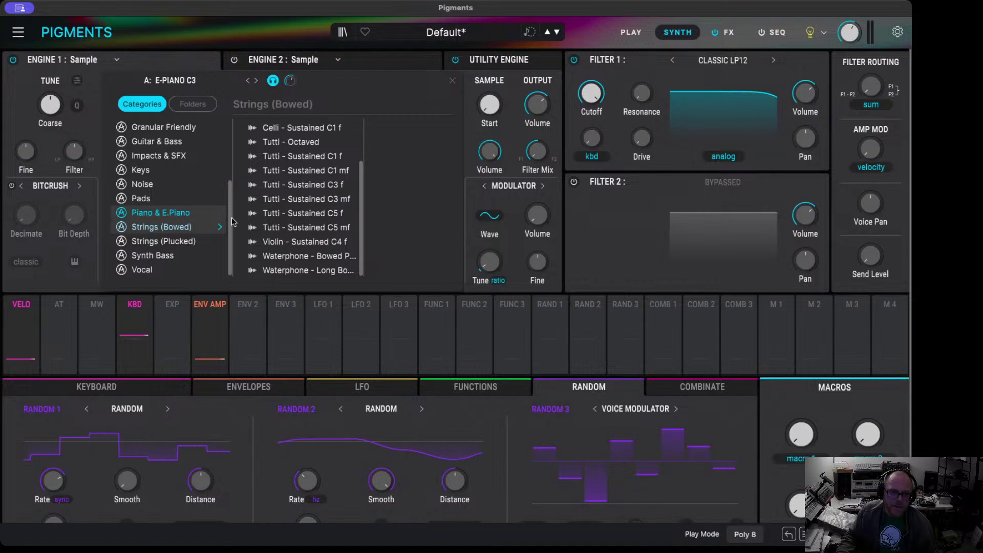
pyautogui.click(184, 242)
pyautogui.scroll(-5, 296, 180)
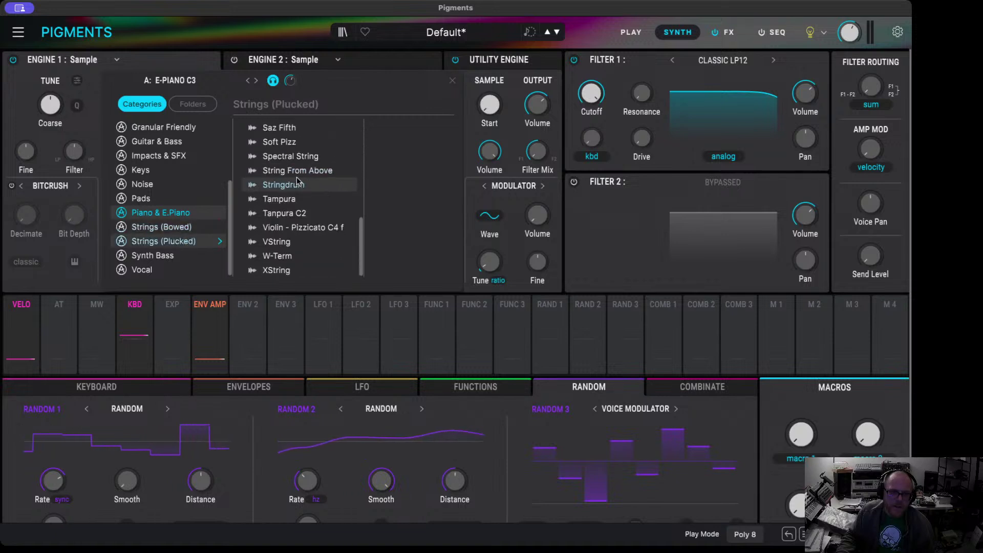
pyautogui.scroll(5, 299, 181)
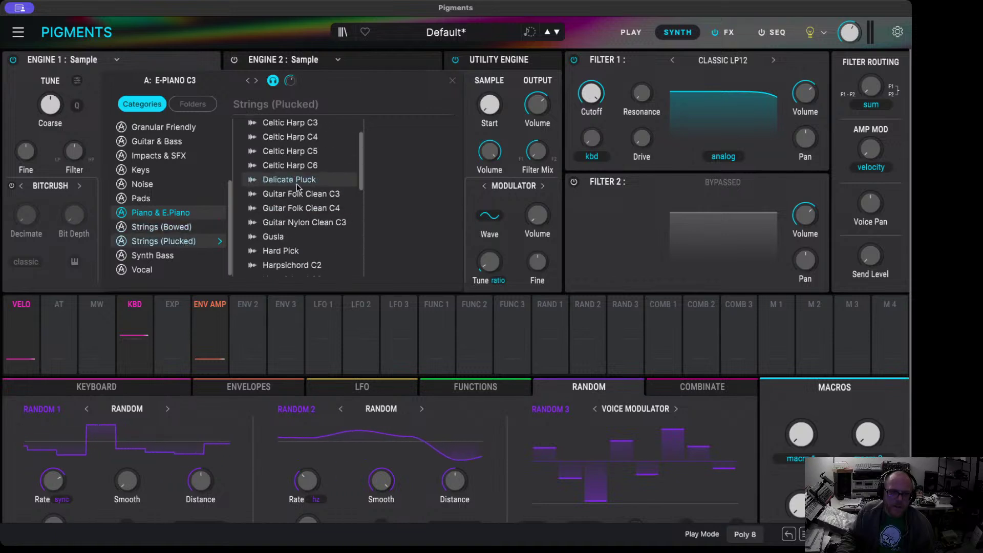
pyautogui.click(173, 128)
pyautogui.scroll(-10, 247, 177)
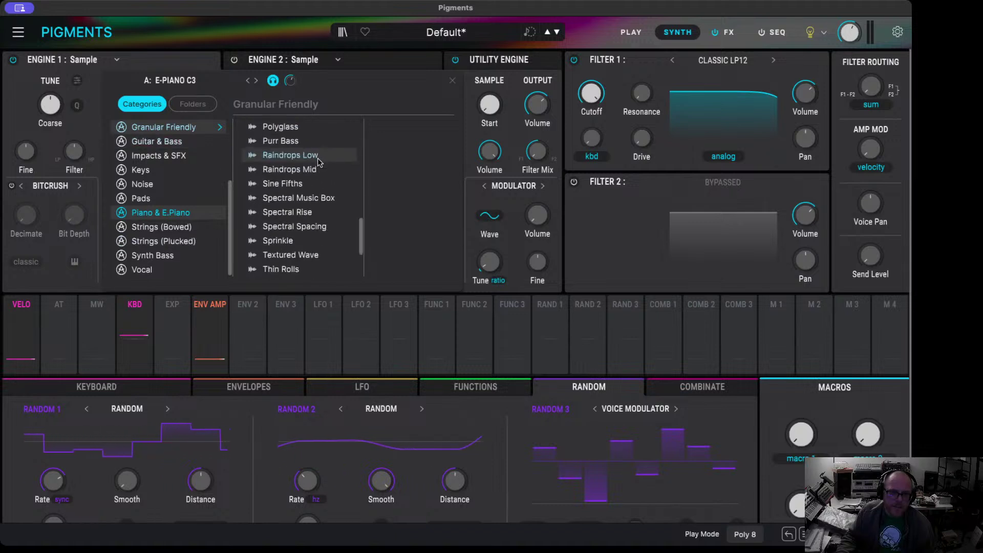
pyautogui.click(156, 141)
pyautogui.scroll(-1, 334, 168)
pyautogui.scroll(-8, 334, 167)
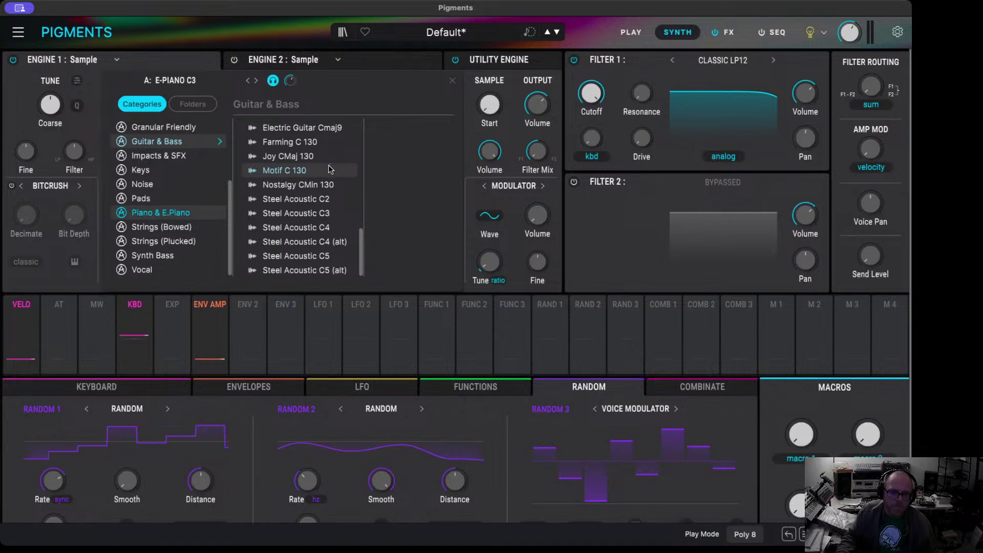
# - Look through the sample lists in the Impacts & SFX, Keys, Noise and Pads categories
pyautogui.click(190, 155)
pyautogui.scroll(-15, 314, 164)
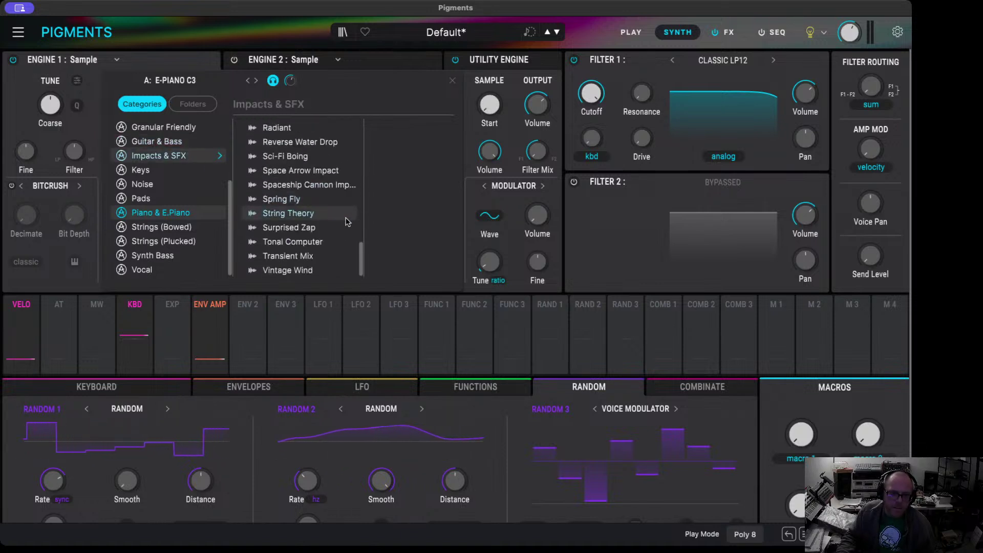
pyautogui.click(176, 170)
pyautogui.scroll(-15, 319, 156)
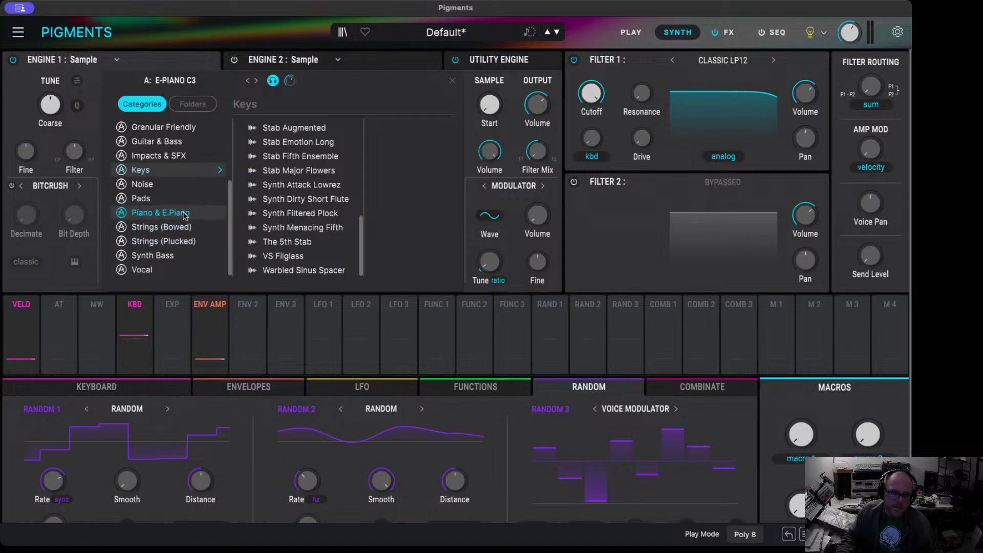
pyautogui.click(176, 185)
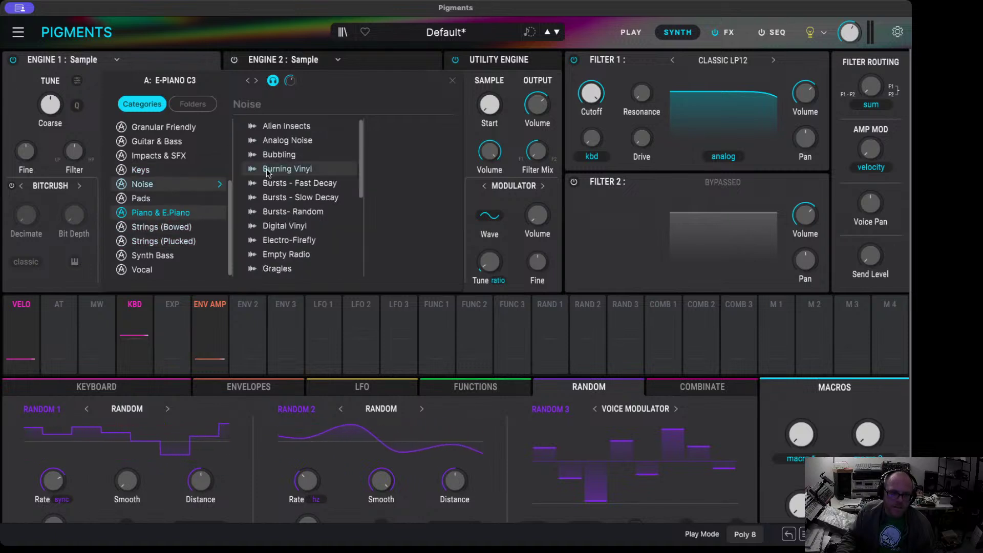
pyautogui.scroll(-10, 267, 172)
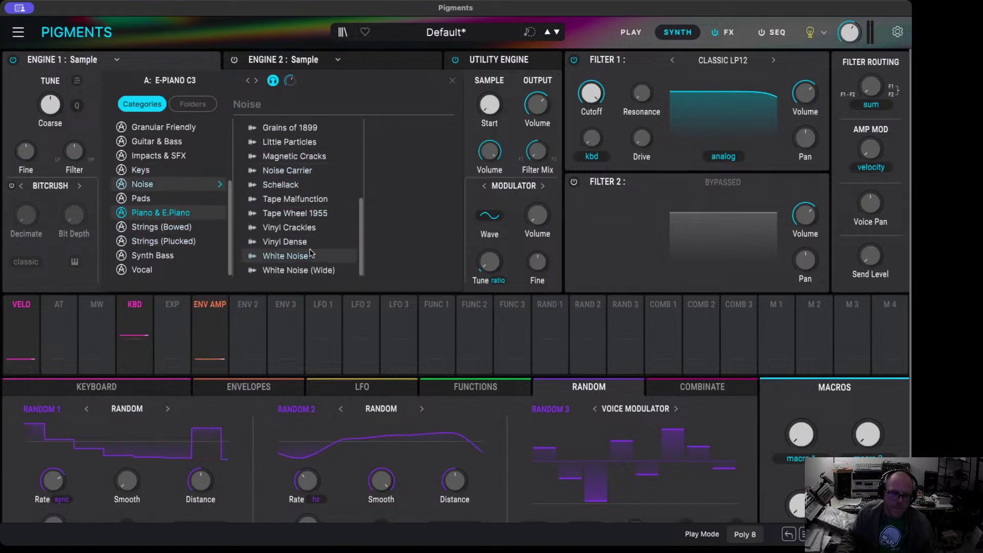
pyautogui.click(165, 200)
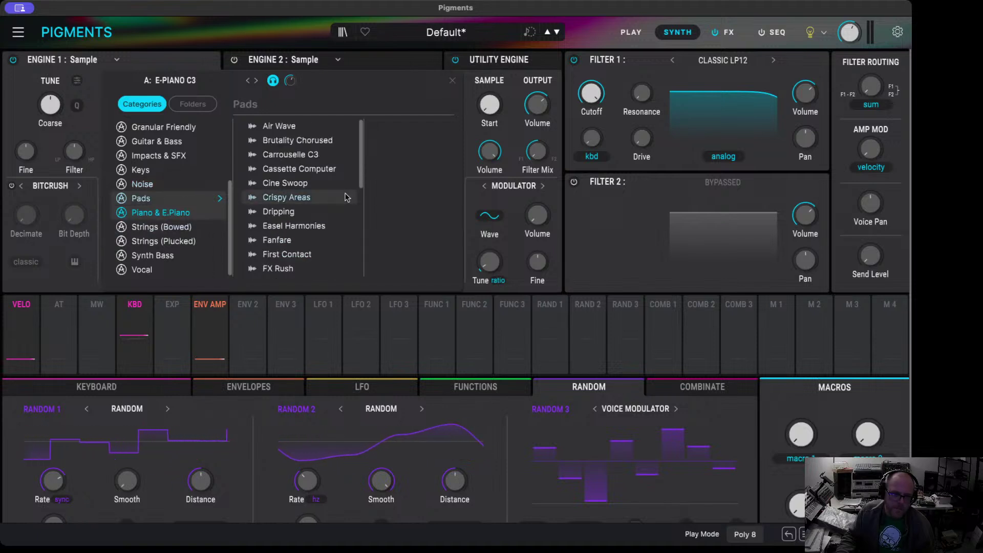
pyautogui.scroll(-10, 342, 182)
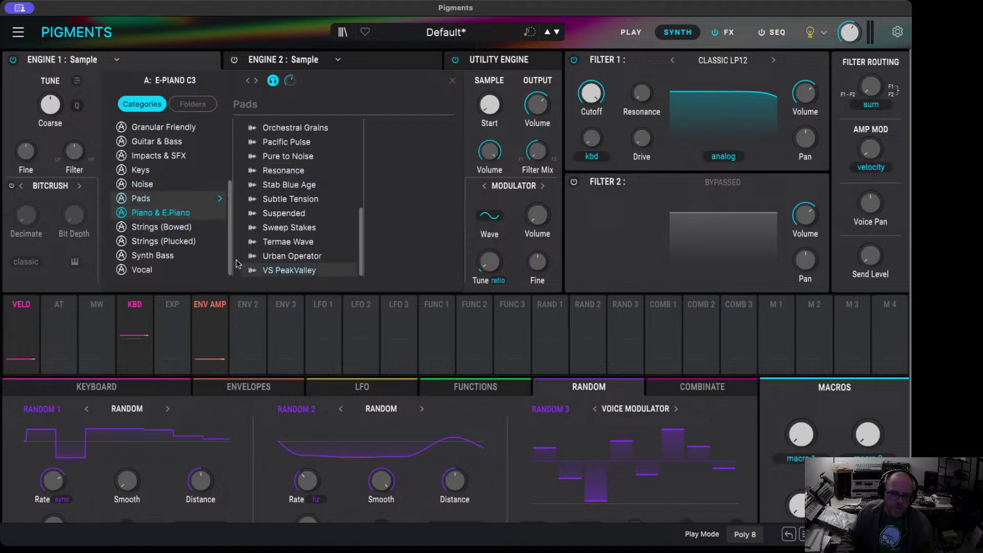
# - Compare the Strings (Plucked) and Strings (Bowed) samples and look through the Synth Bass list
pyautogui.click(197, 237)
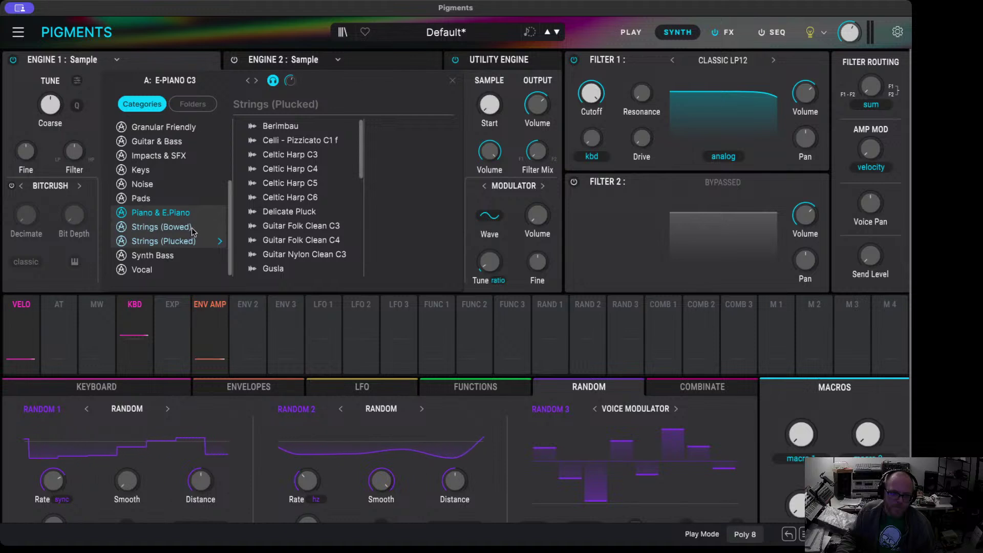
pyautogui.click(194, 230)
pyautogui.click(194, 239)
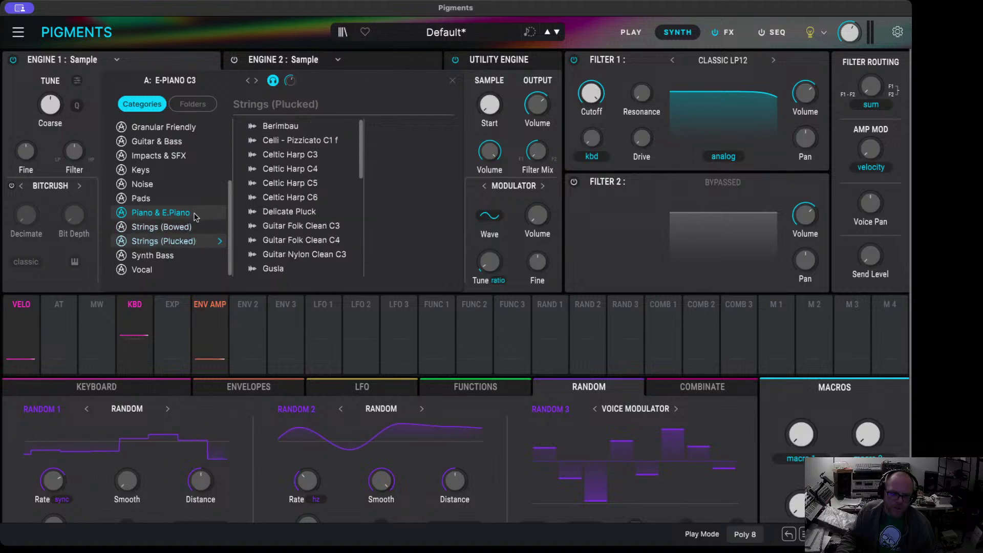
pyautogui.click(166, 255)
pyautogui.scroll(-4, 269, 197)
pyautogui.scroll(-8, 268, 197)
# - Examine the full list of Vocal samples
pyautogui.click(149, 269)
pyautogui.scroll(-5, 308, 210)
pyautogui.scroll(-10, 320, 210)
pyautogui.scroll(8, 327, 192)
pyautogui.scroll(6, 328, 197)
pyautogui.scroll(-9, 291, 203)
pyautogui.scroll(-6, 290, 190)
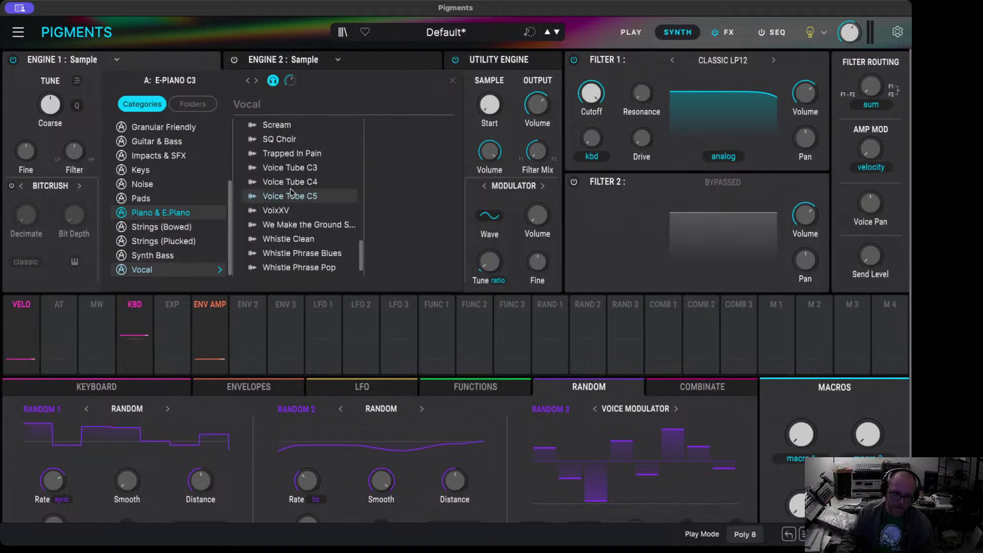
pyautogui.scroll(-2, 289, 194)
pyautogui.scroll(17, 290, 198)
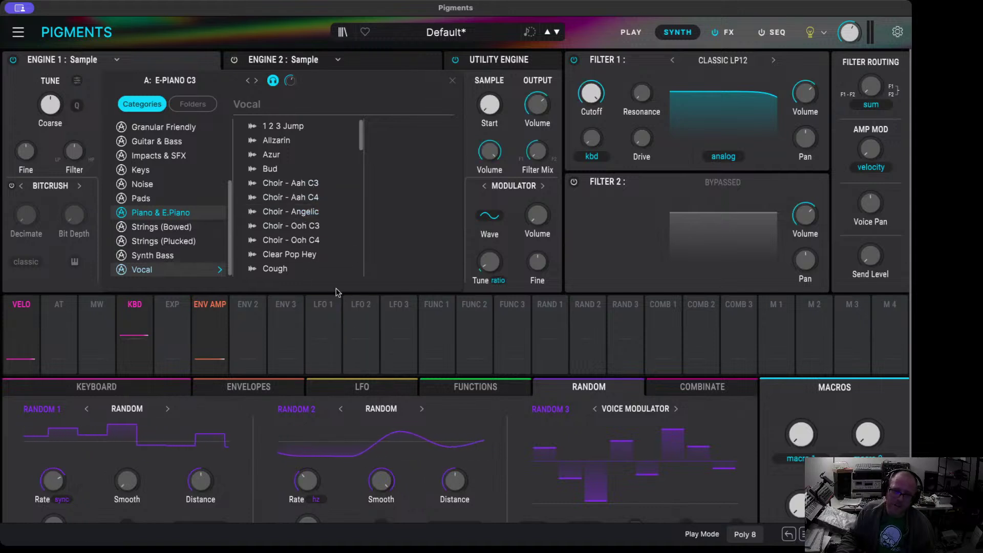
# - Look through the Drums & Percussion, Field Recordings and Drones & Ambience sample categories
pyautogui.scroll(3, 174, 225)
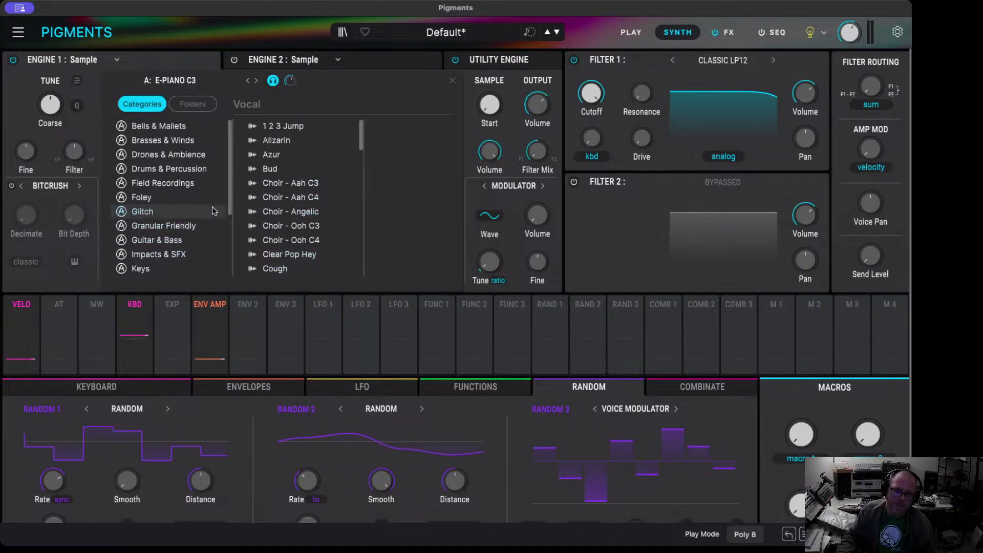
pyautogui.click(174, 169)
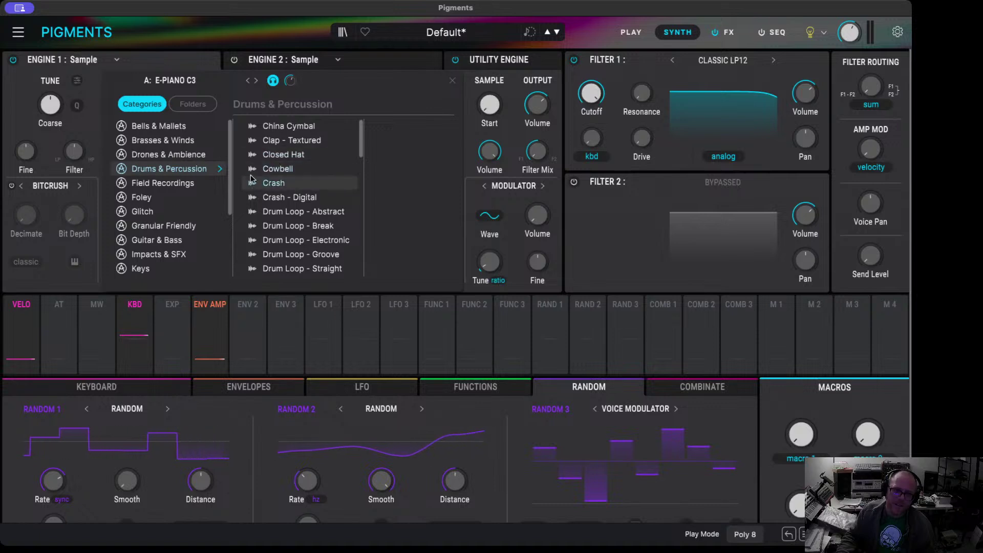
pyautogui.scroll(-15, 323, 201)
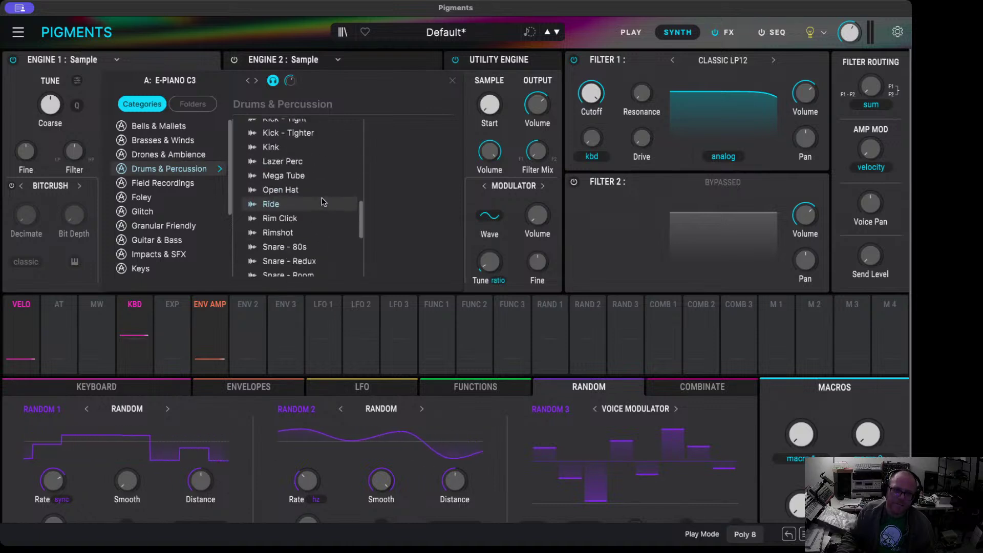
pyautogui.click(185, 183)
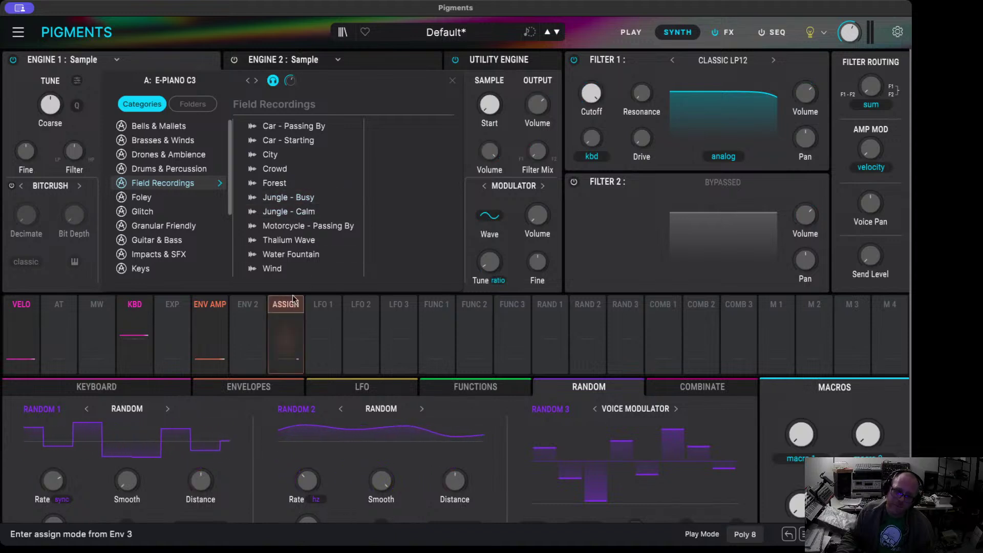
pyautogui.click(172, 154)
pyautogui.scroll(-5, 280, 173)
pyautogui.scroll(-3, 280, 173)
pyautogui.click(176, 181)
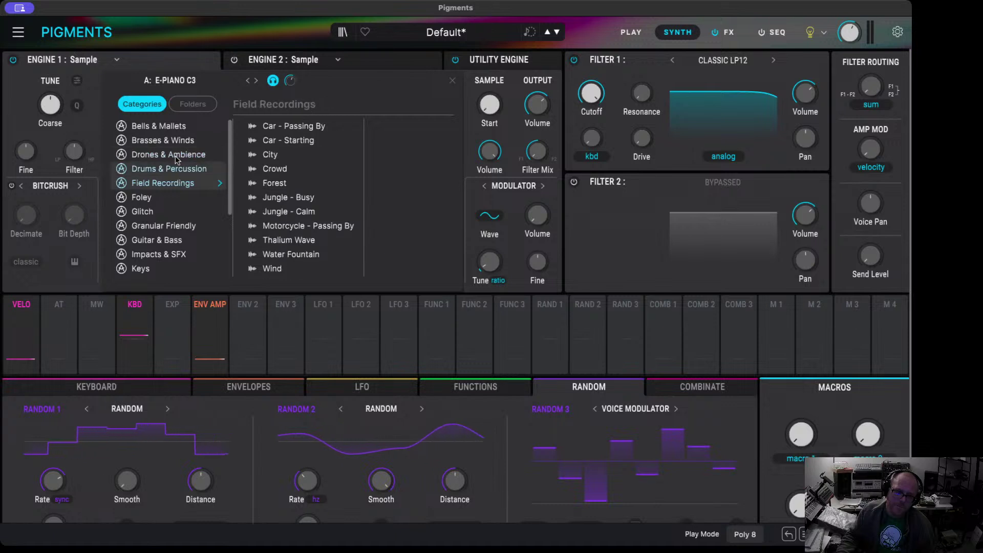
# - Look through the Brasses & Winds and Bells & Mallets sample categories
pyautogui.click(169, 140)
pyautogui.click(176, 128)
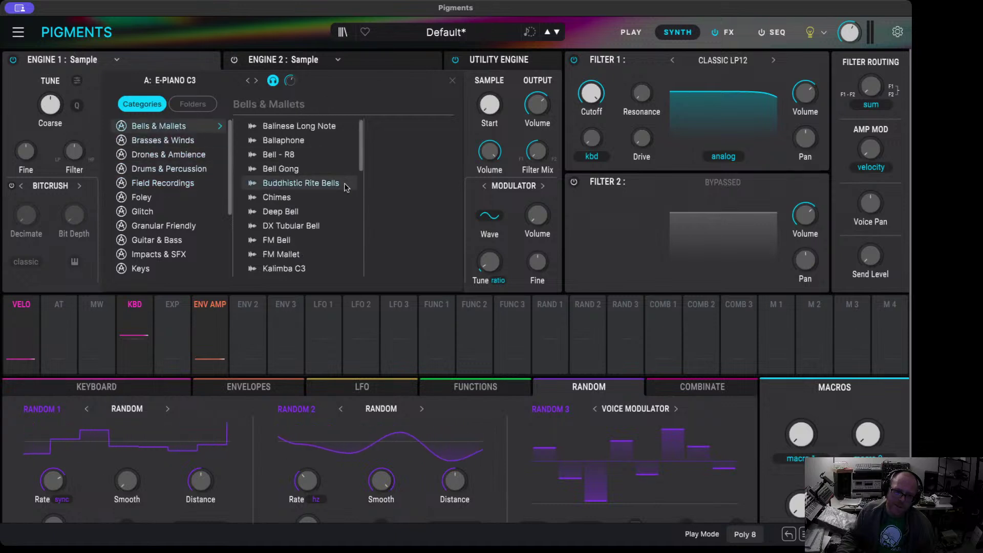
pyautogui.scroll(-5, 354, 244)
pyautogui.scroll(-2, 354, 245)
pyautogui.scroll(10, 358, 231)
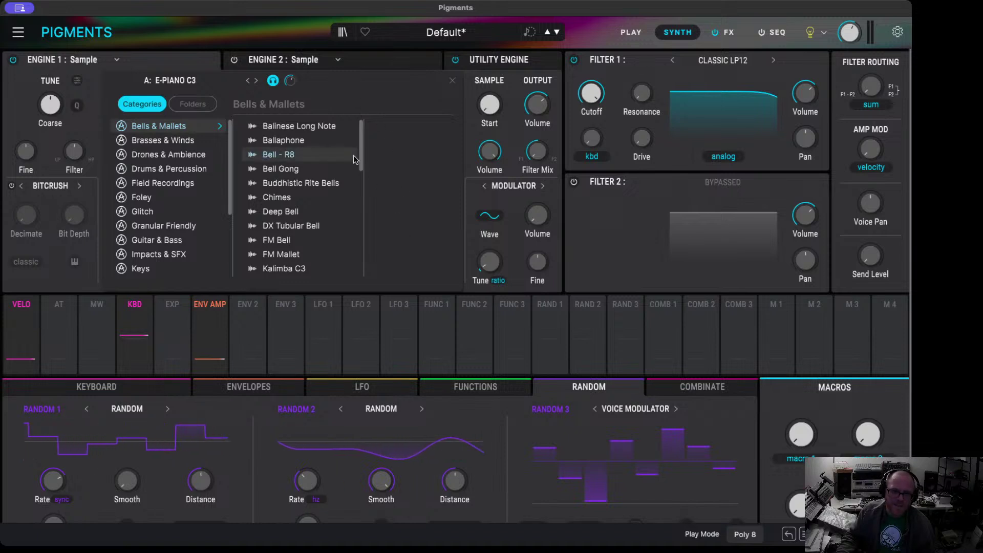
pyautogui.moveTo(361, 151)
pyautogui.mouseDown()
pyautogui.moveTo(364, 278)
pyautogui.moveTo(366, 141)
pyautogui.mouseUp()
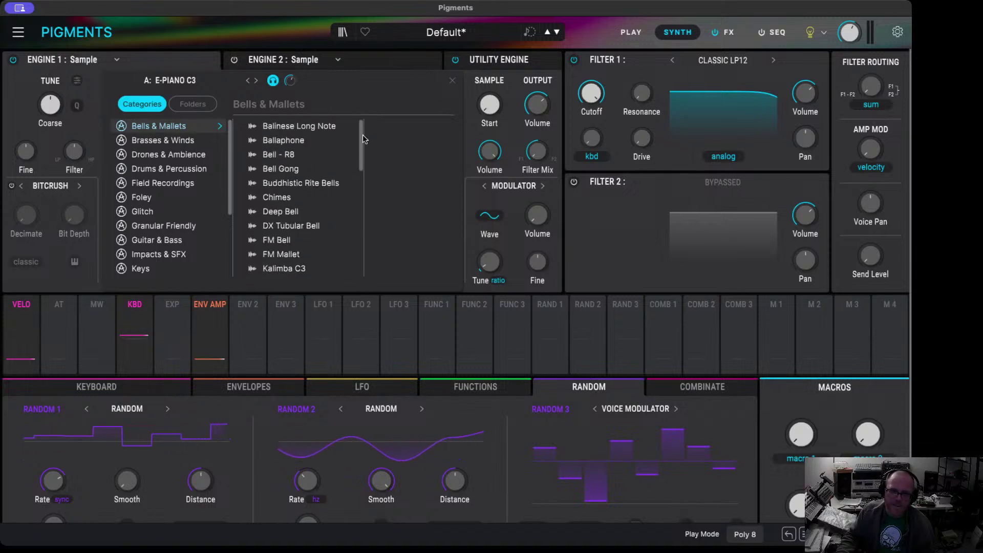
# - Change the Engine 1 type from Sample to Analog
pyautogui.moveTo(293, 84)
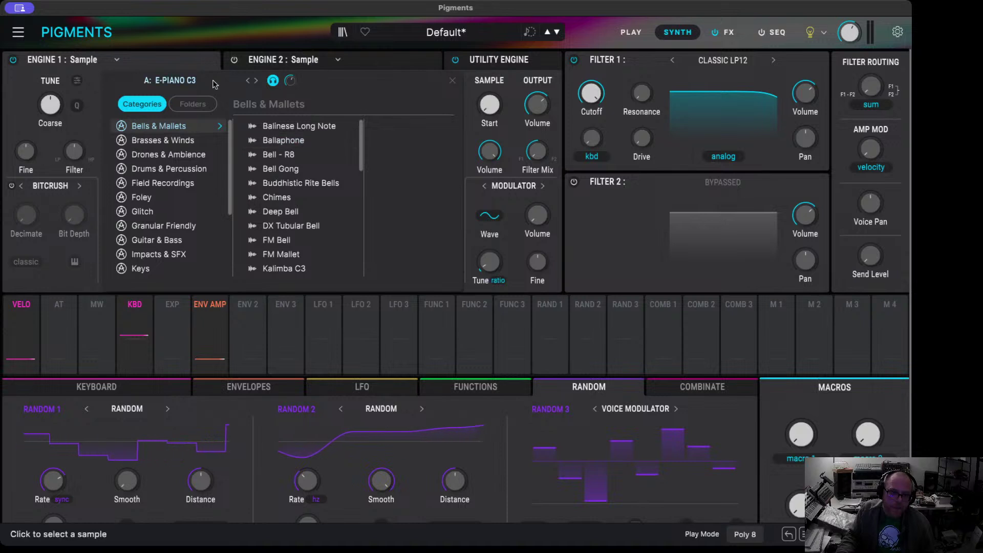
pyautogui.click(117, 61)
pyautogui.click(85, 103)
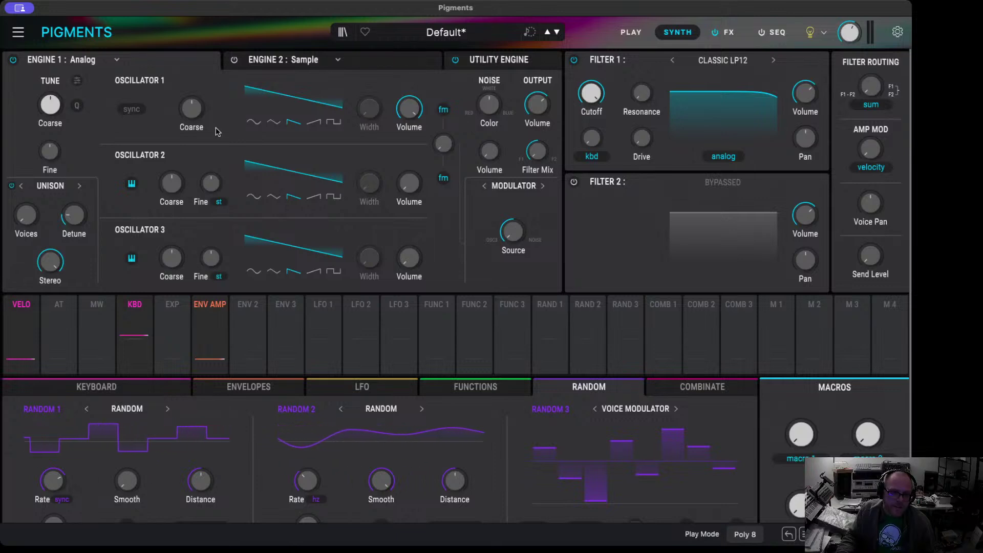
# - Review the available Engine 1 types and the Analog engine's oscillator controls
pyautogui.click(76, 59)
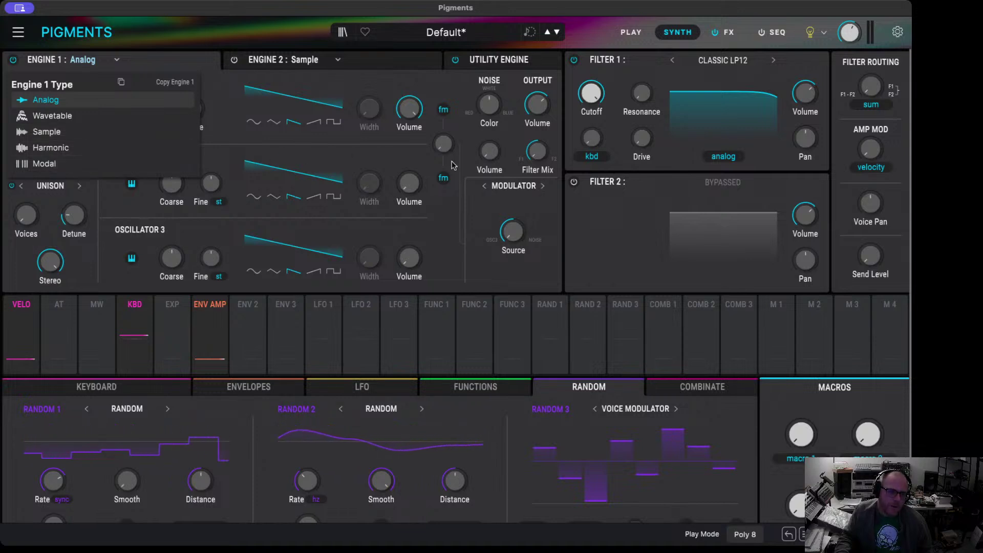
pyautogui.click(467, 151)
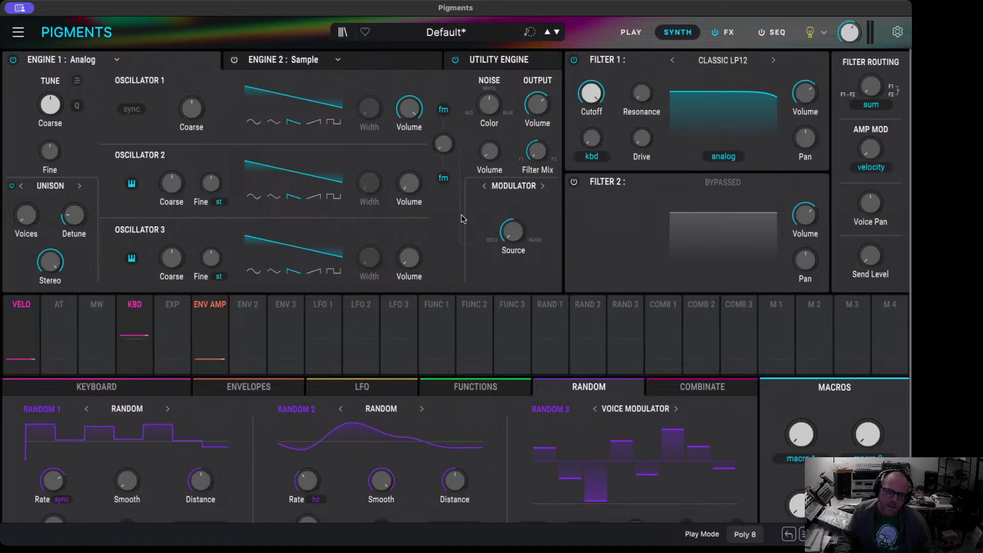
pyautogui.scroll(-3, 458, 214)
pyautogui.scroll(3, 459, 214)
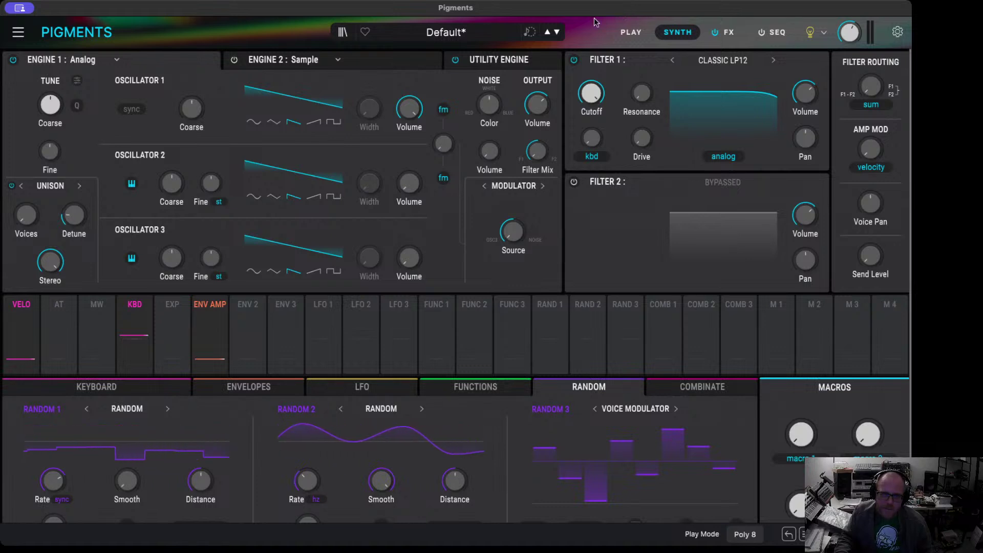
pyautogui.click(101, 67)
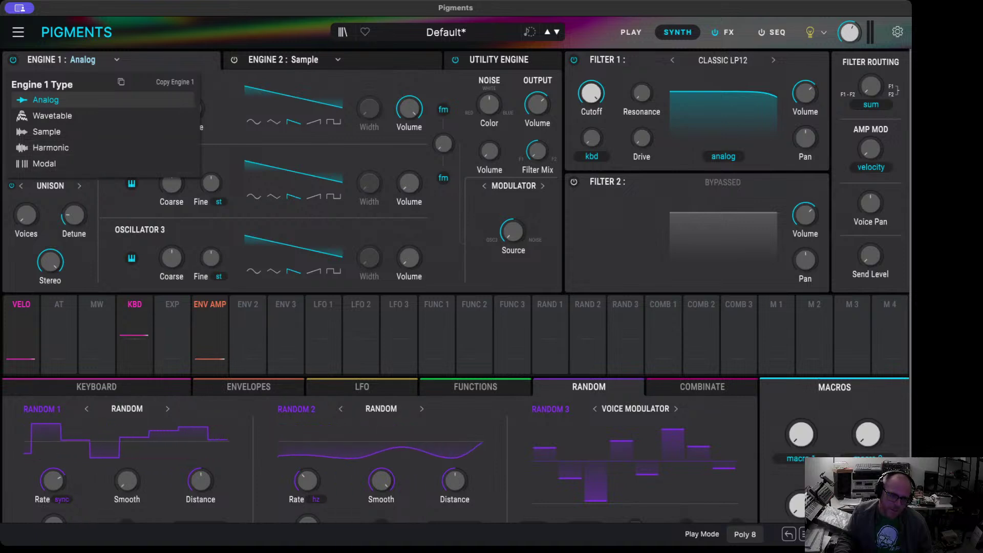
pyautogui.click(194, 67)
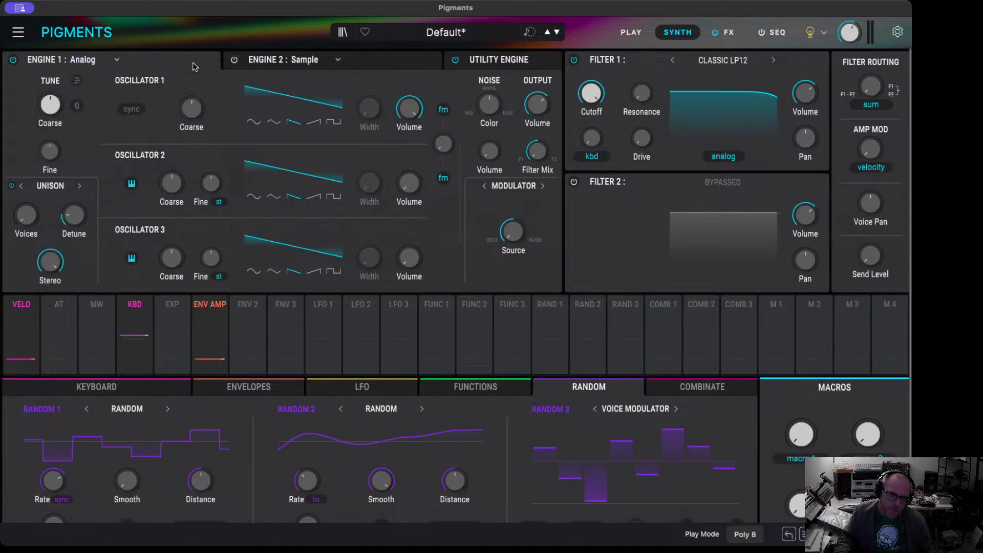